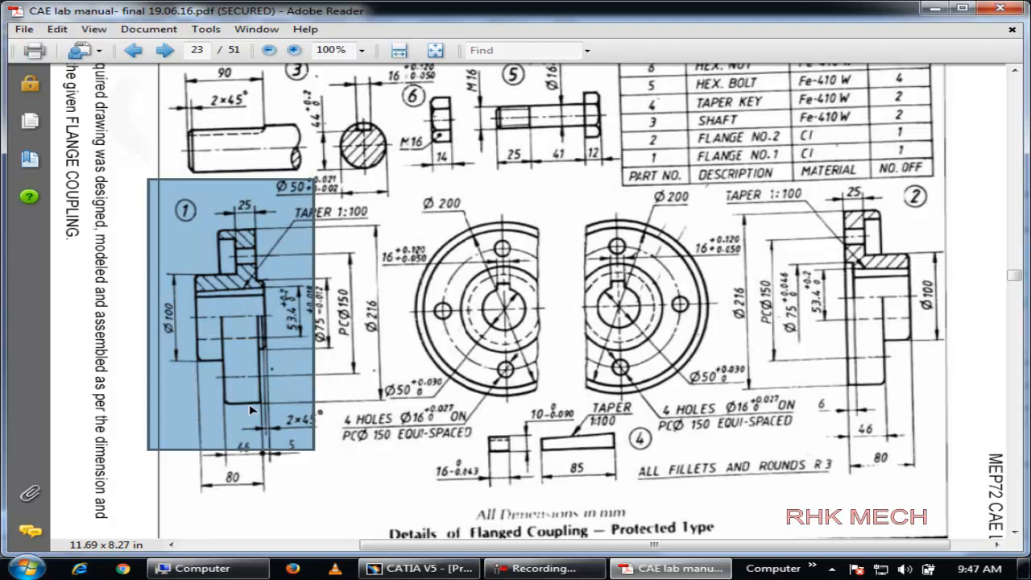
- Examine the section and front views of flange part 1 in the flange coupling drawing
ctrl+scroll(294, 341, up, 1)
ctrl+scroll(295, 340, up, 1)
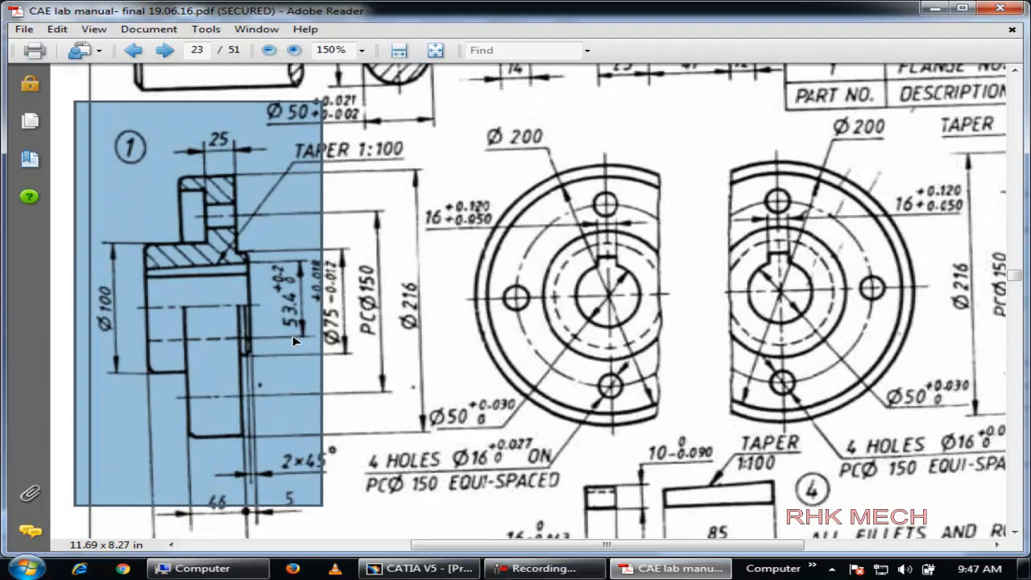
drag(483, 546, 340, 547)
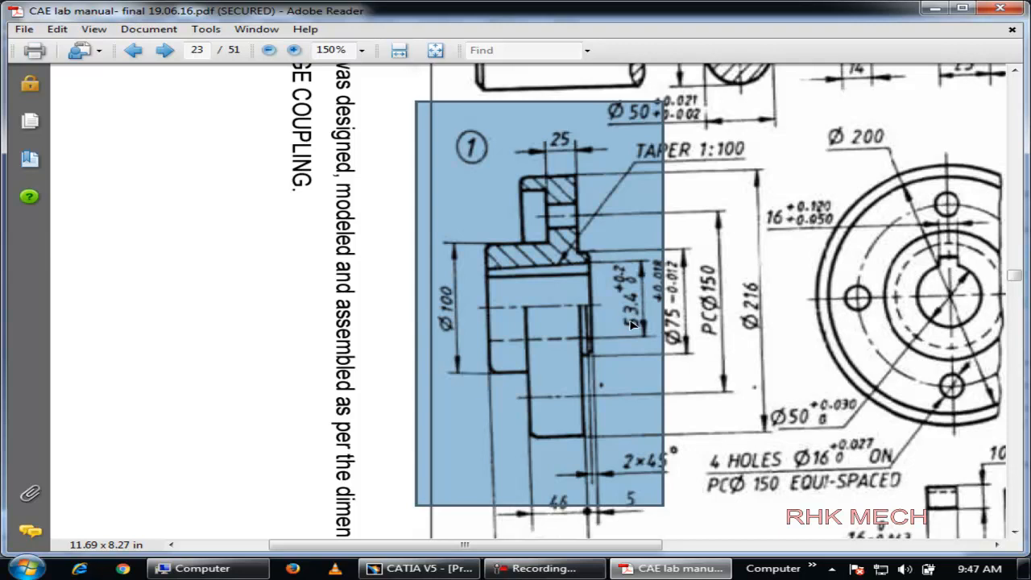
scroll(653, 387, down, 1)
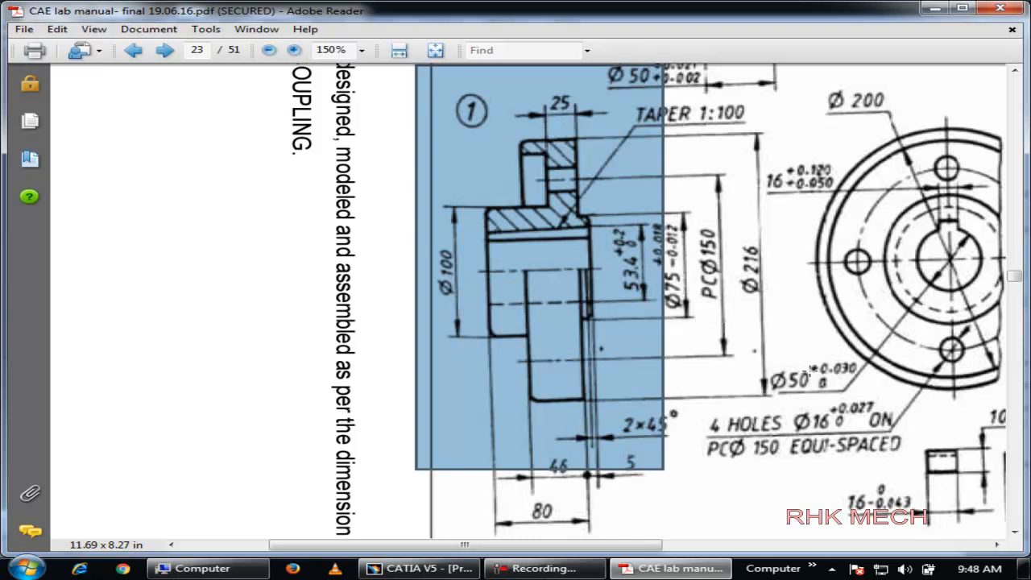
drag(620, 545, 671, 524)
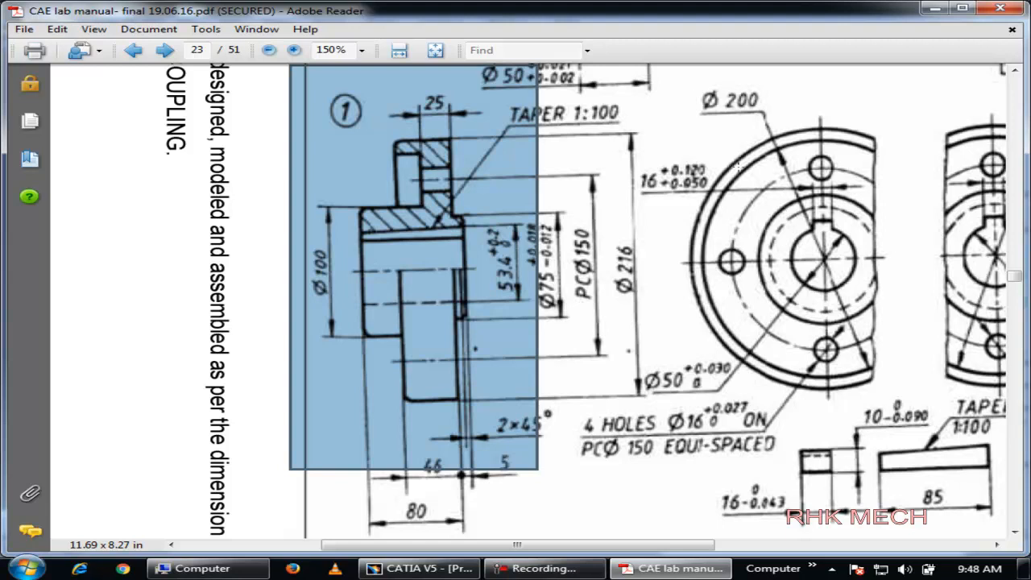
drag(667, 85, 914, 411)
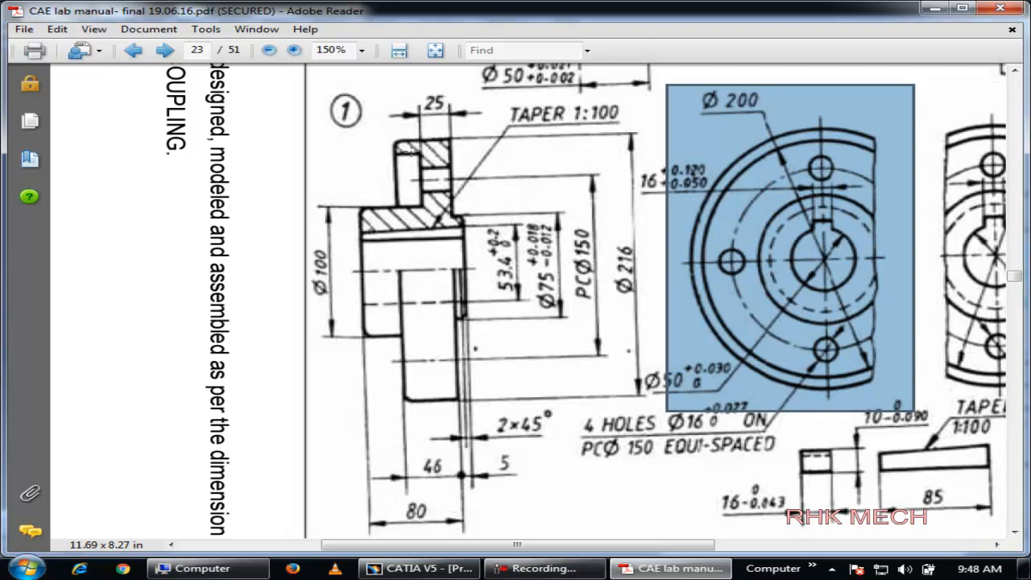
drag(426, 153, 420, 153)
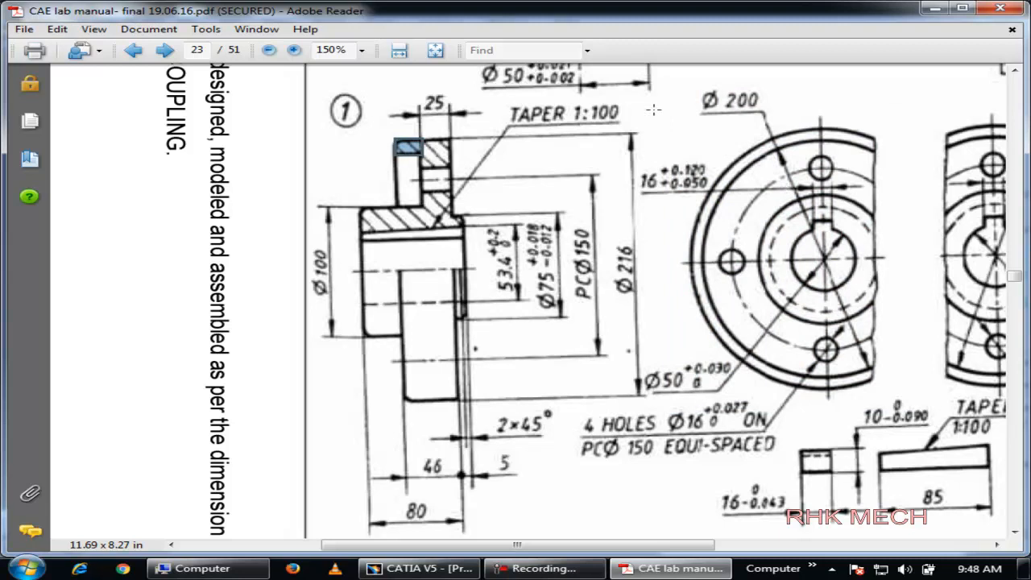
mouse_move(329, 125)
mouse_down()
mouse_move(517, 375)
mouse_move(519, 409)
mouse_up()
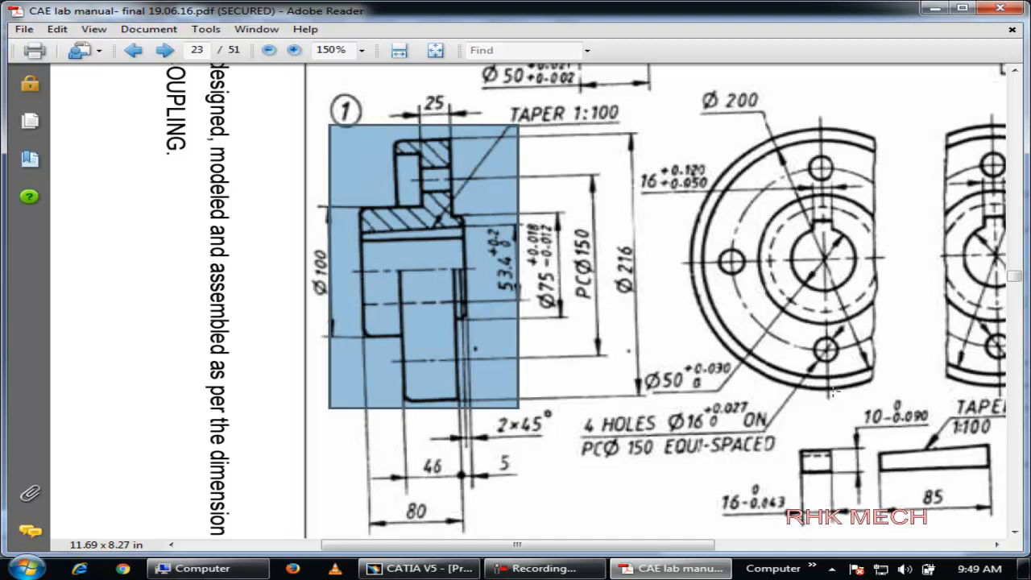
drag(882, 397, 907, 395)
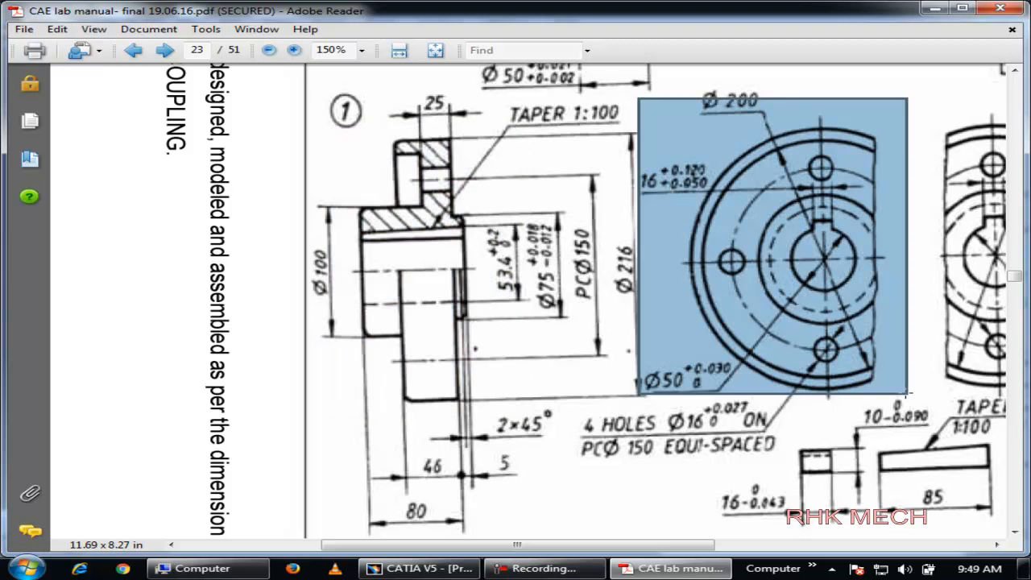
- Switch to CATIA V5 and create a new part in the Part Design workbench
key(alt+Tab)
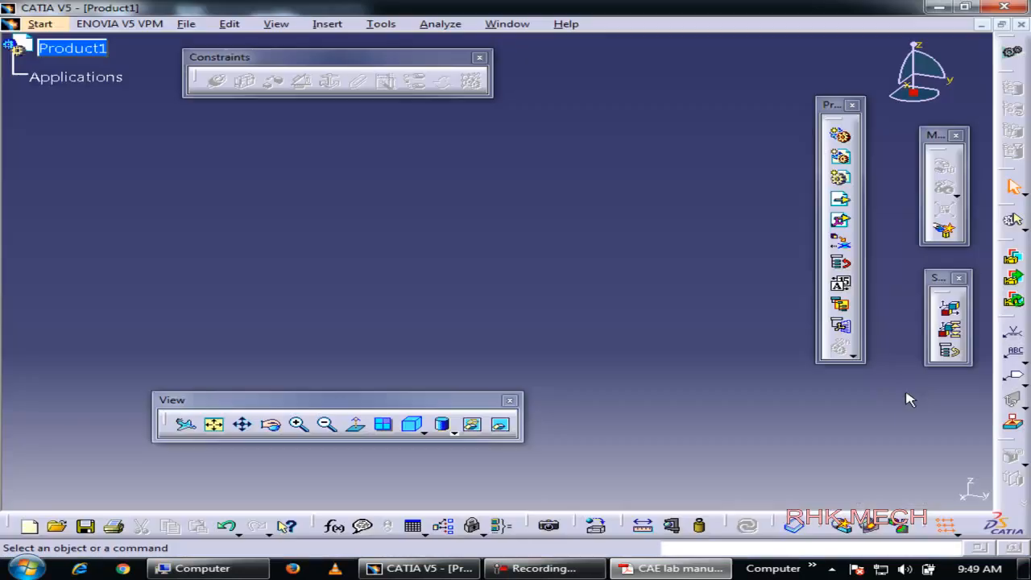
click(38, 24)
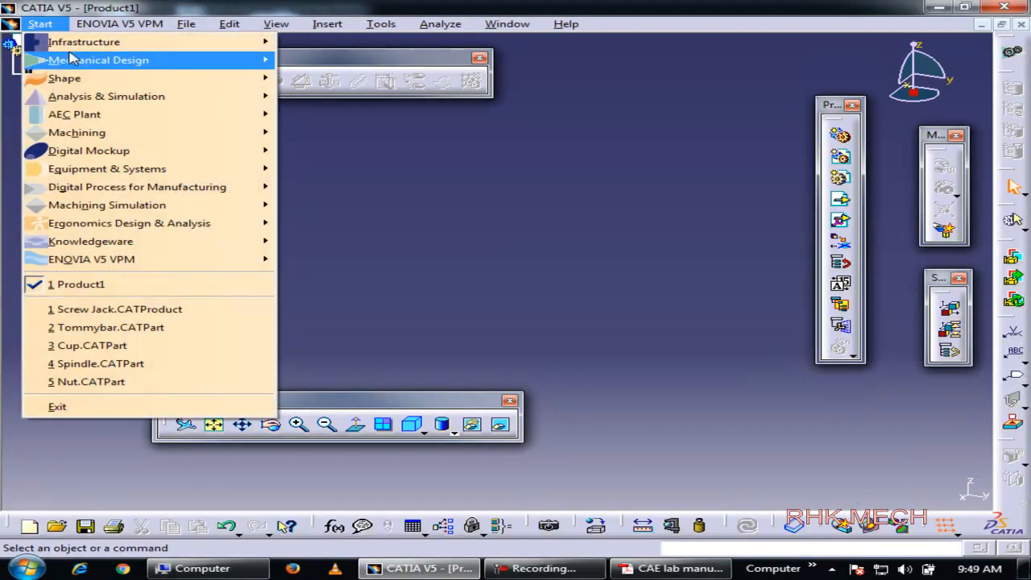
mouse_move(84, 63)
click(328, 63)
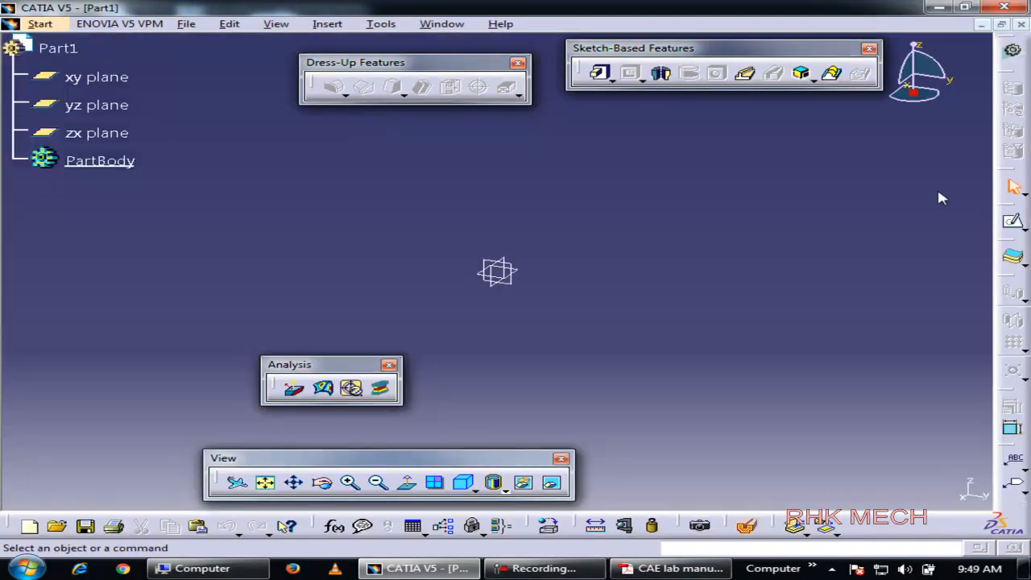
- Change the new part's part number to Flange1 in its properties
right_click(69, 52)
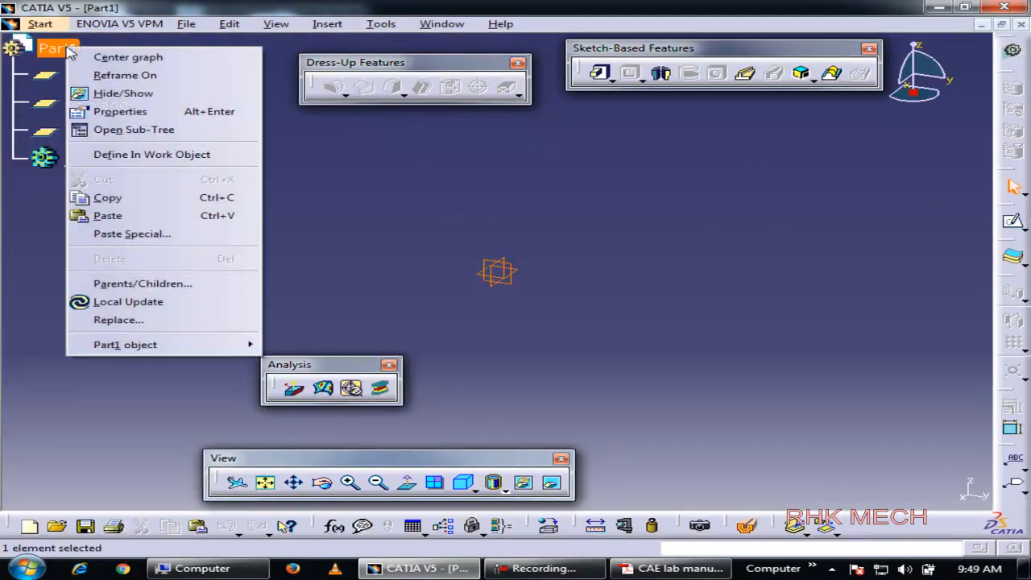
click(145, 111)
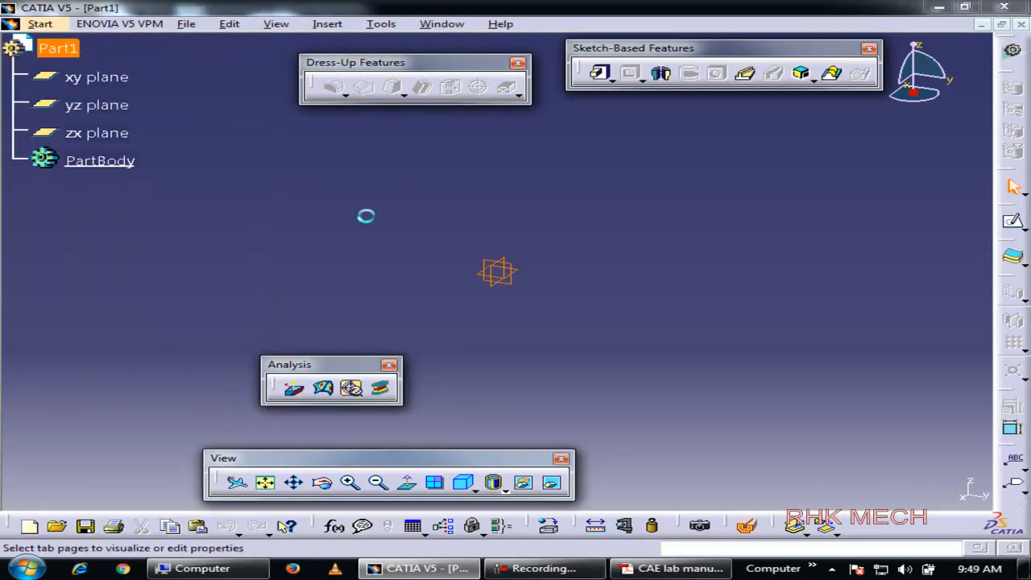
click(685, 143)
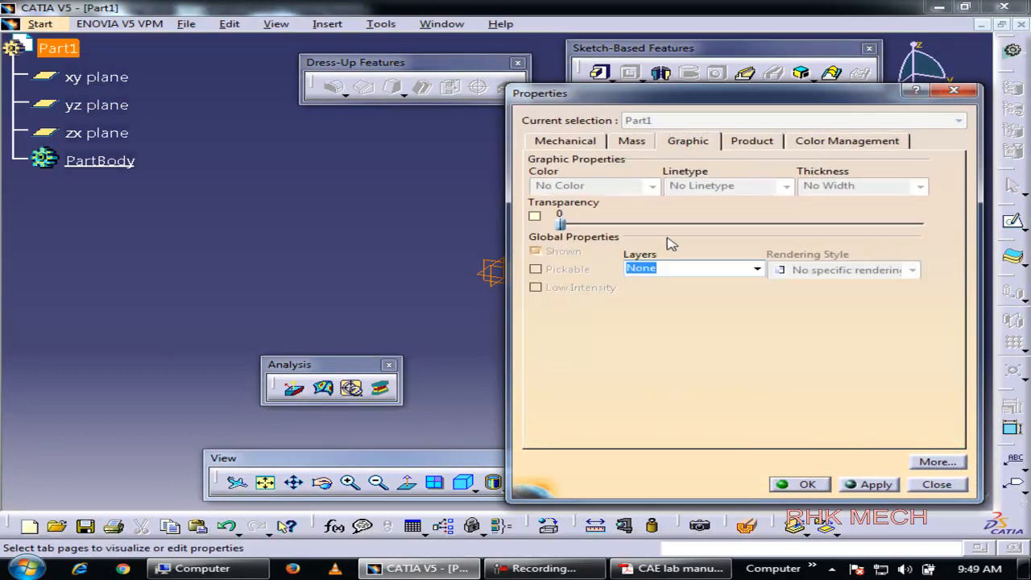
click(753, 142)
double_click(667, 254)
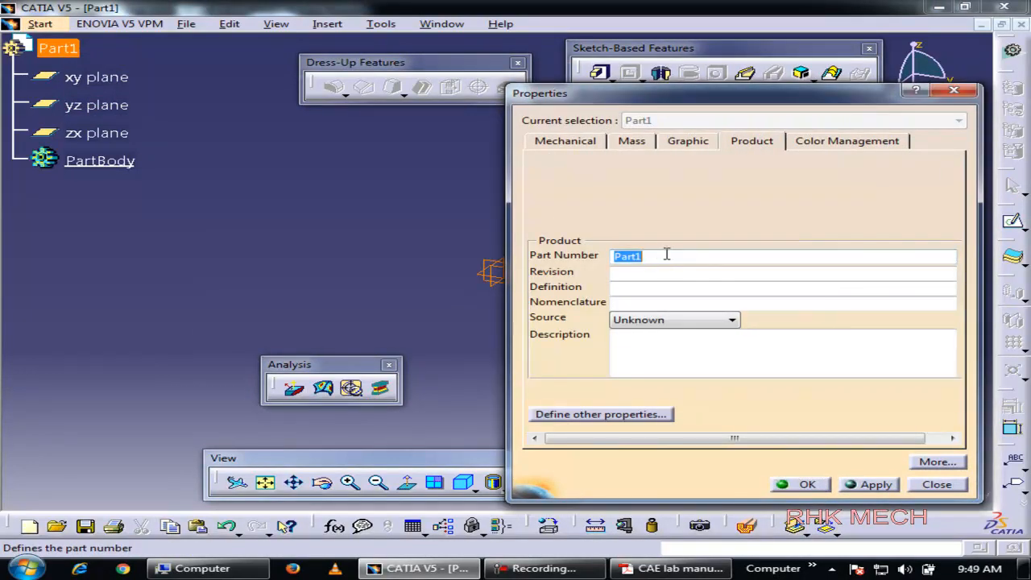
click(668, 569)
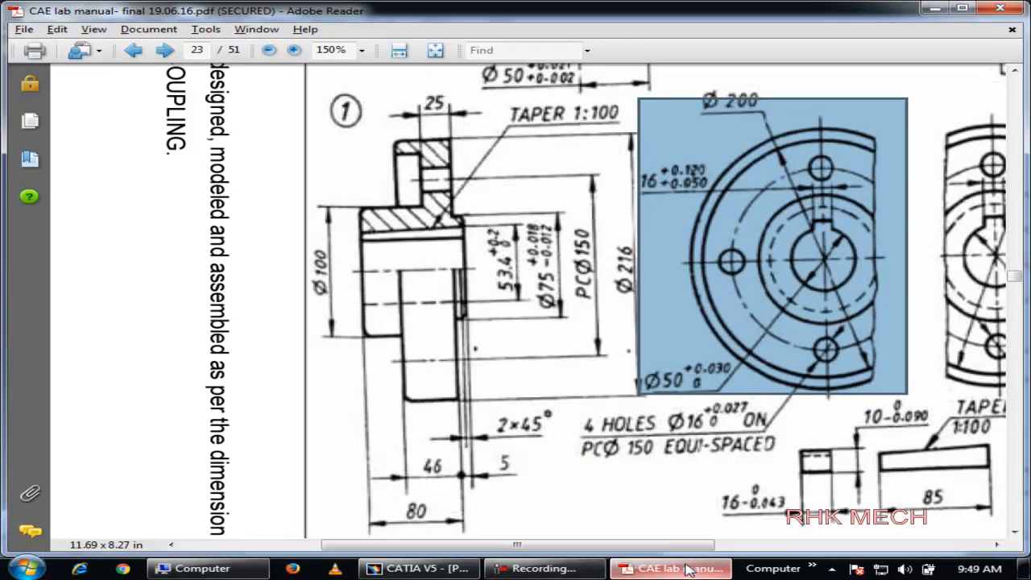
click(687, 568)
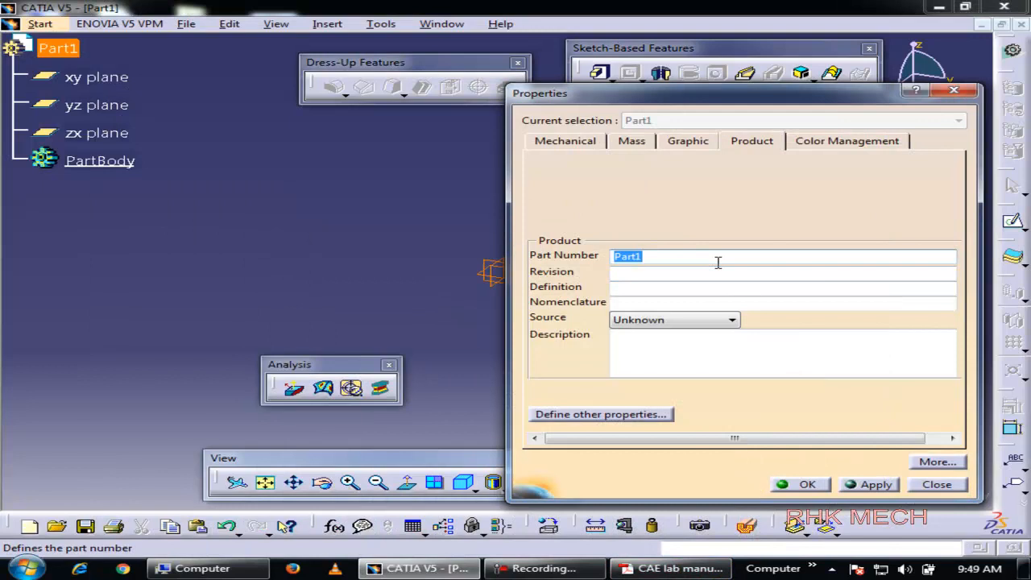
text(Flange1)
click(804, 483)
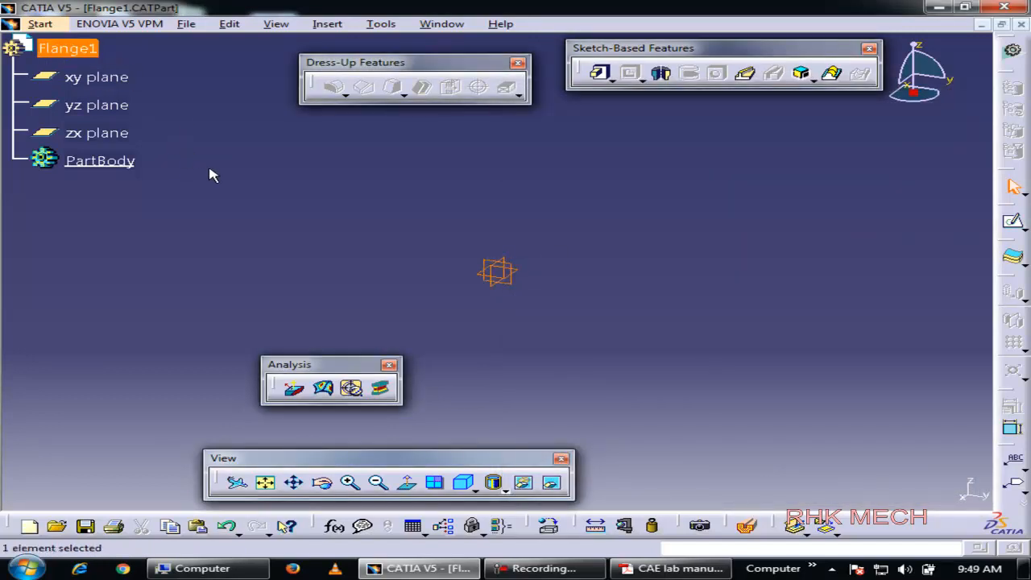
- Open a new sketch on the yz plane
click(578, 278)
click(520, 274)
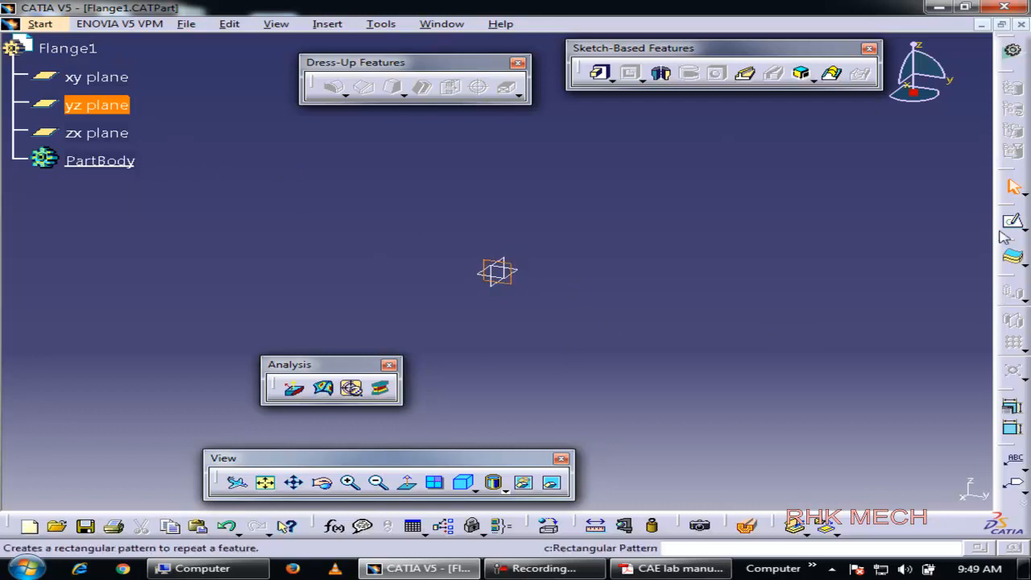
click(599, 72)
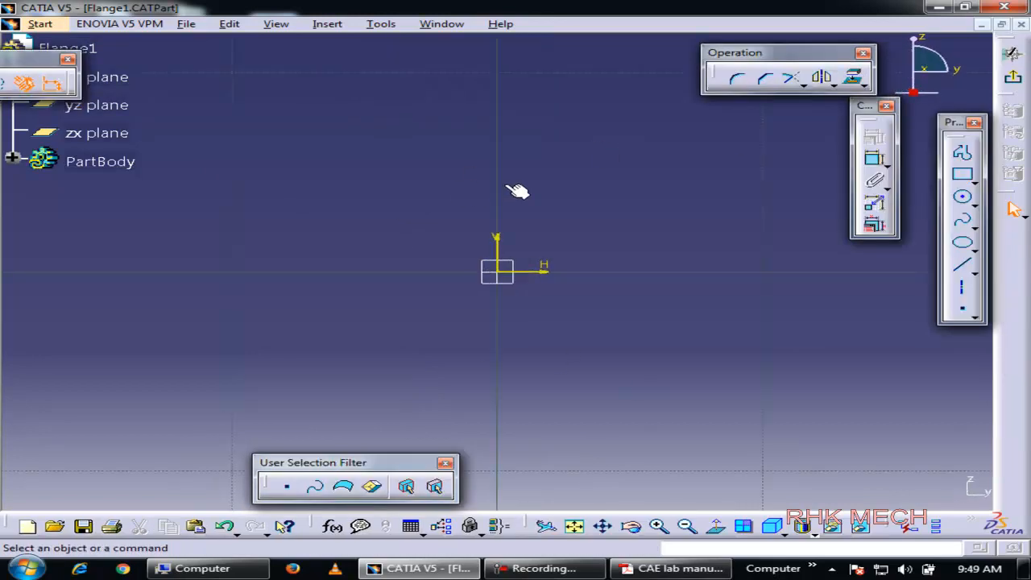
mouse_move(648, 276)
middle_down()
mouse_move(639, 409)
mouse_move(666, 288)
mouse_move(663, 333)
middle_up()
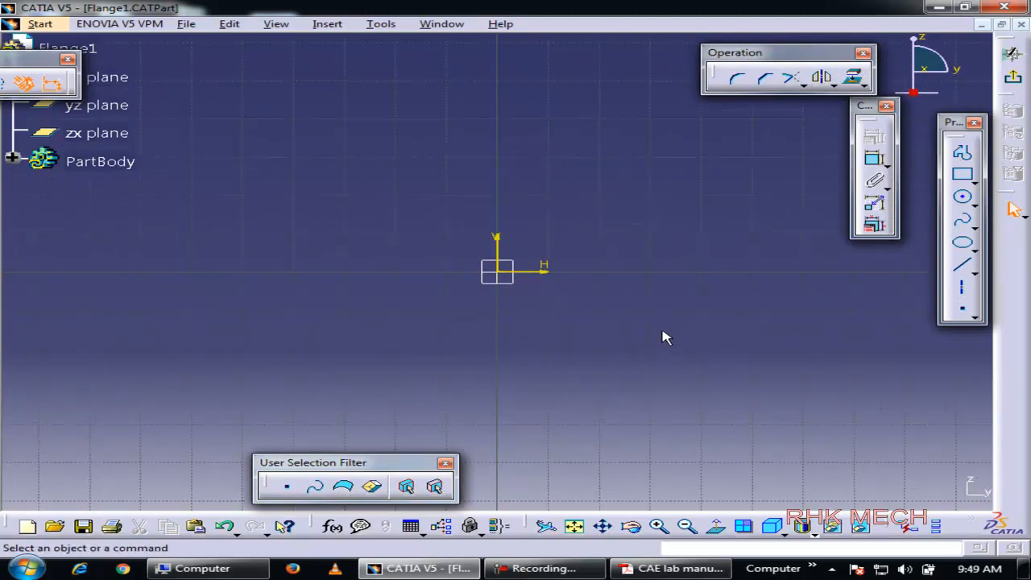
- Examine the upper half of flange part 1's section in the PDF drawing and return to the CATIA sketch
key(alt+Tab)
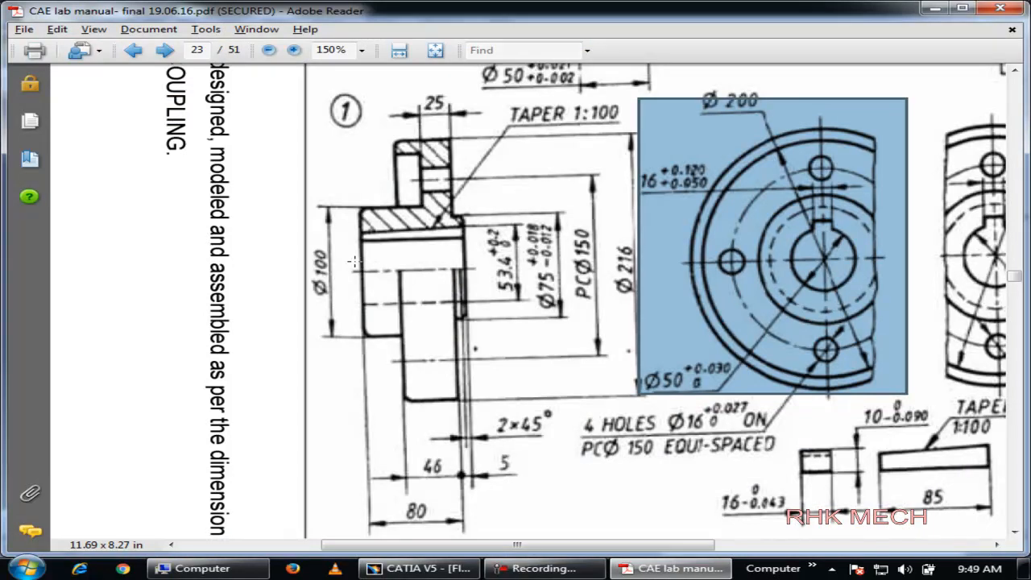
drag(362, 271, 407, 210)
drag(409, 271, 409, 272)
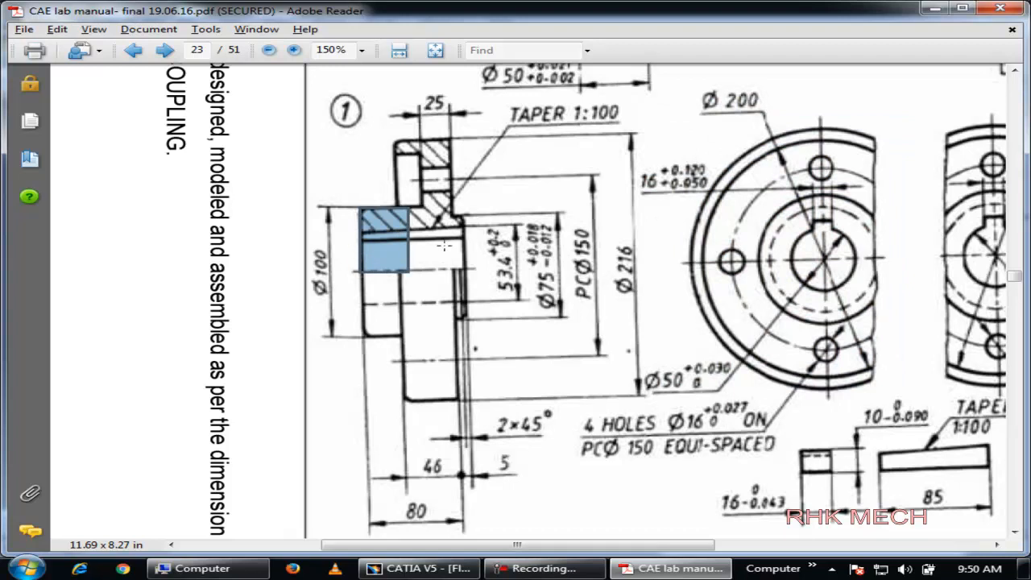
drag(322, 127, 499, 251)
key(alt+Tab)
key(alt+Tab)
key(alt+Tab)
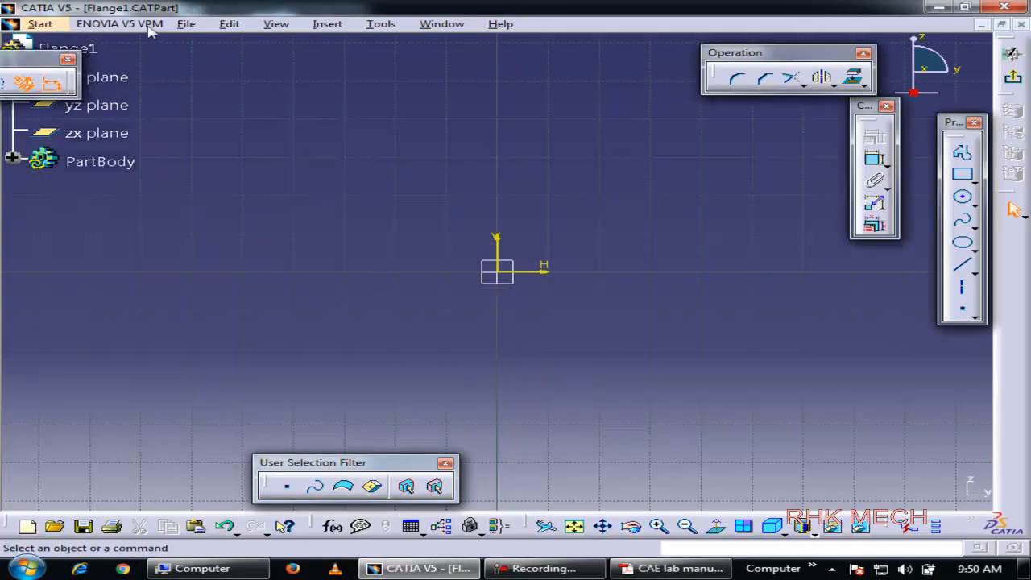
- Draw the first profile line vertically upward from the sketch origin with a length of 50 m
click(963, 153)
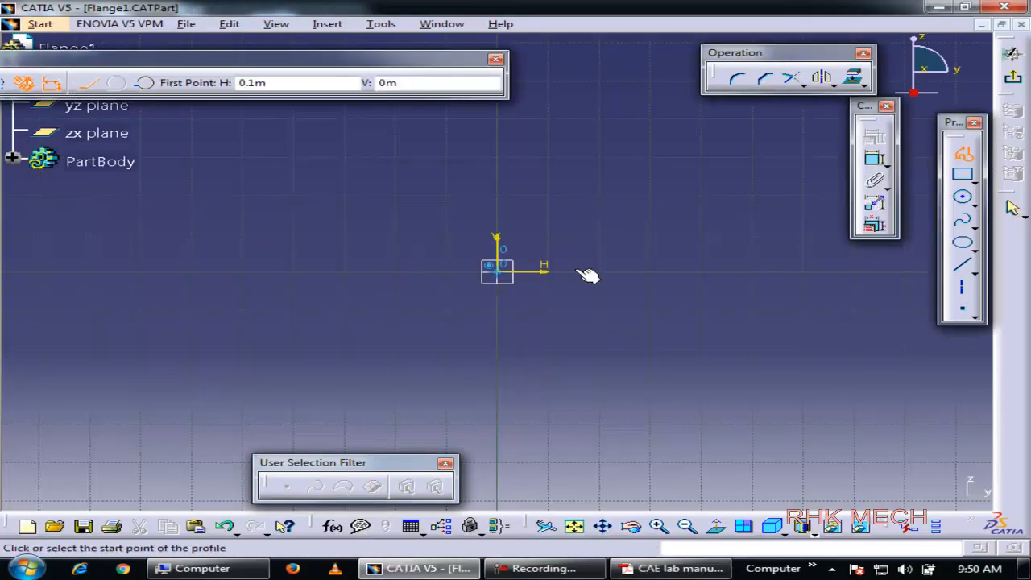
click(497, 271)
key(alt+Tab)
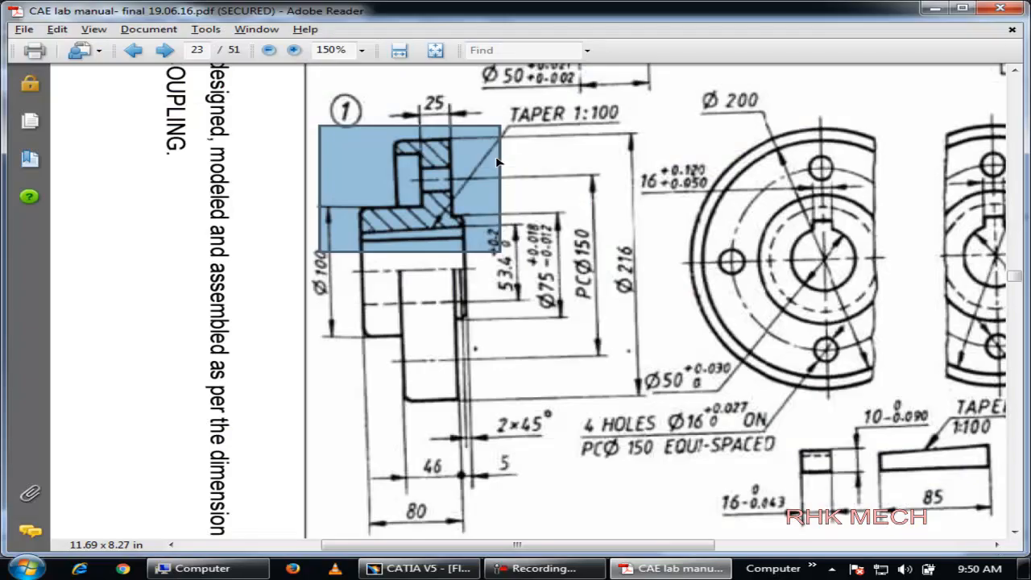
key(alt+Tab)
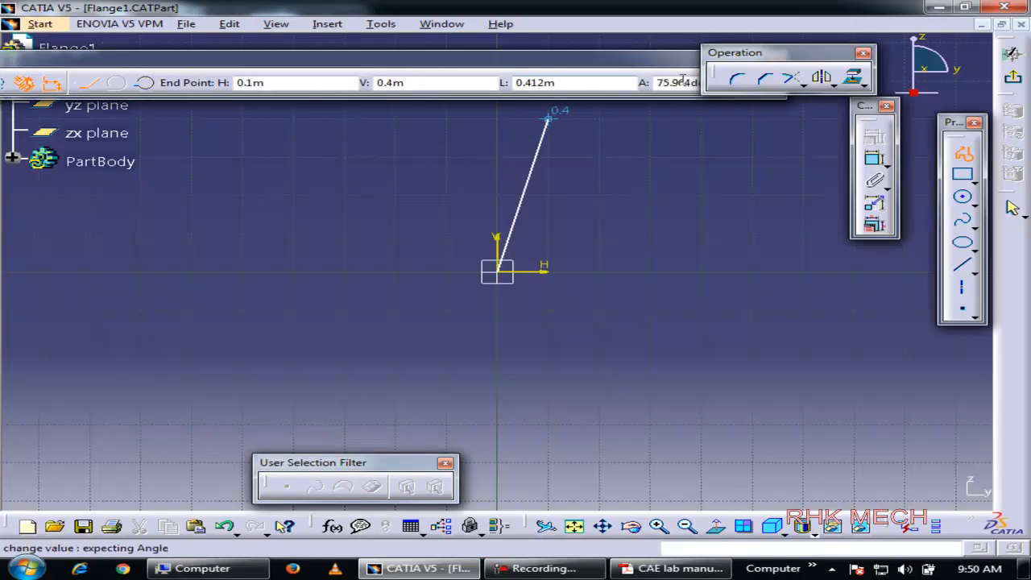
click(689, 83)
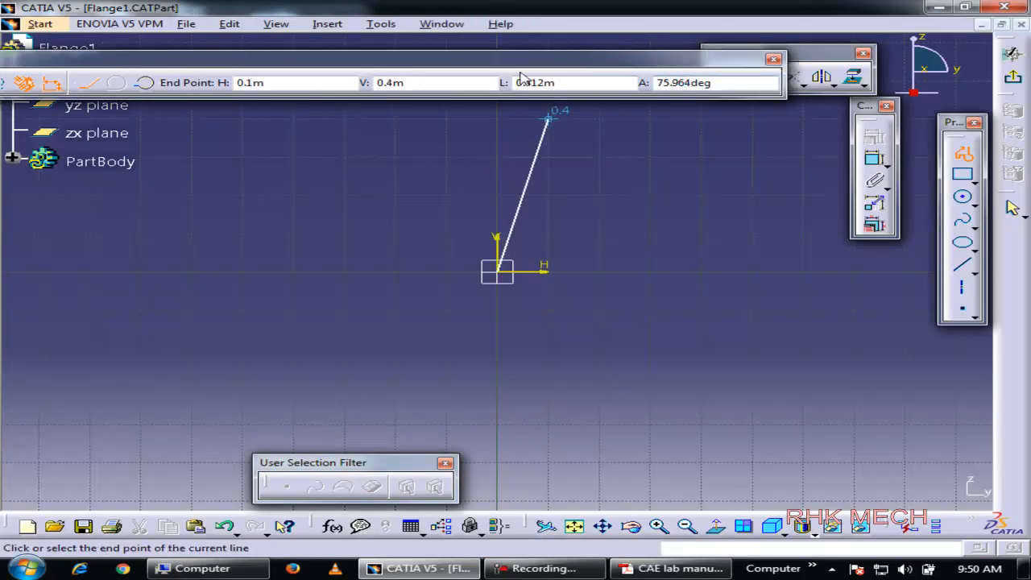
double_click(544, 83)
text(50m)
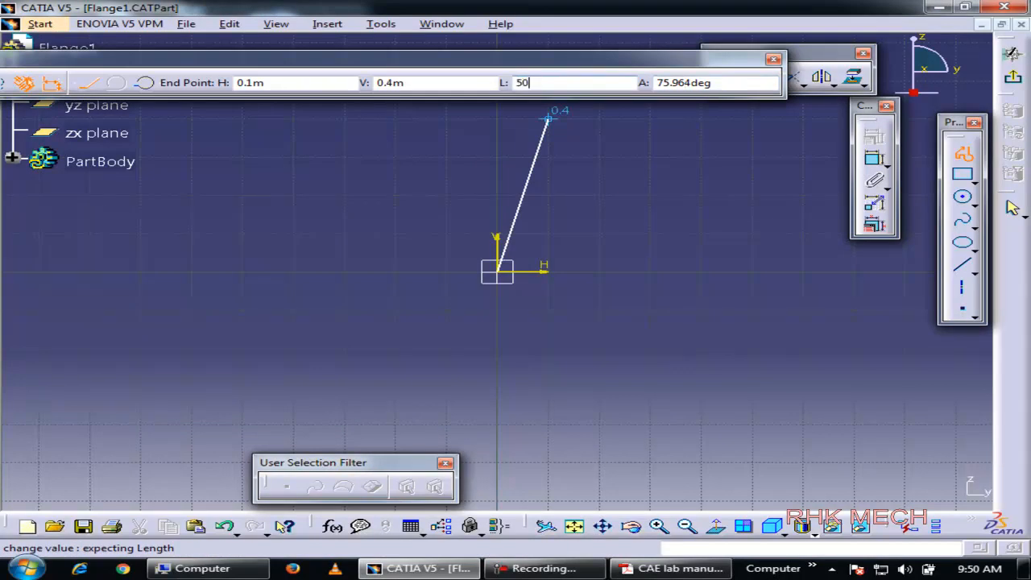
click(507, 143)
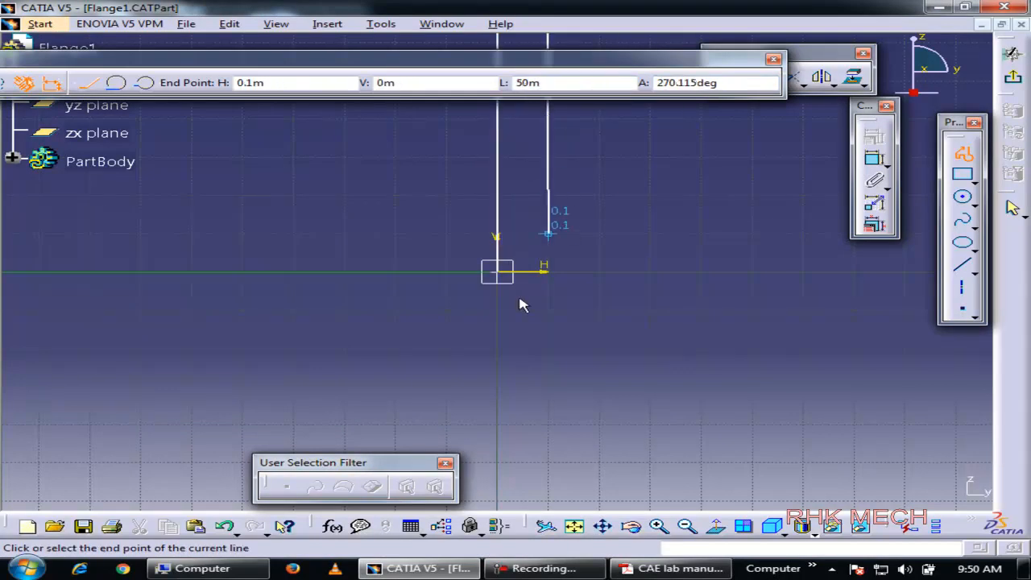
click(577, 530)
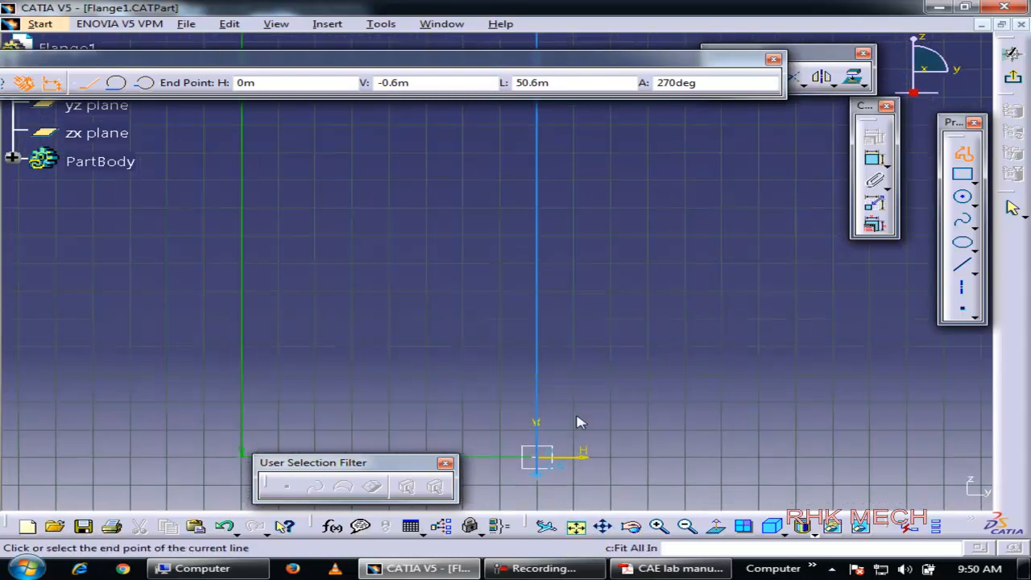
middle_drag(621, 274, 614, 312)
middle_drag(620, 228, 610, 285)
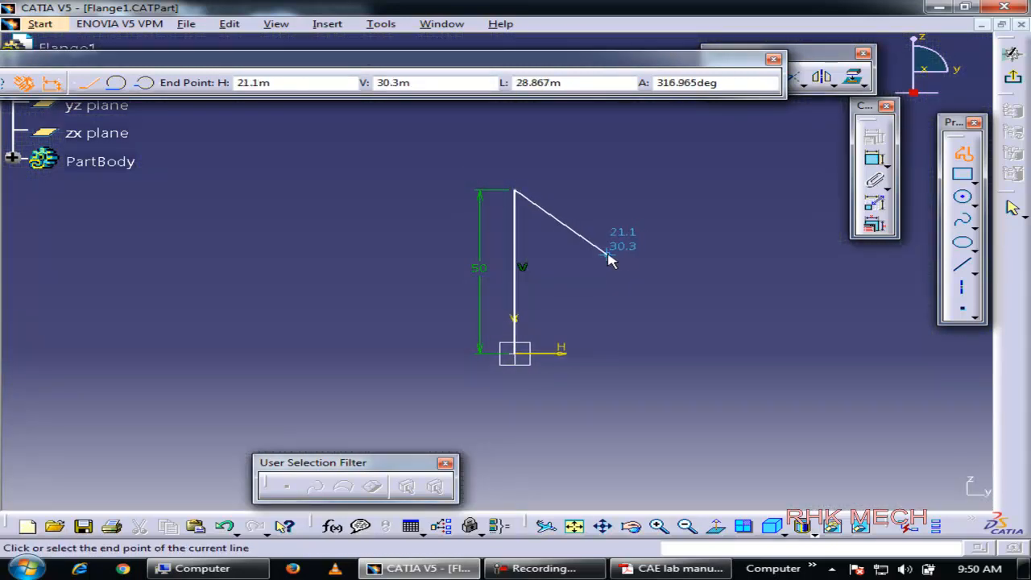
- Set the Sketcher grid's horizontal primary spacing to 10 in the program options
click(386, 24)
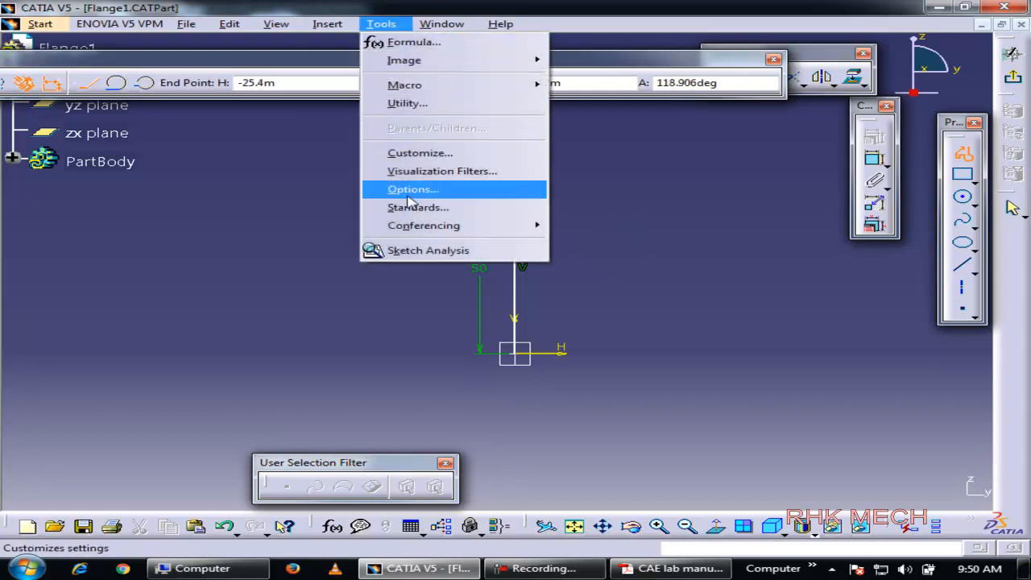
click(407, 189)
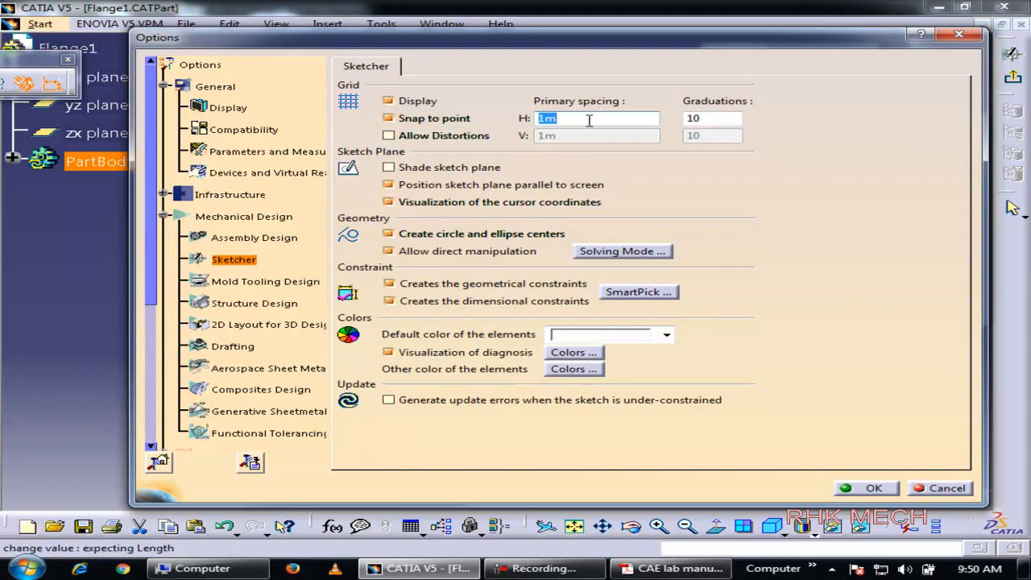
text(10)
click(867, 489)
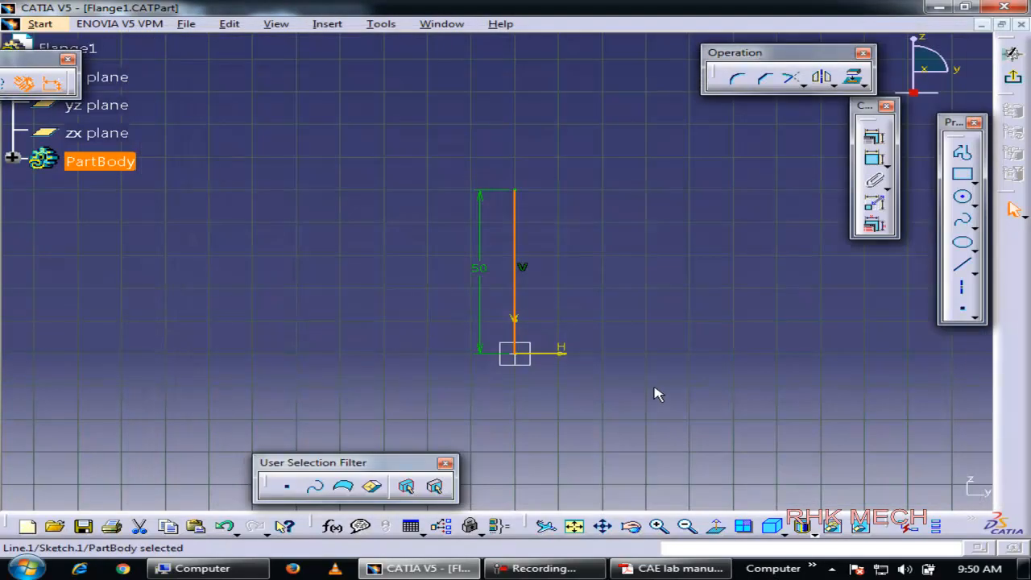
- Examine the hub, bore and keyway of flange part 1 in the PDF drawing's section and end views, and return to the CATIA sketch
middle_drag(668, 274, 564, 273)
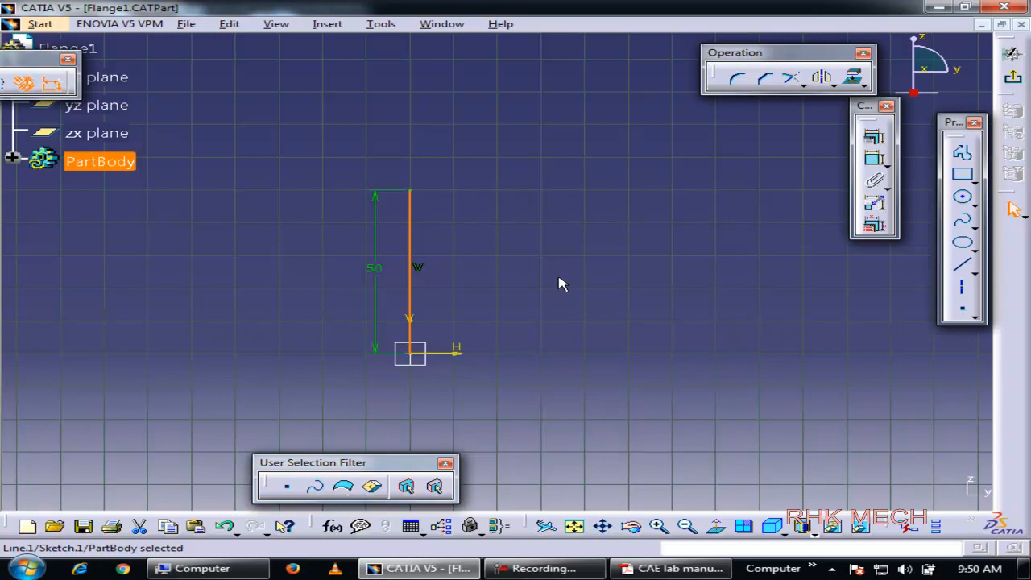
mouse_move(556, 281)
middle_down()
mouse_move(553, 338)
mouse_move(569, 214)
mouse_move(568, 230)
middle_up()
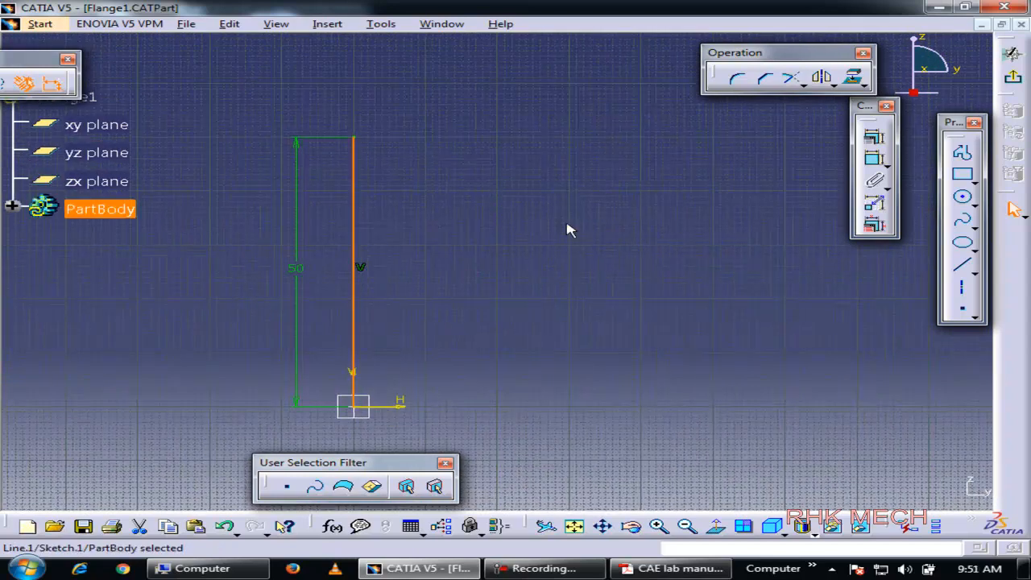
key(alt+Tab)
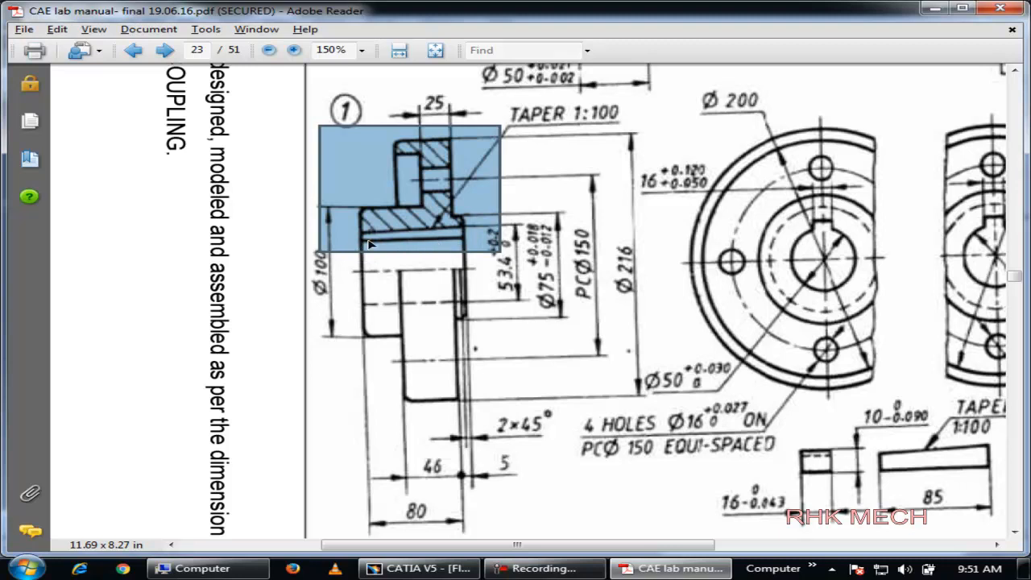
key(alt+Tab)
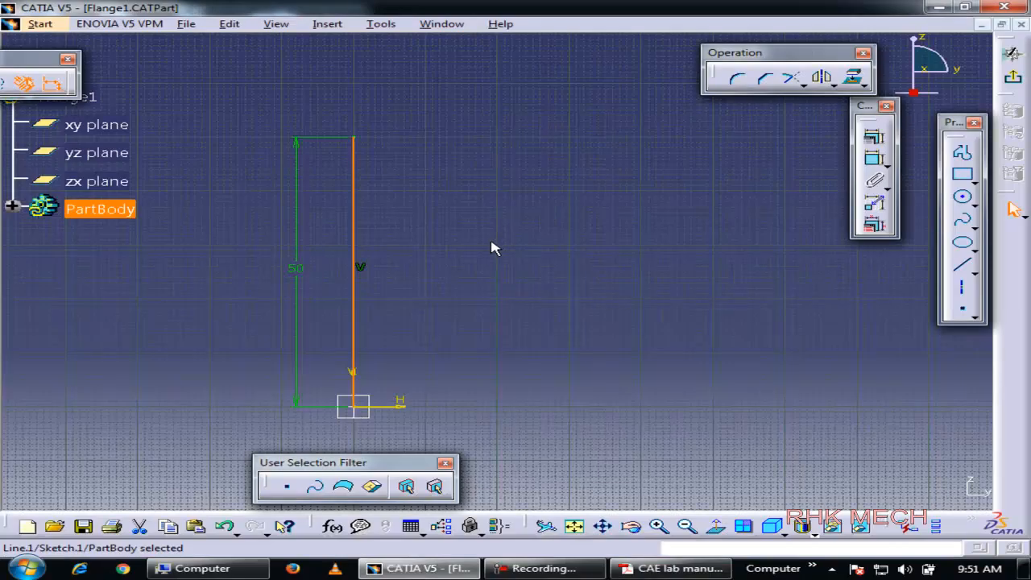
key(alt+Tab)
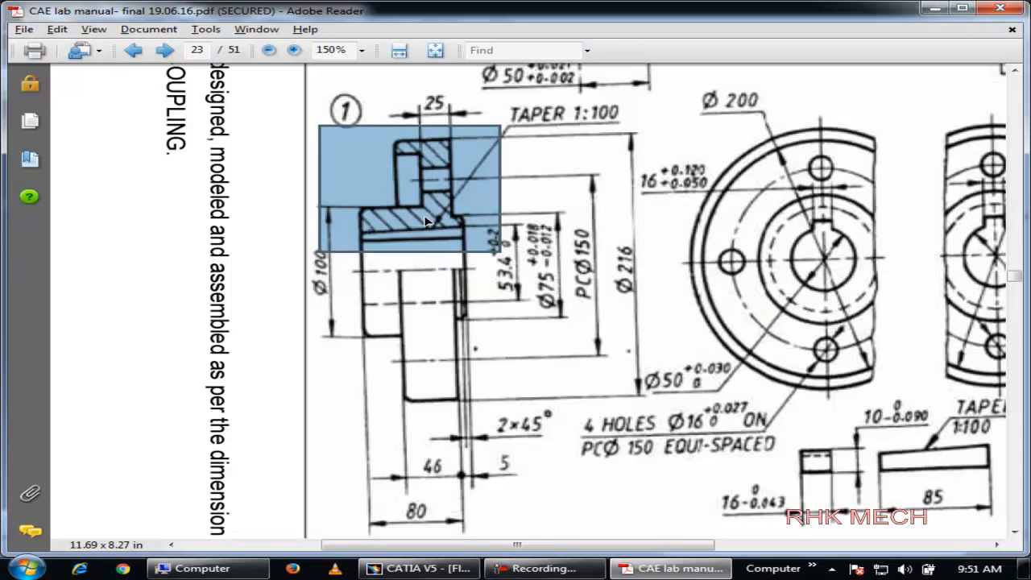
key(alt+Tab)
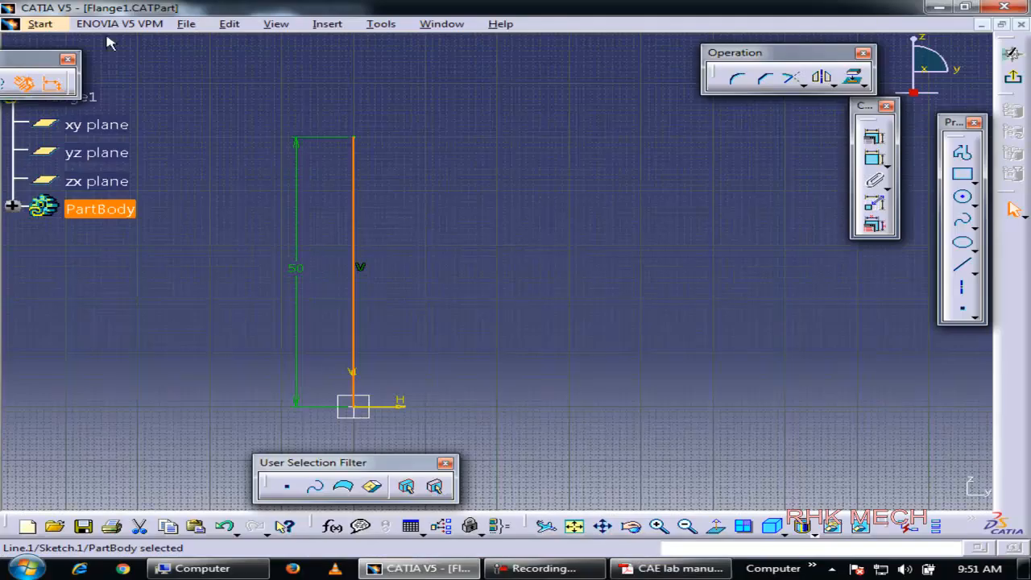
key(alt+Tab)
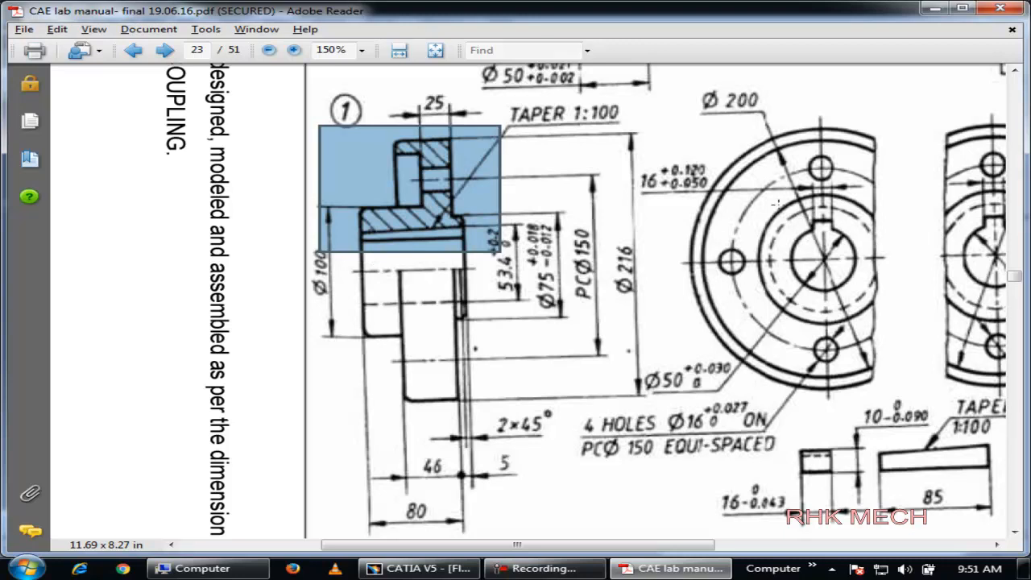
drag(362, 268, 465, 203)
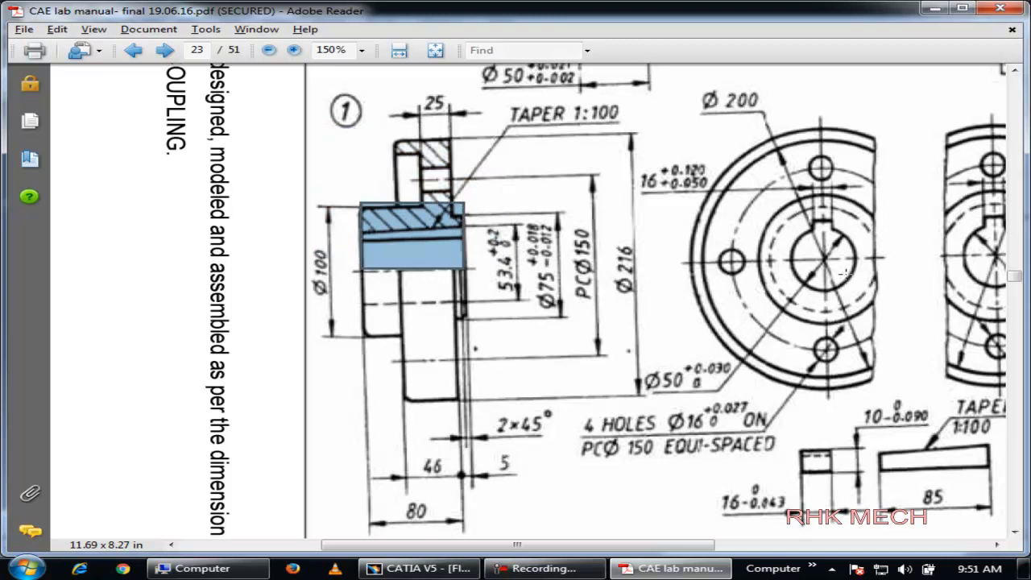
drag(782, 208, 873, 297)
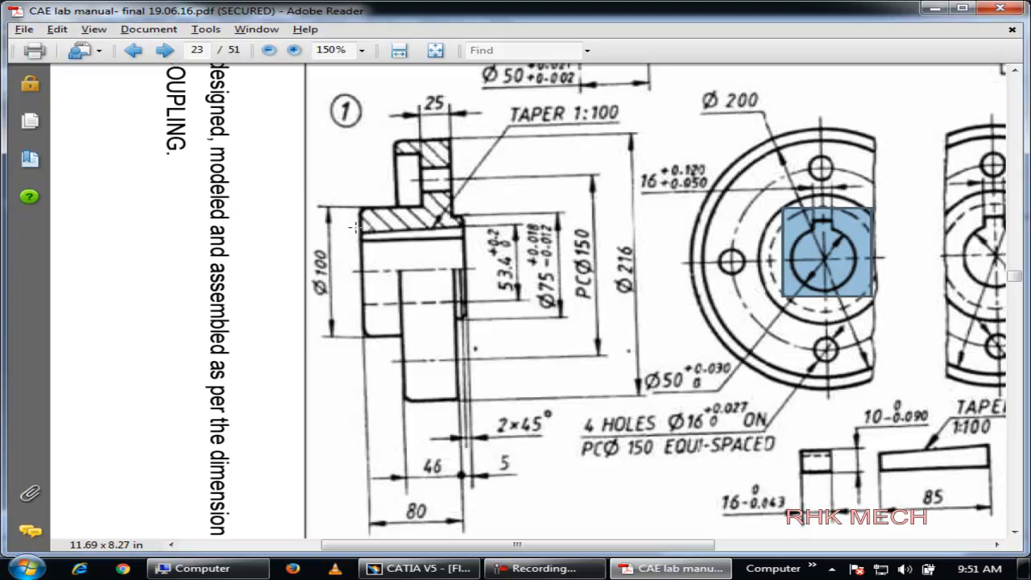
drag(364, 230, 477, 243)
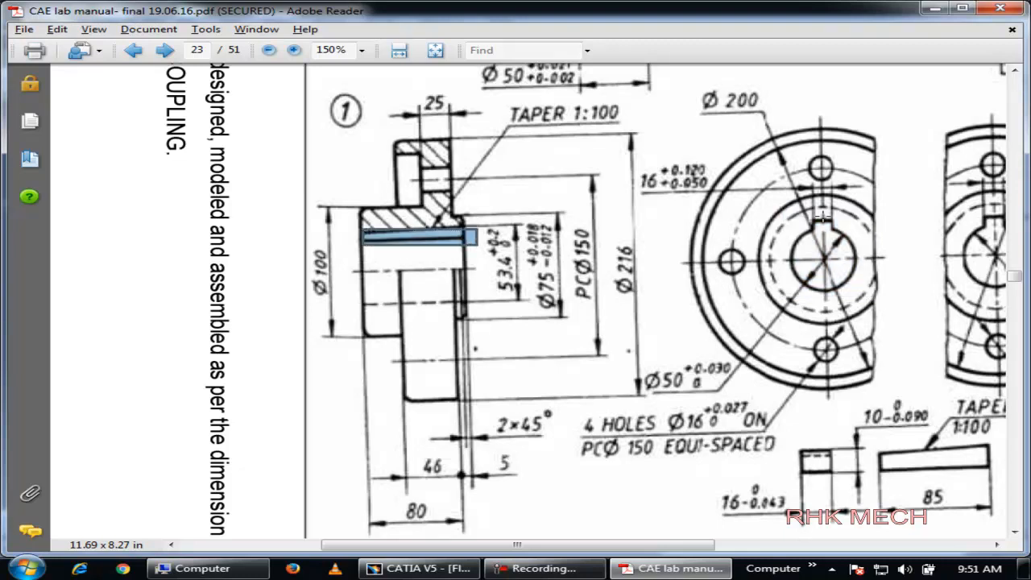
drag(806, 219, 844, 234)
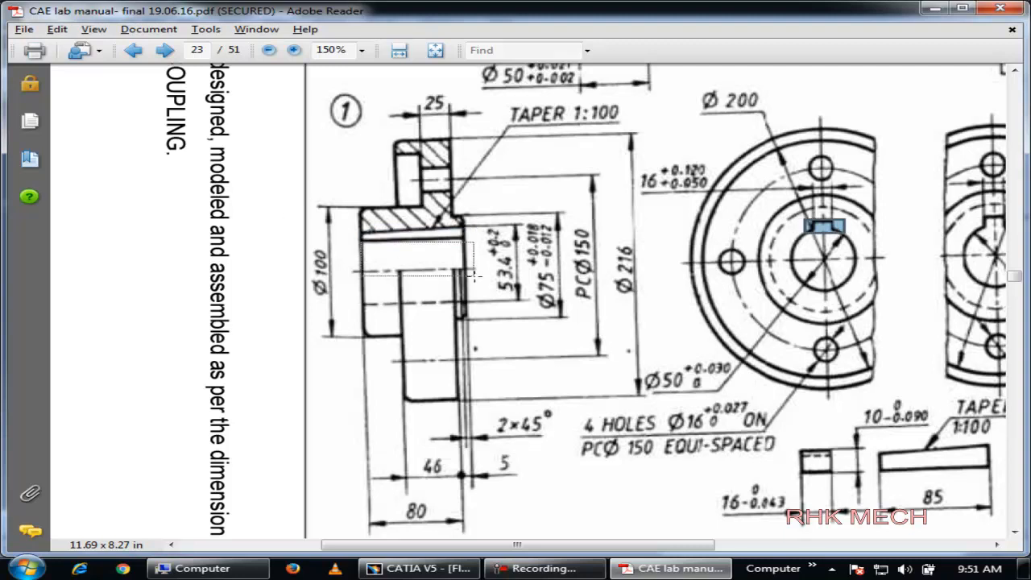
drag(359, 240, 475, 274)
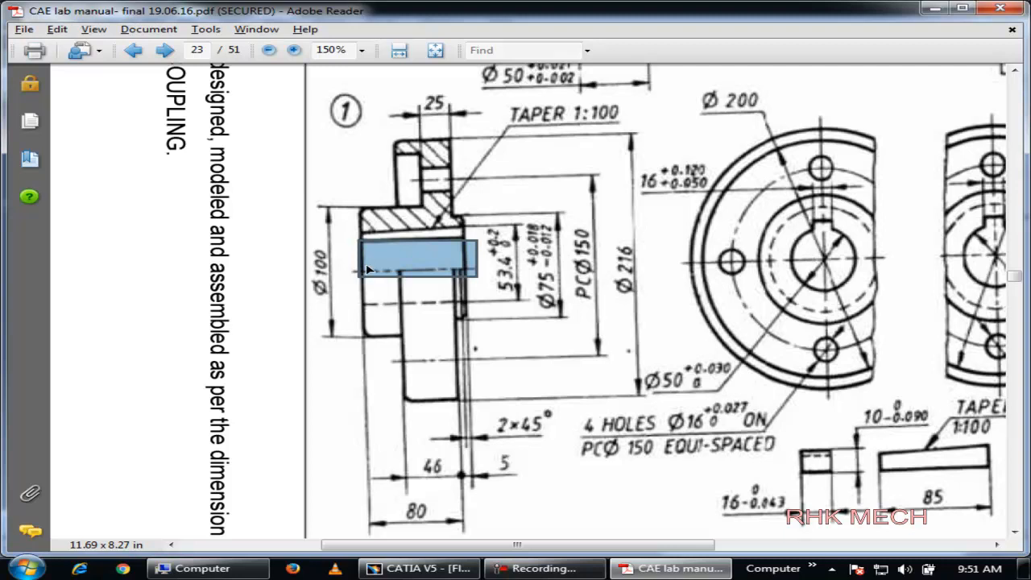
drag(361, 269, 476, 134)
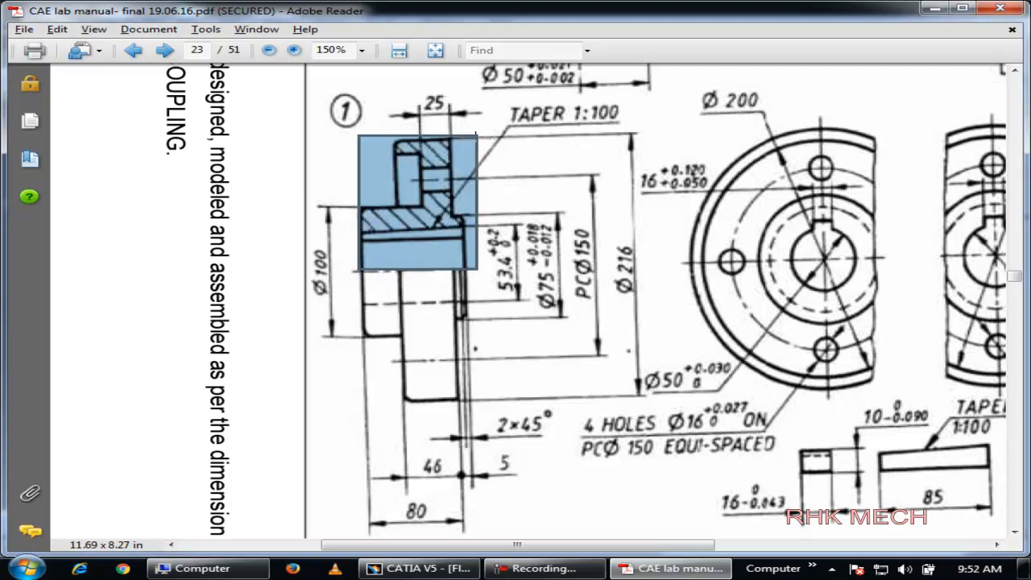
key(alt+Tab)
key(alt+Tab)
key(alt+Tab)
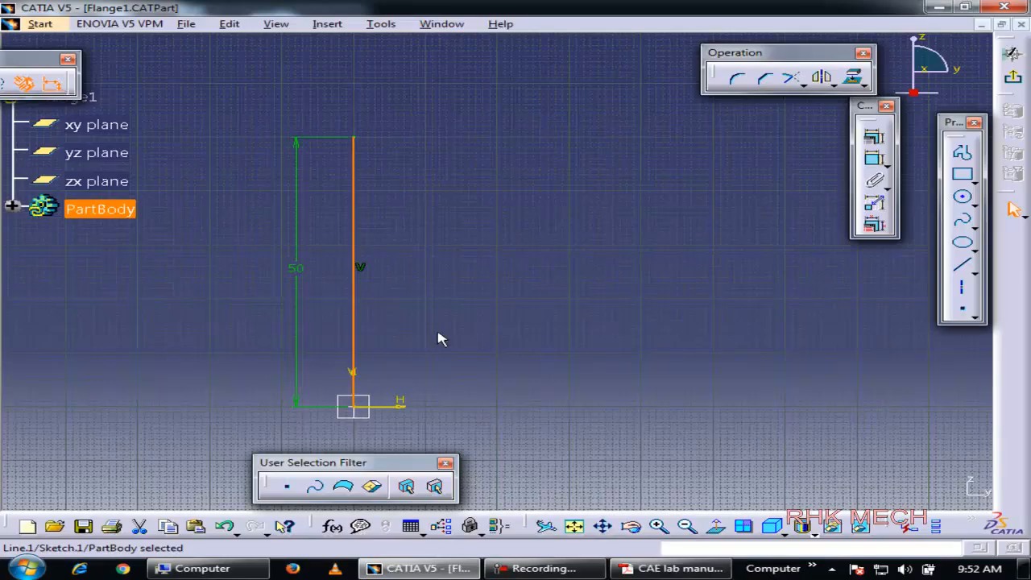
key(alt+Tab)
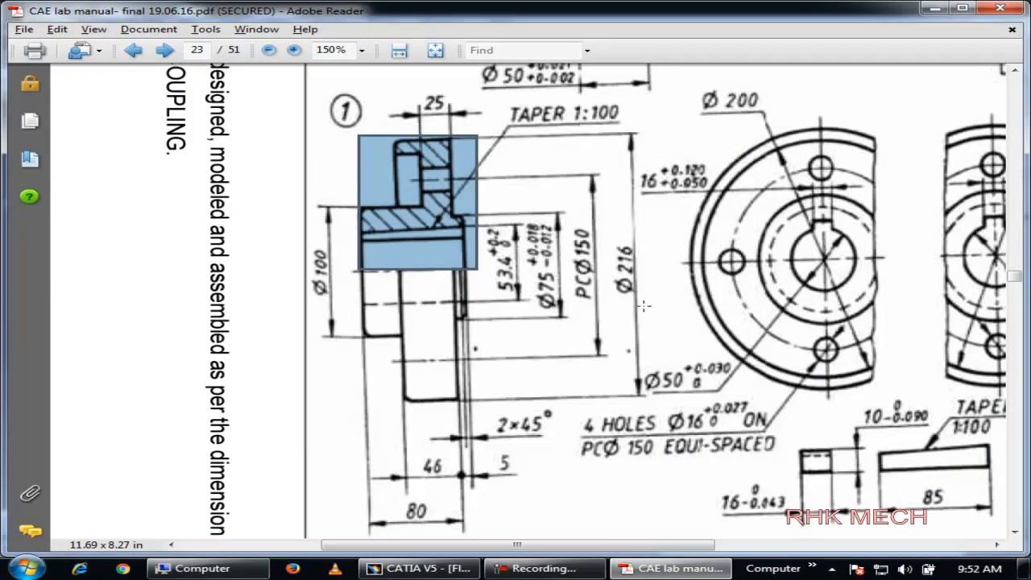
key(alt+Tab)
- Draw a horizontal profile line 85 m long from the sketch origin along the H axis
click(962, 152)
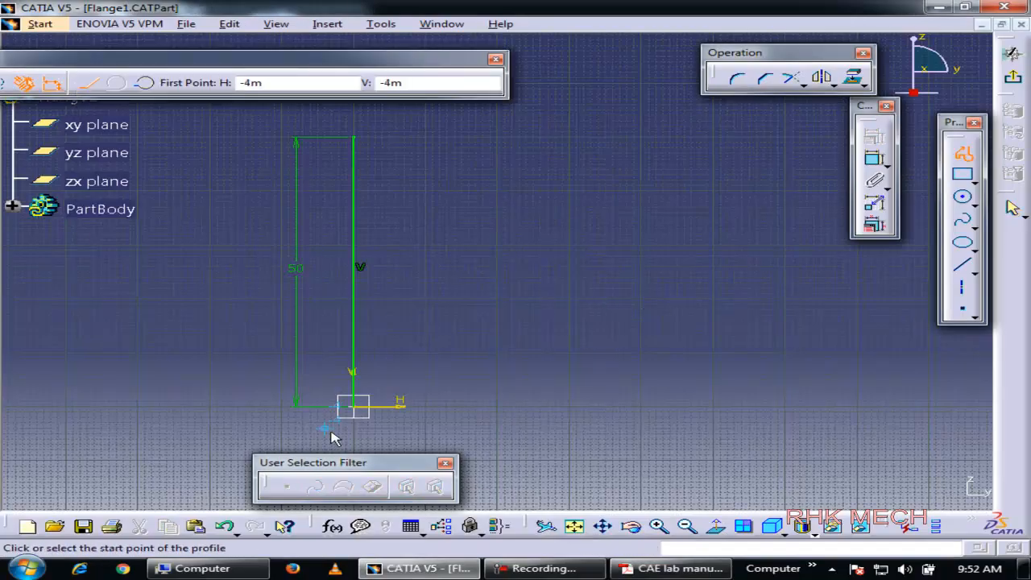
click(360, 407)
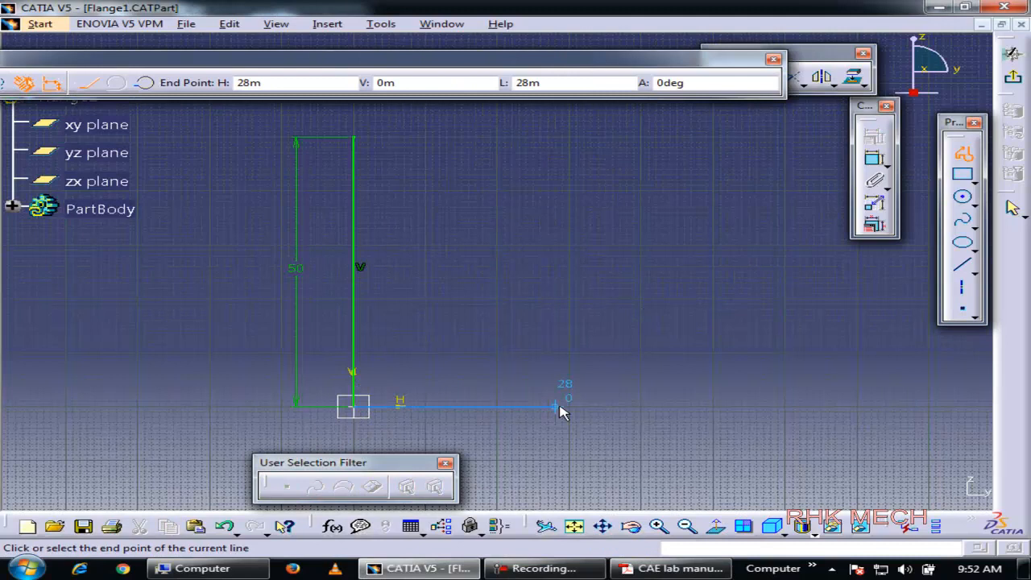
click(589, 87)
text(85m)
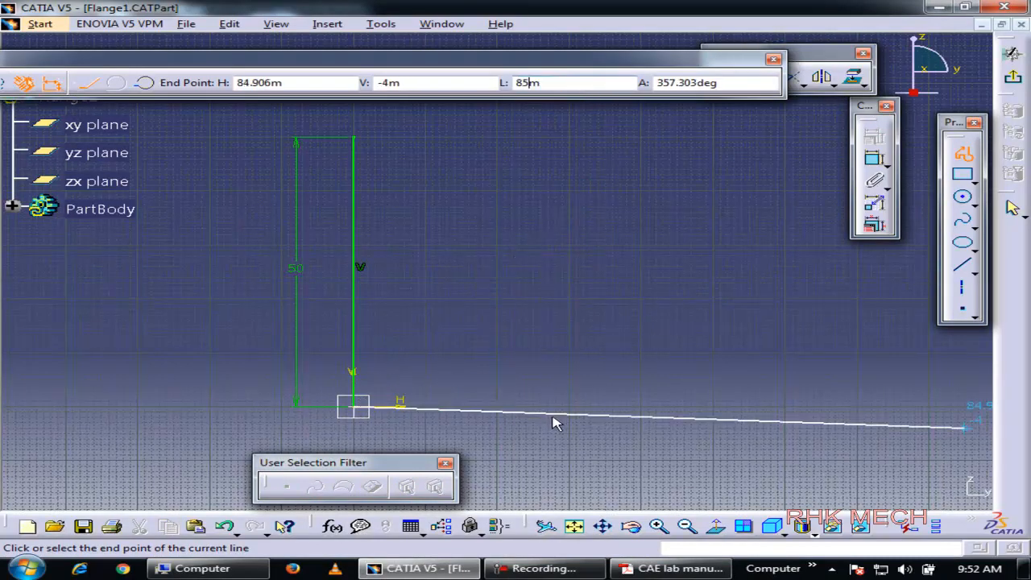
- Check the spigot diameter in the PDF drawing and continue the profile vertically upward from the base line's end with a 37.5 m line
key(alt+Tab)
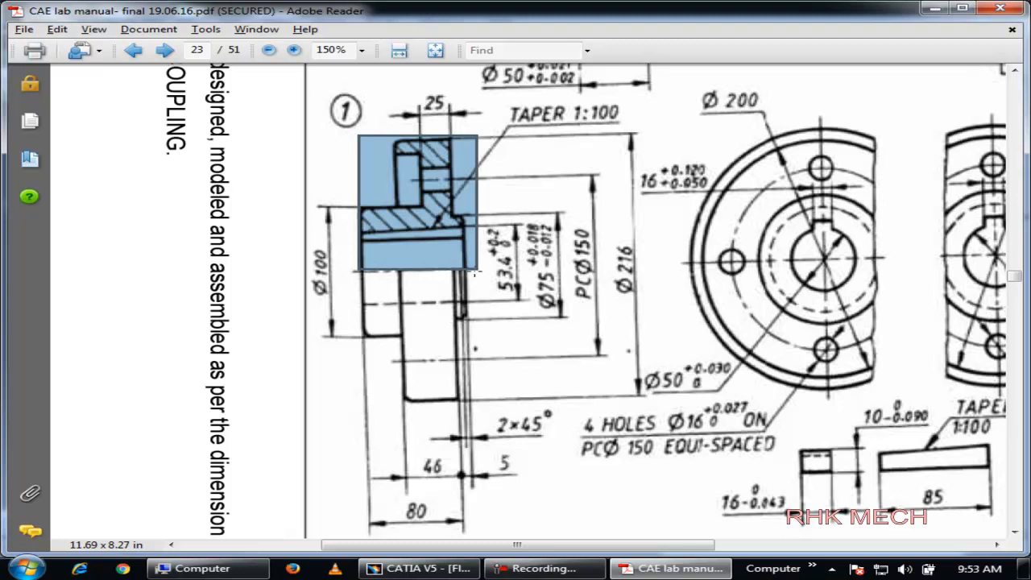
drag(565, 314, 523, 211)
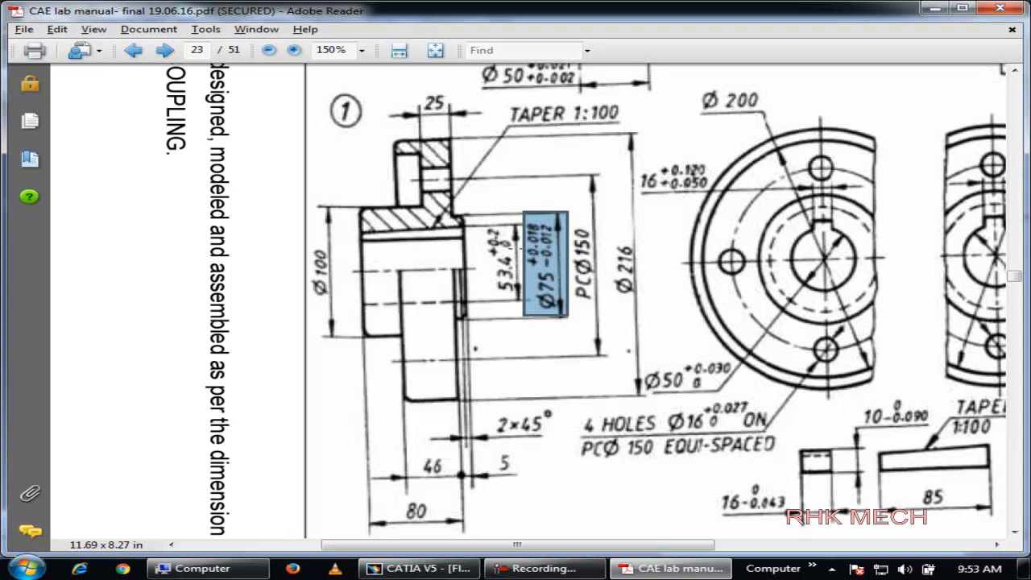
key(alt+Tab)
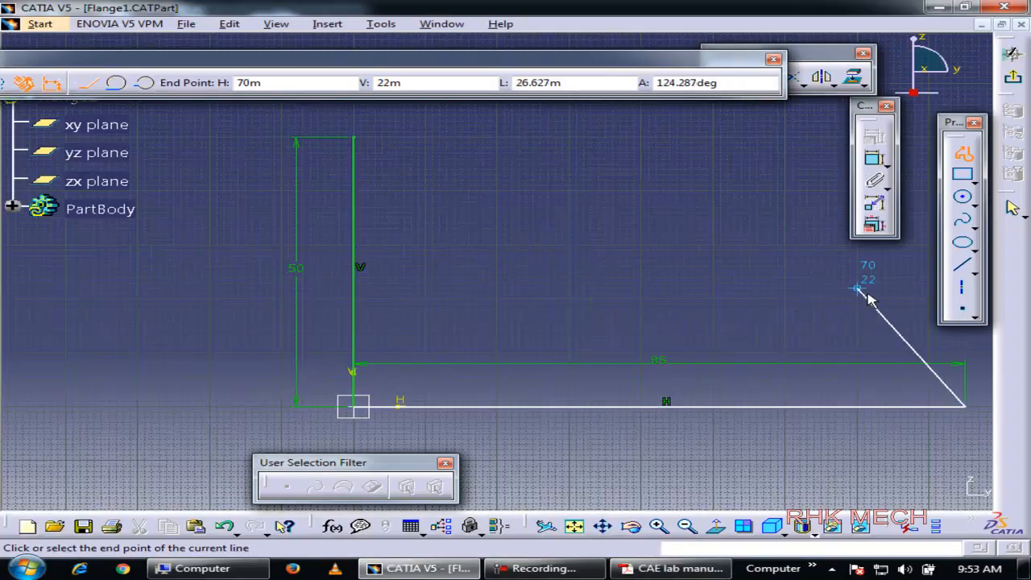
mouse_move(629, 293)
middle_down()
mouse_move(686, 290)
mouse_move(647, 284)
mouse_move(695, 322)
middle_up()
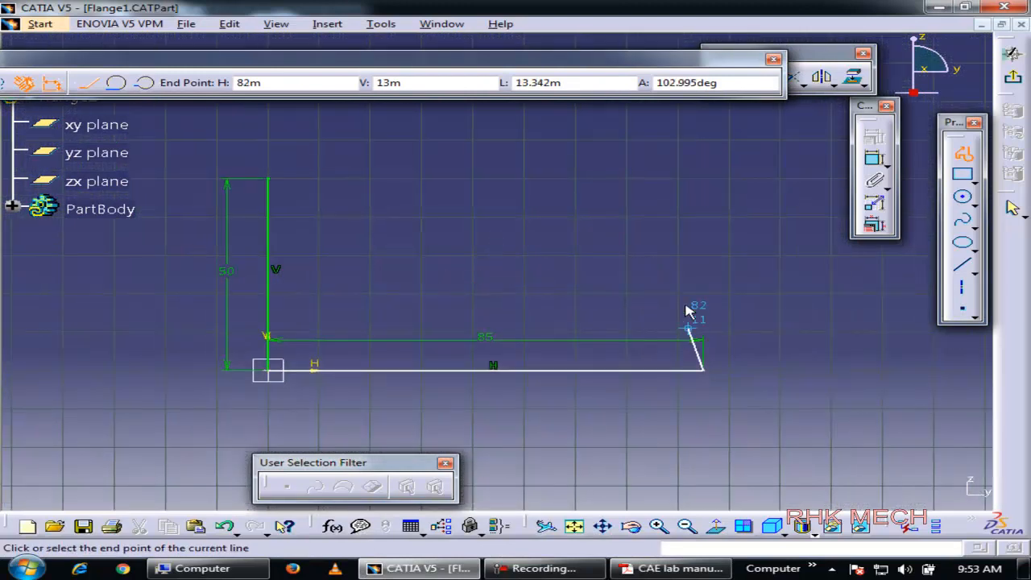
click(592, 83)
text(37.5)
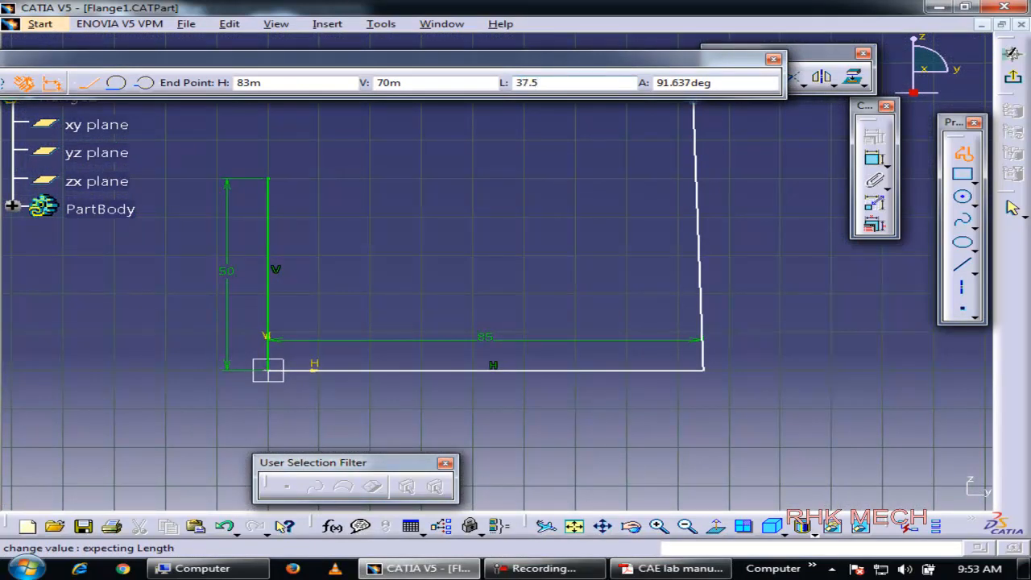
key(Return)
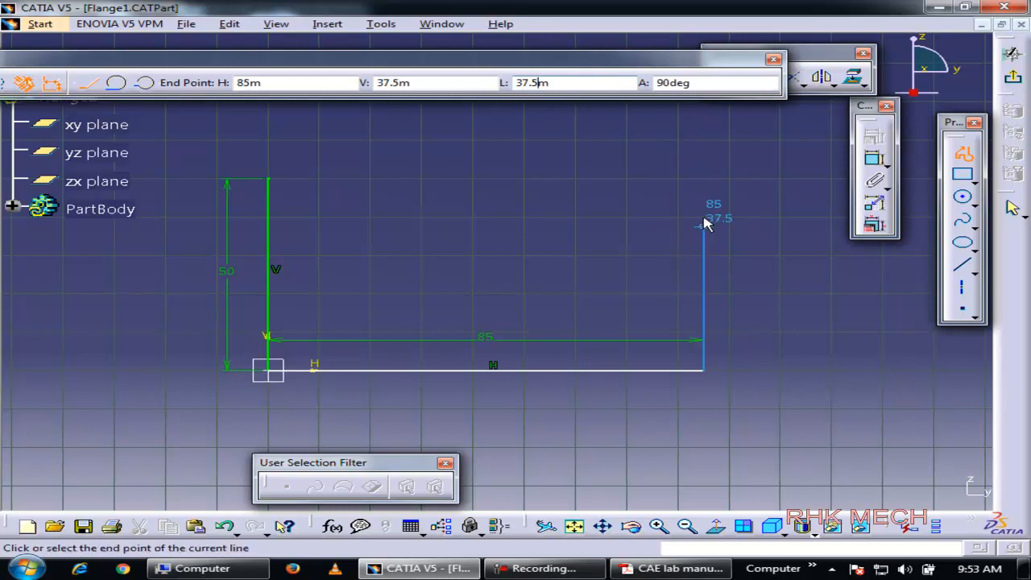
key(alt+Tab)
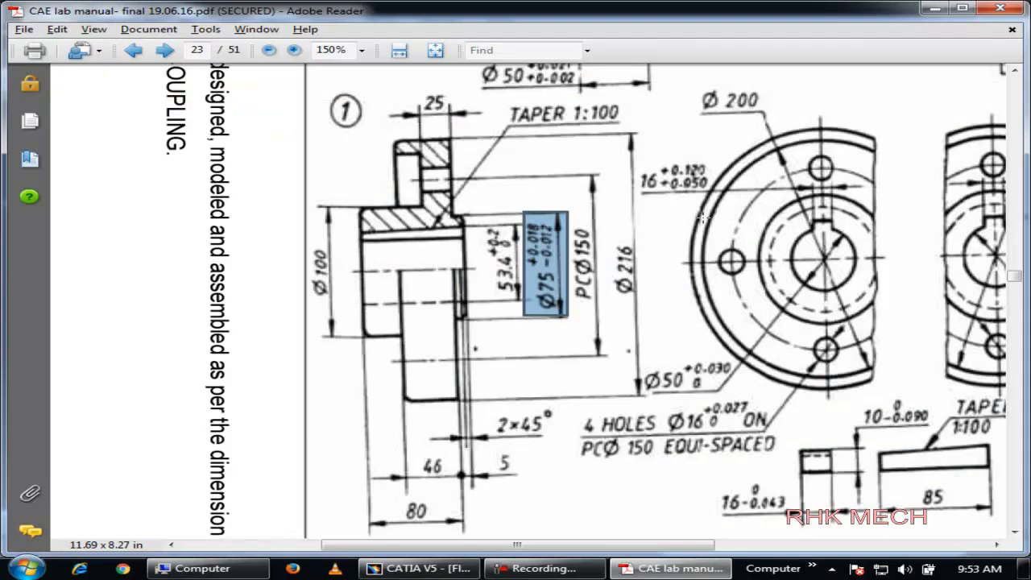
key(alt+Tab)
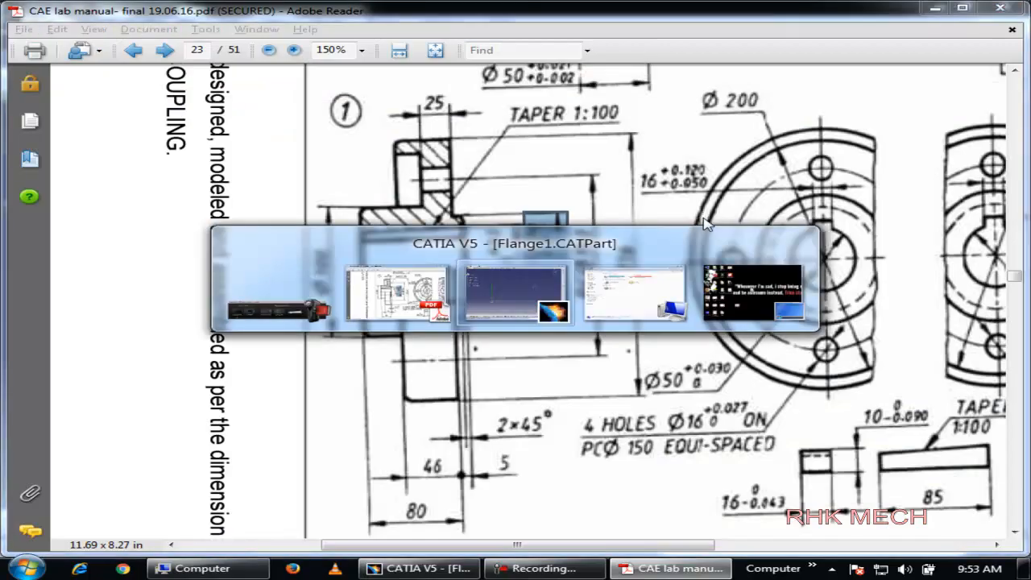
click(704, 226)
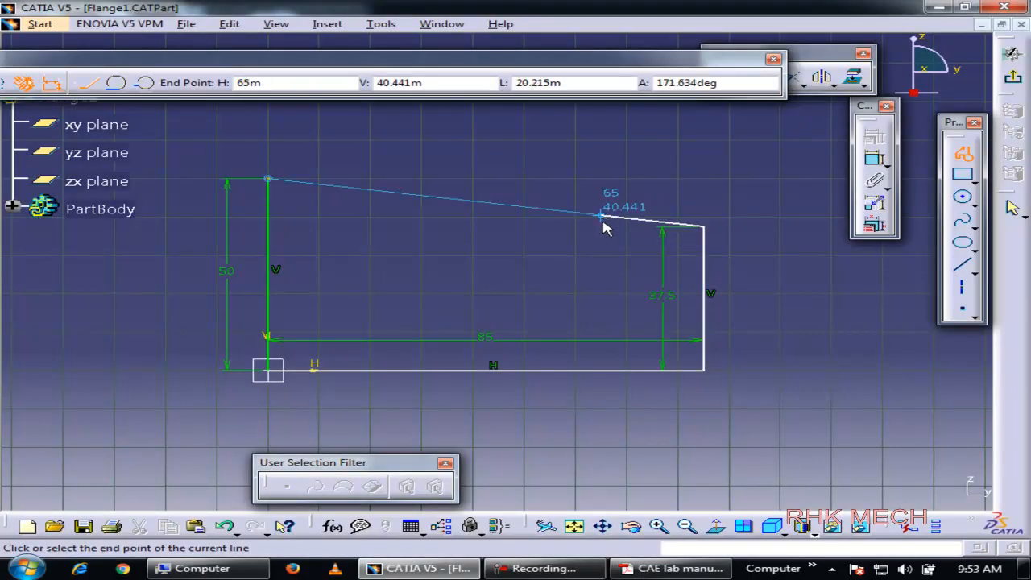
key(alt+Tab)
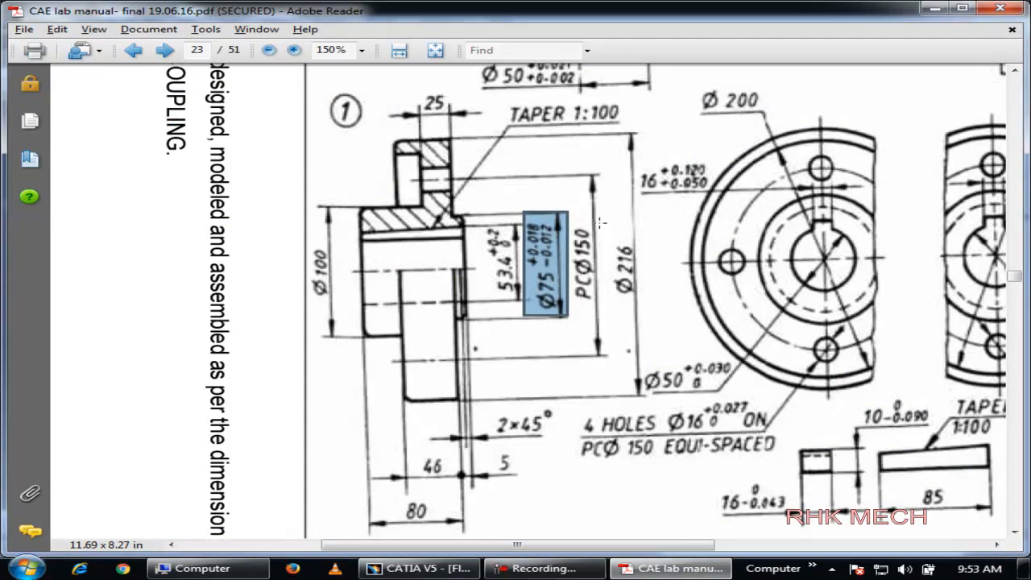
key(alt+Tab)
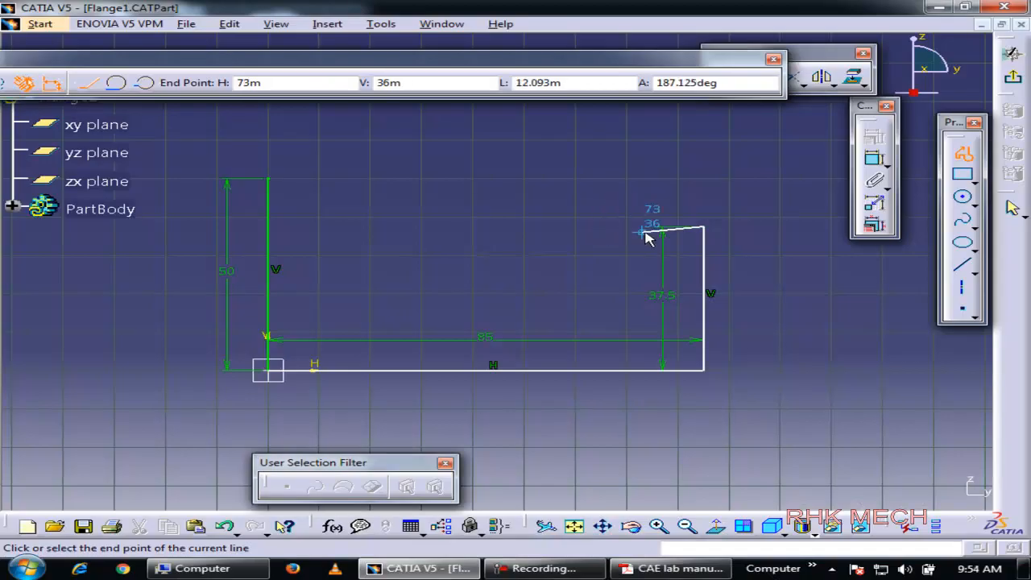
double_click(556, 82)
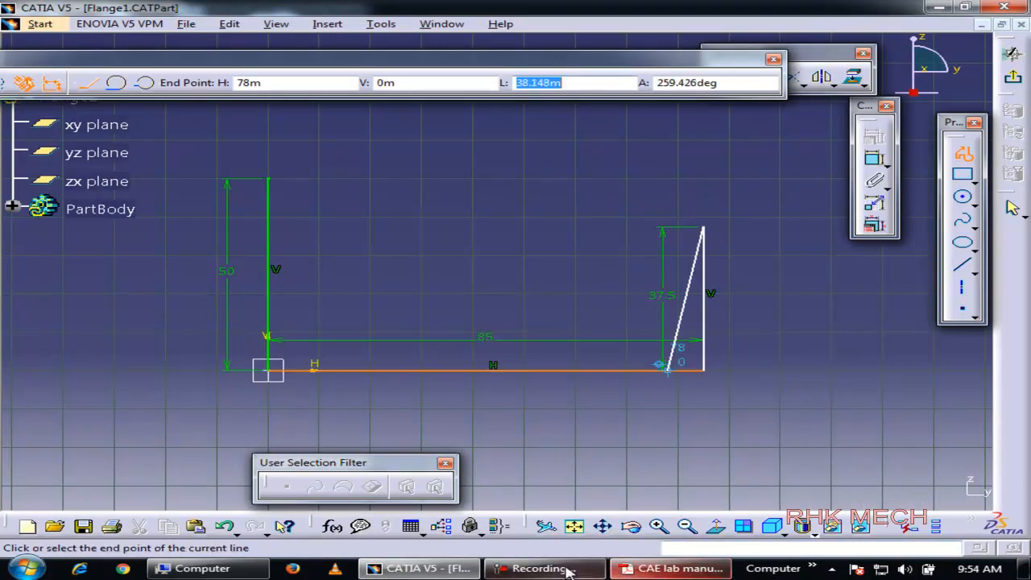
click(540, 568)
click(617, 403)
click(617, 403)
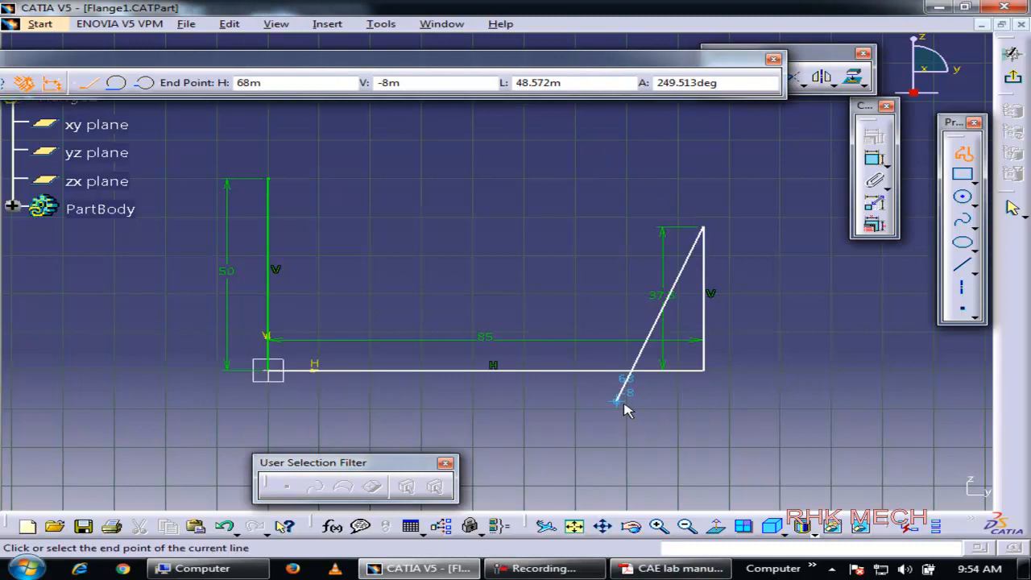
- Check the spigot's projection in the PDF drawing and continue the profile horizontally back toward the V axis with a 5 m line
key(alt+Tab)
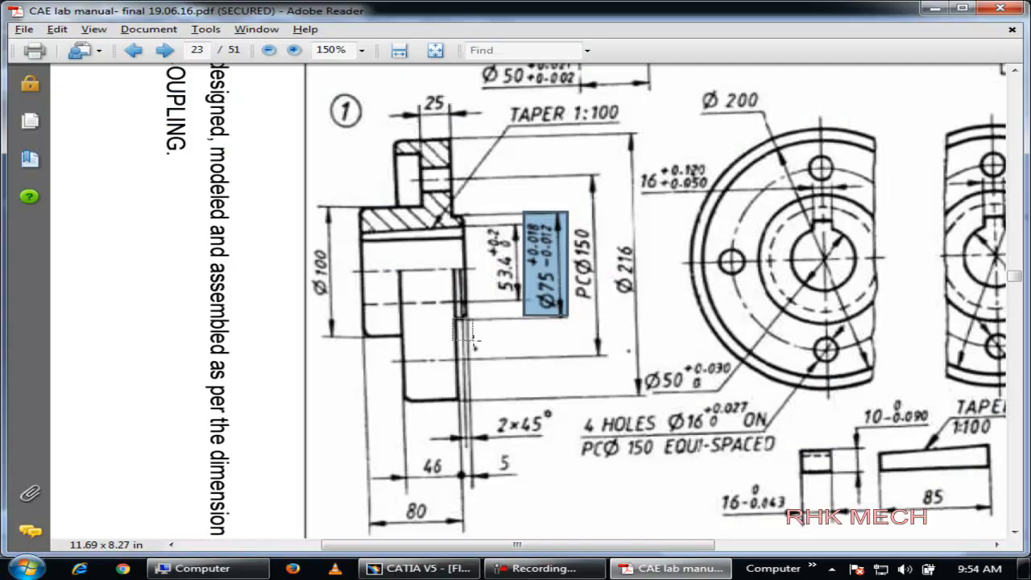
drag(451, 316, 470, 344)
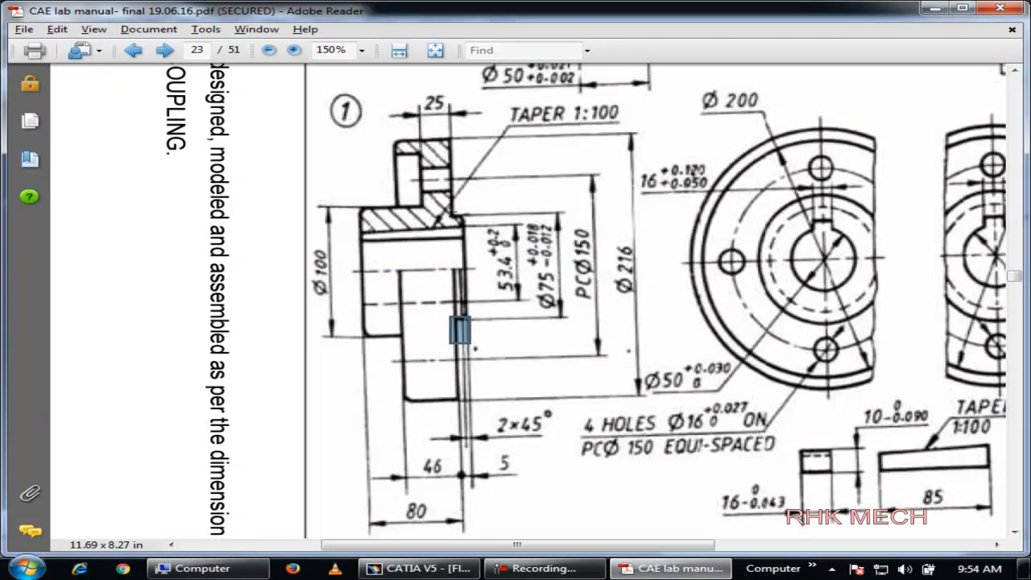
key(alt+Tab)
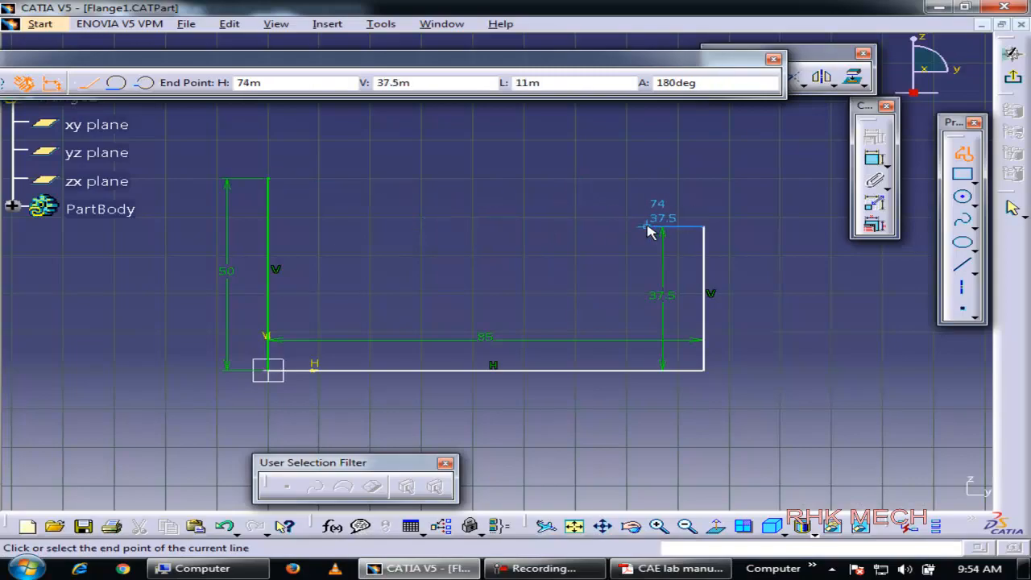
click(578, 85)
double_click(578, 84)
text(5)
key(Return)
key(alt+Tab)
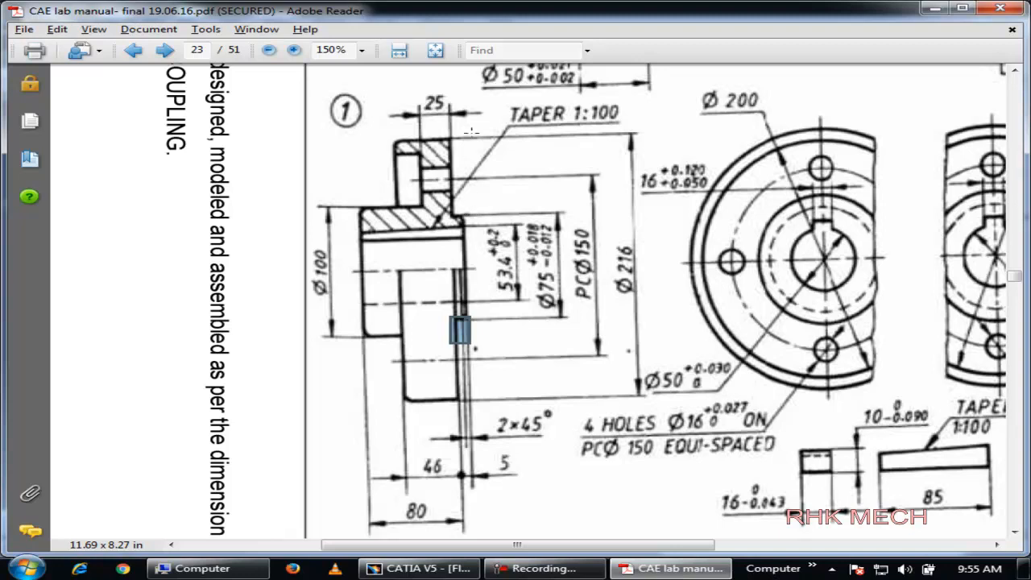
key(alt+Tab)
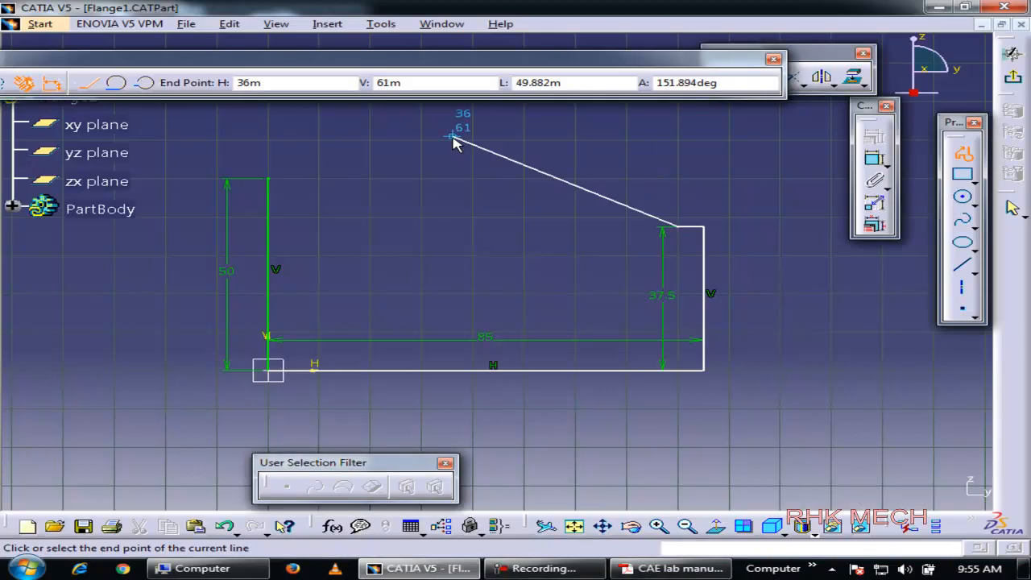
mouse_move(656, 184)
middle_down()
mouse_move(613, 341)
mouse_move(623, 304)
middle_up()
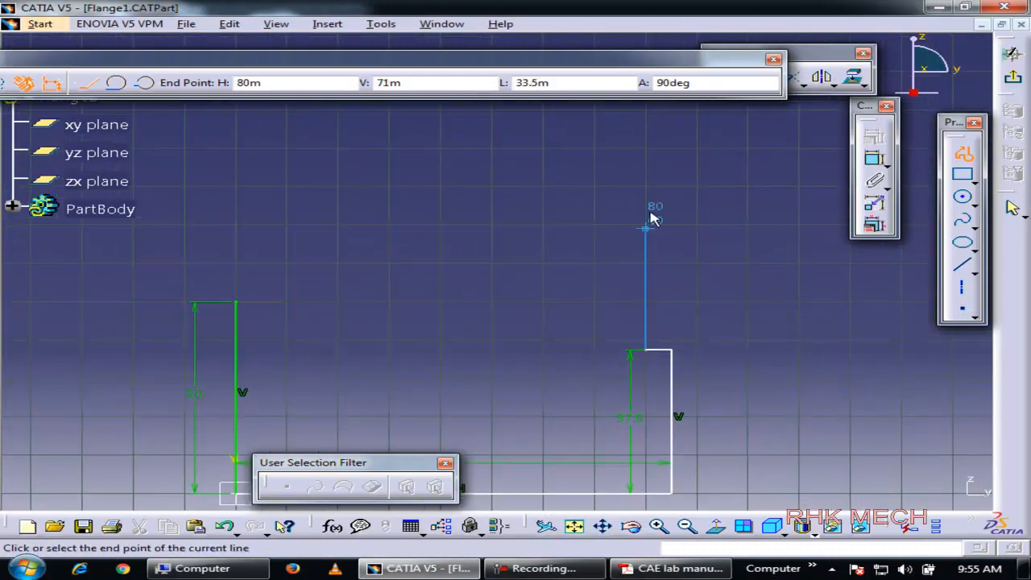
click(644, 125)
double_click(479, 130)
key(Escape)
click(643, 173)
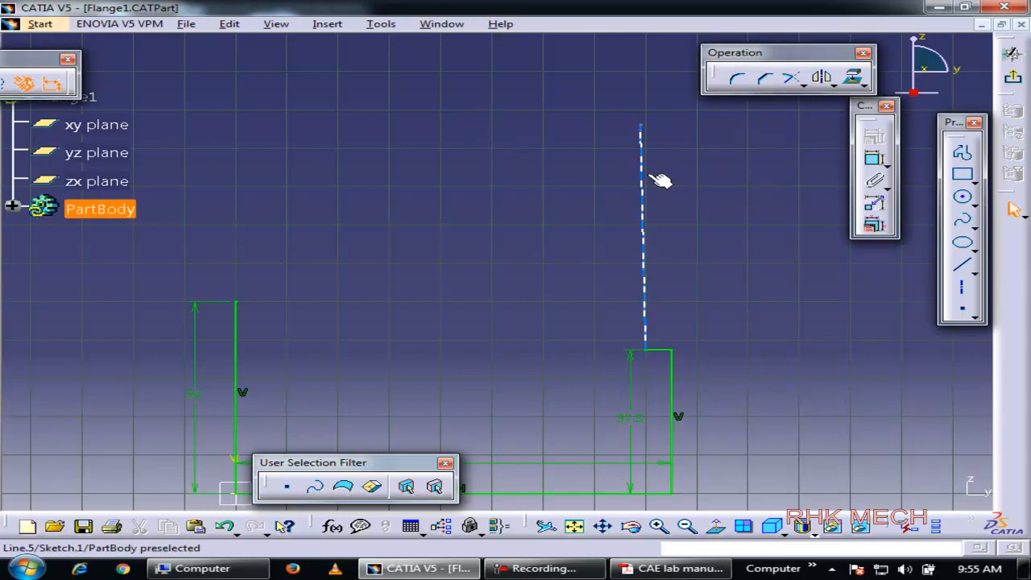
key(Delete)
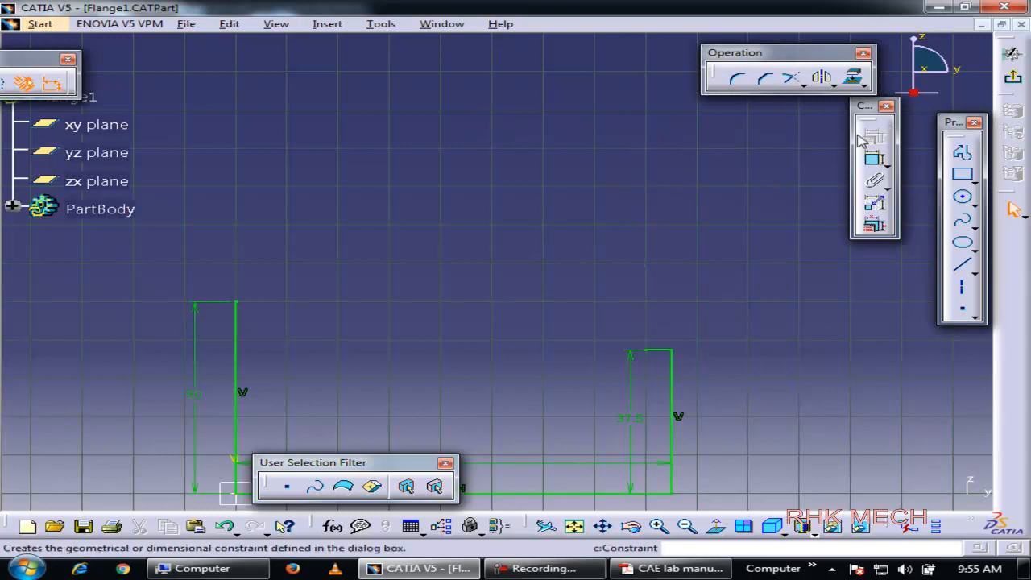
- Restart the profile from the free end of the spigot's 5 m horizontal line
click(963, 153)
click(656, 351)
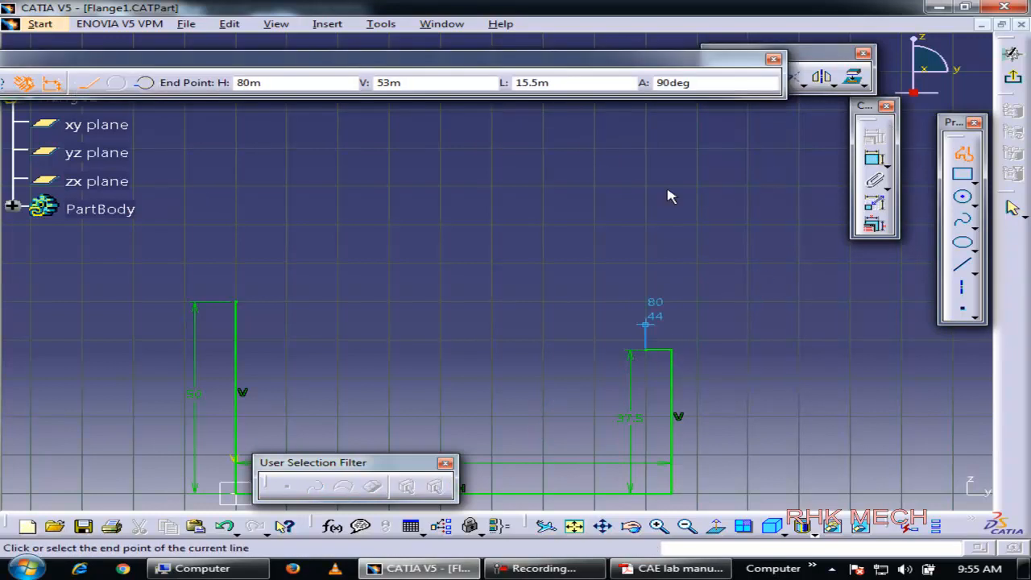
mouse_move(647, 118)
middle_down()
mouse_move(630, 208)
mouse_move(631, 151)
mouse_move(610, 223)
middle_up()
click(630, 208)
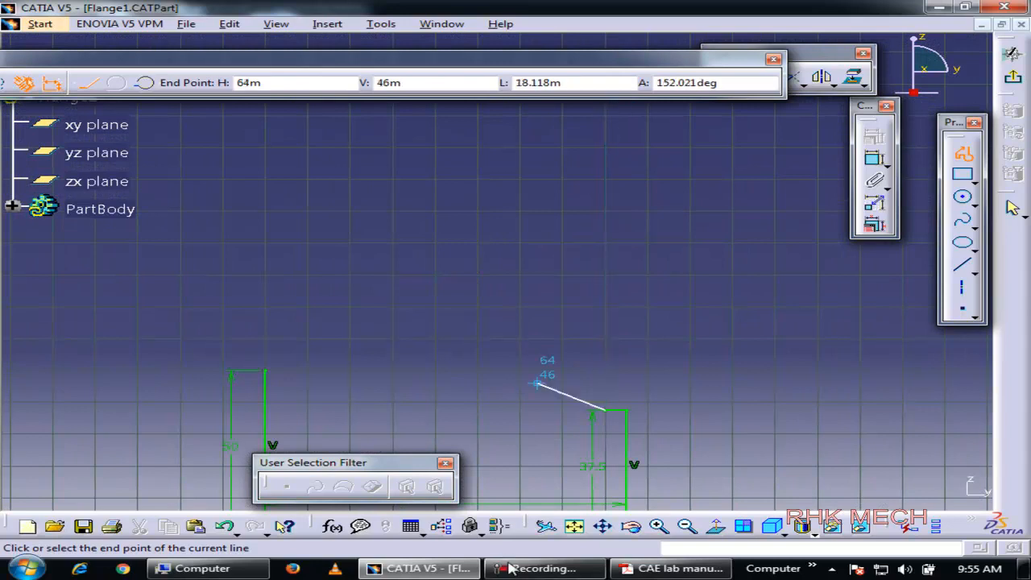
click(617, 414)
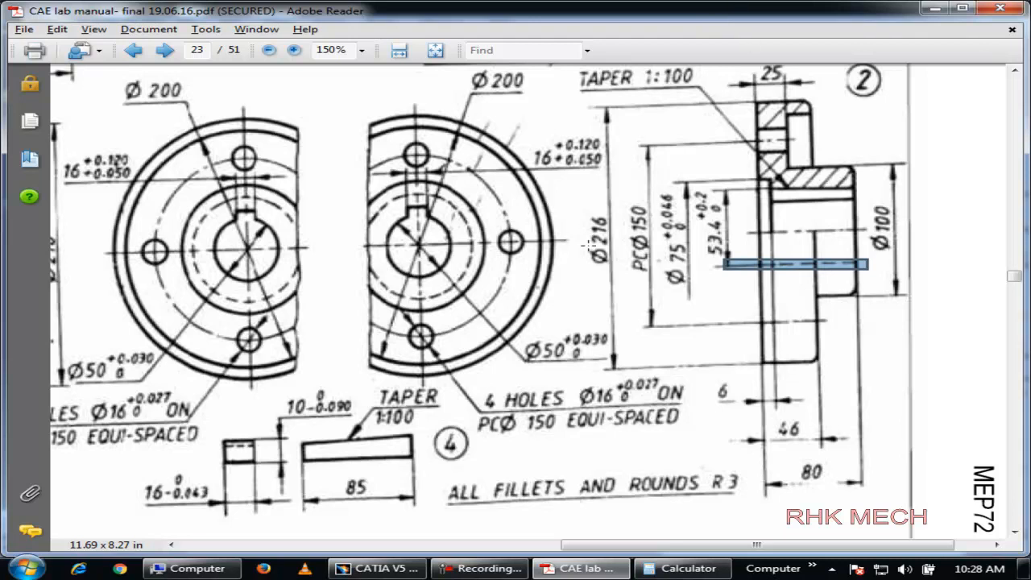
- Check flange 2's half-section in the PDF drawing and start a circular pattern of the bolt hole in CATIA, referenced to the flange face
drag(734, 89, 880, 208)
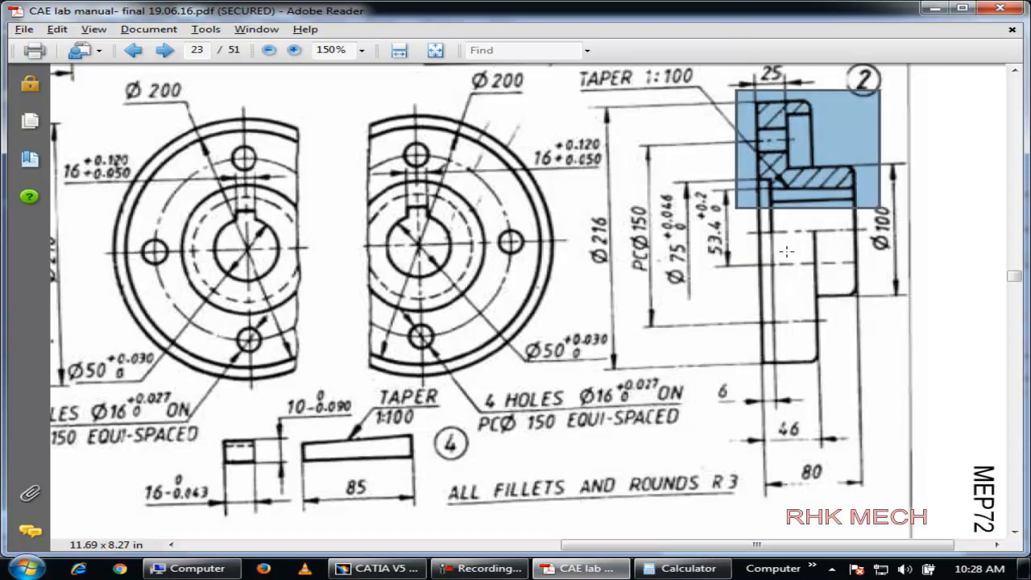
key(alt+Tab)
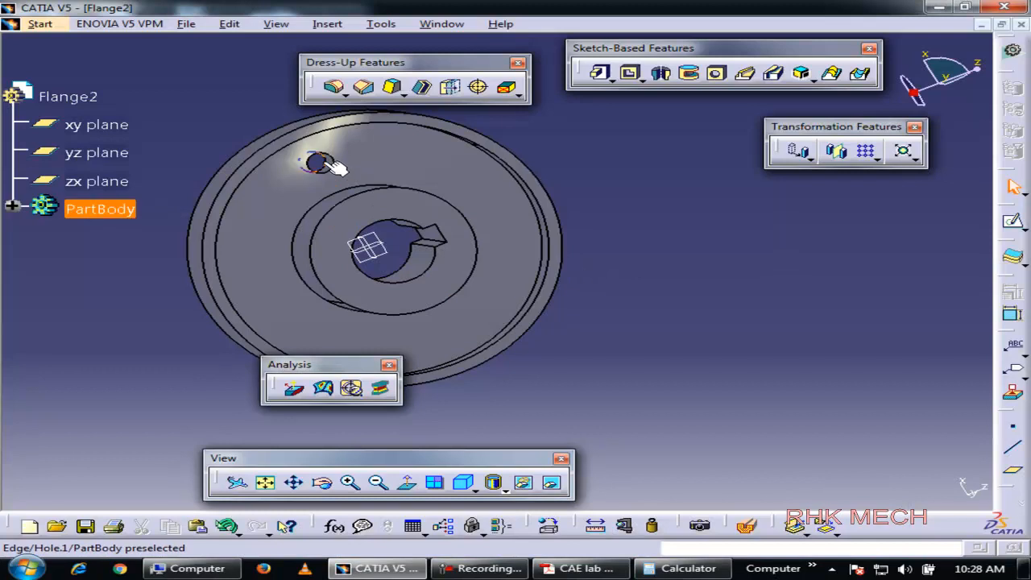
click(12, 206)
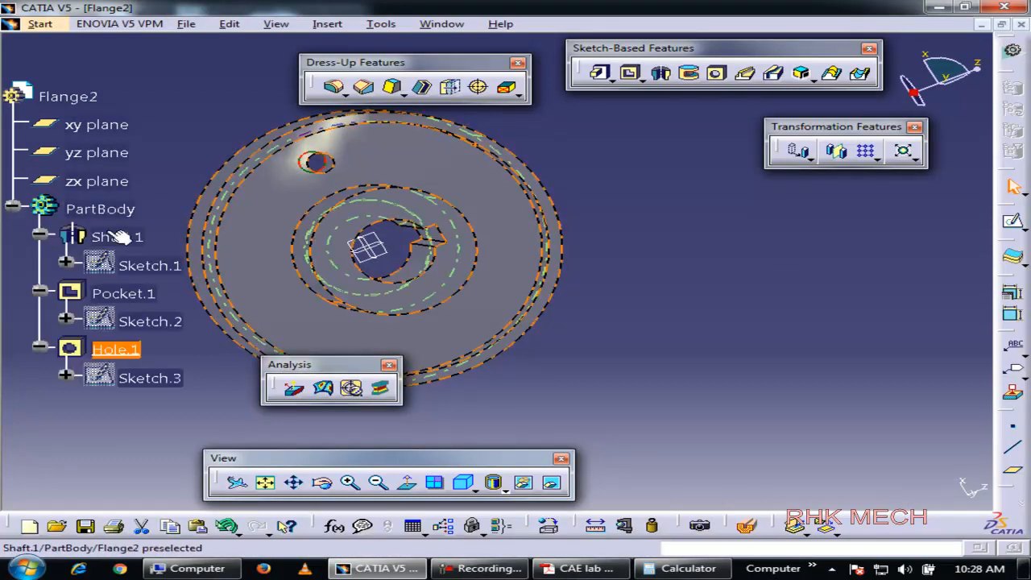
click(334, 164)
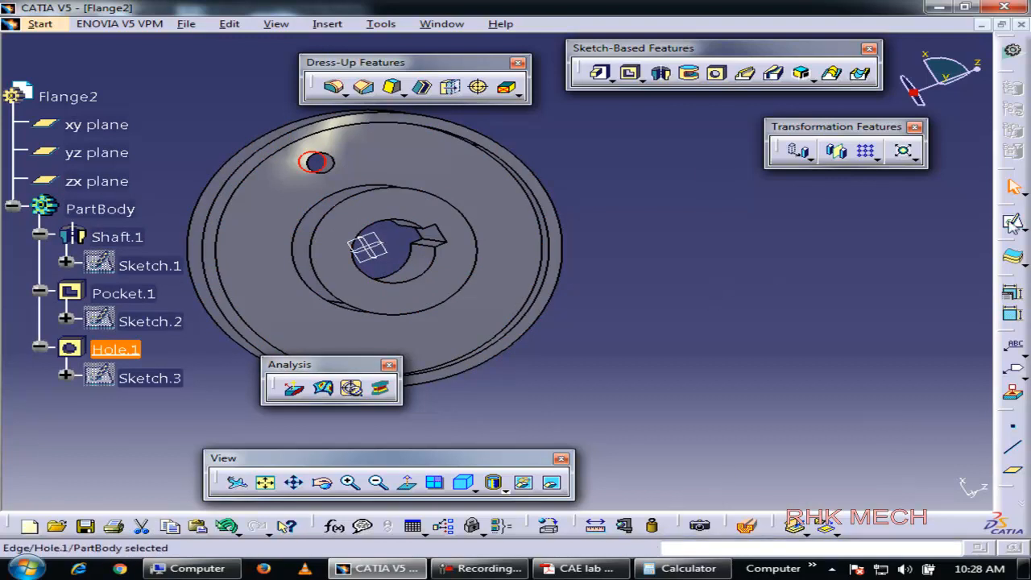
click(879, 159)
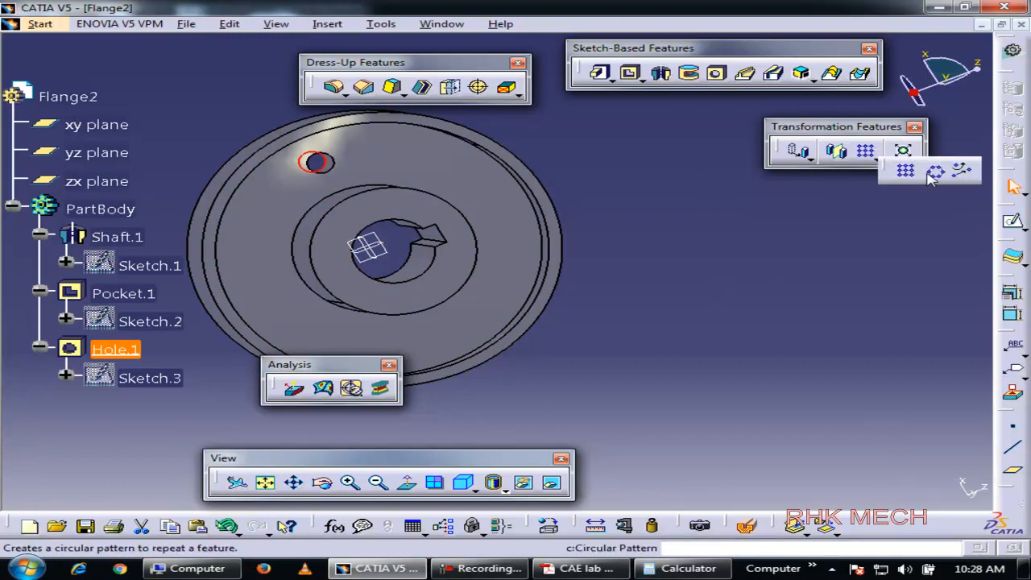
click(937, 172)
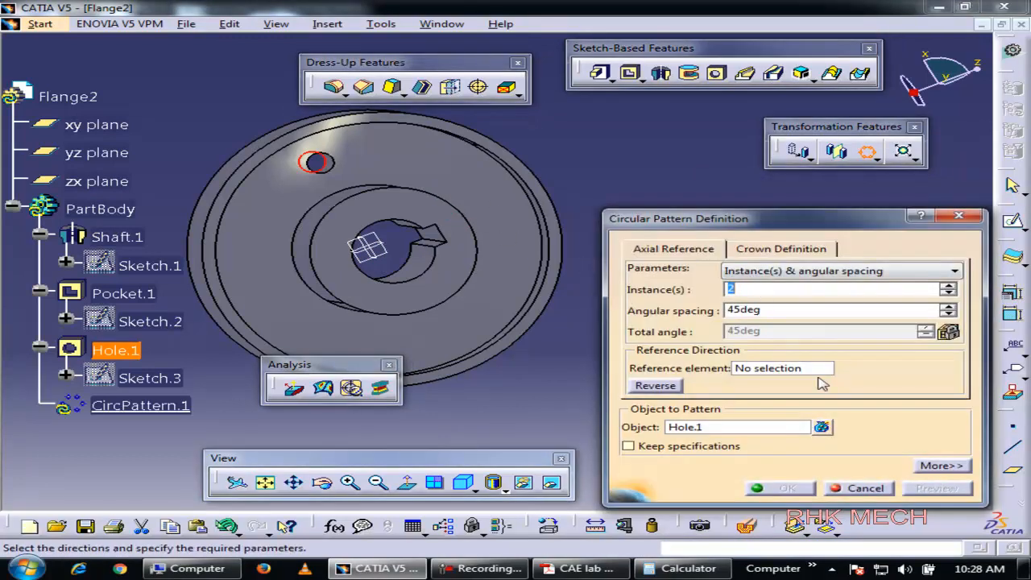
click(780, 369)
click(528, 193)
- Set the circular pattern to Complete crown with 4 instances and create it
click(822, 271)
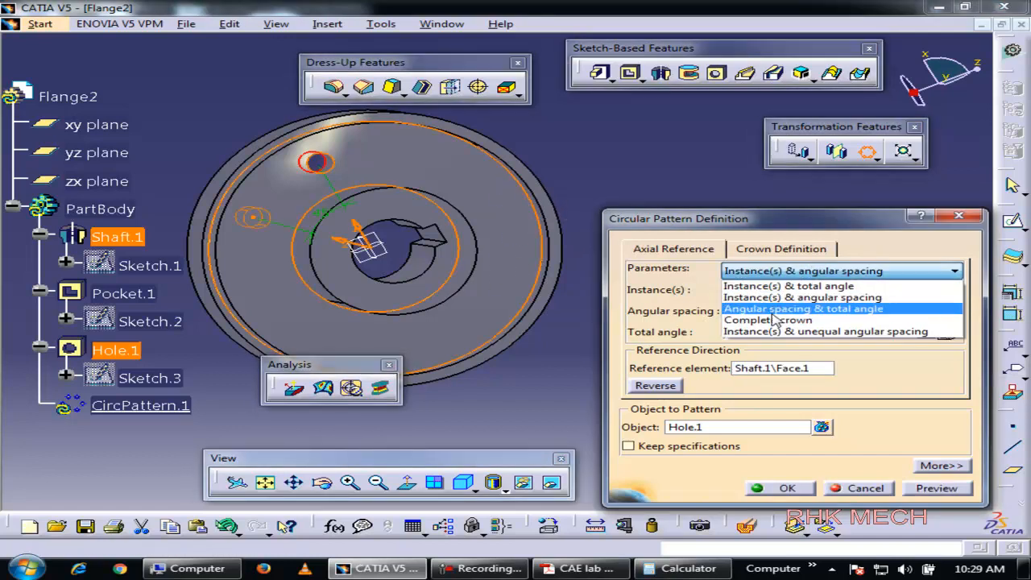
click(773, 315)
double_click(777, 289)
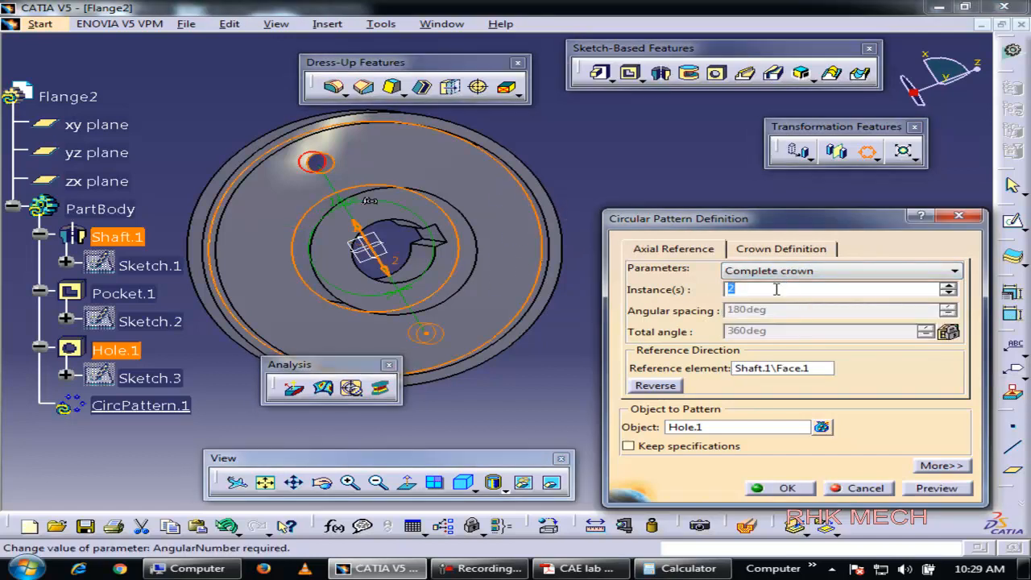
text(4)
key(Return)
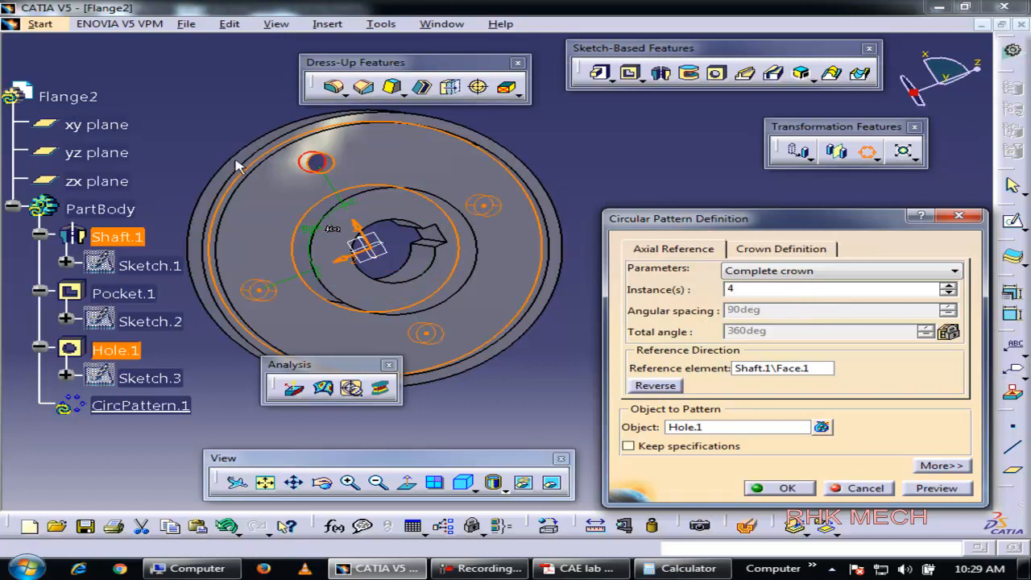
click(779, 488)
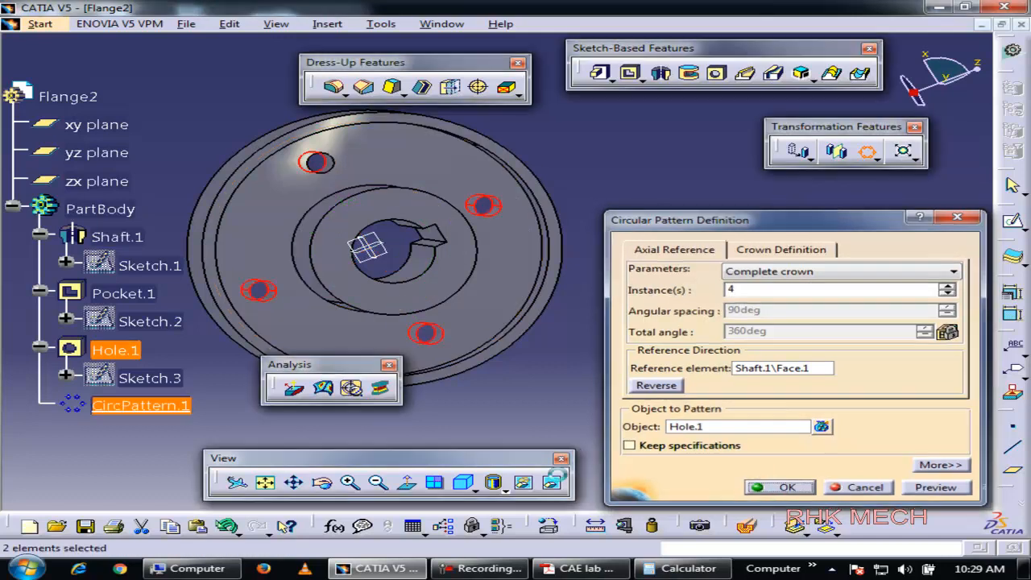
- Close the flange part and save it as Flange2 in the Flange folder as a CATPart
middle_drag(439, 286, 563, 313)
click(581, 270)
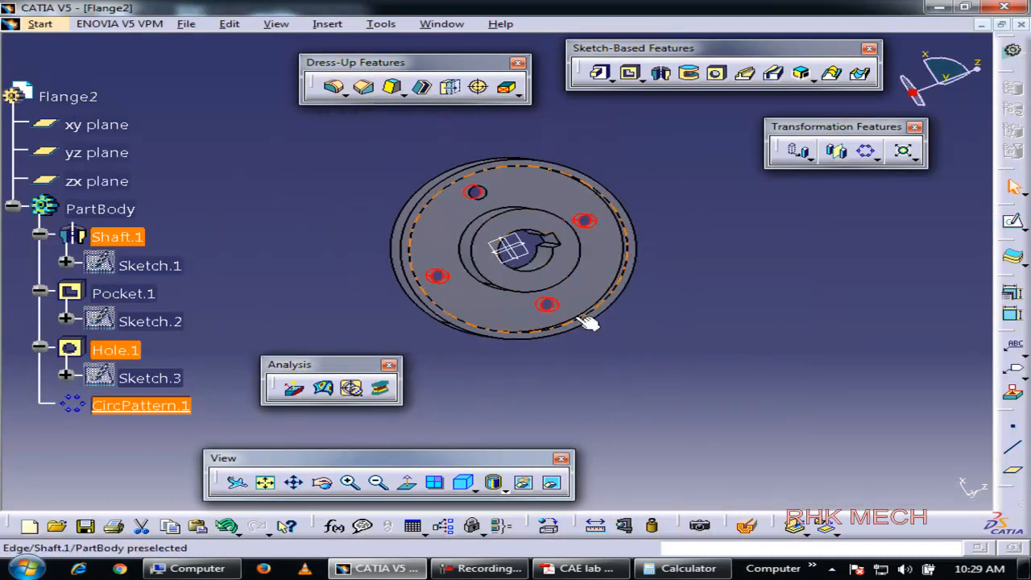
middle_drag(501, 278, 559, 279)
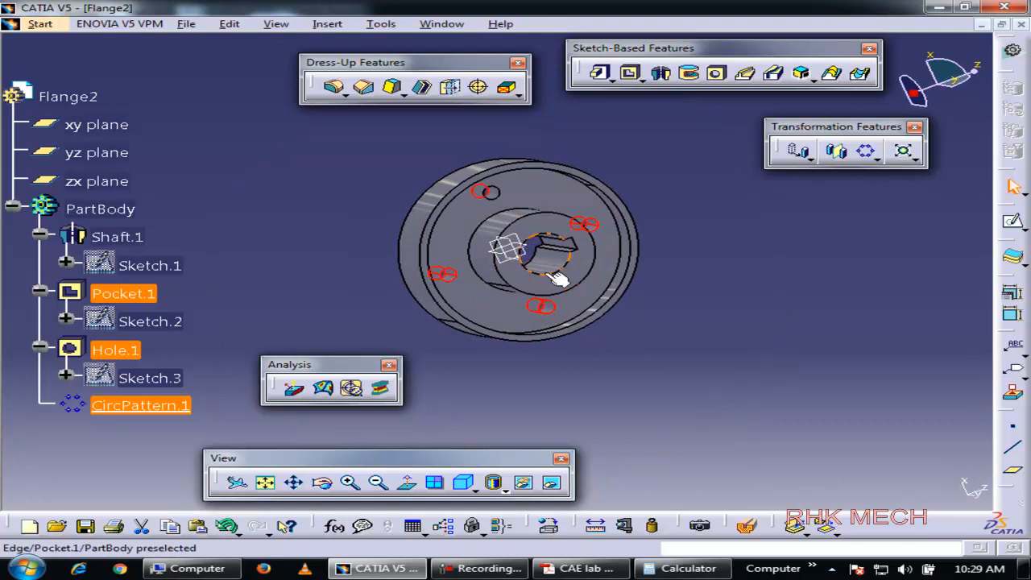
click(1021, 25)
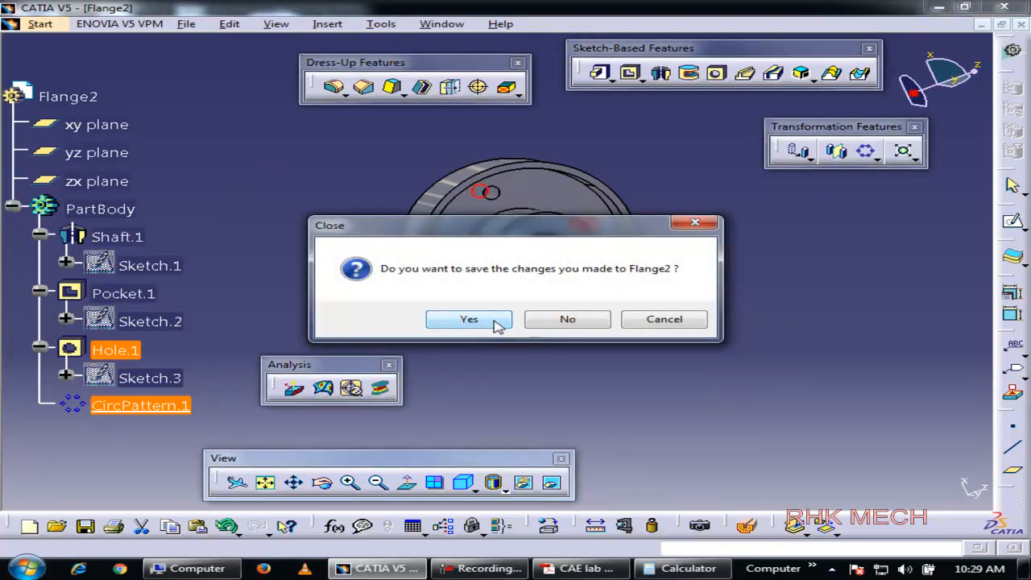
click(497, 320)
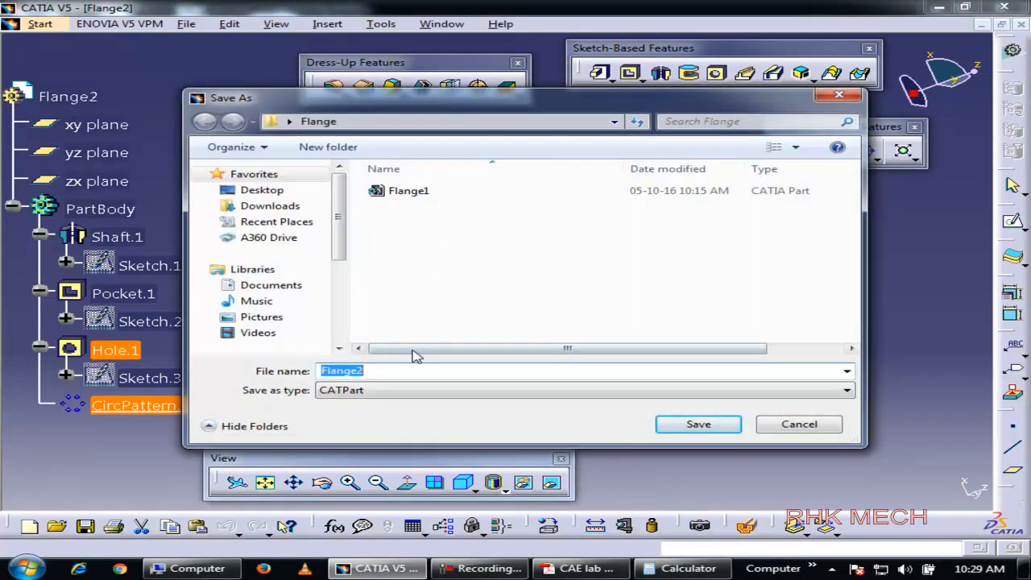
click(698, 425)
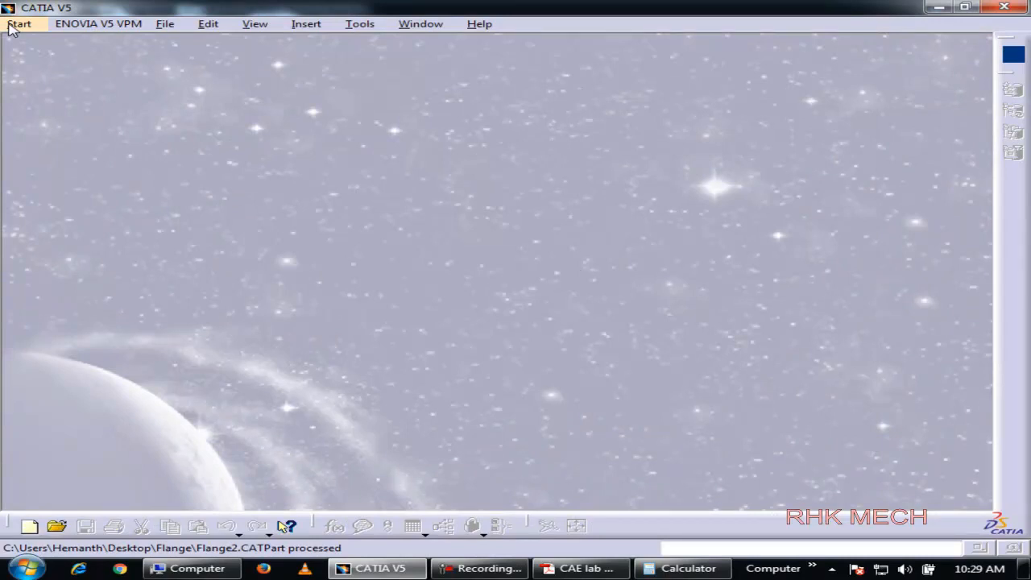
- Create a new mechanical design part named Shaft
click(11, 26)
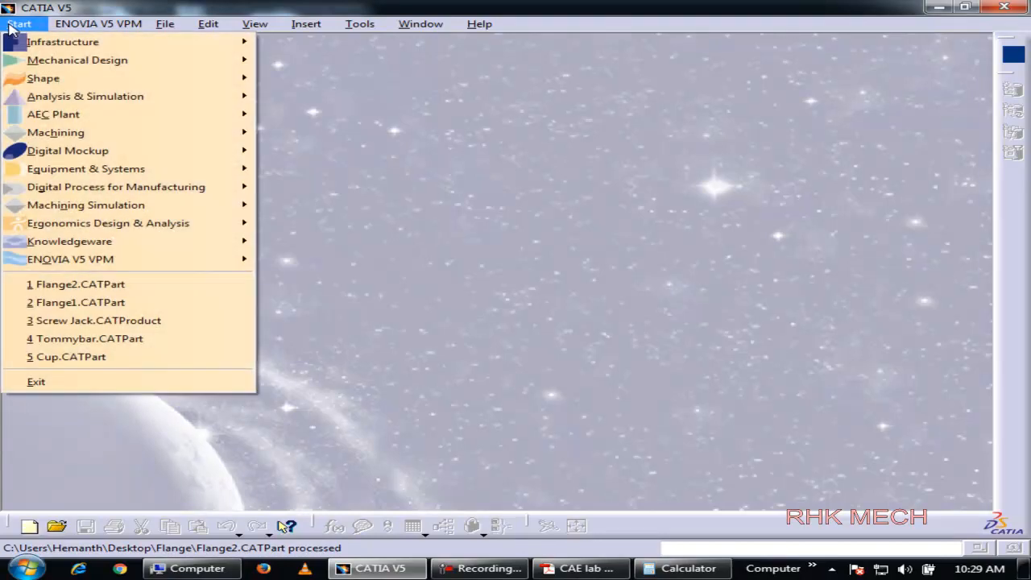
mouse_move(102, 62)
click(363, 61)
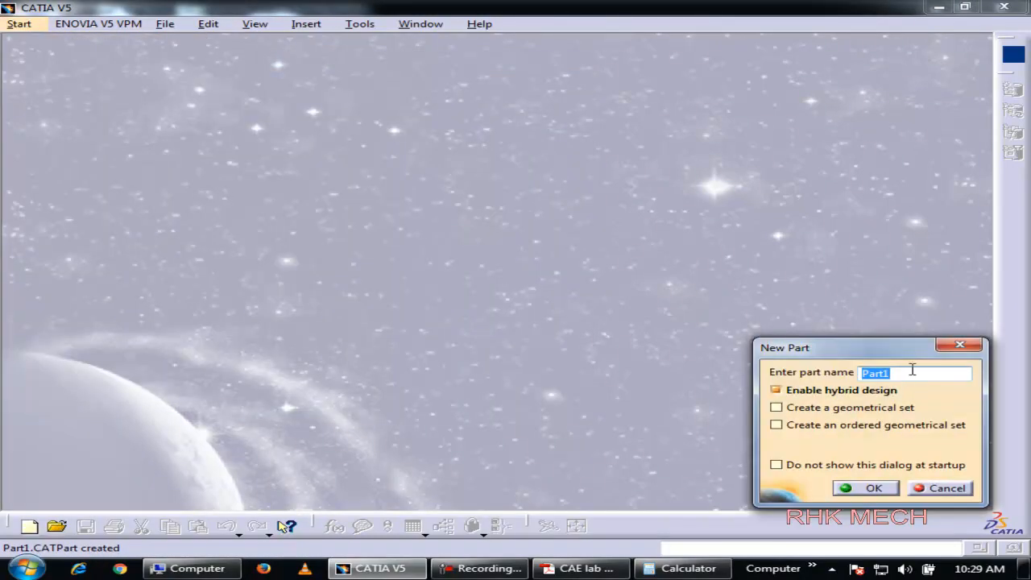
text(Shaft)
click(874, 488)
- Look up the length and keyway dimensions of shaft part 3 in the PDF drawing and return to CATIA
click(580, 568)
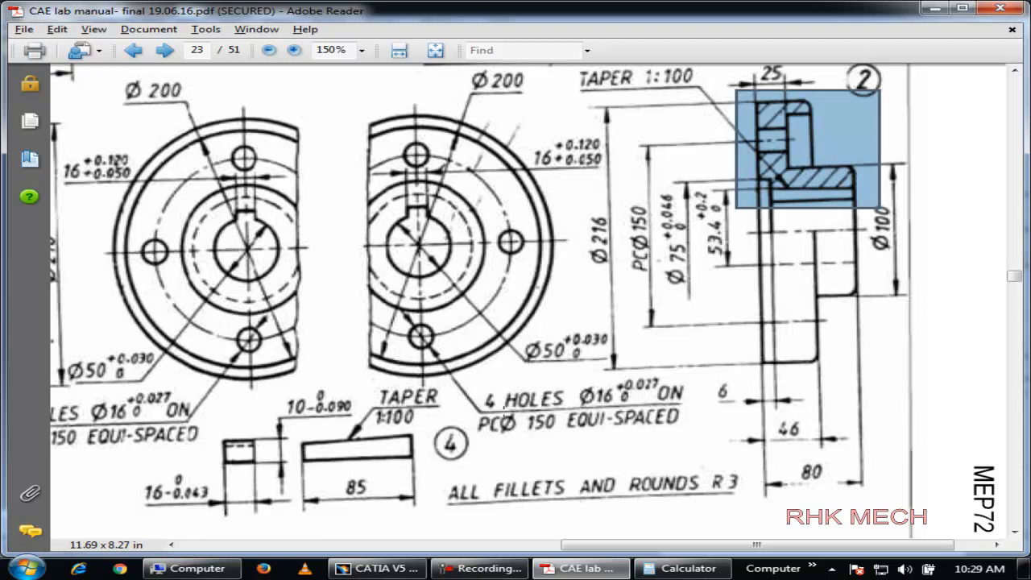
scroll(435, 460, up, 8)
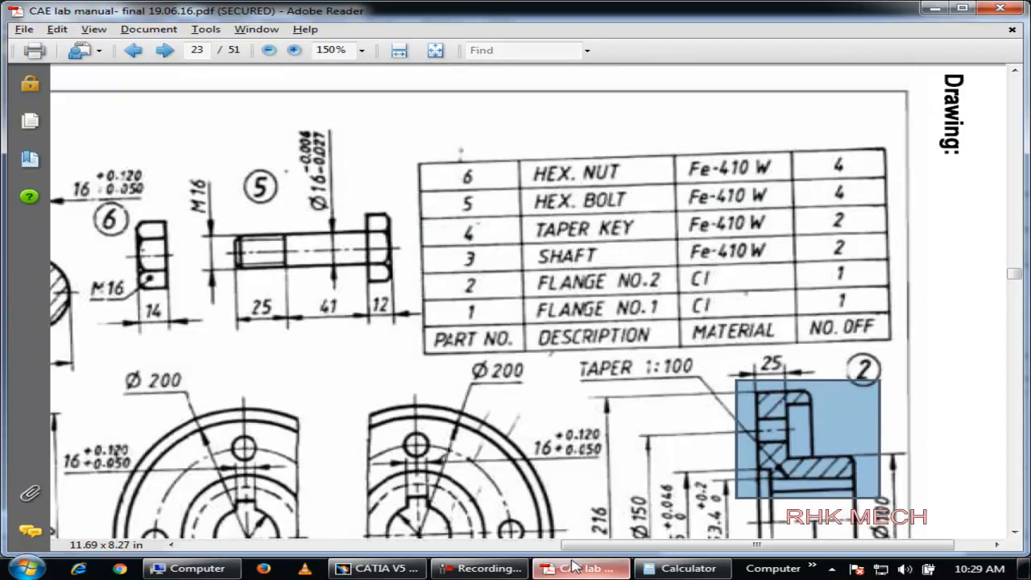
drag(574, 544, 378, 544)
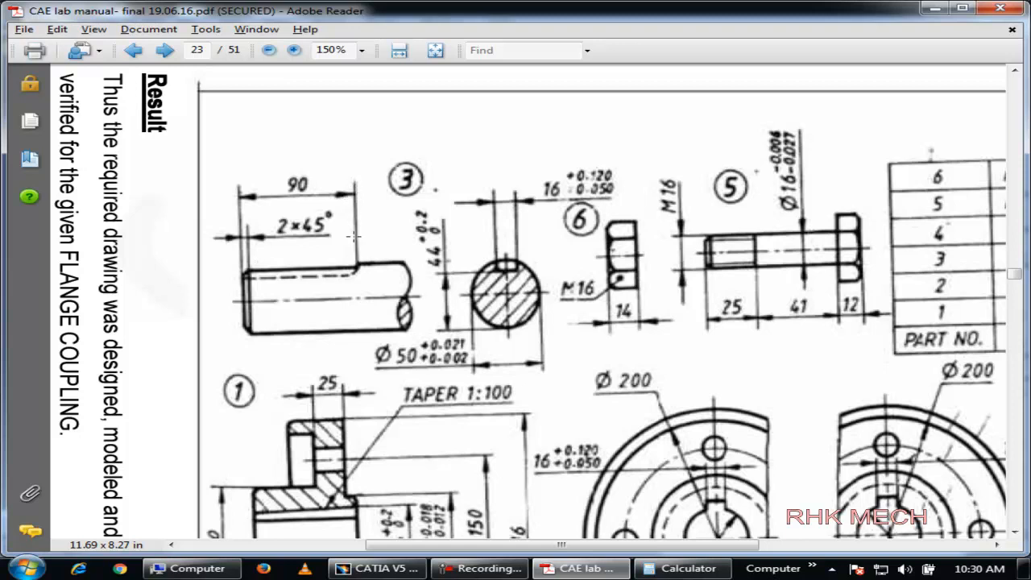
key(alt+Tab)
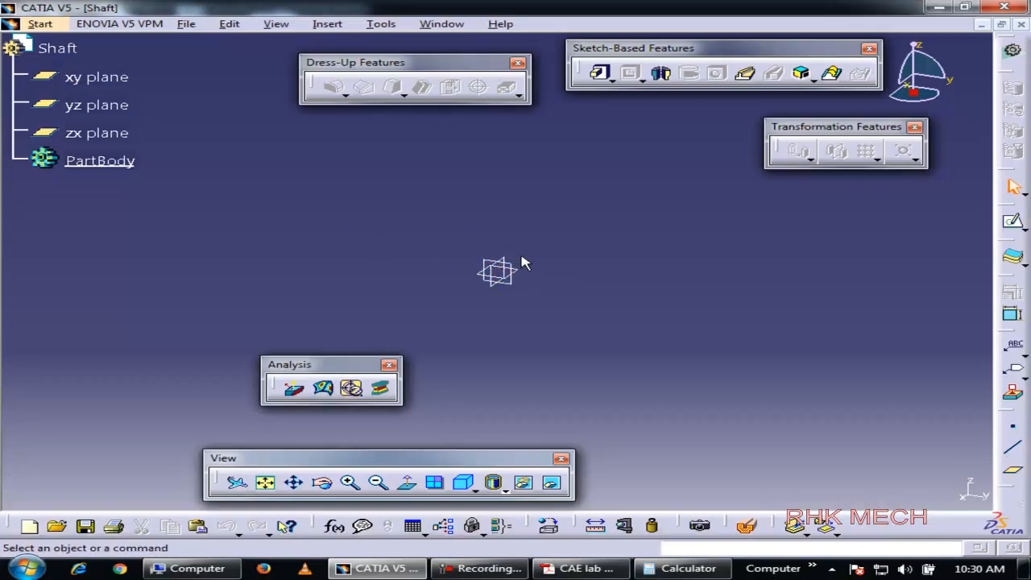
click(506, 272)
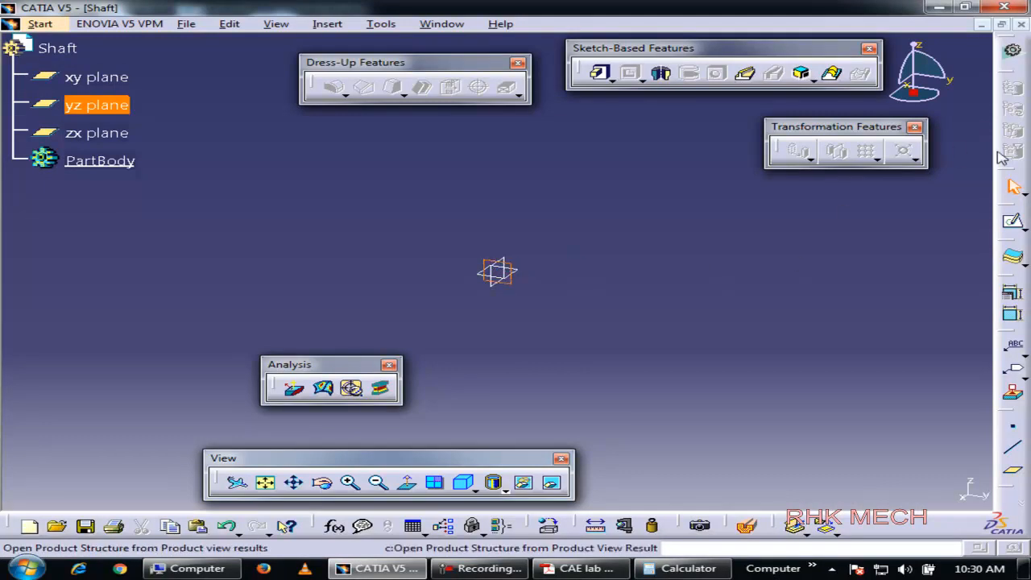
click(1012, 221)
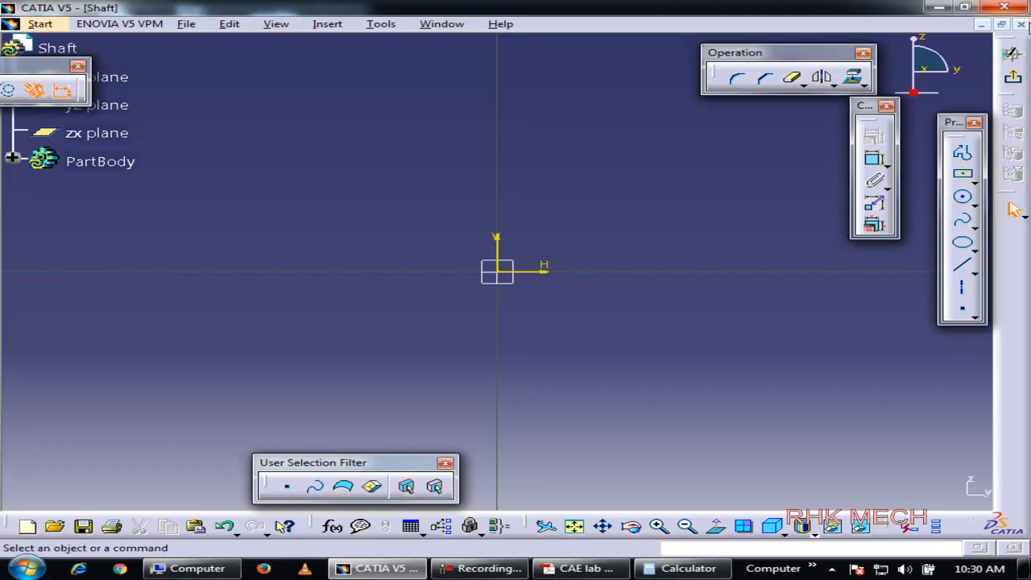
click(1012, 77)
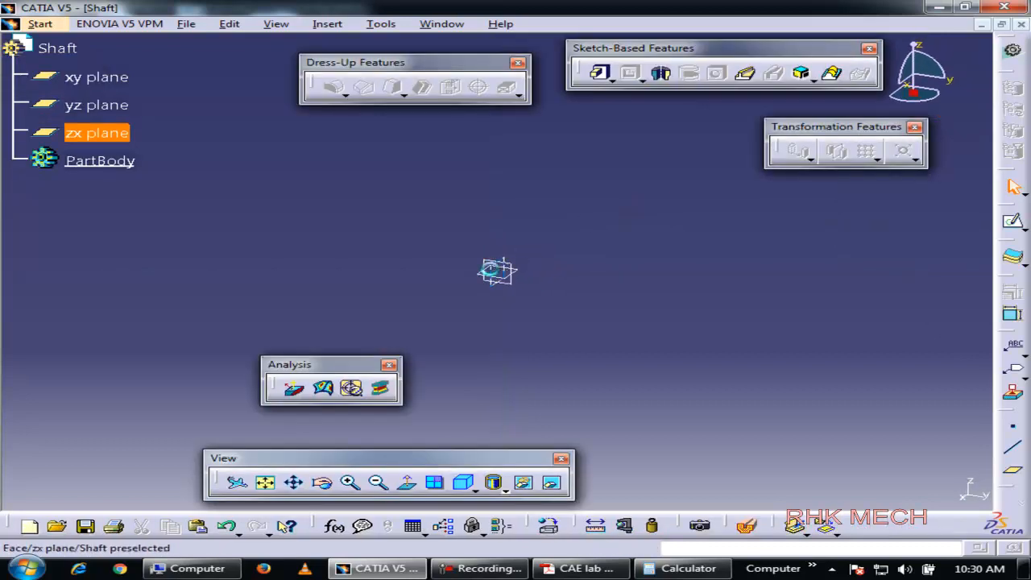
- Check the shaft's cross-section in the PDF drawing and open a sketch on the yz plane of the Shaft part
click(496, 271)
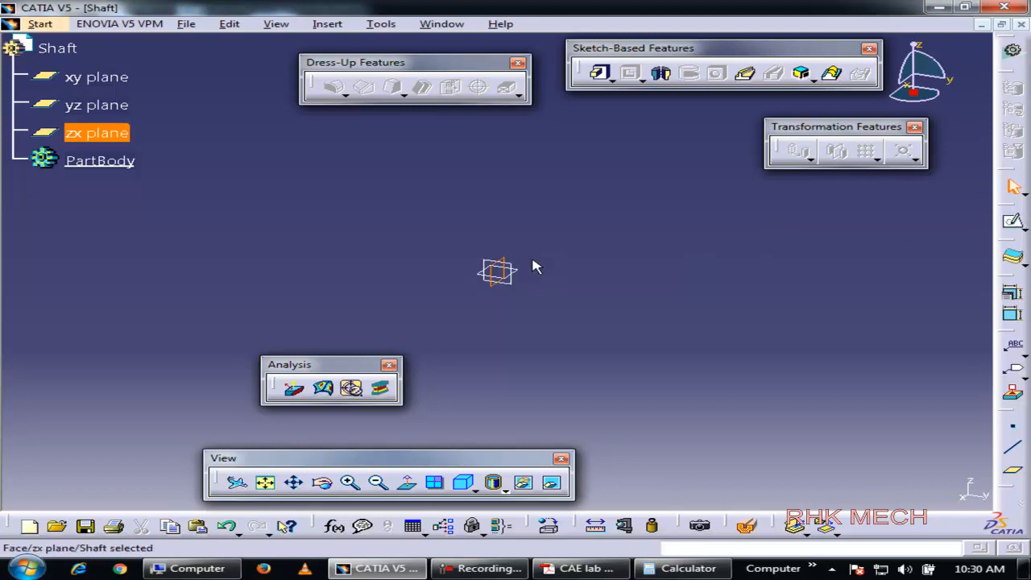
click(522, 274)
key(alt+Tab)
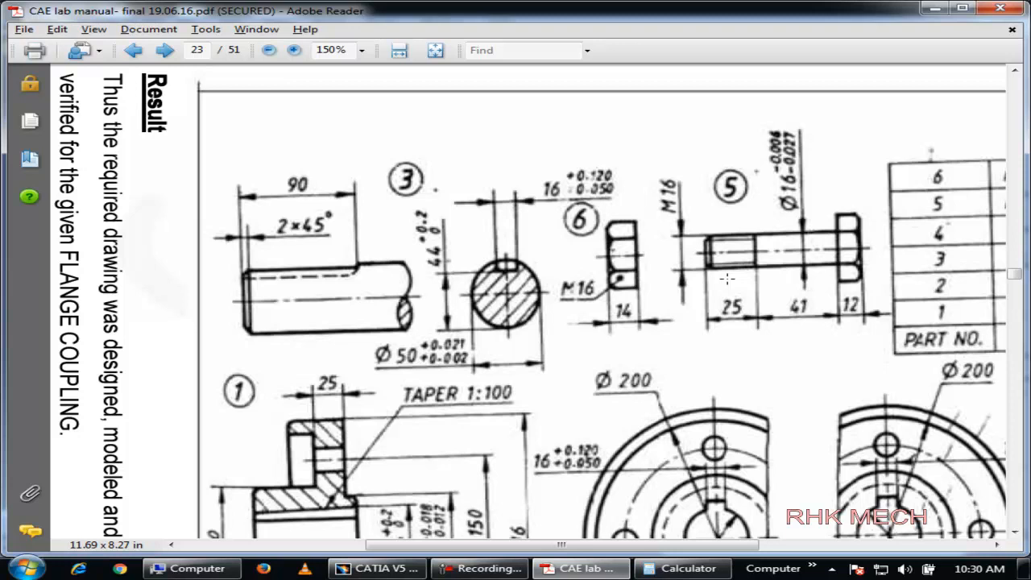
drag(456, 248, 556, 348)
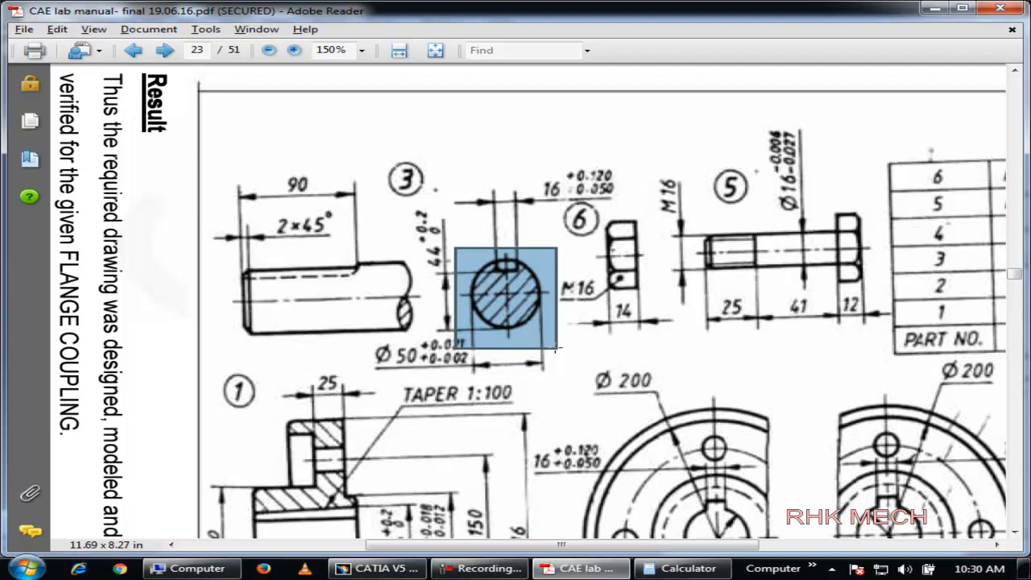
key(alt+Tab)
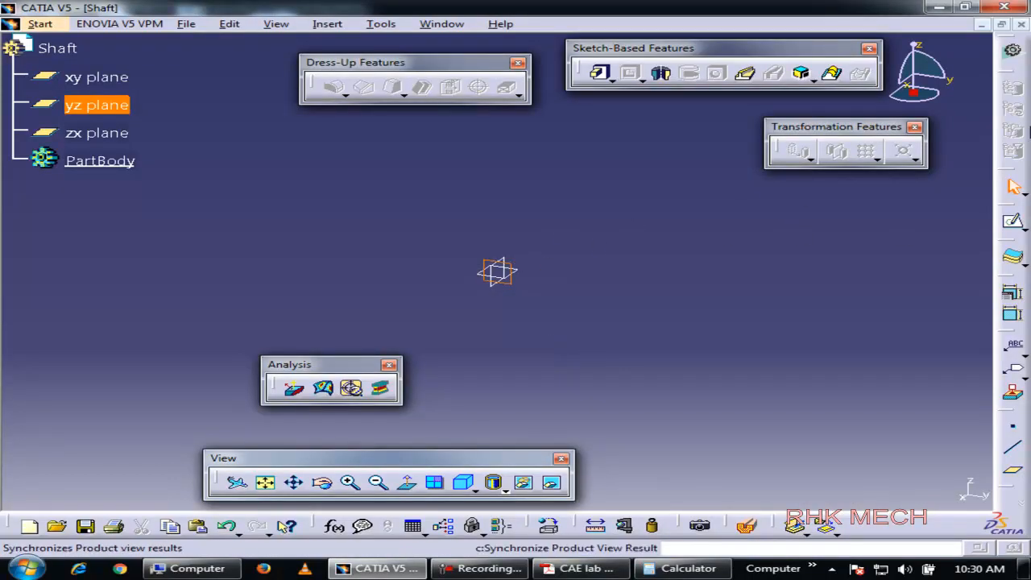
click(1015, 224)
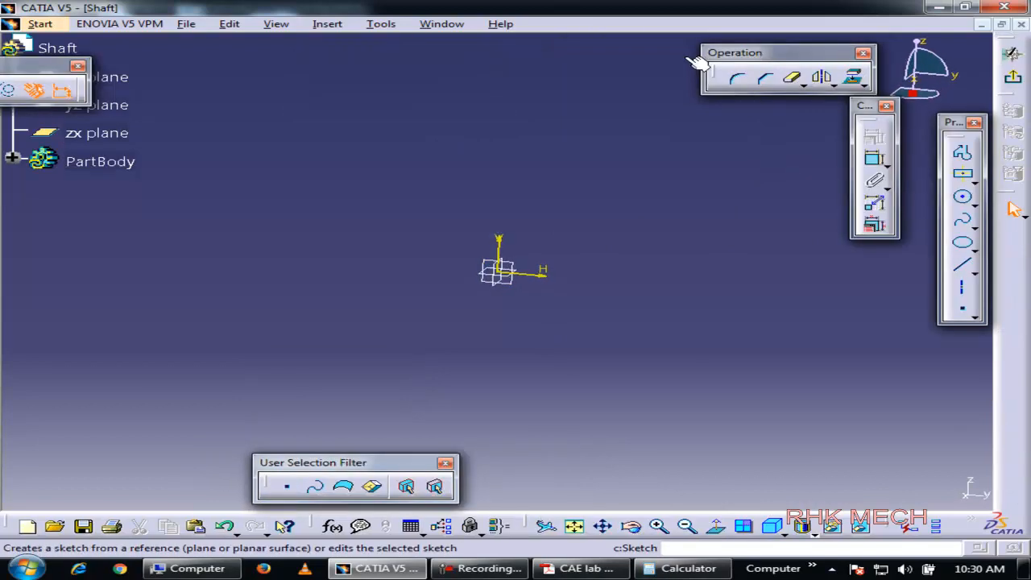
- Sketch a circle of radius 25 mm centred on the origin, checking the shaft diameter in the drawing, and exit the sketch
click(972, 203)
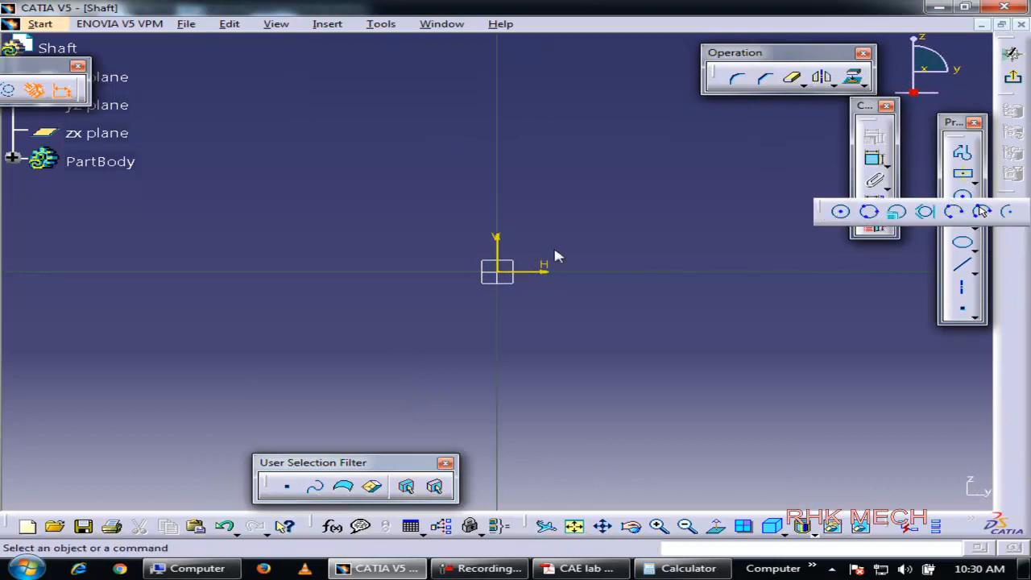
click(841, 211)
click(497, 272)
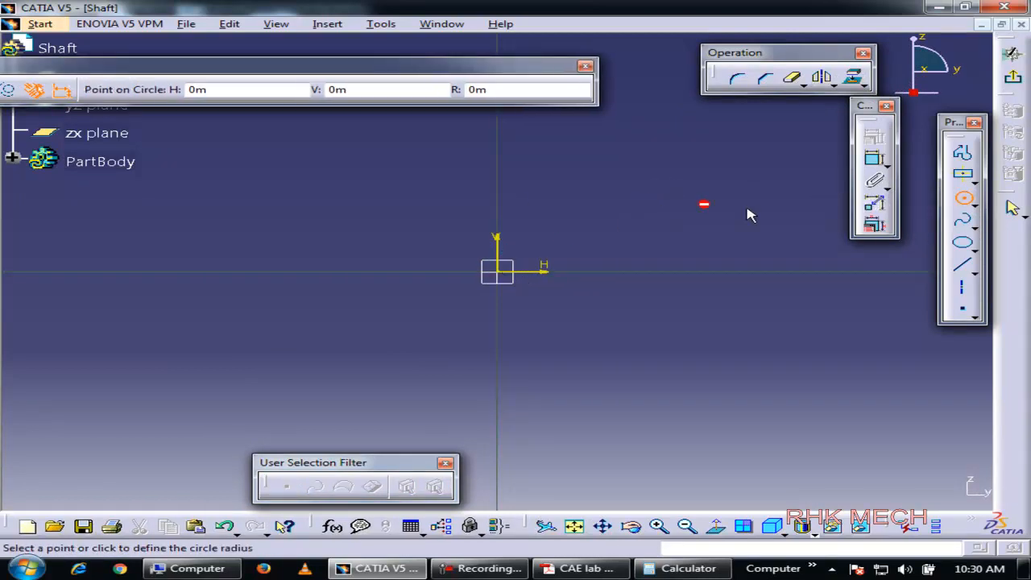
mouse_move(649, 203)
middle_down()
mouse_move(616, 414)
mouse_move(628, 240)
mouse_move(621, 266)
middle_up()
click(513, 90)
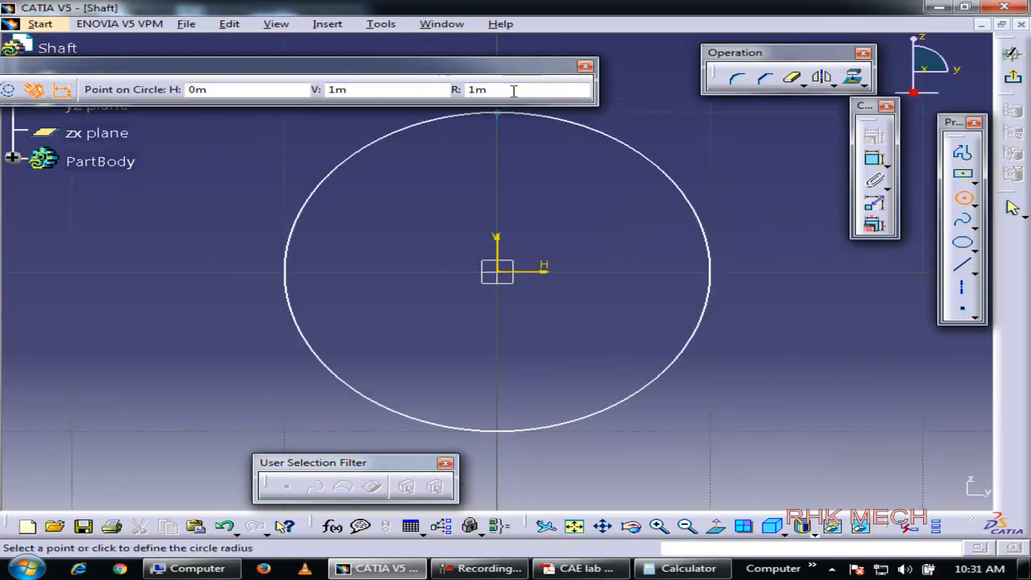
key(alt+Tab)
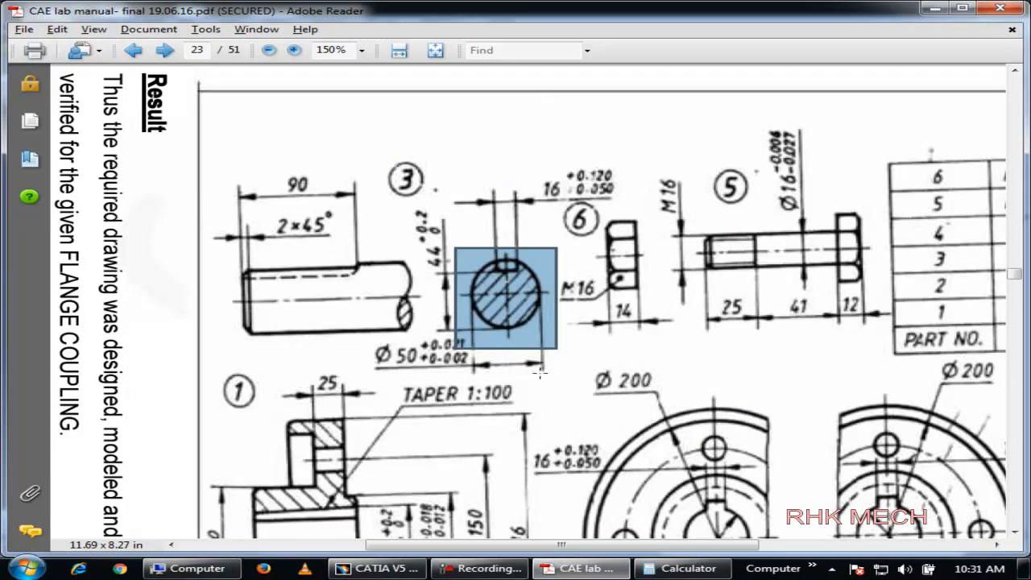
key(alt+Tab)
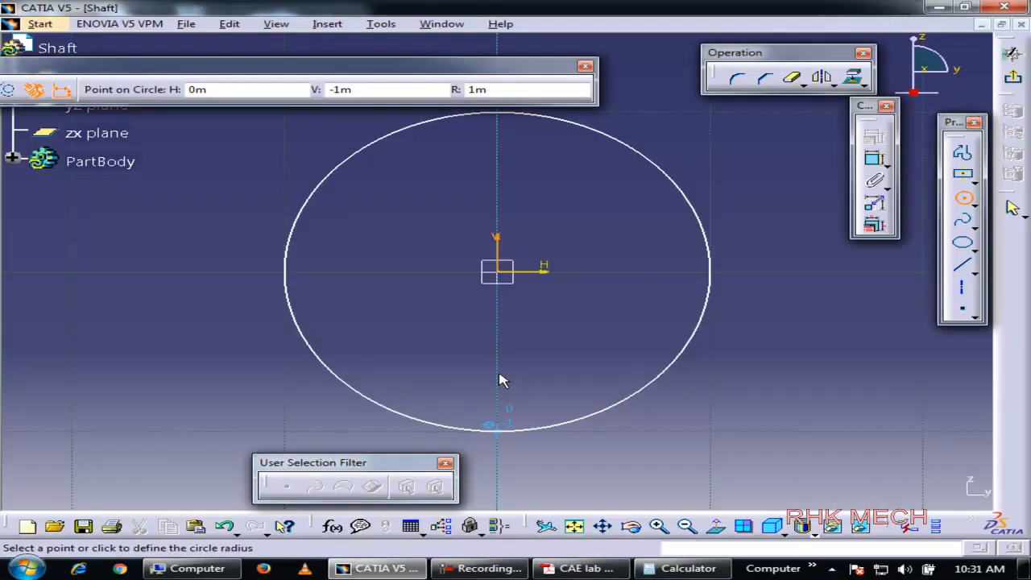
click(517, 90)
text(25)
key(Return)
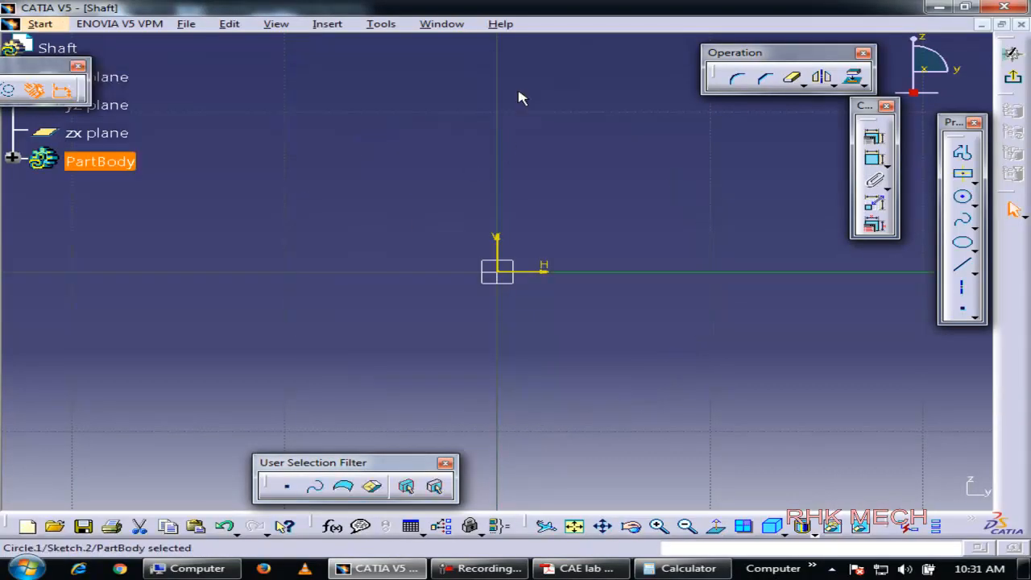
click(574, 526)
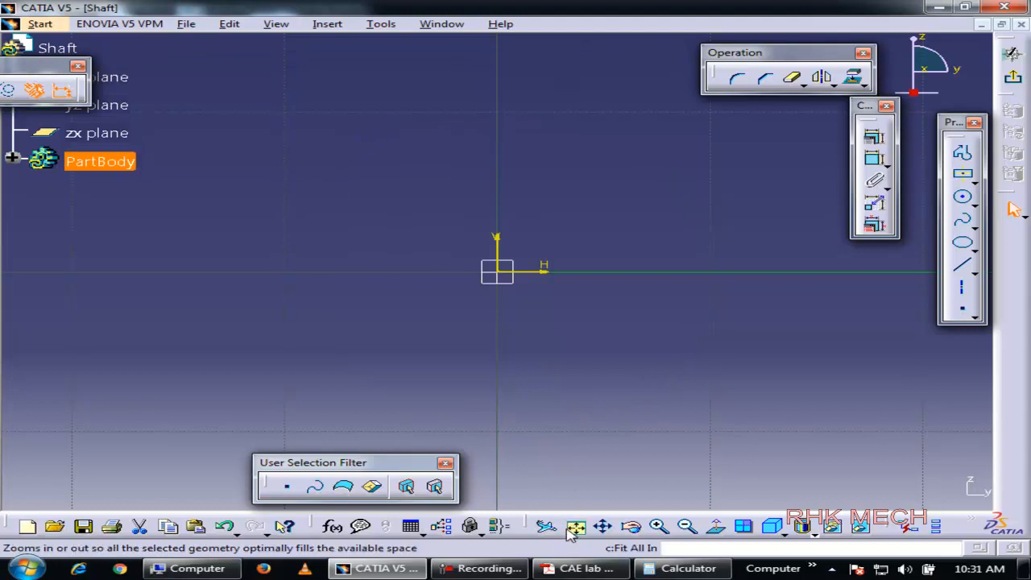
middle_drag(558, 284, 563, 308)
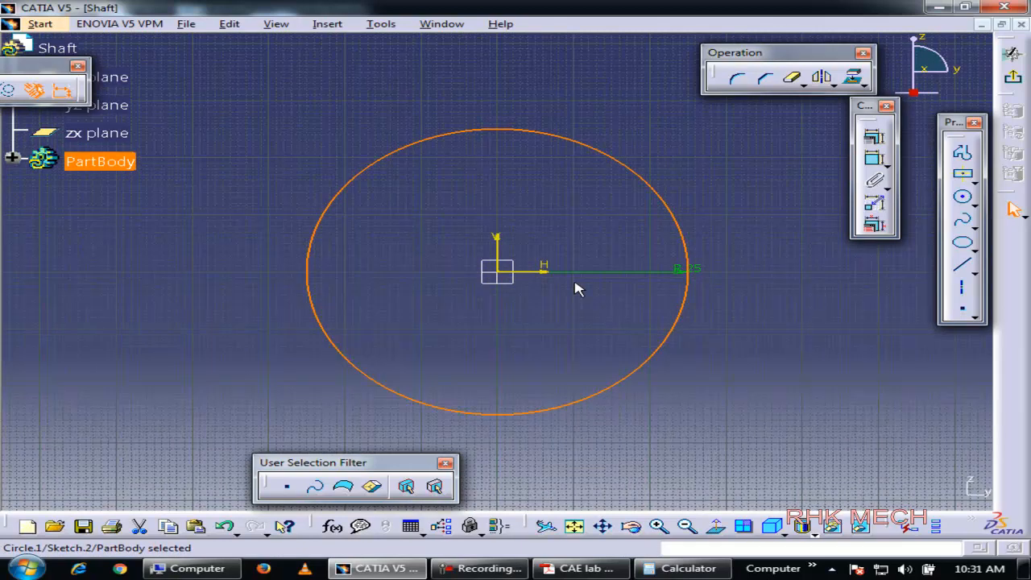
click(1012, 77)
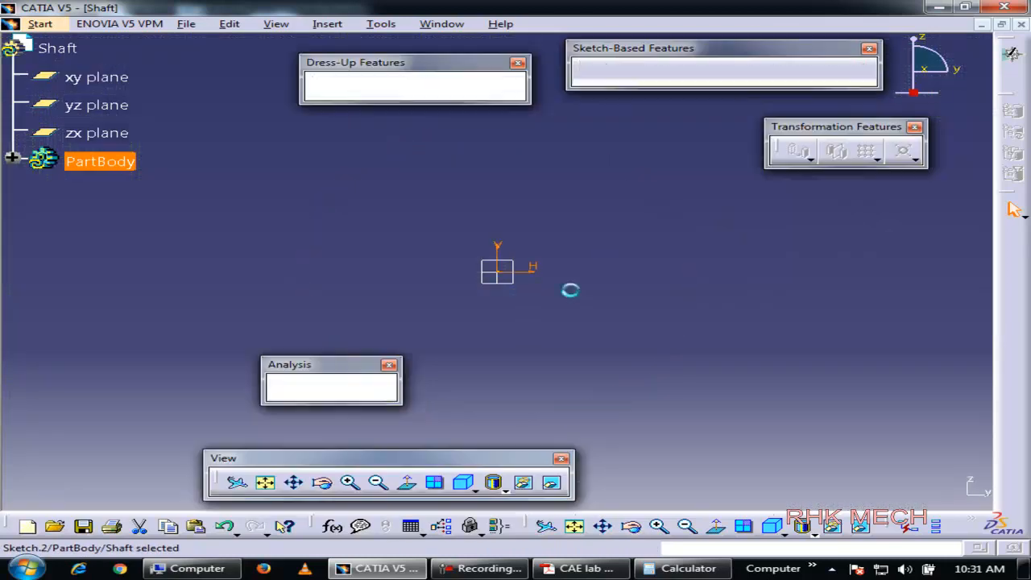
- Pad the circle to a length of 150 mm, consulting the hub and shaft lengths in the PDF drawing
click(601, 73)
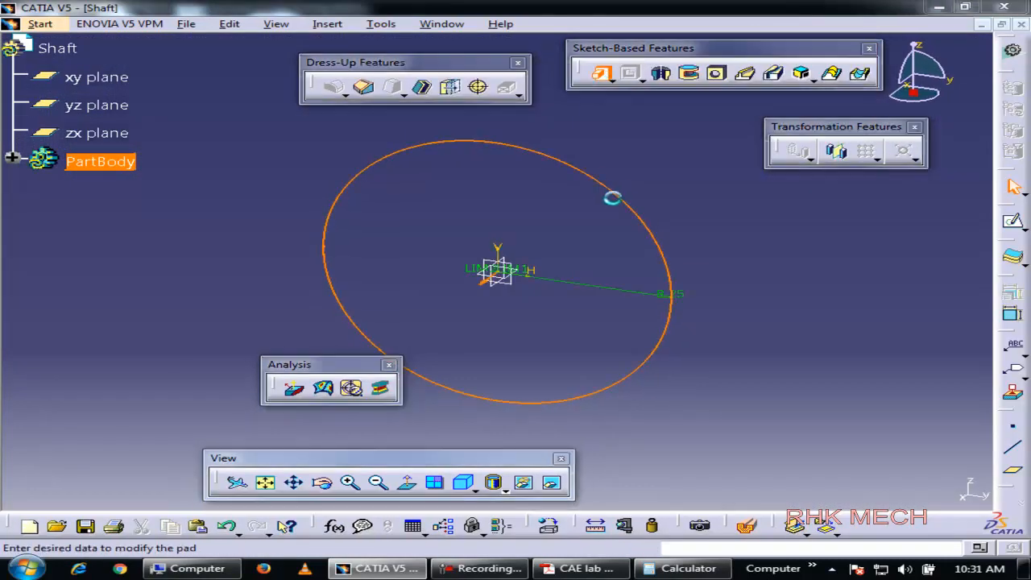
key(alt+Tab)
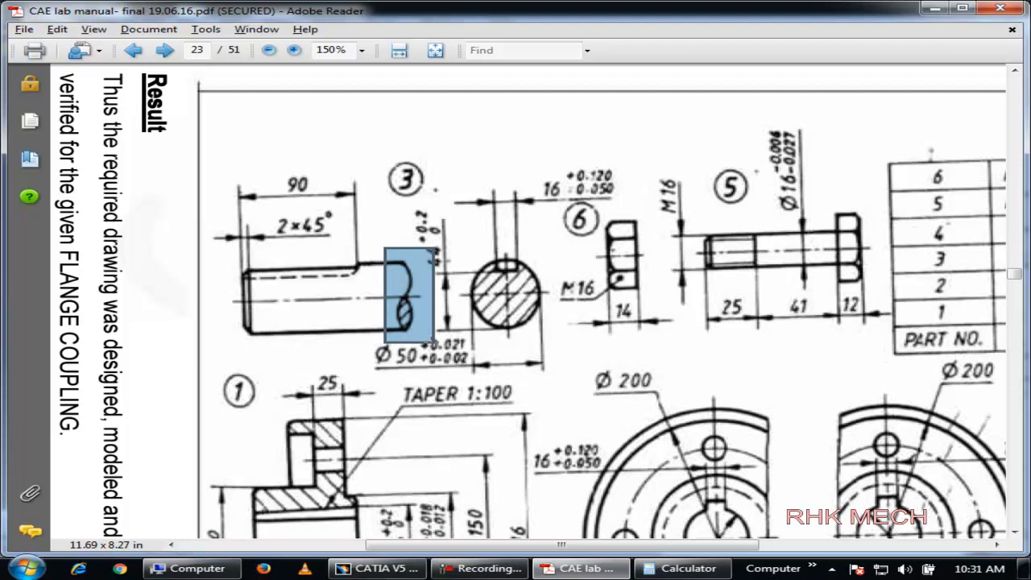
scroll(278, 467, down, 4)
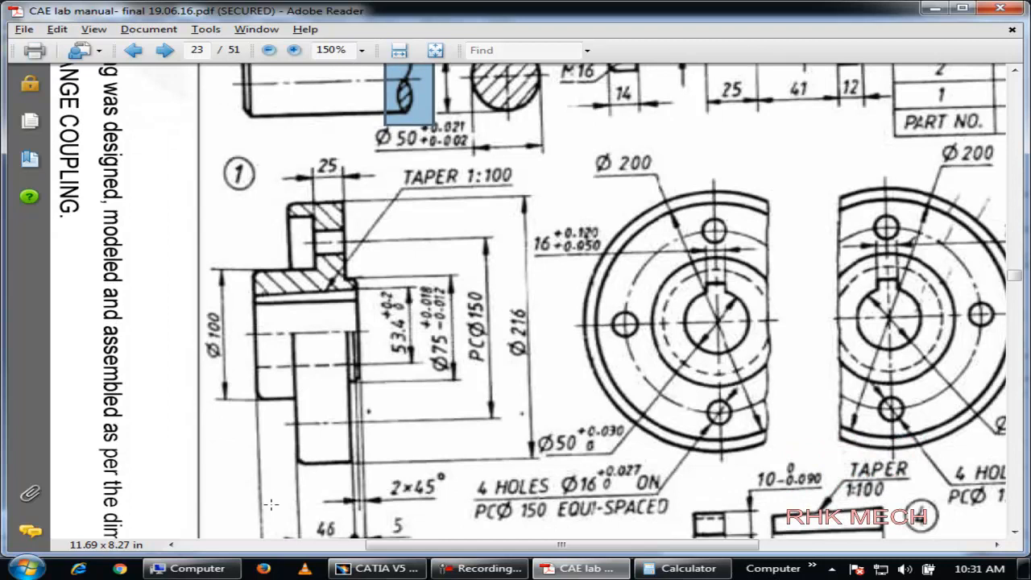
scroll(270, 504, down, 2)
drag(258, 455, 368, 521)
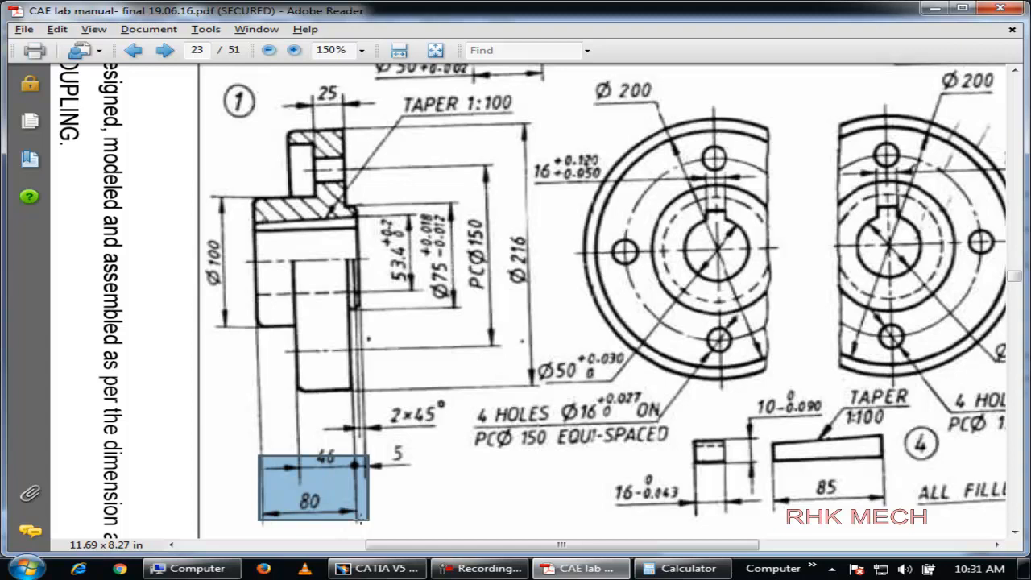
scroll(300, 322, up, 9)
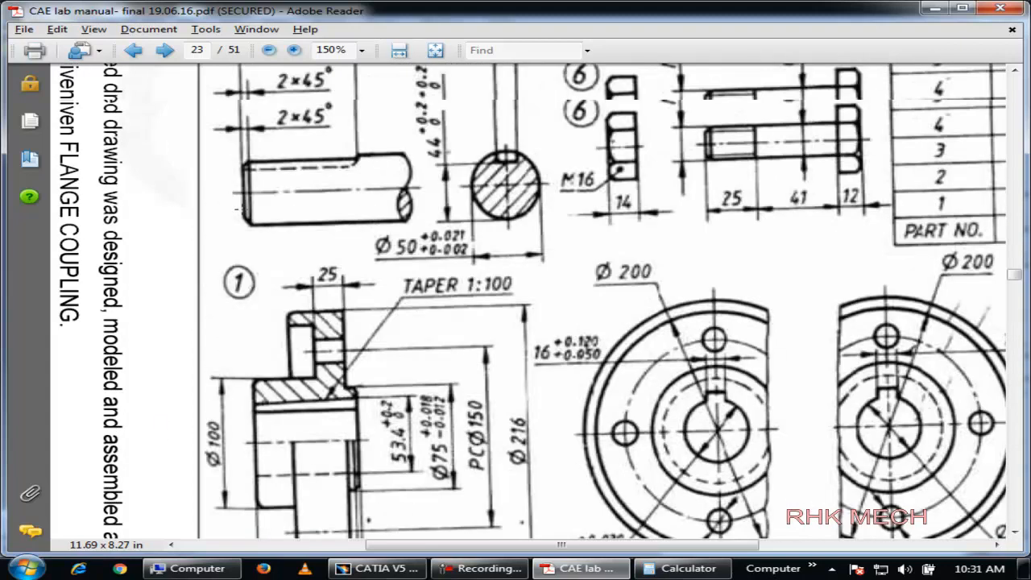
drag(230, 193, 386, 308)
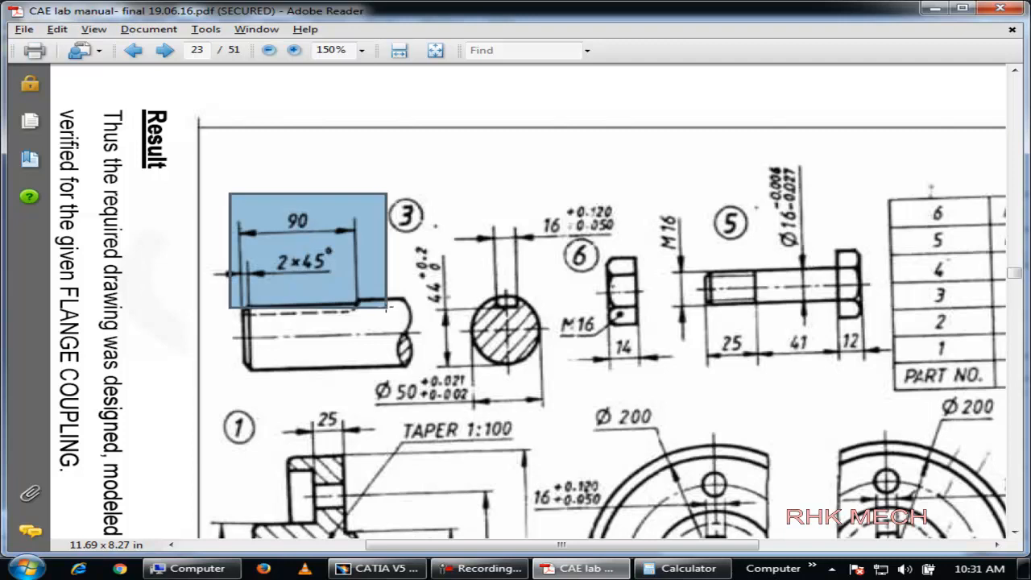
key(alt+Tab)
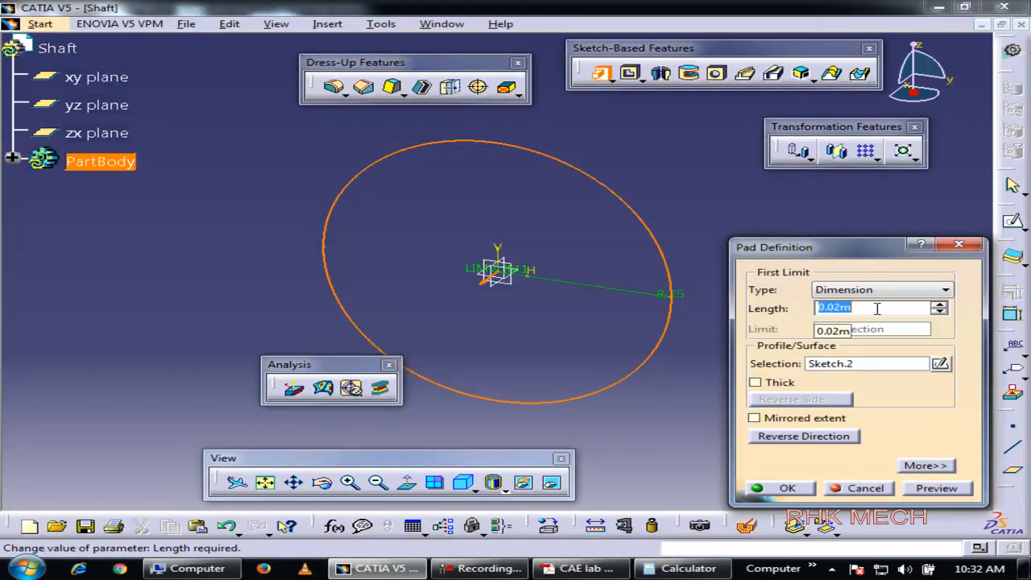
text(150)
click(805, 489)
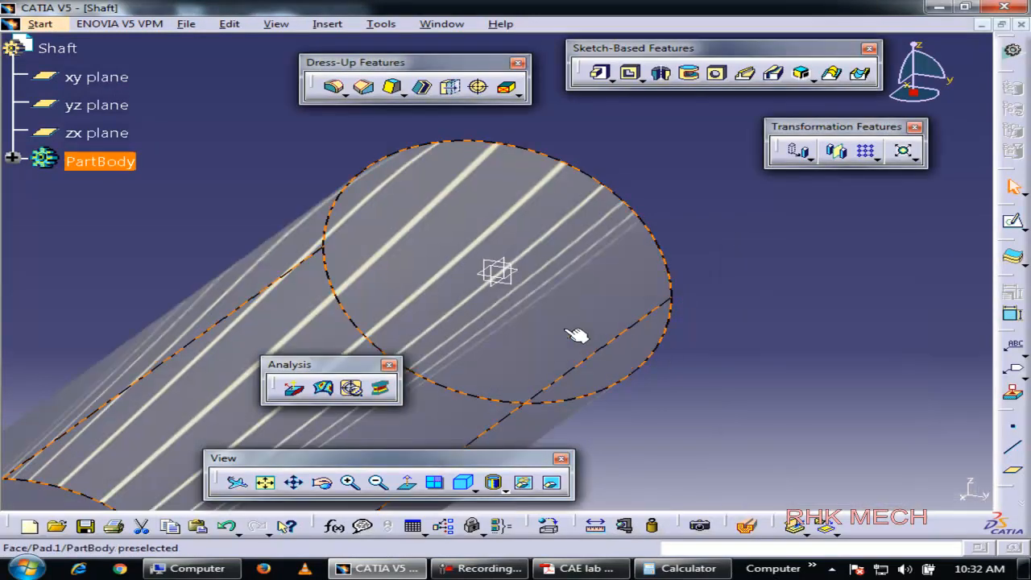
- Open a sketch on the shaft's flat end face opposite the origin planes
middle_drag(504, 313, 617, 234)
click(373, 282)
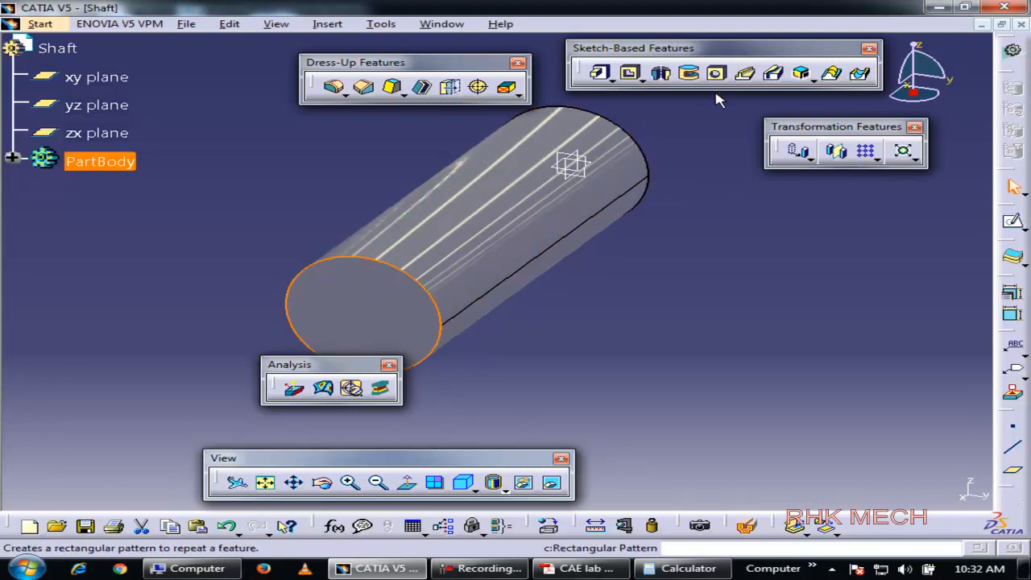
click(1012, 222)
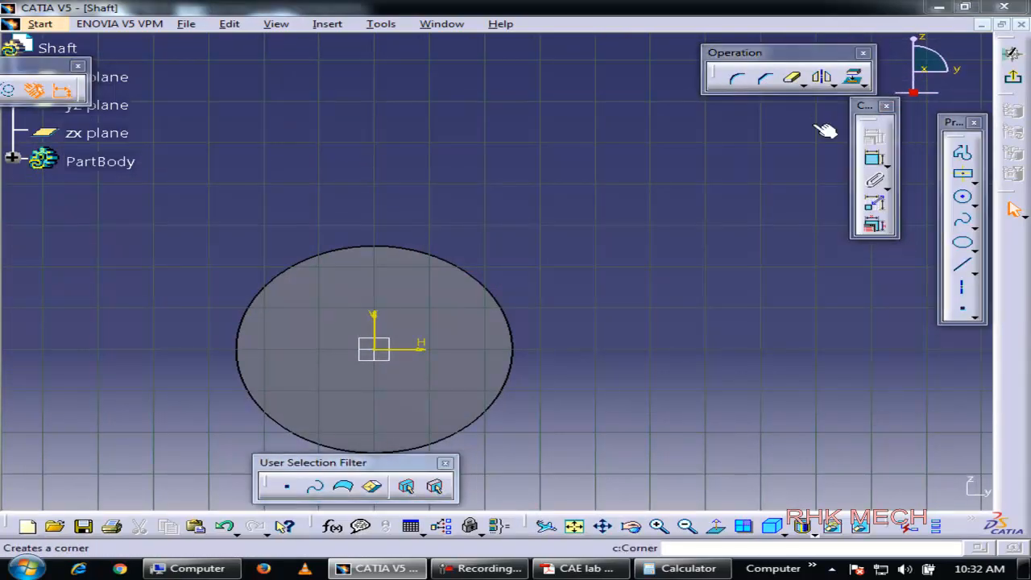
- Examine the keyway width and depth dimensions of shaft part 3 in the PDF drawing
key(alt+Tab)
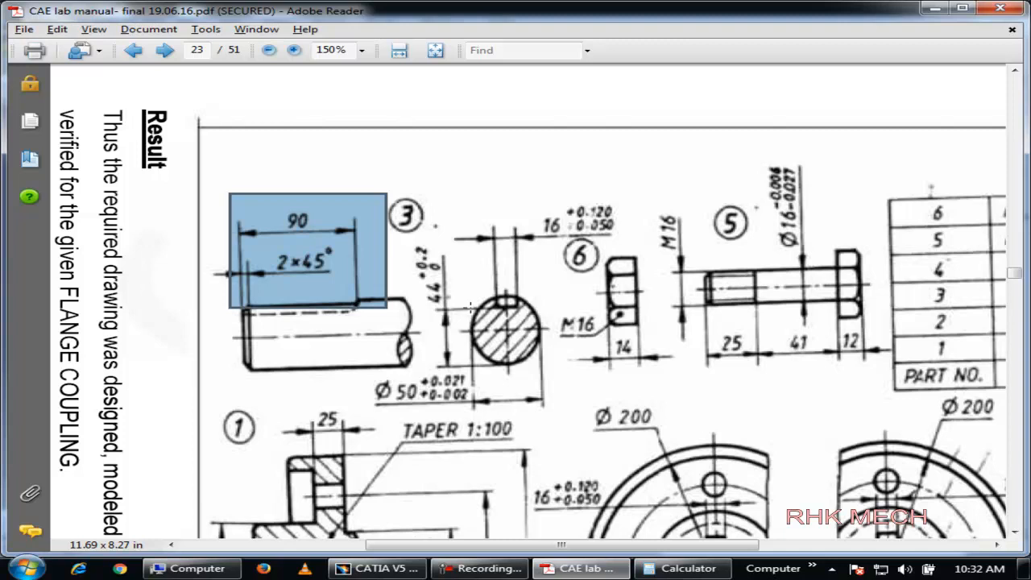
scroll(507, 331, down, 3)
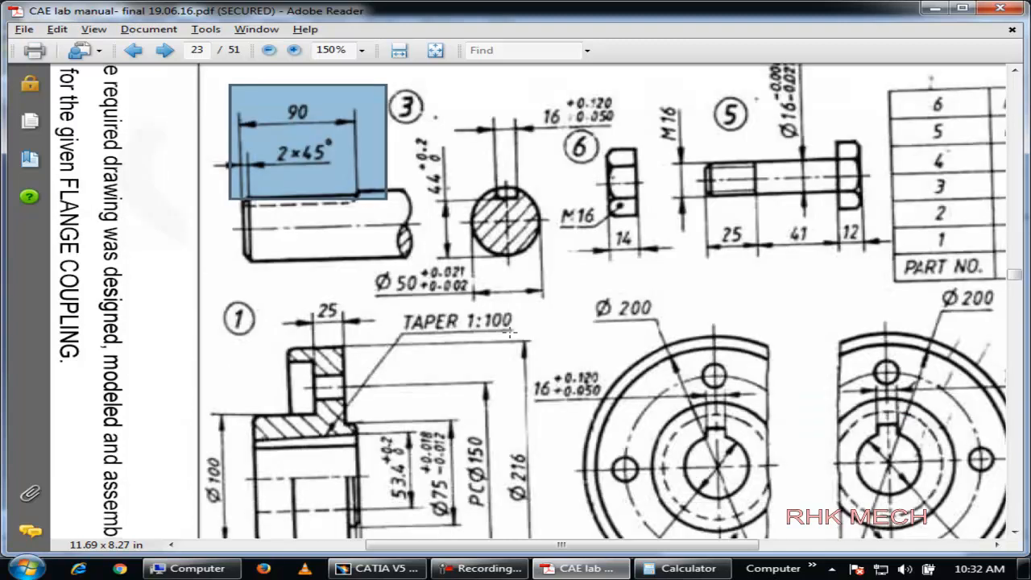
scroll(509, 331, down, 4)
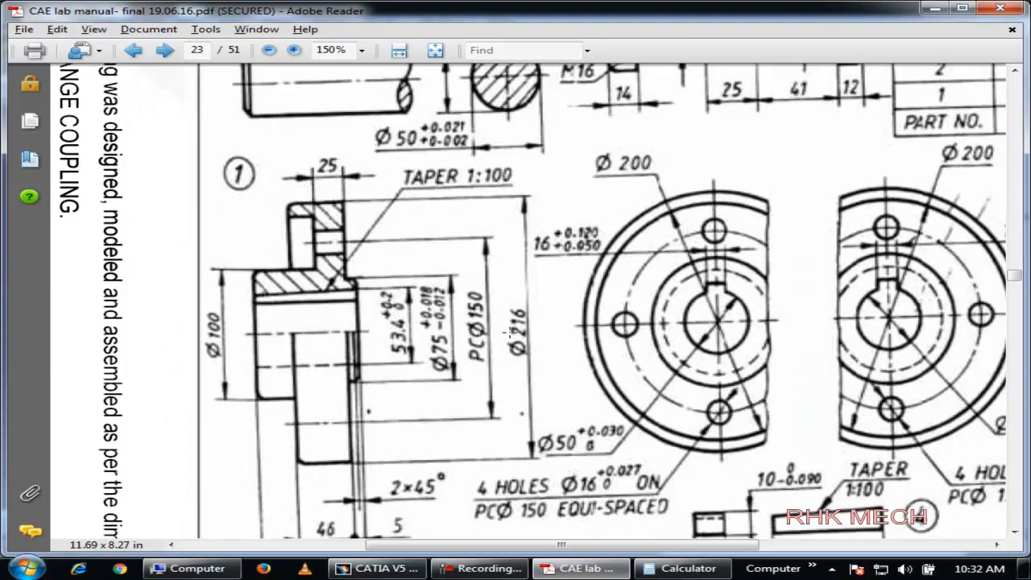
scroll(507, 331, up, 1)
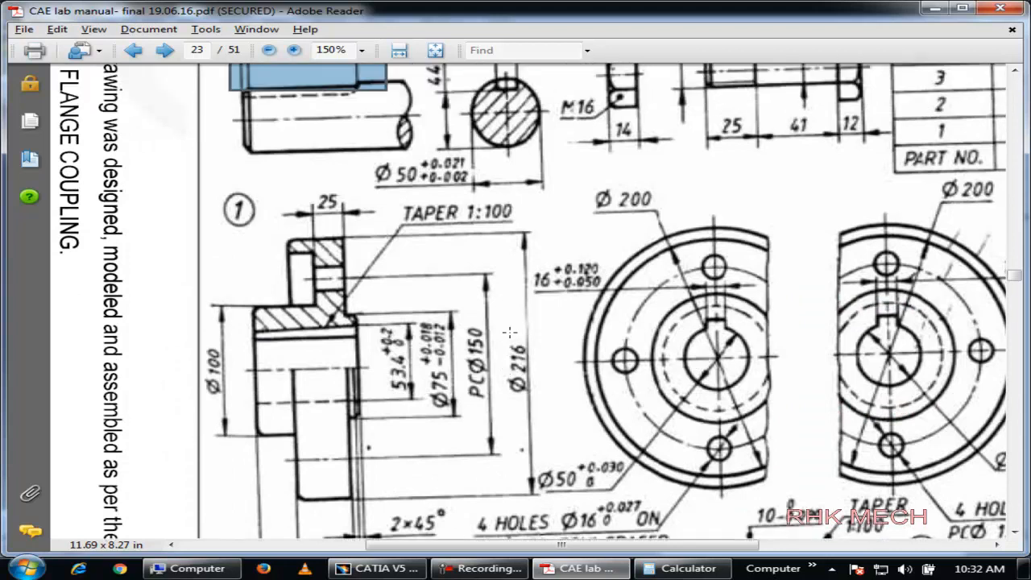
scroll(509, 331, up, 1)
scroll(509, 331, up, 2)
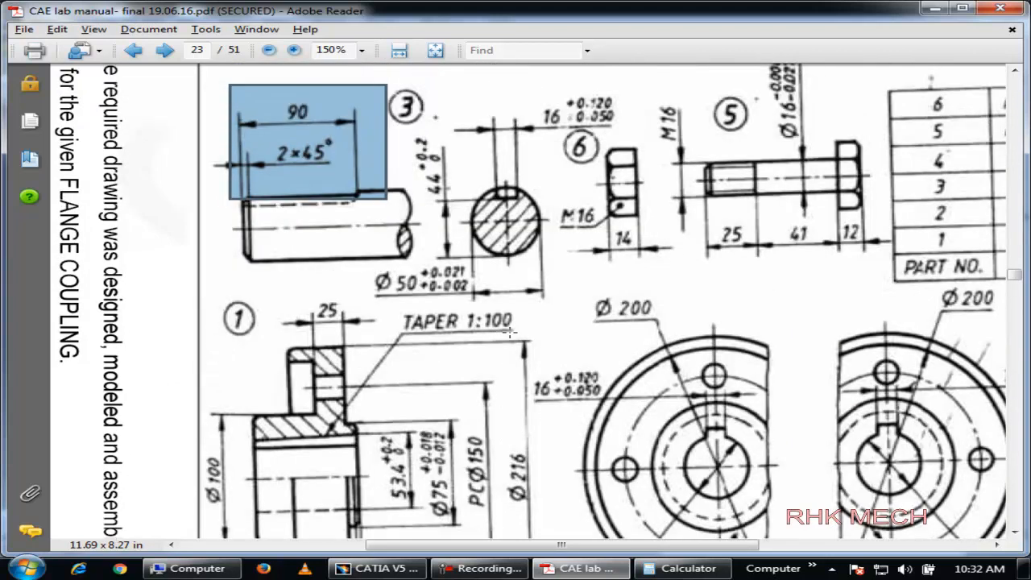
scroll(509, 331, up, 1)
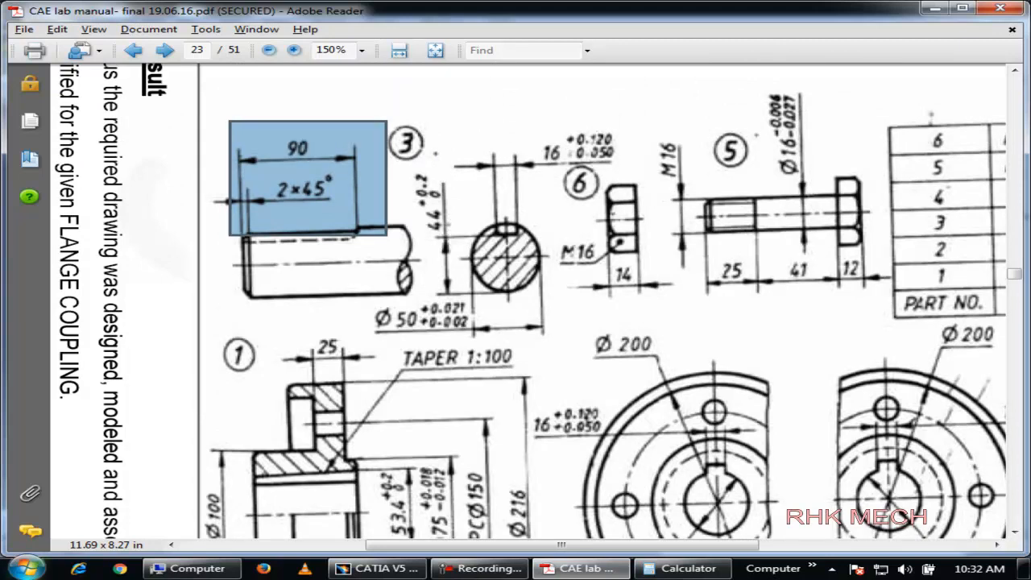
- Calculate 44 minus 25 in Calculator for the keyway floor's height above the shaft centre and return to CATIA
click(675, 568)
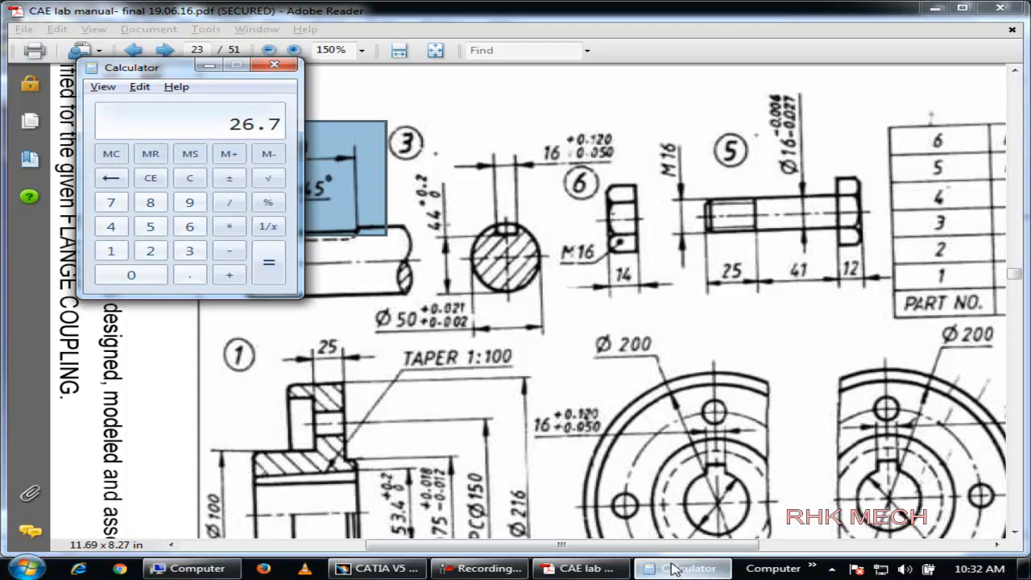
text(44)
text(25)
key(Return)
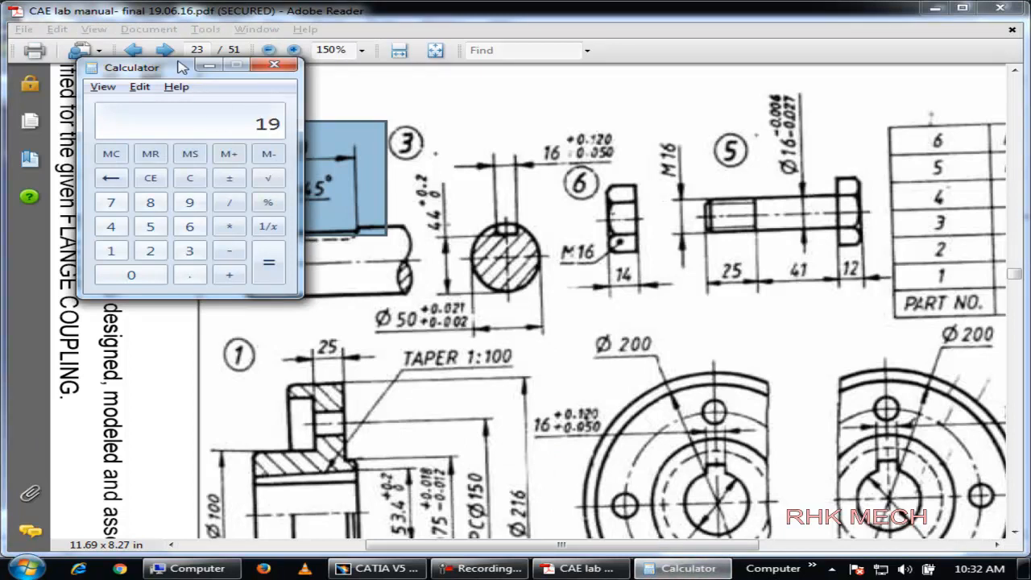
click(209, 64)
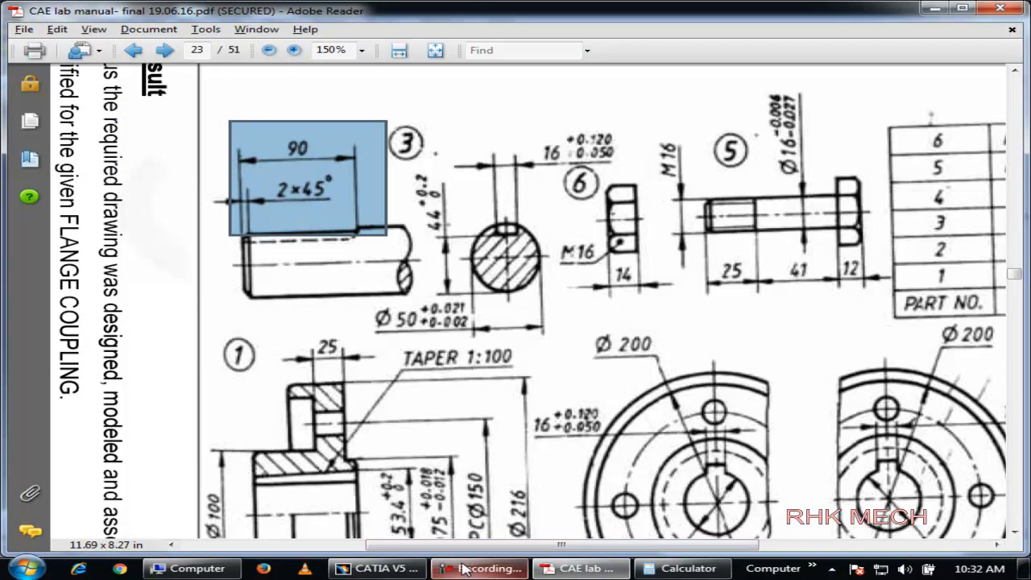
click(376, 567)
- Back in CATIA, sketch a centered rectangle about 20 mm wide and 32 mm high on the vertical axis, overlapping the shaft circle's upper edge
click(387, 367)
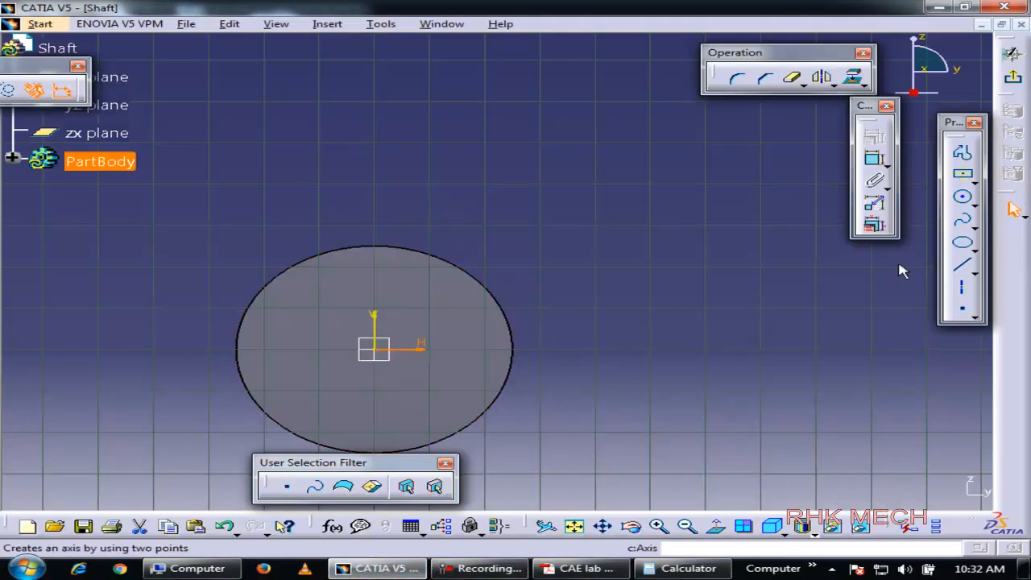
click(964, 173)
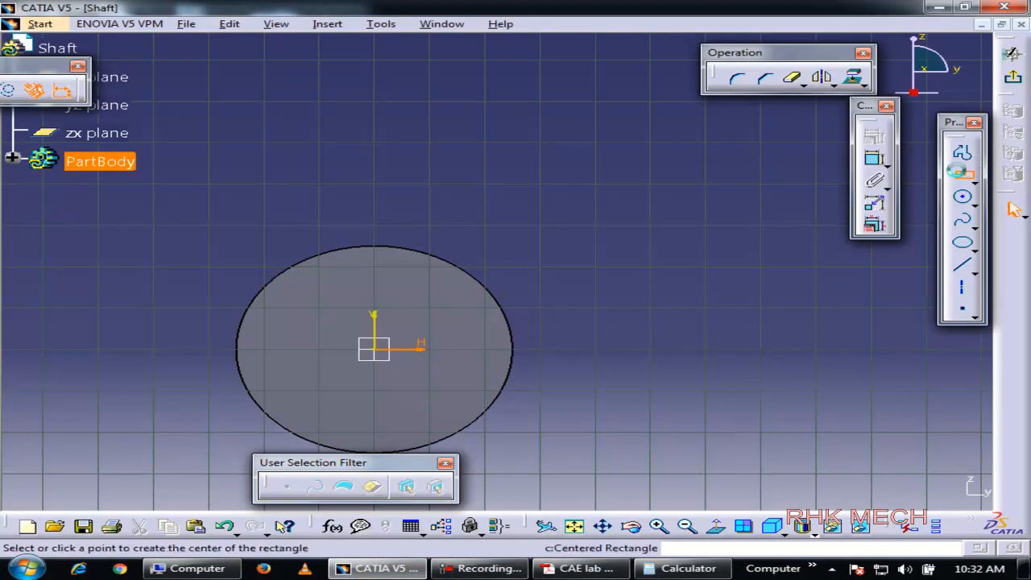
click(375, 209)
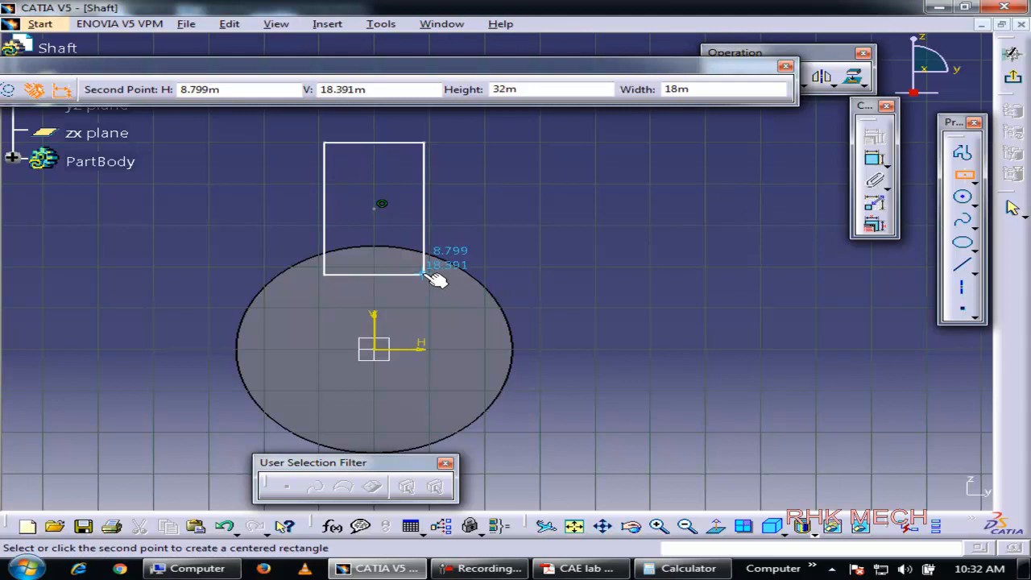
click(430, 274)
click(472, 184)
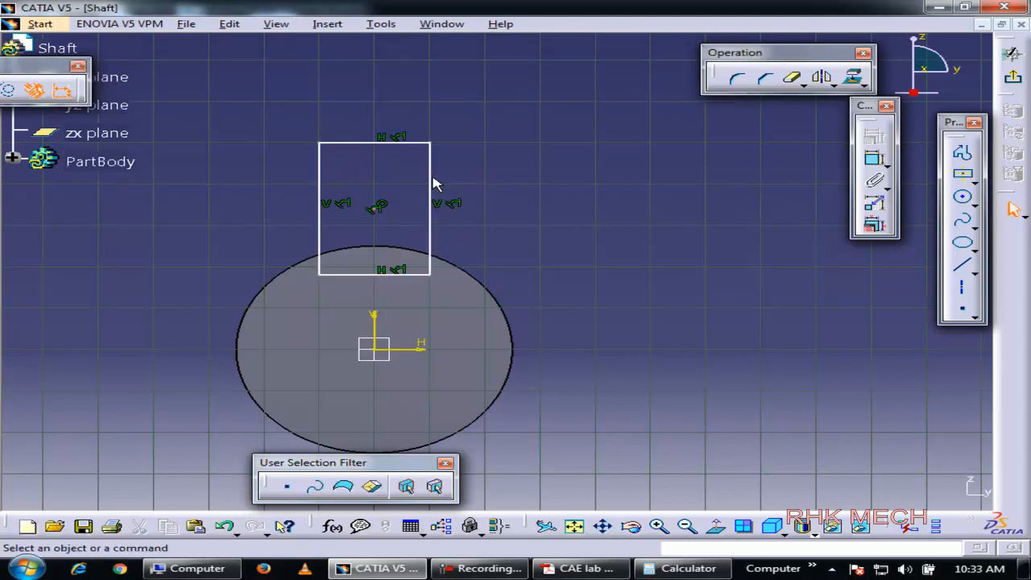
- Dimension the rectangle's width between its two vertical sides and set it to 16 mm
click(431, 184)
ctrl+click(321, 193)
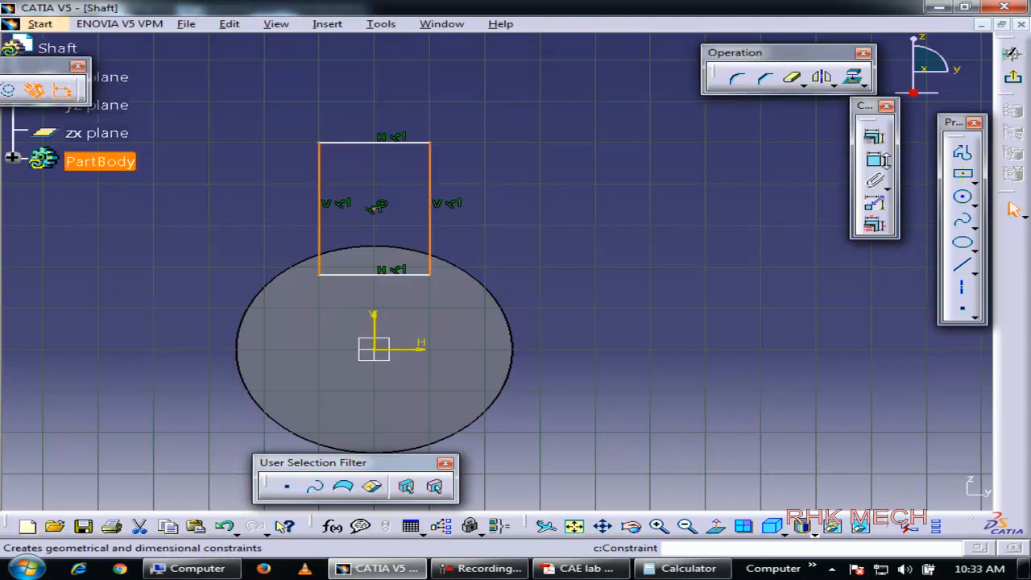
click(874, 158)
double_click(677, 174)
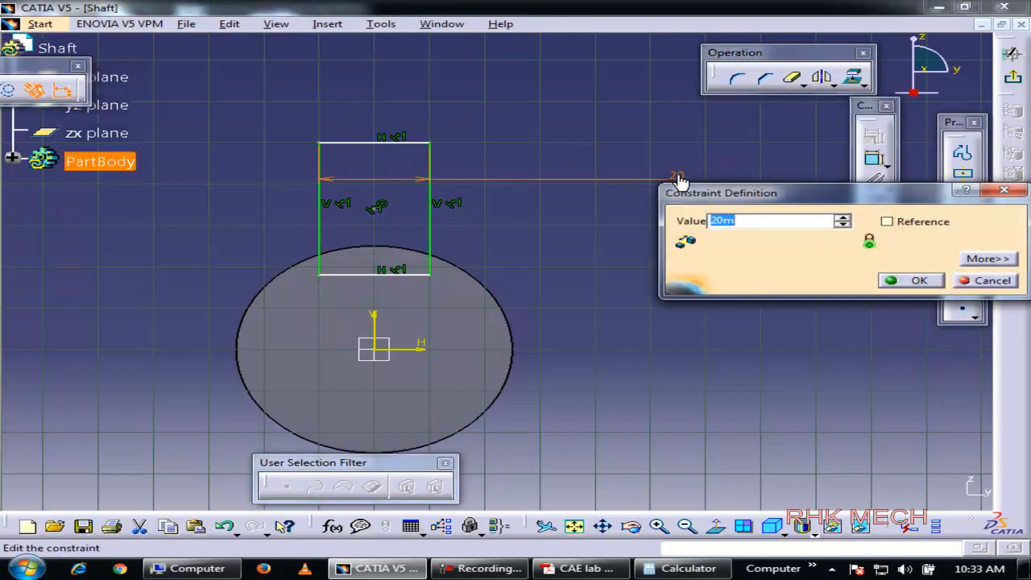
text(10)
key(Return)
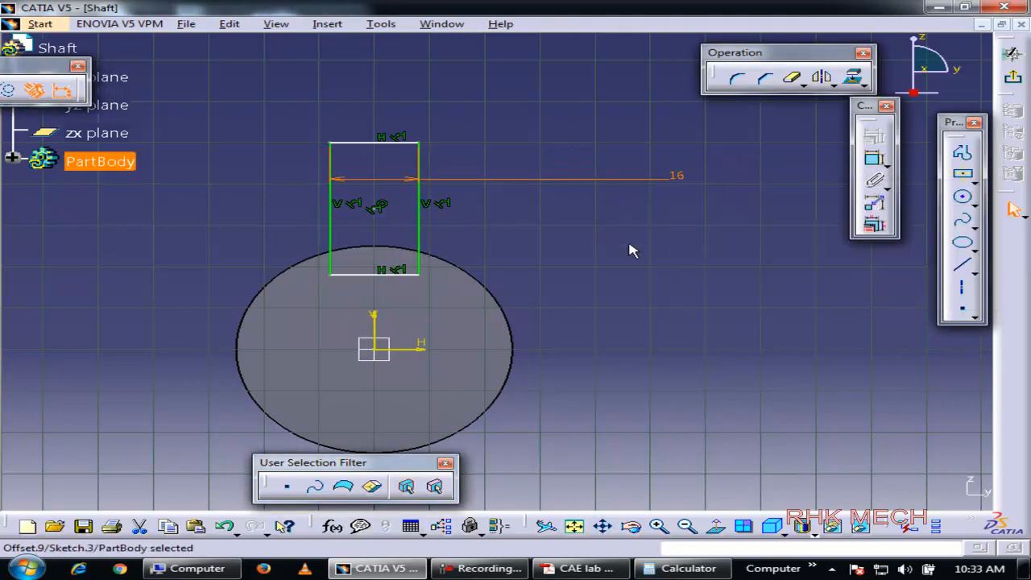
- Constrain the rectangle's lower edge to 19 mm above the horizontal axis, using the result in Calculator
click(379, 274)
ctrl+click(425, 355)
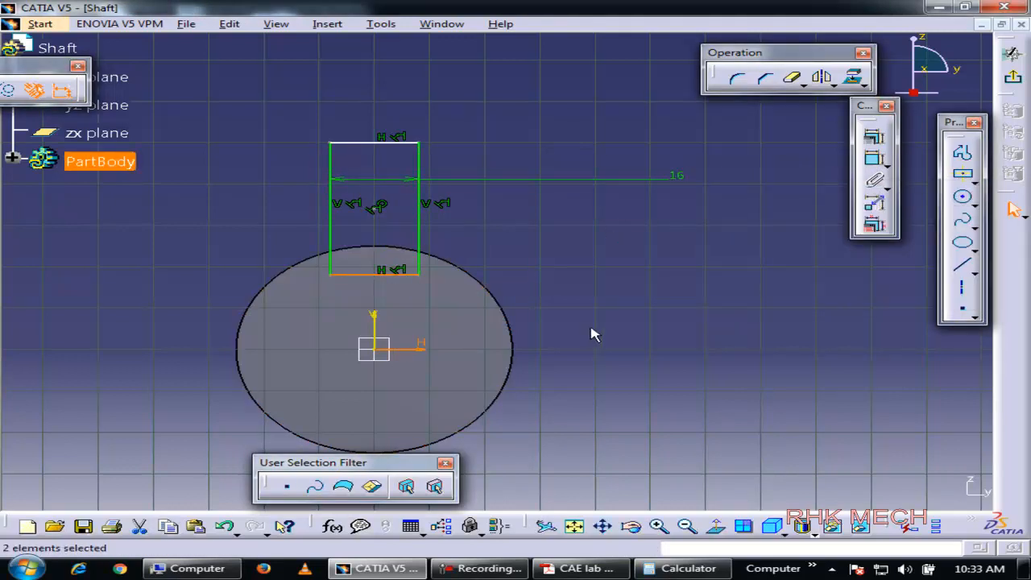
click(691, 568)
click(691, 569)
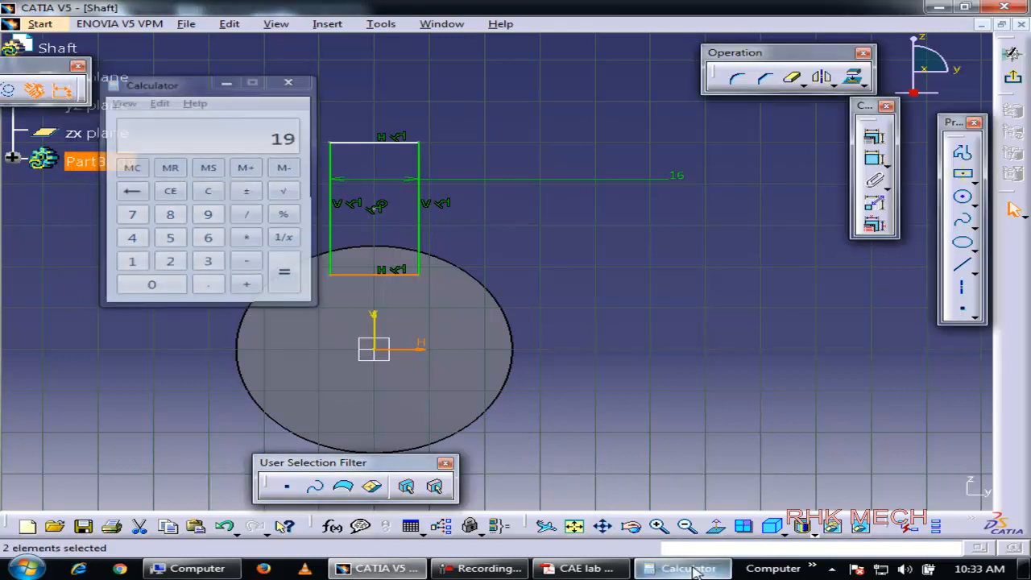
click(874, 159)
click(615, 317)
double_click(613, 316)
text(1)
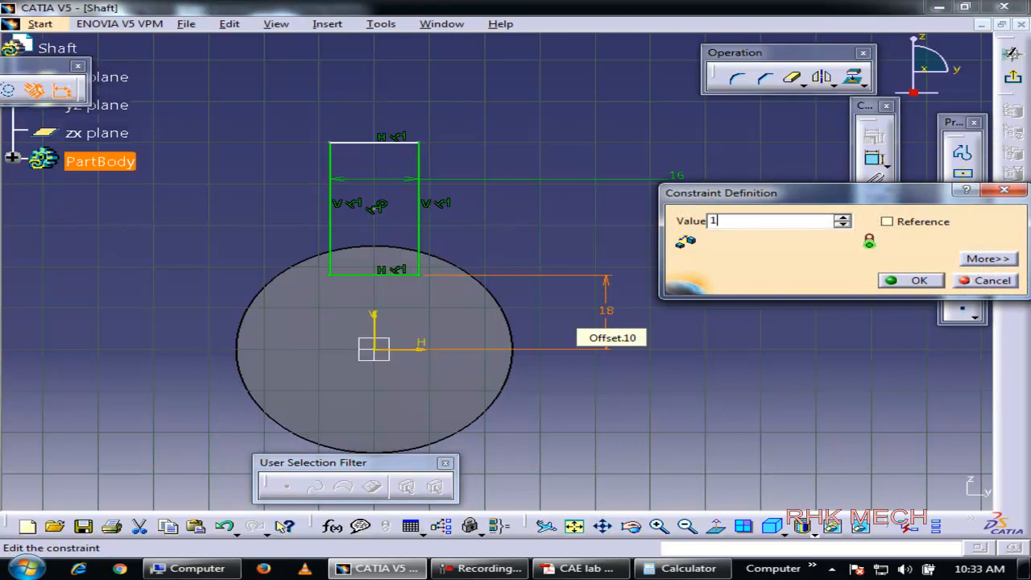
text(9)
key(Return)
- Check the keyway dimensions of shaft part 3 in the PDF drawing and return to the CATIA sketch
click(387, 145)
ctrl+click(397, 271)
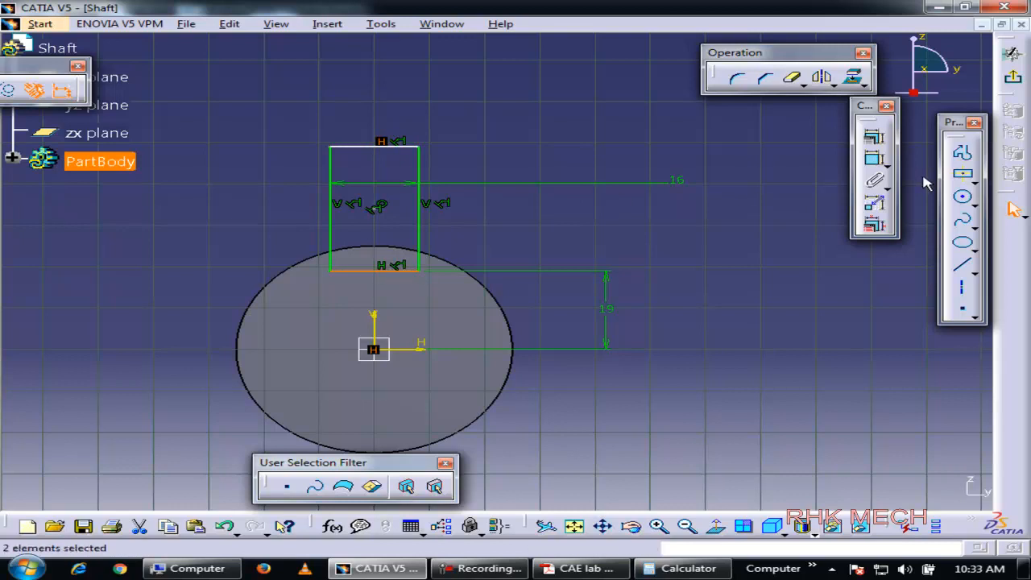
key(alt+Tab)
key(alt+Tab)
click(379, 568)
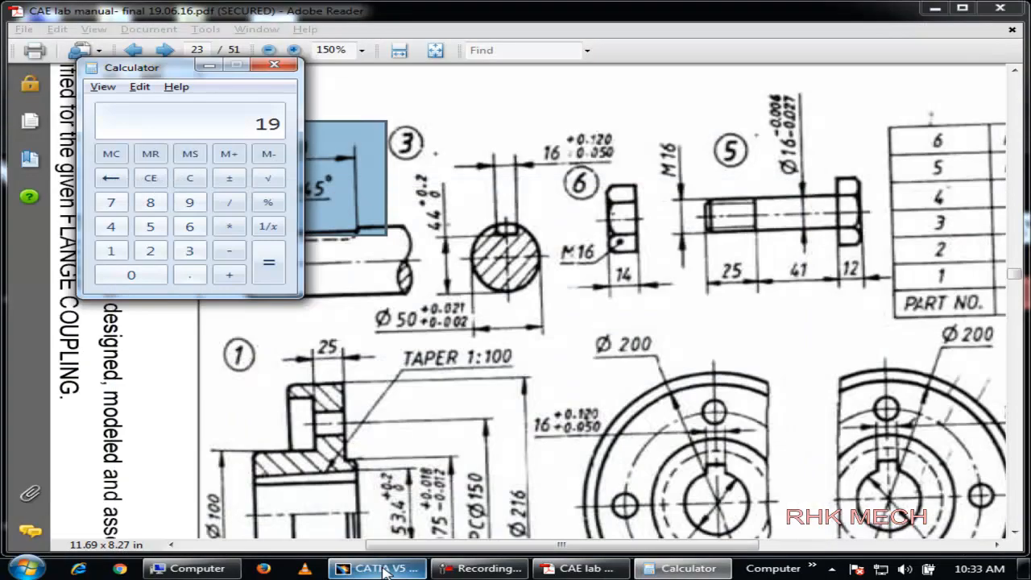
click(203, 65)
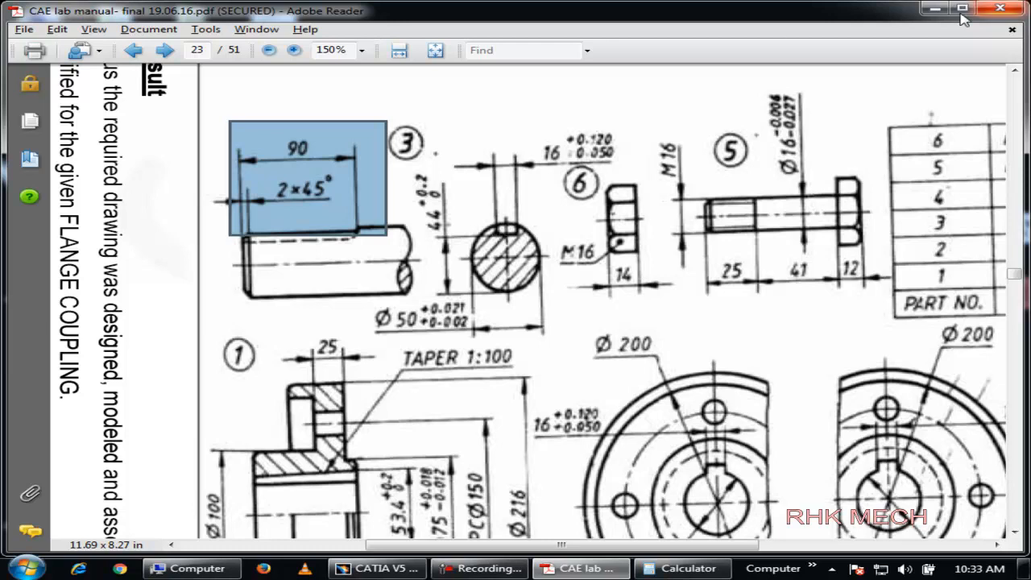
click(935, 8)
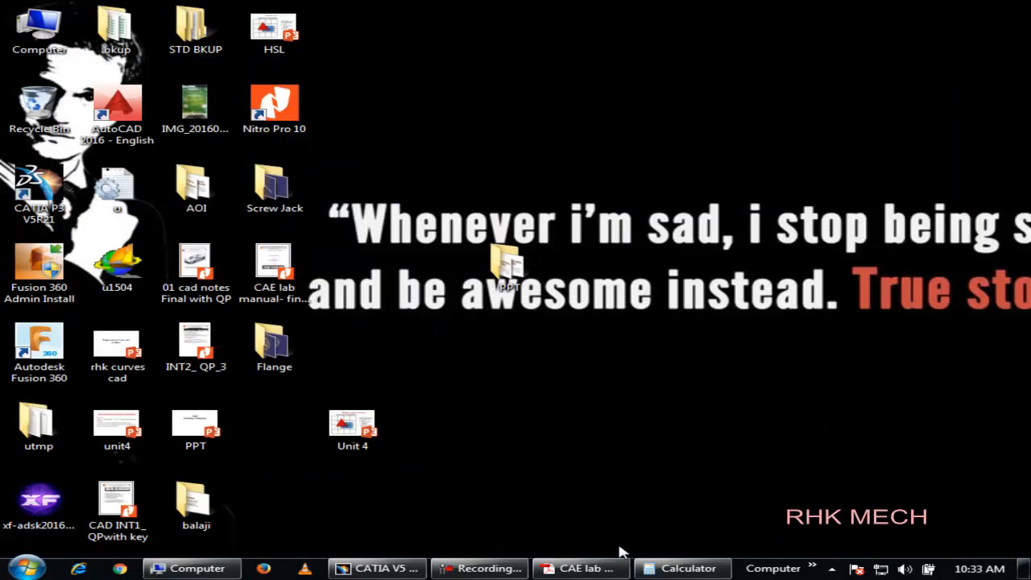
click(396, 567)
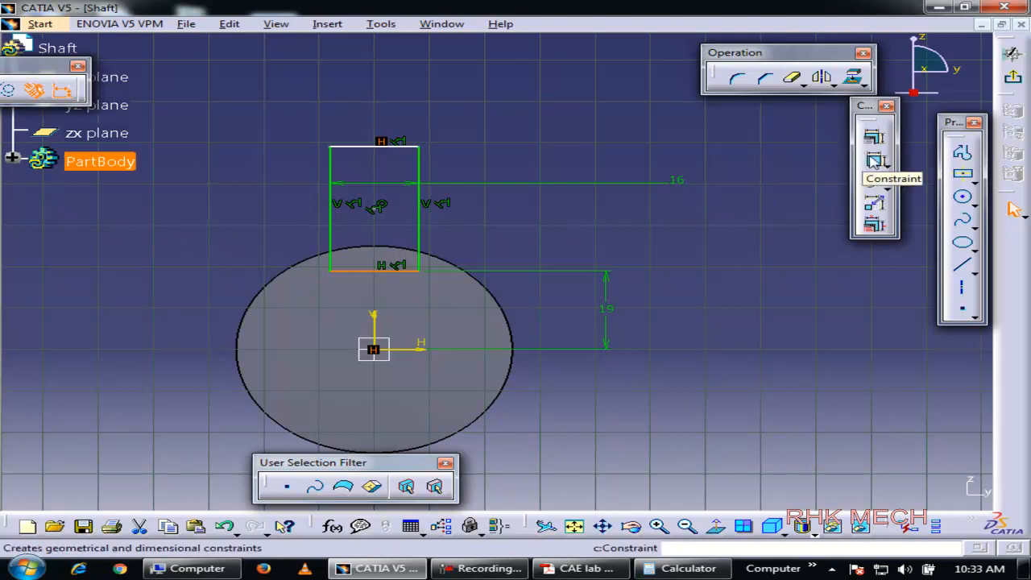
- Lower the rectangle's upper edge to just above the shaft circle and exit the sketch
click(750, 289)
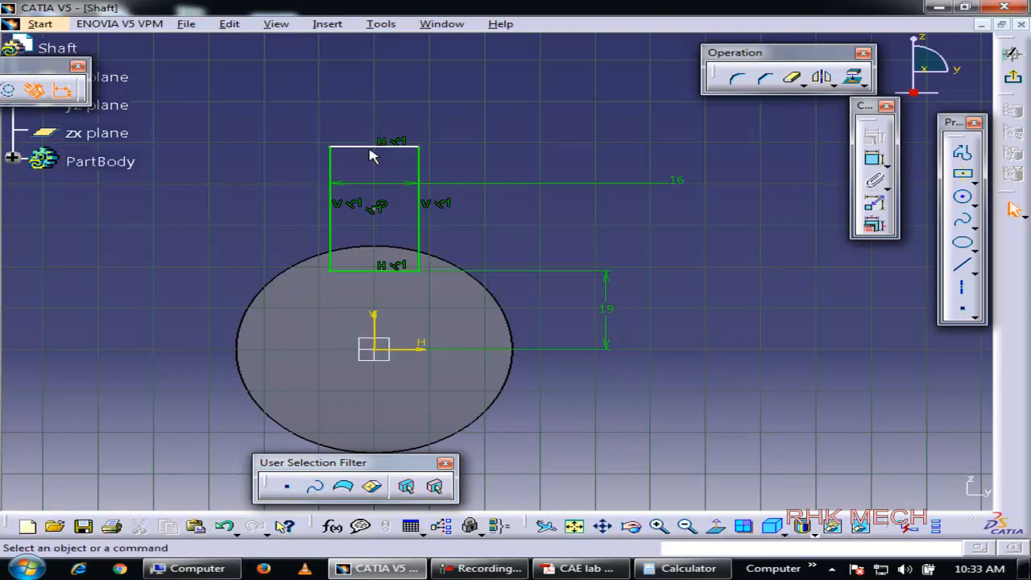
drag(391, 147, 381, 206)
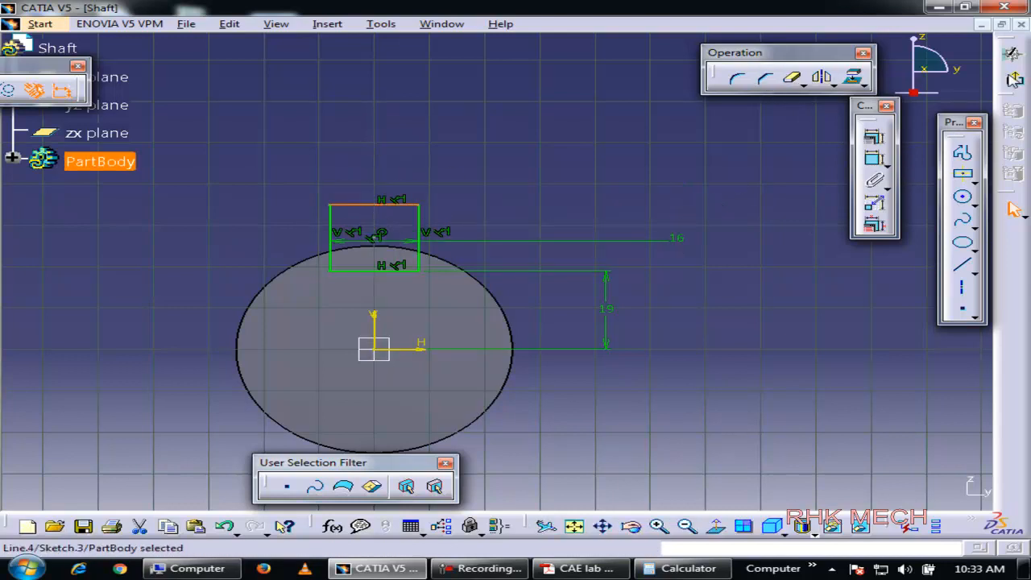
click(1013, 76)
- Cut the keyway with a Pocket 90 mm deep from the rectangle sketch, consulting the keyway length in the PDF drawing
click(633, 76)
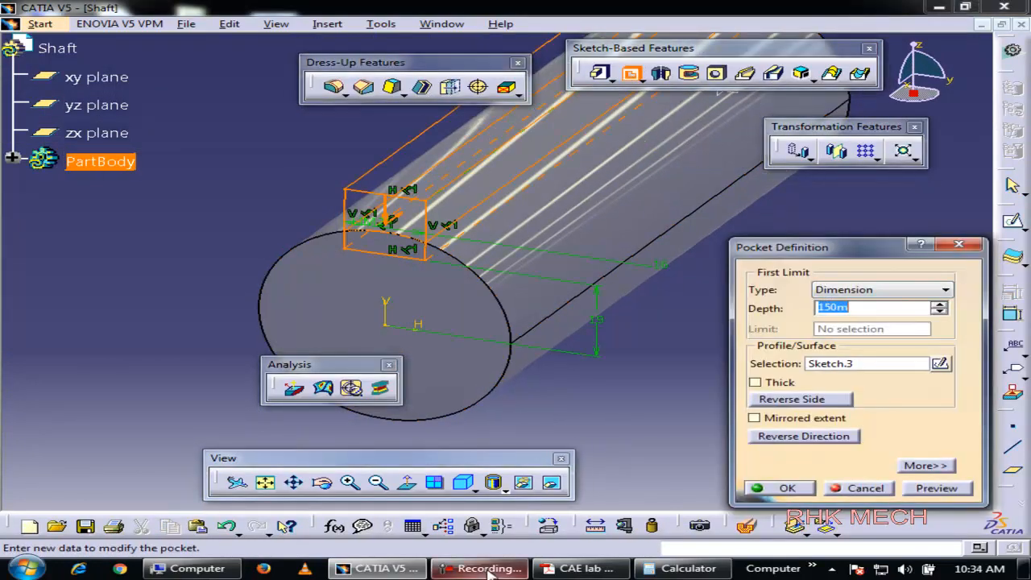
click(375, 566)
click(374, 566)
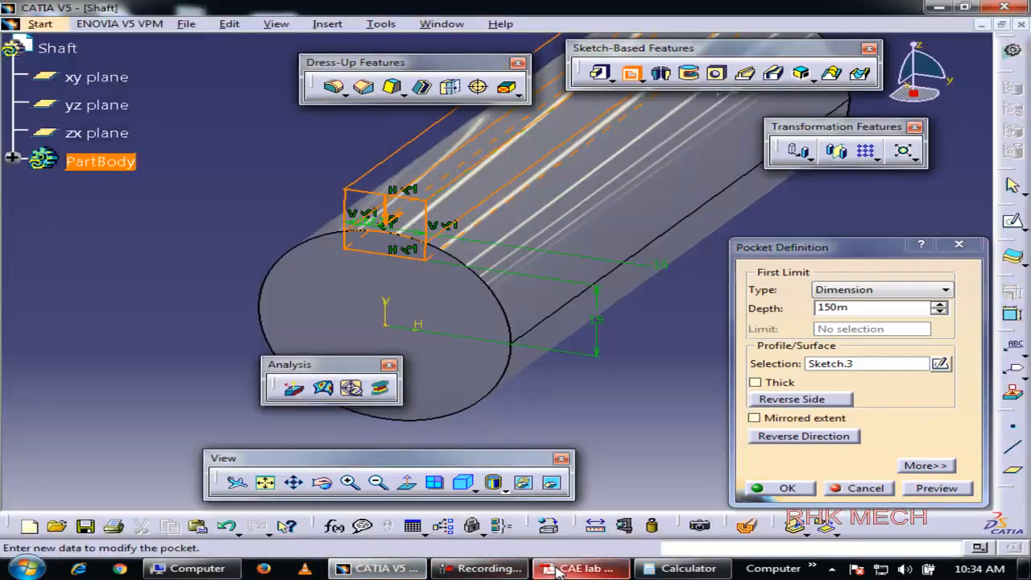
click(556, 568)
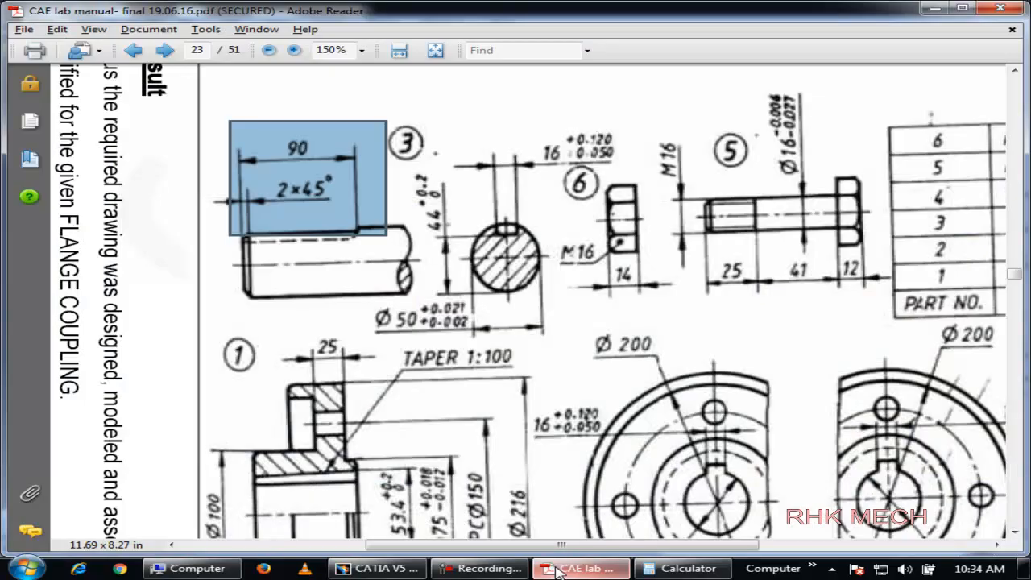
click(556, 568)
double_click(864, 314)
text(90m)
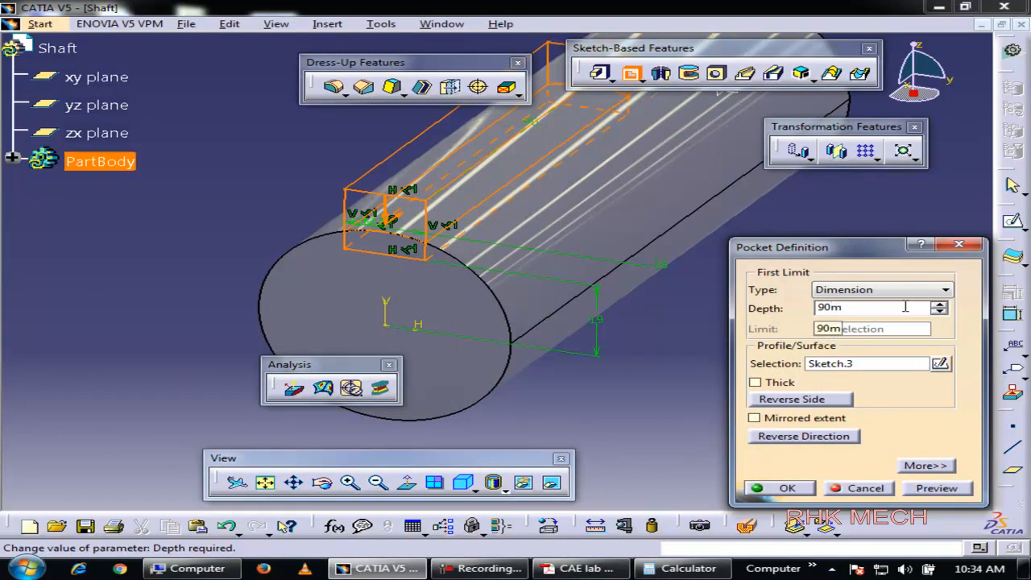
click(788, 491)
middle_drag(559, 292, 468, 345)
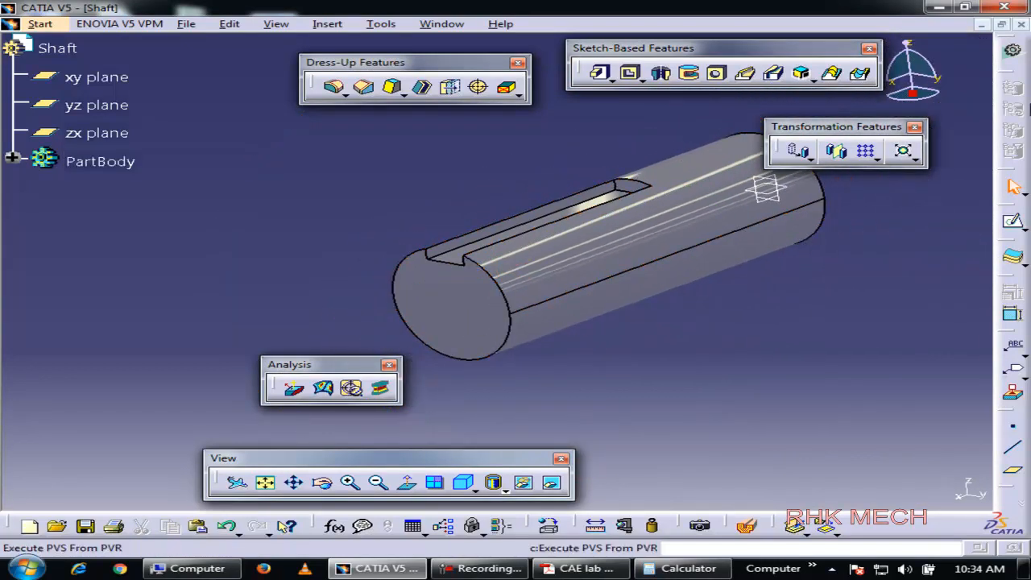
- Close the shaft part and save it as Shaft in the Flange folder
click(1022, 25)
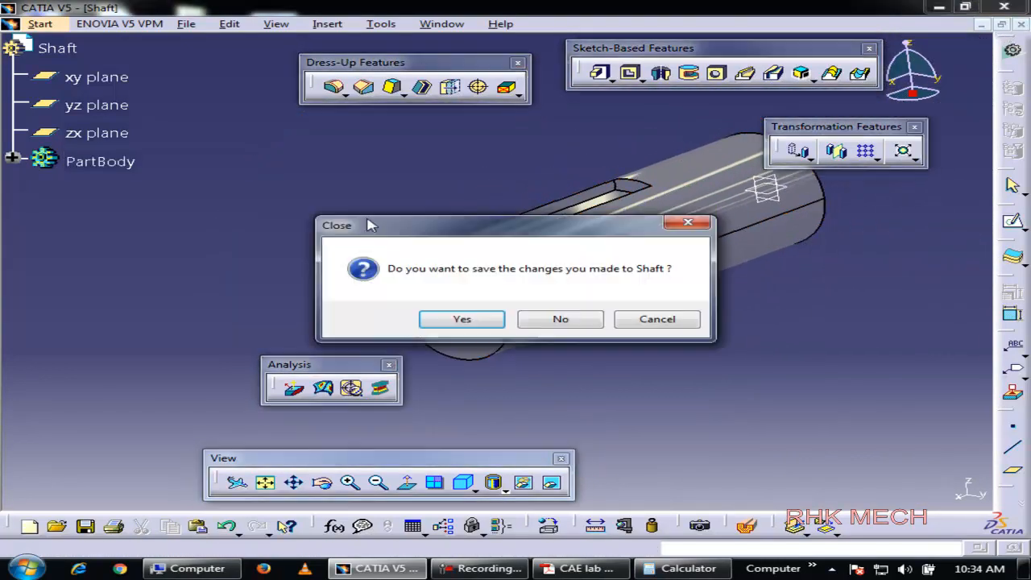
click(472, 320)
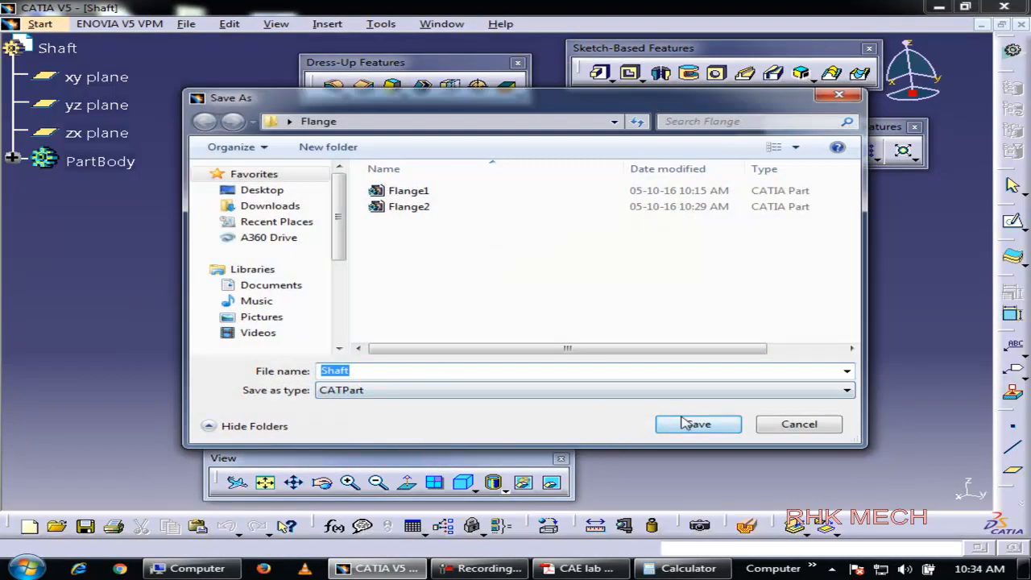
click(682, 423)
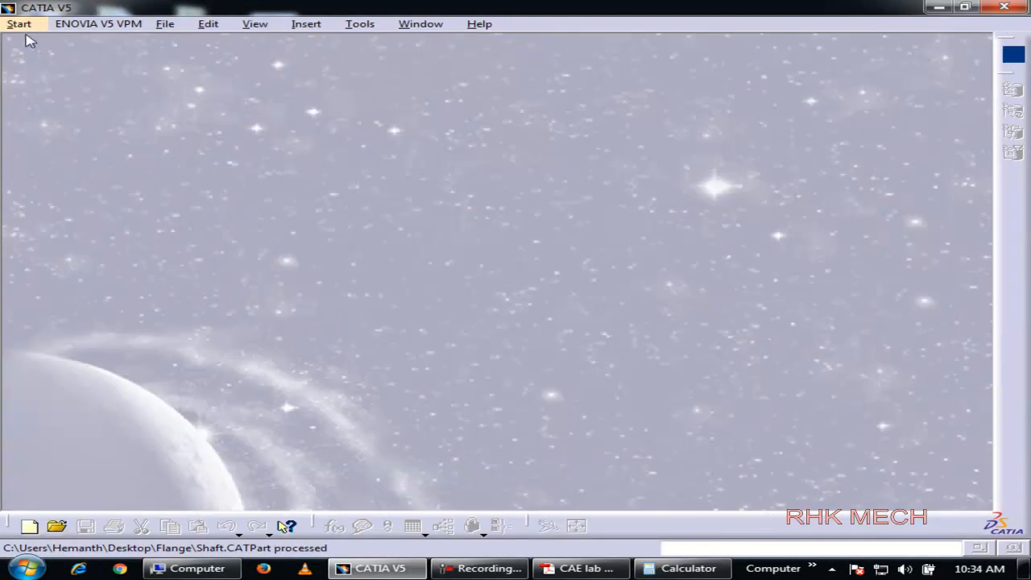
- Create a new Part Design part named Key
click(19, 23)
mouse_move(105, 61)
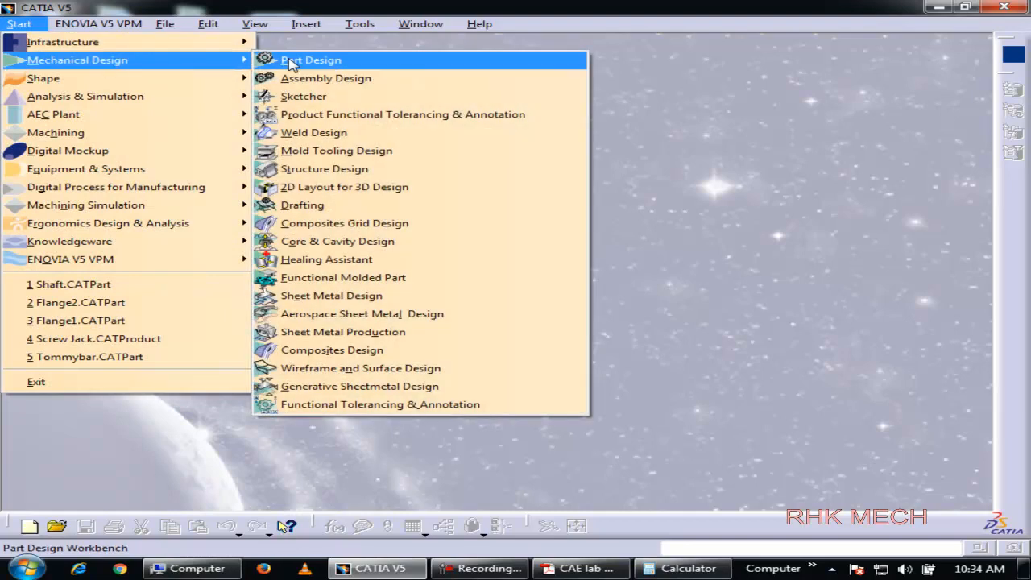
click(306, 61)
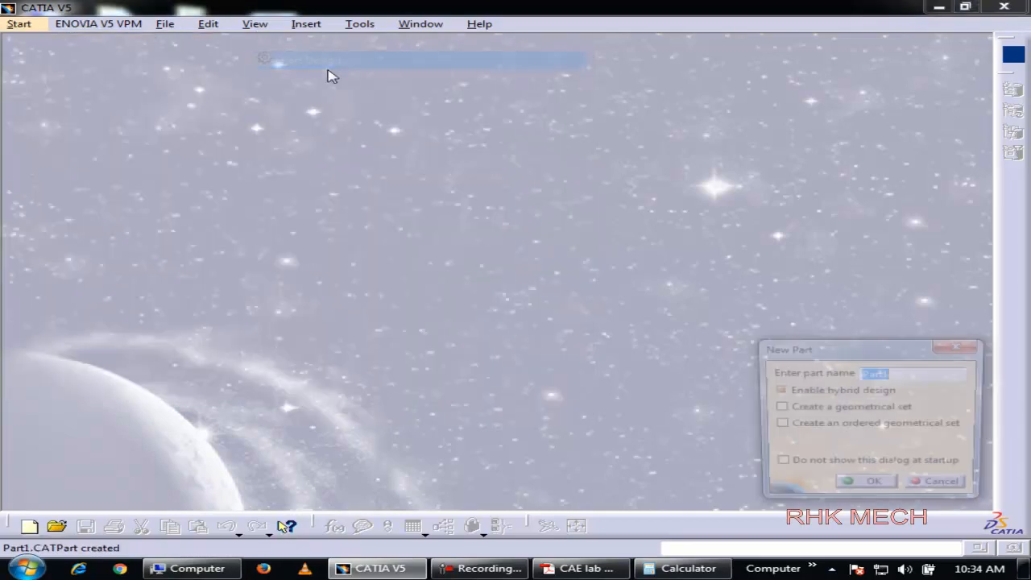
text(Key)
click(864, 493)
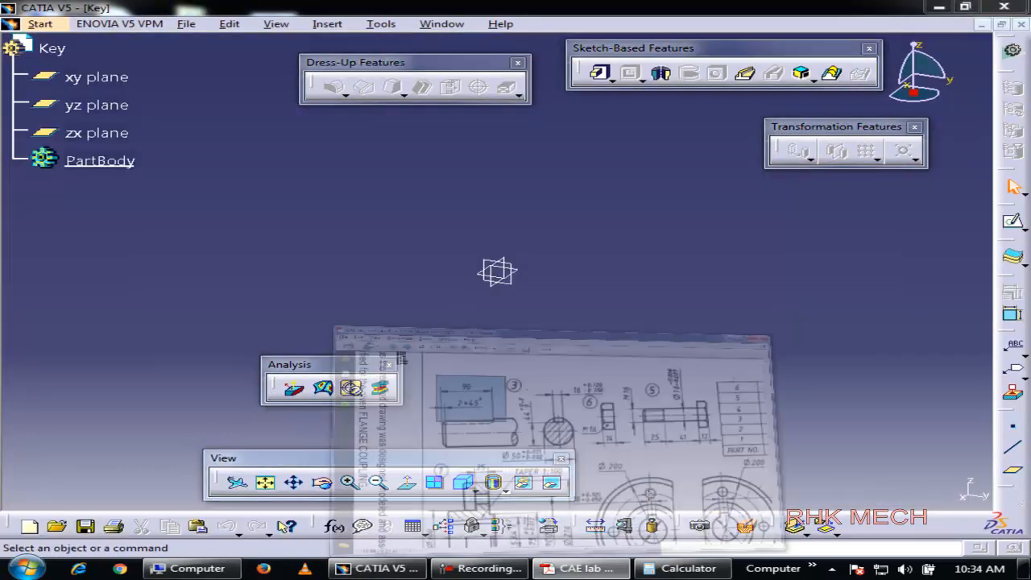
- Examine the width, height, length and taper of key part 4 in the PDF drawing and return to CATIA
key(alt+Tab)
key(alt+Tab)
key(alt+Tab)
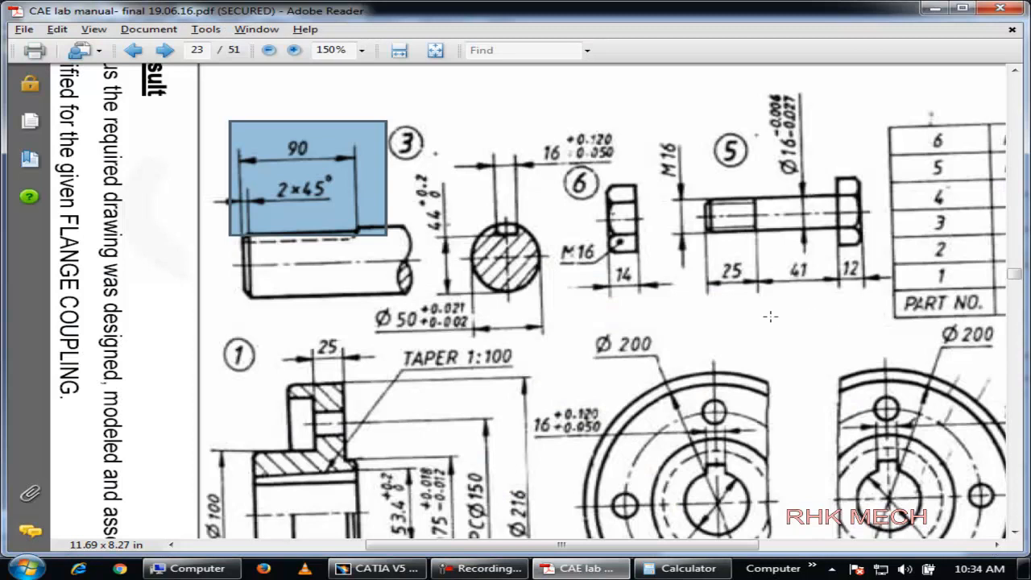
scroll(770, 317, down, 4)
scroll(770, 319, down, 4)
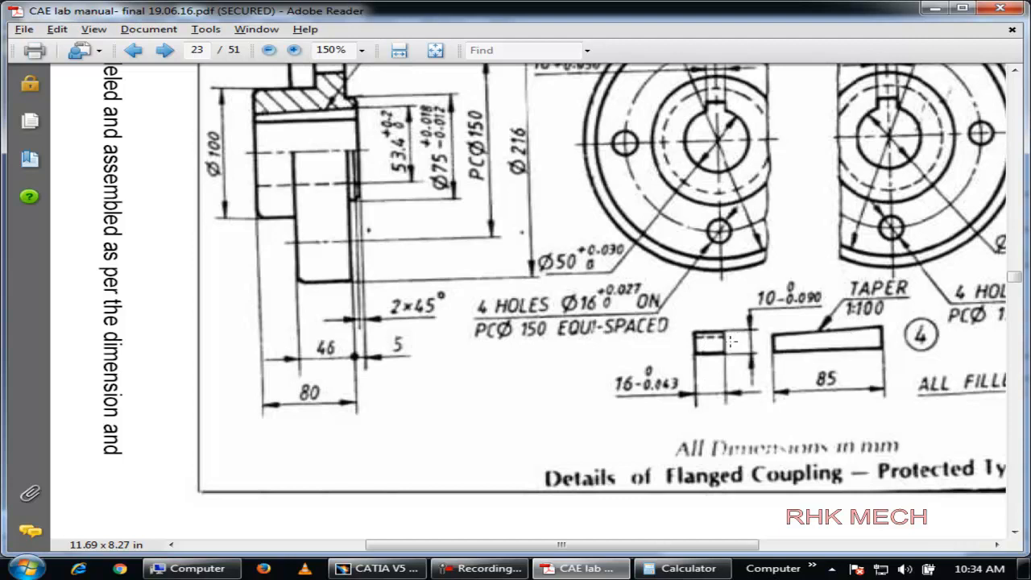
key(alt+Tab)
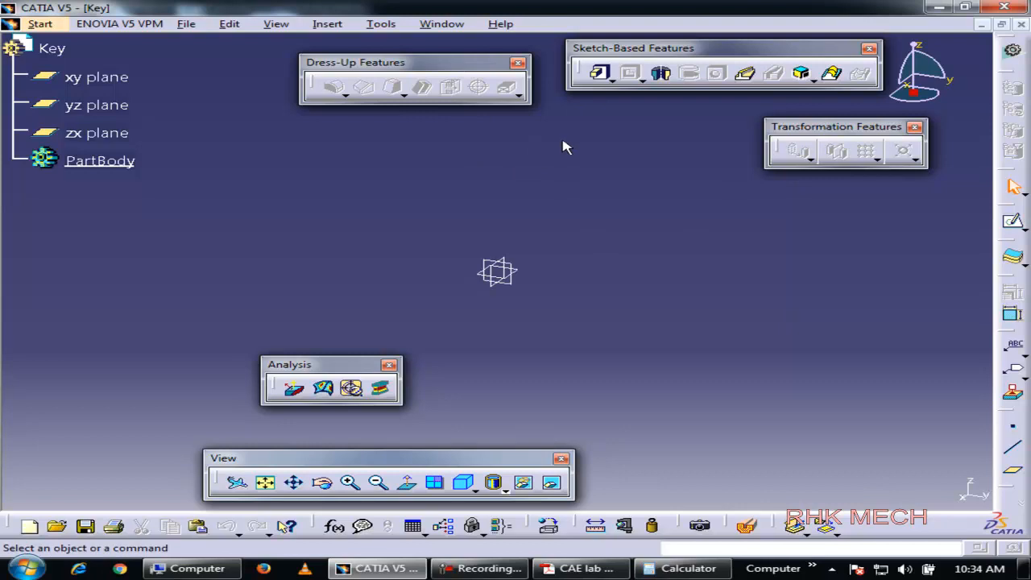
- Sketch a rectangle 16 mm wide and 10 mm high centred on the origin of the yz plane, and exit the sketch
click(529, 275)
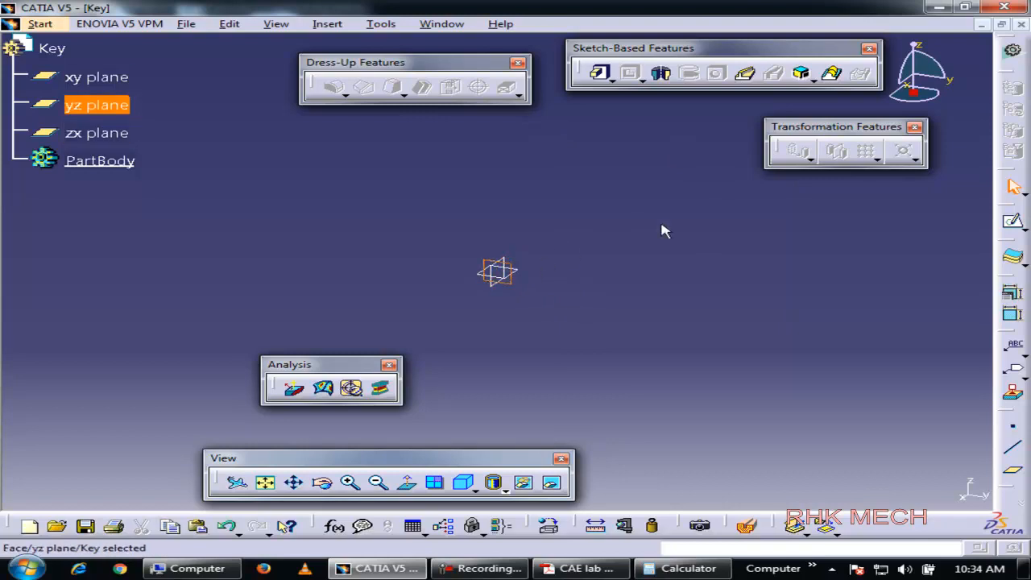
click(1012, 224)
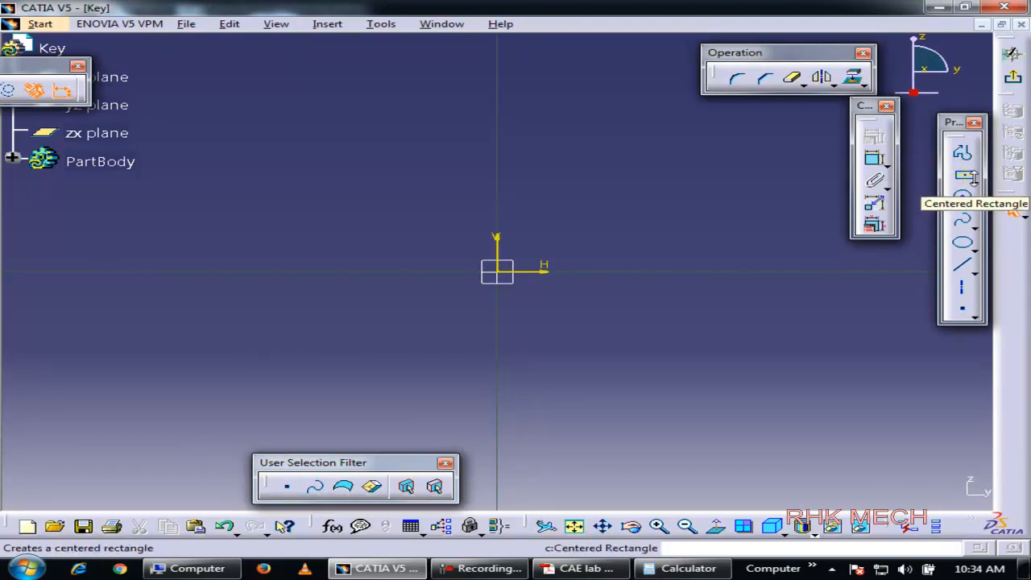
click(966, 177)
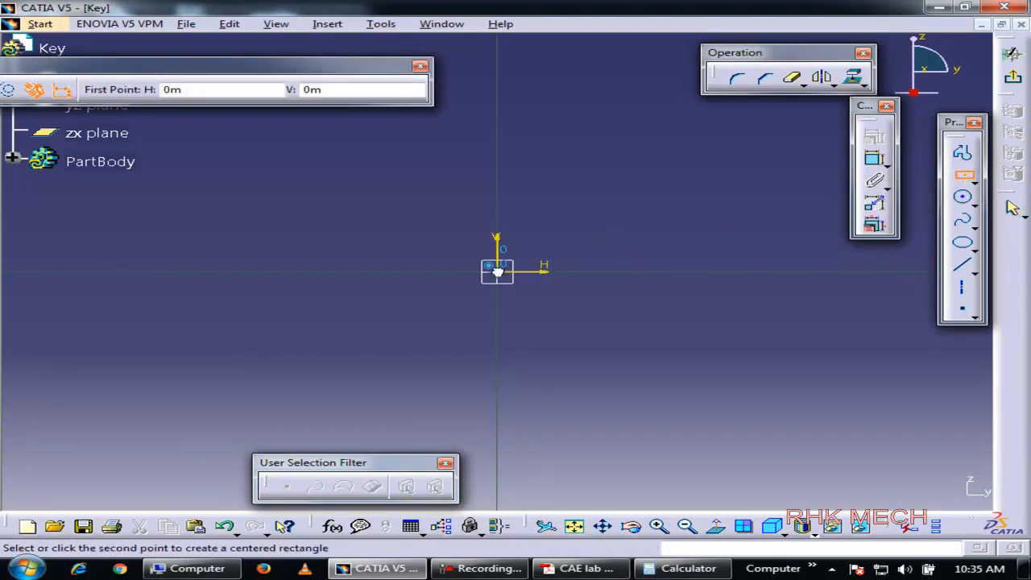
click(504, 272)
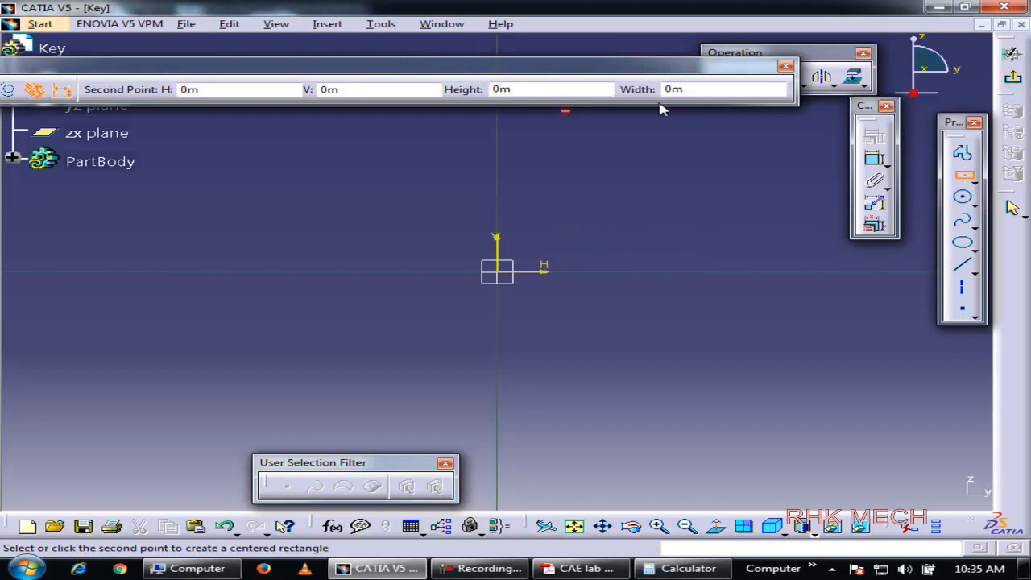
click(590, 89)
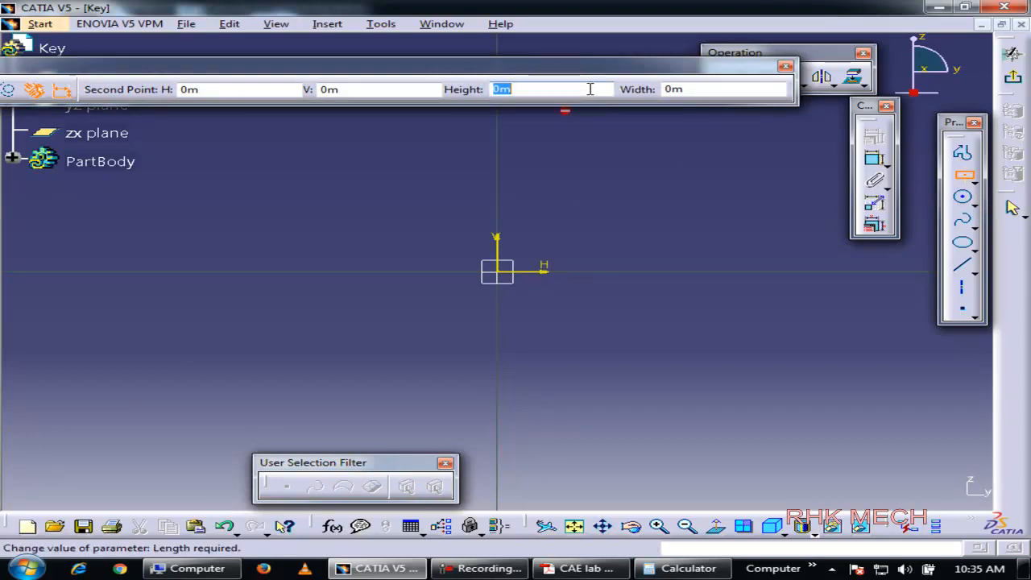
text(10m)
click(713, 89)
text(10)
key(Return)
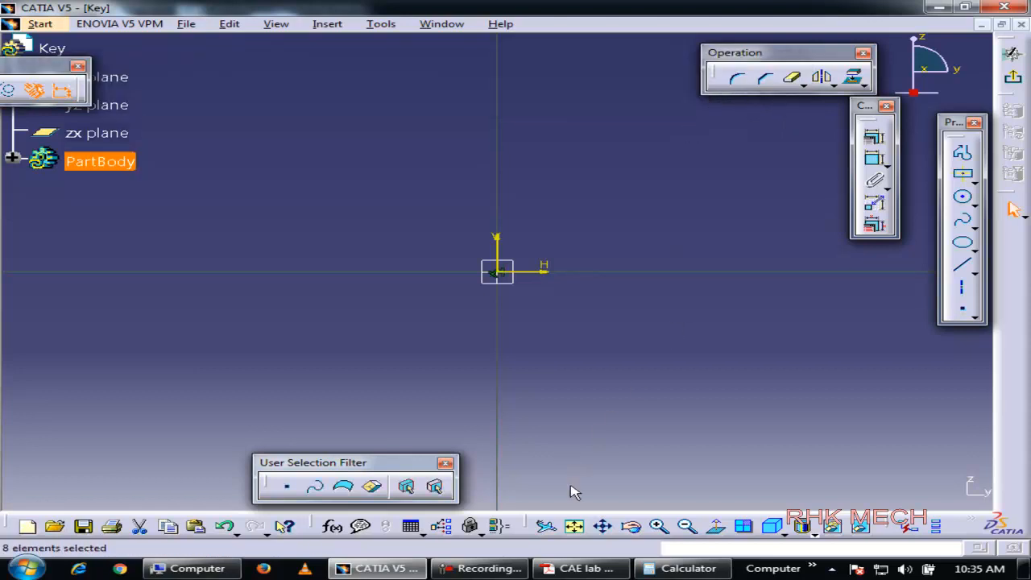
click(546, 526)
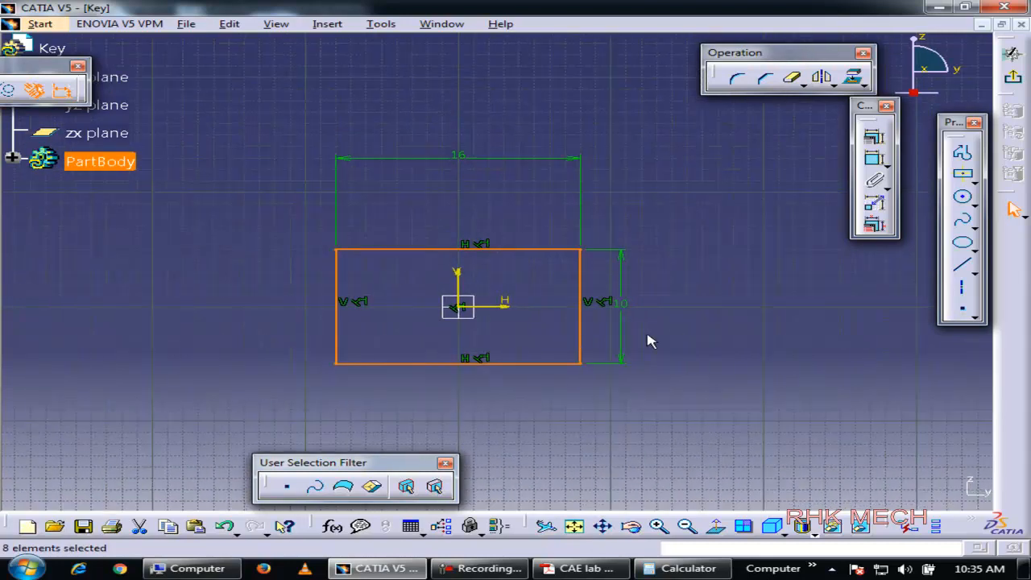
click(810, 368)
click(1015, 78)
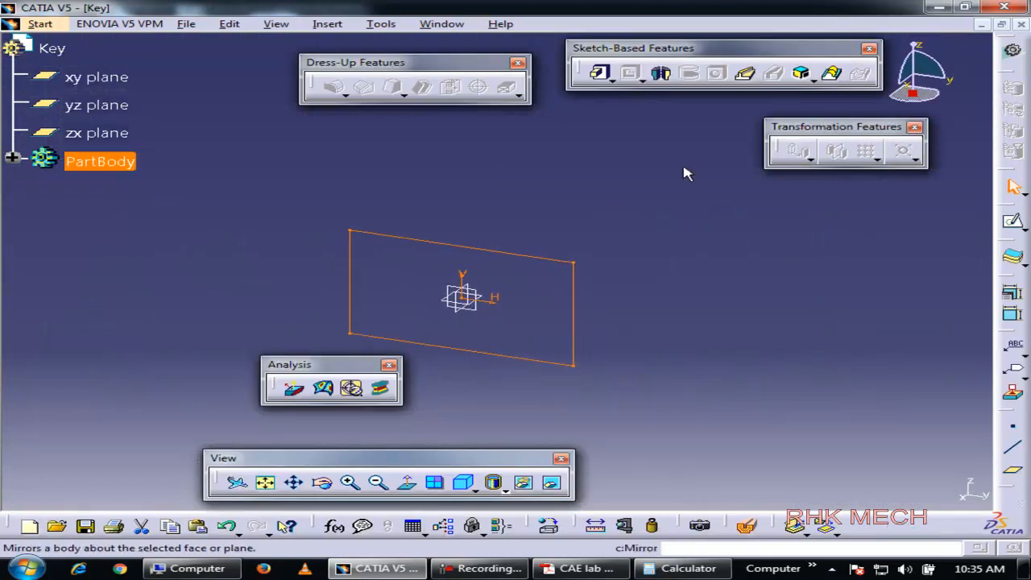
- Extrude the rectangle sketch with an 85 mm Pad, consulting the key length in the PDF drawing
click(599, 73)
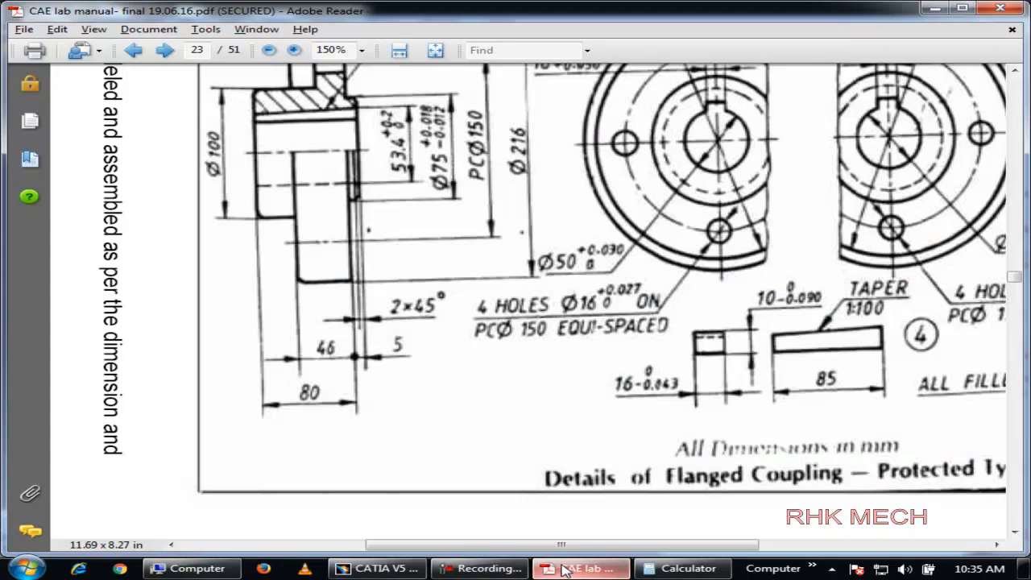
click(580, 568)
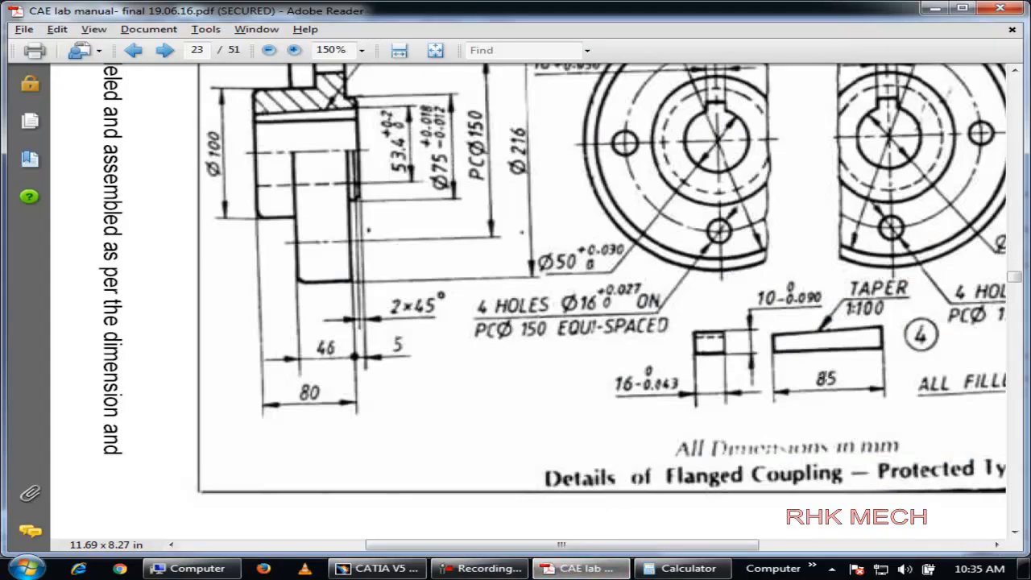
click(588, 568)
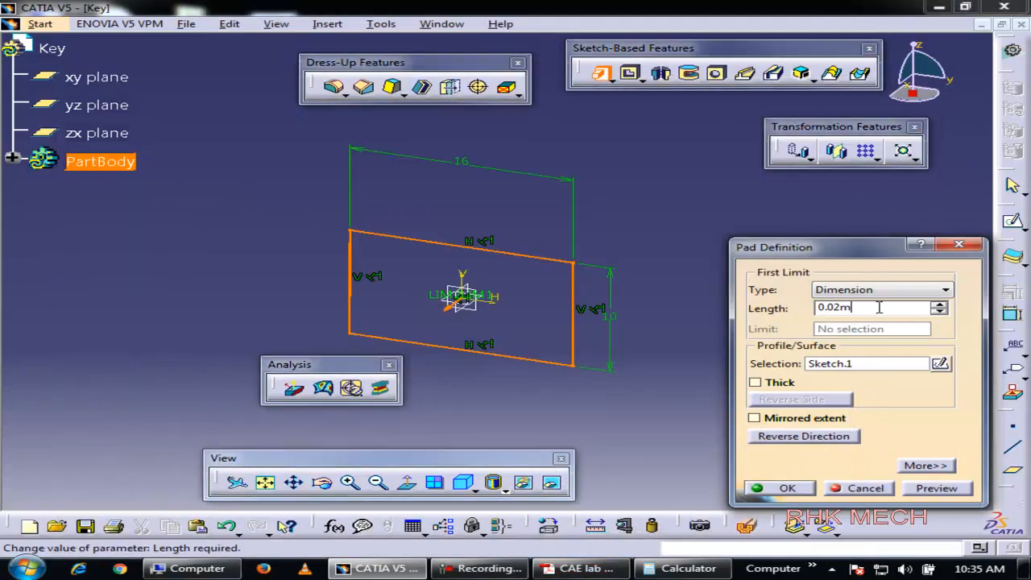
double_click(879, 307)
text(85)
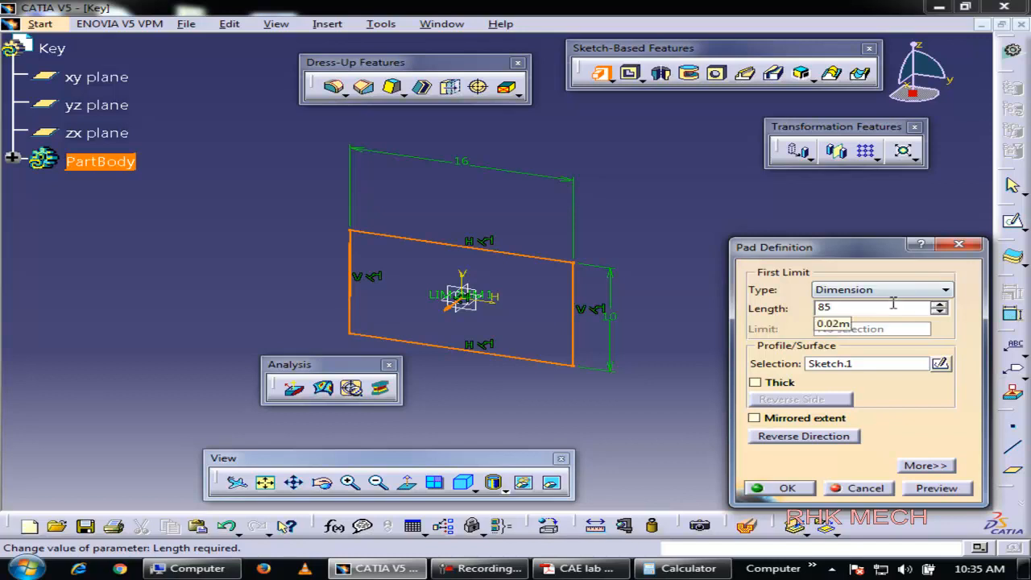
click(780, 488)
click(663, 309)
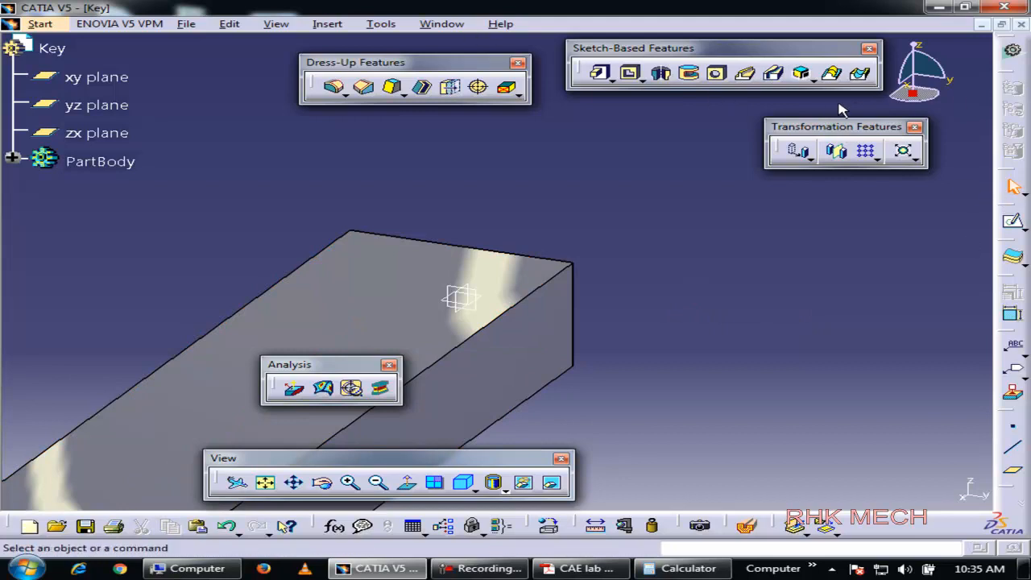
- Close the key part and save it as Key in the Flange folder
click(1021, 25)
click(459, 320)
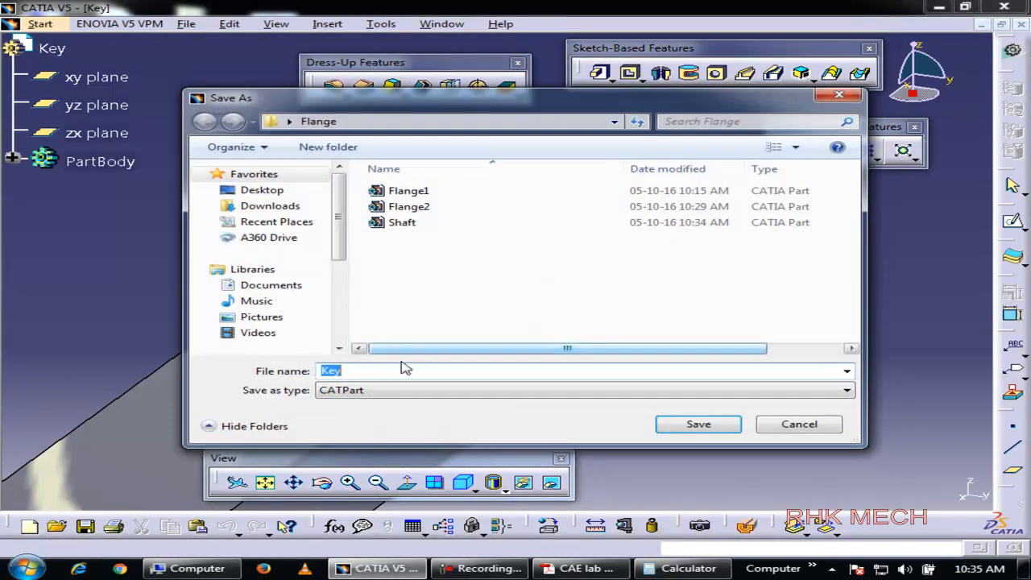
click(697, 422)
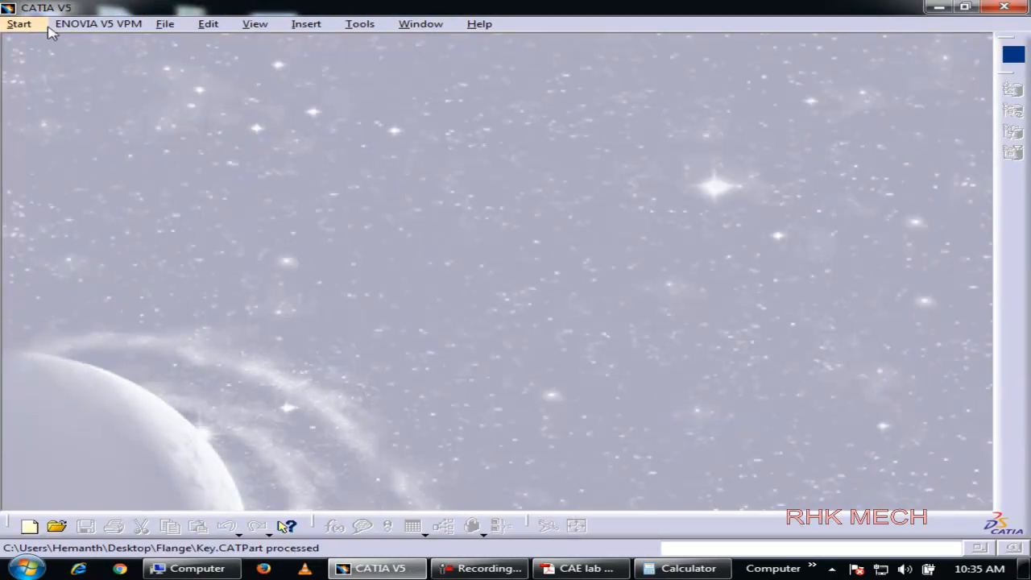
- Examine nut part 6 and bolt part 5 in the PDF drawing and return to CATIA
key(alt+Tab)
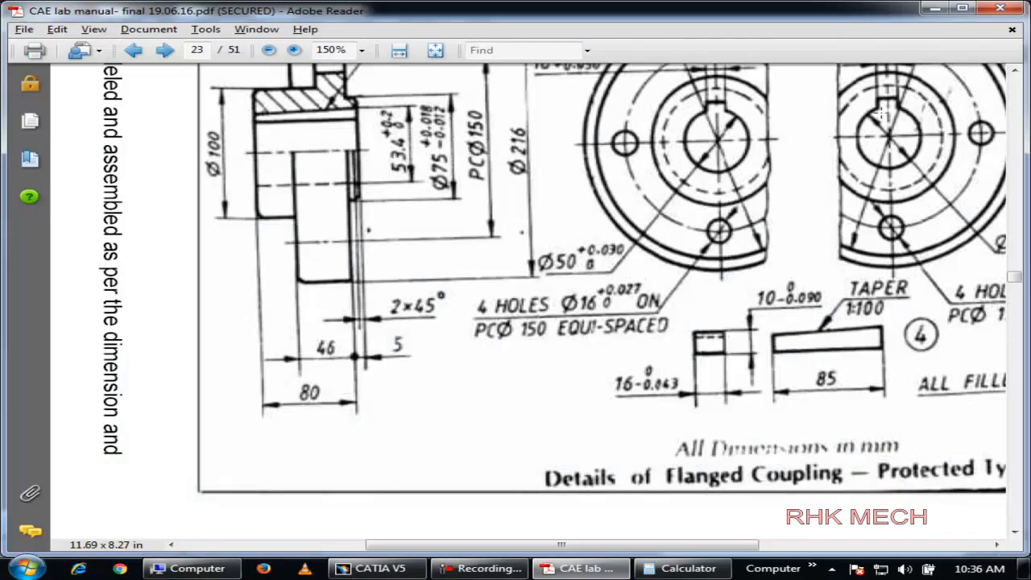
scroll(798, 238, up, 3)
scroll(798, 239, up, 5)
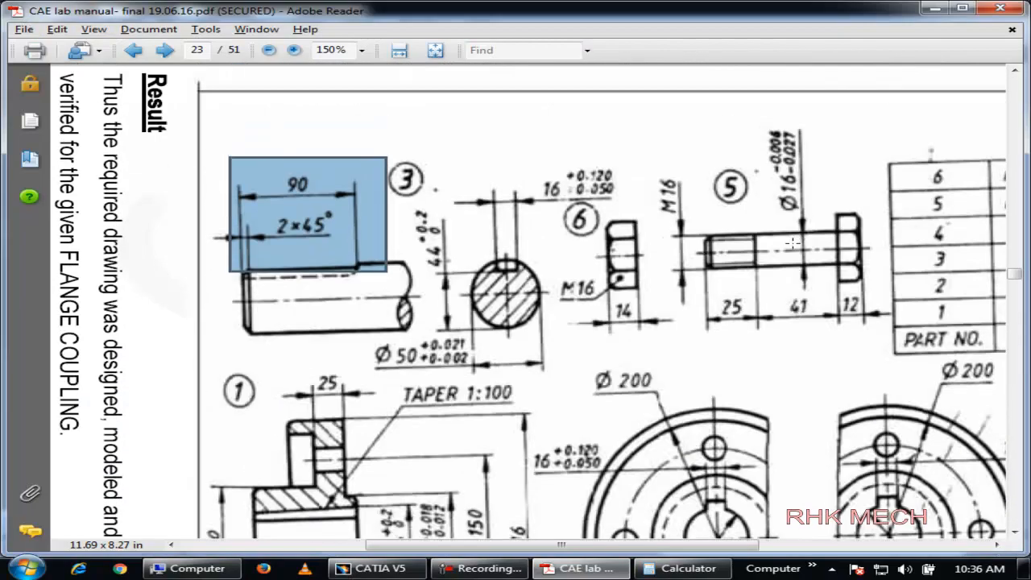
drag(669, 319, 545, 180)
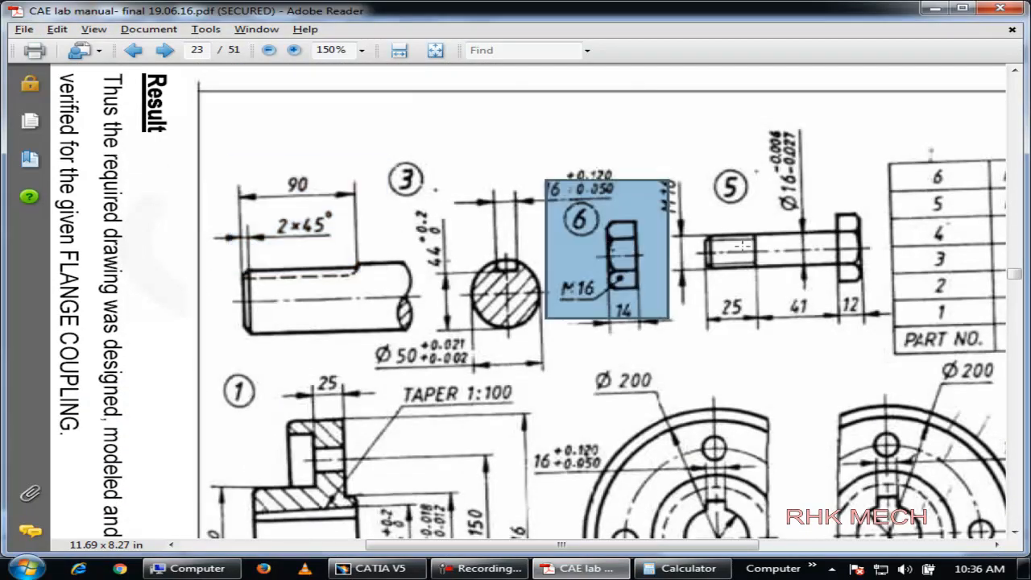
drag(682, 150, 886, 326)
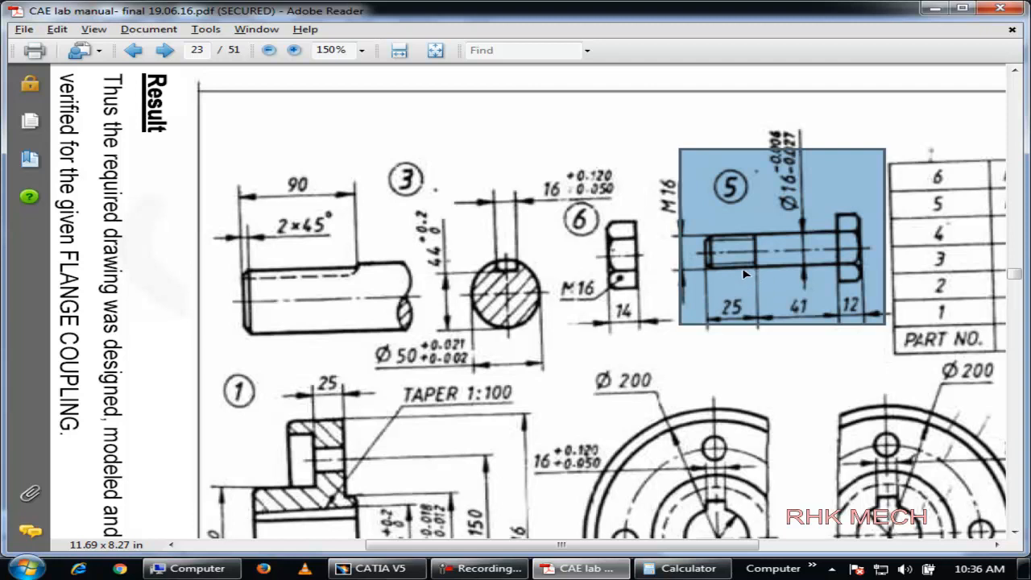
key(alt+Tab)
key(alt+Tab)
key(alt+Tab)
- Create a new Part Design part named Bolt and select its yz plane
click(25, 25)
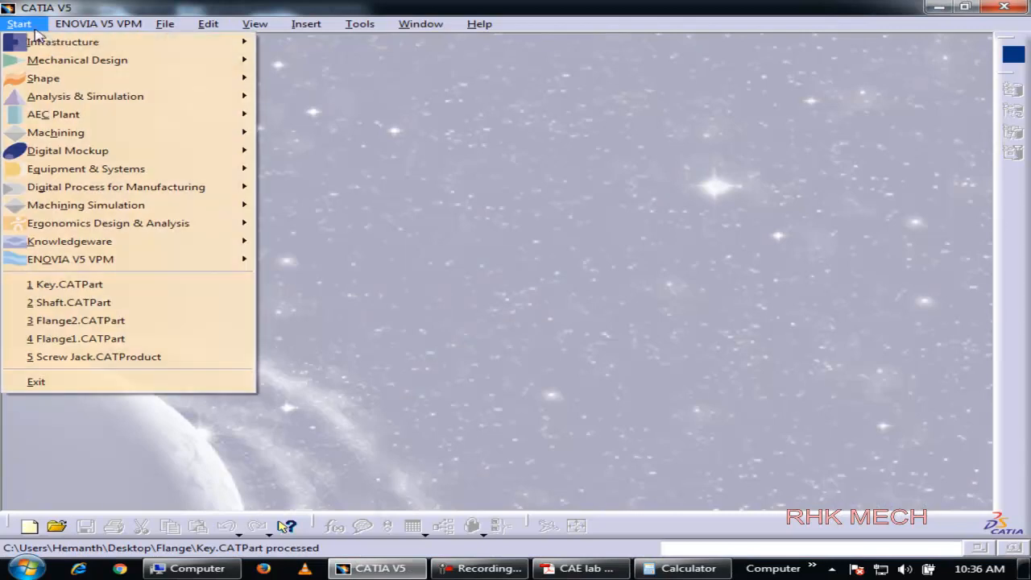
mouse_move(108, 59)
click(367, 62)
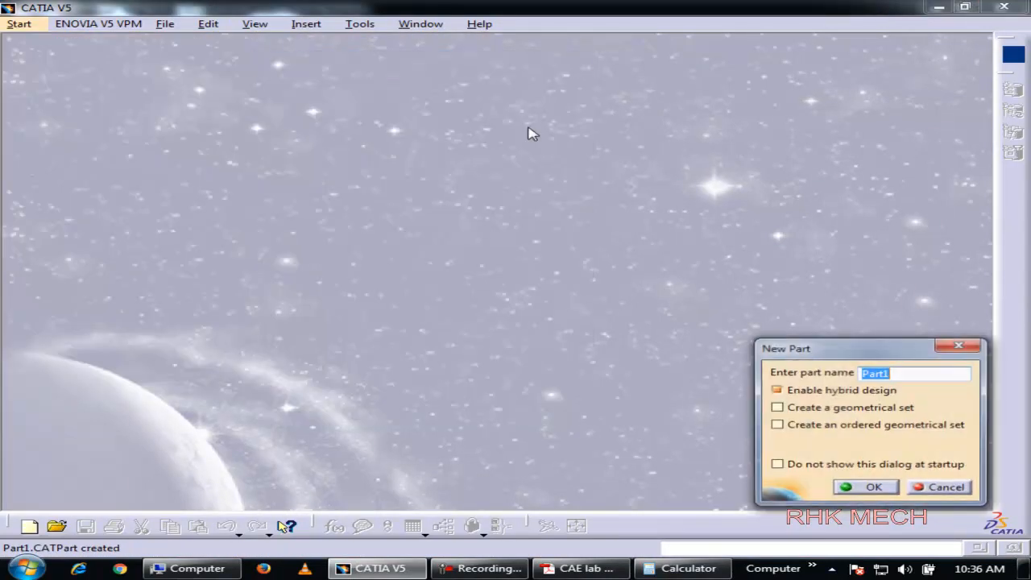
text(Bolt)
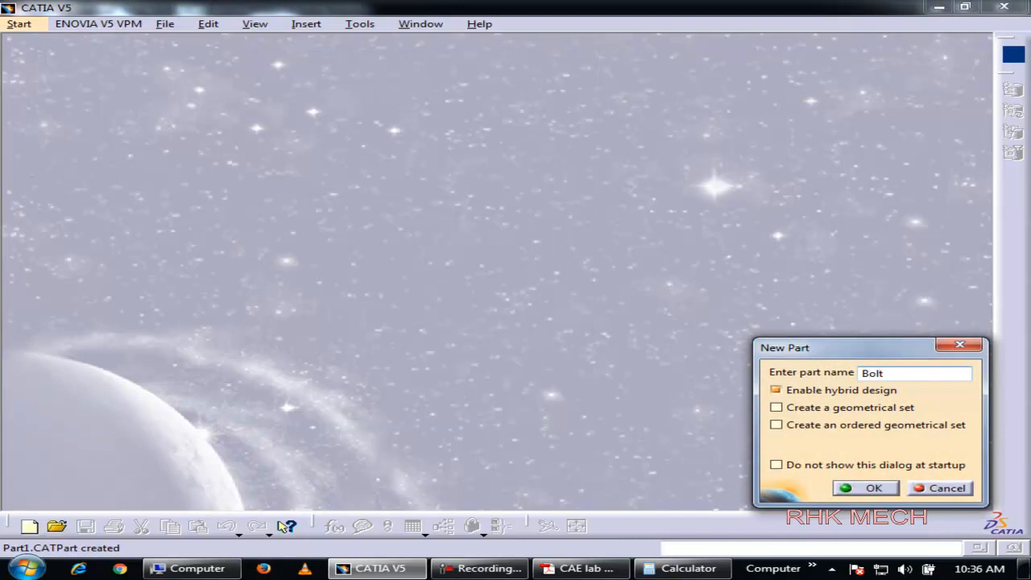
key(Return)
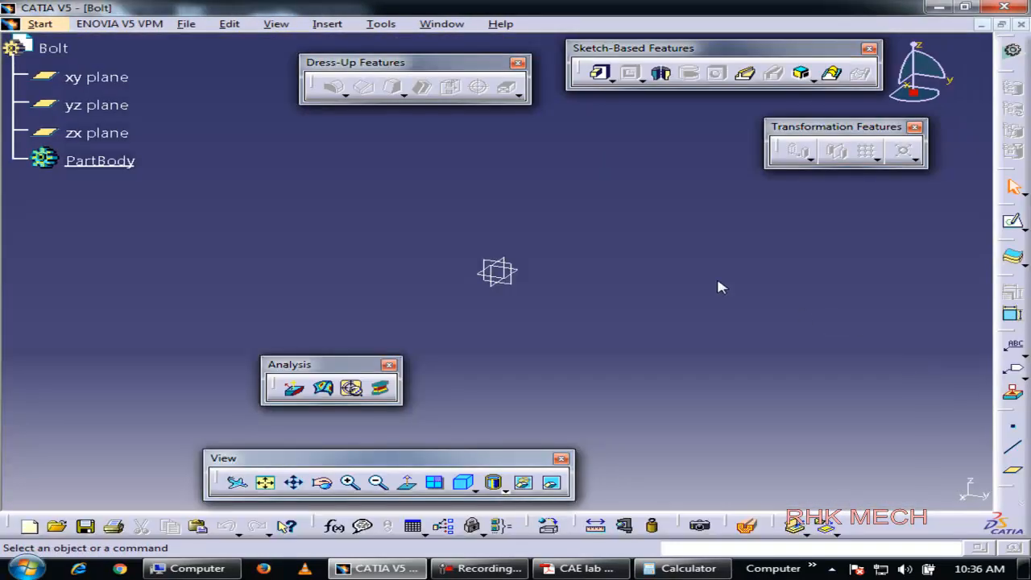
click(519, 271)
- Examine the diameter, thread, shank lengths and head thickness of bolt part 5 in the PDF drawing and return to CATIA
key(alt+Tab)
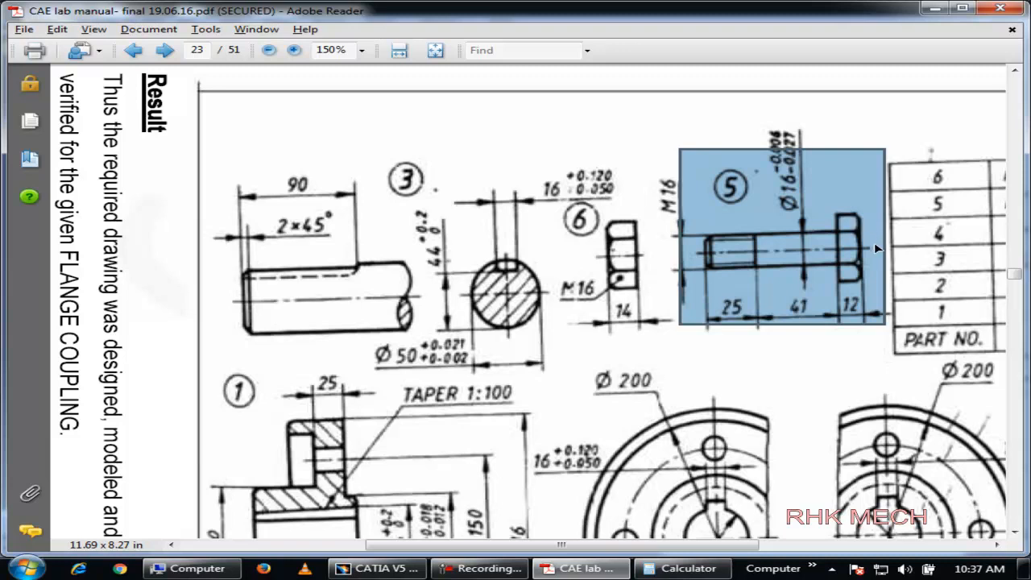
key(alt+Tab)
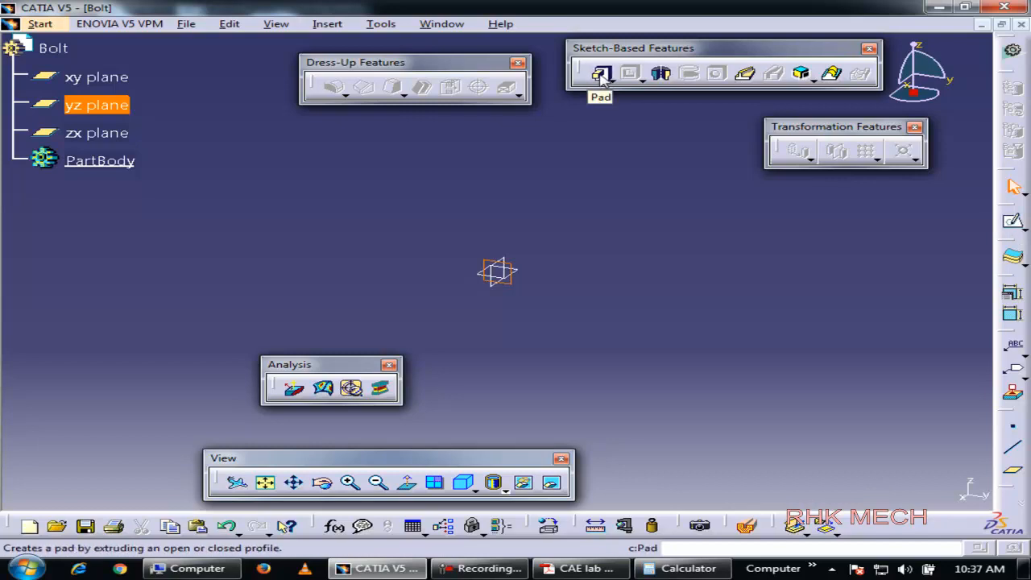
key(alt+Tab)
scroll(834, 318, down, 6)
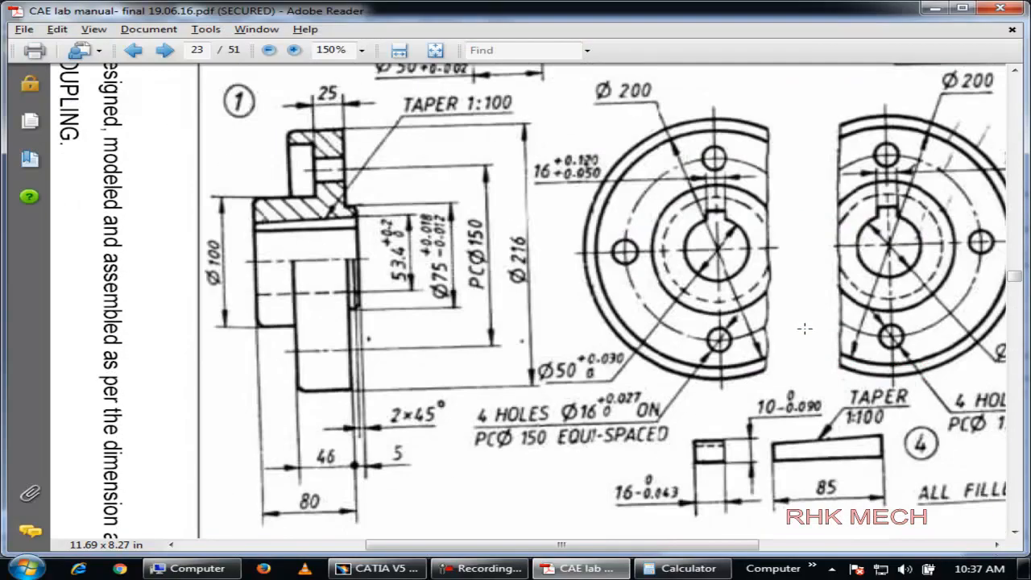
scroll(757, 321, up, 8)
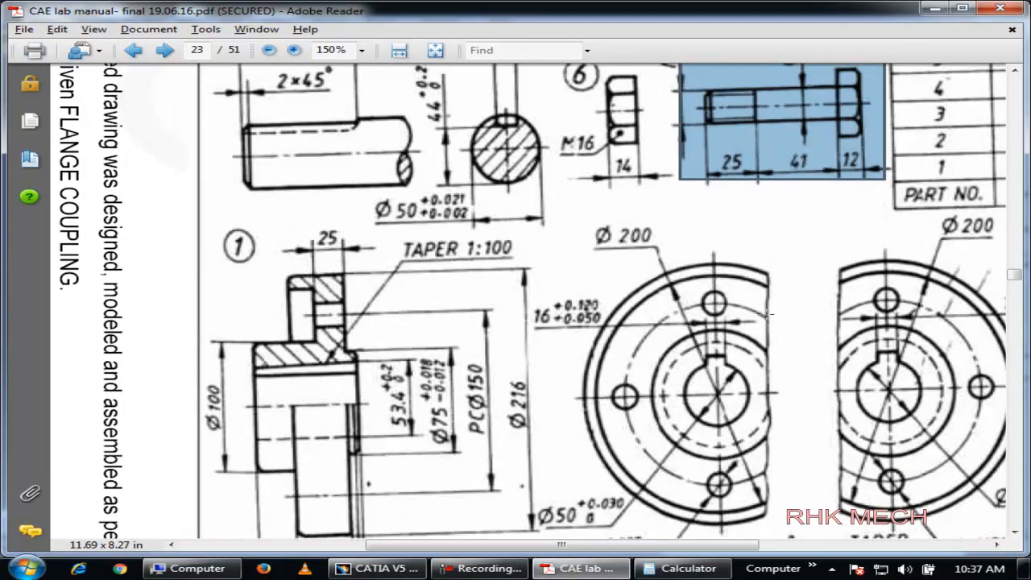
scroll(794, 398, up, 1)
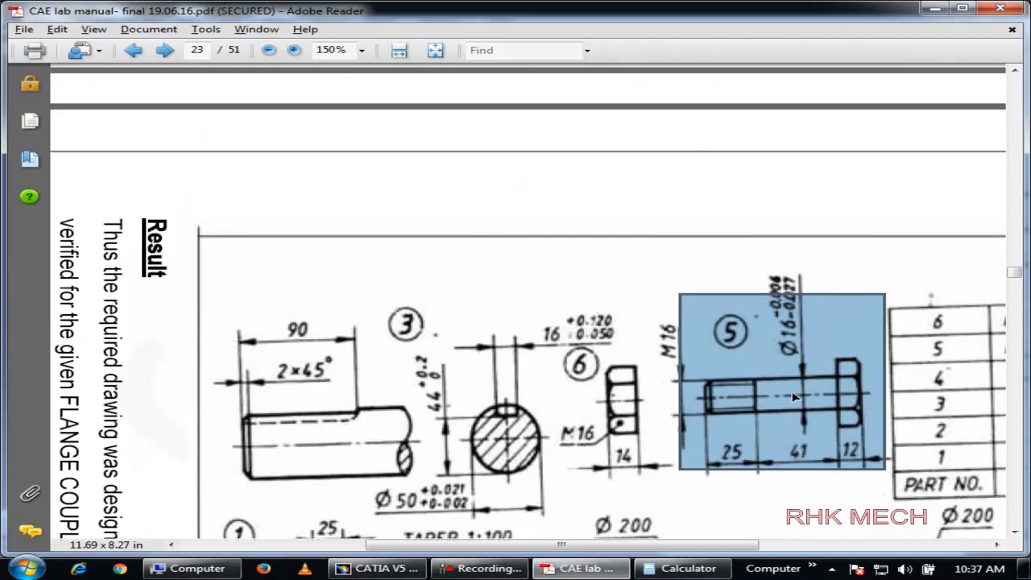
scroll(751, 467, down, 1)
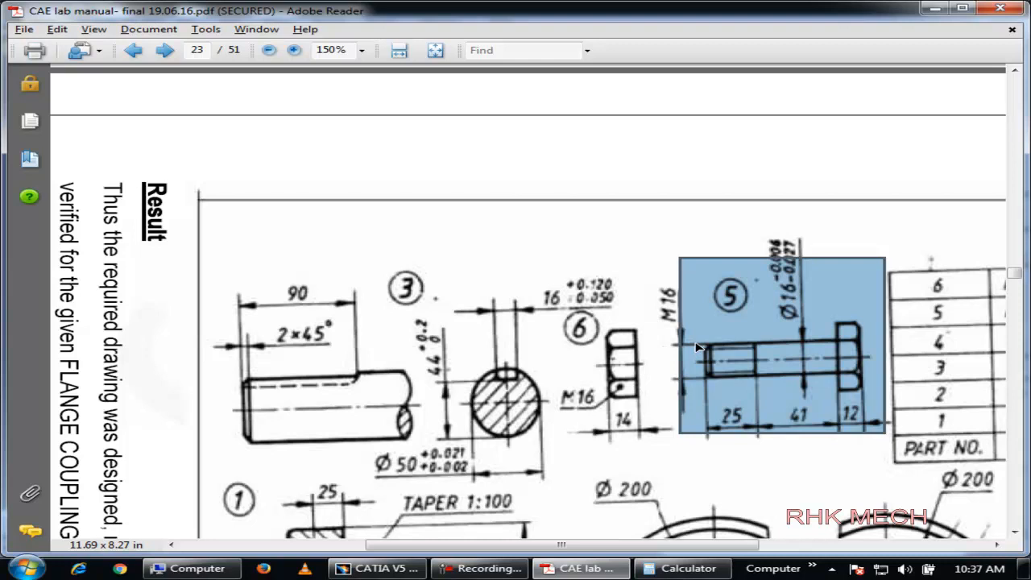
key(alt+Tab)
key(alt+Tab)
key(alt+Tab)
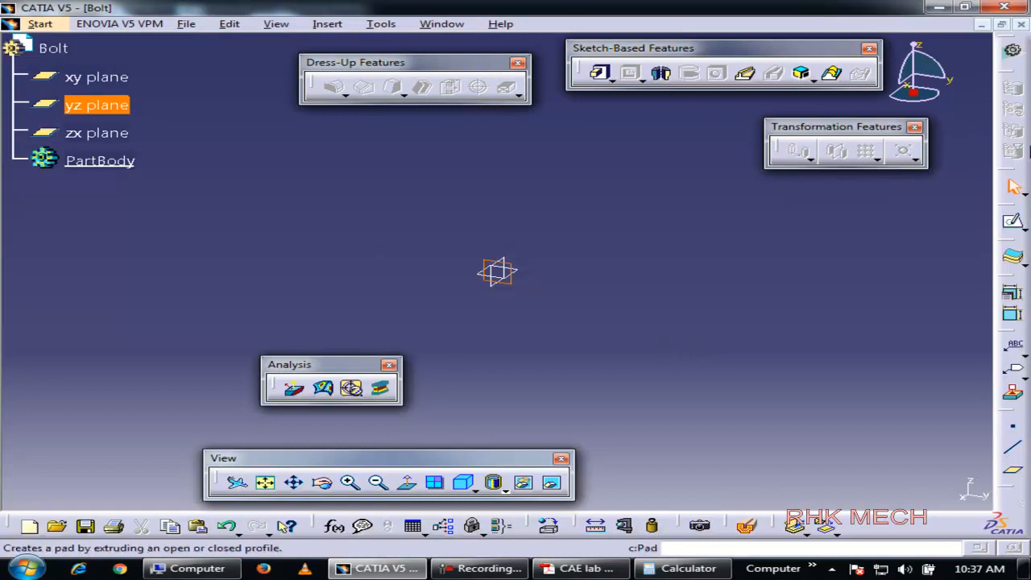
- Open a sketch on the yz plane and start a two-corner rectangle with its first corner at the origin
click(1013, 221)
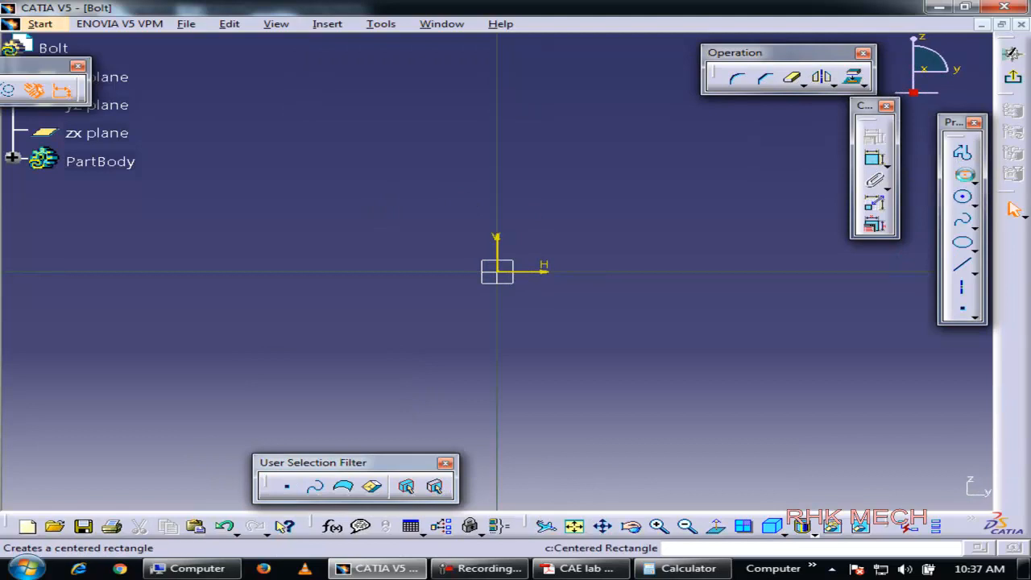
click(966, 178)
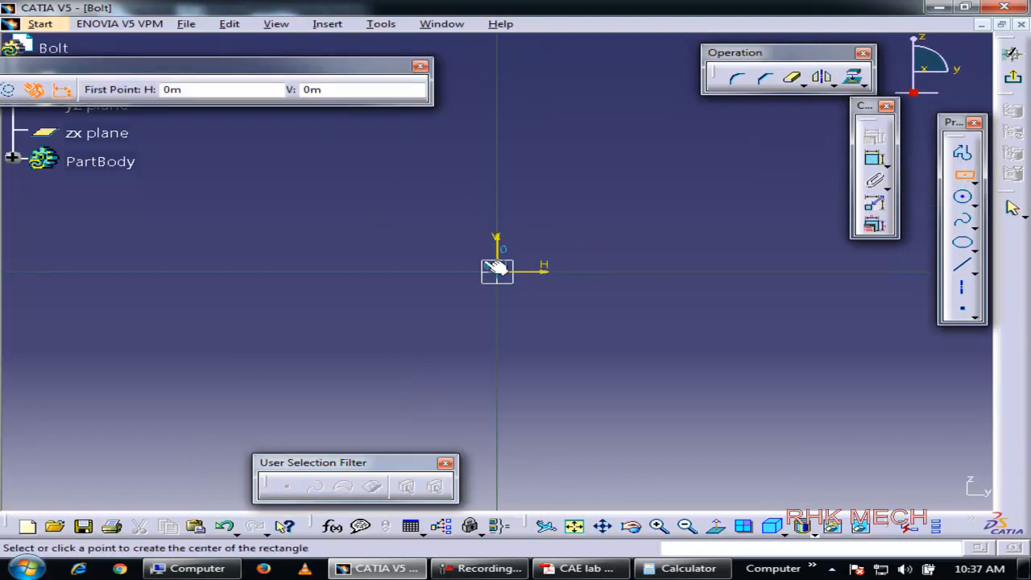
click(972, 180)
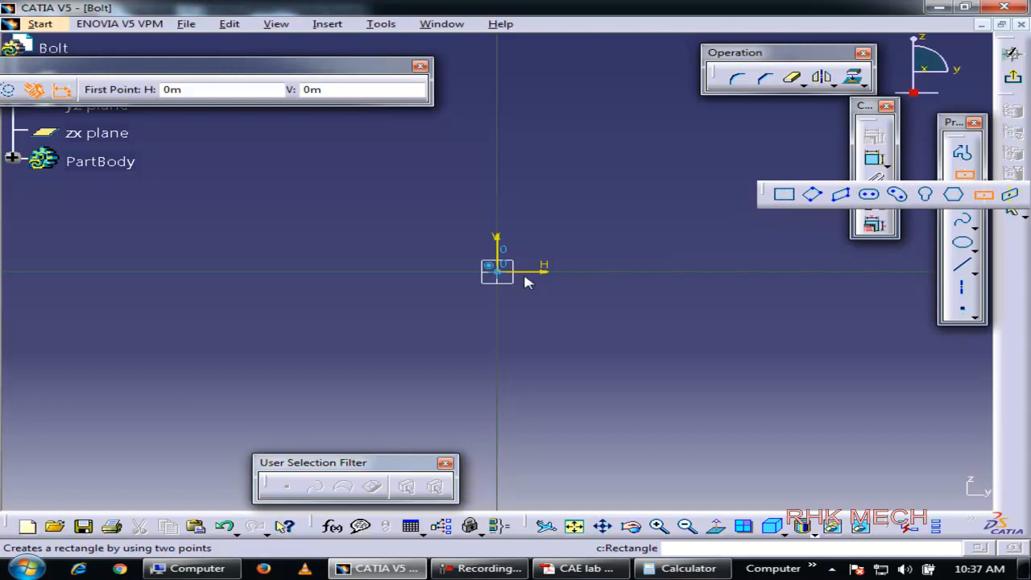
click(782, 196)
click(509, 274)
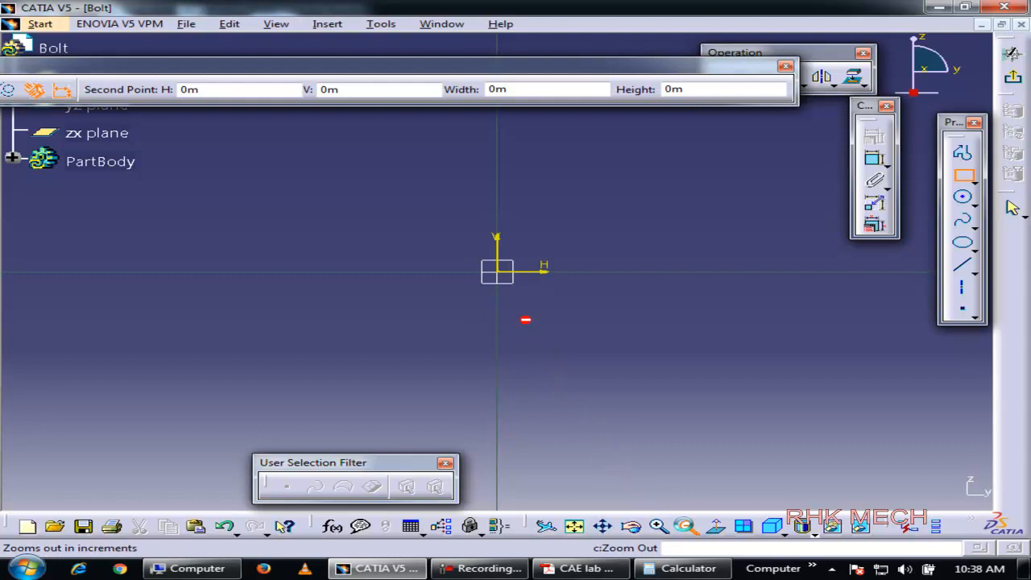
click(687, 527)
click(687, 526)
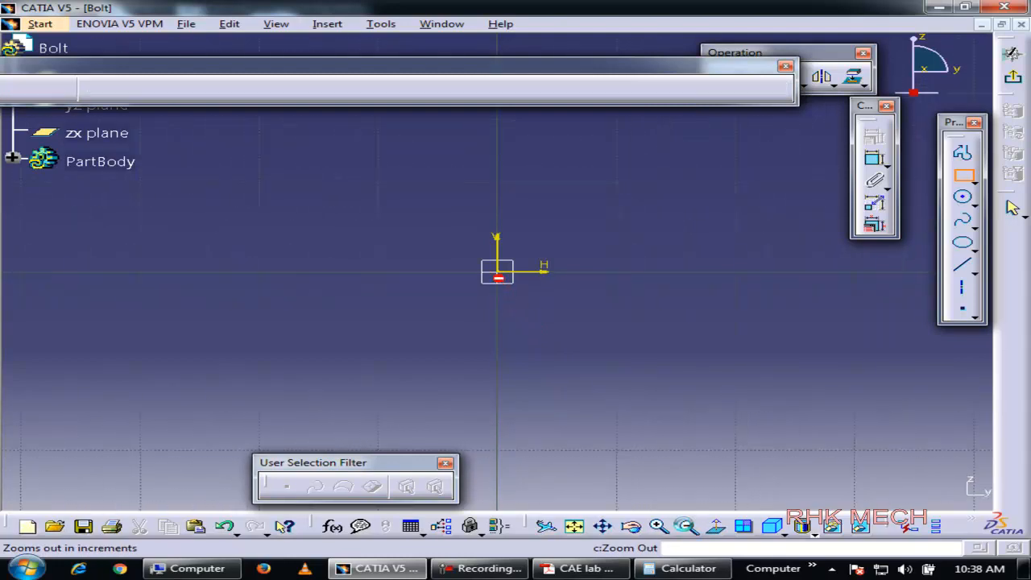
click(687, 527)
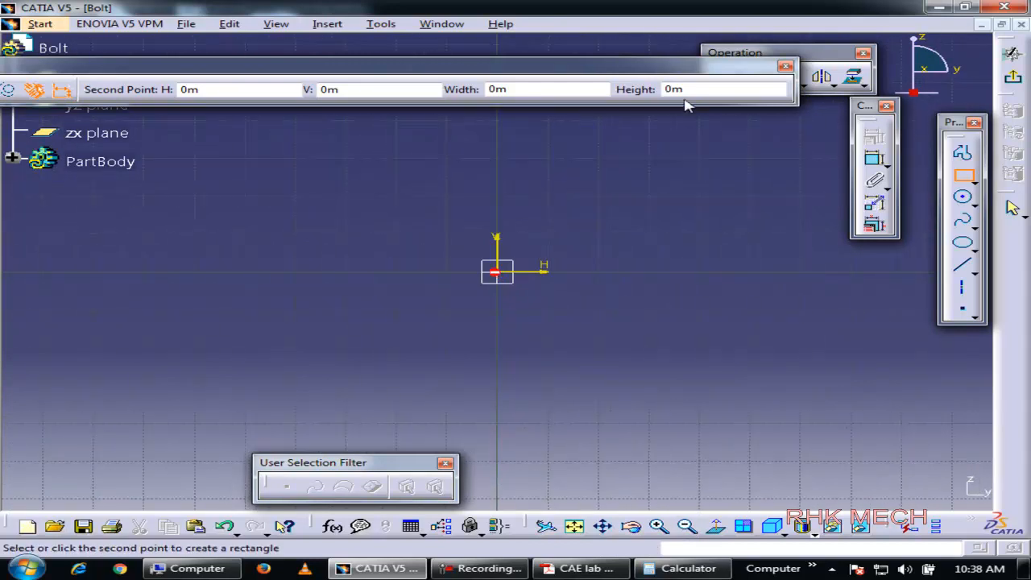
middle_drag(810, 216, 782, 346)
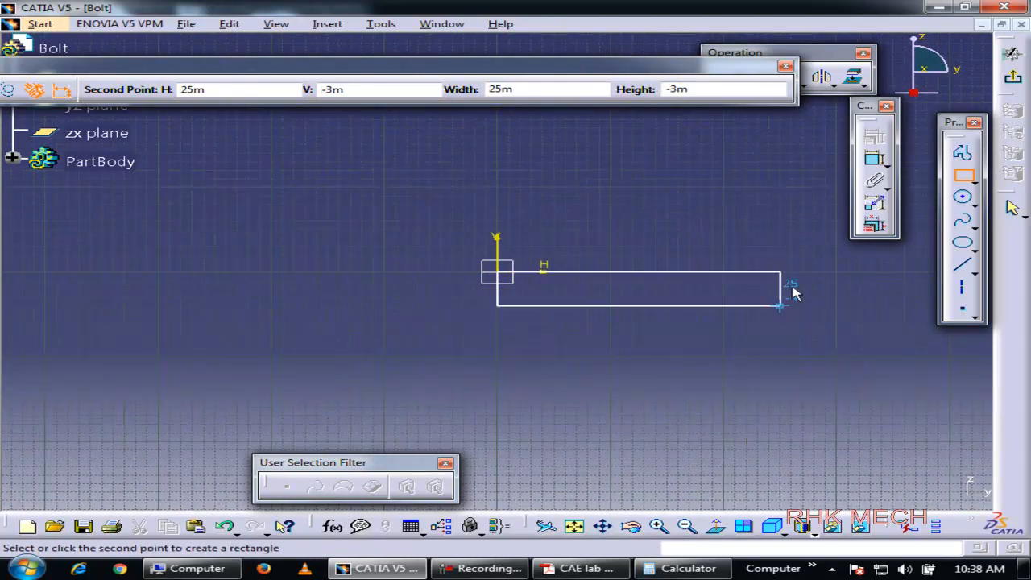
- Check the shank lengths of bolt part 5 in the PDF drawing and complete the rectangle with width 66 and height 16
key(alt+Tab)
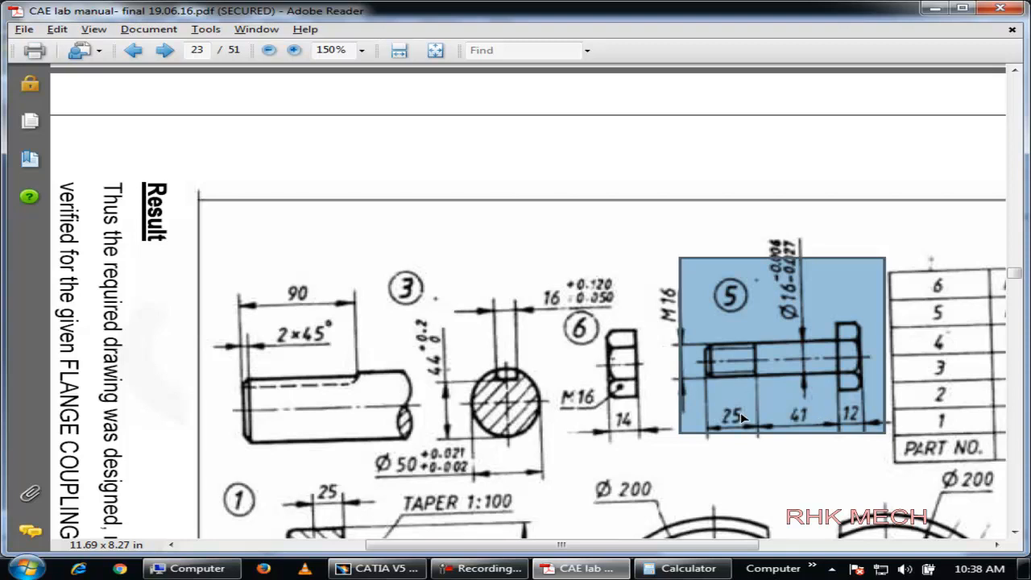
key(alt+Tab)
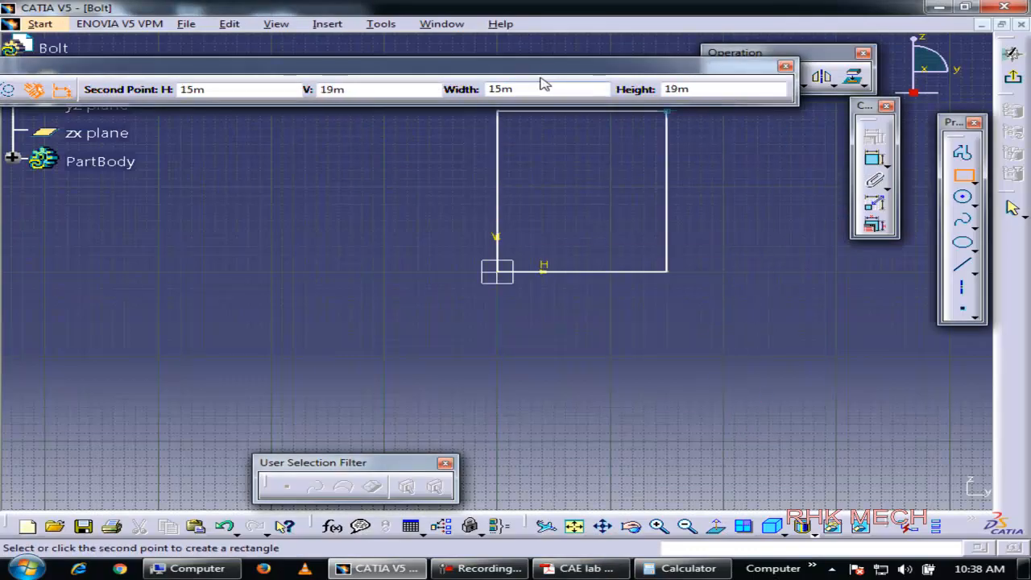
click(548, 89)
text(66)
key(Tab)
text(1)
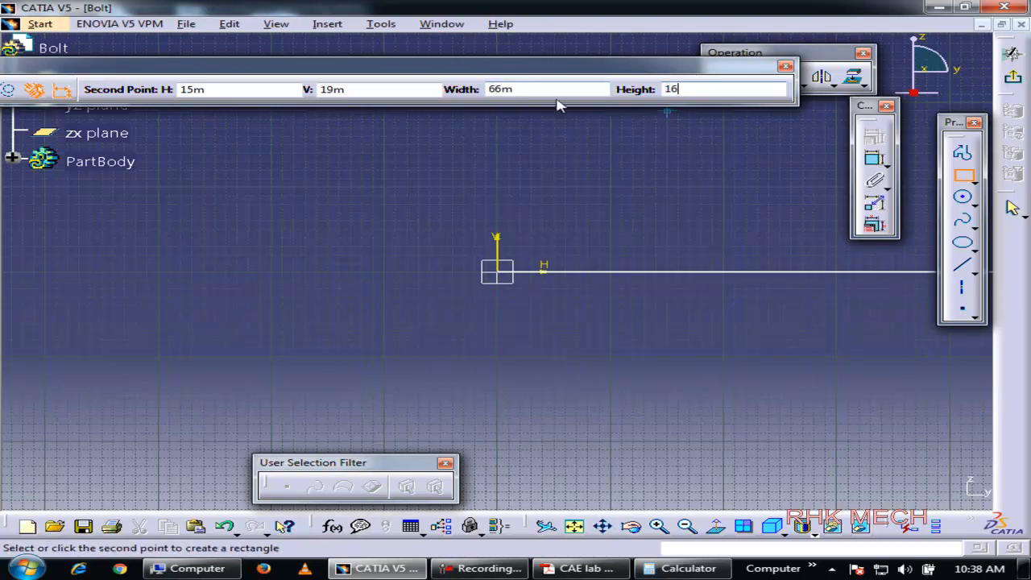
key(Return)
mouse_move(677, 270)
middle_down()
mouse_move(669, 331)
mouse_move(594, 338)
middle_up()
- Recheck bolt part 5 in the PDF drawing and set the rectangle's height to 8
key(alt+Tab)
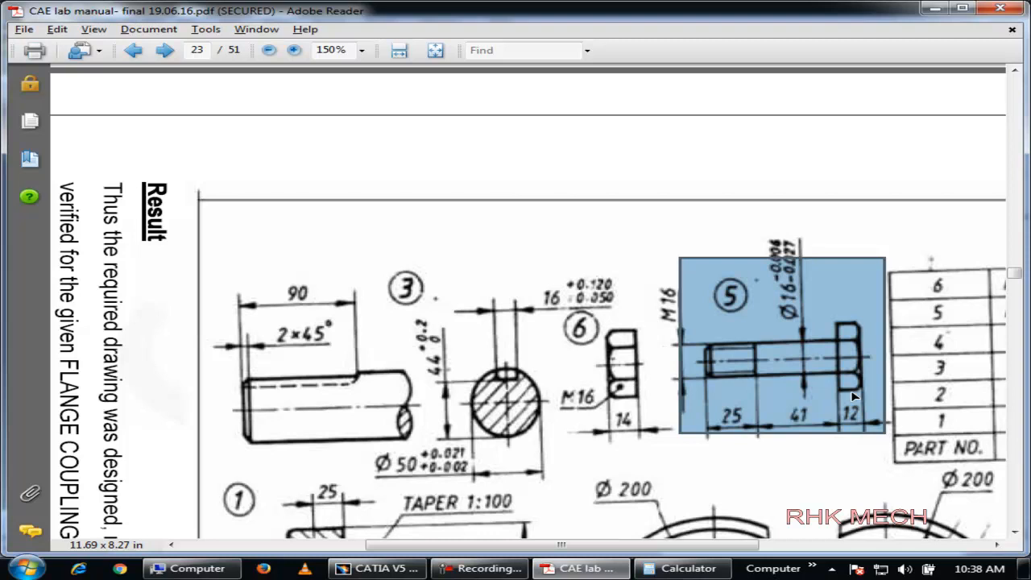
key(alt+Tab)
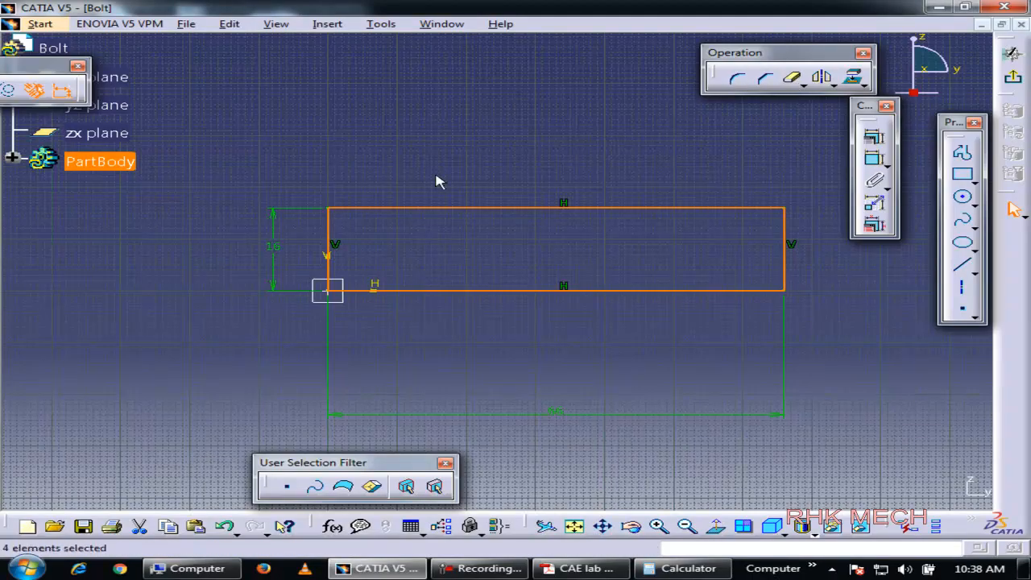
key(alt+Tab)
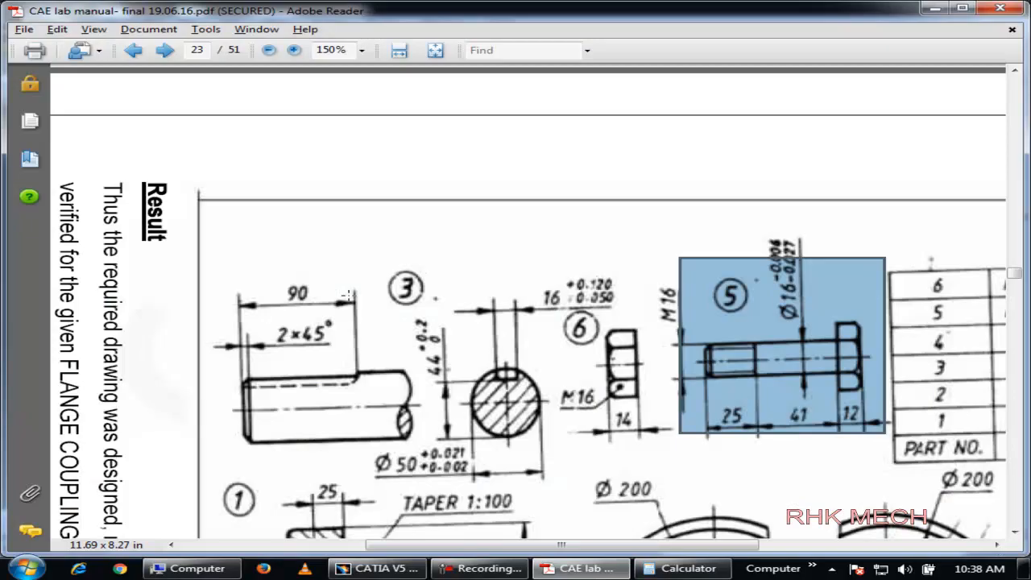
key(alt+Tab)
double_click(276, 248)
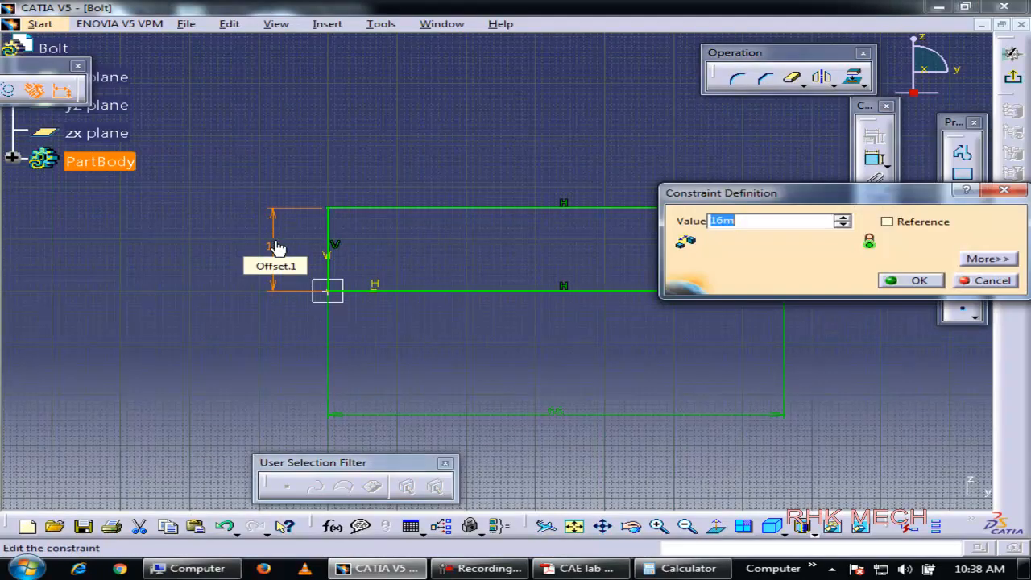
text(8m)
click(904, 287)
click(842, 354)
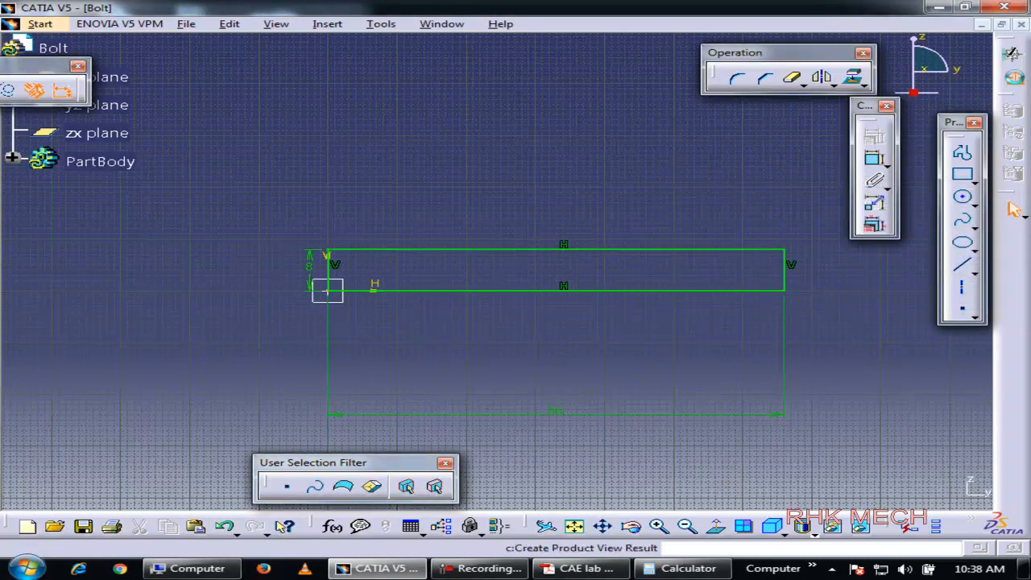
- Exit the sketch and revolve the rectangle 360 degrees about its bottom edge with Shaft to form the bolt shank
click(1015, 81)
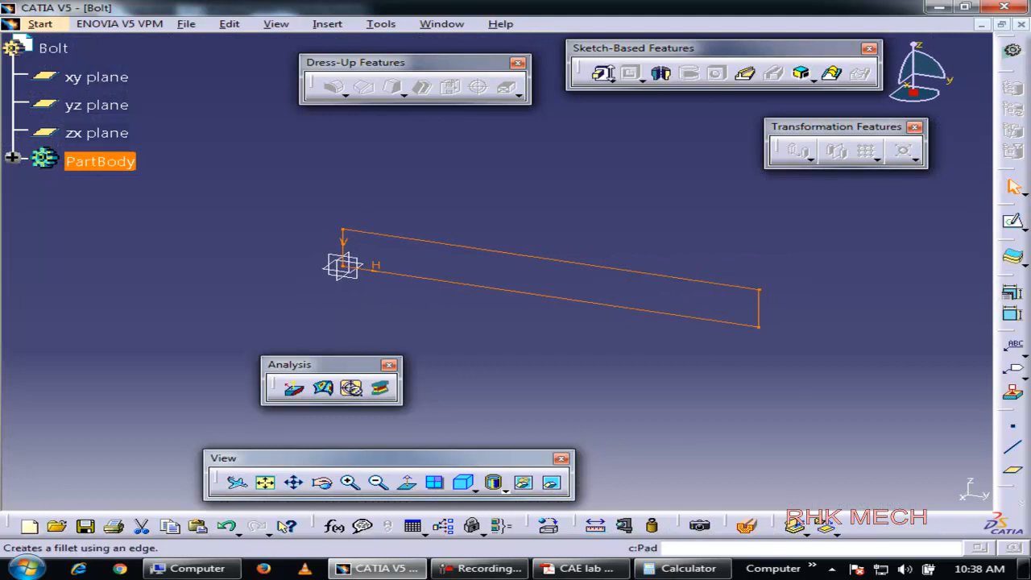
click(660, 72)
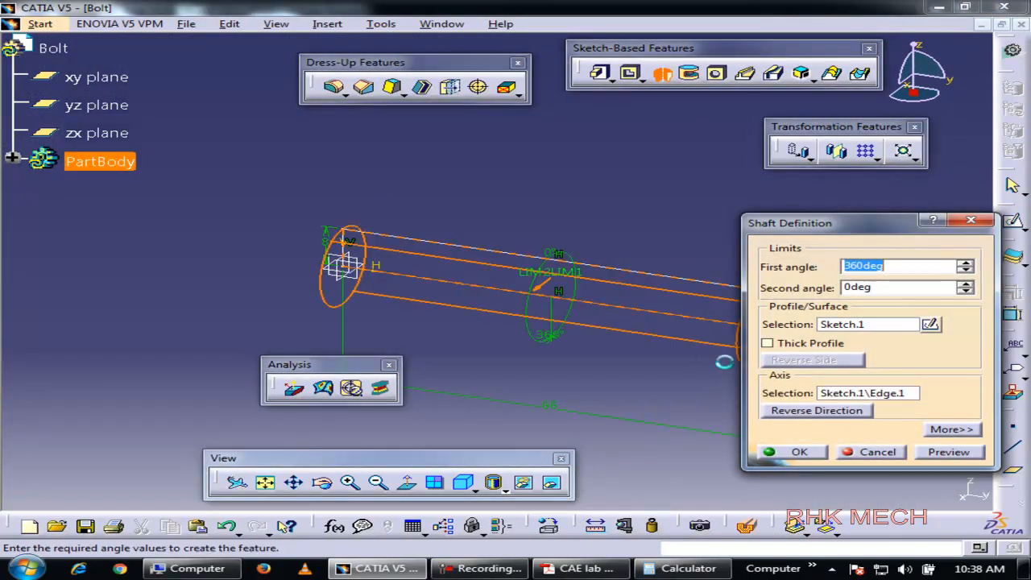
click(812, 453)
middle_drag(866, 341, 773, 329)
- Open a sketch on the shank's end face opposite the origin and check the head of bolt part 5 in the PDF drawing
click(627, 281)
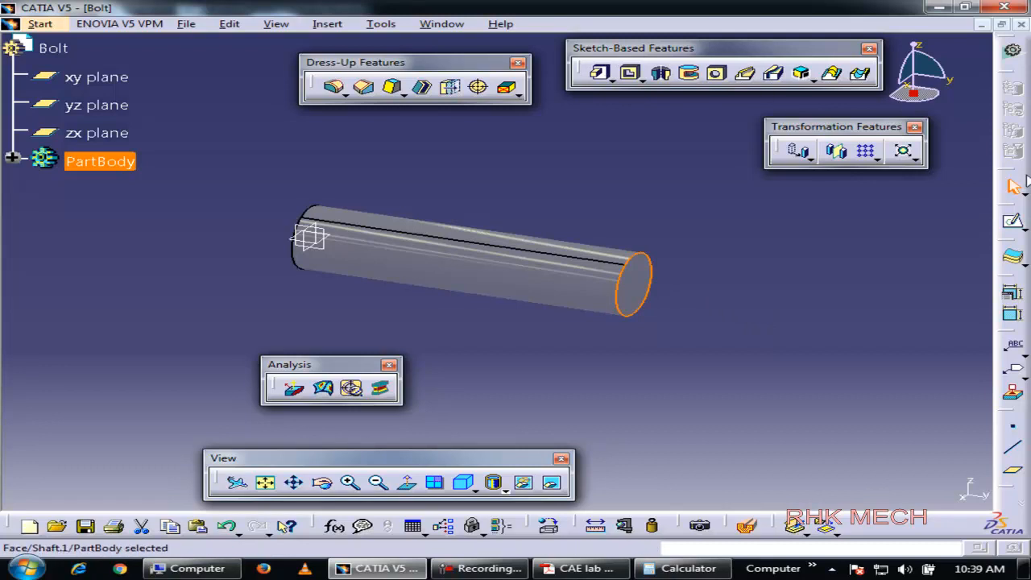
click(1013, 221)
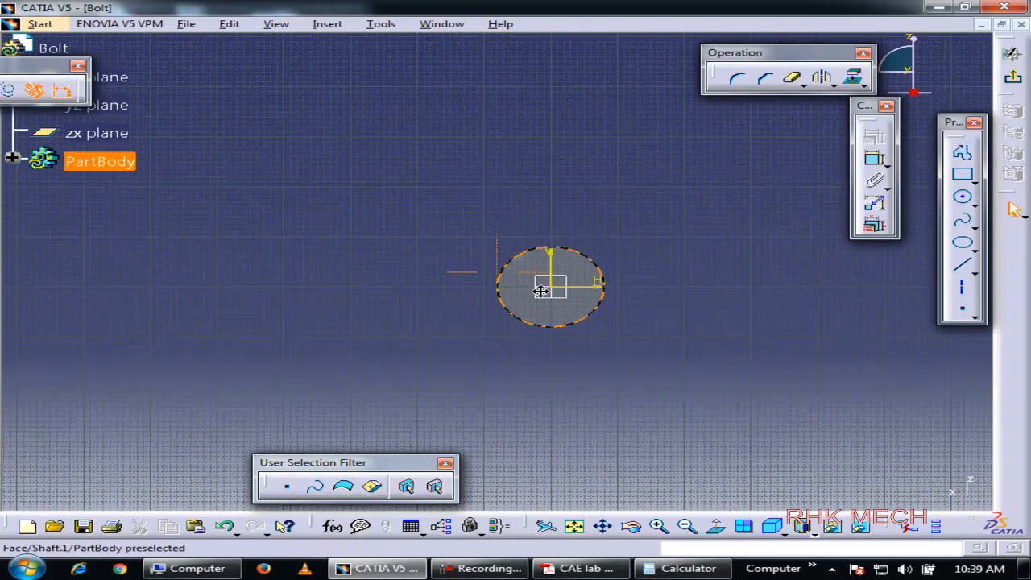
key(alt+Tab)
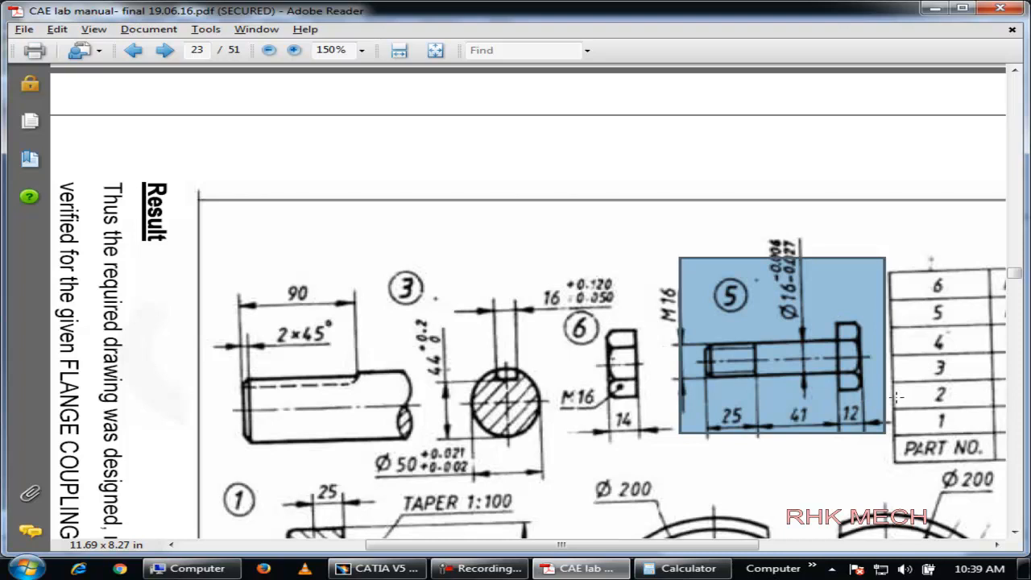
key(alt+Tab)
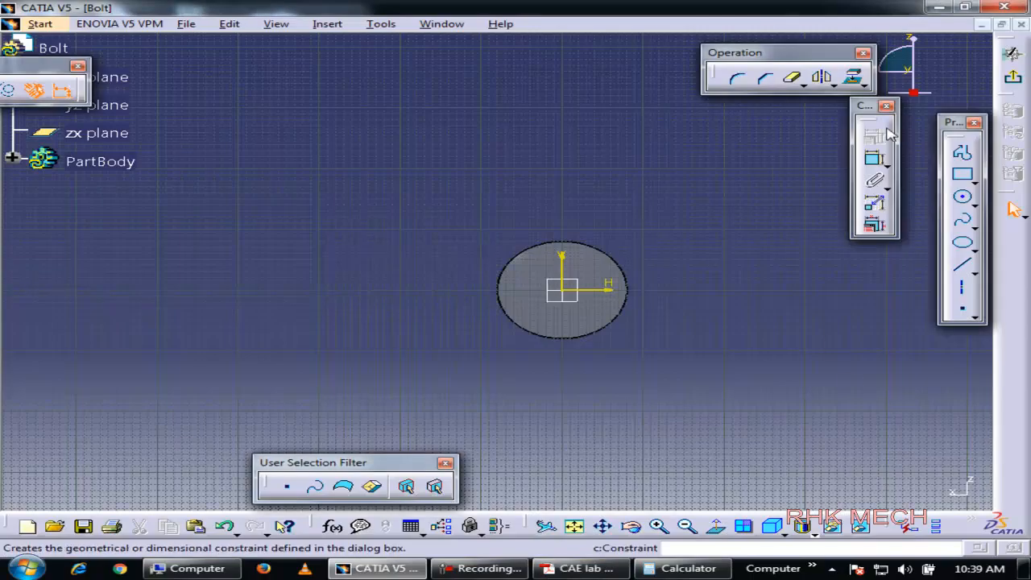
- Start the Hexagon tool and hide the floating hexagon centre coordinate fields
click(973, 182)
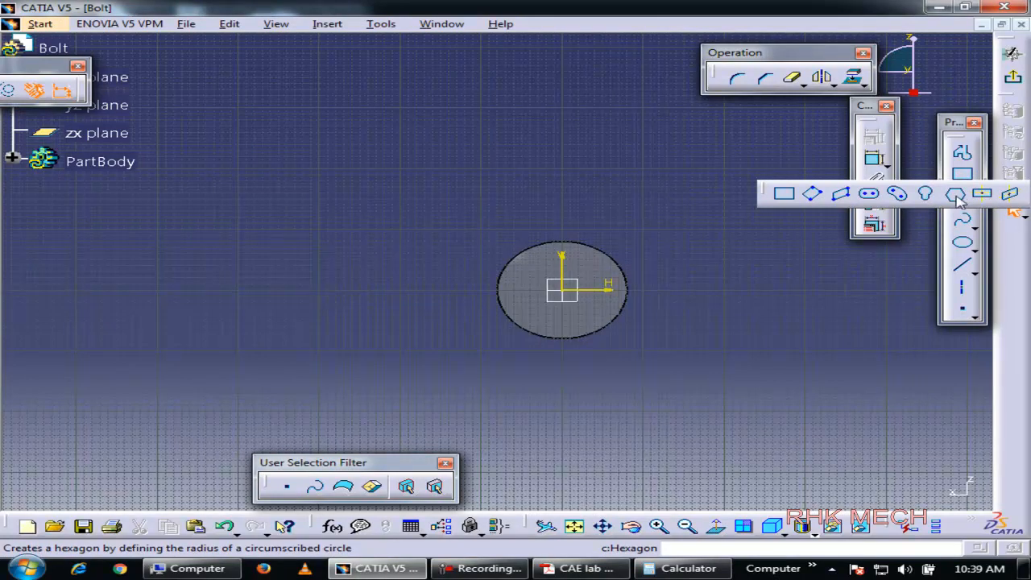
click(956, 195)
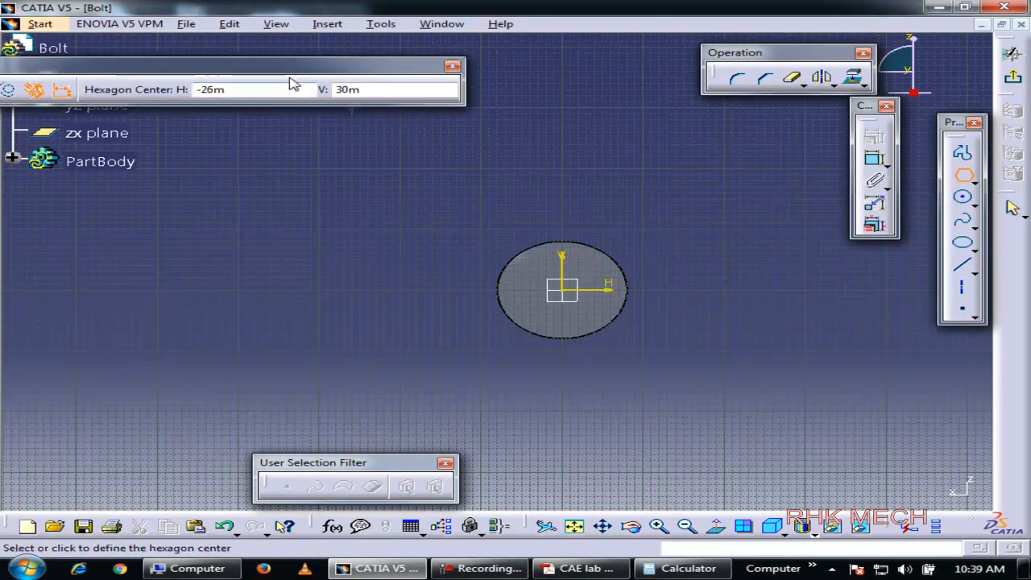
click(453, 66)
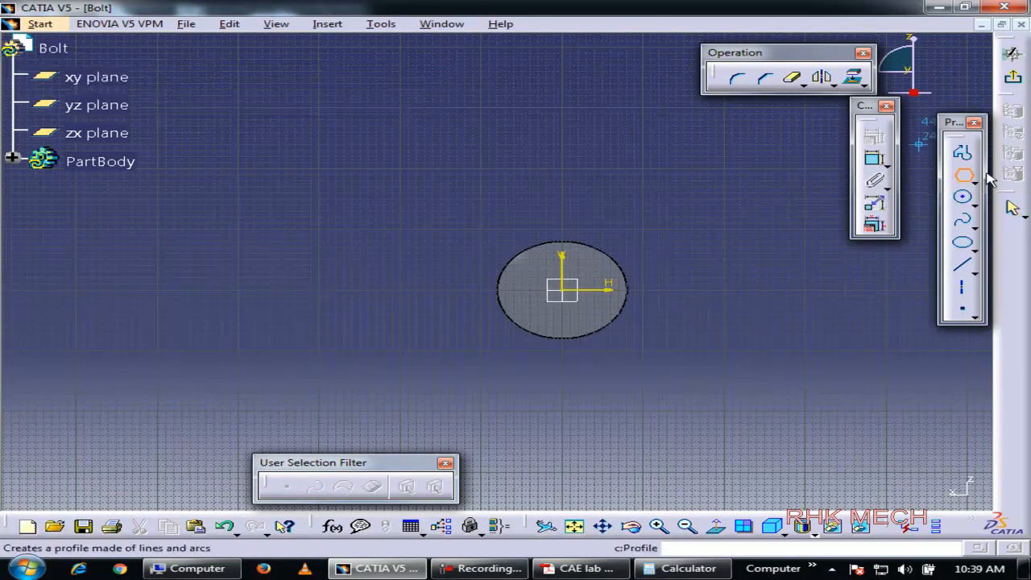
click(973, 182)
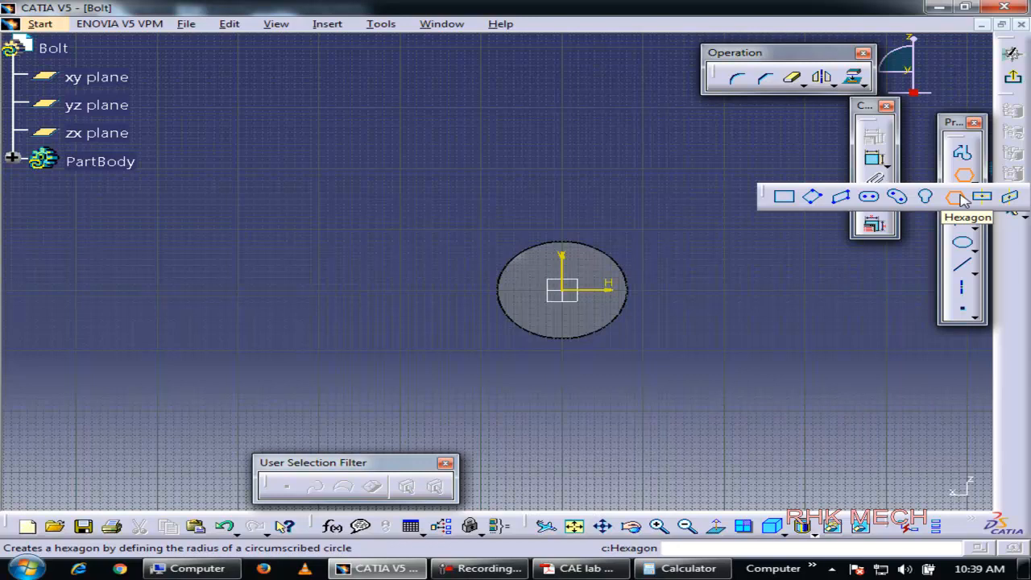
click(957, 203)
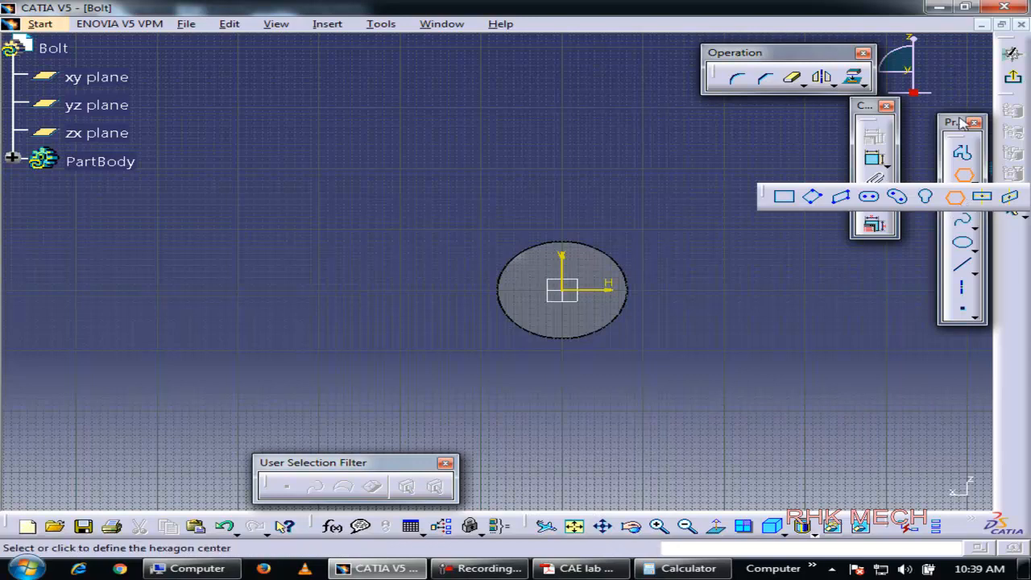
click(973, 203)
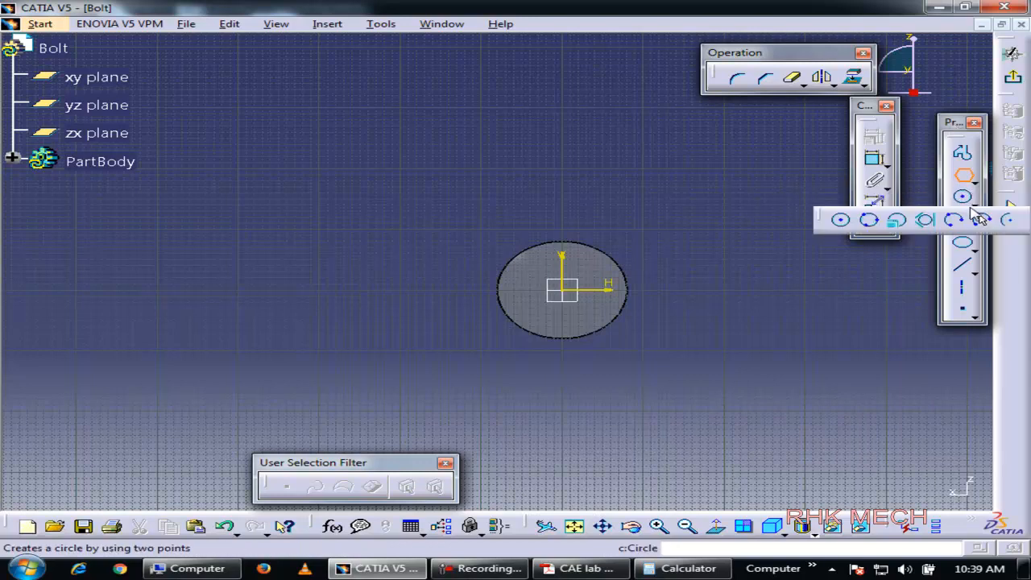
click(976, 252)
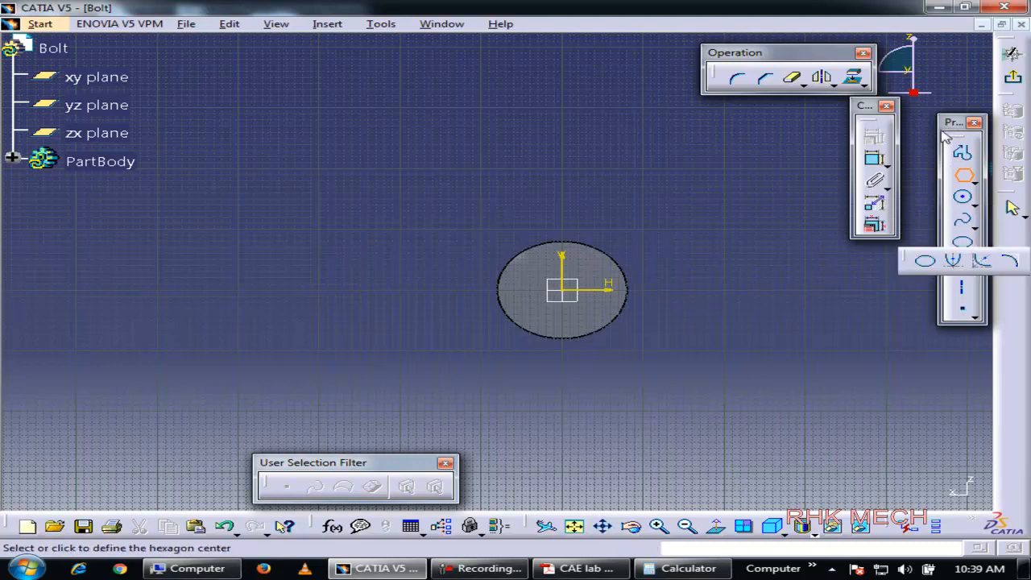
click(975, 230)
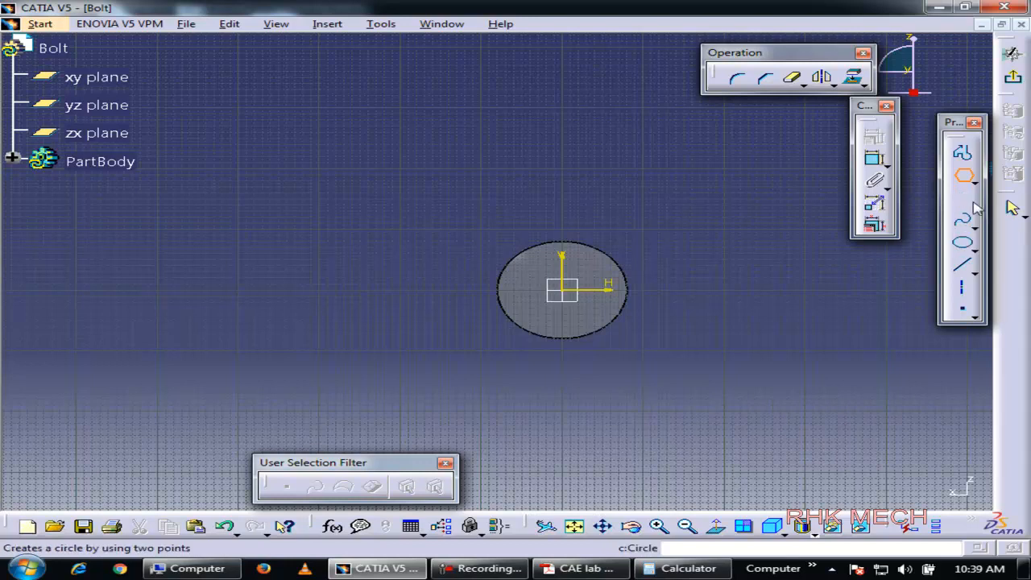
click(976, 205)
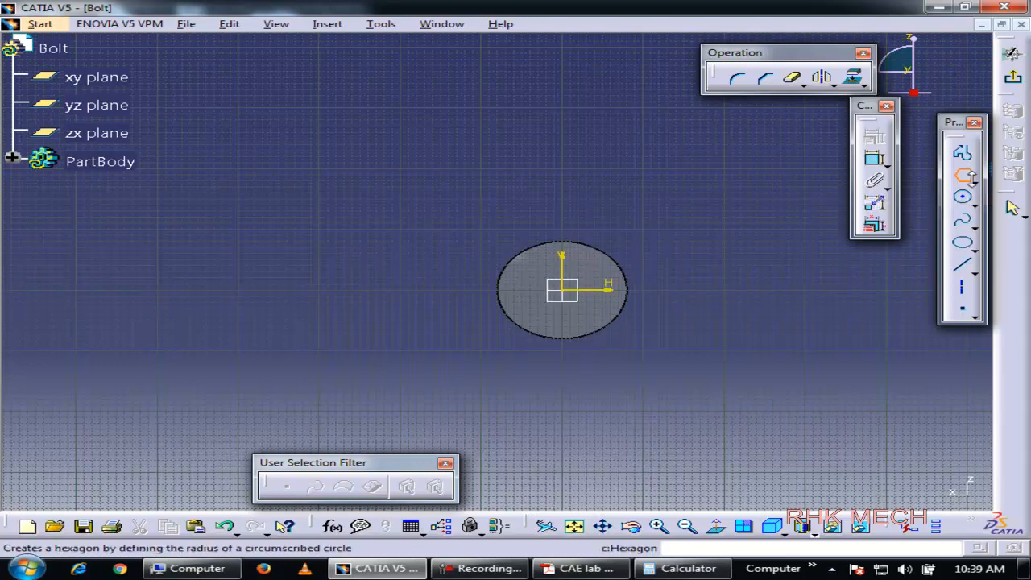
- Draw a hexagon centred on the sketch origin with its upper flat horizontal and 16 above the centre
click(975, 182)
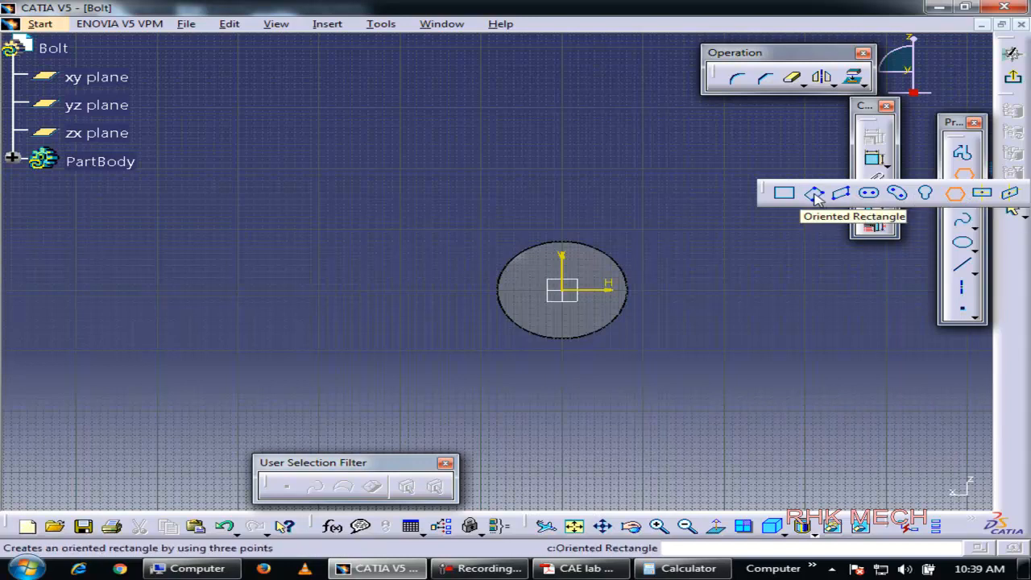
click(955, 193)
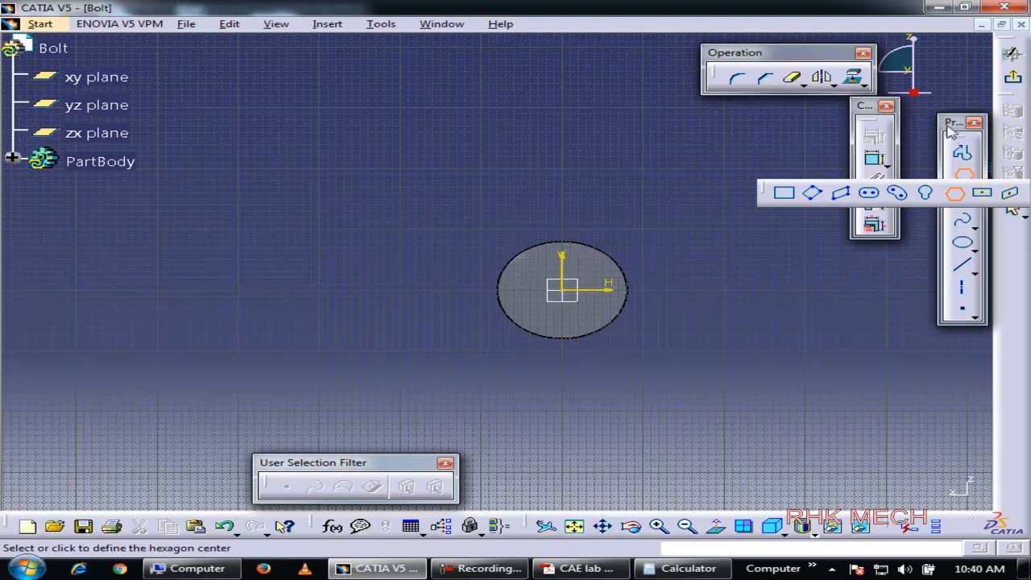
click(563, 290)
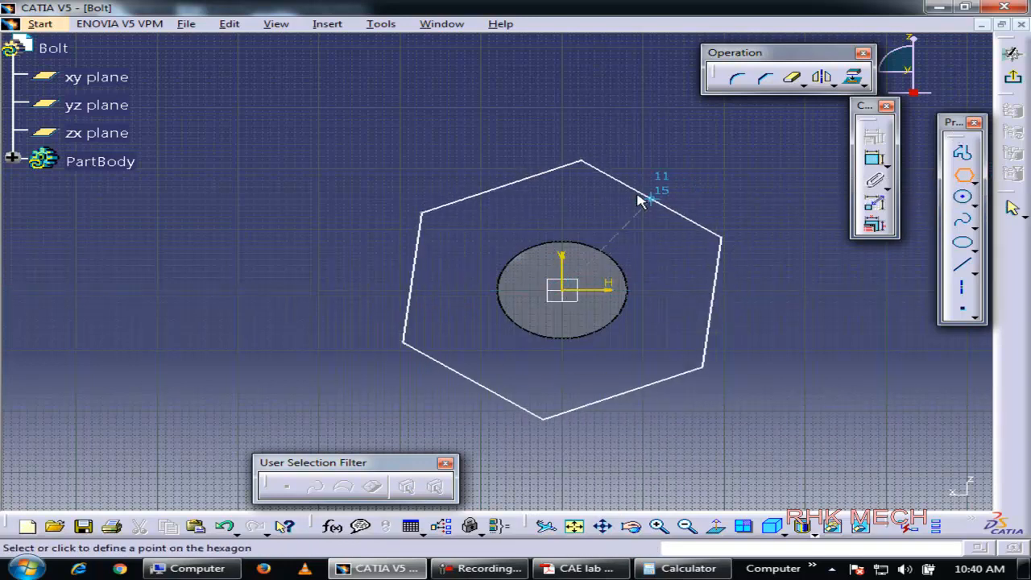
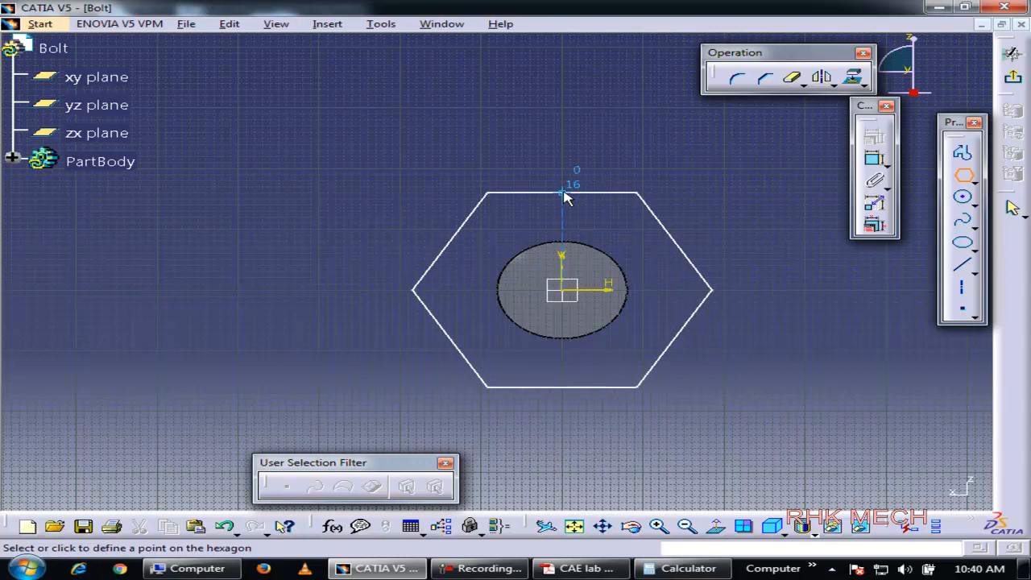
click(561, 192)
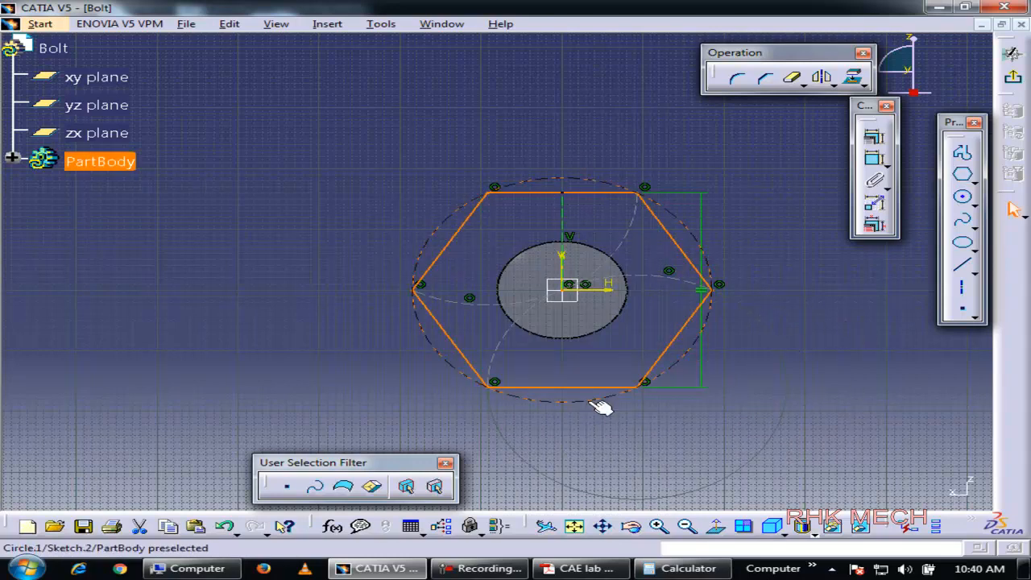
- Constrain the diameter of the circle circumscribing the bolt head hexagon and set it to 36
click(846, 357)
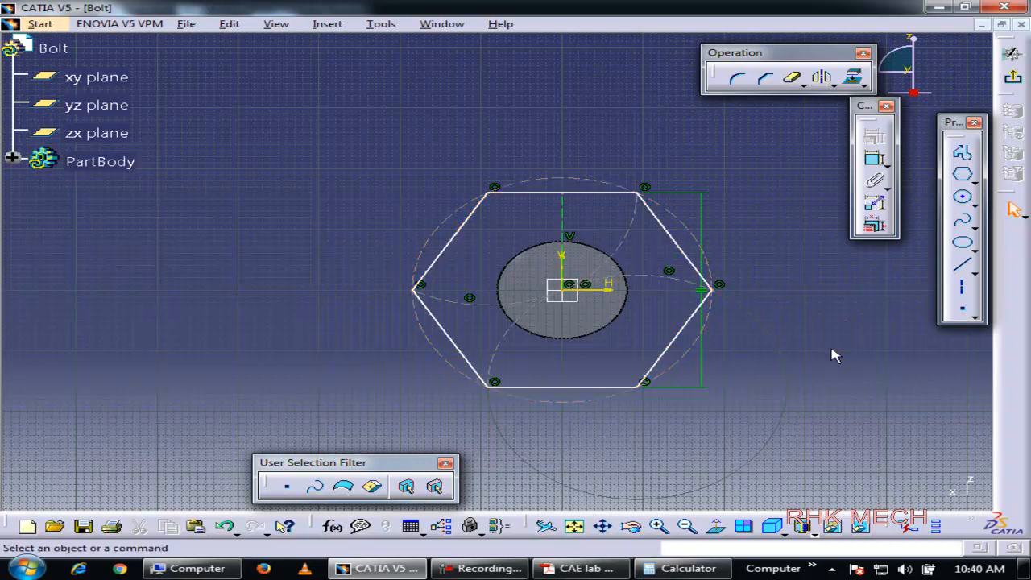
click(874, 137)
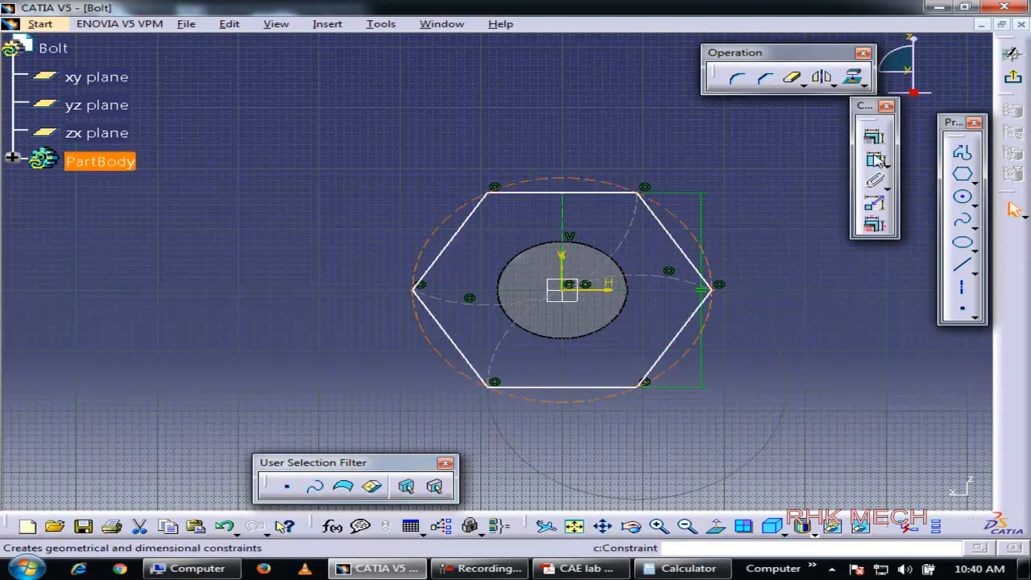
click(697, 241)
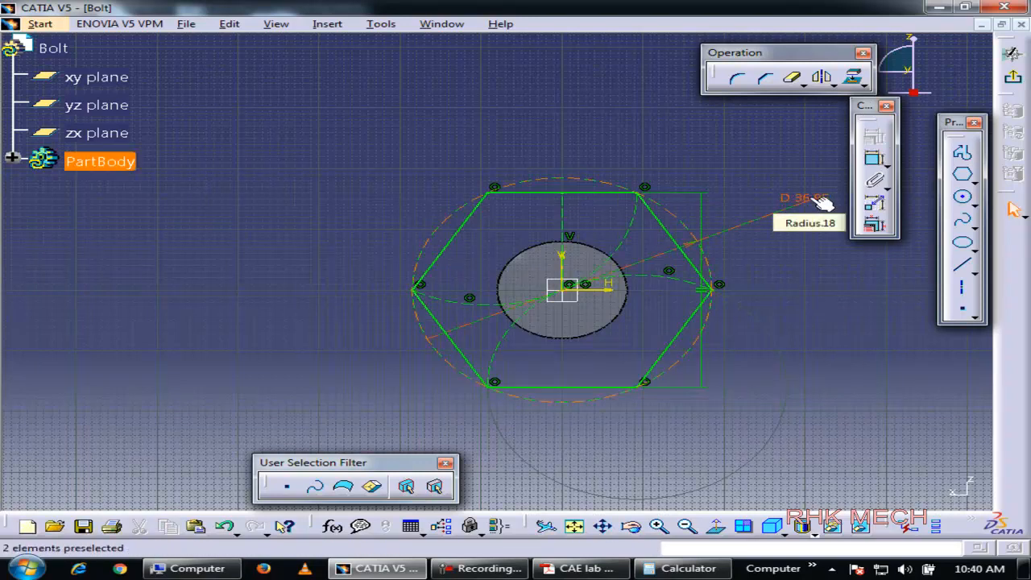
double_click(821, 201)
text(36)
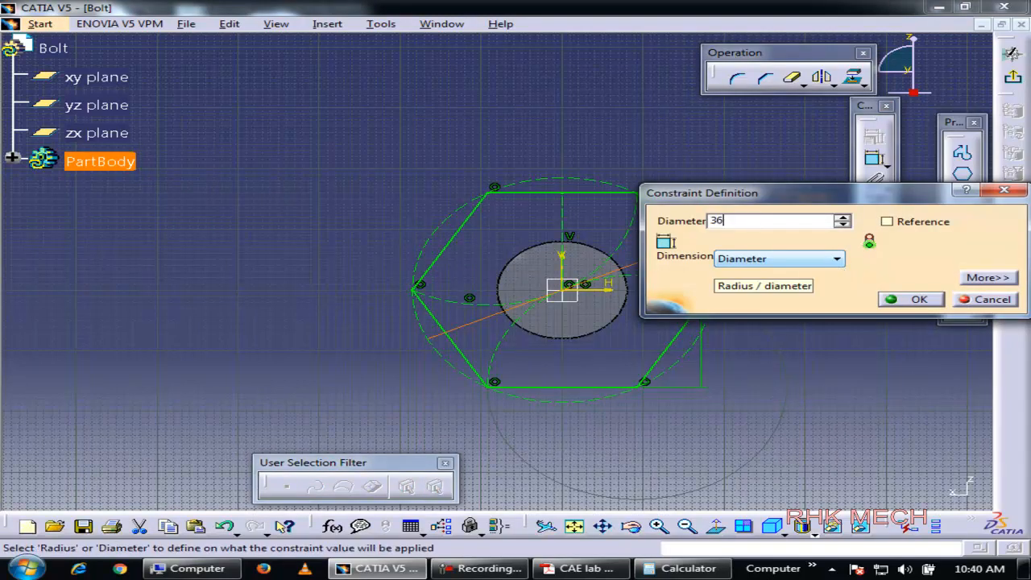
key(Return)
click(868, 377)
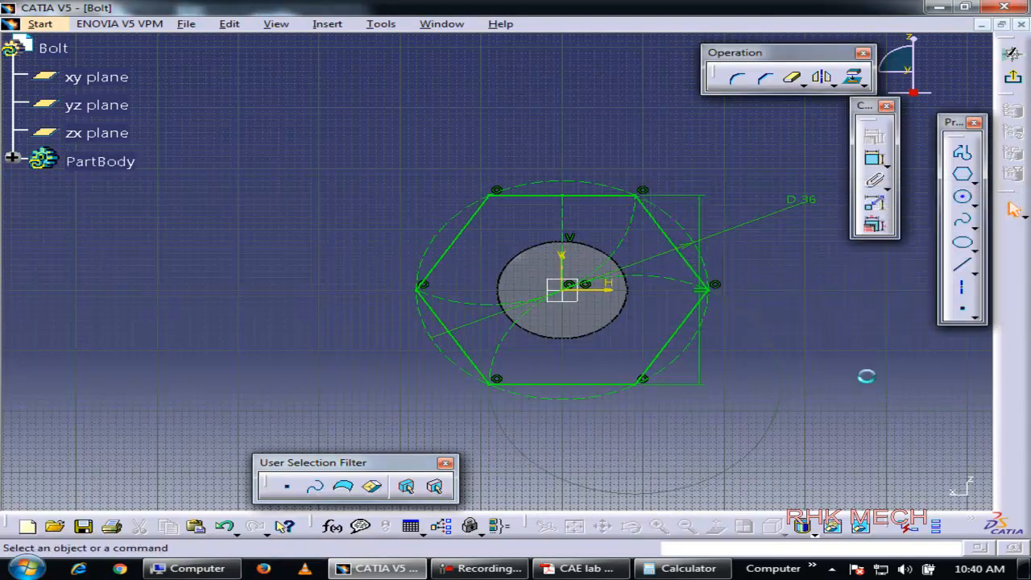
- Exit the sketch and pad the hexagon to a length of 14 to form the bolt head, consulting the PDF drawing
click(1013, 77)
click(600, 73)
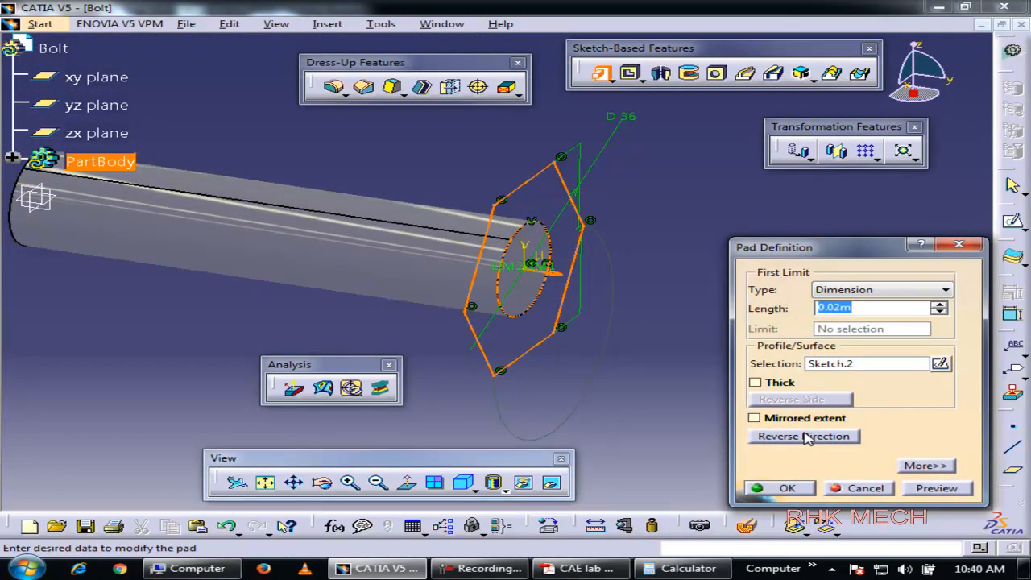
double_click(887, 308)
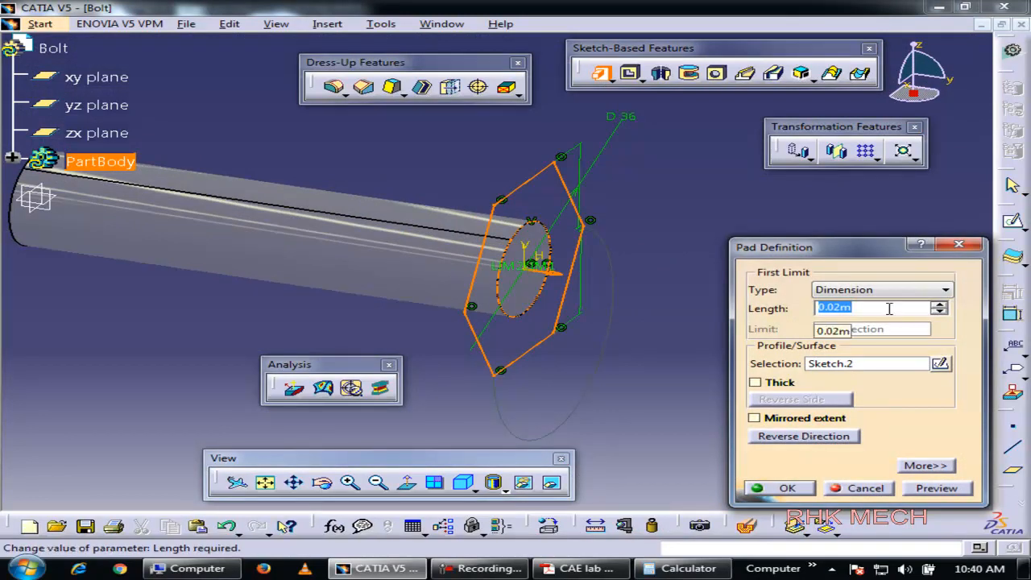
key(alt+Tab)
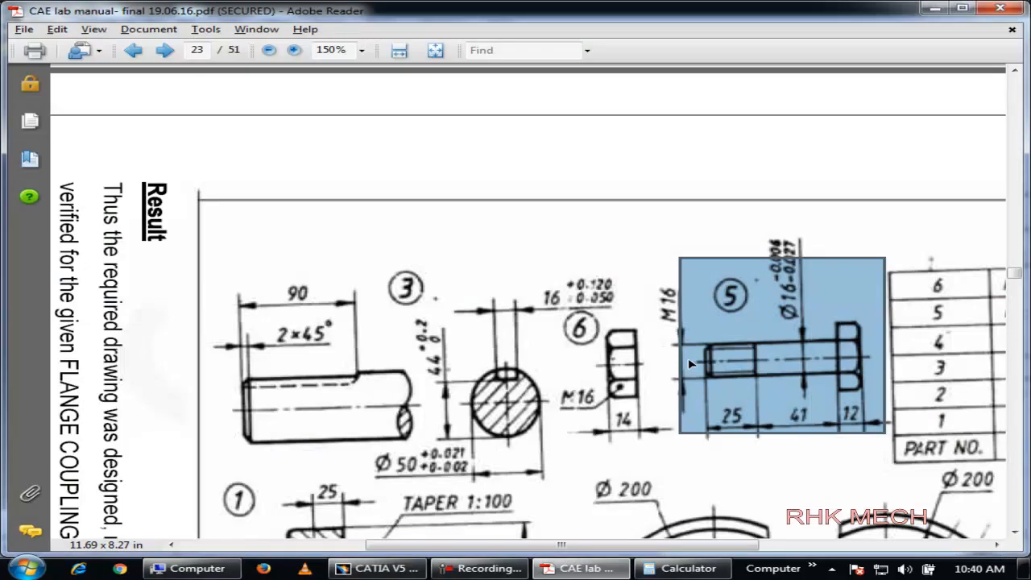
key(alt+Tab)
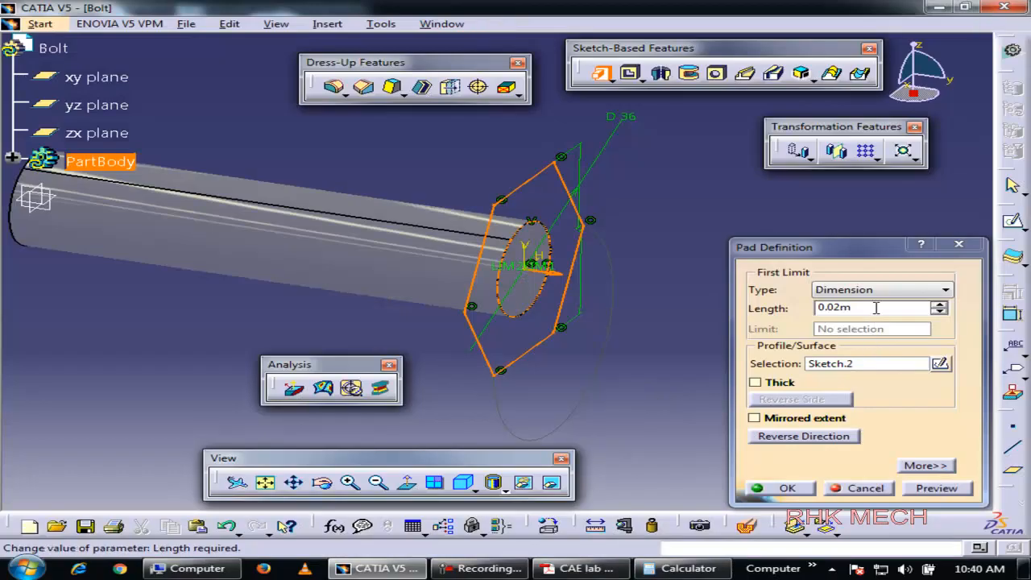
double_click(876, 308)
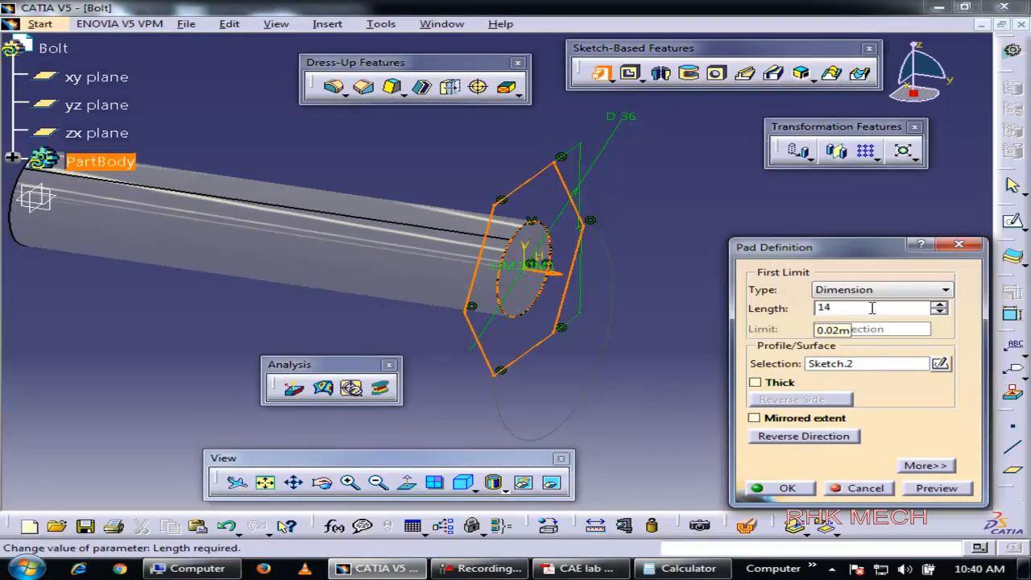
text(14)
click(798, 487)
- Recheck the bolt head in the PDF drawing, review the pad's sketch and set the pad length to 12
key(alt+Tab)
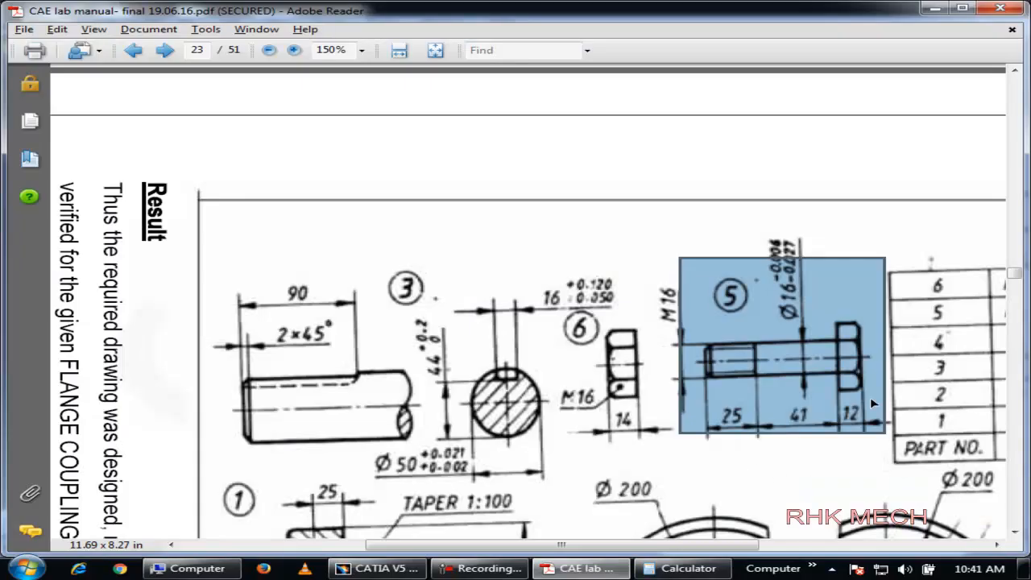
key(alt+Tab)
double_click(635, 286)
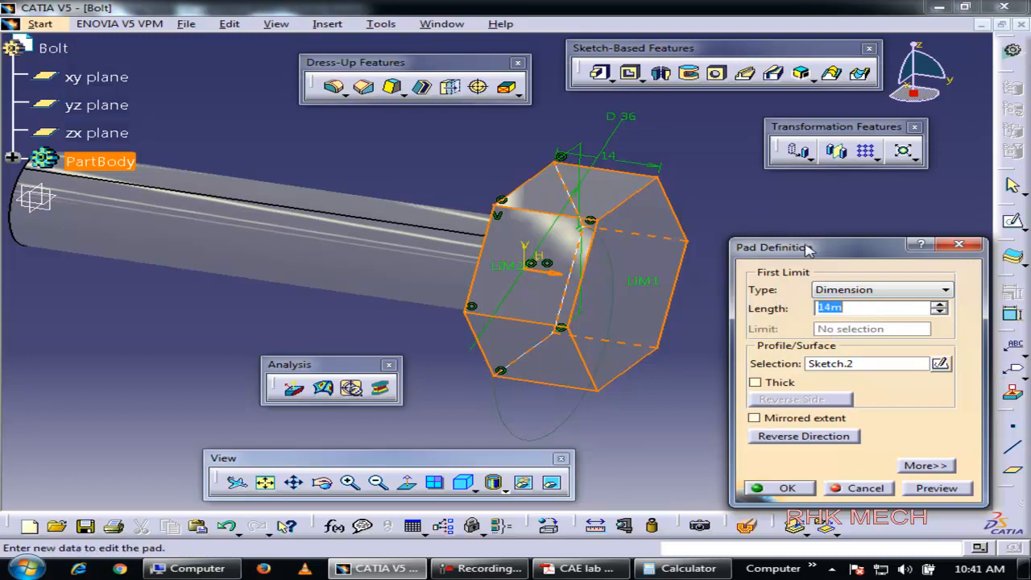
click(943, 366)
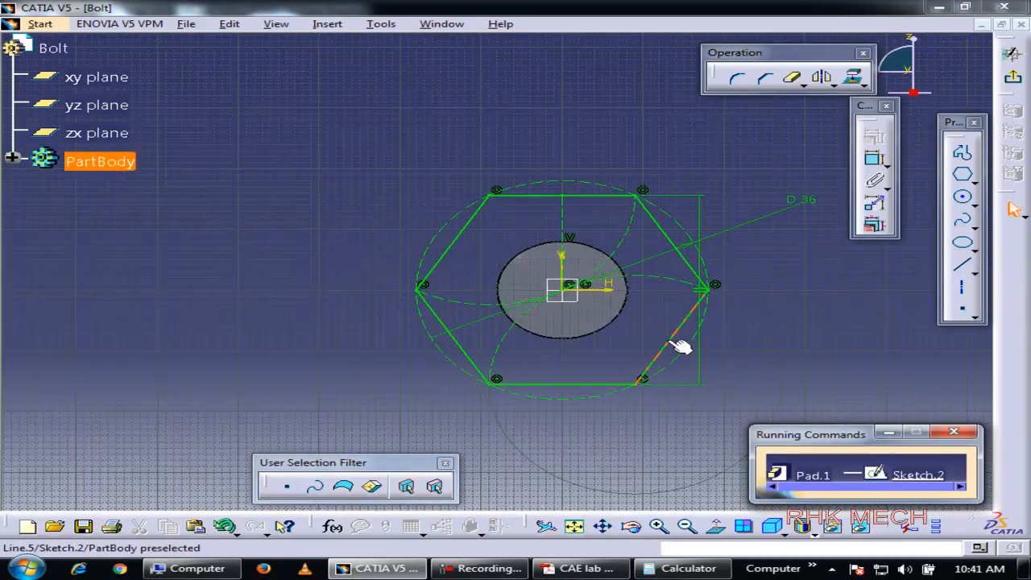
click(1014, 72)
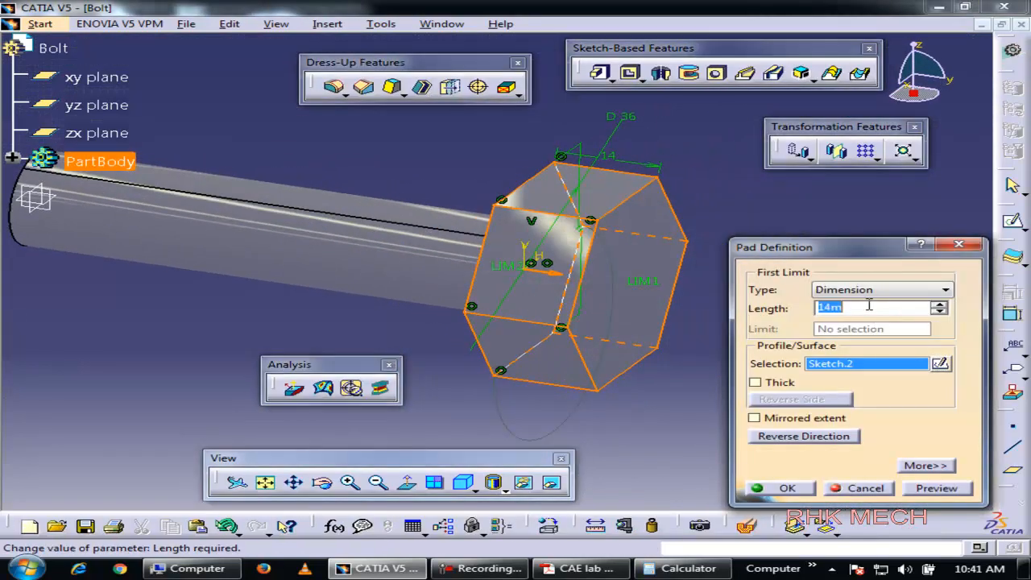
click(780, 488)
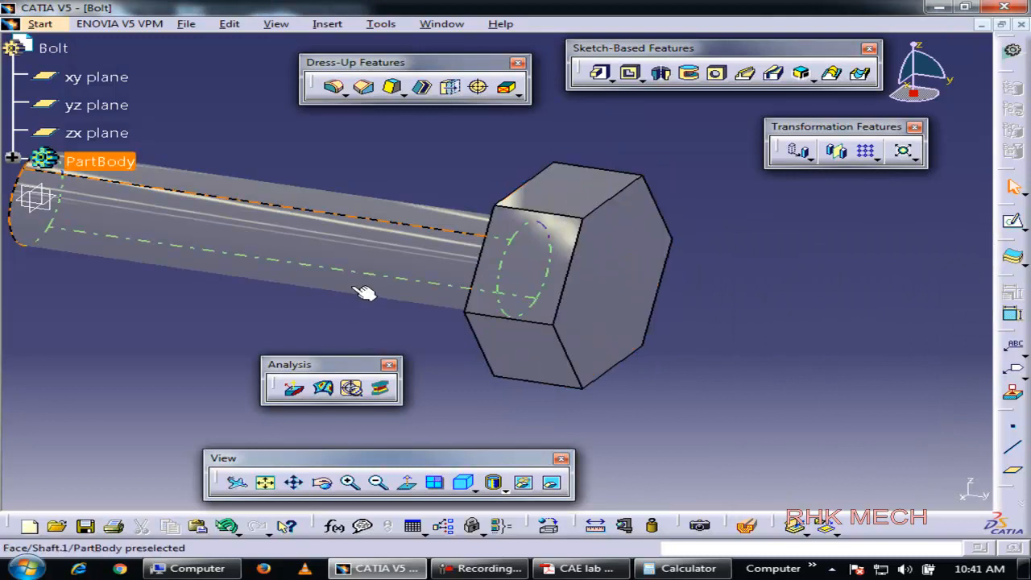
- Close the bolt part and save it as Bolt in the Flange folder
middle_drag(155, 226, 170, 268)
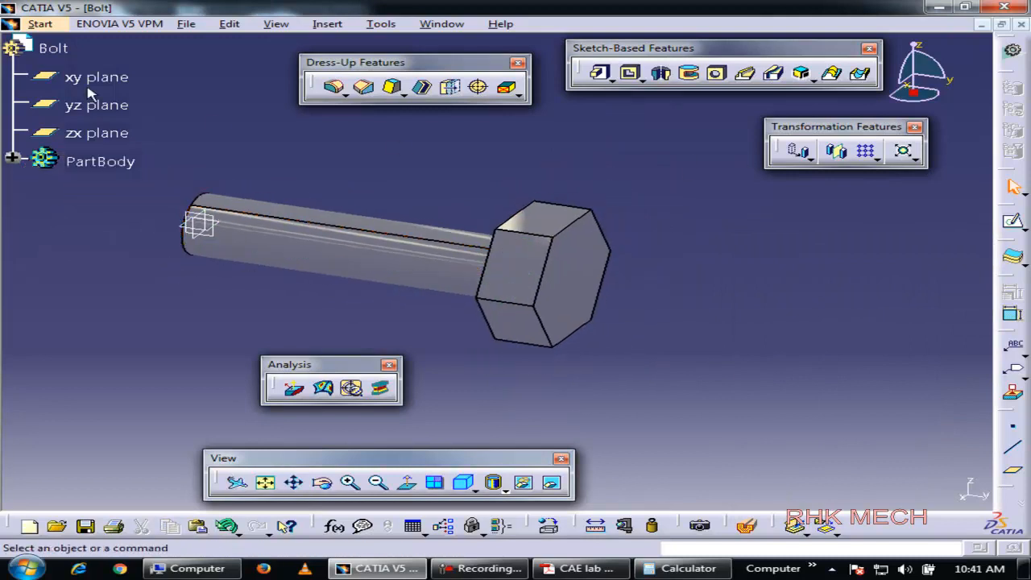
click(1022, 25)
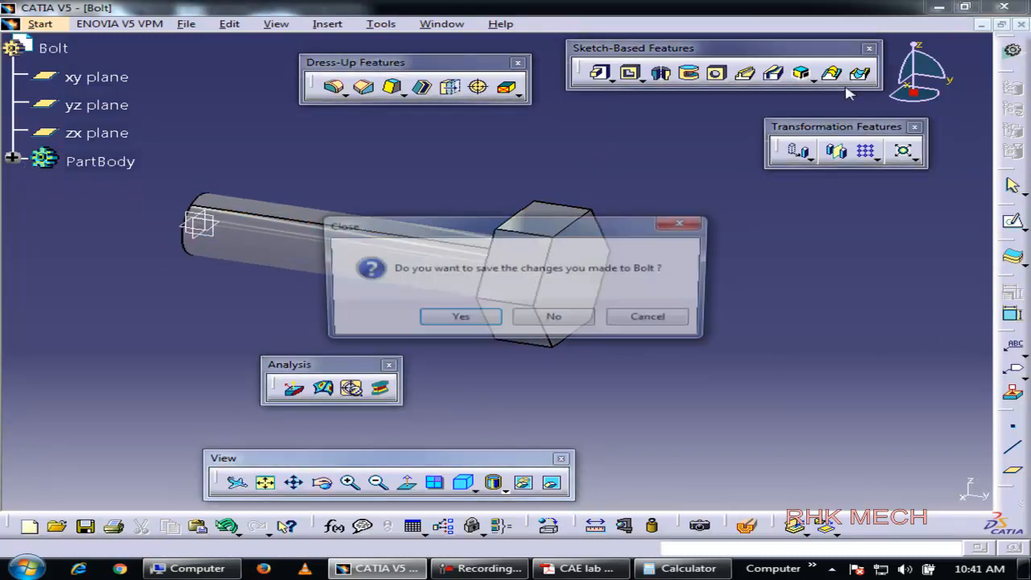
click(456, 319)
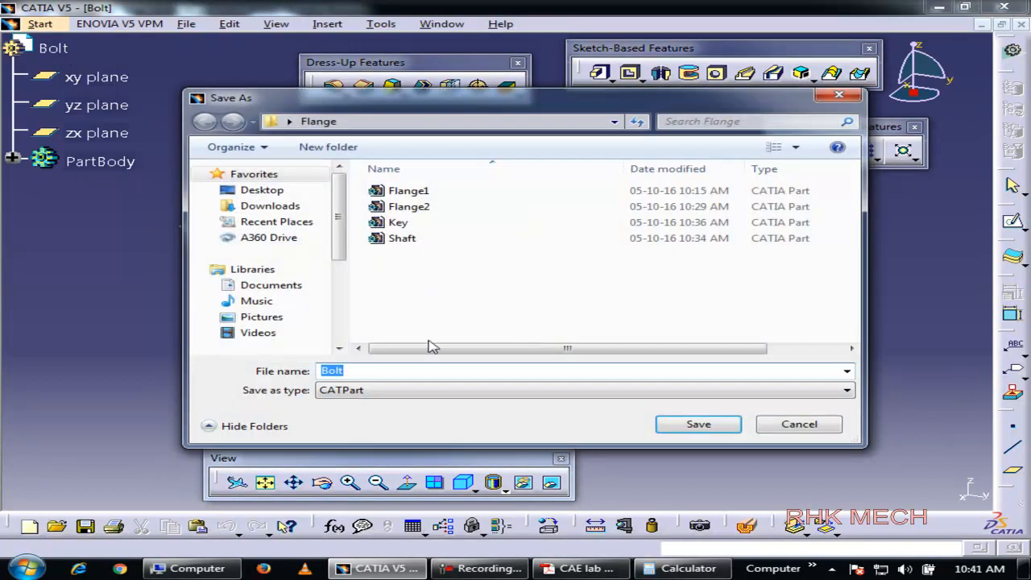
click(669, 424)
- Create a new part named Nut with hybrid design enabled
click(21, 25)
mouse_move(162, 29)
click(191, 42)
click(824, 420)
scroll(823, 431, down, 1)
key(p)
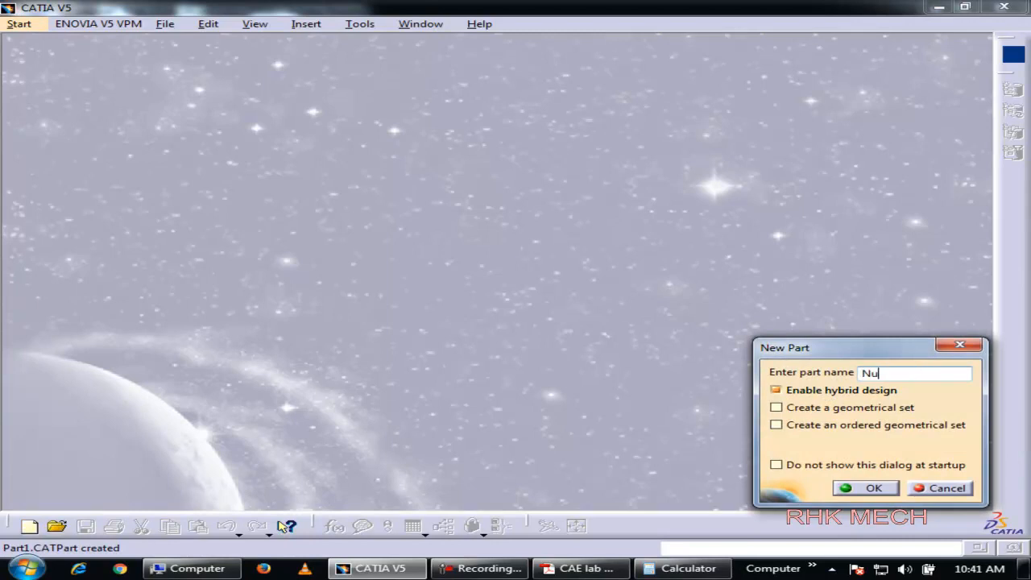
text(Nut)
click(870, 487)
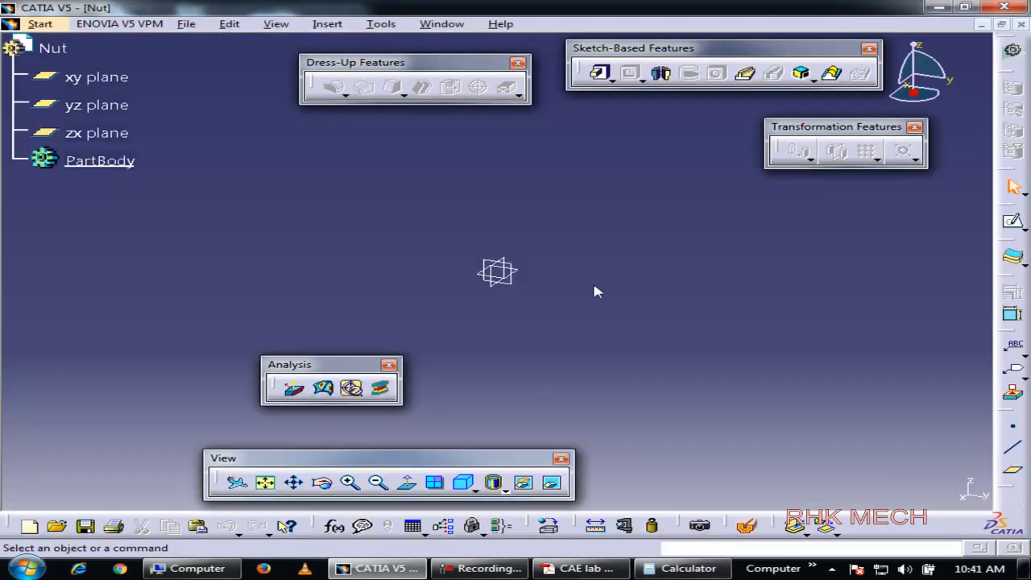
- Check nut part 6 in the PDF drawing and open a sketch on the yz plane
click(522, 271)
key(alt+Tab)
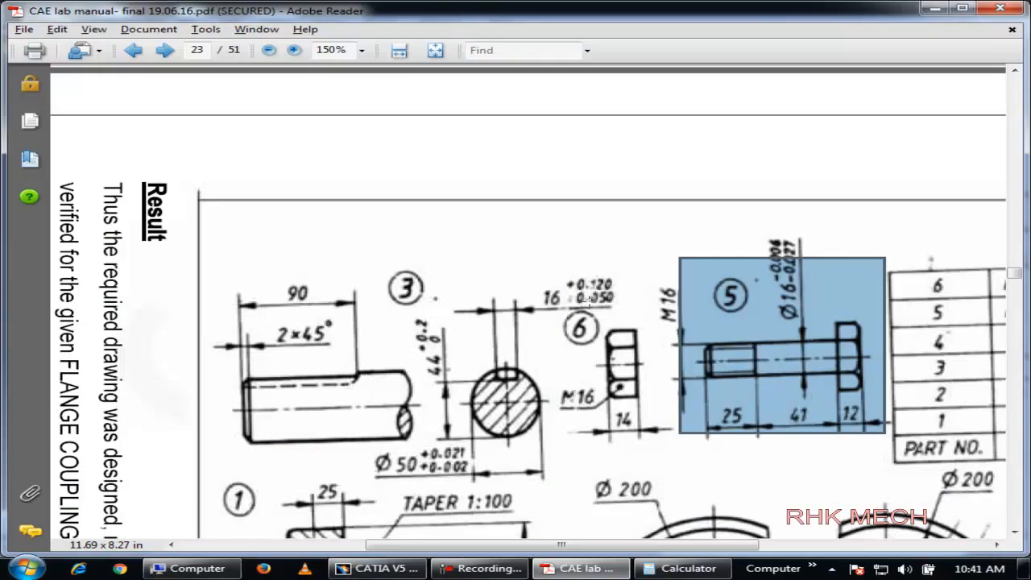
key(alt+Tab)
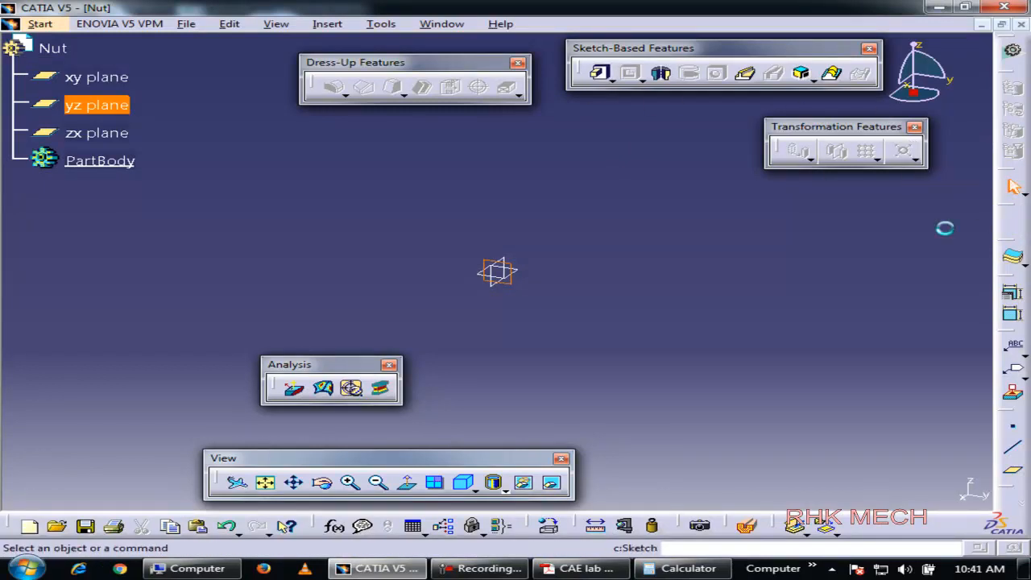
click(1012, 222)
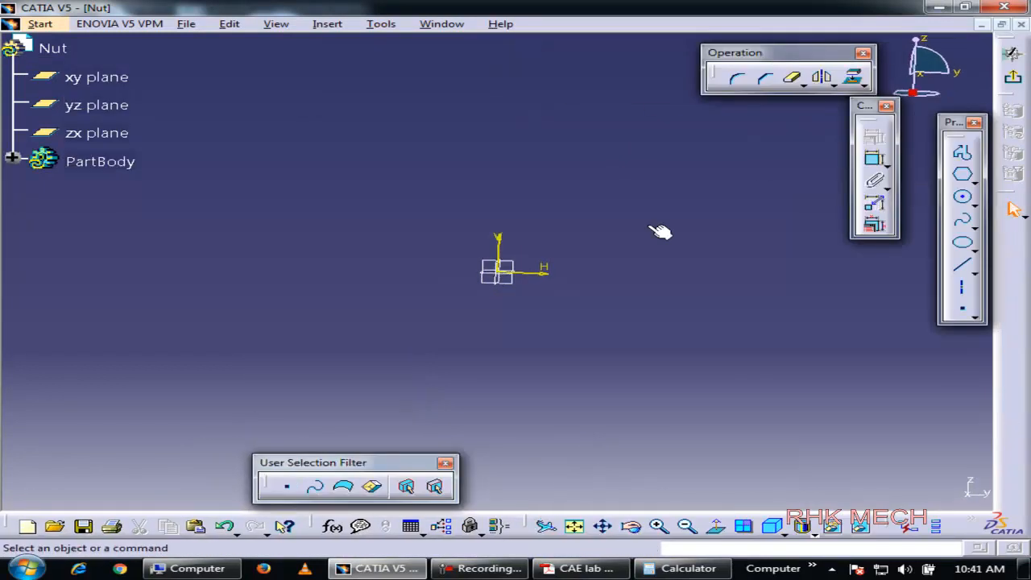
- Start a hexagon centred on the sketch origin and display the Sketch tools value fields
click(962, 174)
click(508, 271)
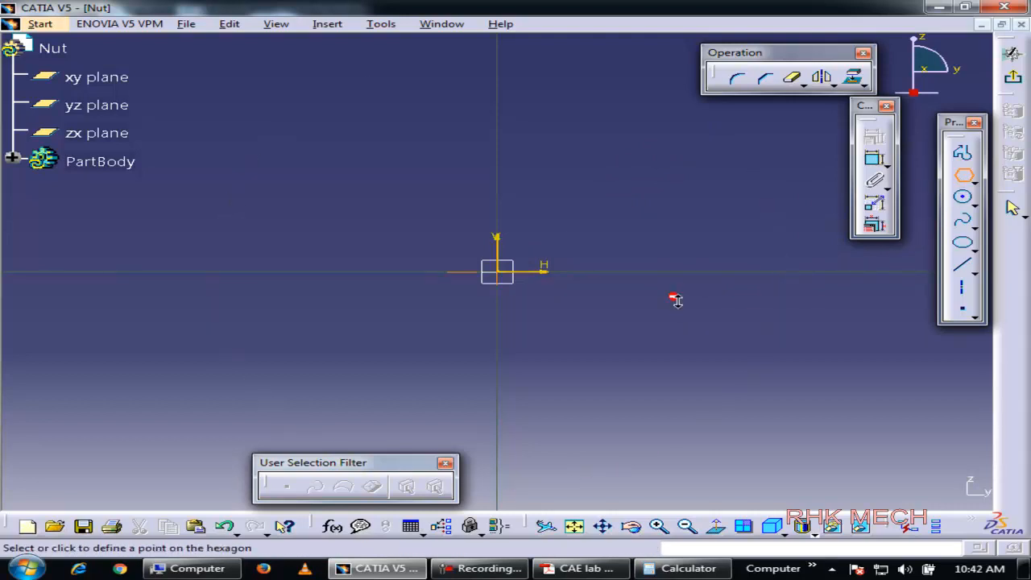
right_click(1007, 372)
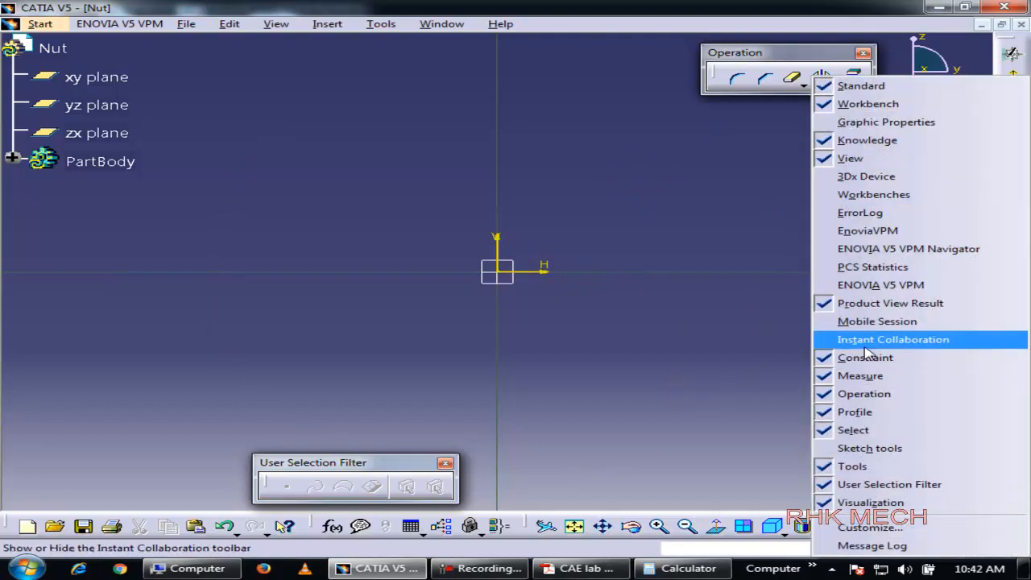
click(870, 448)
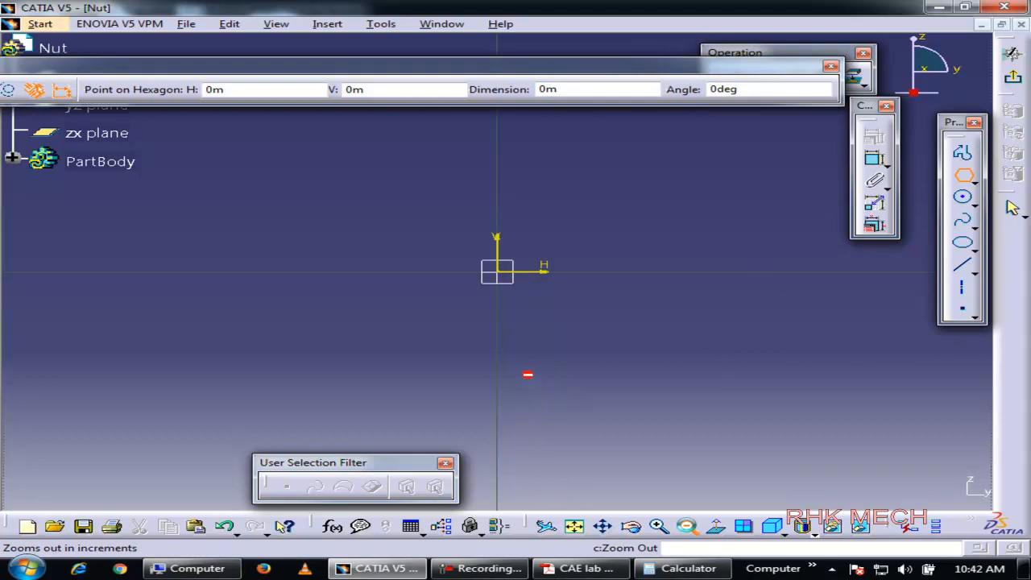
- Complete the nut hexagon with its upper flat horizontal and 5 m above the centre
click(689, 529)
click(688, 529)
middle_drag(607, 294, 596, 428)
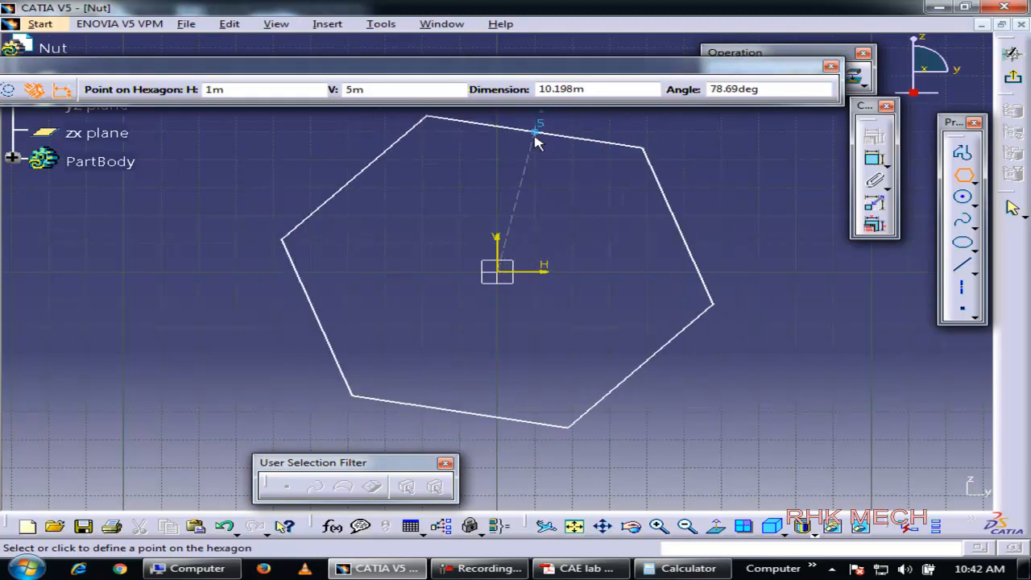
click(493, 129)
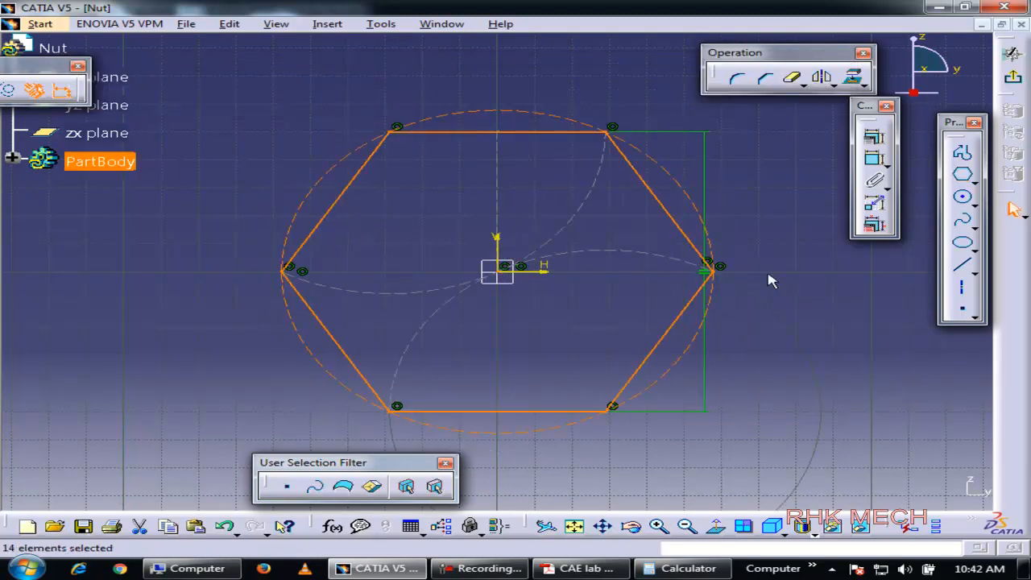
click(801, 322)
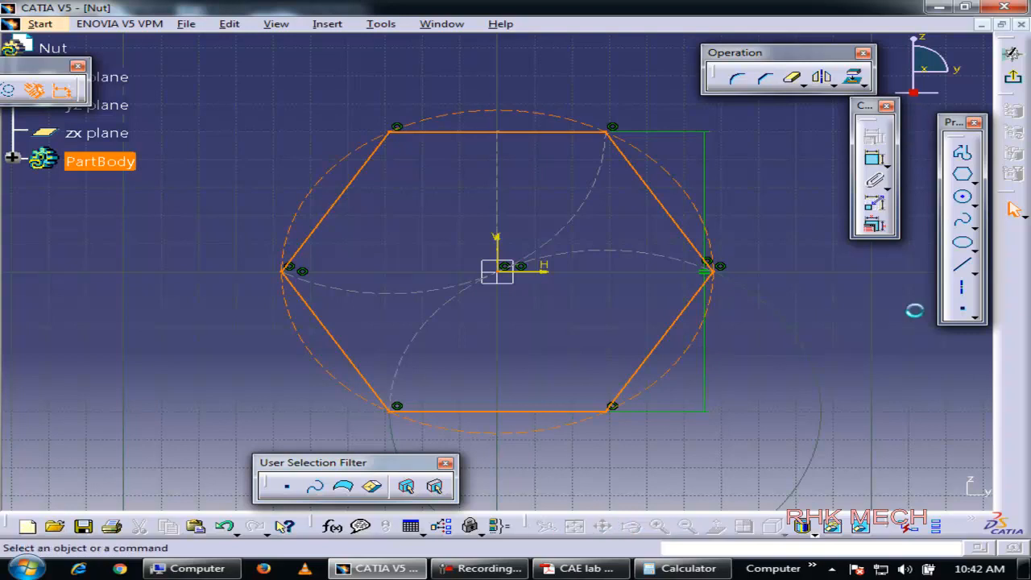
- Dimension the diameter of the nut hexagon's circumscribed circle
click(696, 352)
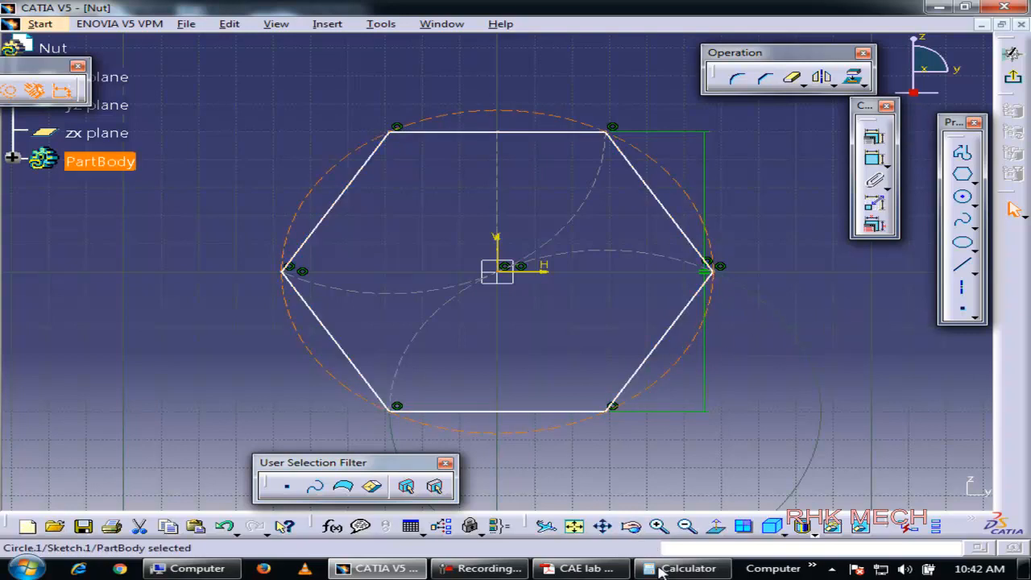
click(482, 568)
click(674, 399)
click(874, 159)
click(846, 314)
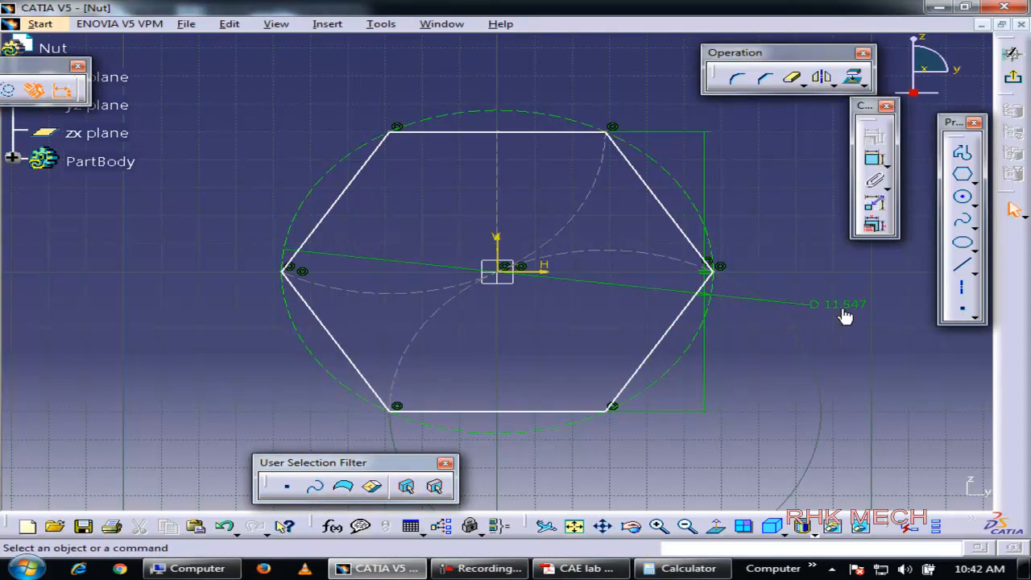
- Consult the nut in the PDF drawing and set the circumscribed circle's diameter to 36
double_click(842, 307)
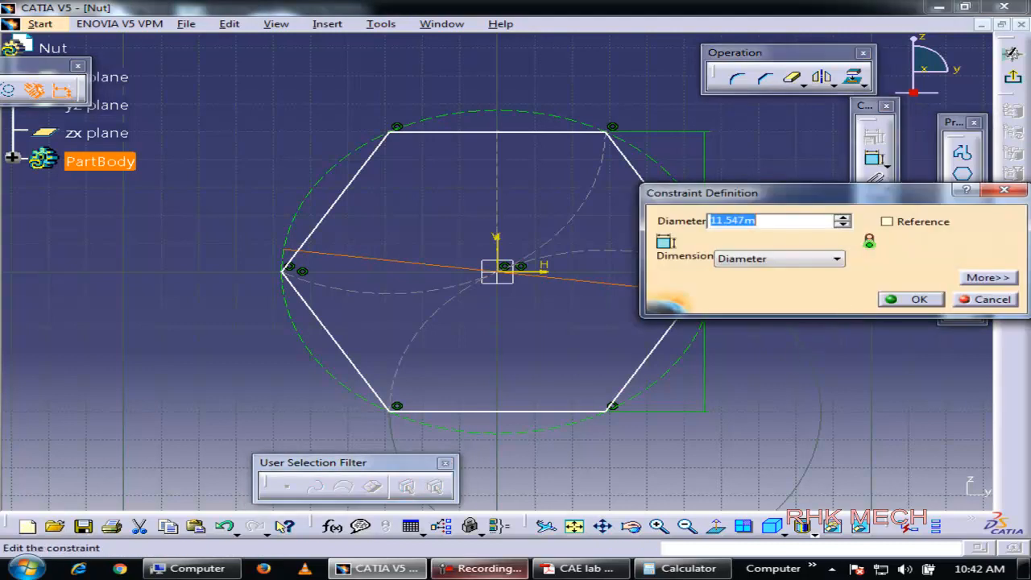
click(588, 569)
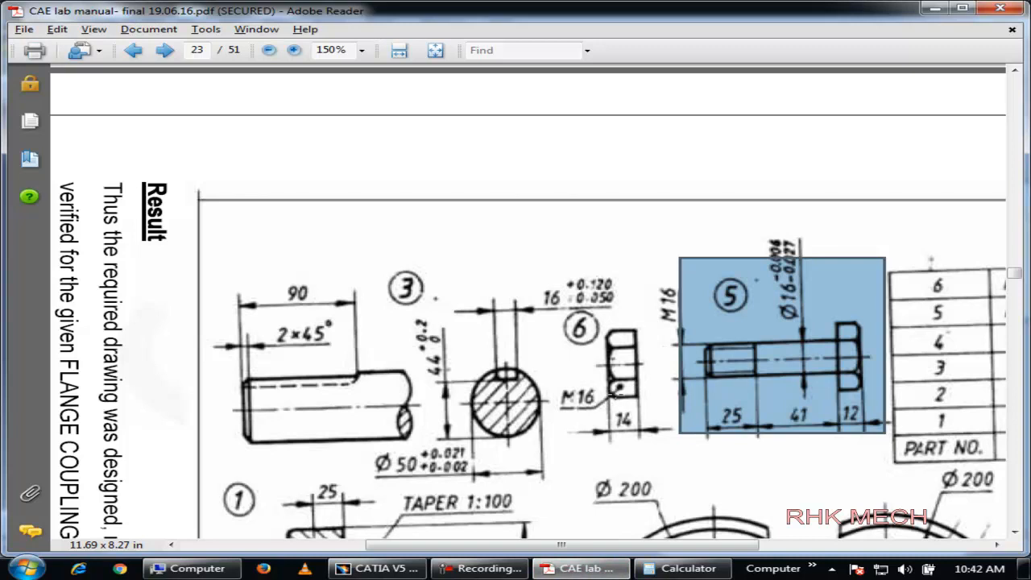
click(594, 569)
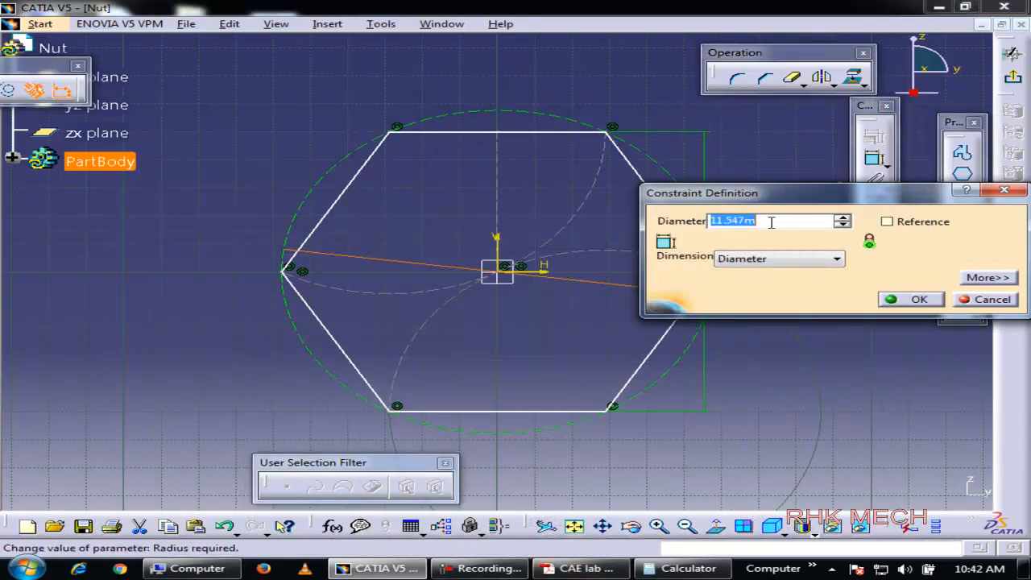
text(30mm)
key(Return)
mouse_move(683, 286)
middle_down()
mouse_move(679, 279)
mouse_move(665, 395)
mouse_move(675, 400)
middle_up()
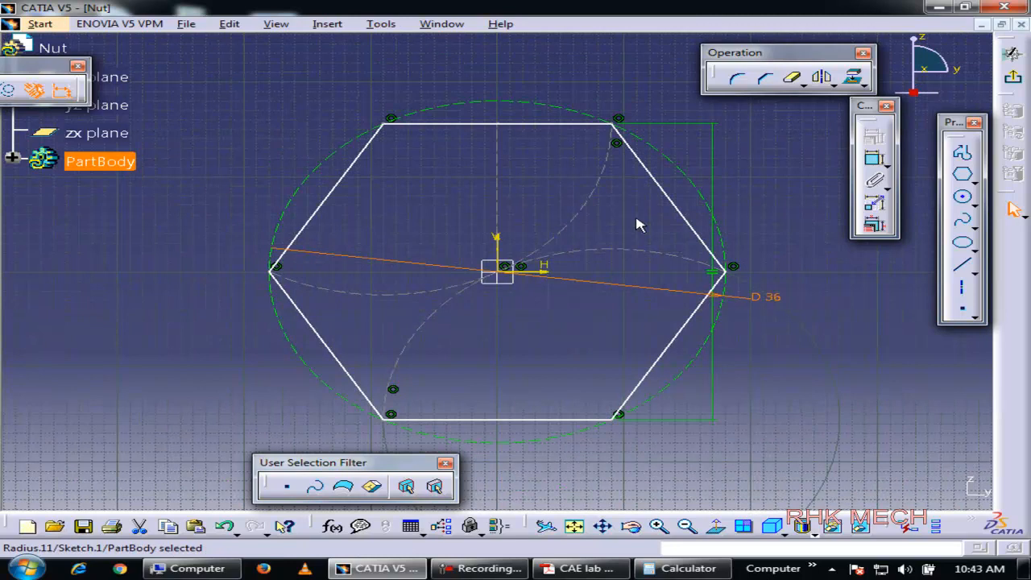
- Leave the hexagon sketch and extrude it into a pad with a length of 14 m
click(820, 196)
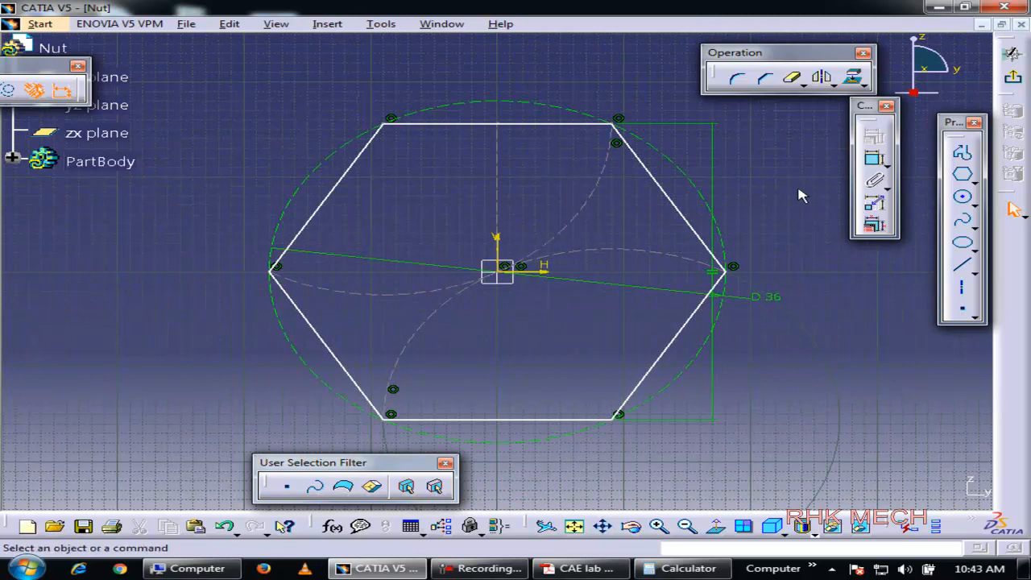
click(1017, 78)
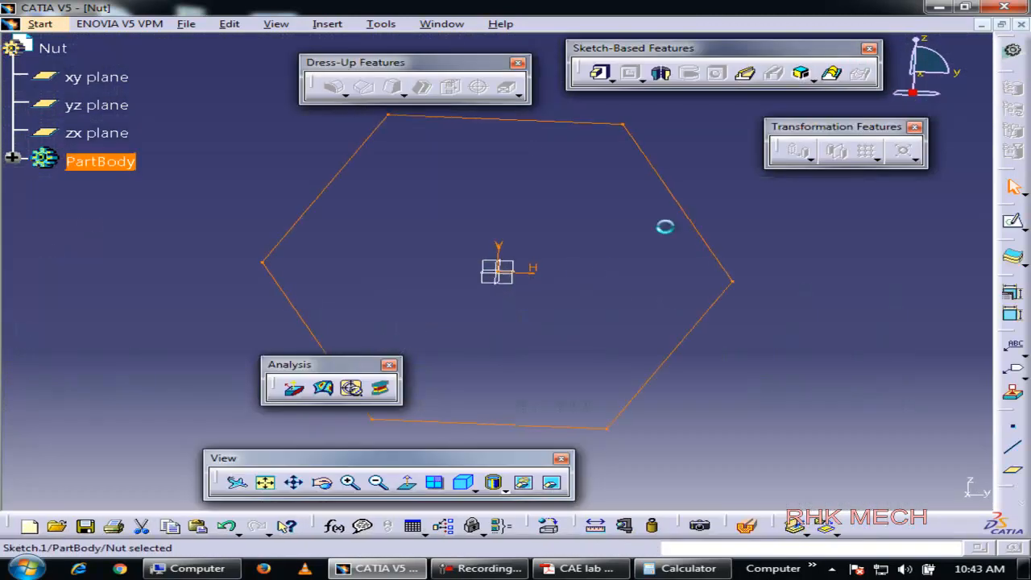
click(602, 75)
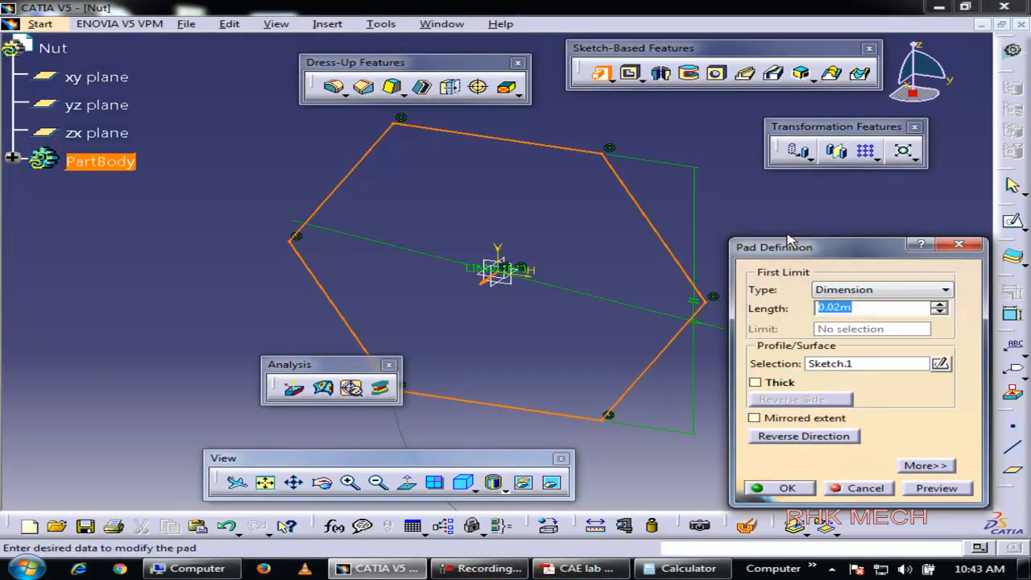
click(476, 568)
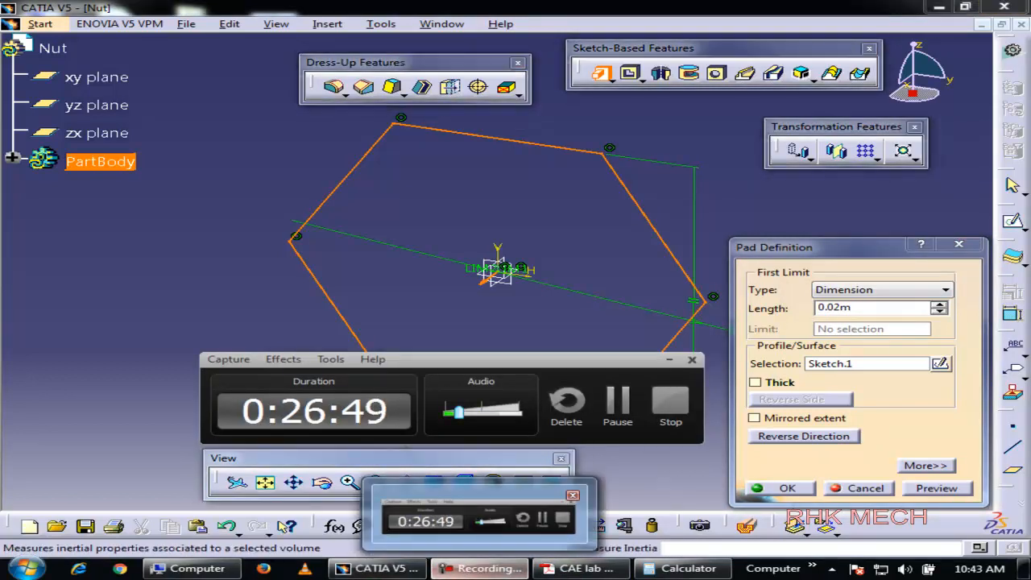
click(483, 568)
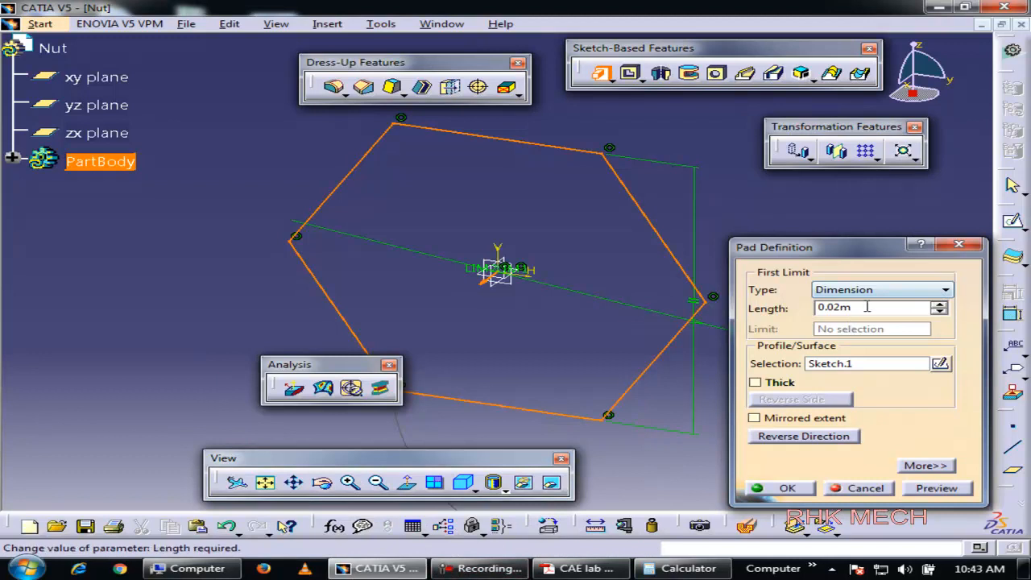
click(863, 308)
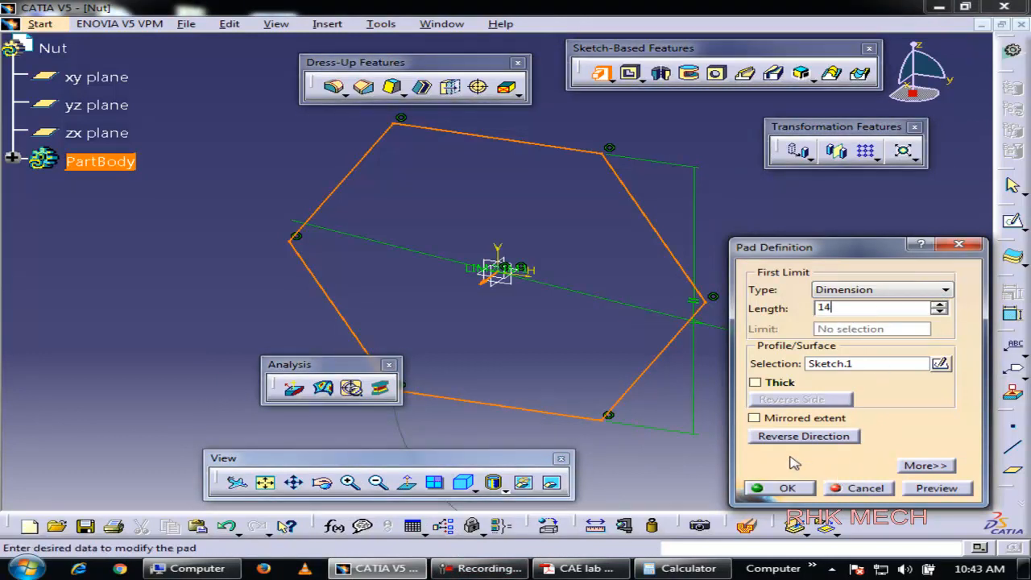
click(780, 491)
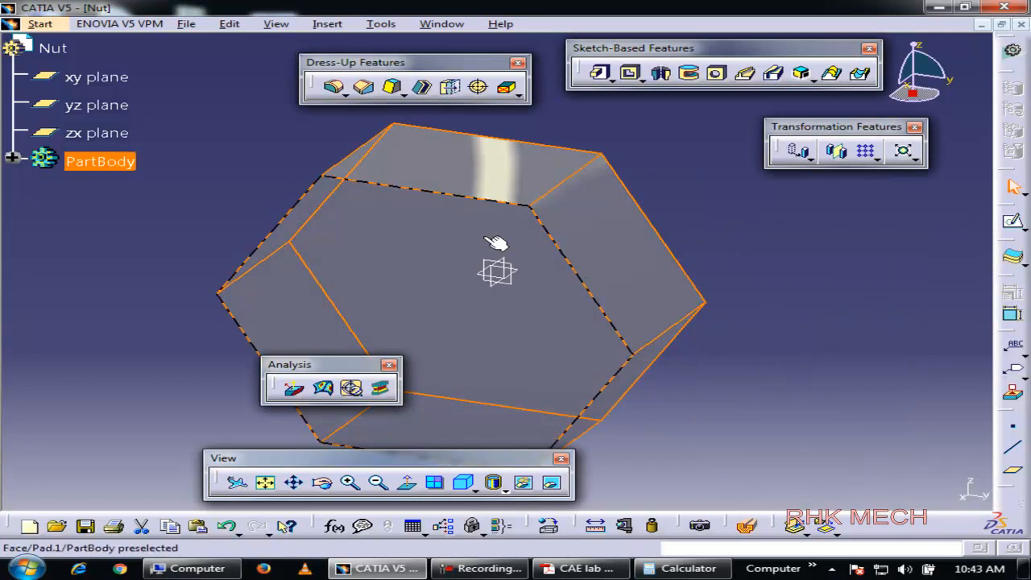
click(425, 281)
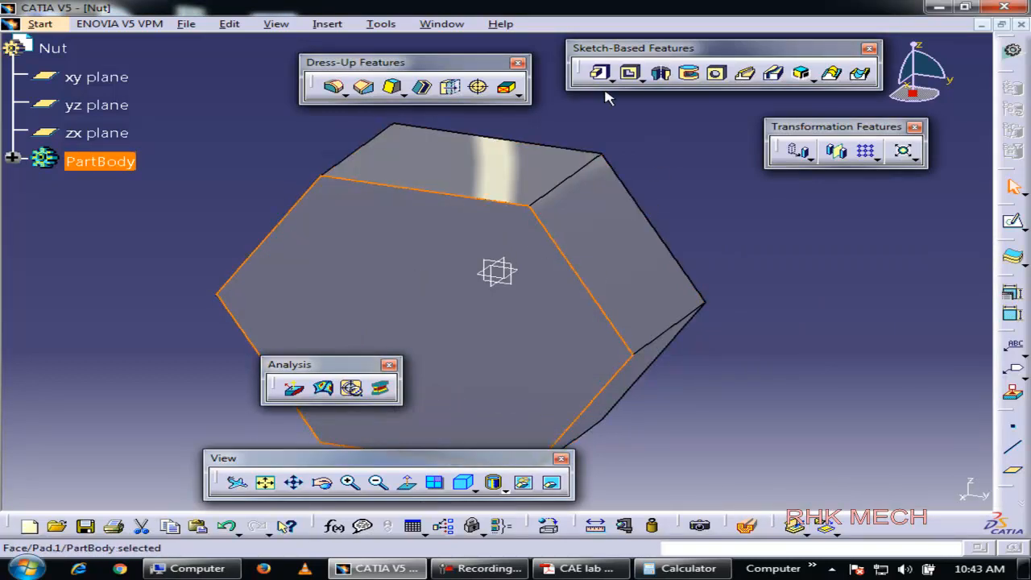
click(717, 73)
click(870, 361)
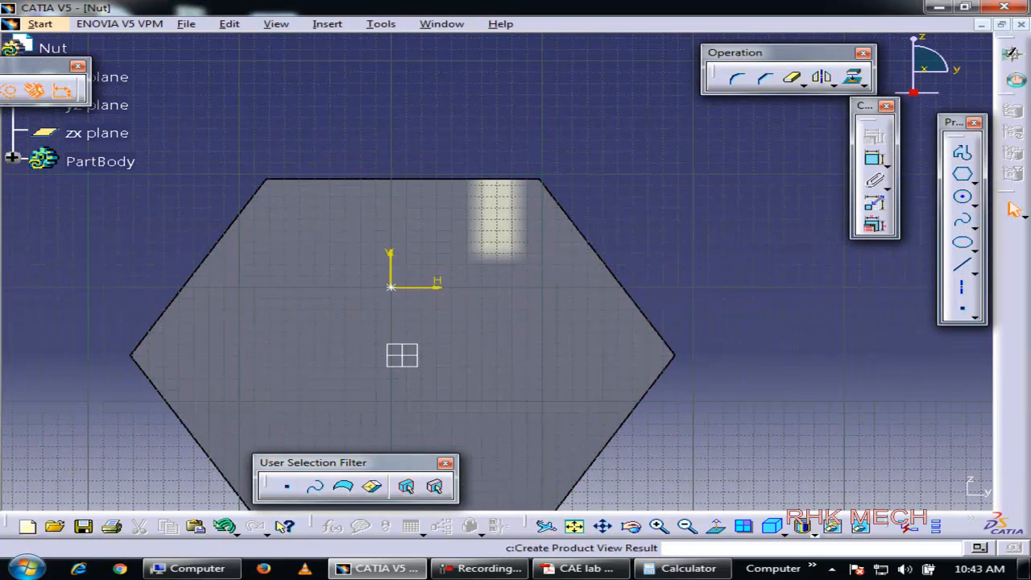
click(1015, 82)
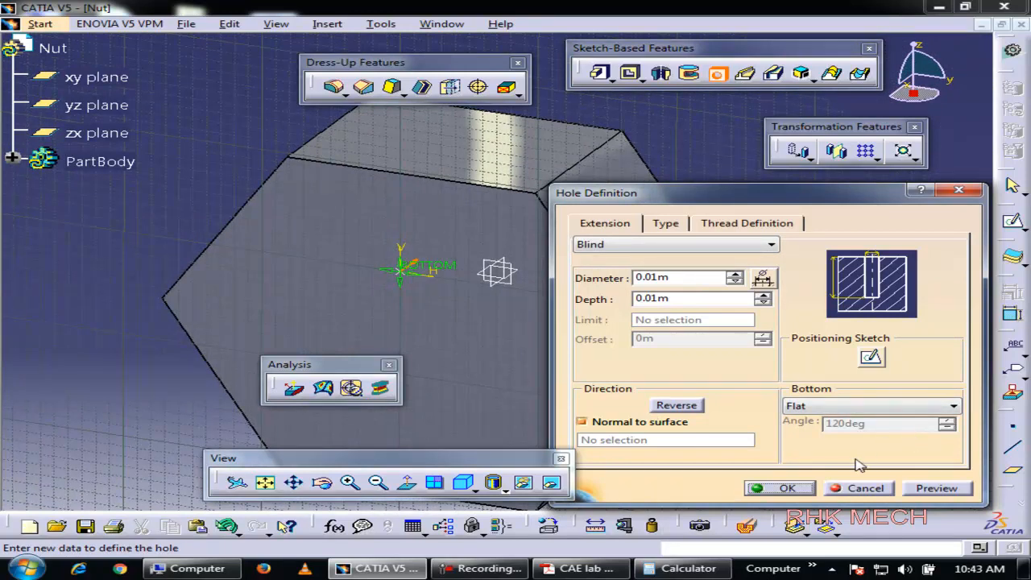
click(859, 488)
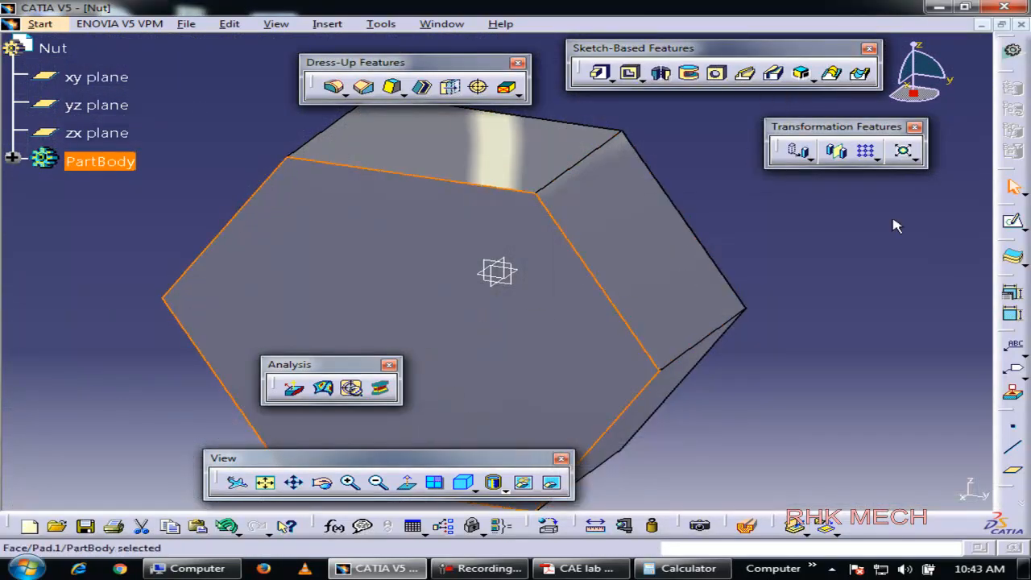
- Sketch a circle about 19.7 m in diameter, centred on the origin, on the nut's front hexagonal face
click(1013, 222)
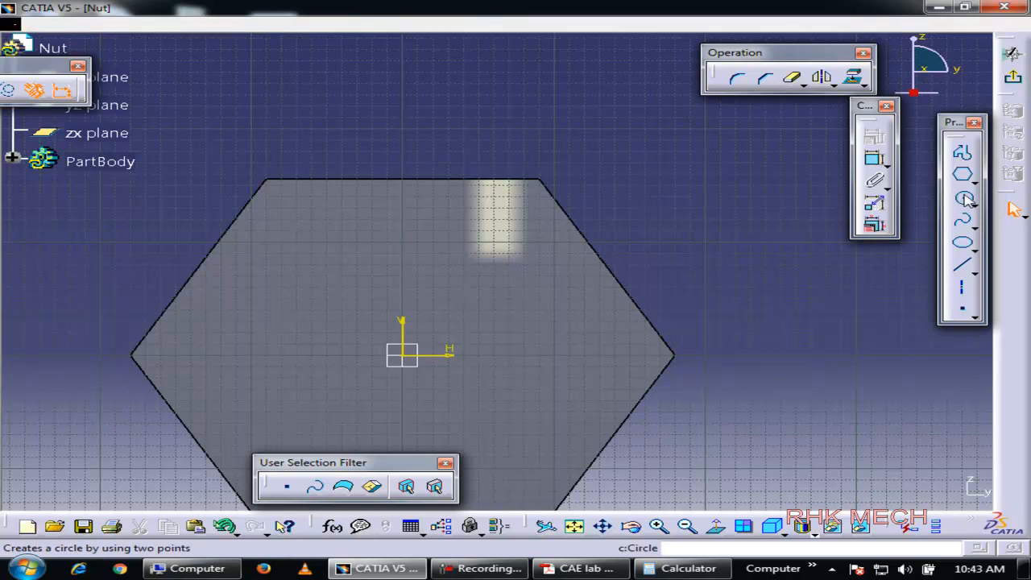
click(966, 200)
click(402, 354)
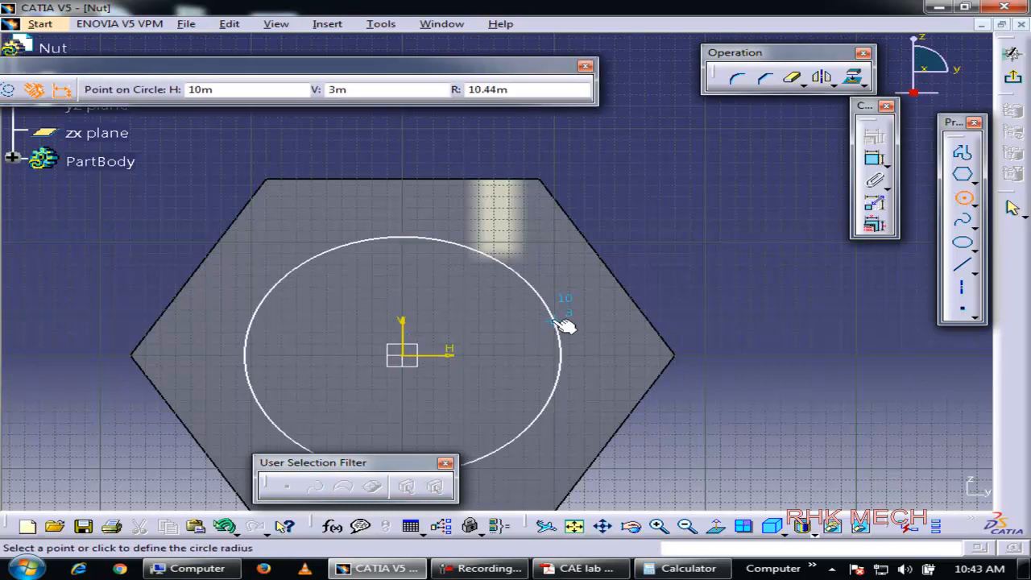
click(550, 319)
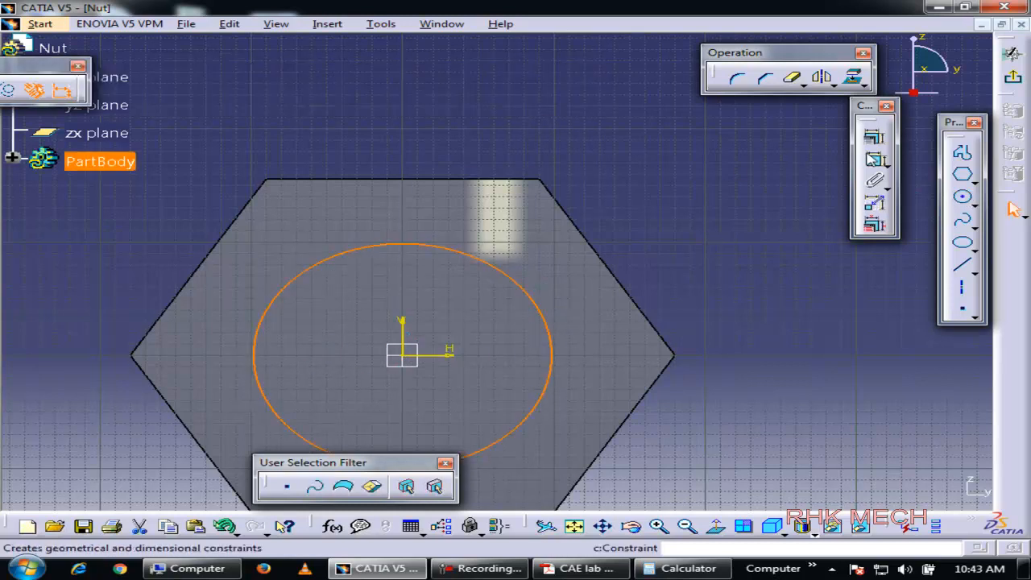
- Dimension the circle's diameter and set it to 16
click(874, 158)
click(775, 151)
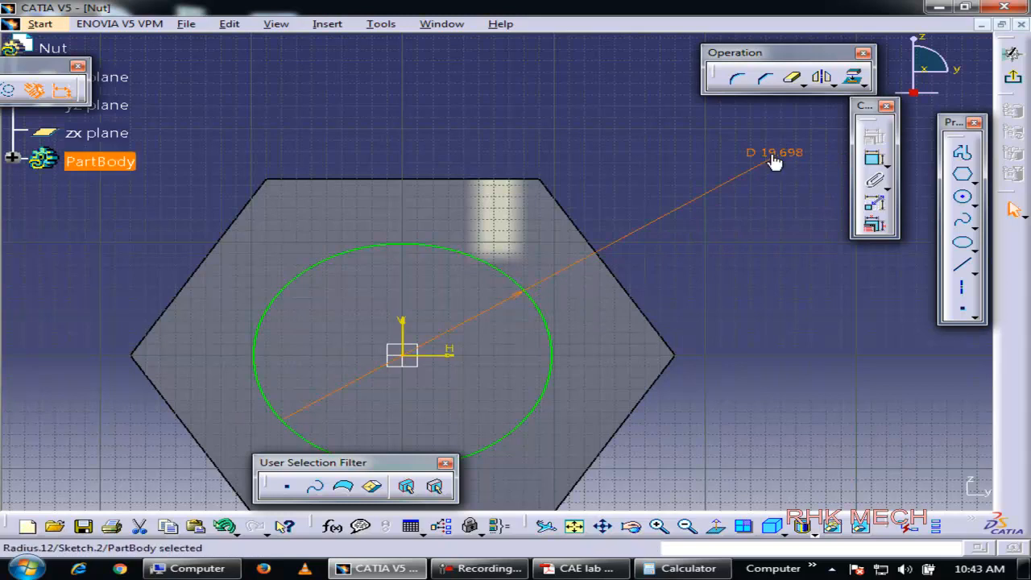
double_click(771, 154)
key(Return)
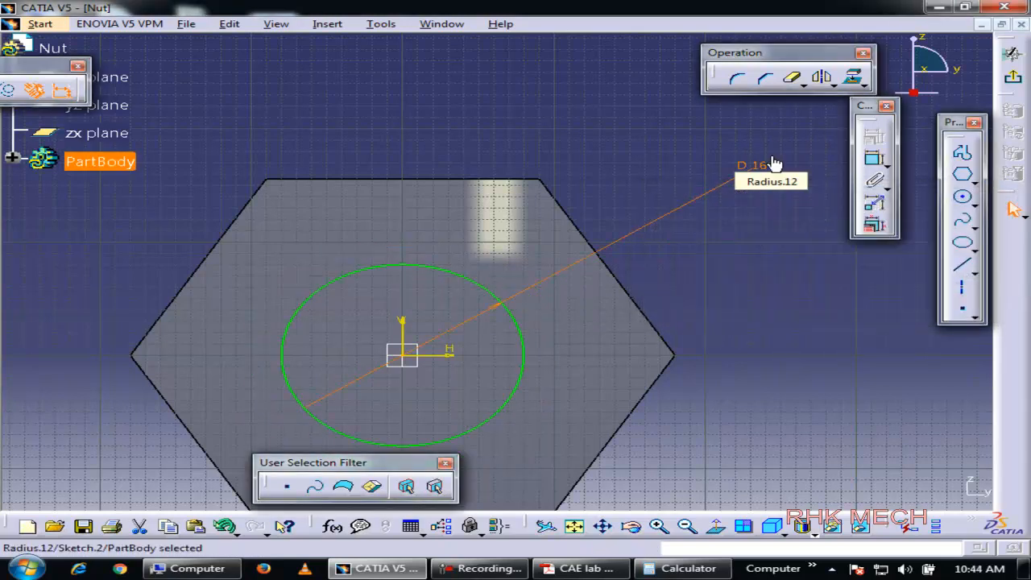
- Leave the circle sketch and cut it through the nut as a pocket with the Up to last limit
click(1016, 83)
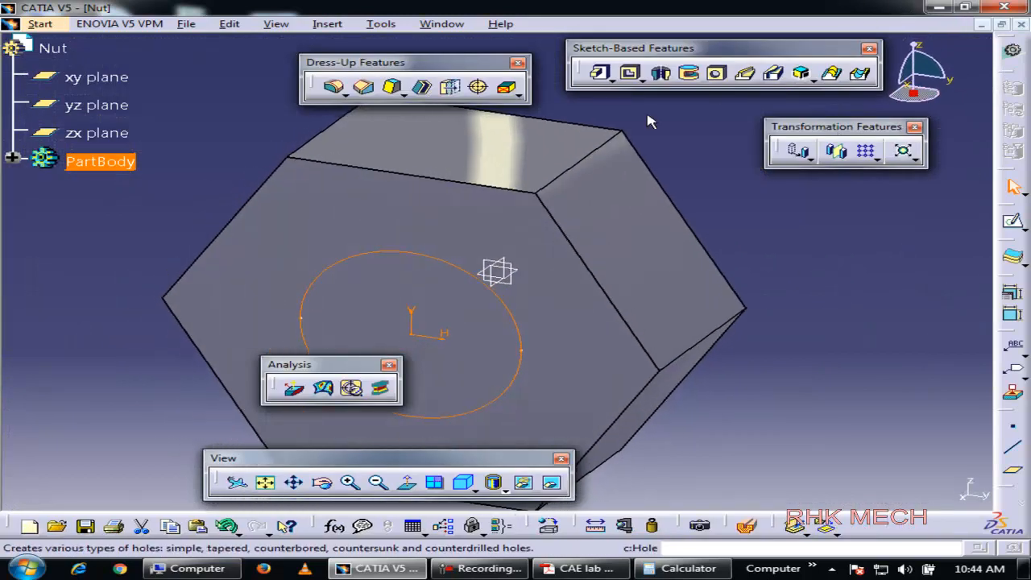
click(630, 73)
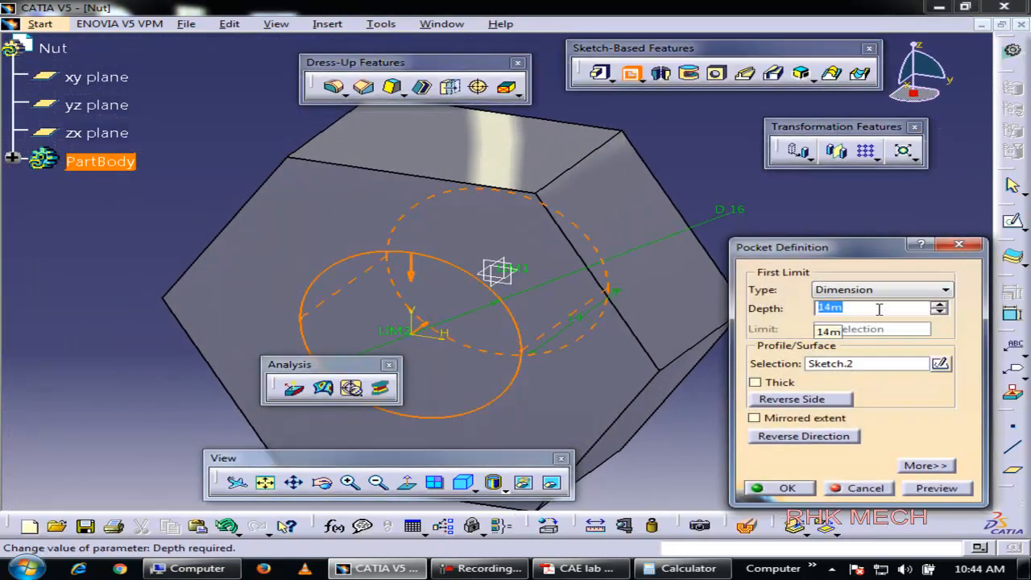
click(893, 290)
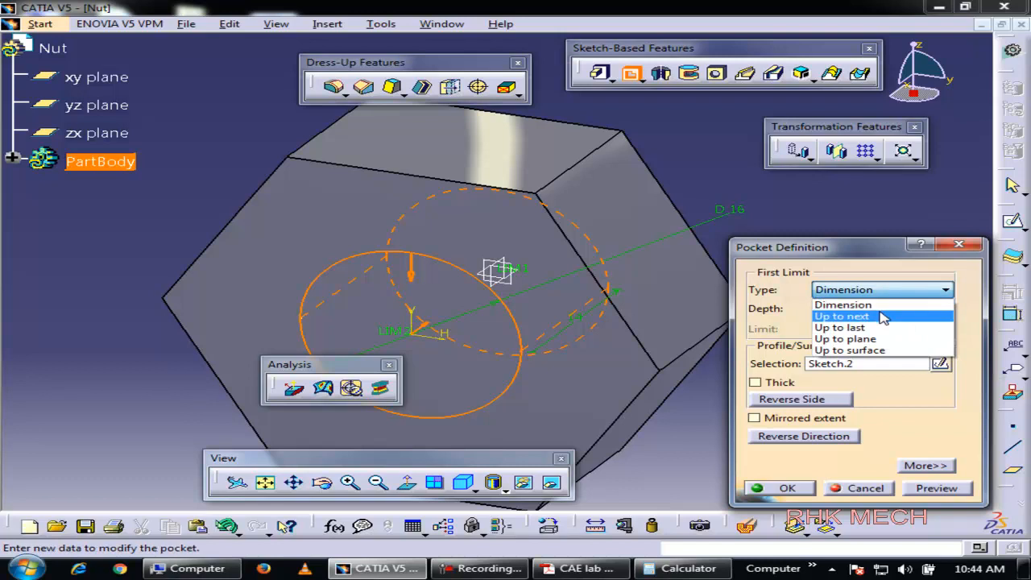
click(870, 328)
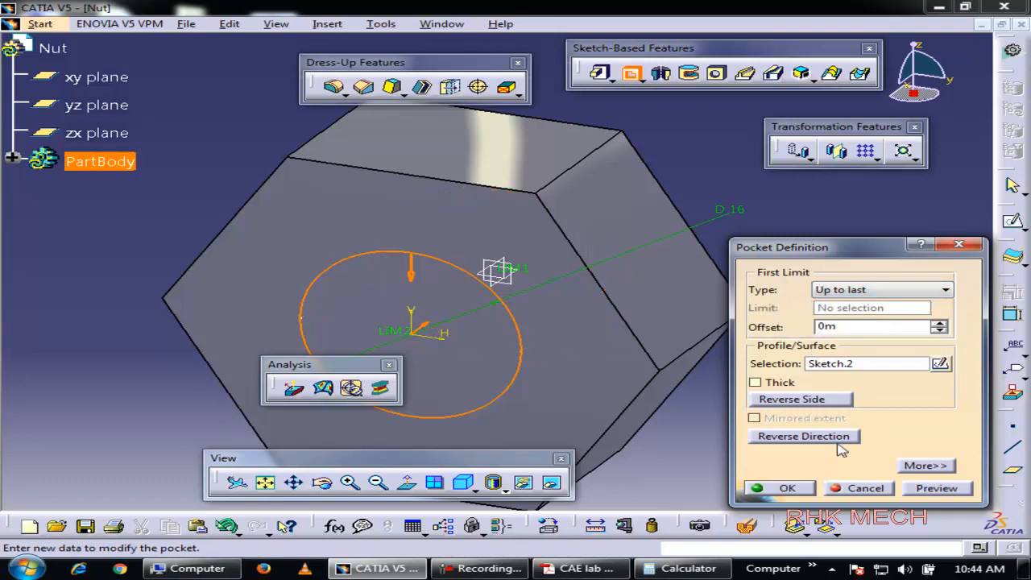
click(801, 487)
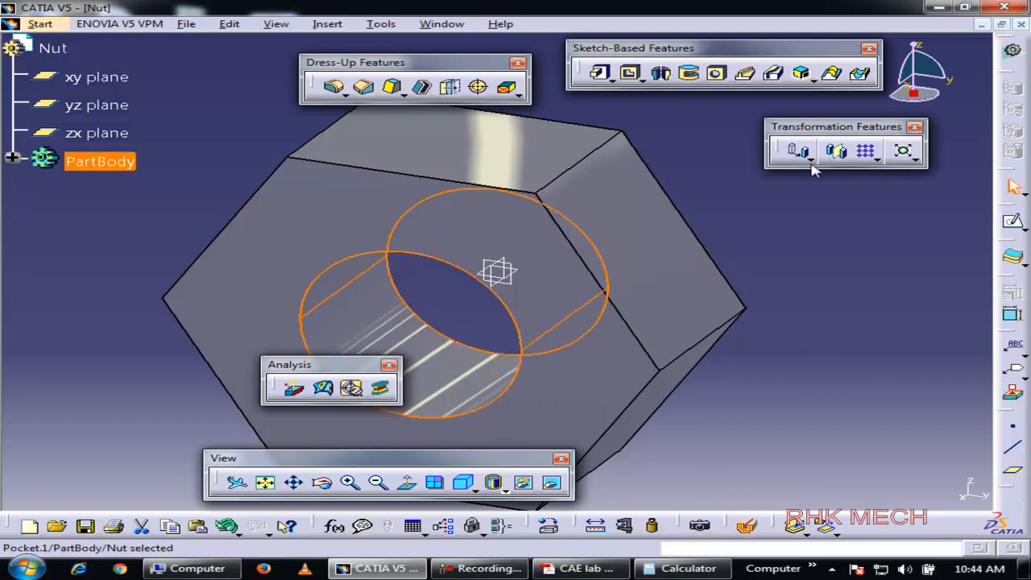
click(799, 255)
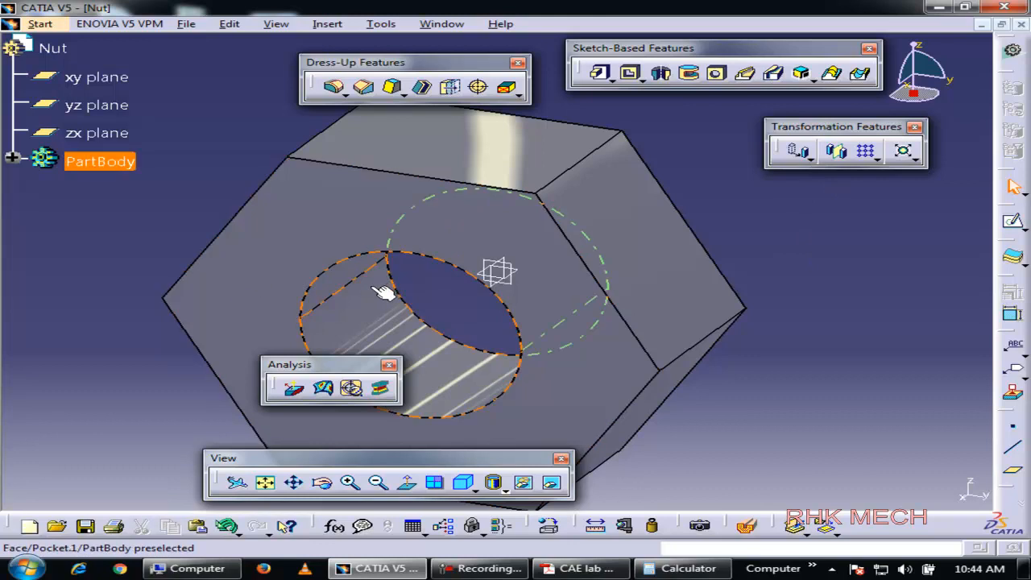
- Close the nut part and save it as a CATPart named Nut in the Flange folder
click(1022, 25)
click(685, 320)
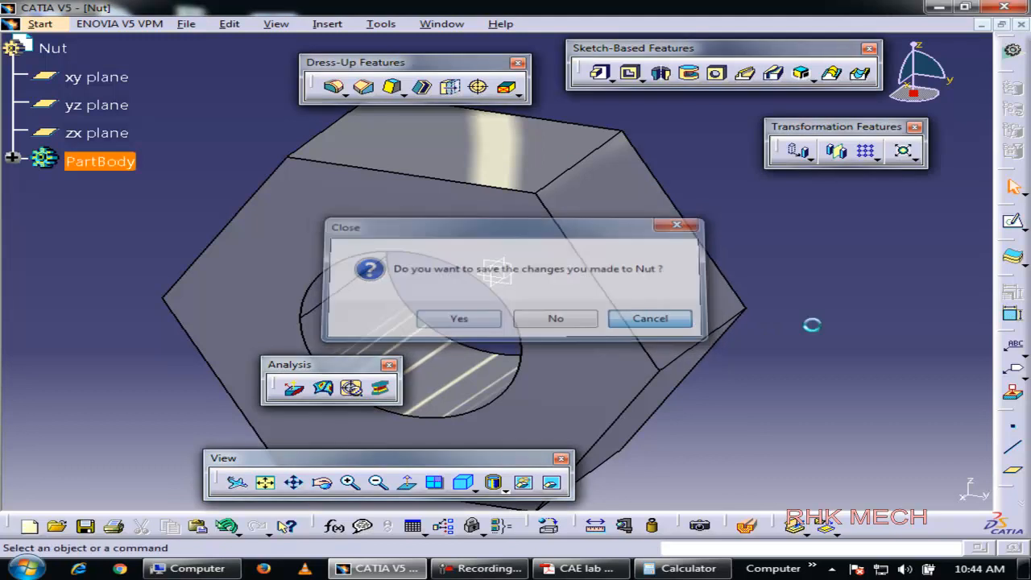
click(1022, 24)
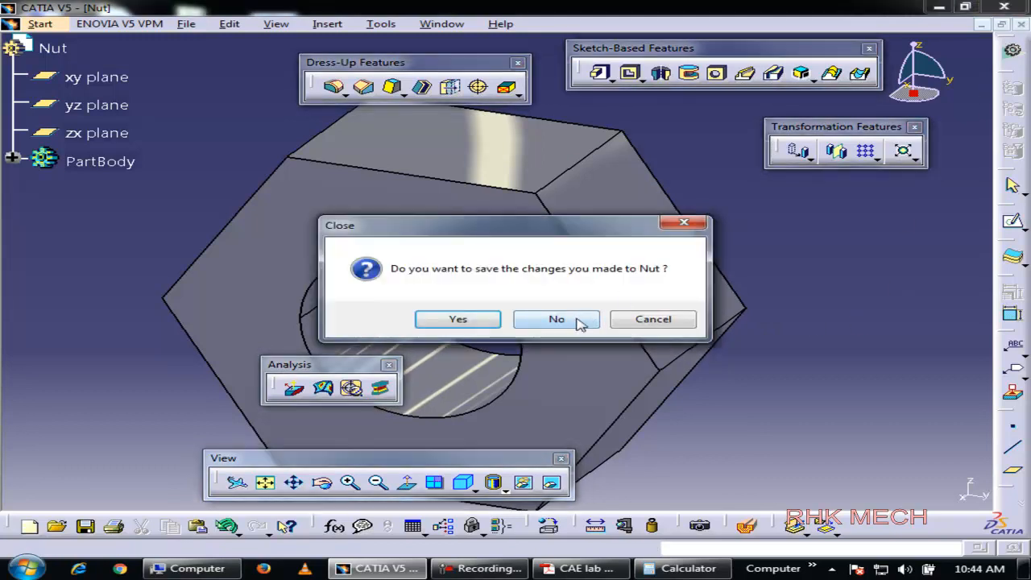
click(471, 320)
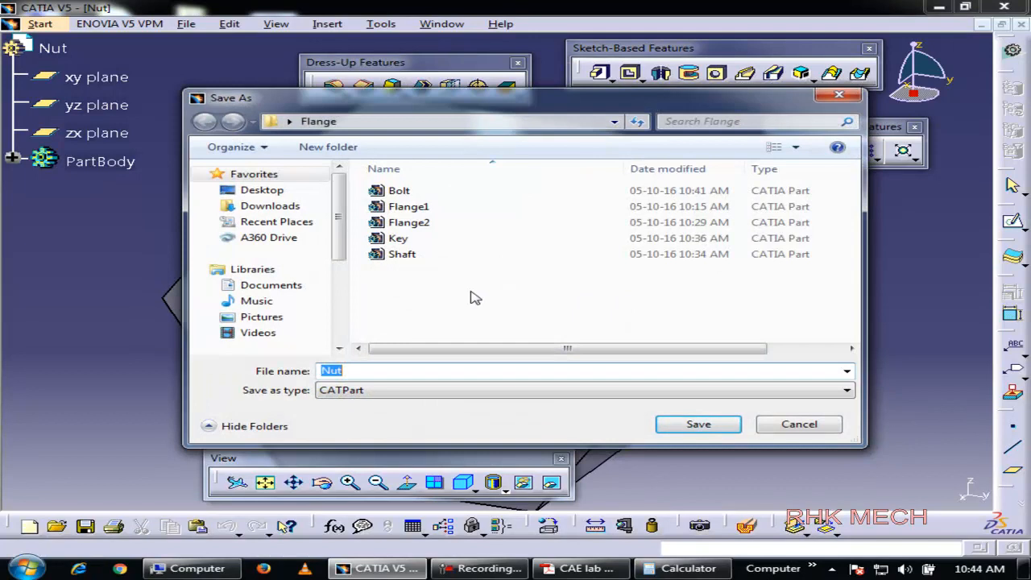
click(699, 425)
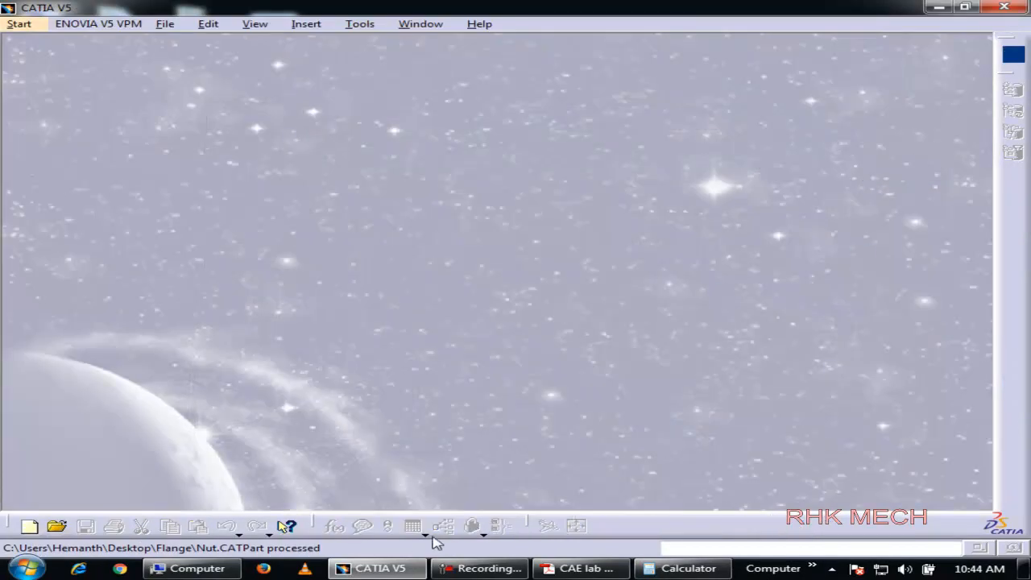
- Review the parts list and the flange, shaft and key details in the PDF coupling drawing, and return to CATIA
click(578, 568)
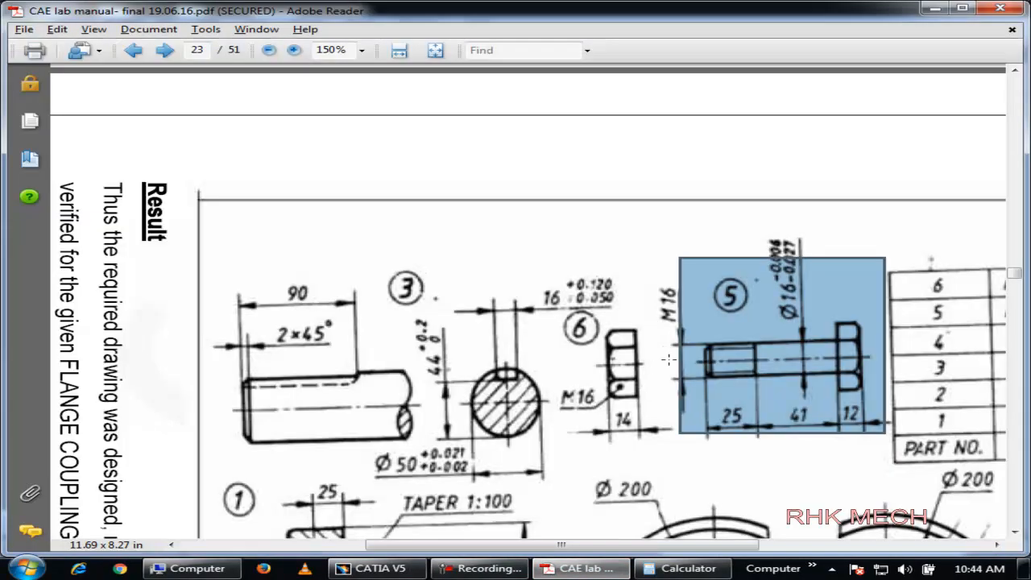
ctrl+scroll(683, 369, down, 1)
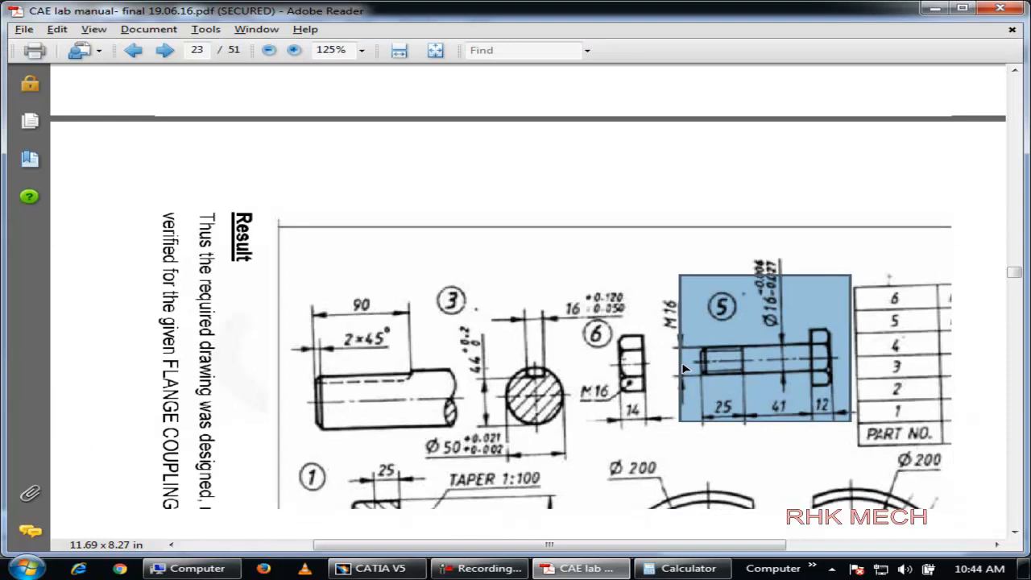
ctrl+scroll(683, 369, down, 1)
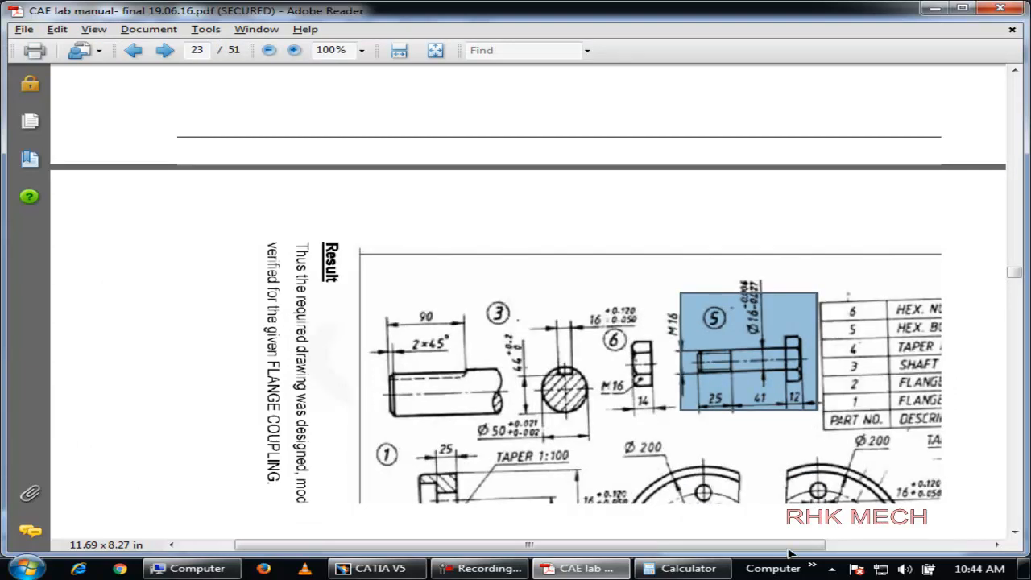
drag(788, 551, 848, 549)
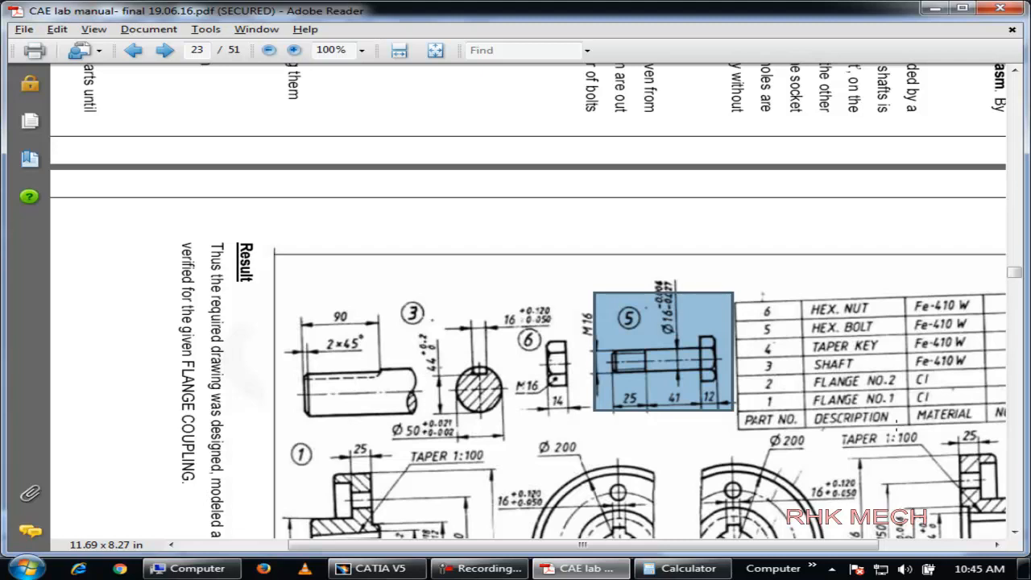
drag(783, 545, 885, 545)
click(885, 545)
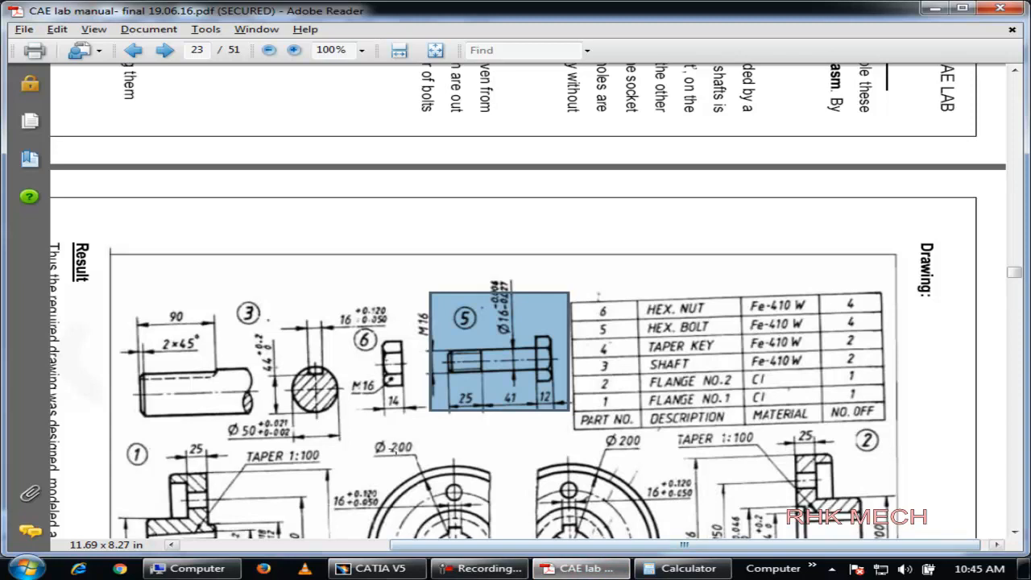
scroll(519, 420, down, 5)
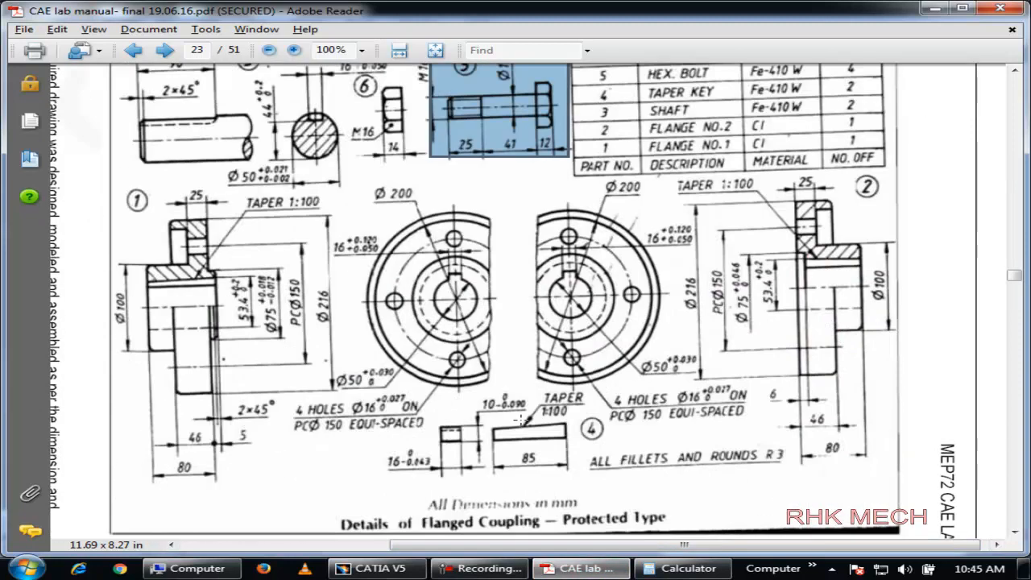
scroll(519, 420, down, 2)
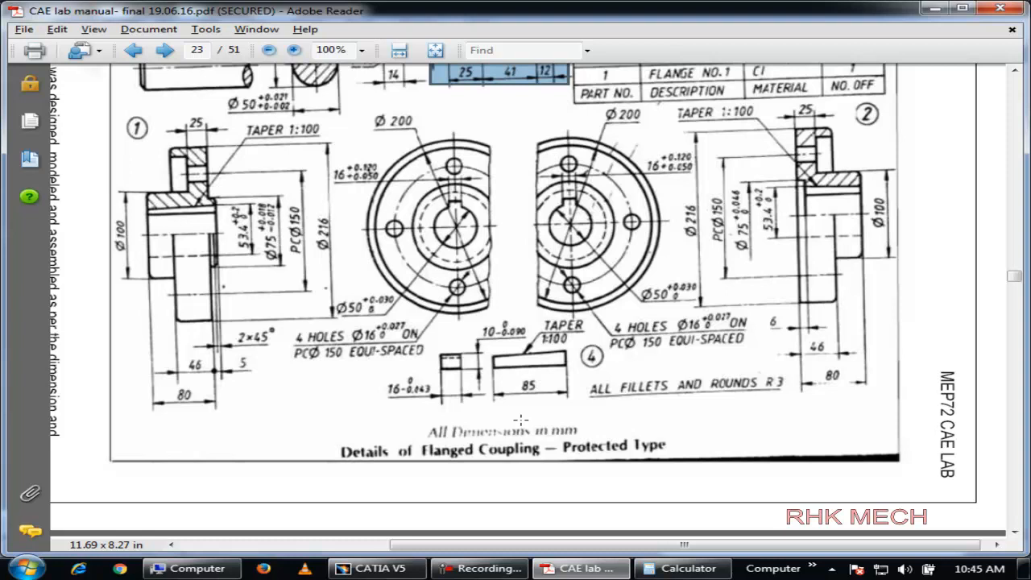
click(372, 568)
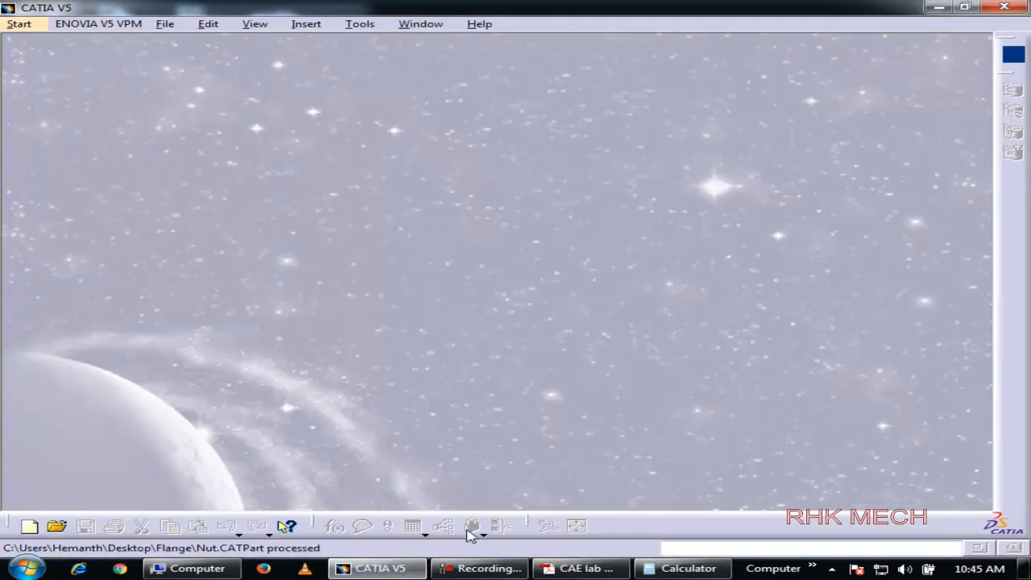
click(481, 567)
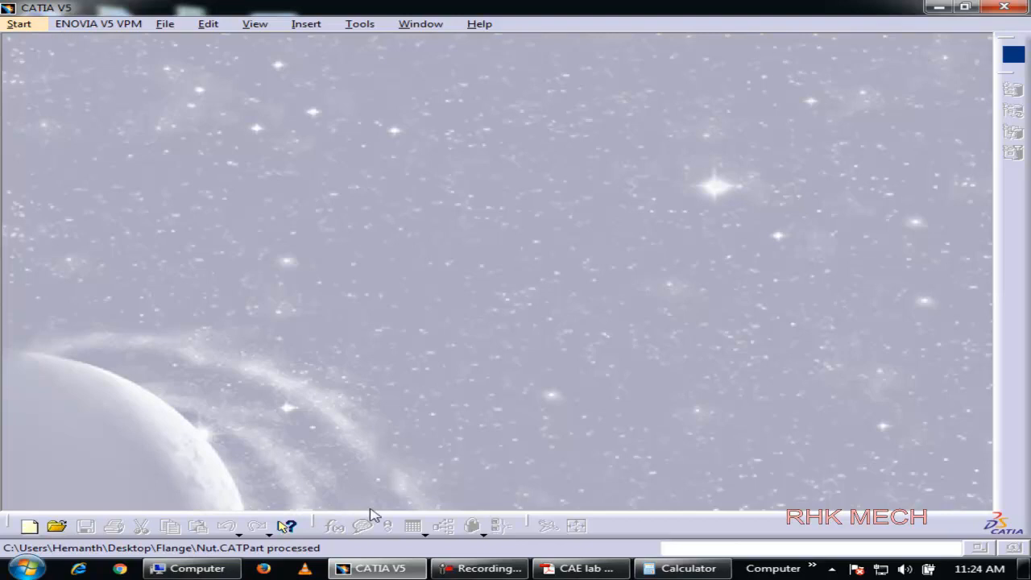
- Start a new product in the Assembly Design workbench
click(479, 567)
click(846, 400)
click(36, 25)
mouse_move(80, 60)
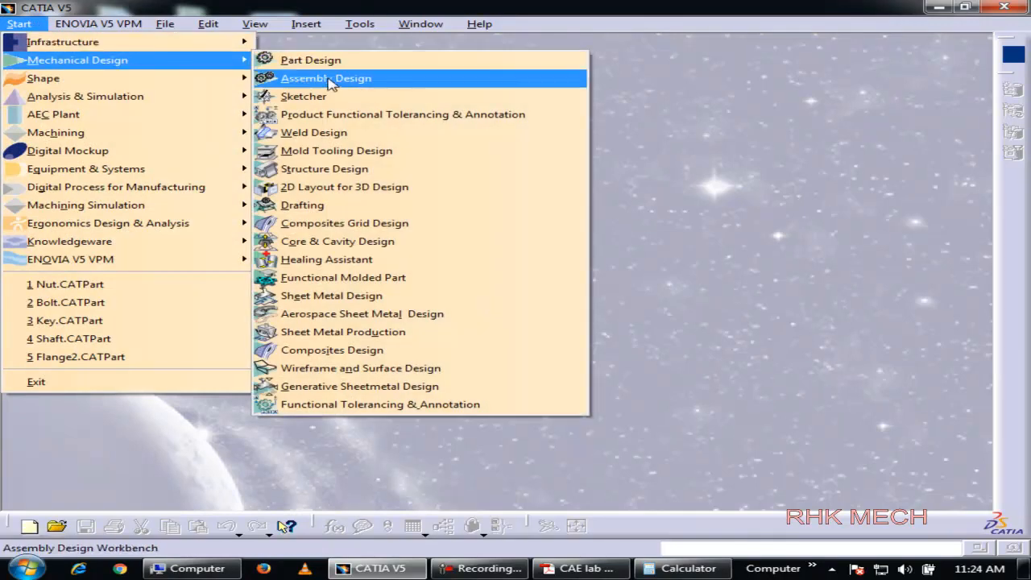
click(326, 78)
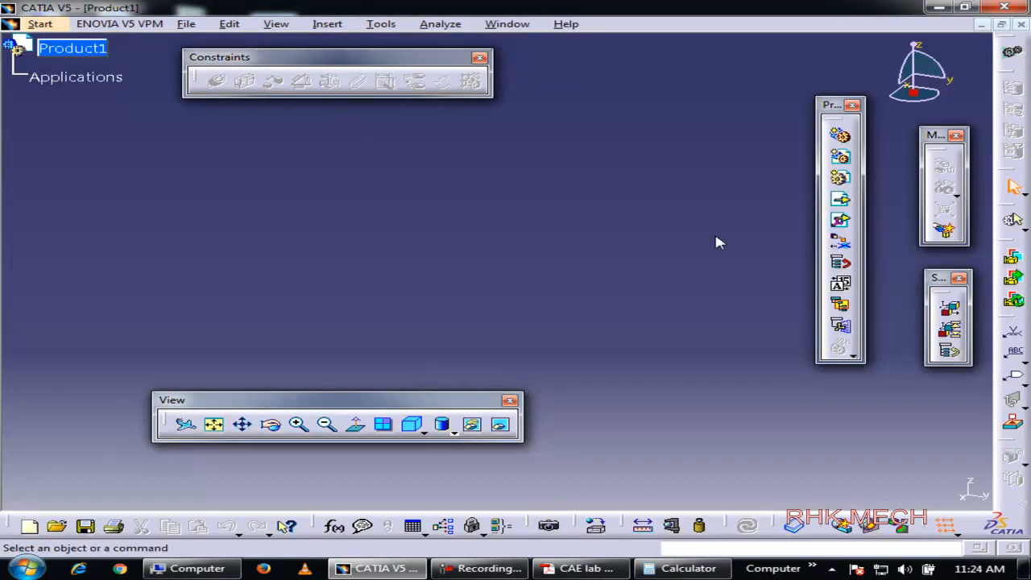
- Insert the existing component Flange1 from the Flange folder on the Desktop into Product1
drag(838, 103, 871, 77)
click(328, 24)
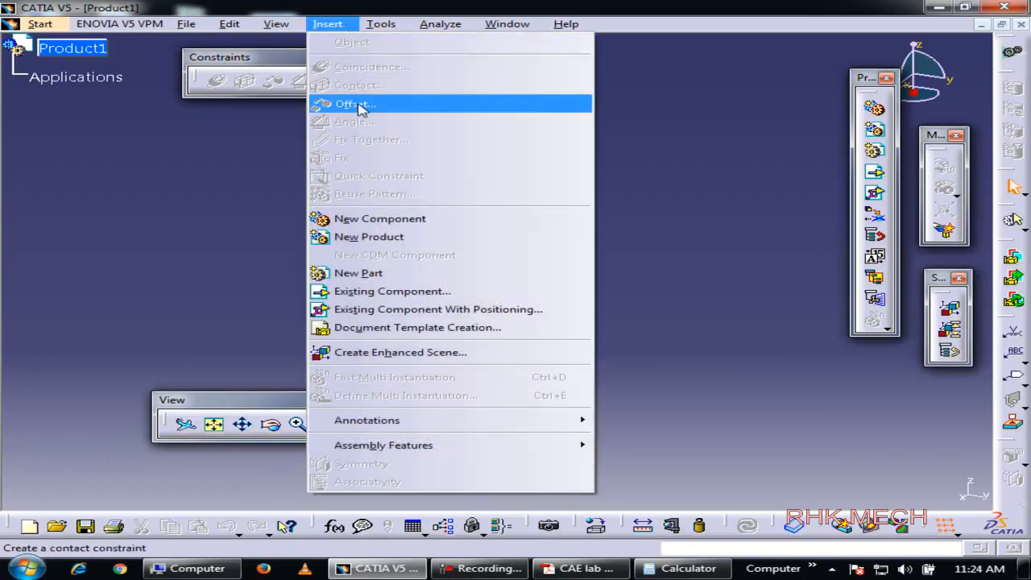
click(372, 293)
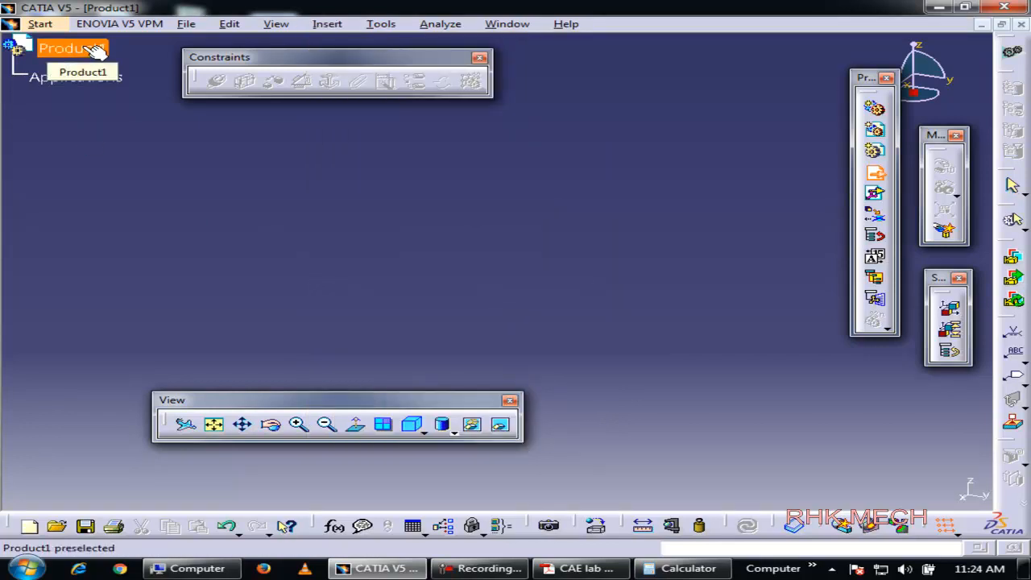
click(95, 50)
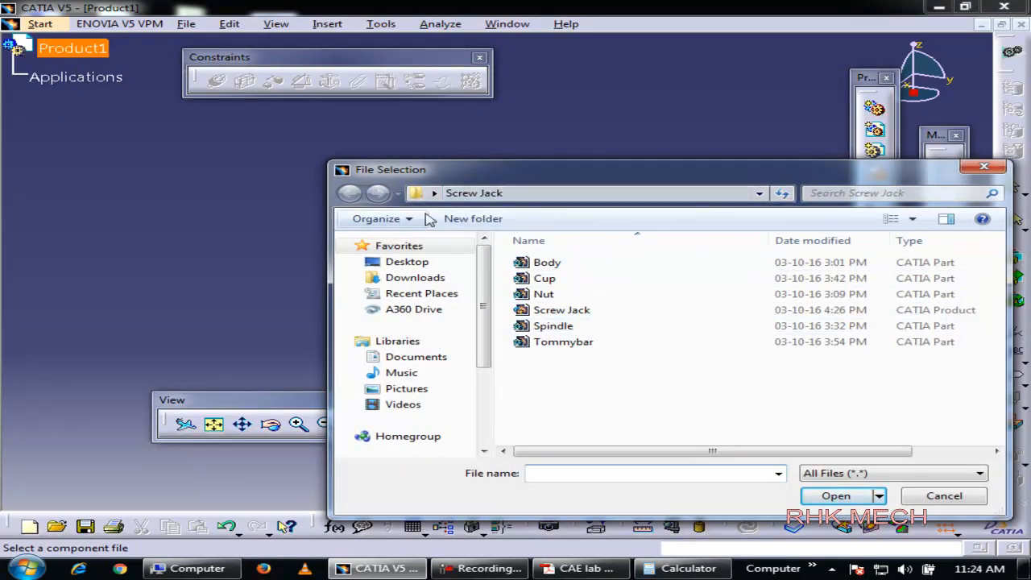
click(394, 263)
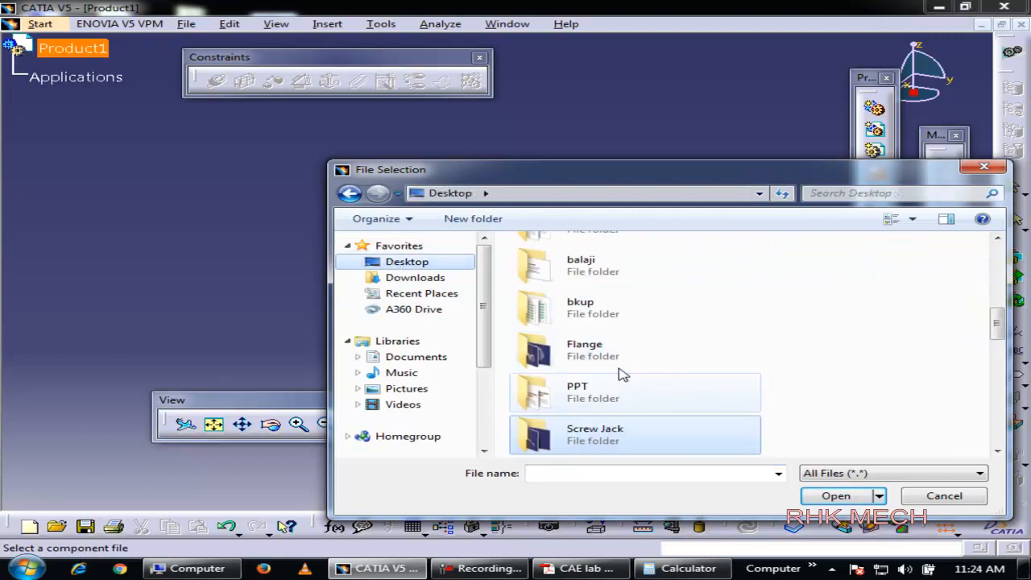
double_click(593, 350)
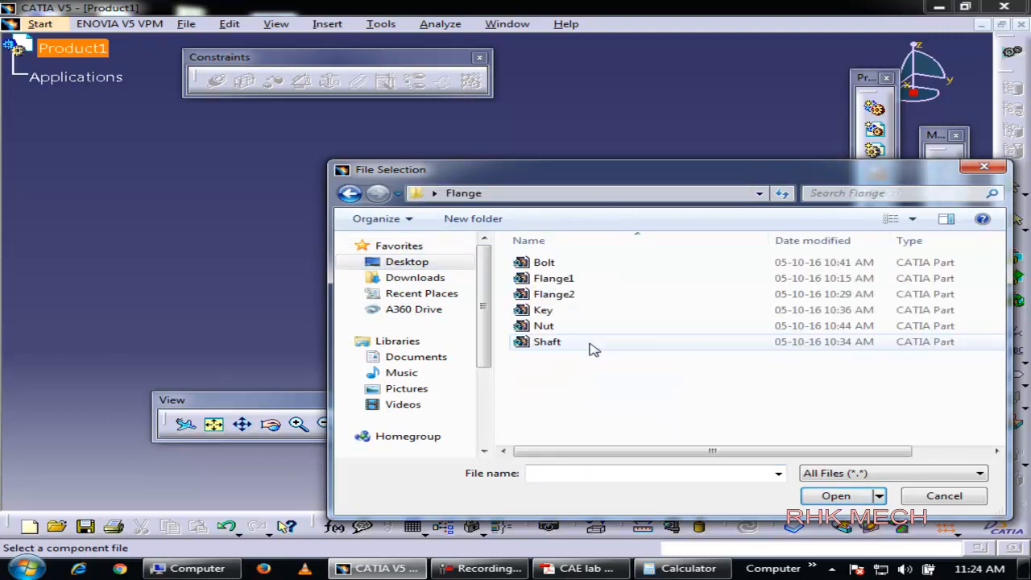
click(562, 280)
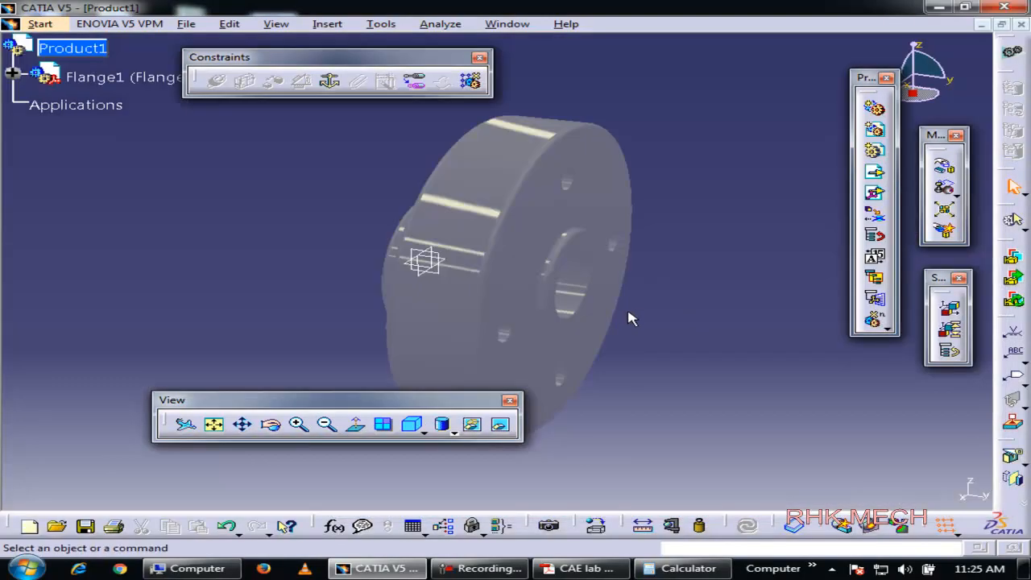
- Anchor Flange1 in the assembly with a Fix constraint
middle_drag(545, 301, 453, 295)
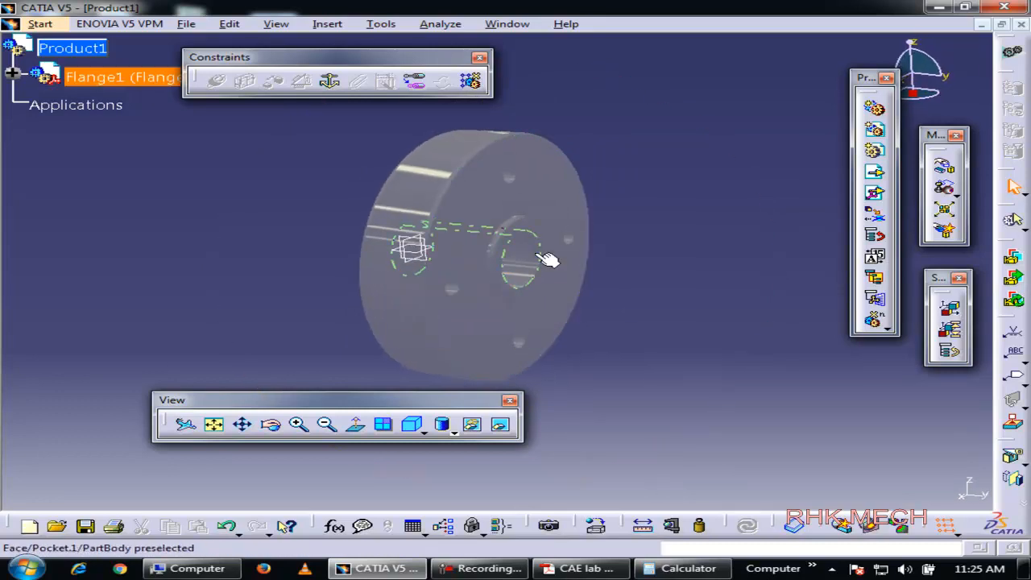
click(325, 23)
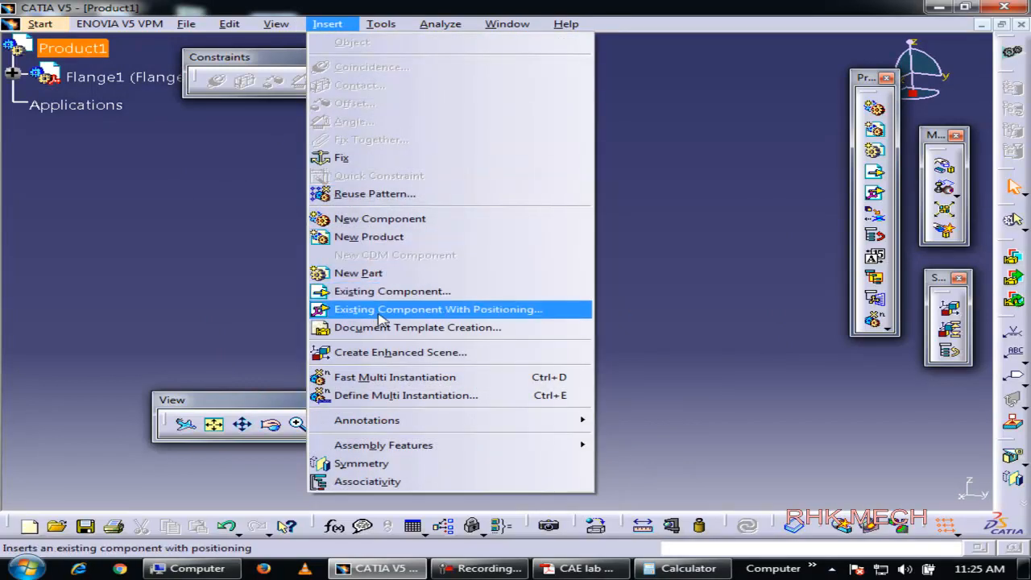
click(72, 48)
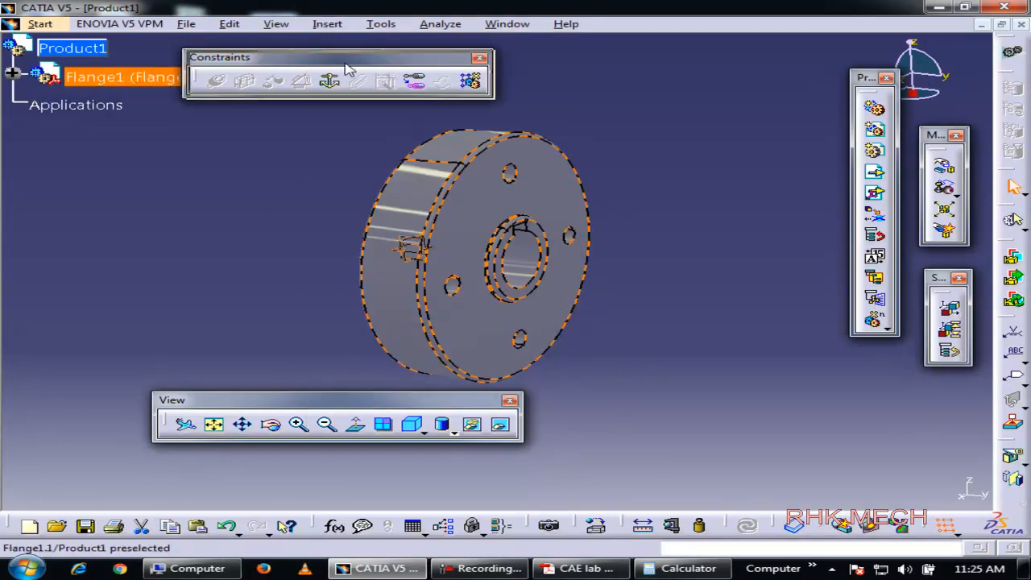
drag(340, 68, 435, 73)
click(487, 569)
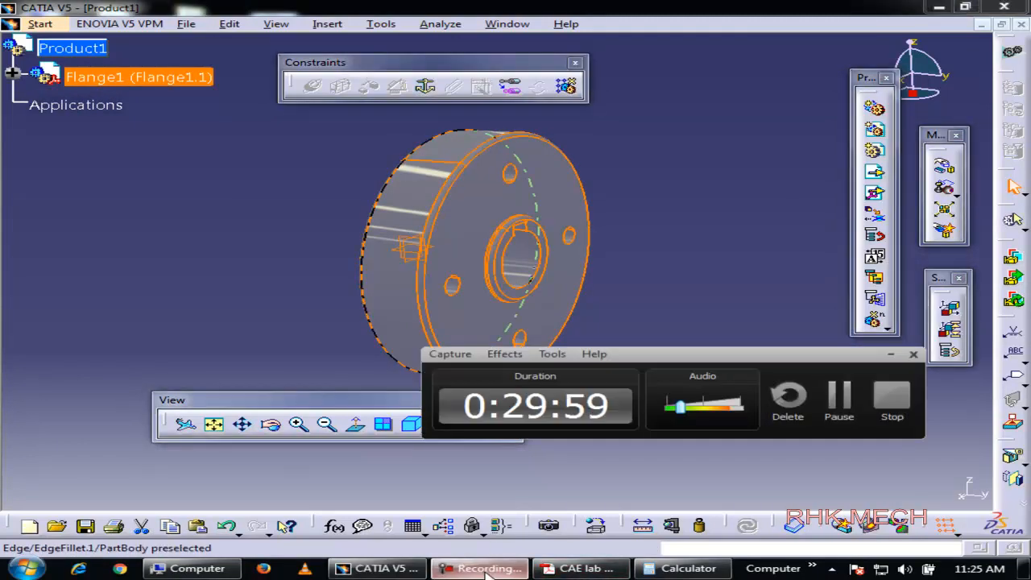
click(487, 569)
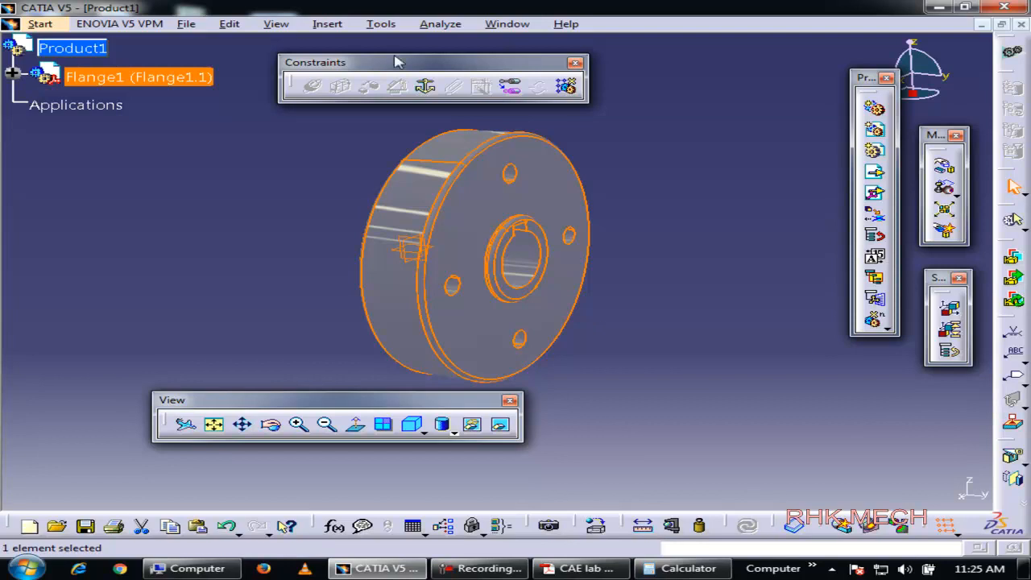
drag(408, 64, 510, 63)
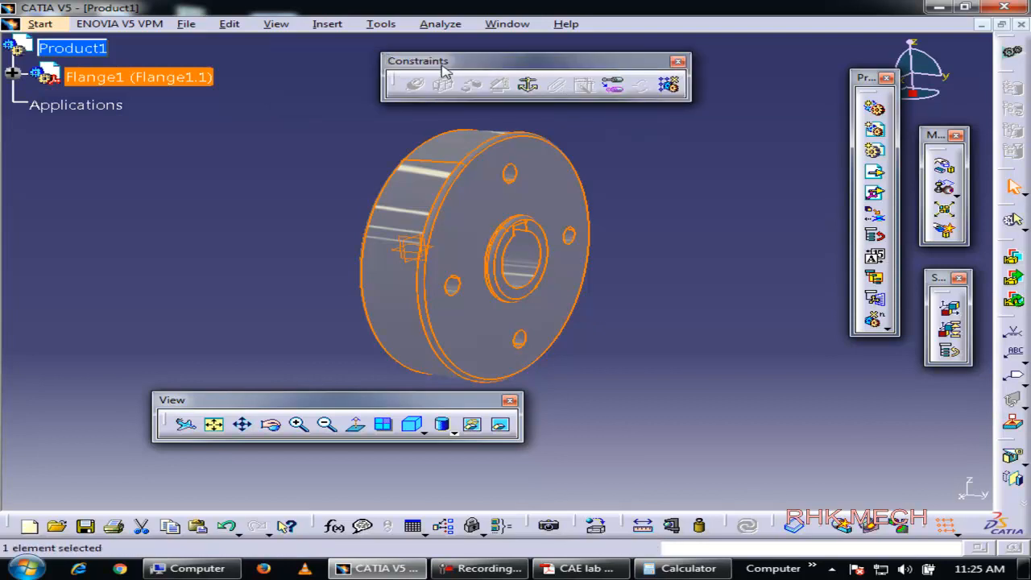
click(529, 86)
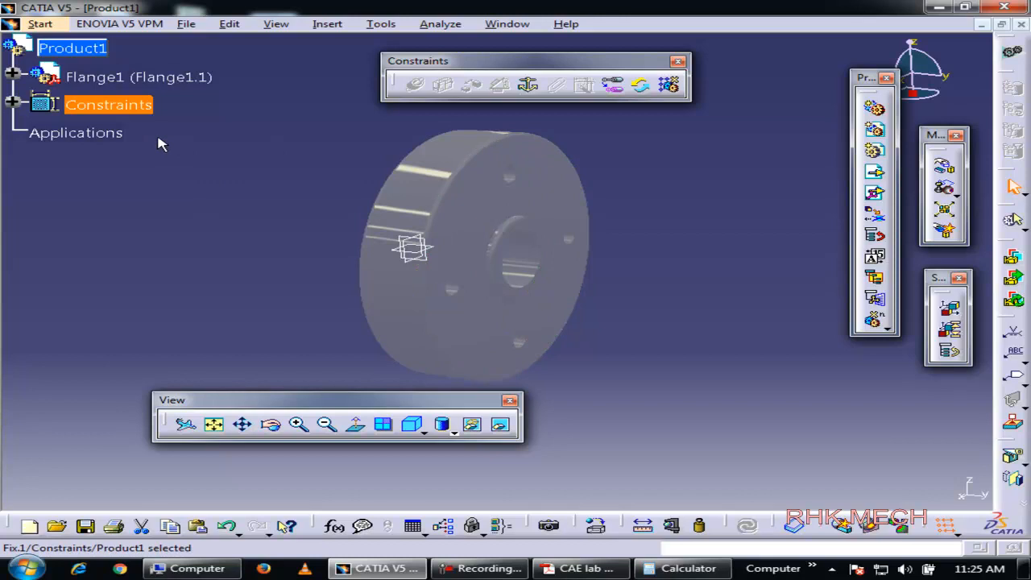
- Insert Flange2 into the product as an existing component with positioning, and move it axially clear of Flange1
click(327, 24)
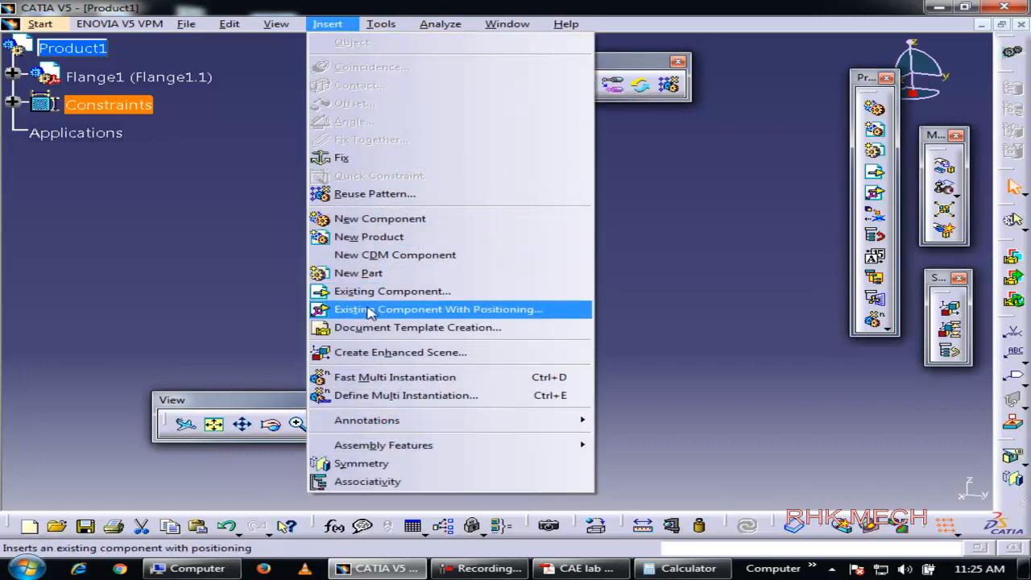
click(439, 313)
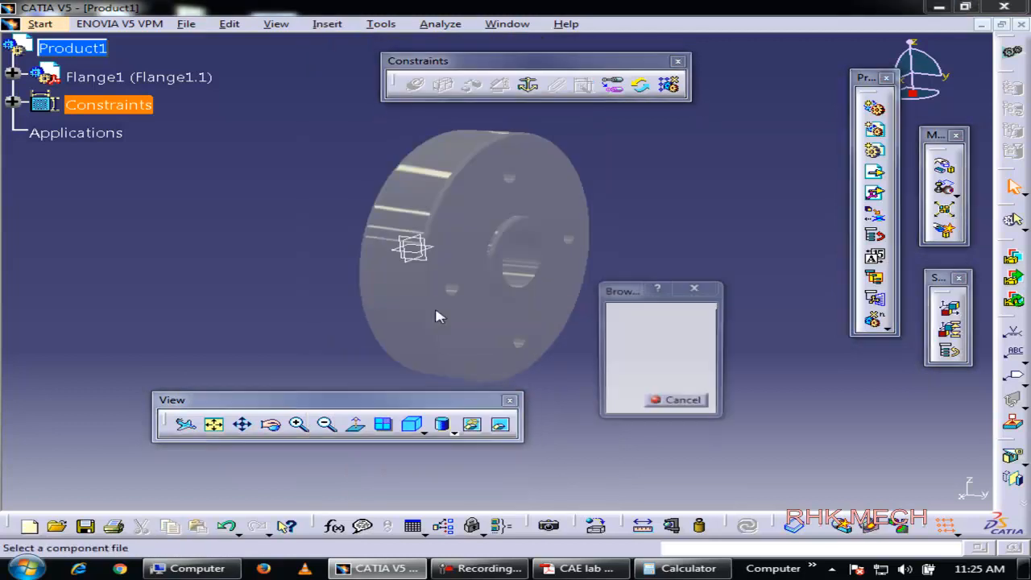
click(564, 296)
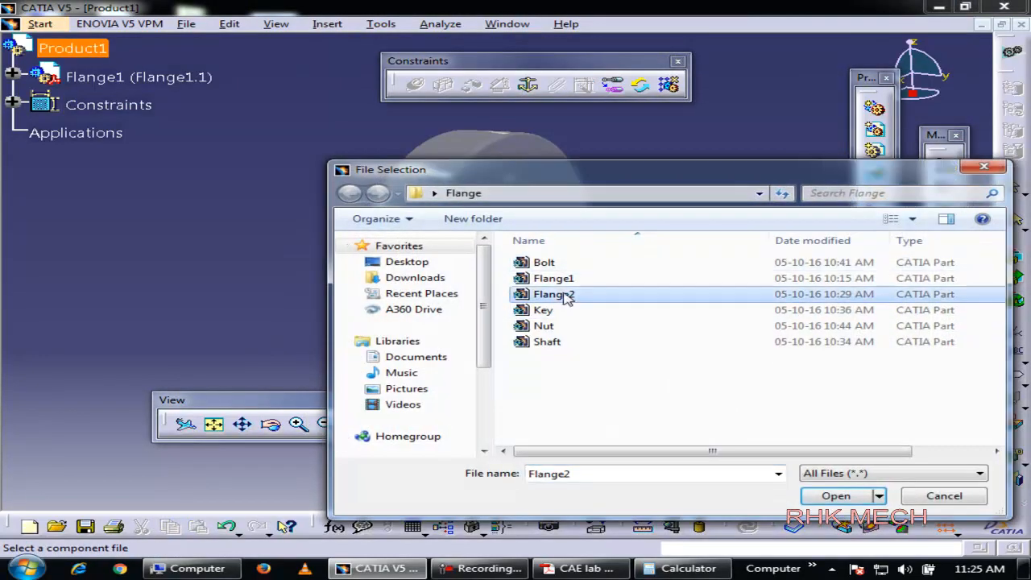
double_click(576, 297)
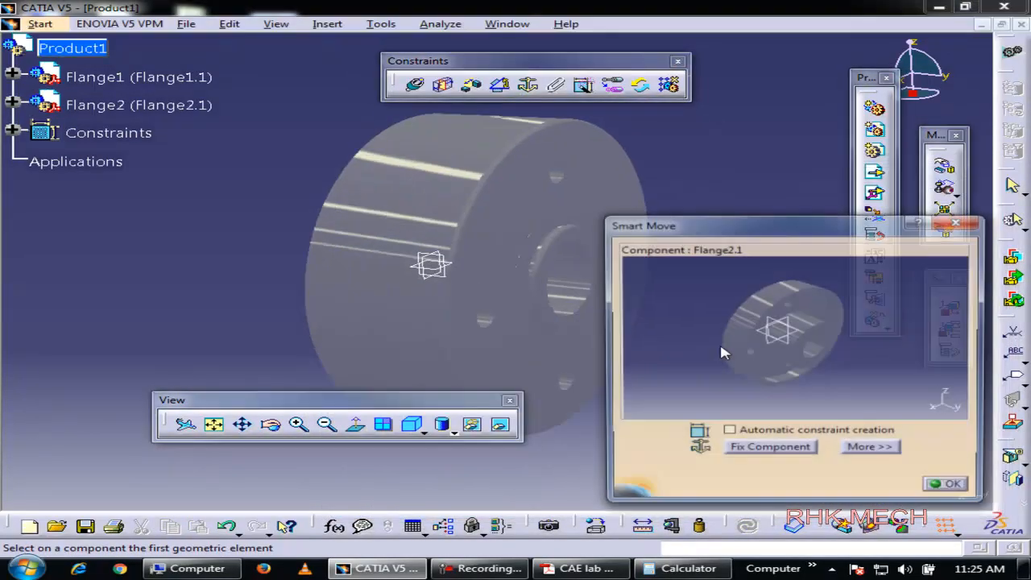
click(777, 335)
drag(784, 352, 892, 366)
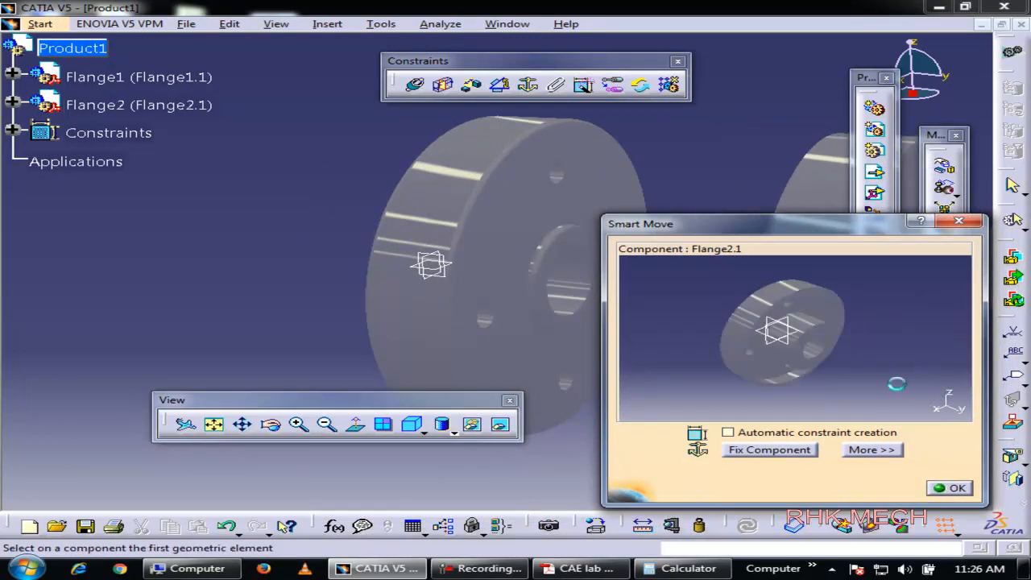
click(944, 490)
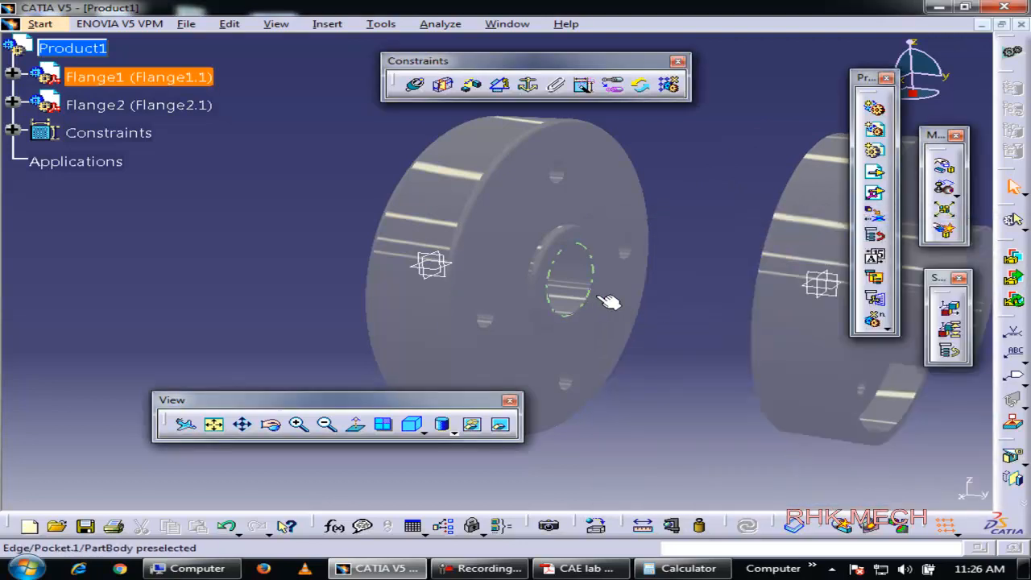
- Examine the orientation of both flanges and their central bores from several angles
middle_drag(596, 296, 717, 363)
middle_drag(702, 369, 693, 426)
middle_drag(762, 408, 435, 361)
middle_drag(611, 355, 623, 408)
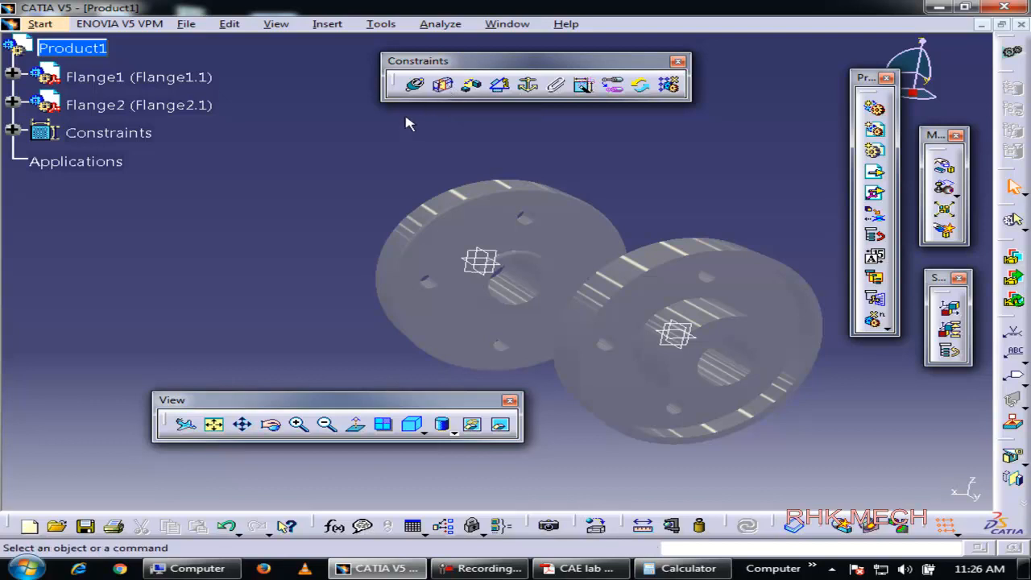
middle_drag(691, 350, 697, 360)
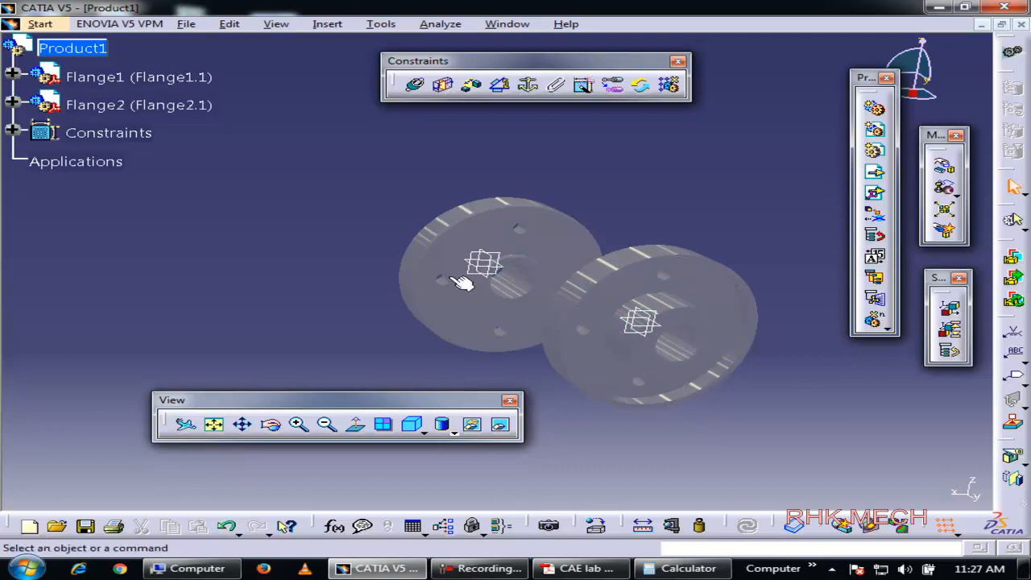
click(644, 352)
click(497, 292)
click(629, 358)
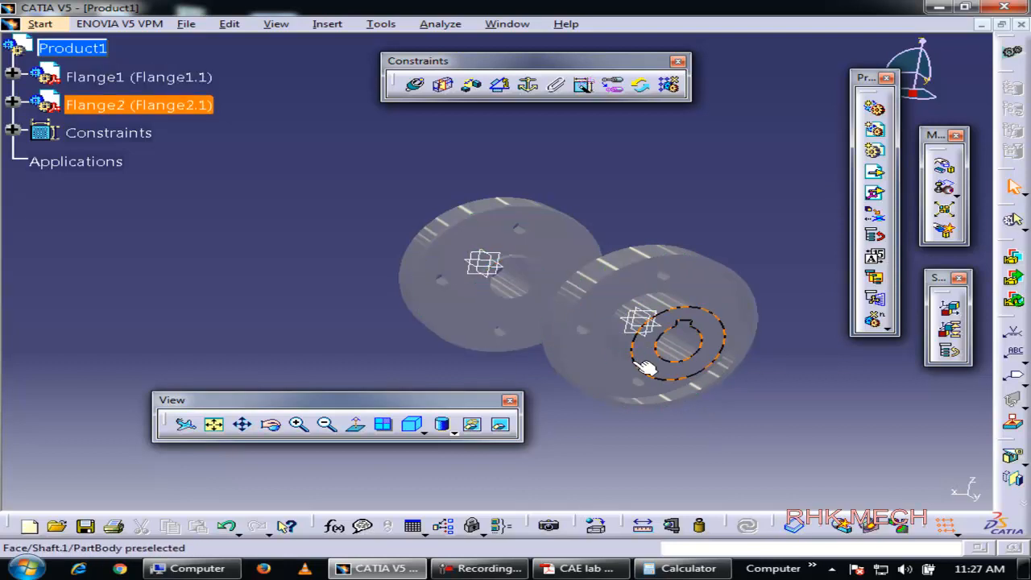
click(830, 385)
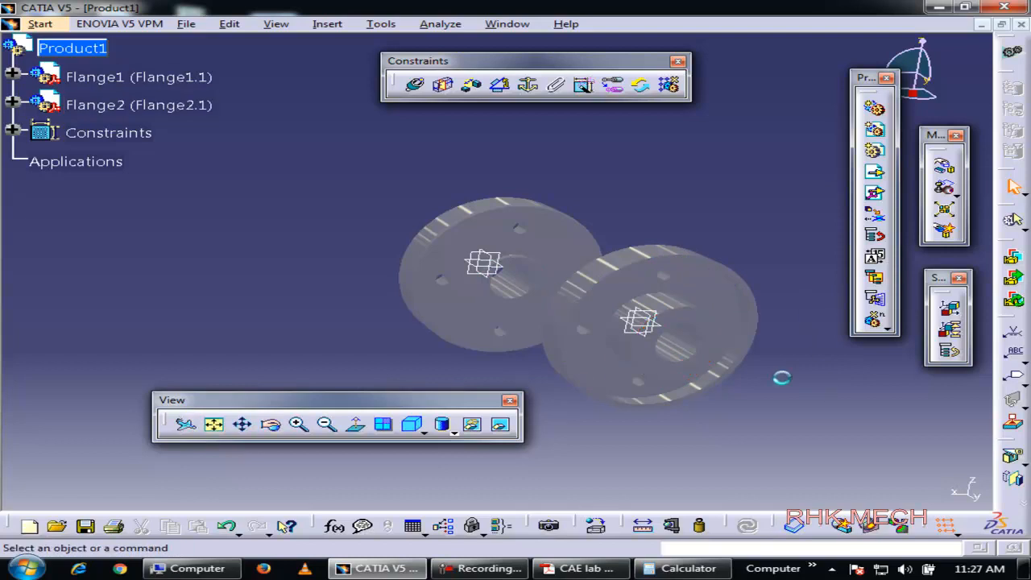
- Suppress future assistant prompts, make the central bore axes of Flange1 and Flange2 coincident, and update the assembly
click(418, 87)
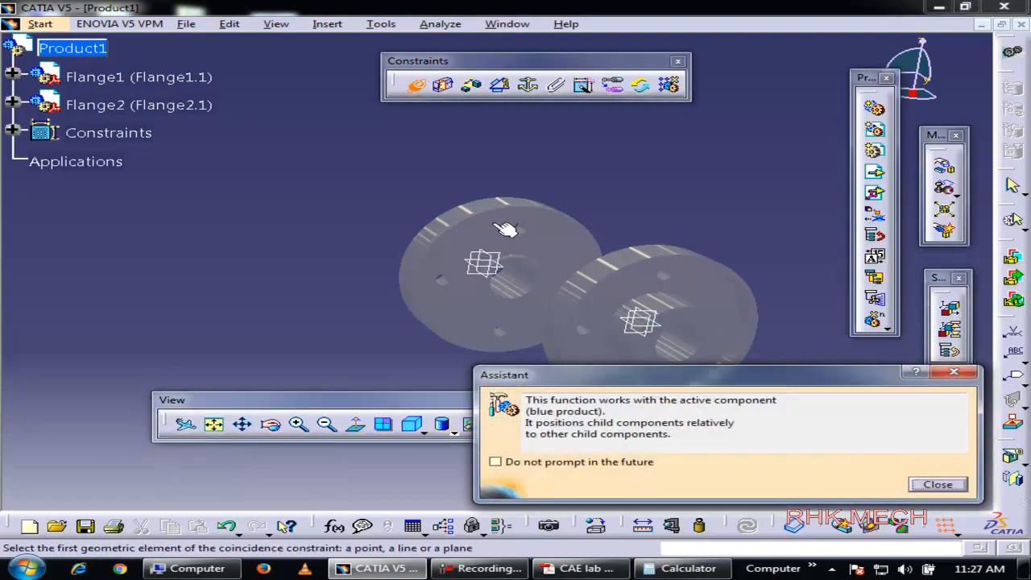
click(508, 465)
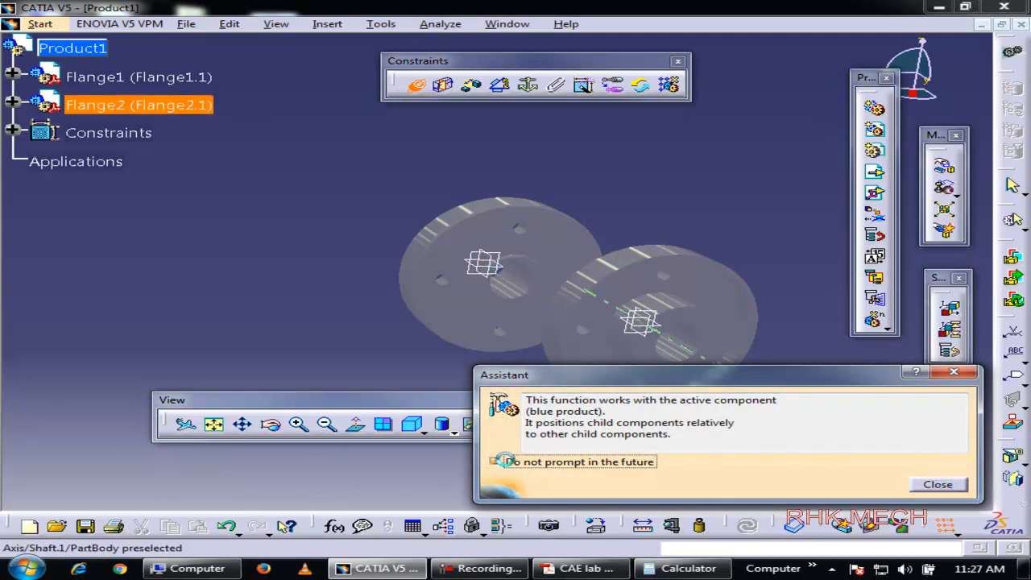
click(924, 488)
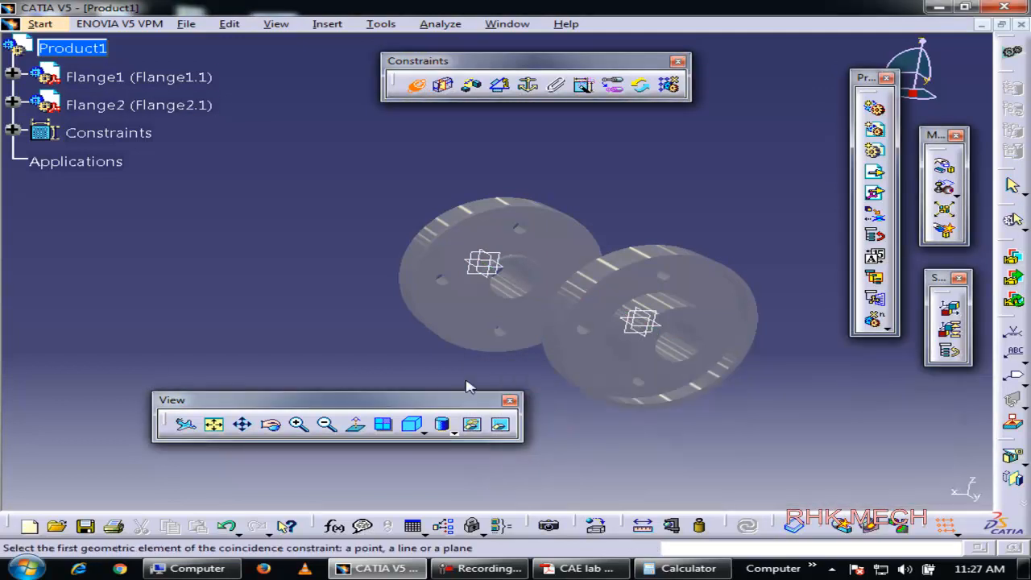
click(524, 286)
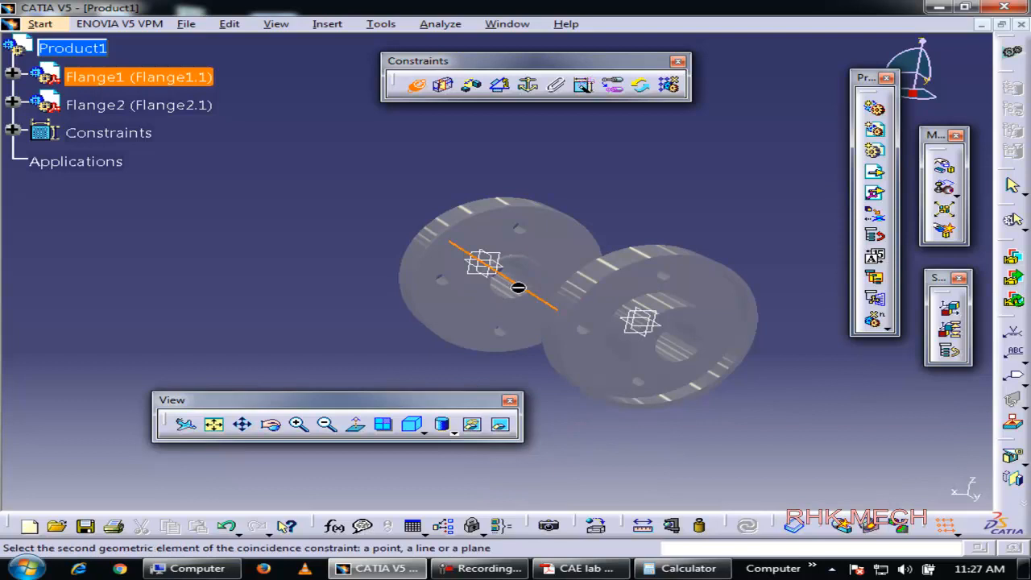
click(694, 355)
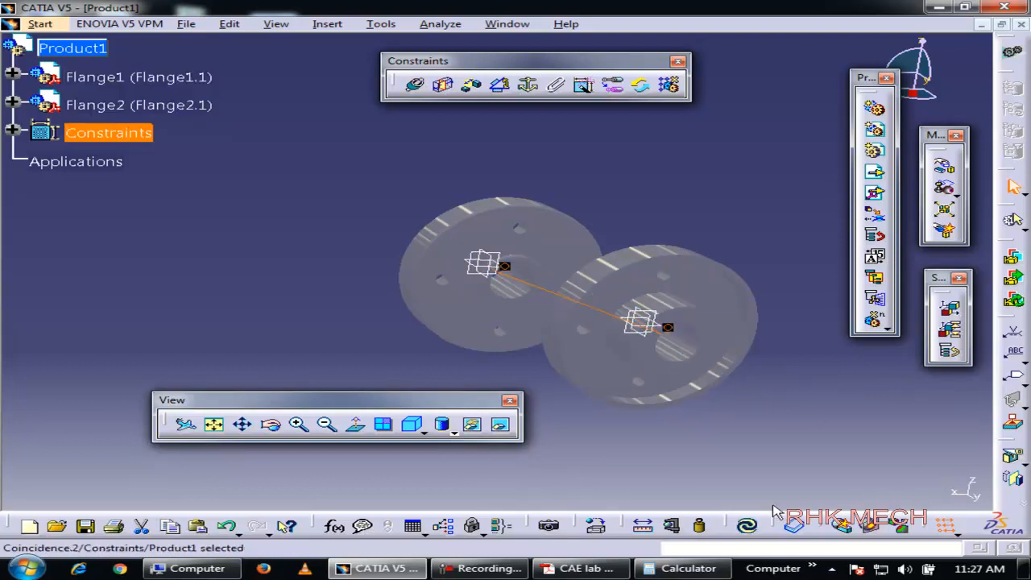
click(746, 525)
- Dock the Update toolbar with the vertical workbench tools and the View toolbar beside the Standard toolbar
middle_drag(455, 290, 742, 240)
middle_drag(698, 270, 518, 270)
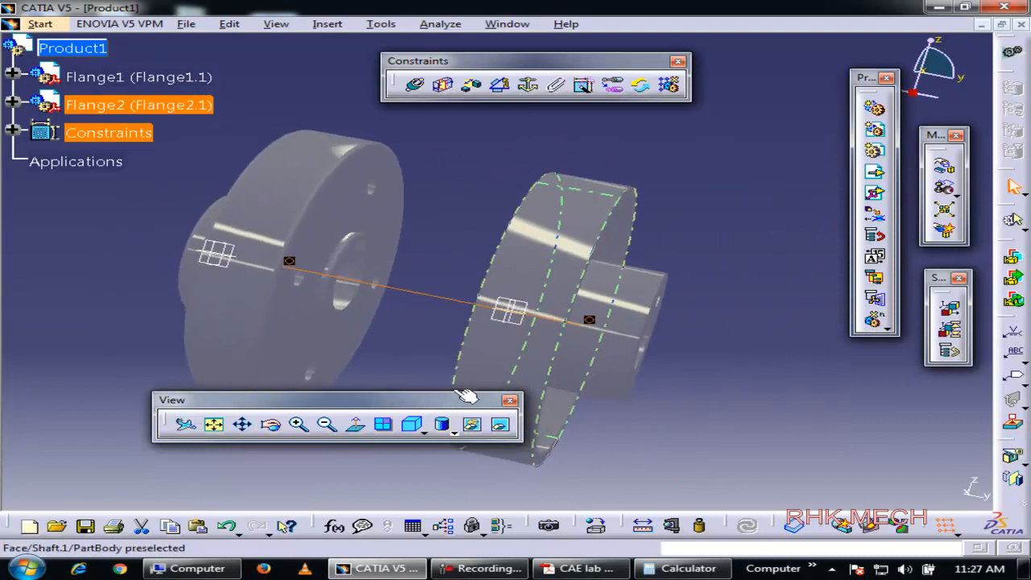
drag(407, 399, 359, 441)
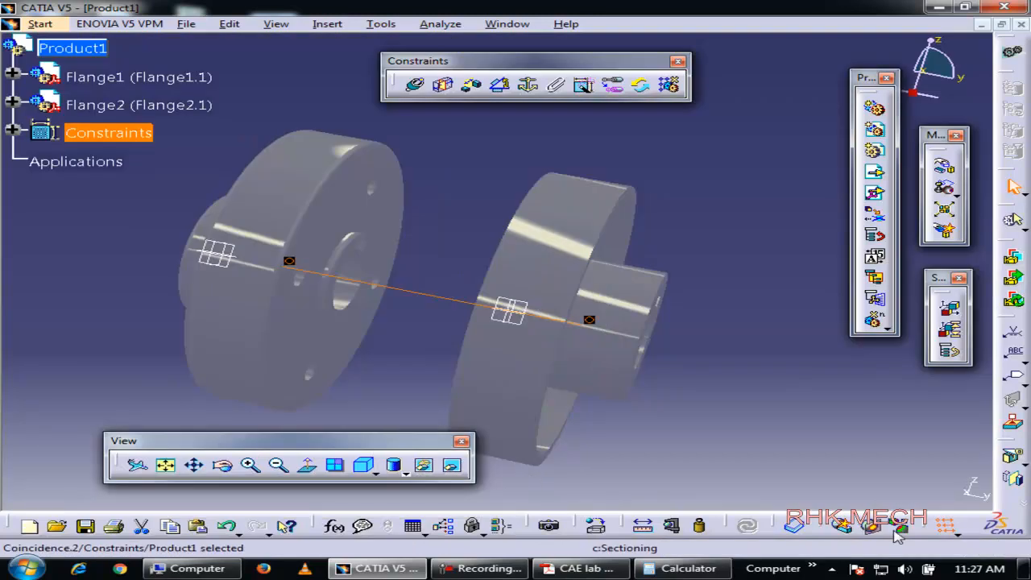
drag(722, 526, 289, 512)
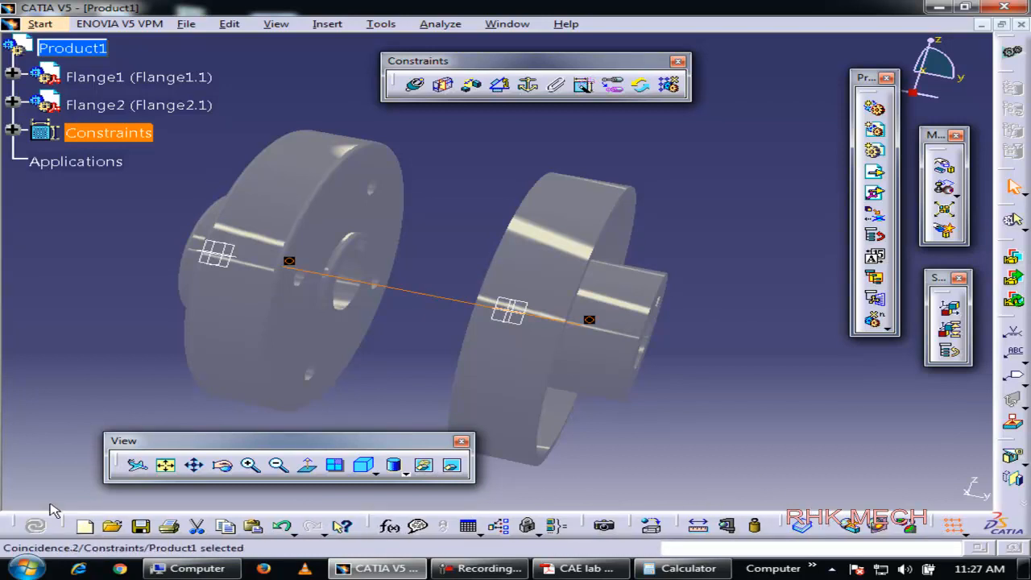
drag(36, 524, 1013, 81)
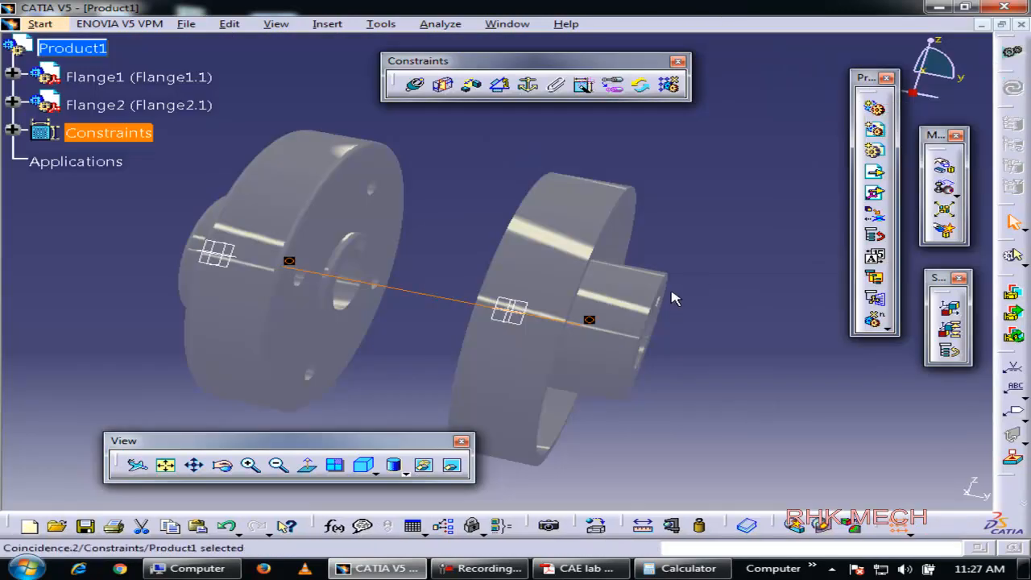
drag(116, 465, 360, 520)
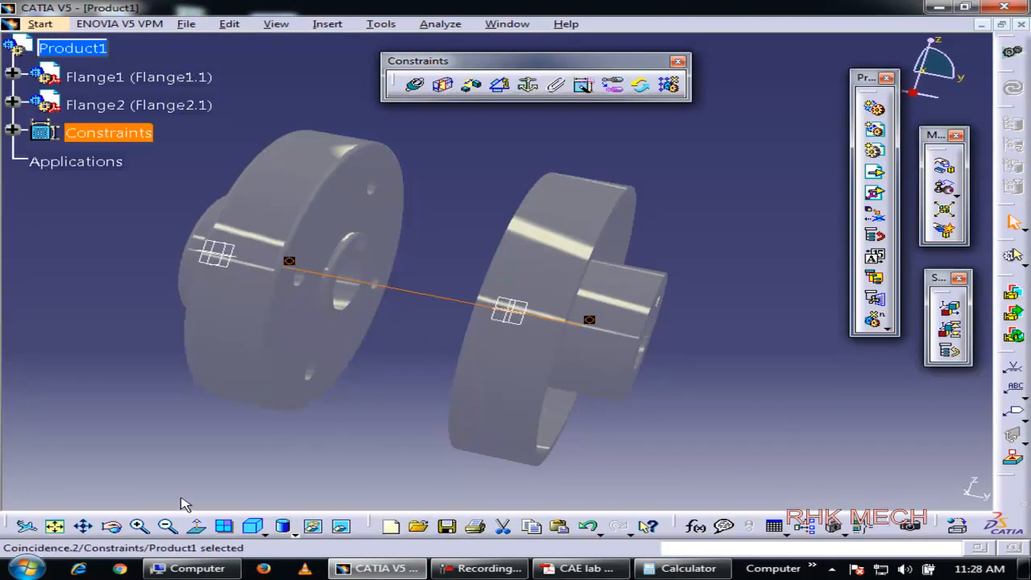
- Apply a coincidence constraint between the axis of a Flange2 bolt hole and the matching bolt hole axis of Flange1
middle_drag(472, 414, 482, 165)
mouse_move(497, 232)
middle_down()
mouse_move(492, 223)
mouse_move(509, 209)
mouse_move(485, 229)
middle_up()
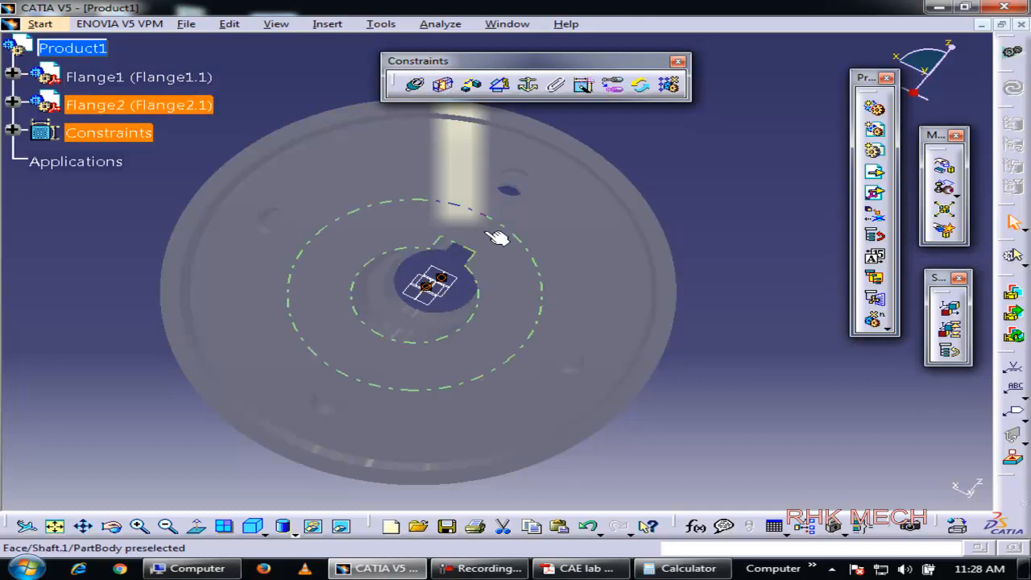
middle_drag(551, 223, 530, 256)
scroll(549, 232, up, 1)
middle_drag(655, 224, 442, 315)
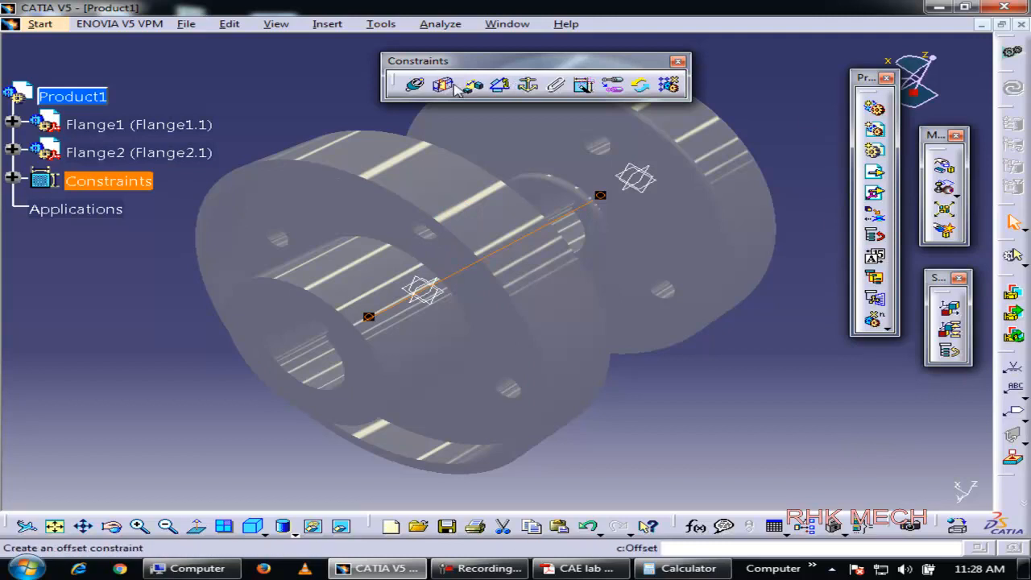
click(416, 85)
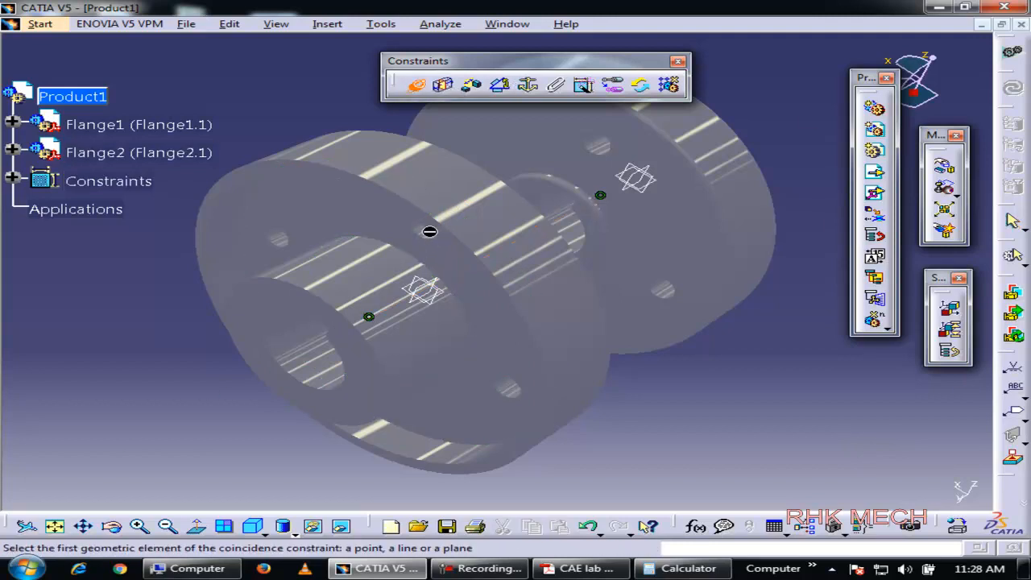
click(428, 229)
middle_drag(671, 139, 543, 153)
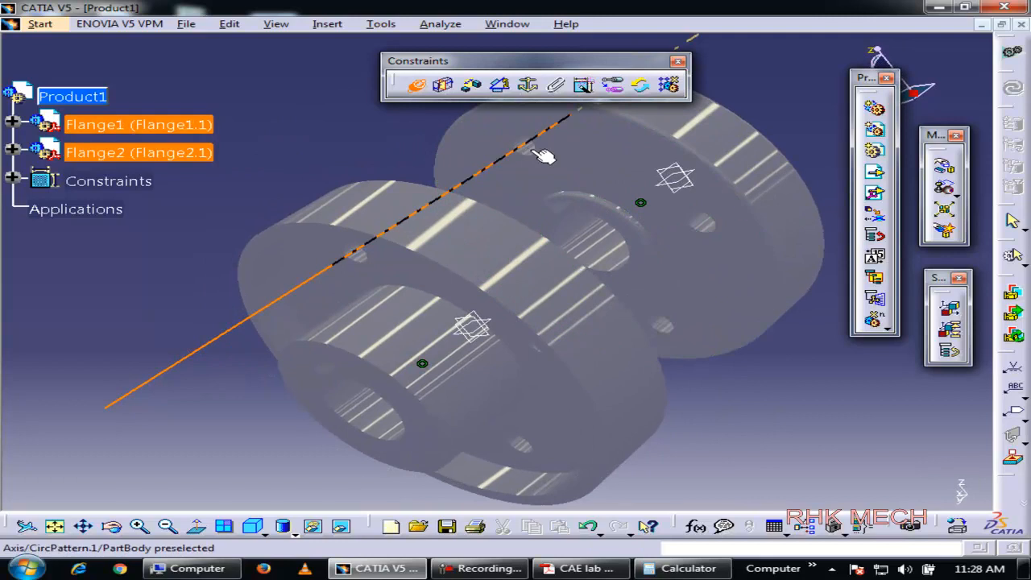
- Make the axes of the matching bolt holes on Flange1 and Flange2 coincident and update the assembly
click(544, 155)
middle_drag(397, 155, 548, 154)
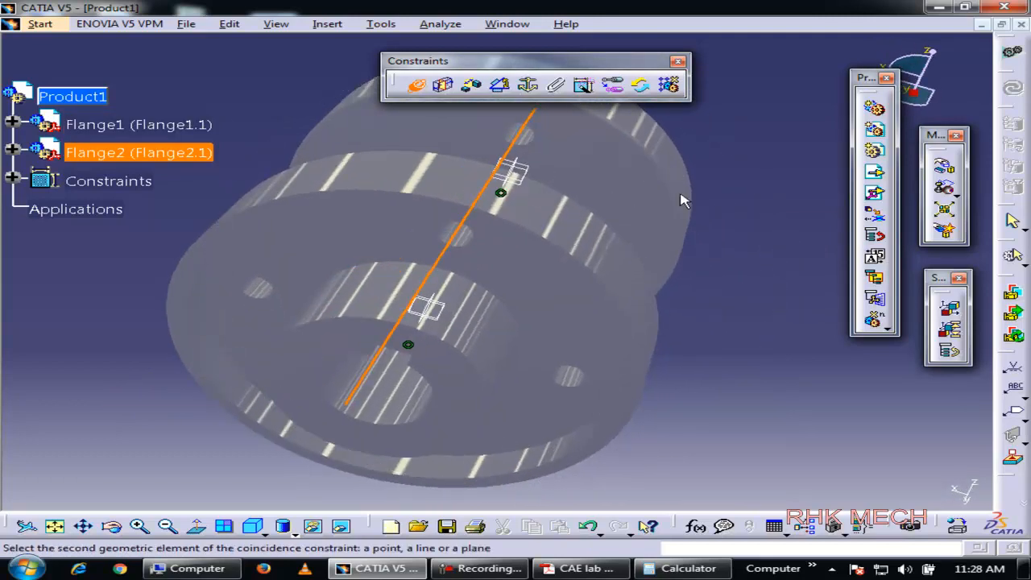
click(537, 138)
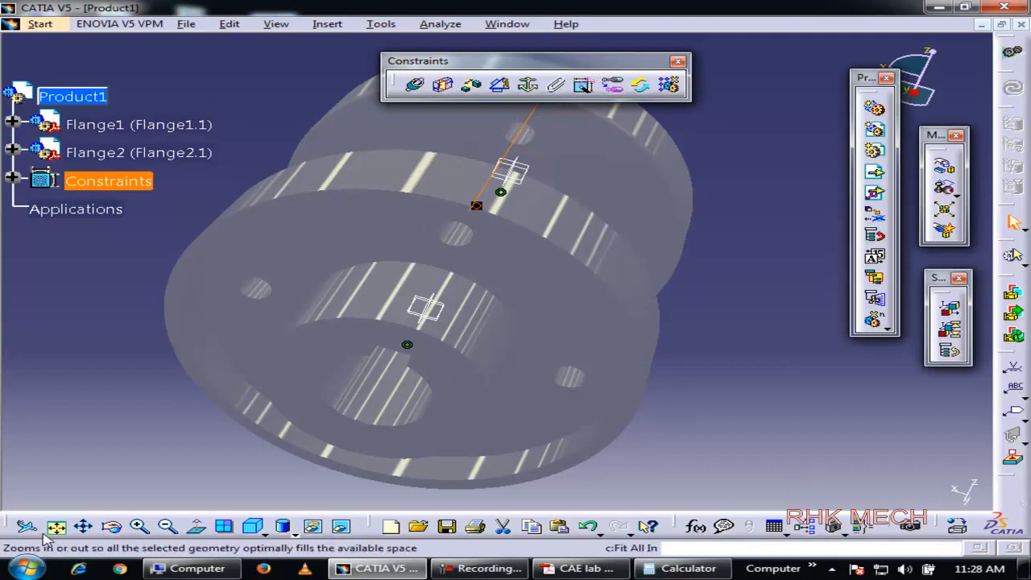
click(1013, 91)
click(547, 234)
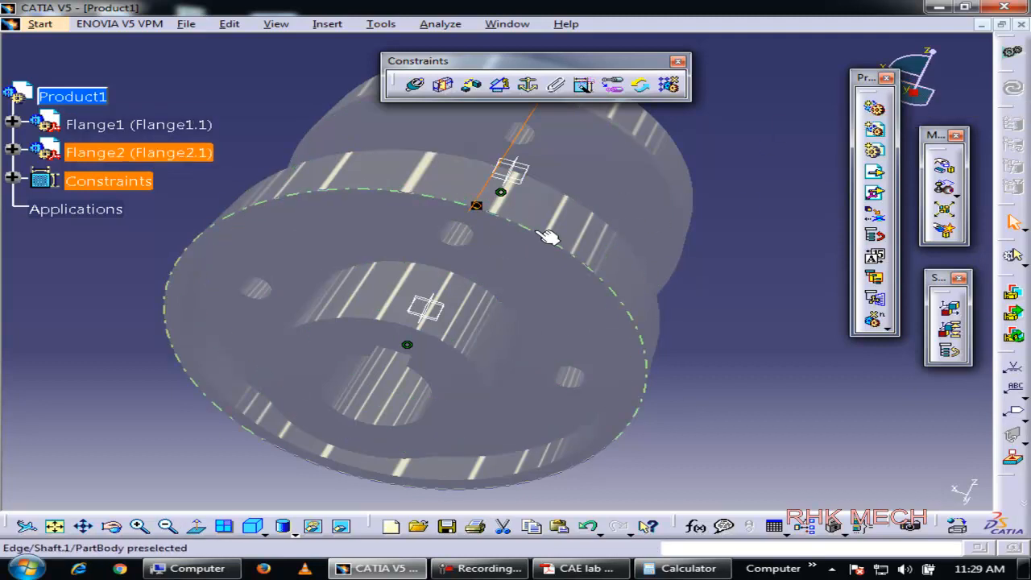
- Examine the facing surfaces and central recesses of Flange1 and Flange2 to identify the mating faces
click(683, 253)
middle_drag(674, 272, 296, 372)
click(487, 324)
middle_drag(487, 324, 472, 295)
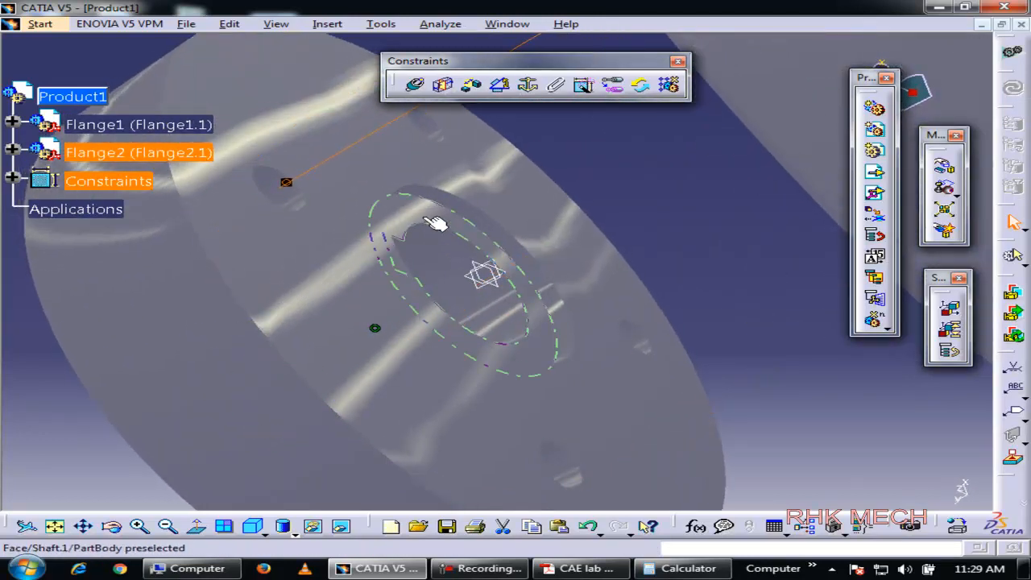
middle_drag(633, 334, 740, 165)
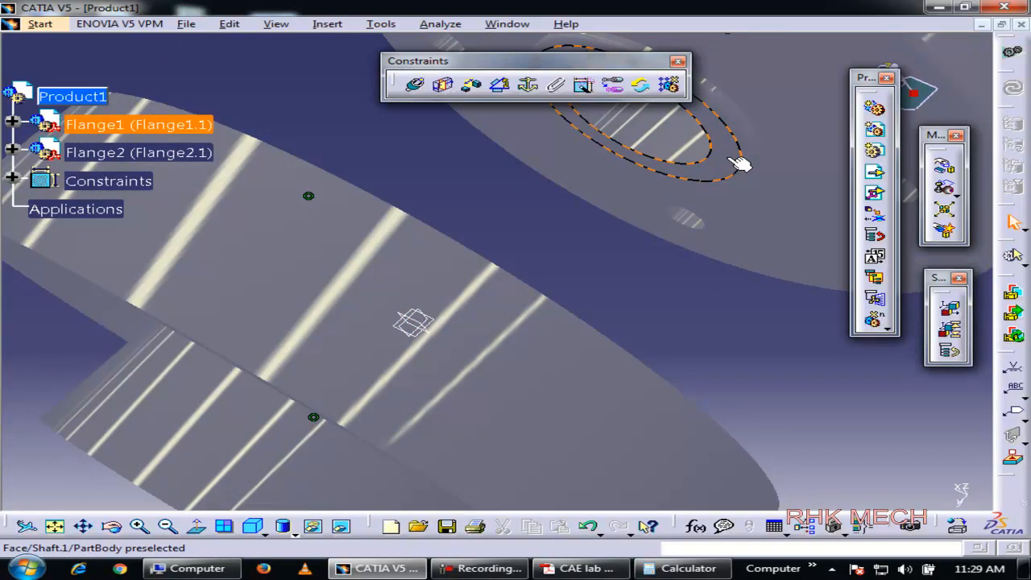
click(740, 164)
click(747, 339)
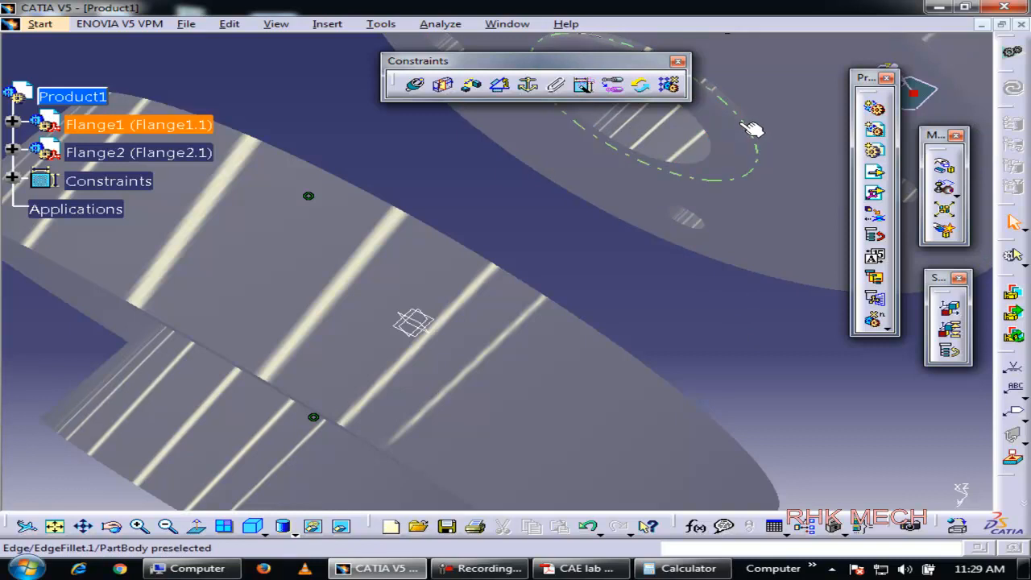
- Switch to the CAE lab manual in Adobe Reader and examine the mating faces and recess depth in both flange section drawings
click(580, 568)
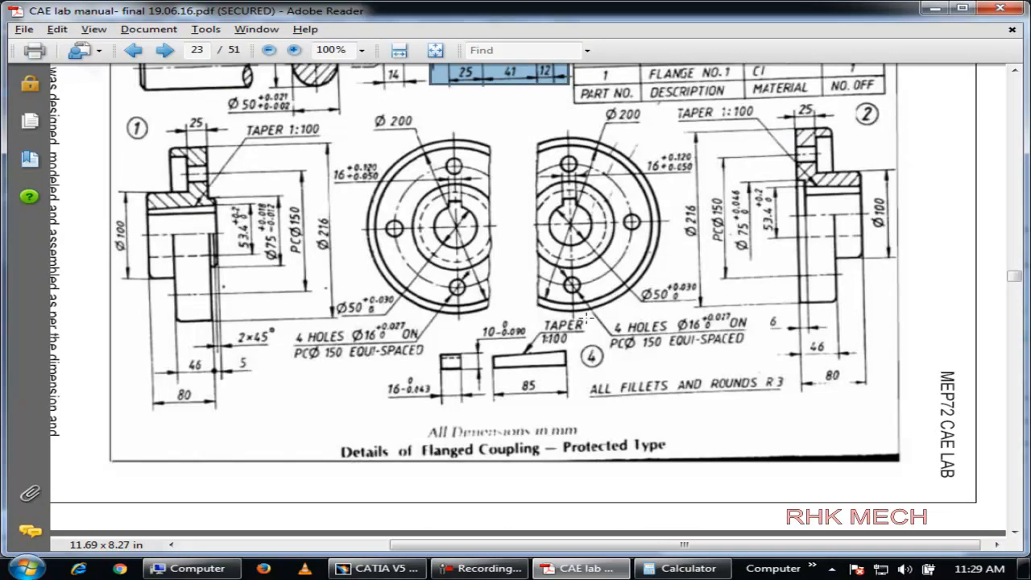
scroll(586, 318, up, 1)
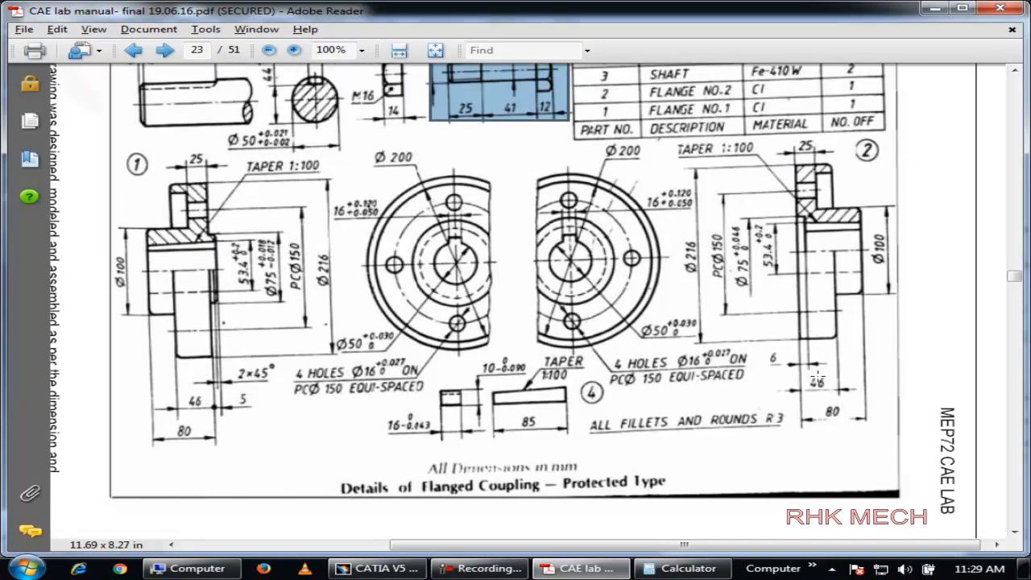
drag(794, 352, 820, 376)
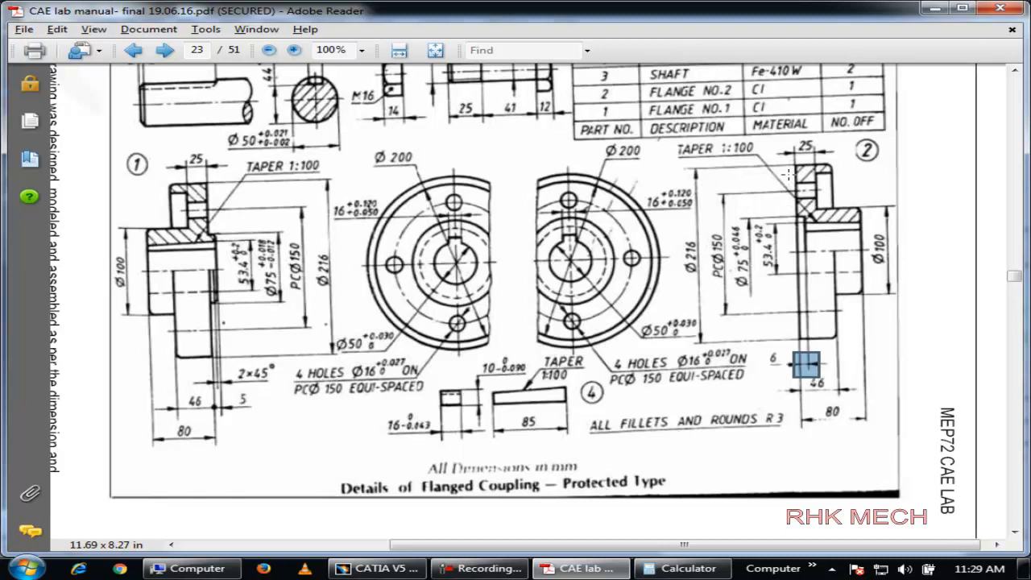
drag(787, 172, 805, 217)
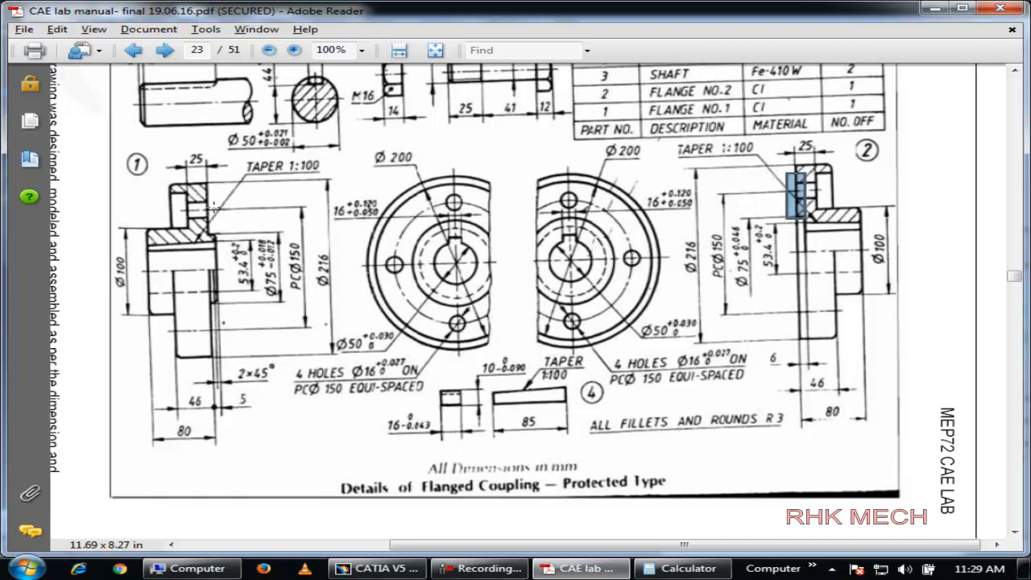
drag(220, 218, 223, 220)
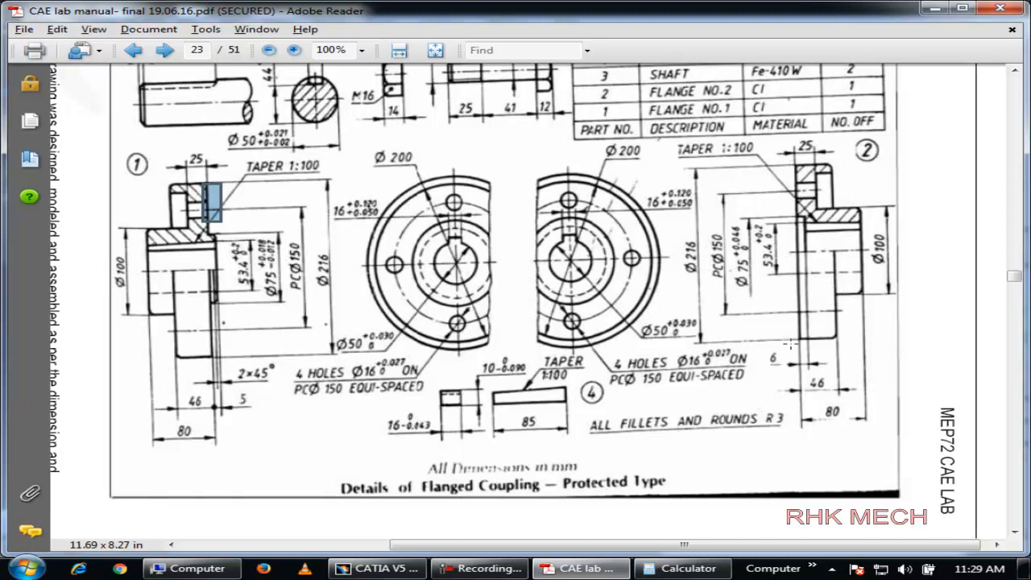
drag(808, 367, 813, 371)
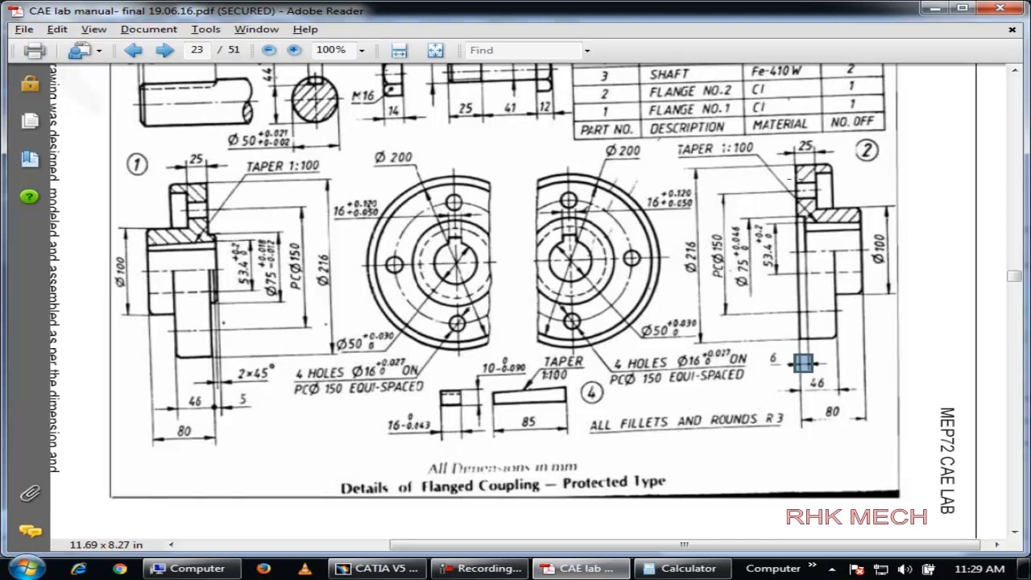
click(934, 9)
- Add a contact constraint between the flat bolt-hole faces of Flange2 and Flange1 and update the assembly
middle_drag(640, 311, 623, 455)
click(691, 269)
middle_drag(676, 336, 454, 279)
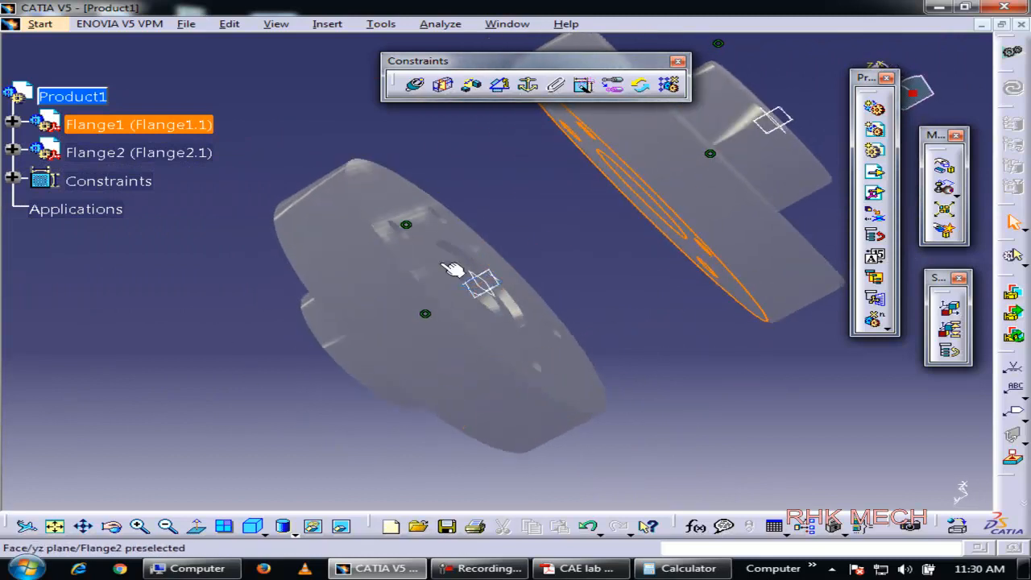
click(495, 165)
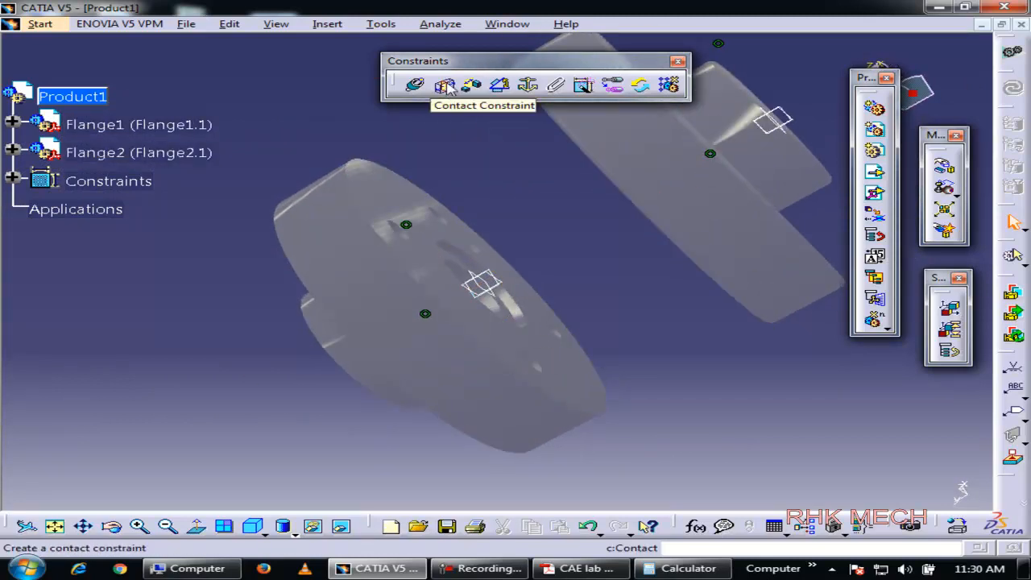
click(445, 85)
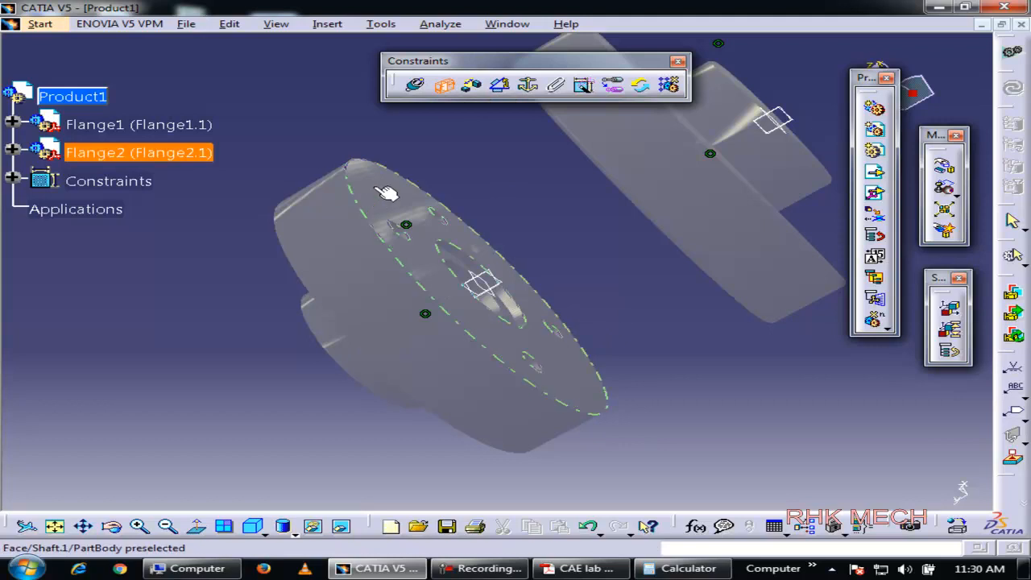
click(386, 194)
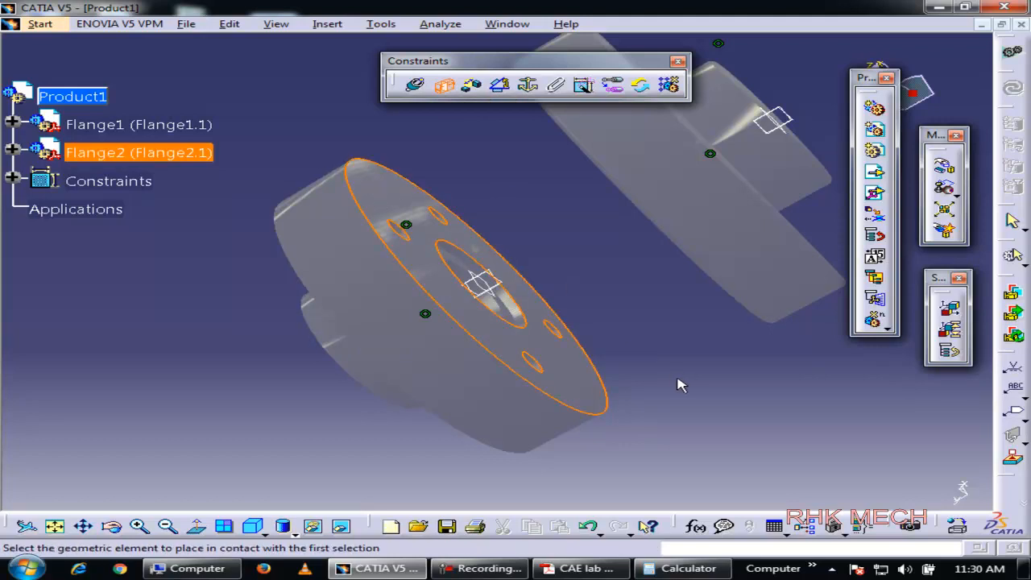
middle_drag(679, 385, 660, 185)
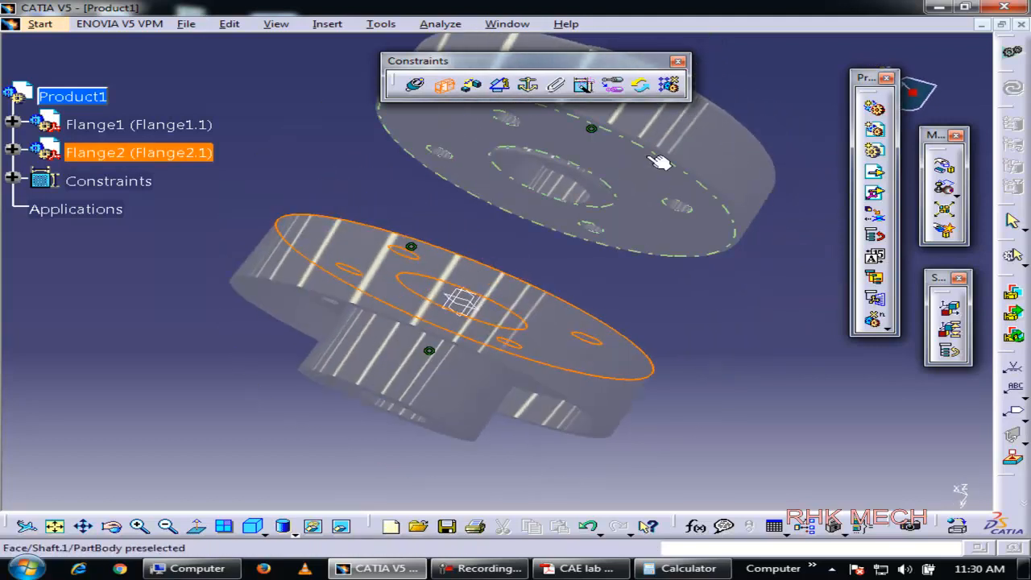
click(645, 172)
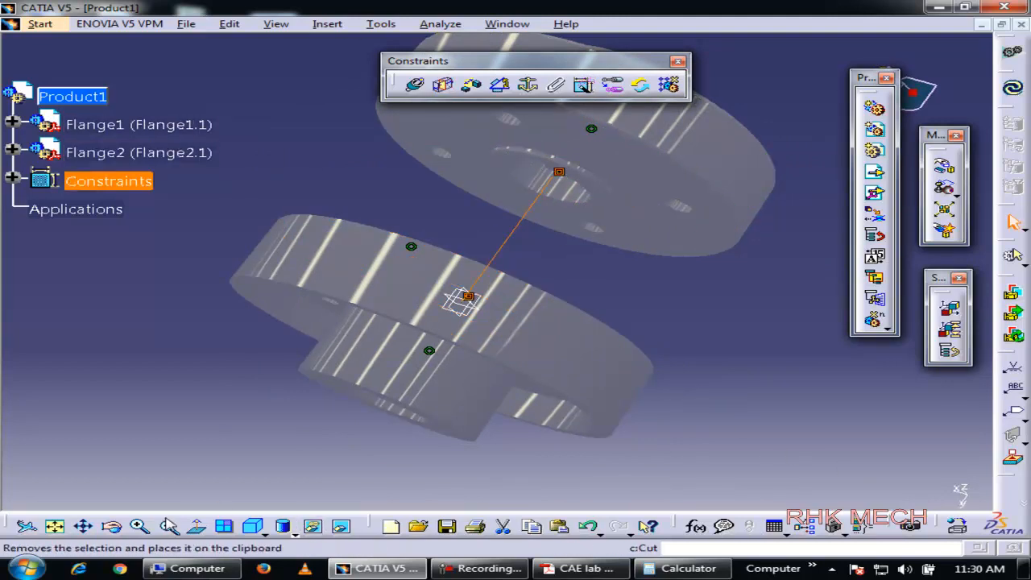
click(1012, 88)
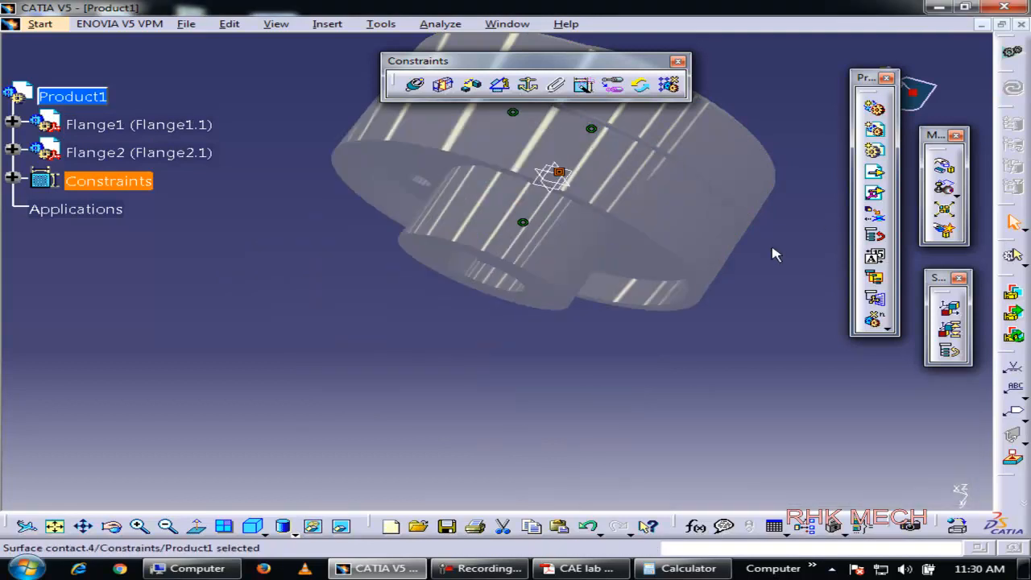
- Inspect the joined flanges from all sides, checking the alignment of the bolt holes and keyways
middle_drag(454, 341, 494, 121)
middle_drag(571, 246, 696, 126)
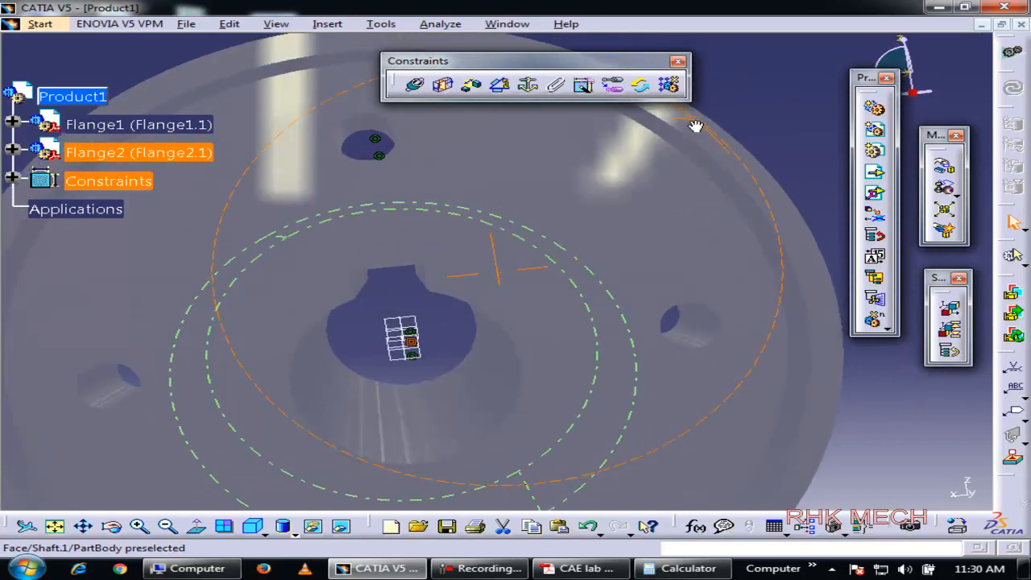
middle_drag(739, 347, 709, 345)
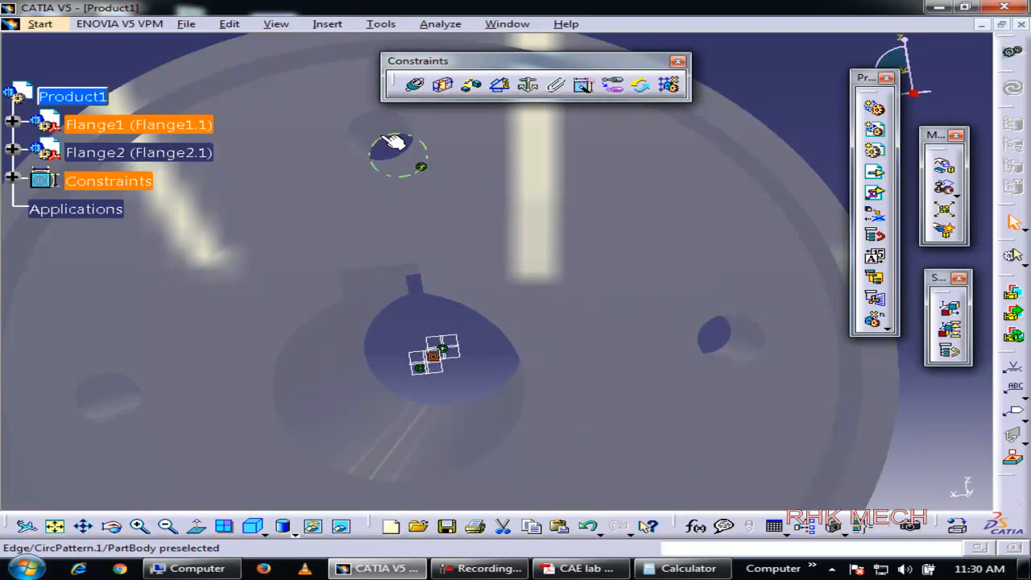
middle_drag(511, 304, 508, 425)
click(511, 303)
middle_drag(668, 303, 647, 312)
click(639, 308)
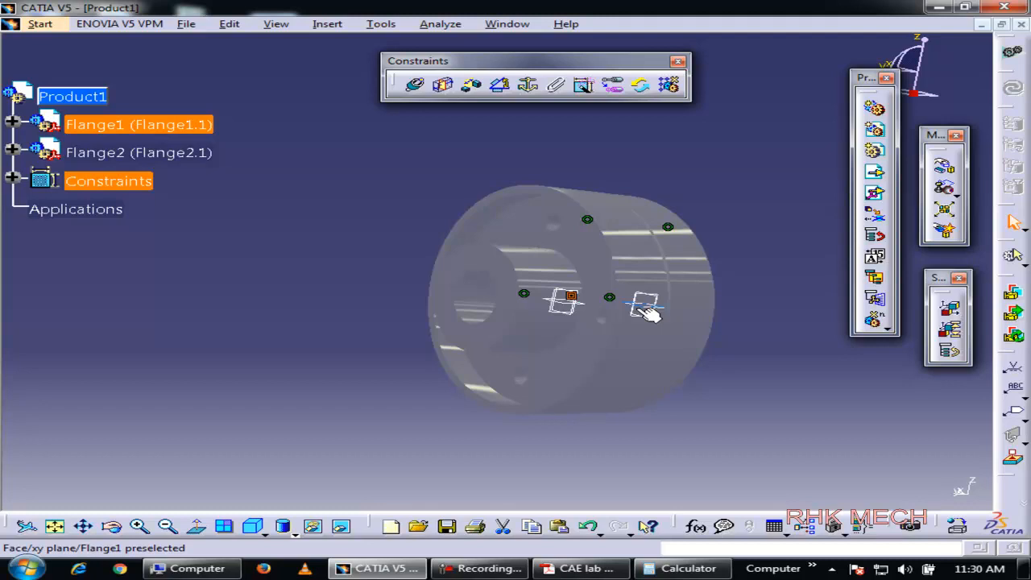
middle_drag(633, 314, 773, 302)
mouse_move(454, 289)
middle_down()
mouse_move(504, 292)
mouse_move(466, 283)
middle_up()
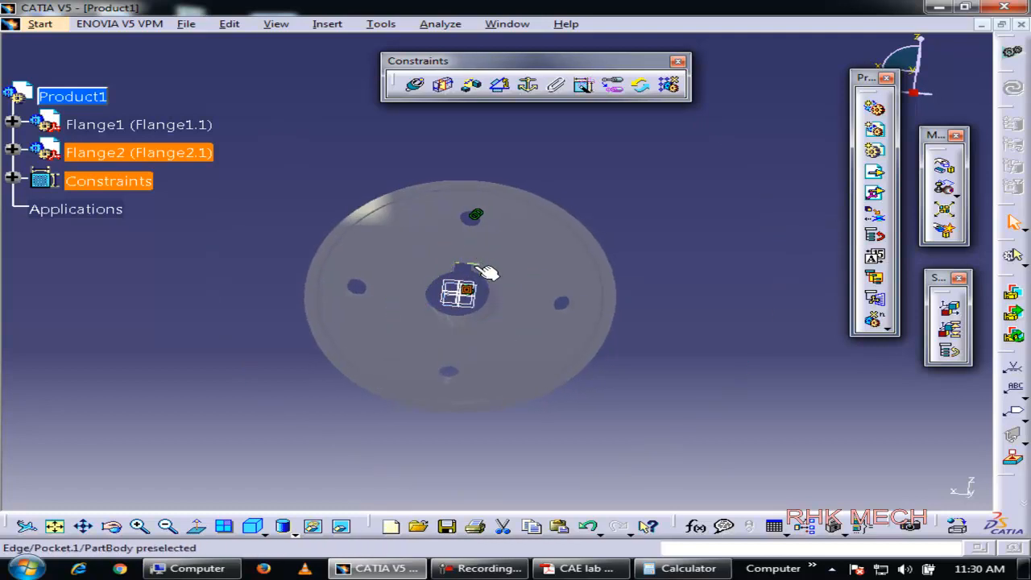
middle_drag(511, 223, 418, 289)
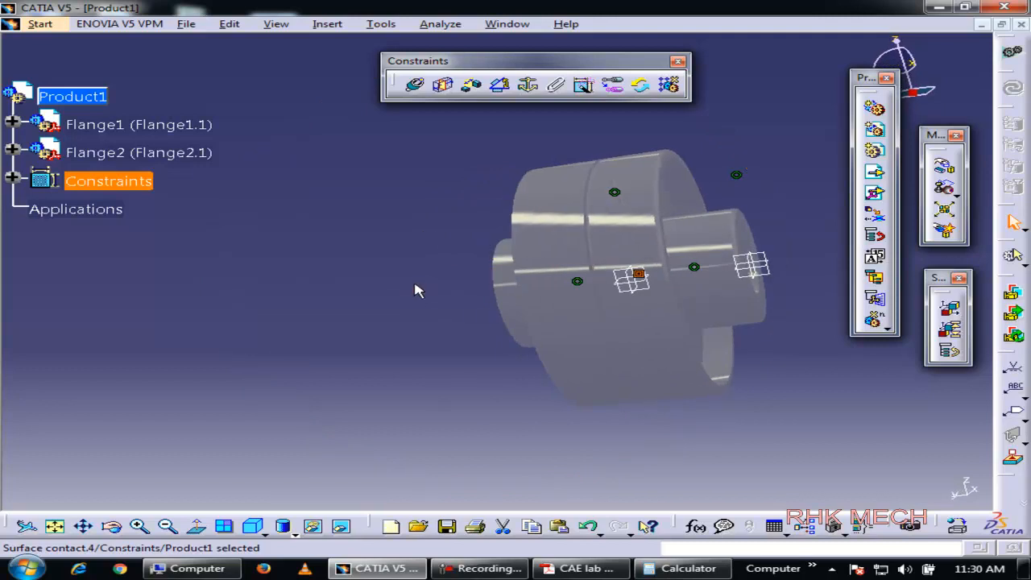
middle_drag(490, 292, 577, 309)
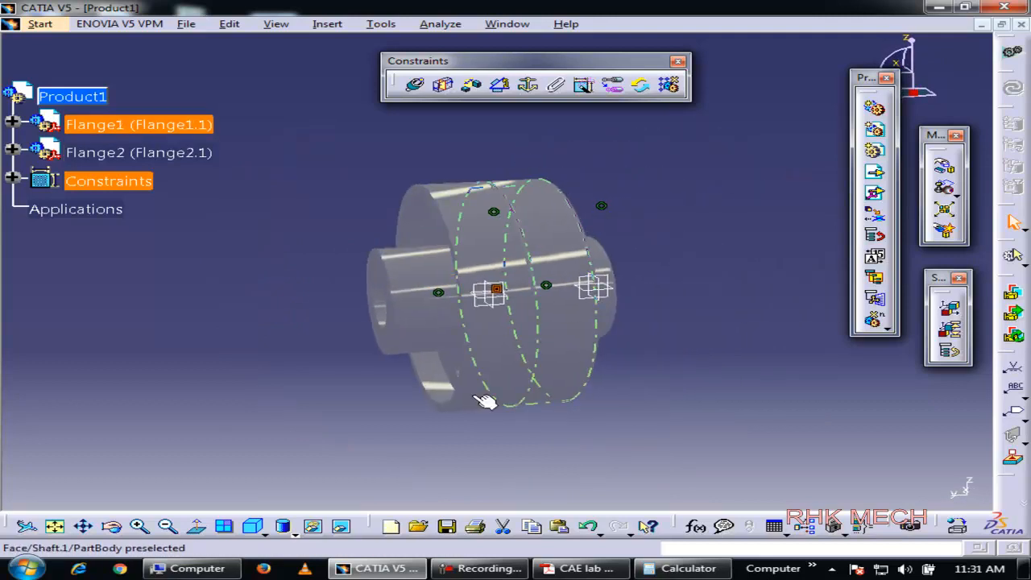
- Display the flange assembly shaded with its edges visible
click(294, 528)
click(313, 430)
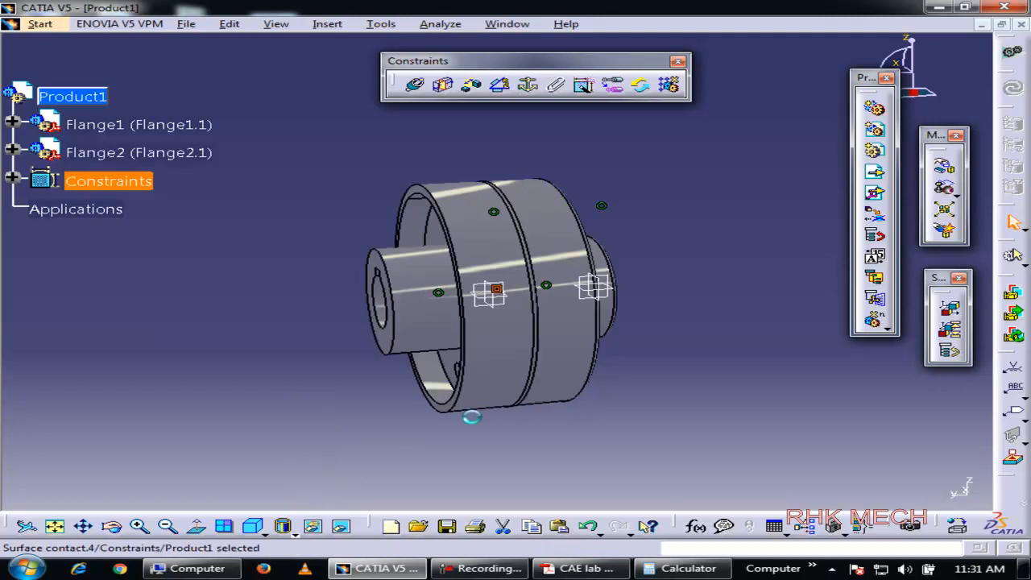
middle_drag(313, 428, 552, 362)
middle_drag(428, 297, 513, 369)
scroll(390, 310, up, 1)
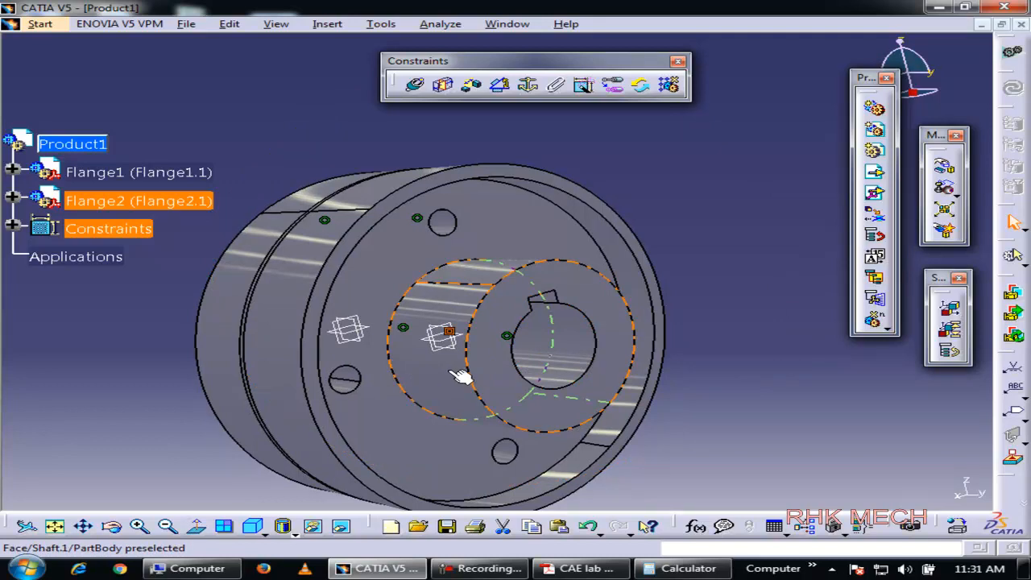
middle_drag(582, 274, 649, 299)
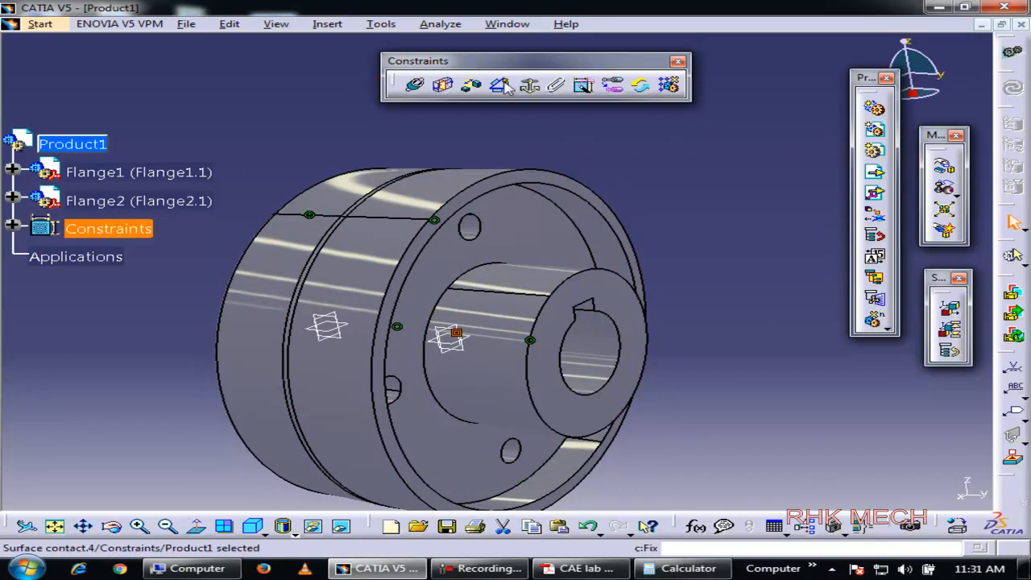
click(329, 24)
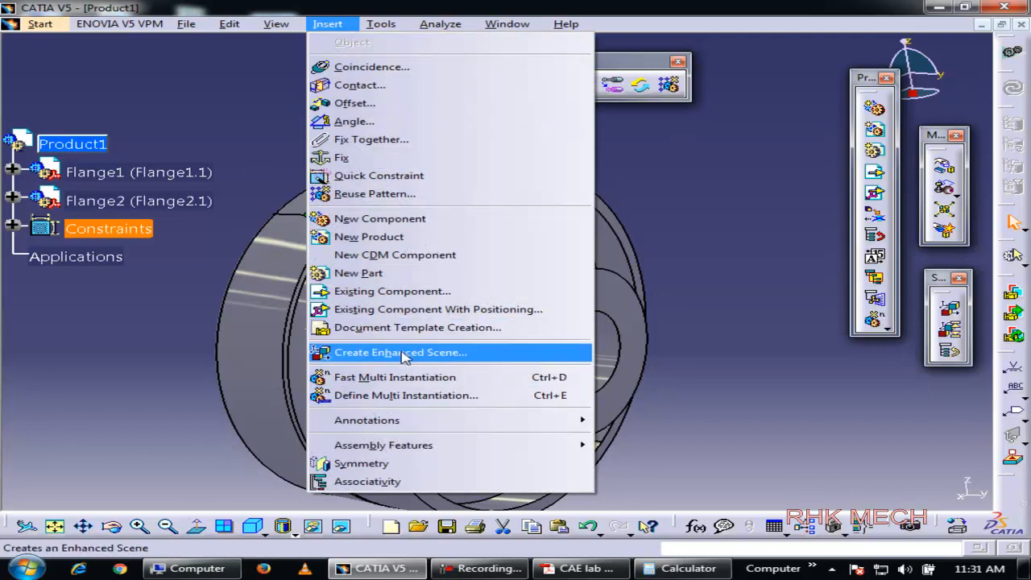
click(471, 309)
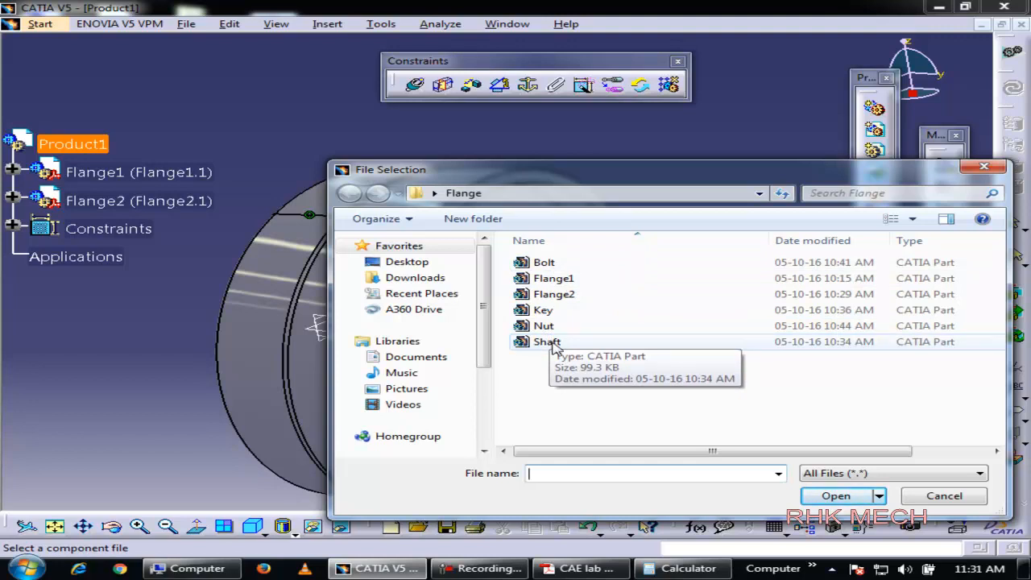
click(554, 345)
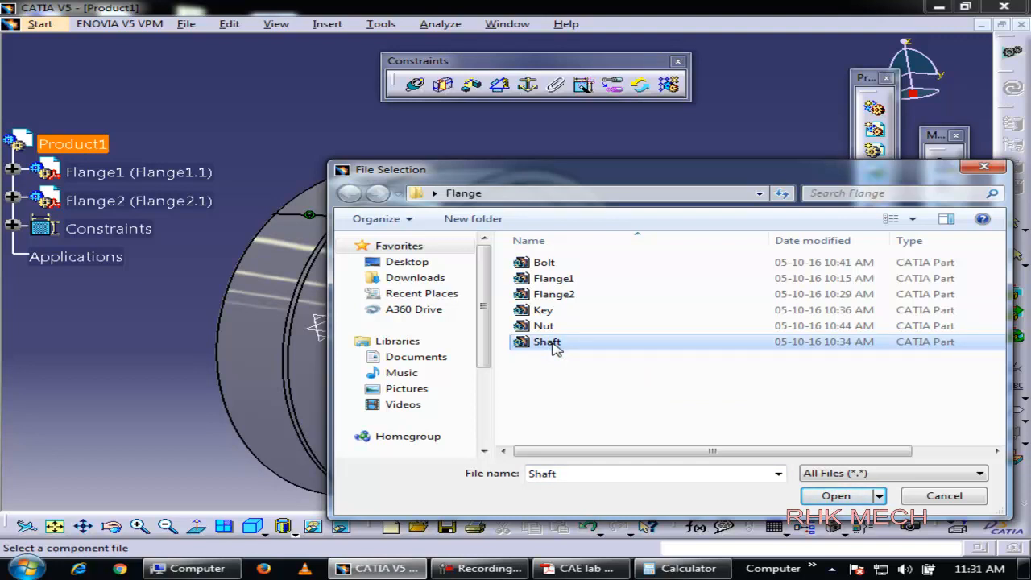
click(926, 497)
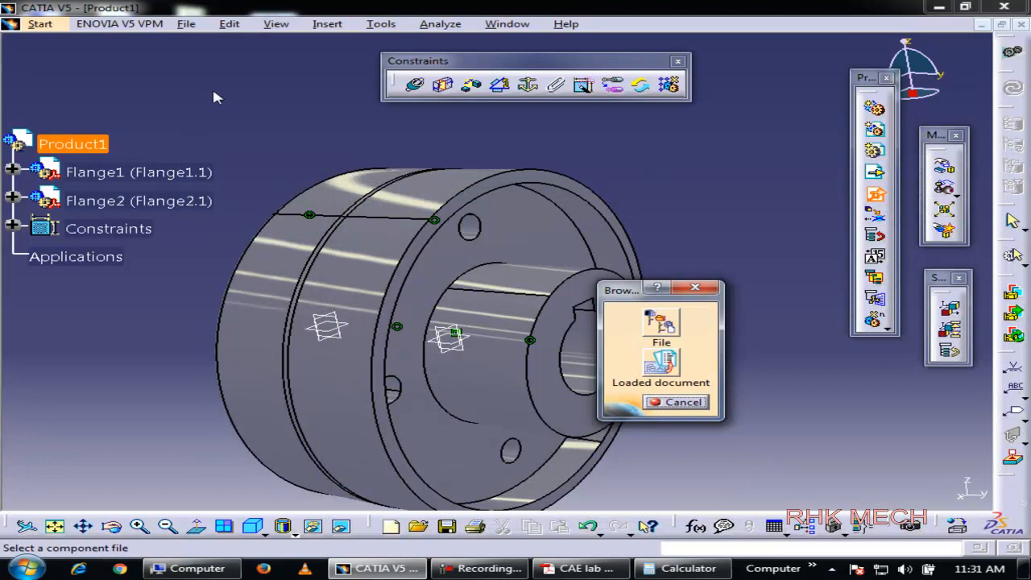
click(696, 287)
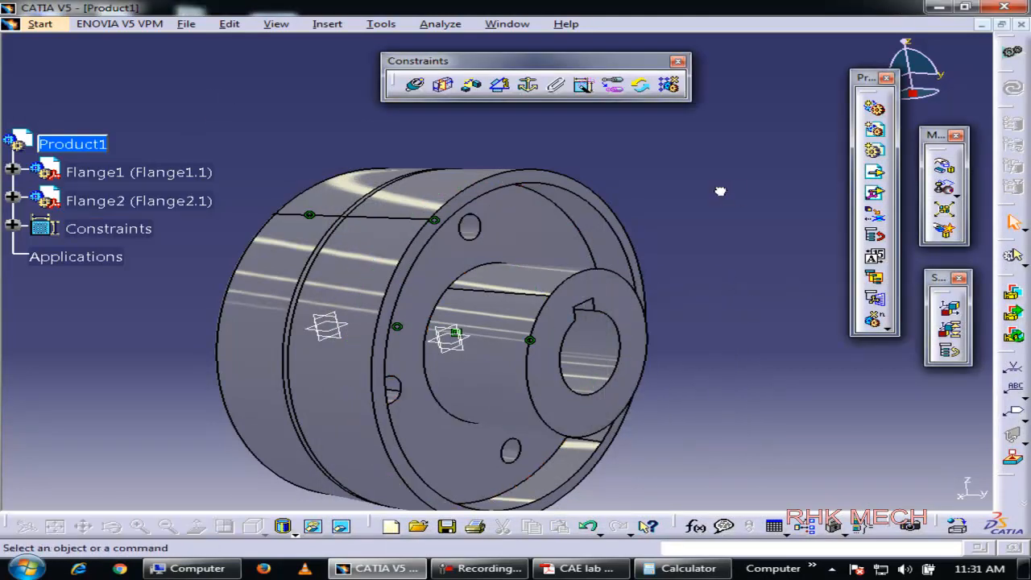
- Open the Shaft part from the Flange folder on the Desktop in its own window
click(184, 24)
click(209, 78)
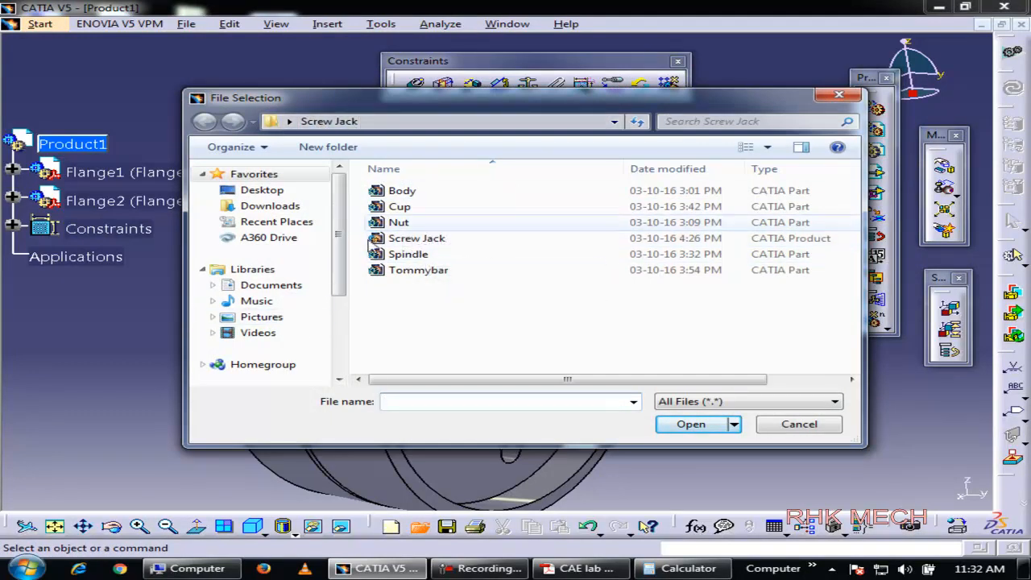
click(278, 193)
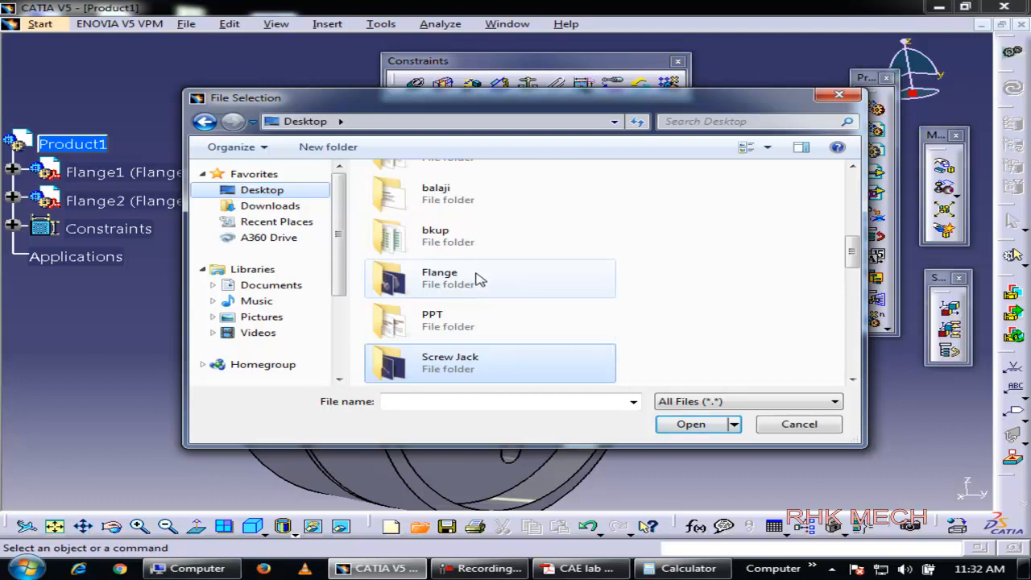
double_click(475, 278)
click(407, 272)
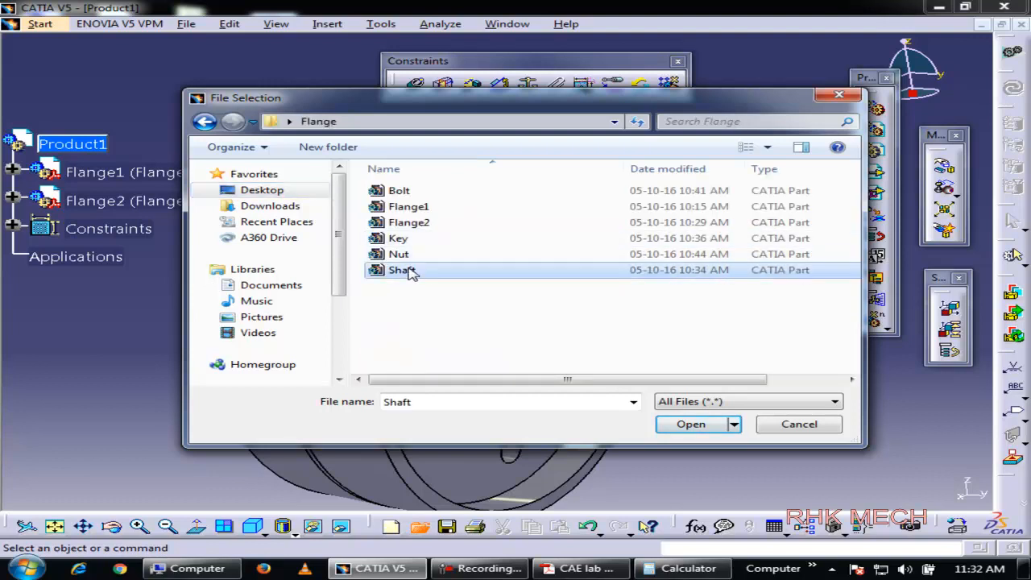
double_click(407, 272)
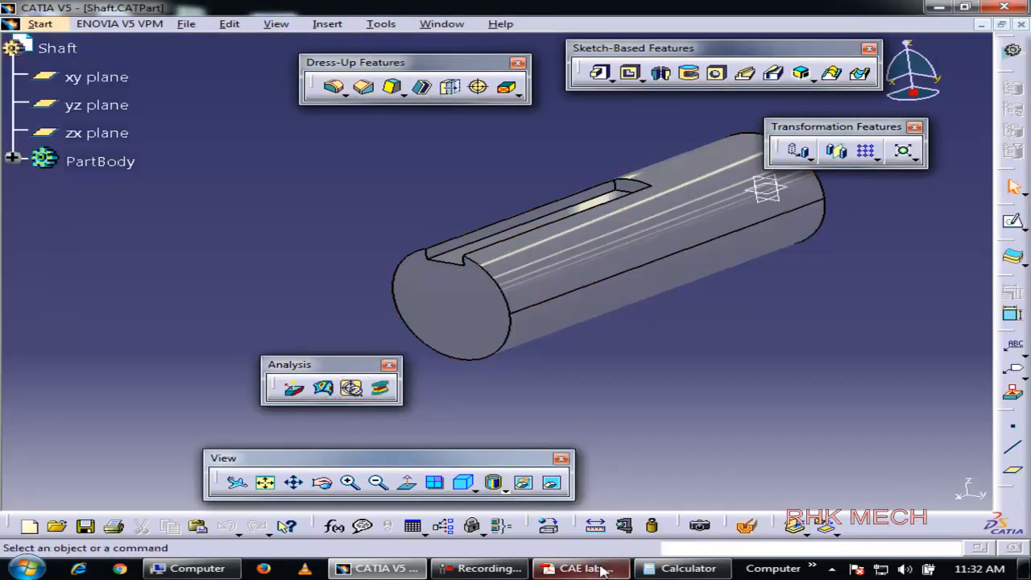
- Switch to the CAE lab manual in Adobe Reader and check the end chamfer size on the shaft drawing
click(599, 569)
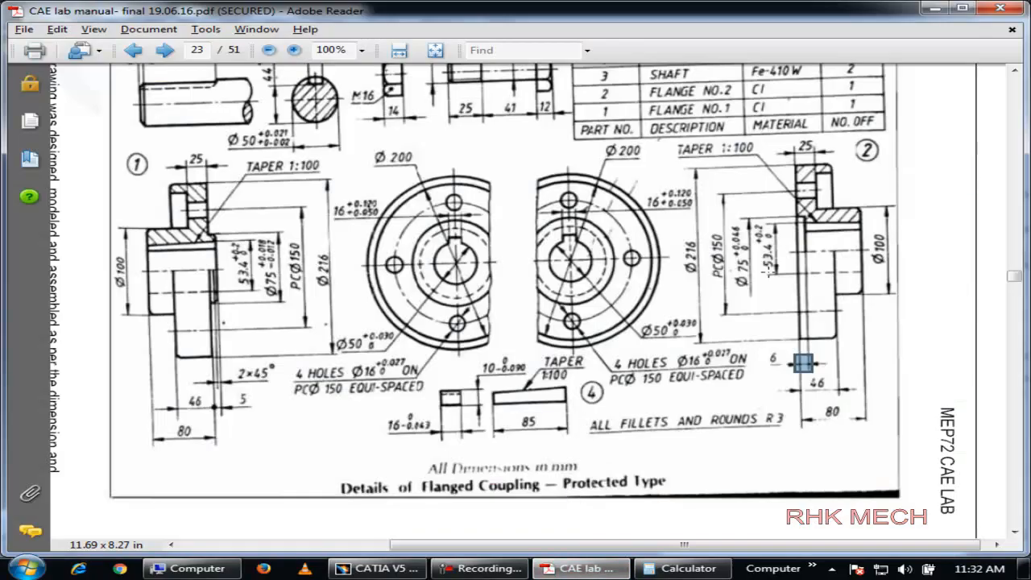
scroll(186, 165, up, 1)
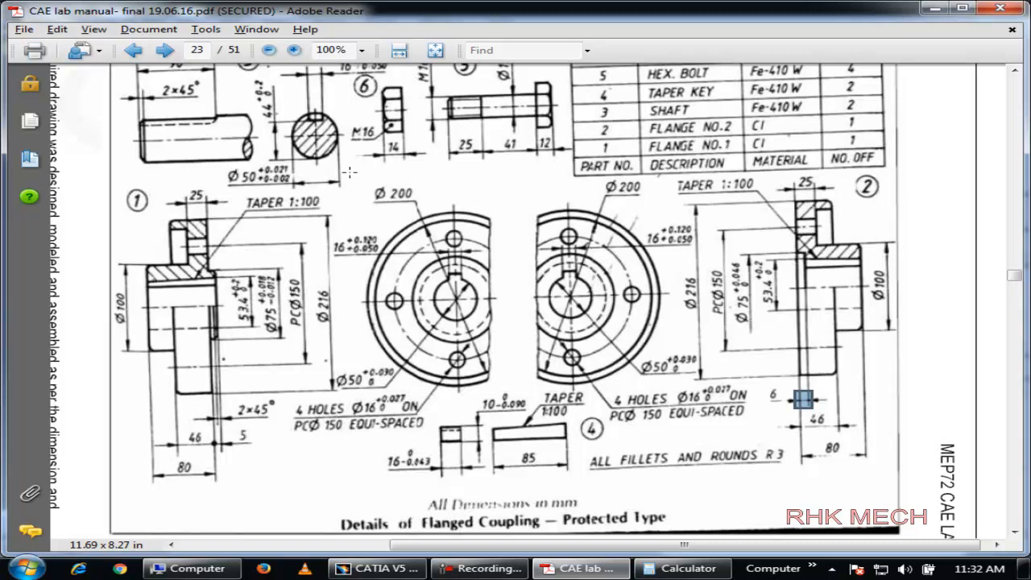
click(935, 8)
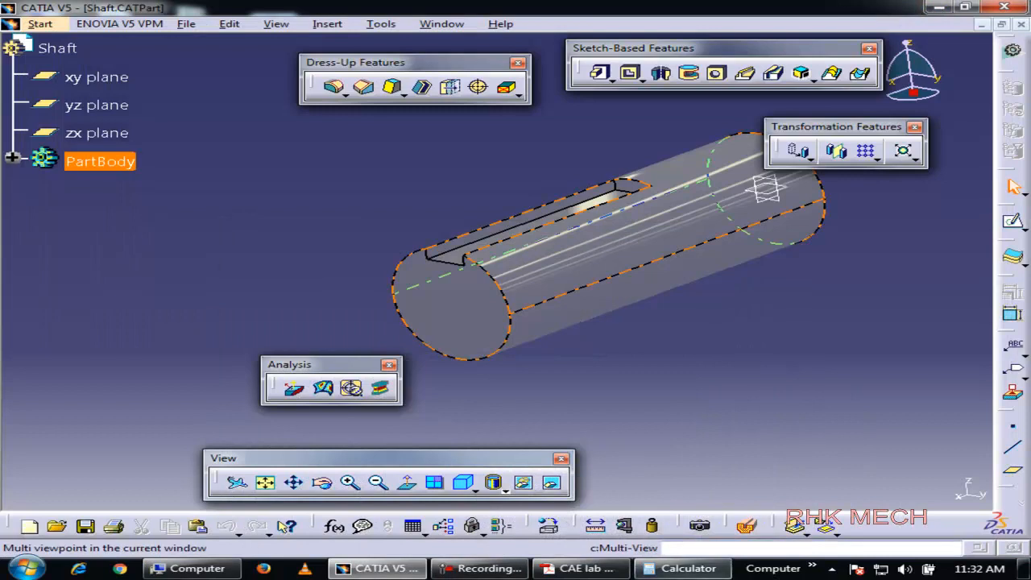
click(596, 569)
click(600, 569)
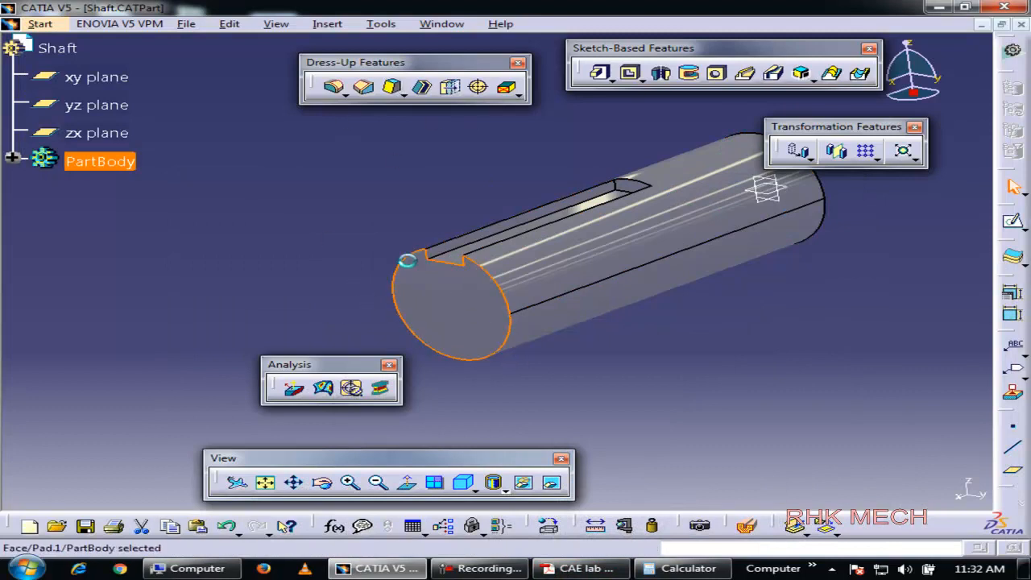
- Chamfer the circular edge at the shaft's keyway end with length 2 and angle 45 degrees
click(400, 270)
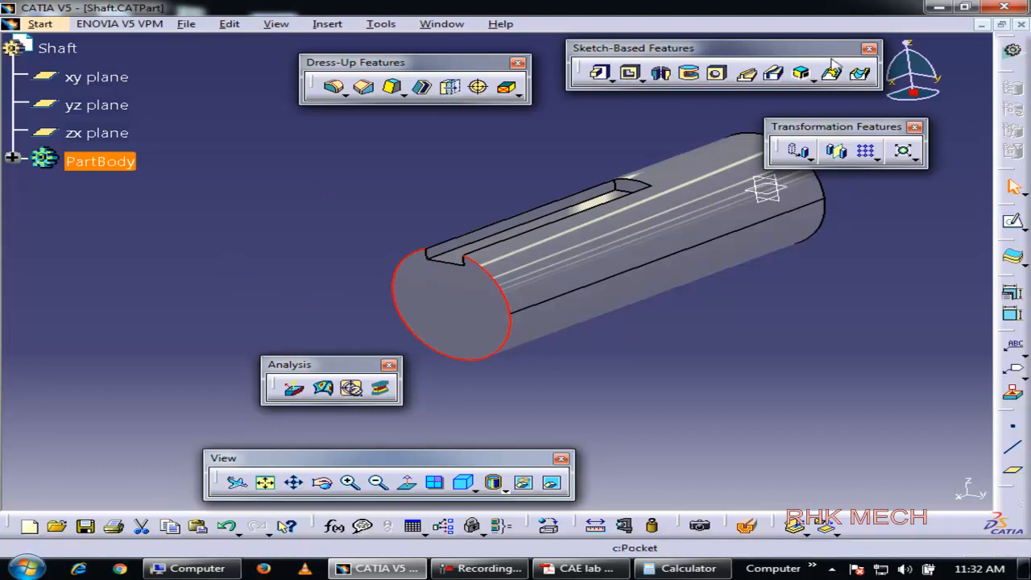
click(365, 87)
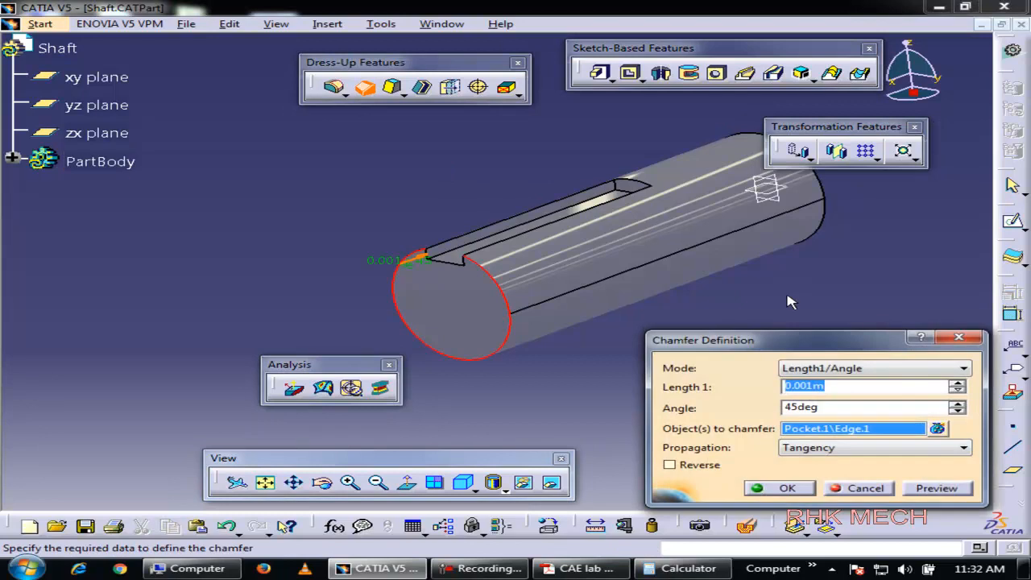
text(2)
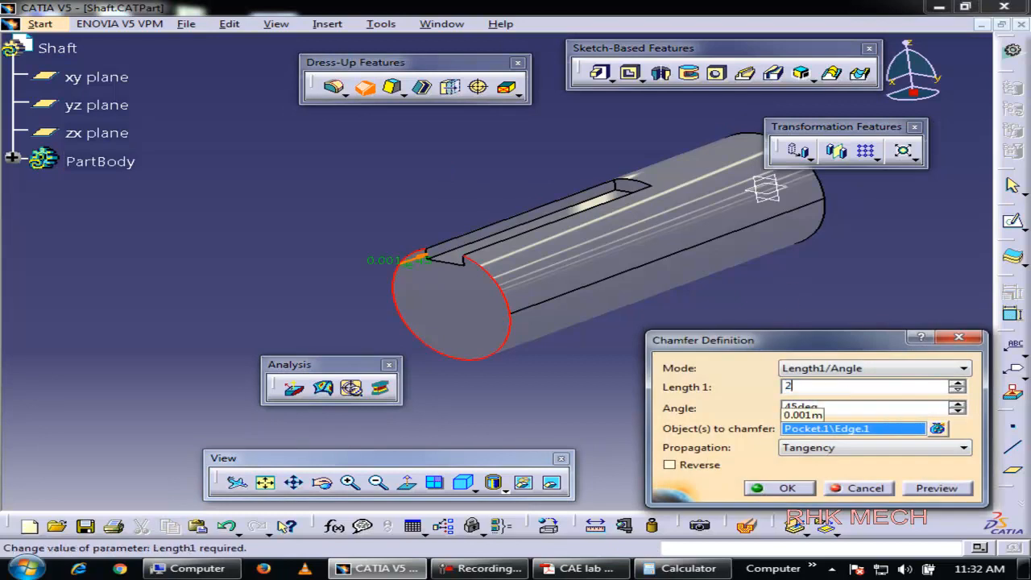
key(Tab)
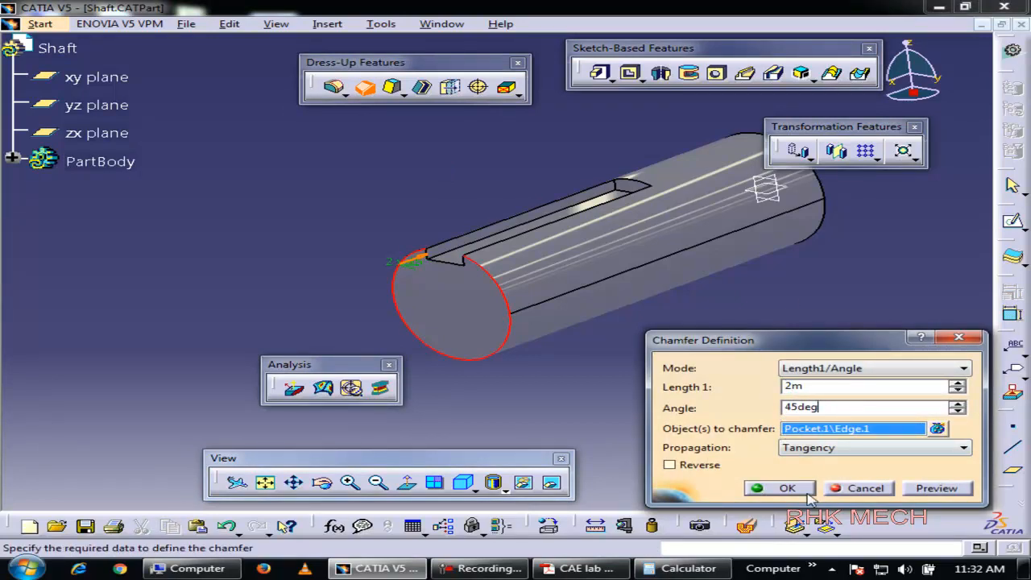
click(779, 491)
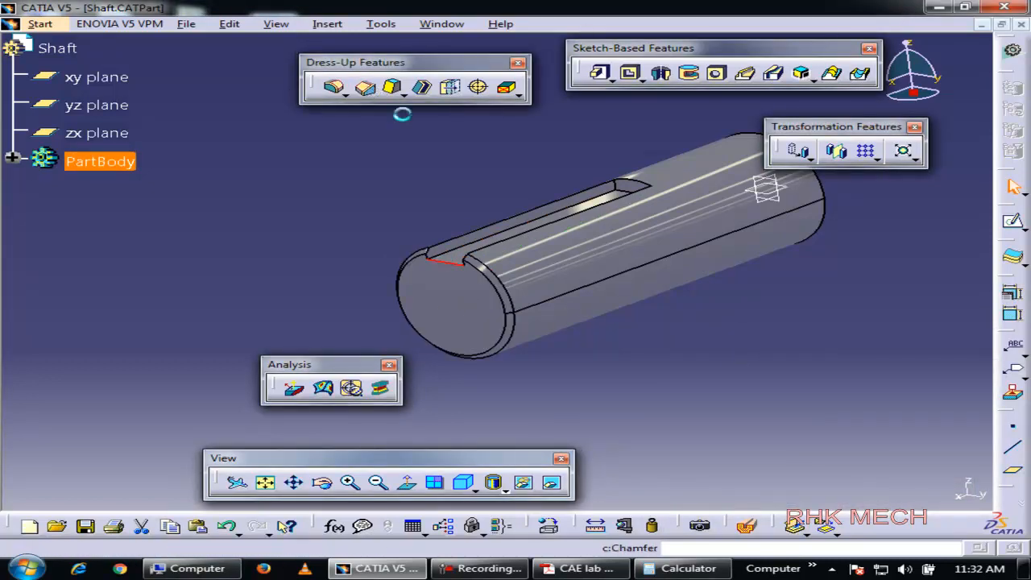
- Chamfer the keyway floor's edge at the same shaft end with length 2 and angle 45 degrees
click(363, 86)
click(780, 488)
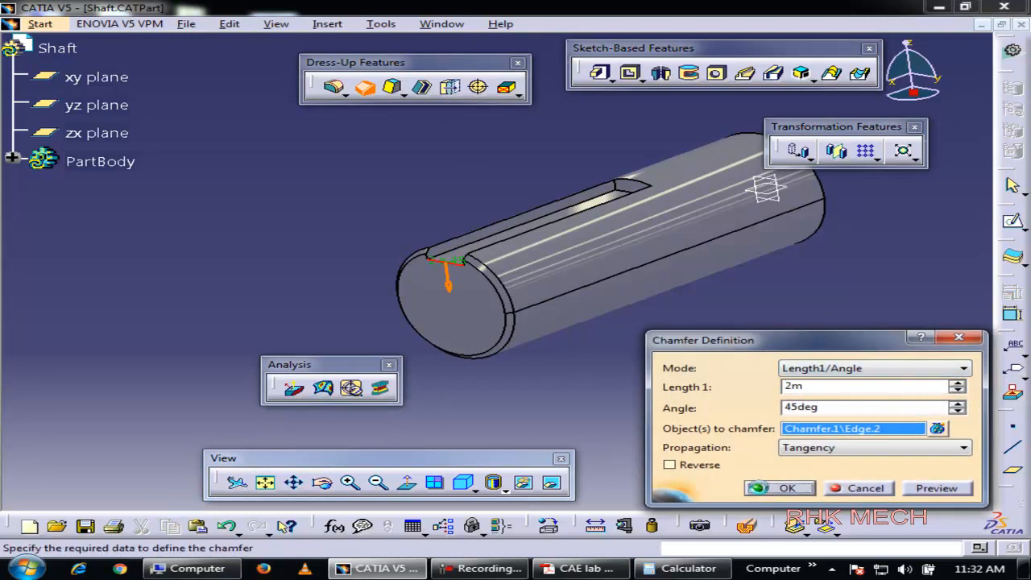
click(667, 338)
- Inspect the chamfered shaft end and compare it with the shaft drawing in the lab manual
middle_drag(516, 292, 540, 342)
click(515, 291)
middle_drag(652, 280, 744, 280)
middle_drag(565, 355, 507, 351)
click(580, 568)
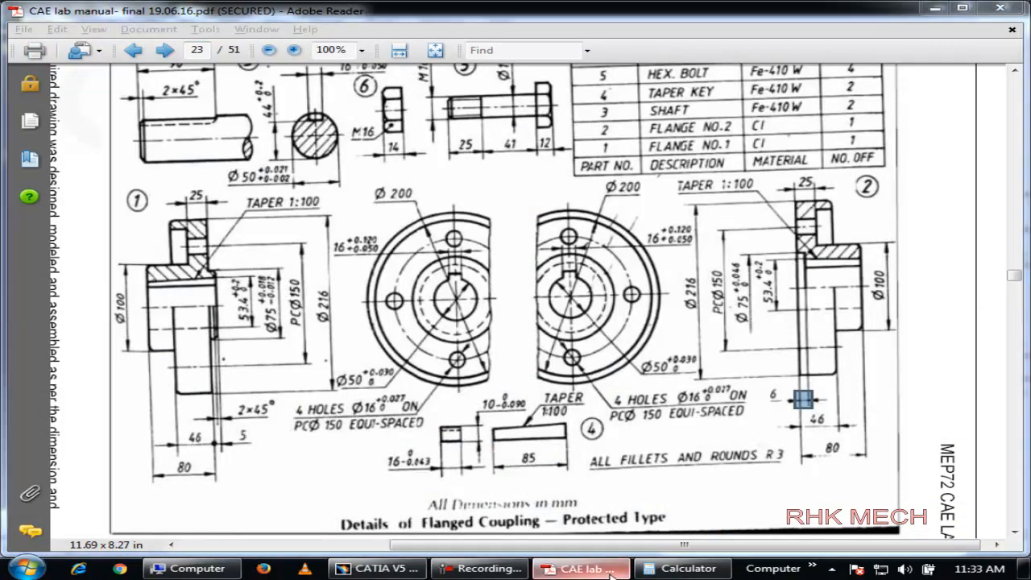
click(580, 569)
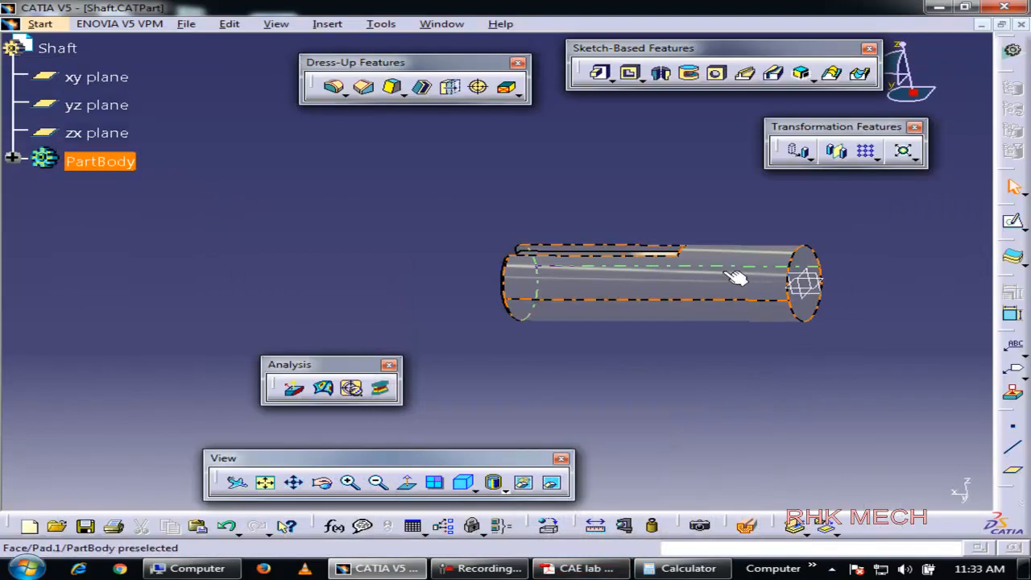
- Close the Shaft part, saving its changes, and return to the flange assembly
click(755, 405)
middle_drag(755, 405, 836, 367)
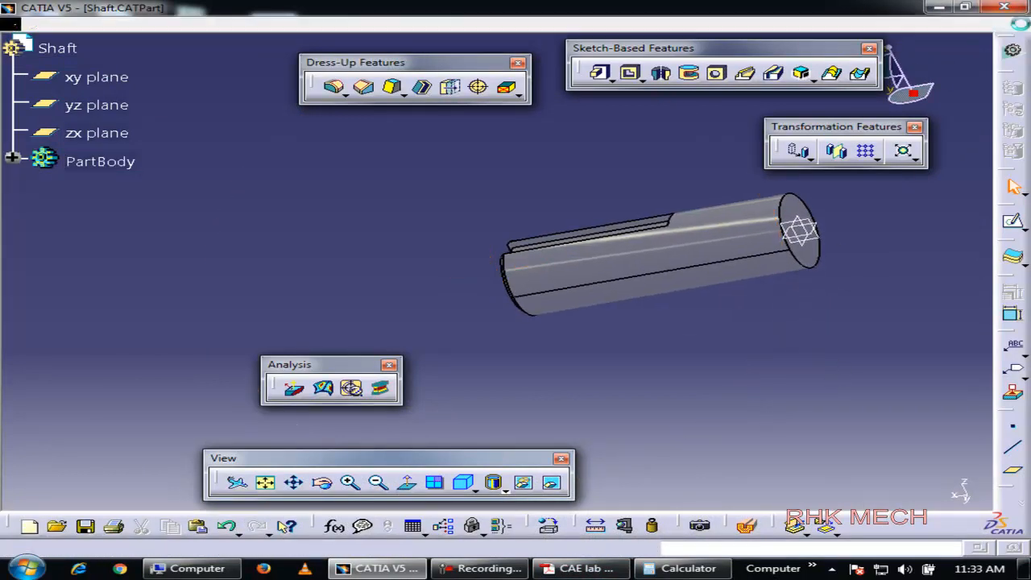
click(1021, 24)
click(463, 316)
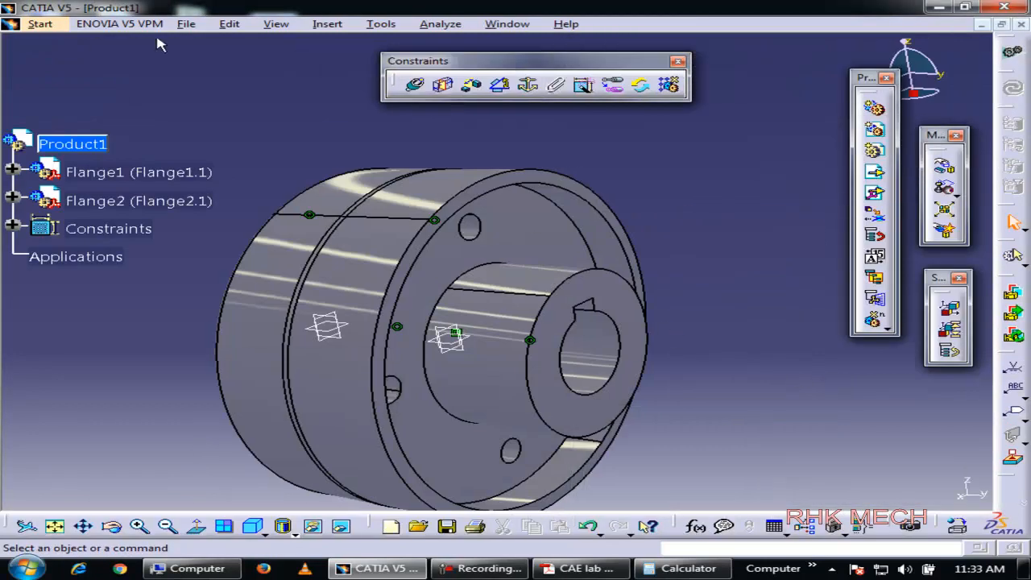
- Insert the Shaft part from the Flange folder into Product1 as an existing component with positioning
click(327, 24)
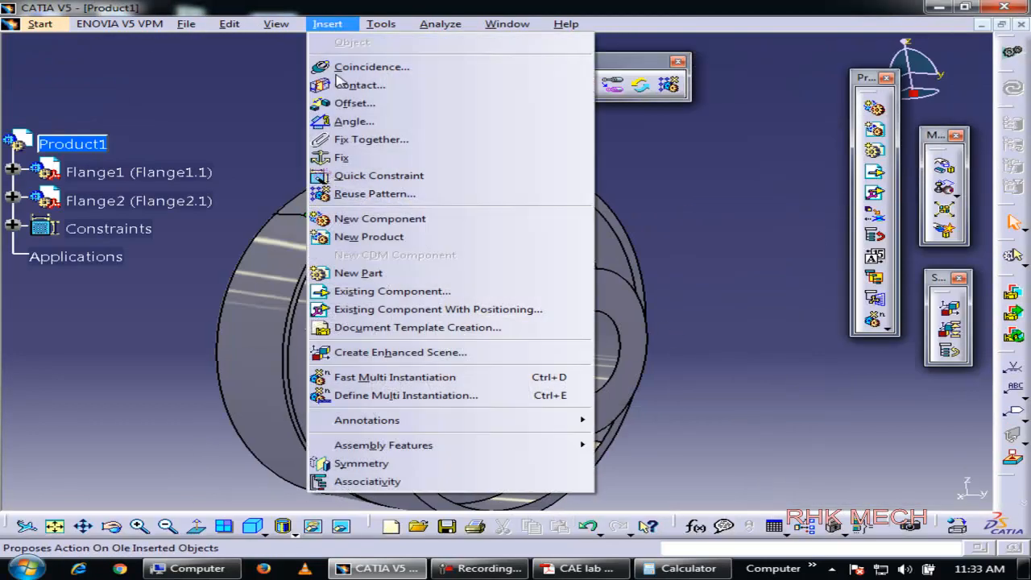
click(391, 314)
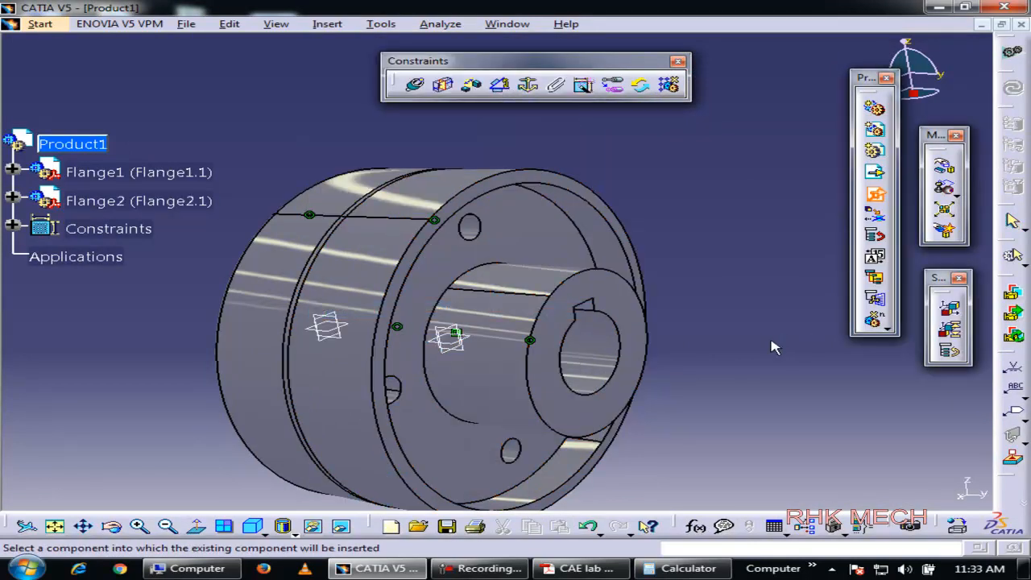
click(95, 145)
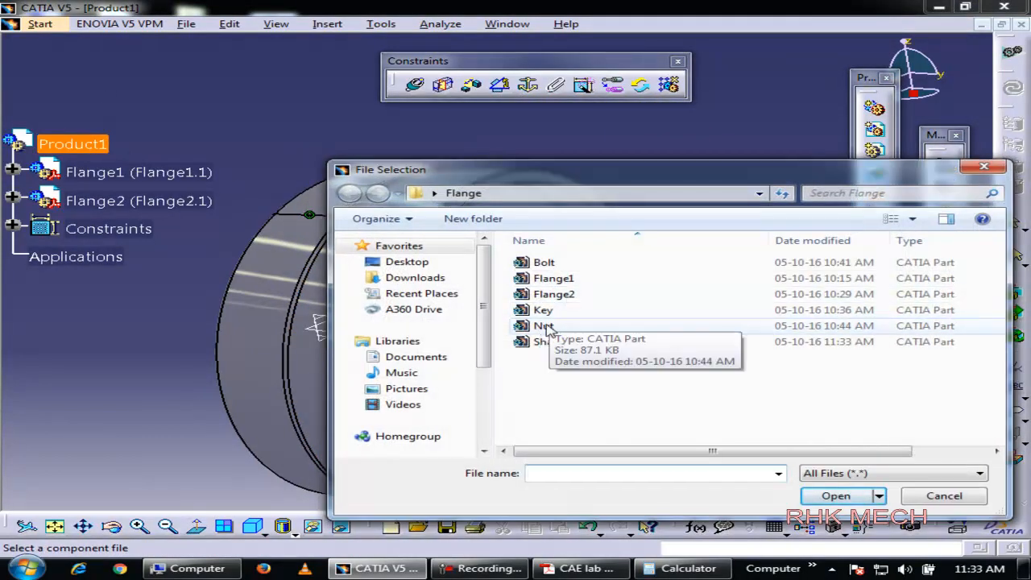
double_click(554, 342)
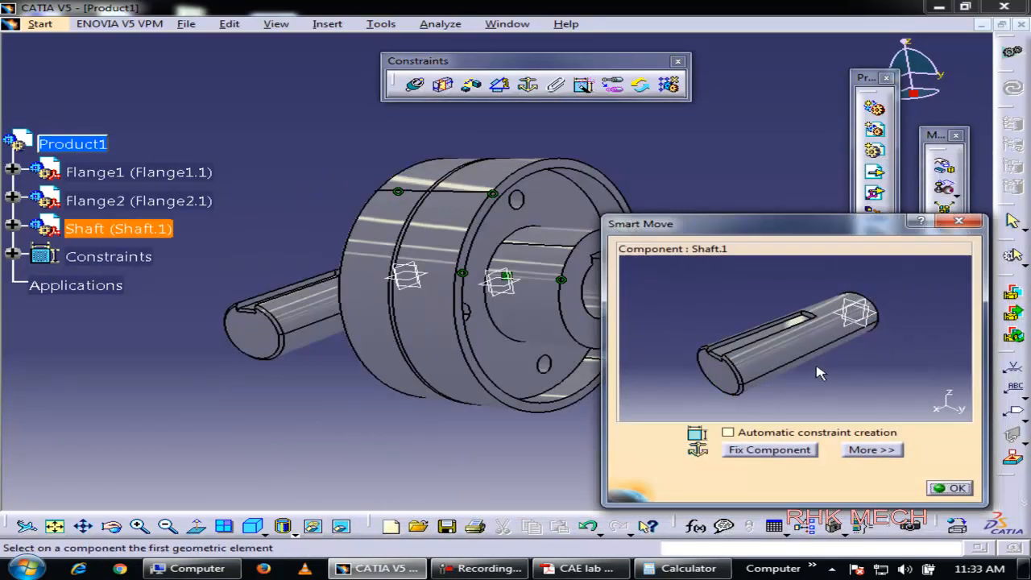
- Move the shaft out of the flanges into the free space beside Flange2 and accept the Smart Move placement
click(771, 376)
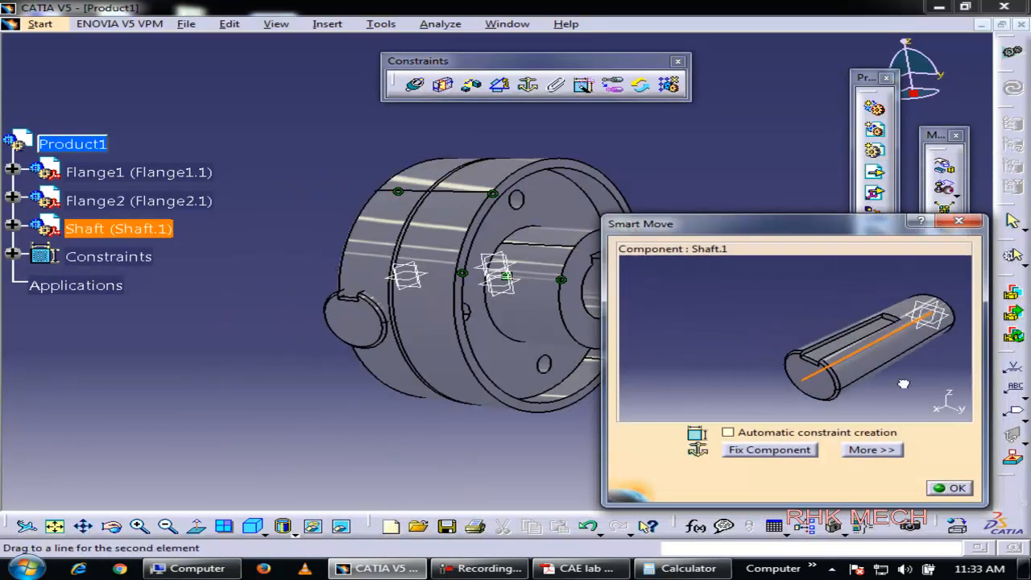
drag(1027, 397, 997, 397)
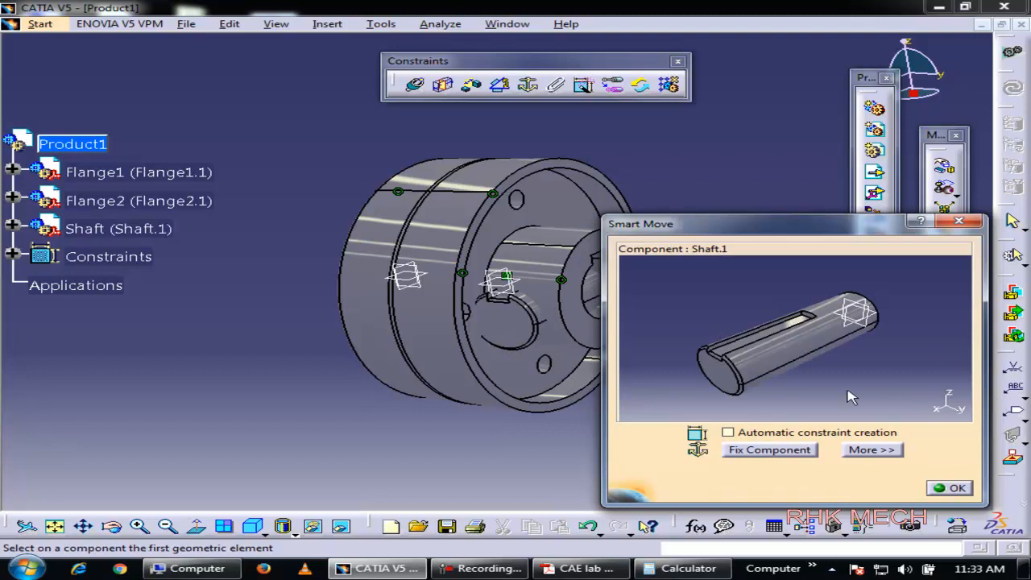
click(881, 330)
drag(881, 331, 989, 345)
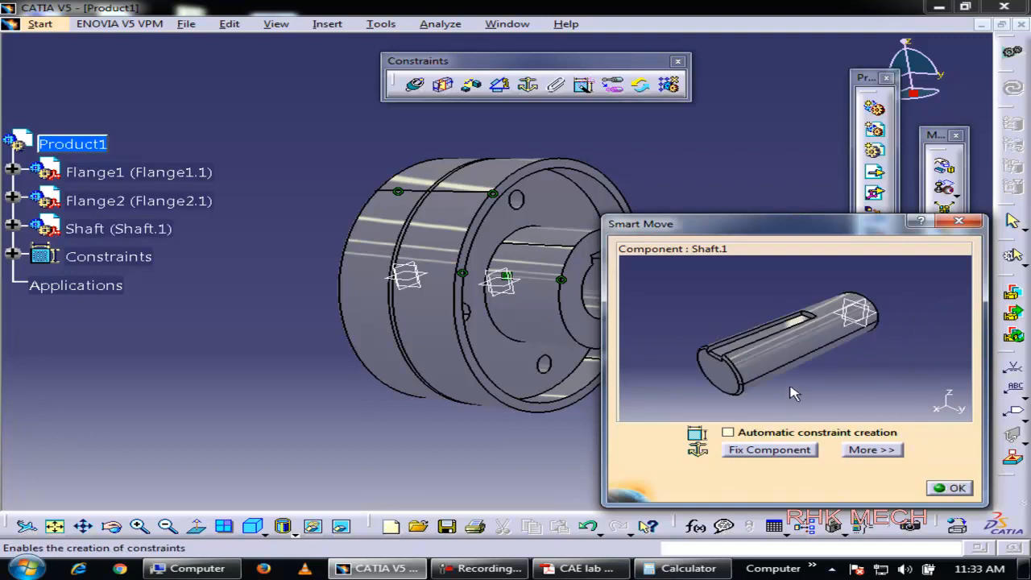
drag(722, 385, 781, 391)
middle_drag(439, 342, 287, 330)
click(952, 487)
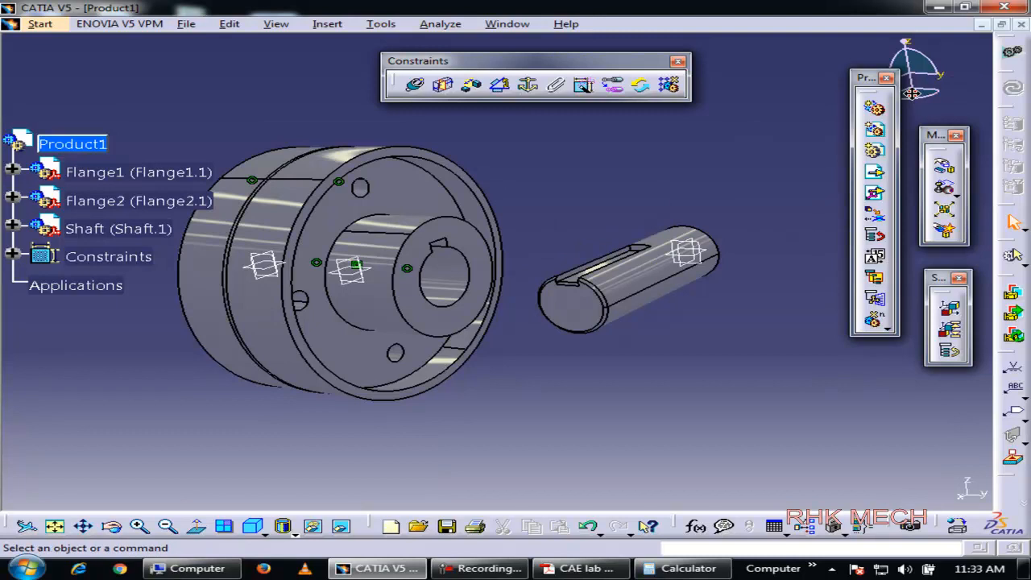
- Turn the shaft with the compass so its keyway end faces Flange2, then detach the compass
drag(911, 93, 877, 153)
drag(641, 285, 510, 289)
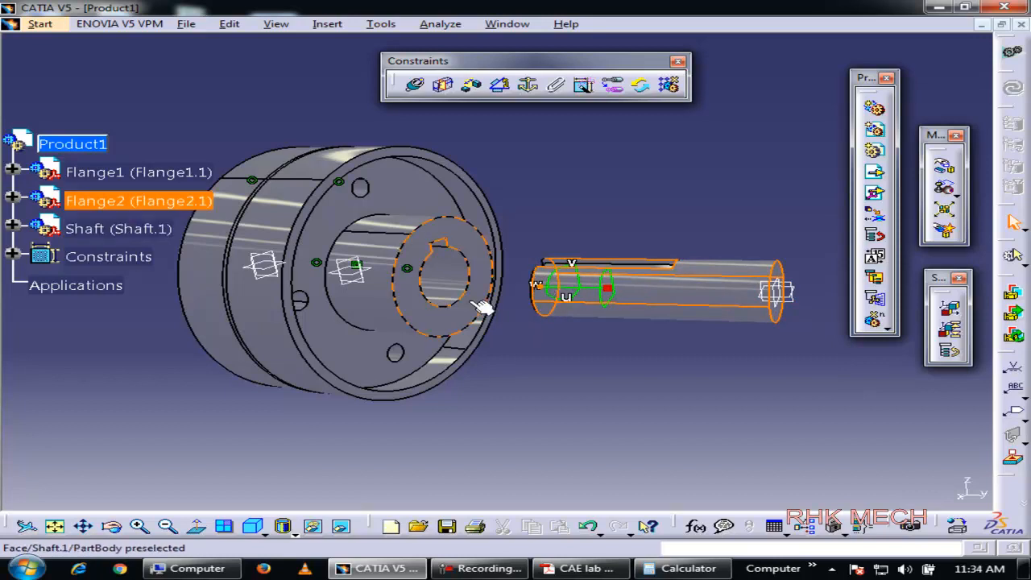
drag(586, 296, 734, 186)
- Examine the shaft's direction and keyway position relative to the Flange2 bore from several angles
click(644, 301)
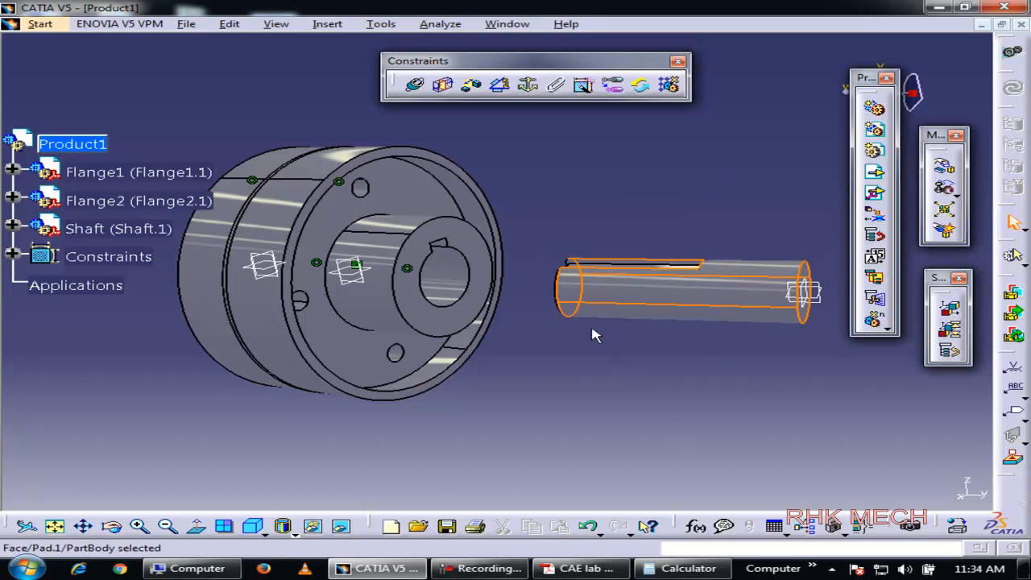
middle_drag(610, 362, 254, 289)
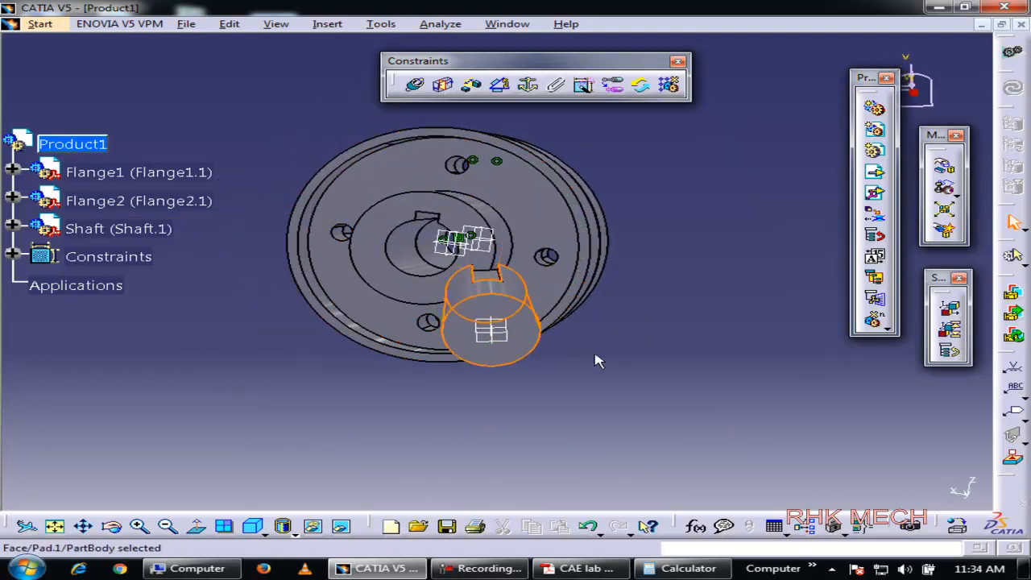
middle_drag(449, 320, 829, 359)
click(581, 322)
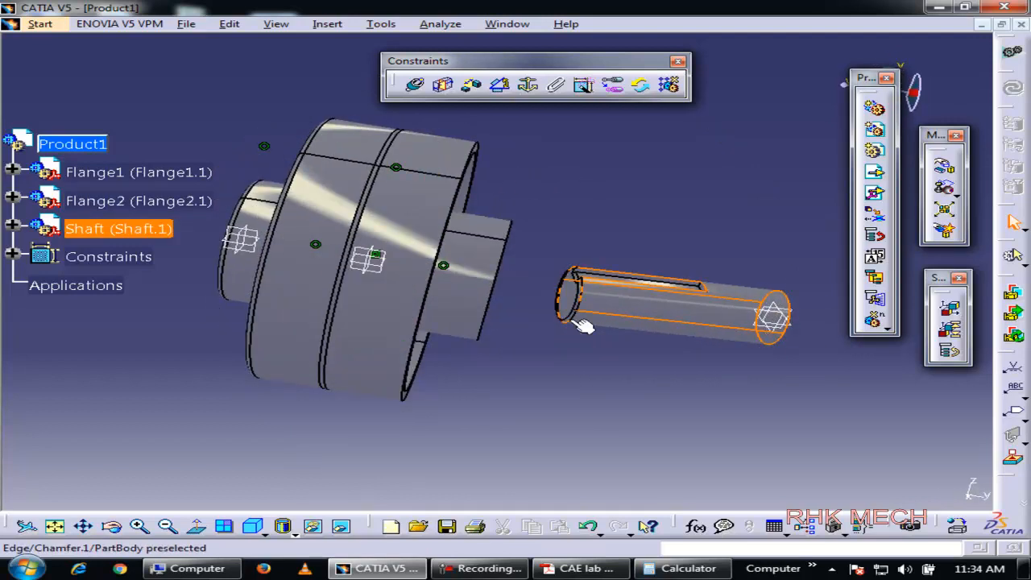
click(577, 321)
click(662, 336)
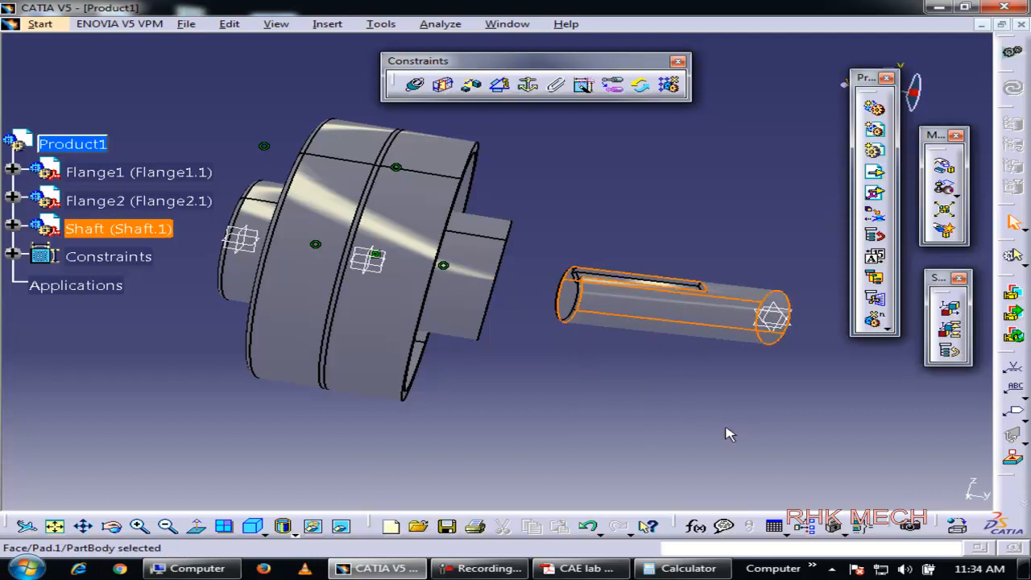
click(746, 410)
middle_drag(746, 406, 649, 363)
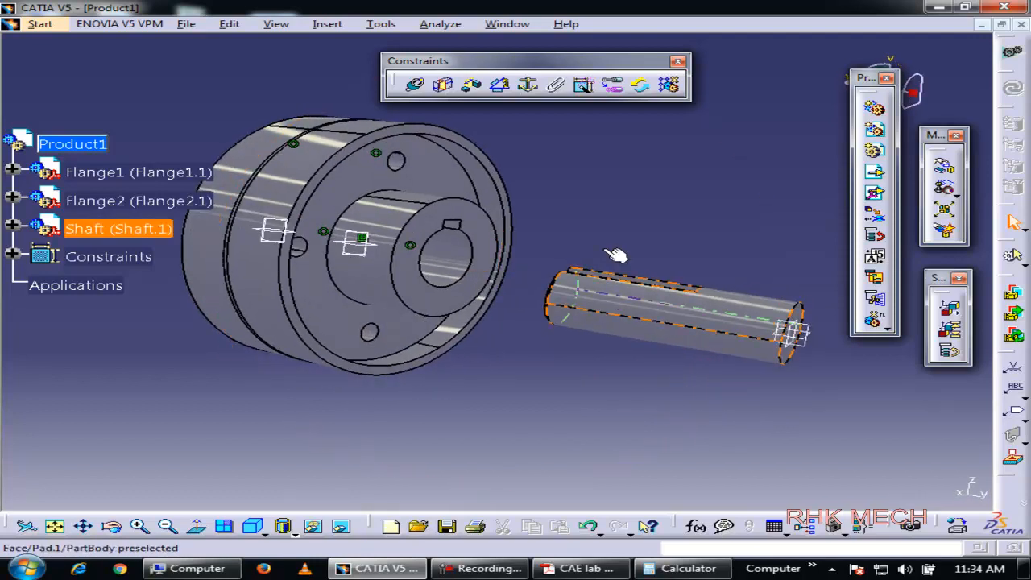
- Add a coincidence constraint between the shaft axis and the Flange2 bore axis, update the assembly, and check the alignment
click(420, 85)
click(745, 358)
click(458, 261)
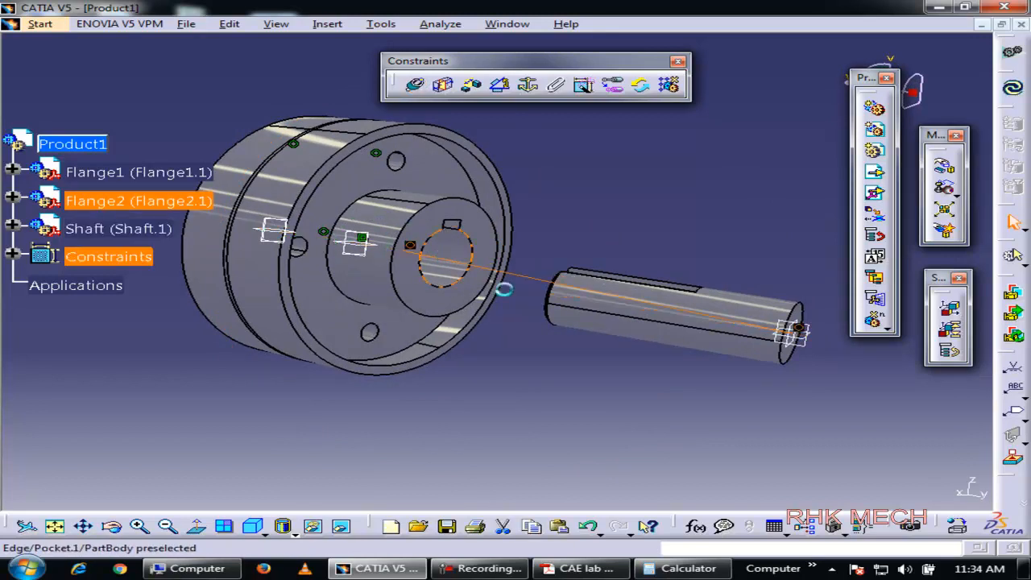
click(1013, 87)
click(674, 315)
middle_drag(674, 315, 786, 360)
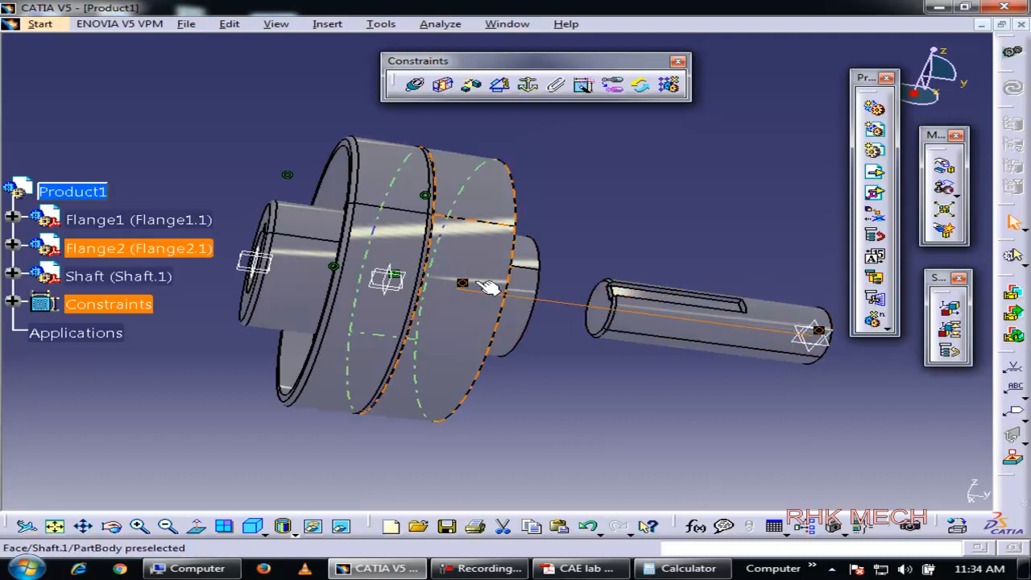
middle_drag(575, 349, 523, 278)
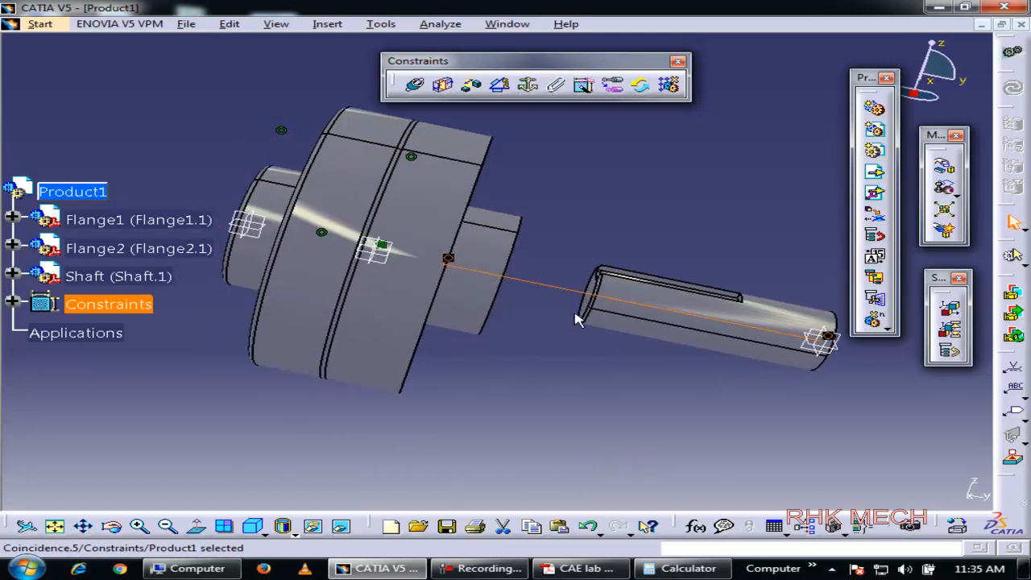
- Switch to the lab manual PDF and examine the shaft, flange and taper key dimensions on the protected-type flanged coupling drawing
click(688, 569)
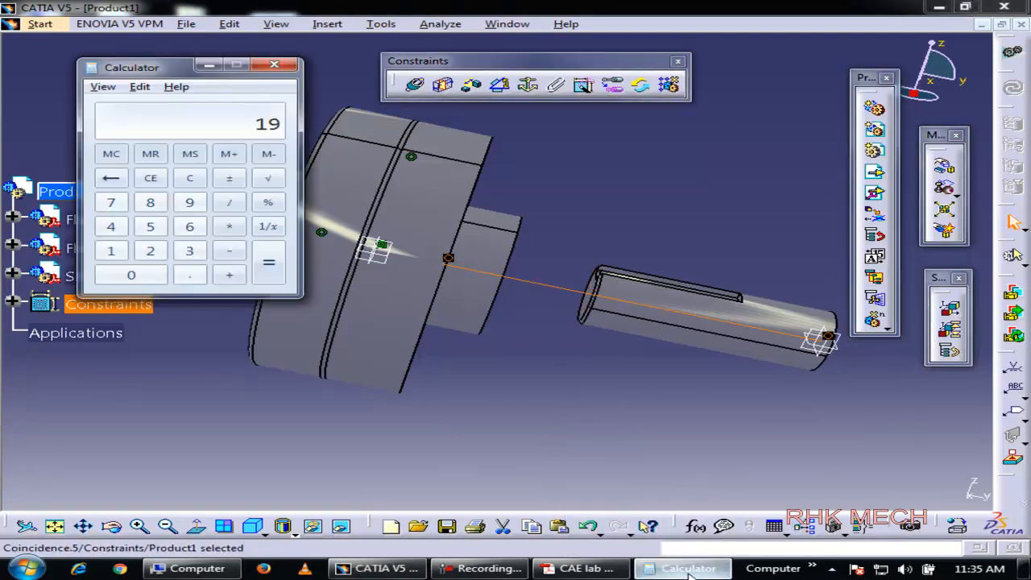
click(689, 569)
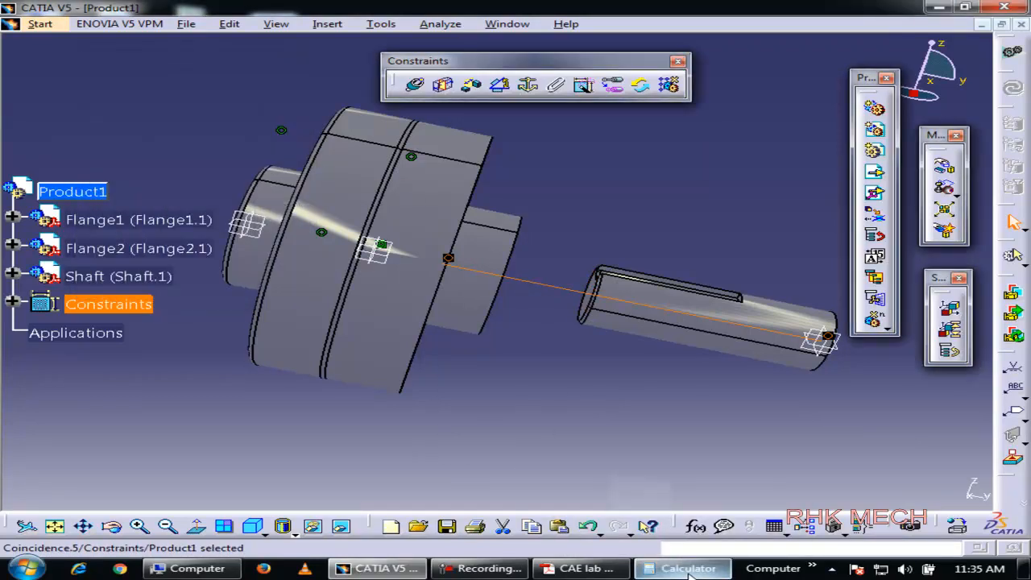
click(574, 570)
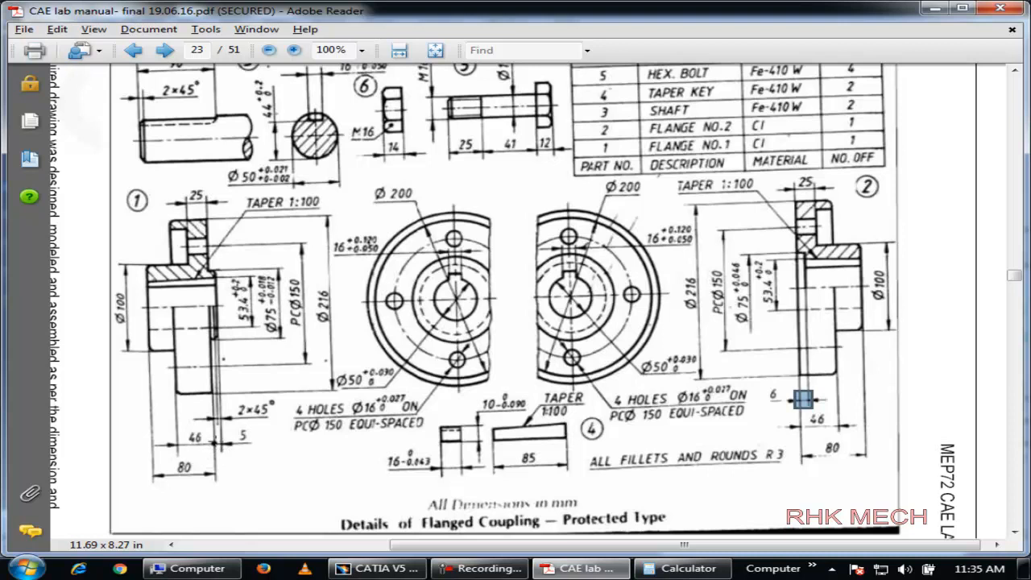
click(934, 9)
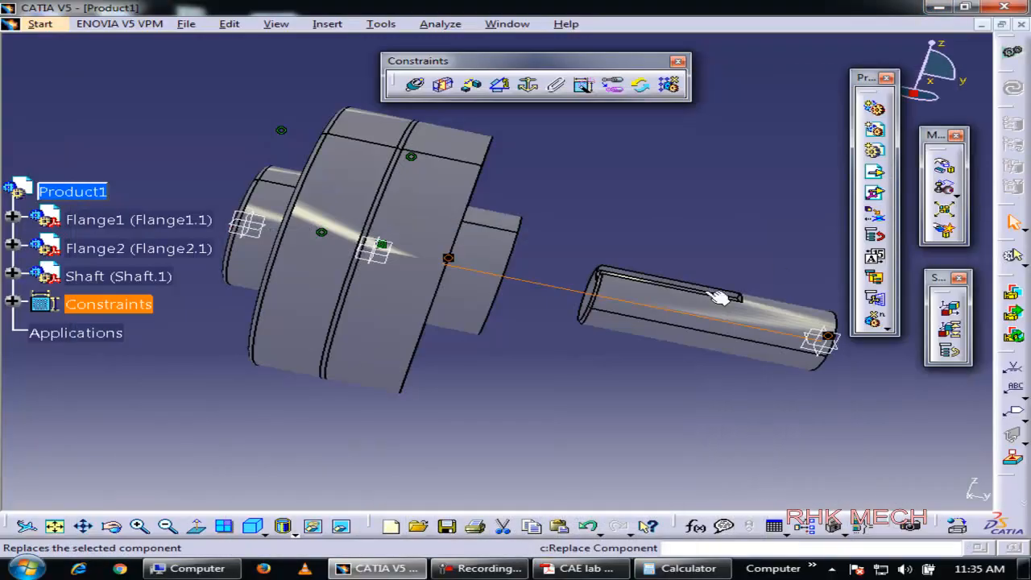
- Hide Flange1 to expose the inner face and bore of Flange2
click(596, 311)
click(583, 295)
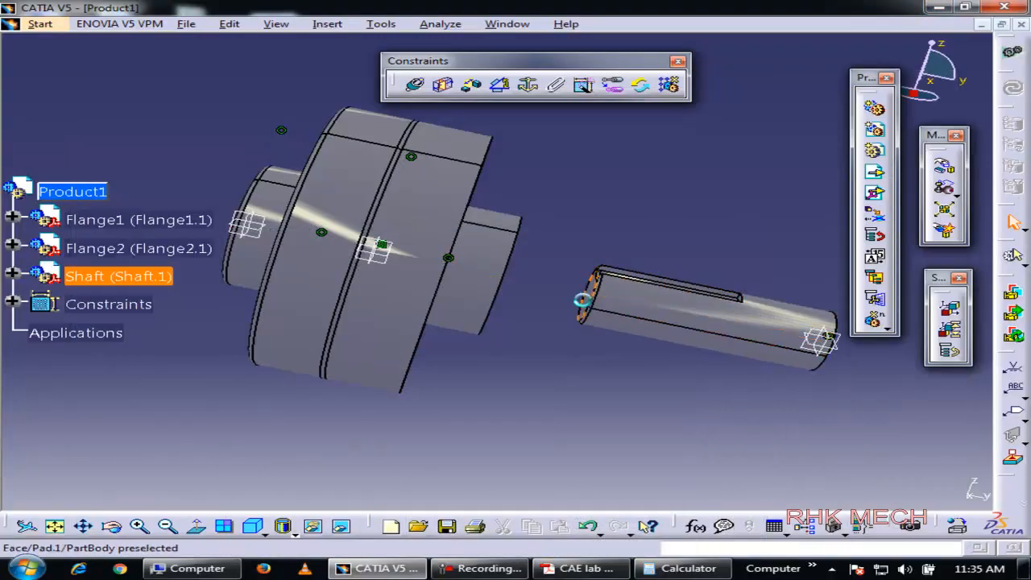
middle_drag(472, 345, 472, 339)
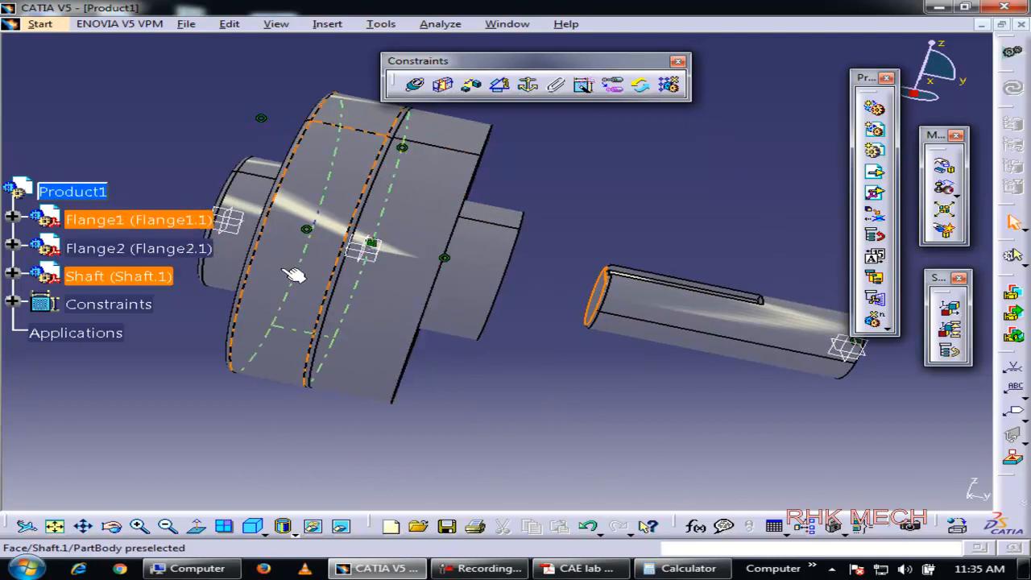
click(107, 223)
right_click(107, 224)
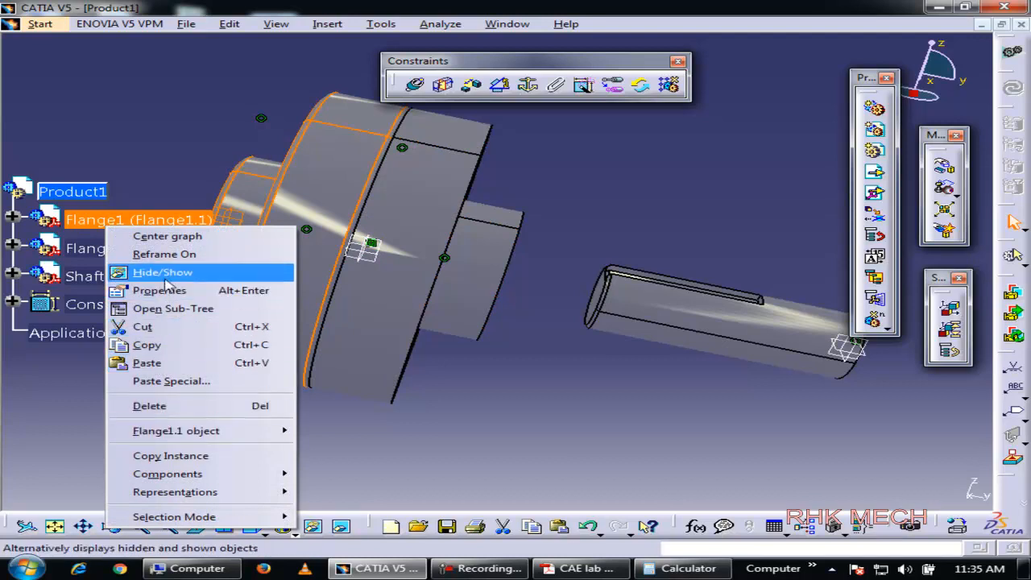
click(163, 273)
middle_drag(350, 323, 482, 390)
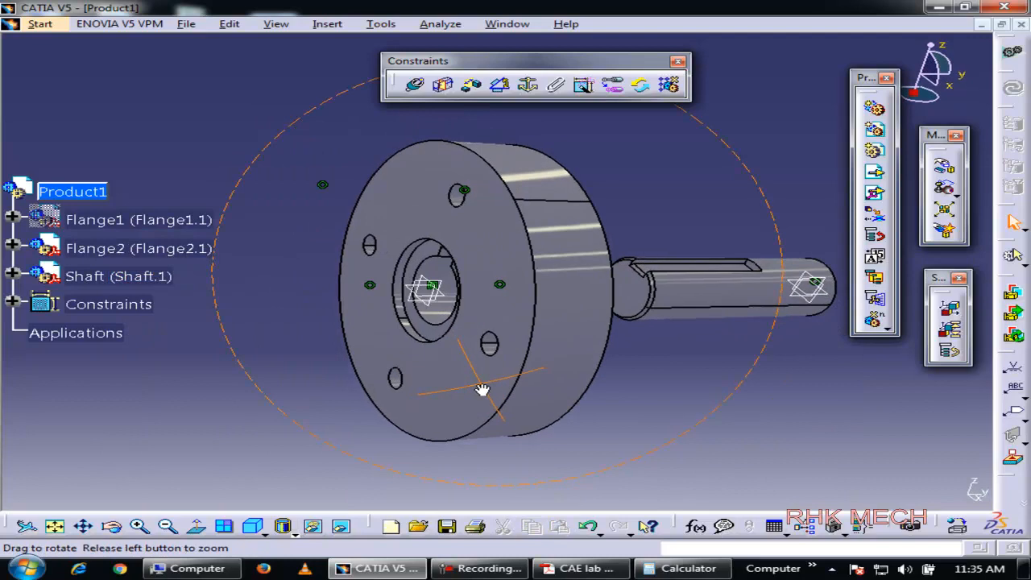
- Try a contact constraint between the shaft's chamfered end face and the recess face inside Flange2, update the assembly, and undo the shaft's move
click(655, 305)
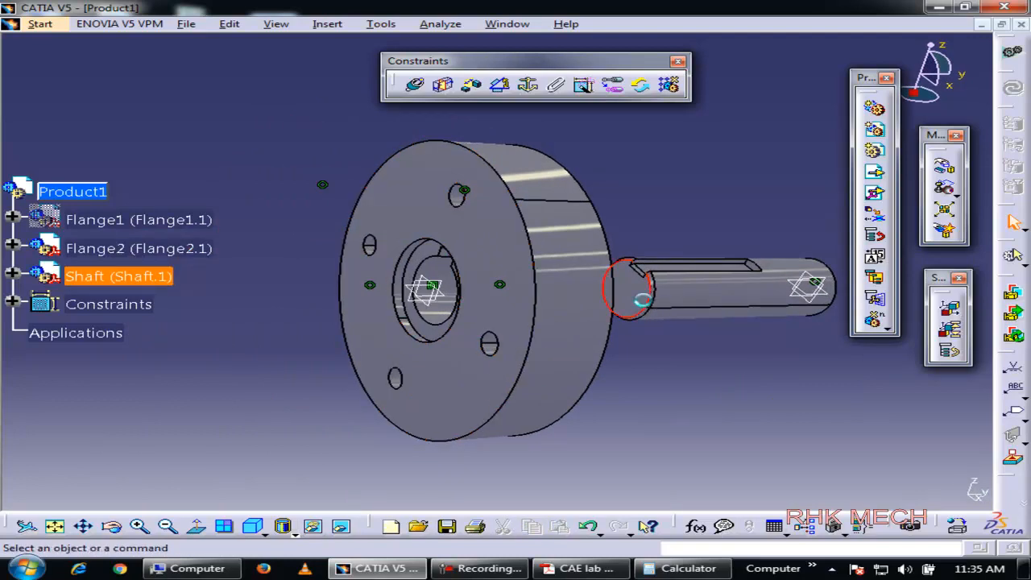
click(451, 327)
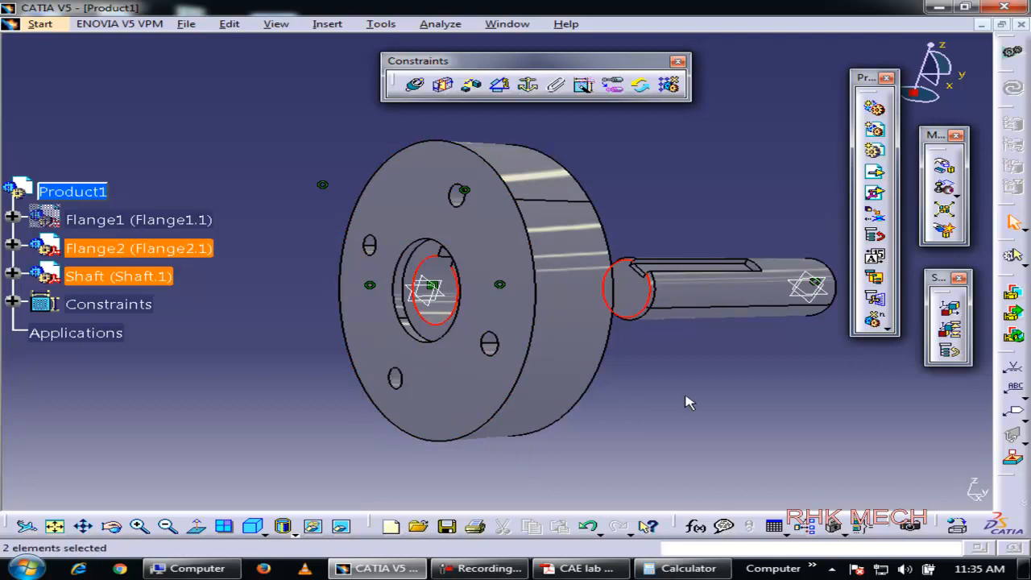
middle_drag(524, 320, 483, 224)
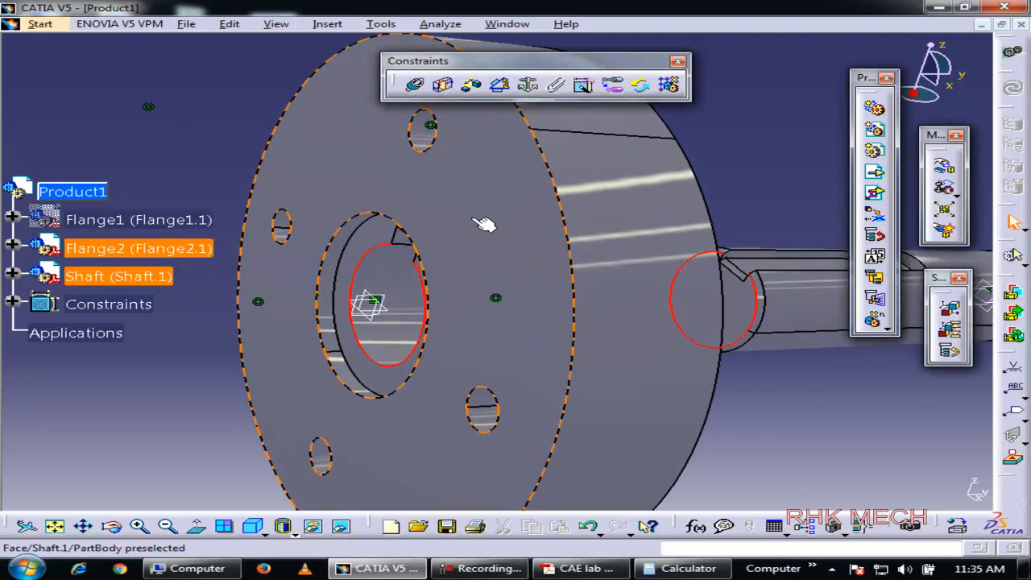
click(442, 85)
click(753, 347)
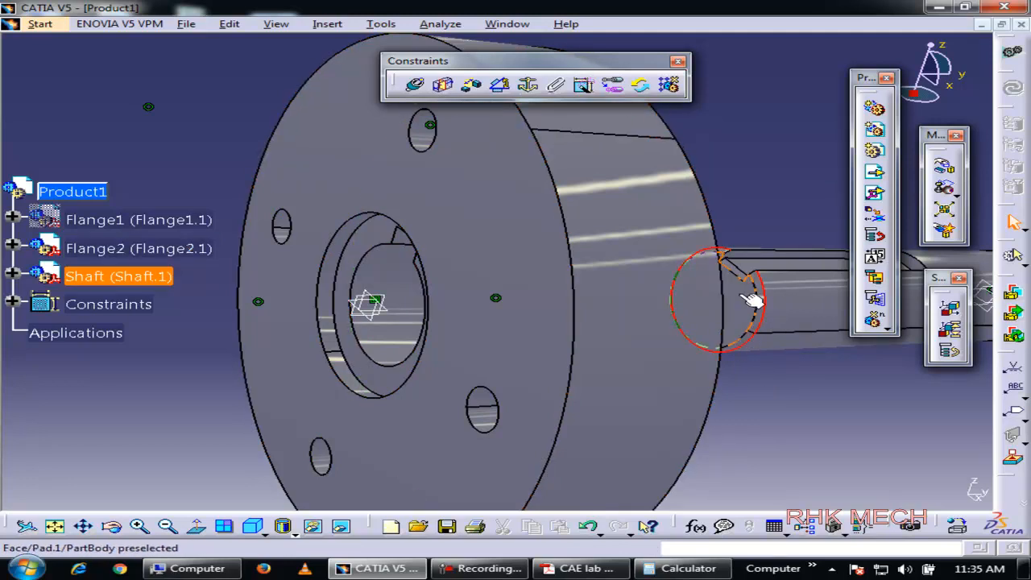
click(750, 324)
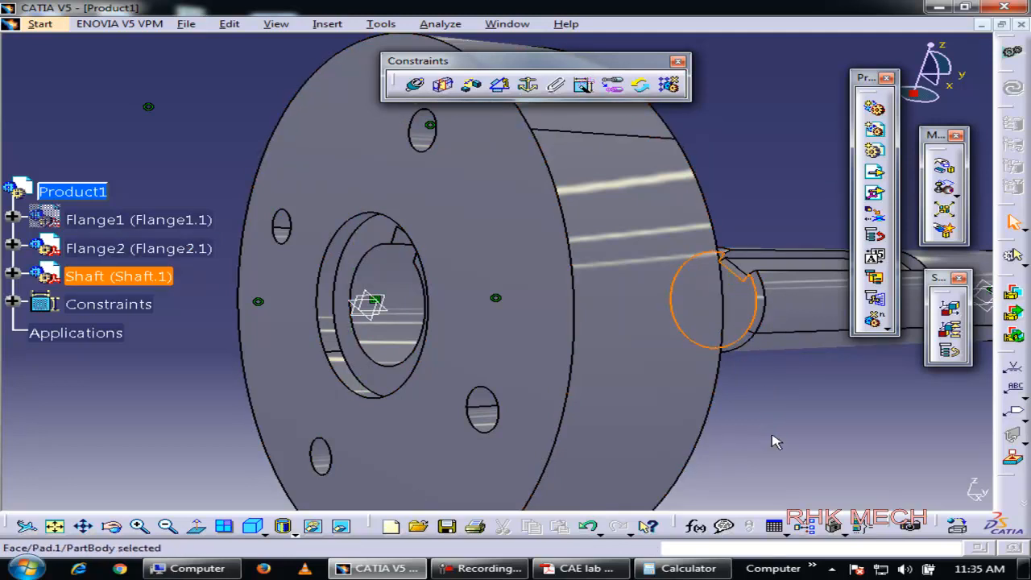
click(378, 377)
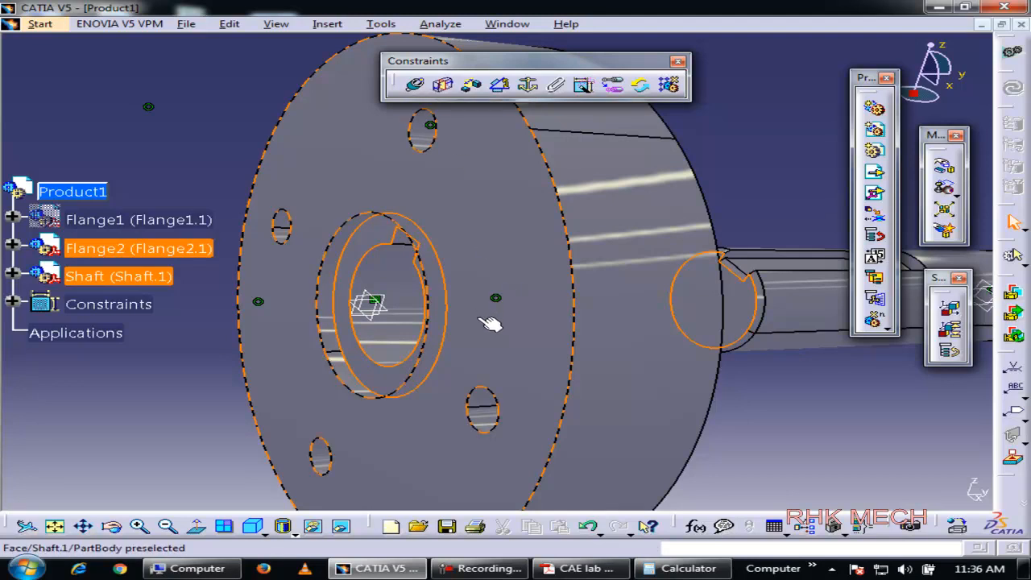
middle_drag(480, 319, 468, 324)
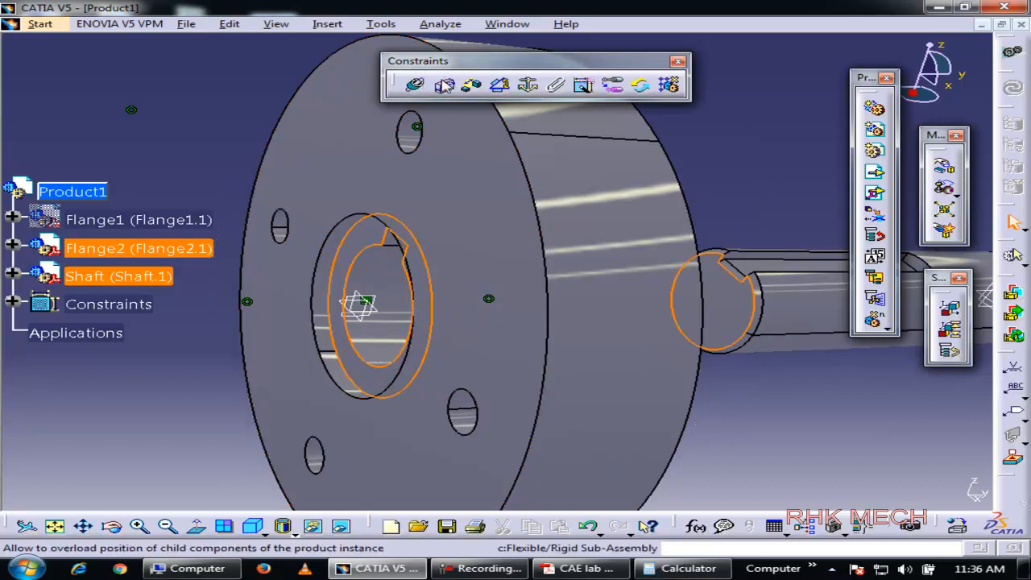
click(443, 84)
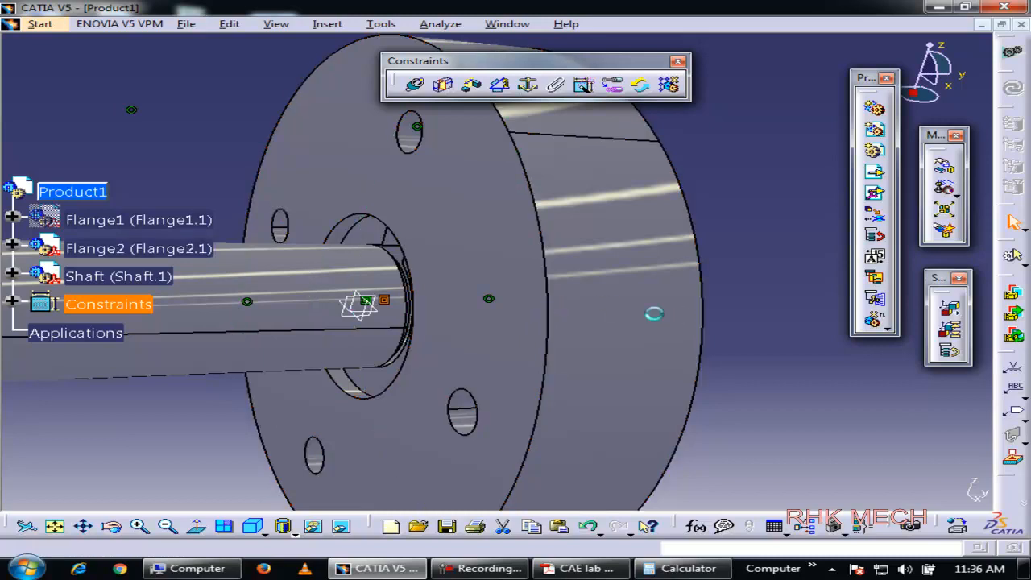
key(ctrl+z)
- Try to orient the shaft with a contact constraint between the keyway edges of the shaft and Flange2, then undo the contact attempts
middle_drag(765, 403, 721, 395)
mouse_move(300, 336)
middle_down()
mouse_move(380, 362)
mouse_move(297, 373)
mouse_move(346, 368)
mouse_move(306, 354)
middle_up()
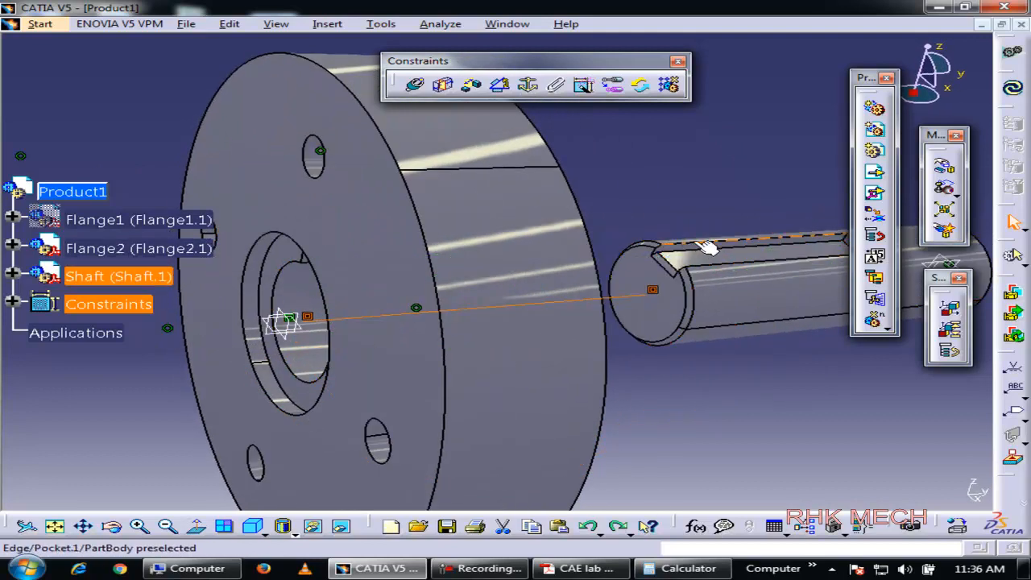
middle_drag(271, 298, 524, 251)
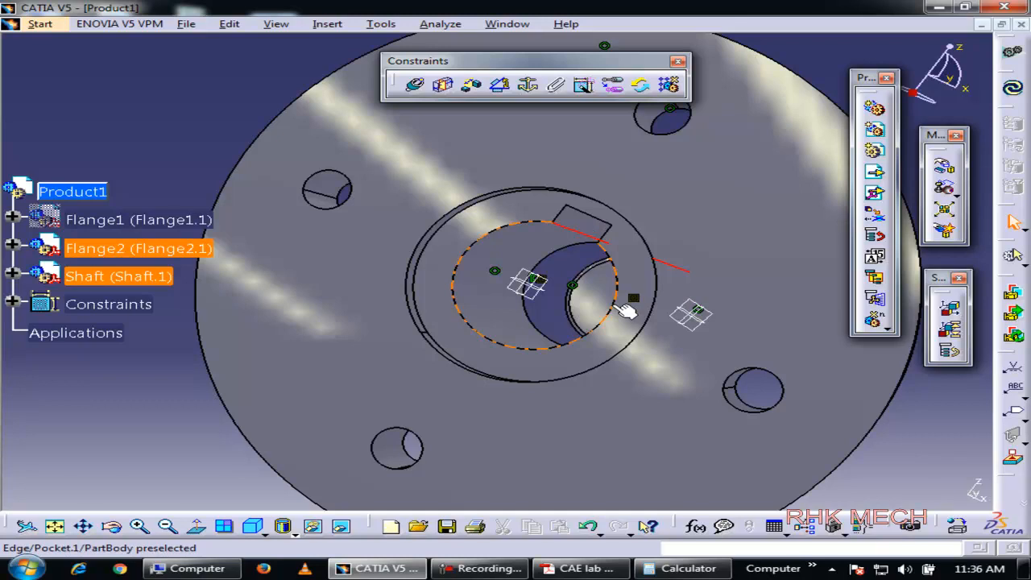
middle_drag(824, 347, 658, 341)
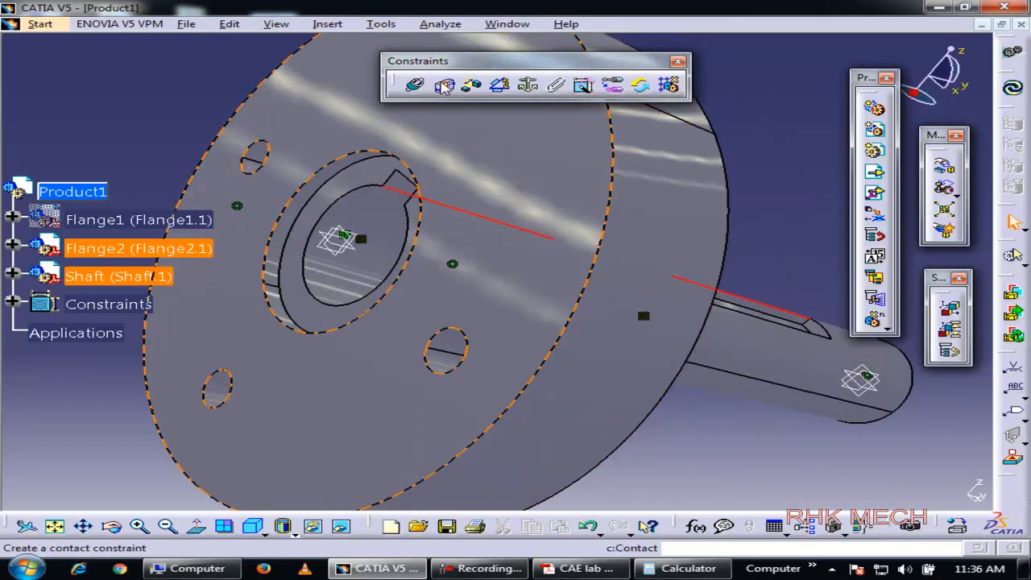
click(444, 86)
click(1013, 86)
middle_drag(487, 250, 493, 290)
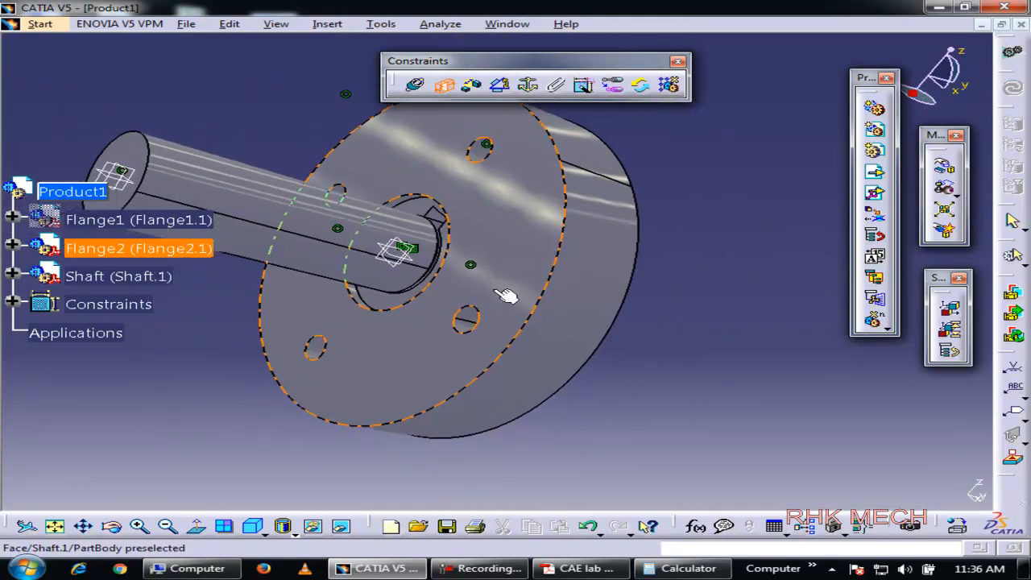
click(504, 292)
middle_drag(612, 381, 610, 293)
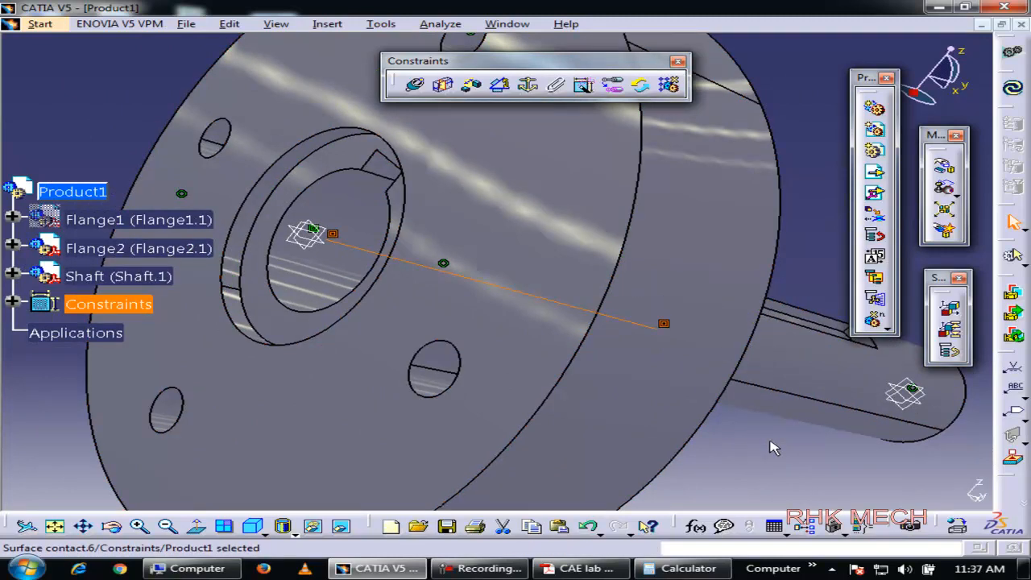
middle_drag(773, 434, 785, 454)
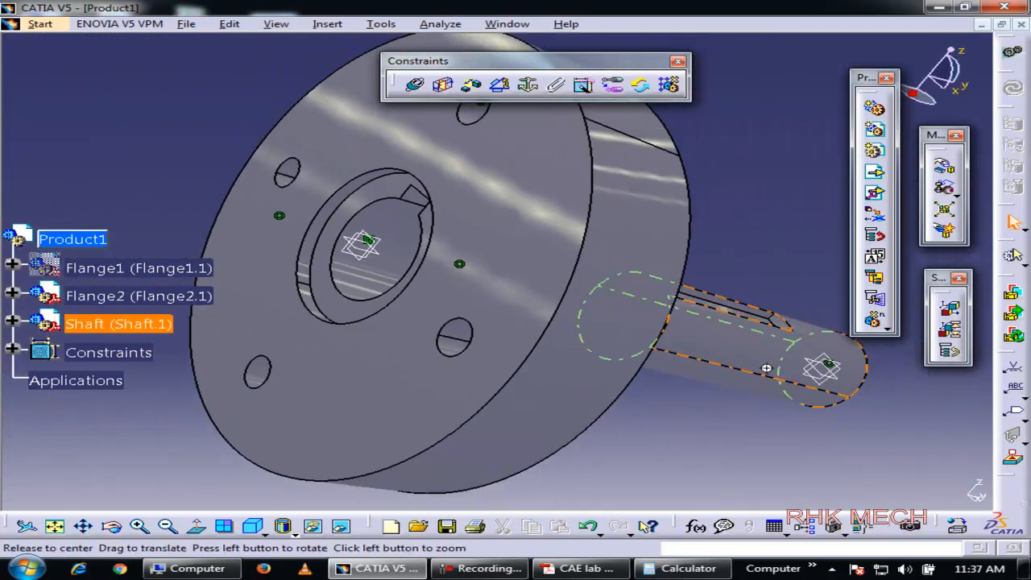
- Add an offset constraint of 5 with Opposite orientation between the shaft keyway's closed end face and Flange2's hub end face, and update the assembly
middle_drag(766, 373, 630, 365)
mouse_move(794, 357)
middle_down()
mouse_move(639, 360)
mouse_move(668, 330)
mouse_move(653, 329)
mouse_move(695, 362)
middle_up()
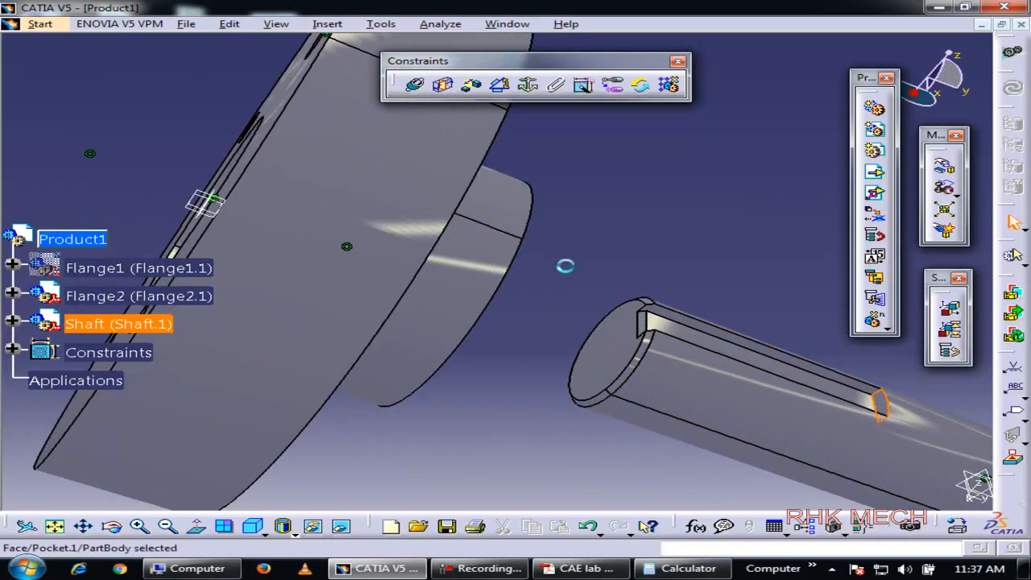
middle_drag(567, 266, 451, 197)
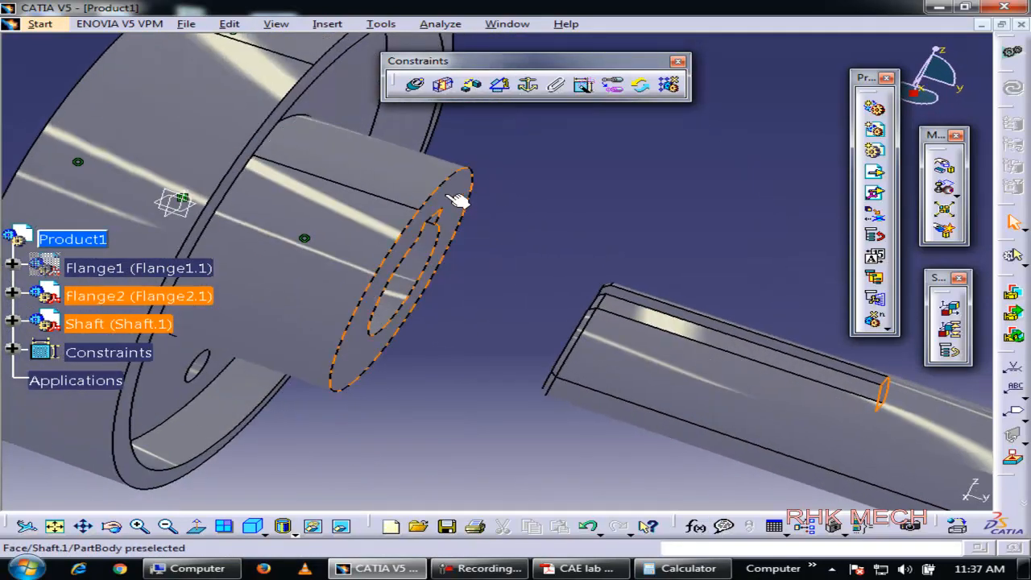
click(443, 194)
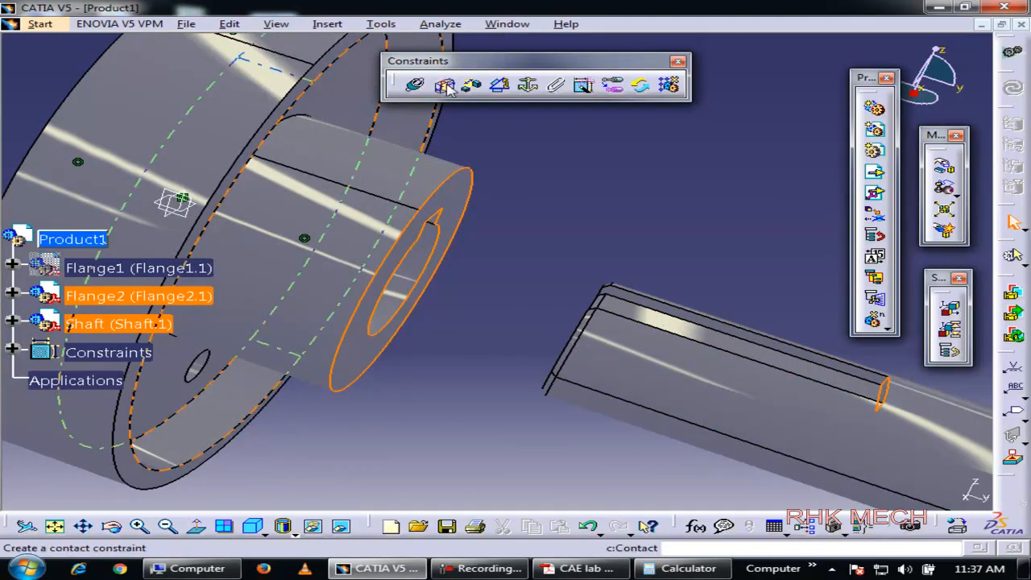
click(473, 86)
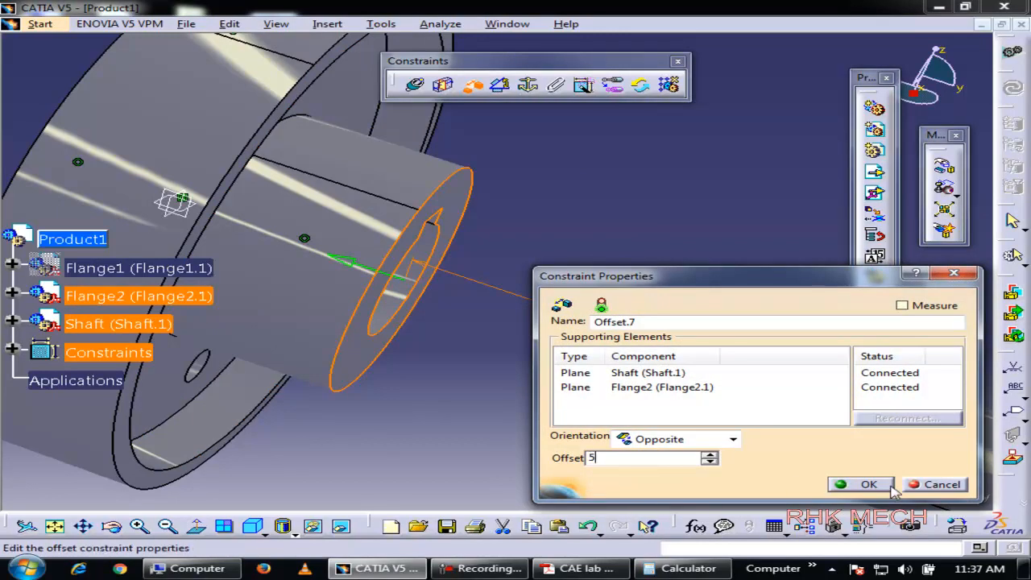
click(860, 484)
click(1012, 90)
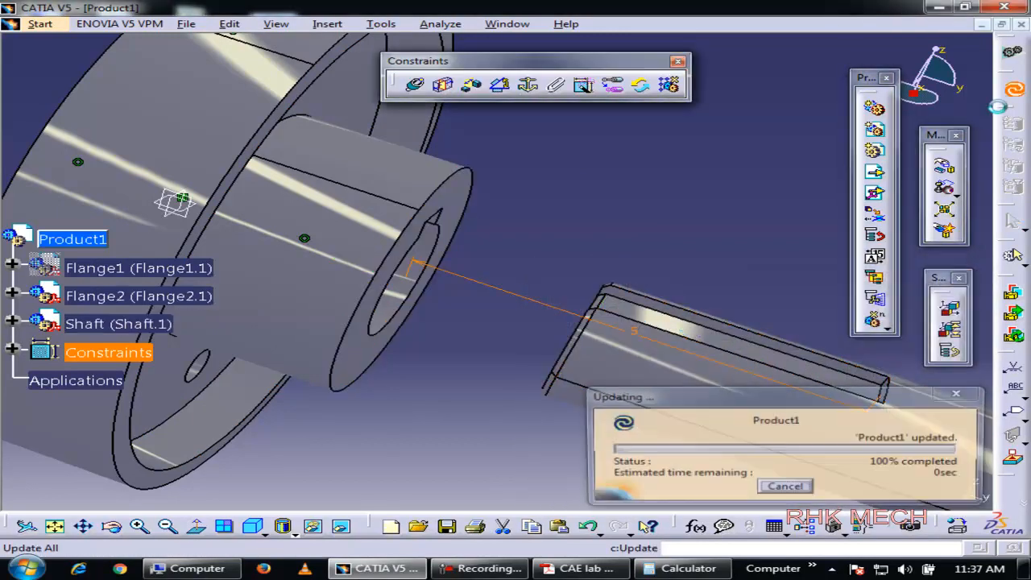
- Pull the shaft outward along its axis with the compass until its keyway is clear of the Flange2 hub
middle_drag(598, 329, 468, 272)
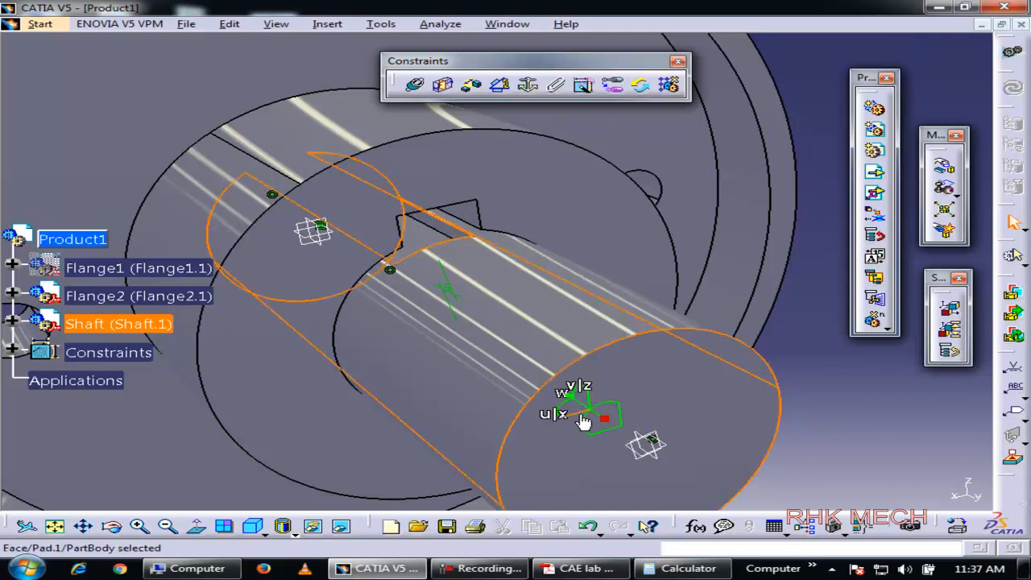
drag(592, 417, 837, 554)
middle_drag(637, 379, 471, 77)
drag(661, 213, 822, 273)
- Expand the Constraints branch and examine the shaft's coincidence, the offset and the flanges' surface contact in the model
click(12, 352)
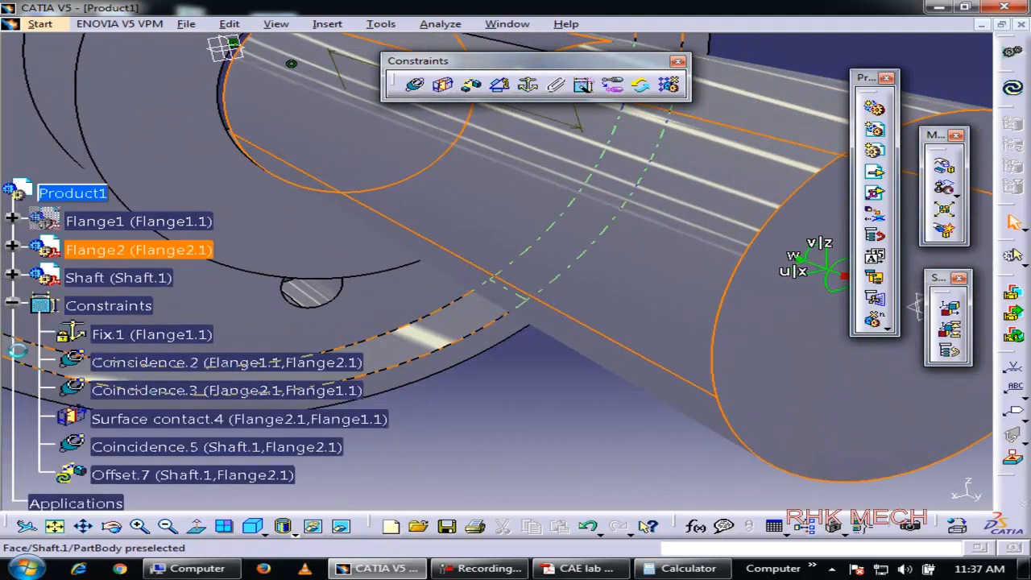
click(189, 447)
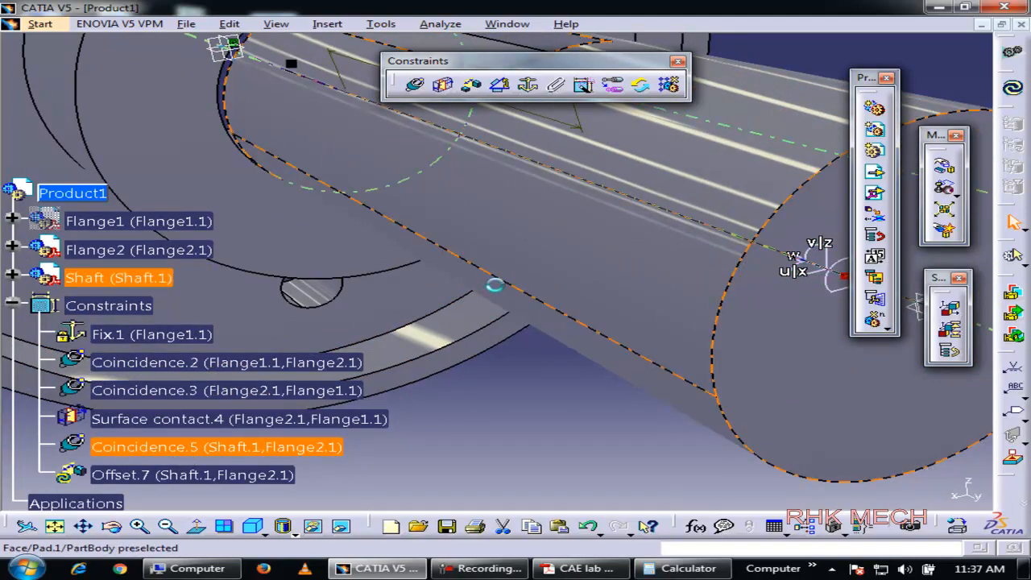
middle_drag(489, 279, 499, 360)
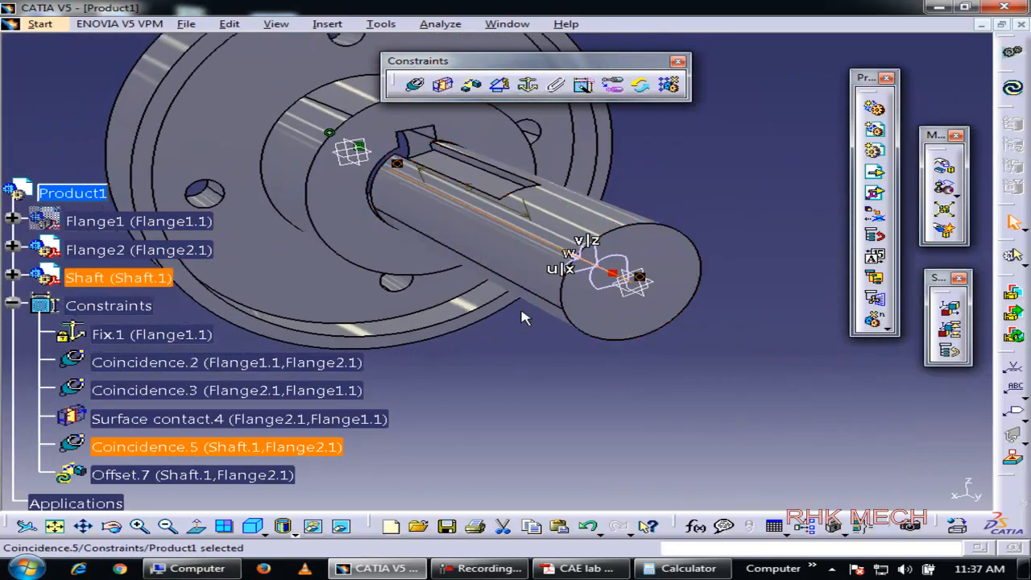
middle_drag(491, 293, 489, 276)
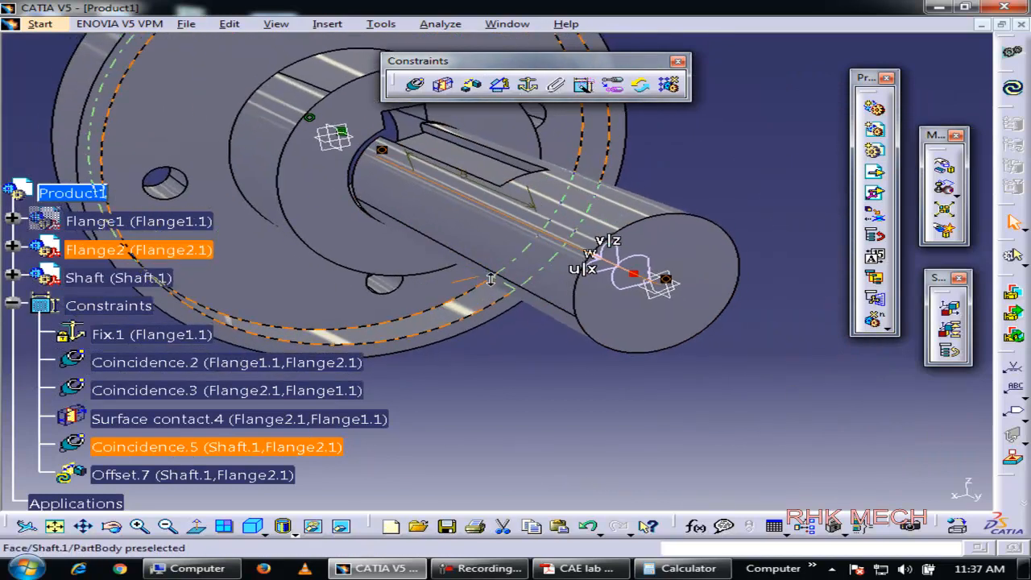
click(240, 477)
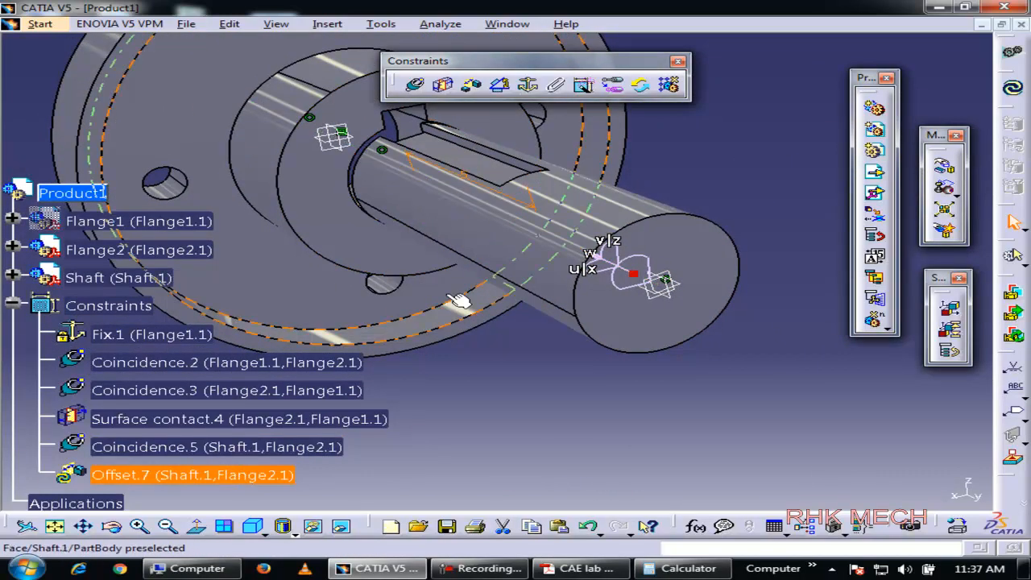
click(196, 419)
middle_drag(471, 304, 598, 348)
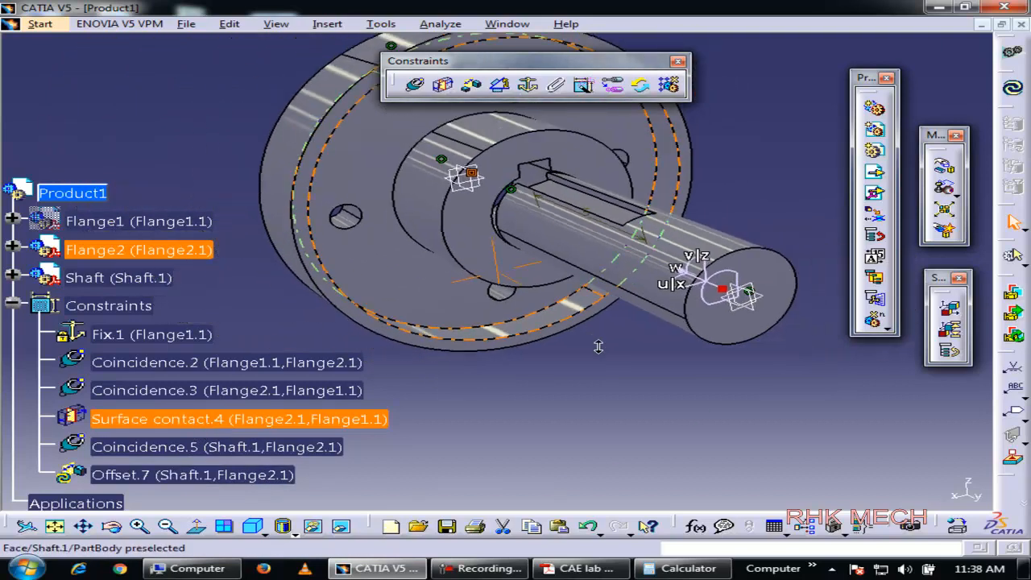
- Try to add a contact constraint between the matching keyway edges of the shaft and Flange2, and update the assembly
click(596, 193)
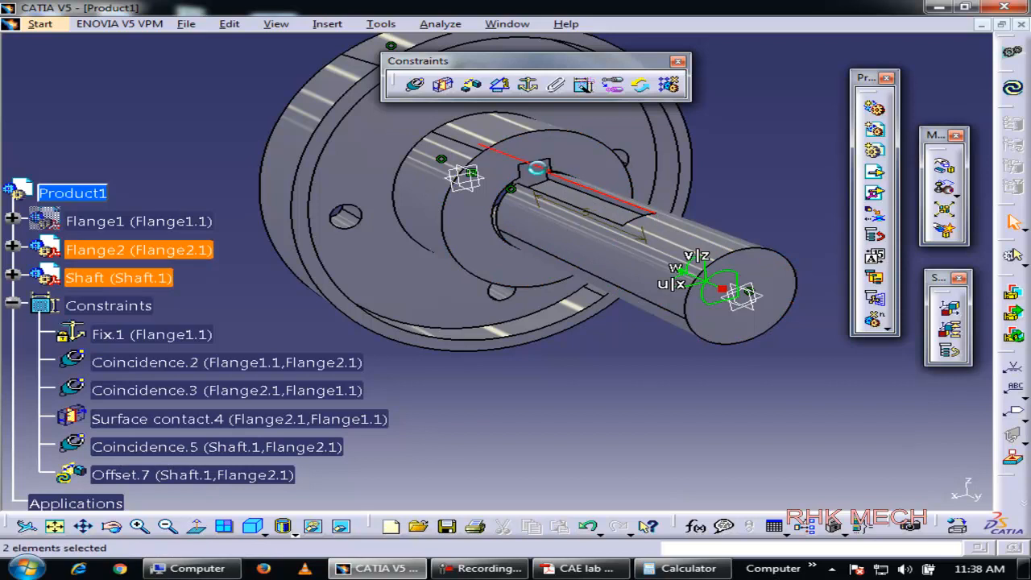
middle_drag(560, 204, 541, 272)
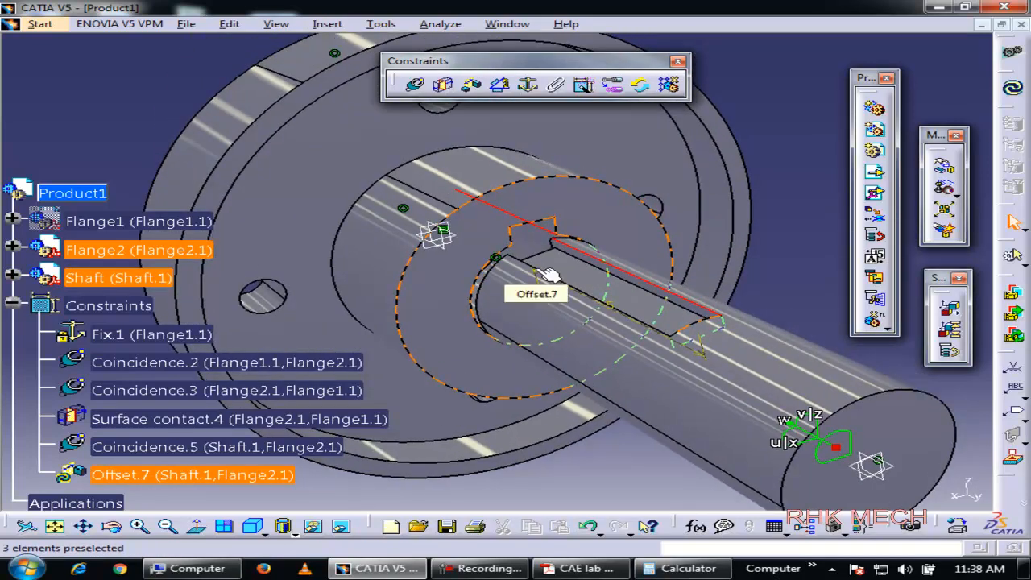
click(448, 89)
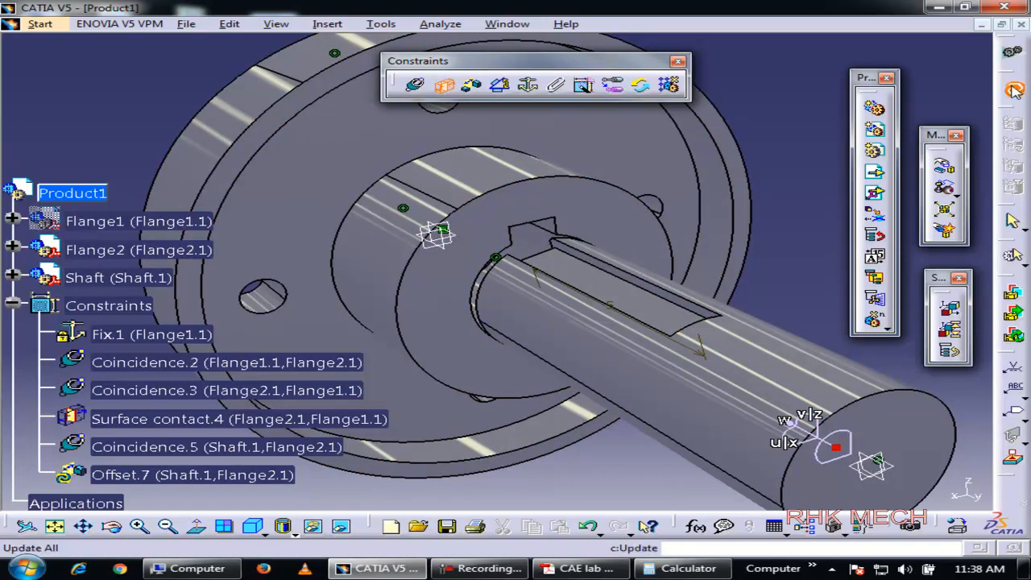
click(1013, 90)
middle_drag(558, 314, 509, 288)
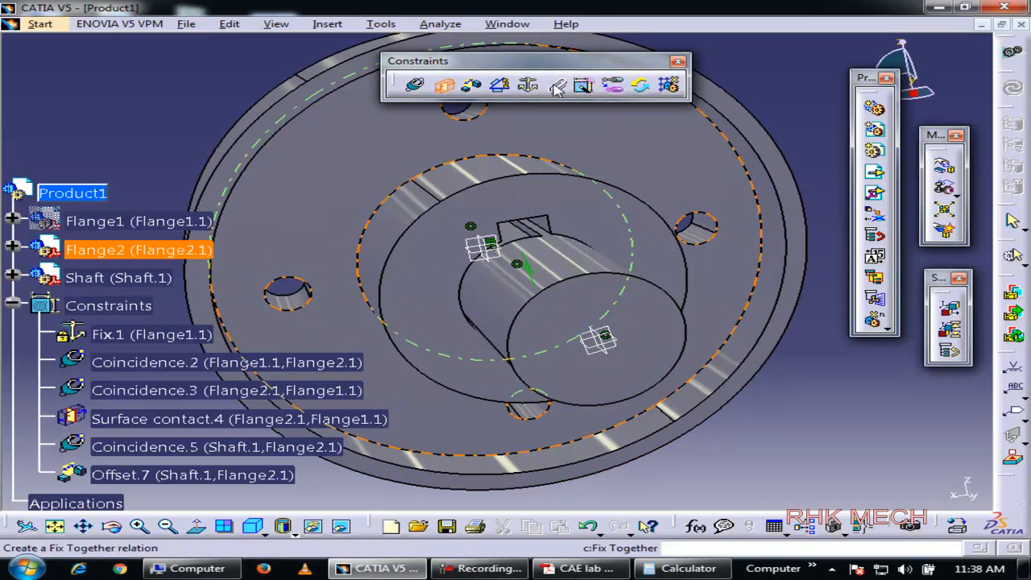
middle_drag(622, 314, 539, 299)
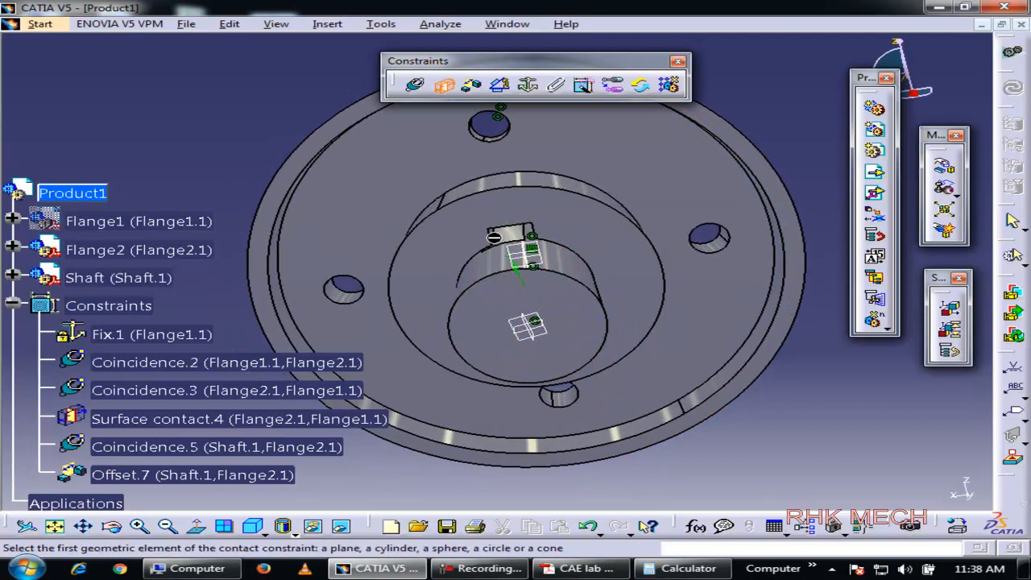
click(569, 278)
- Add a coincidence constraint between a long keyway edge of the shaft and the matching keyway edge of Flange2, and update the assembly
middle_drag(545, 322, 651, 307)
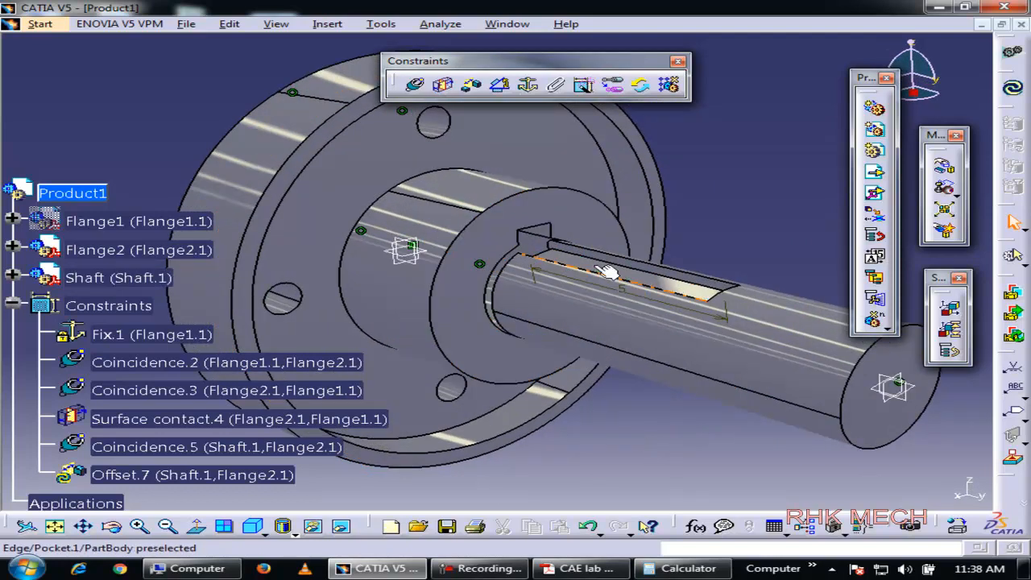
click(652, 268)
ctrl+click(547, 235)
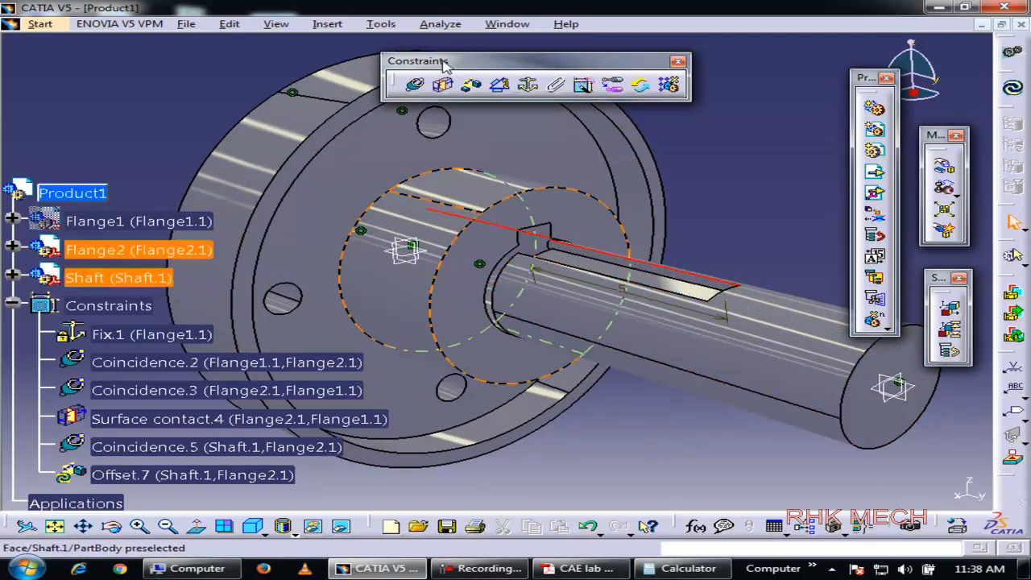
click(415, 85)
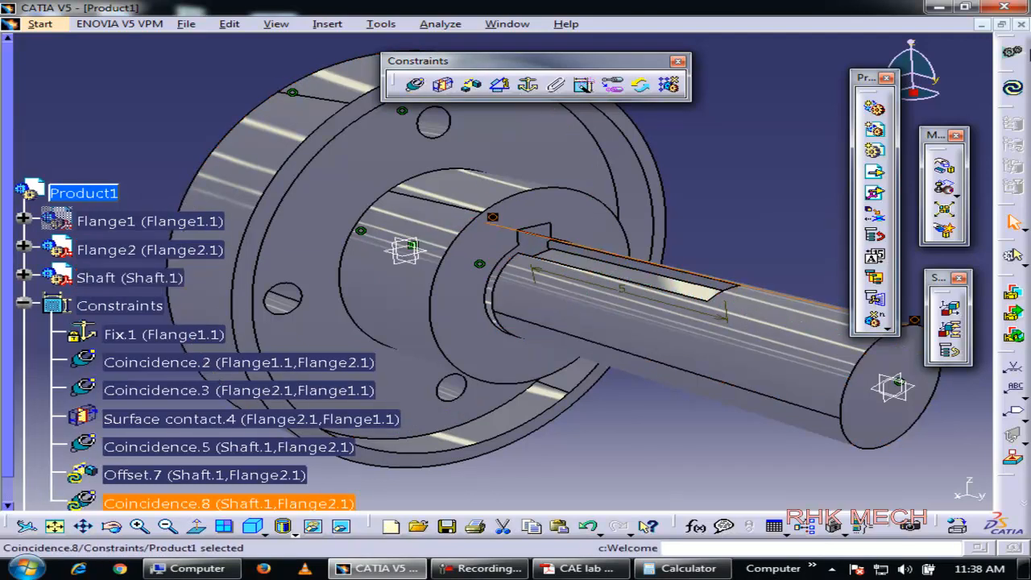
click(1021, 92)
middle_drag(569, 321, 435, 284)
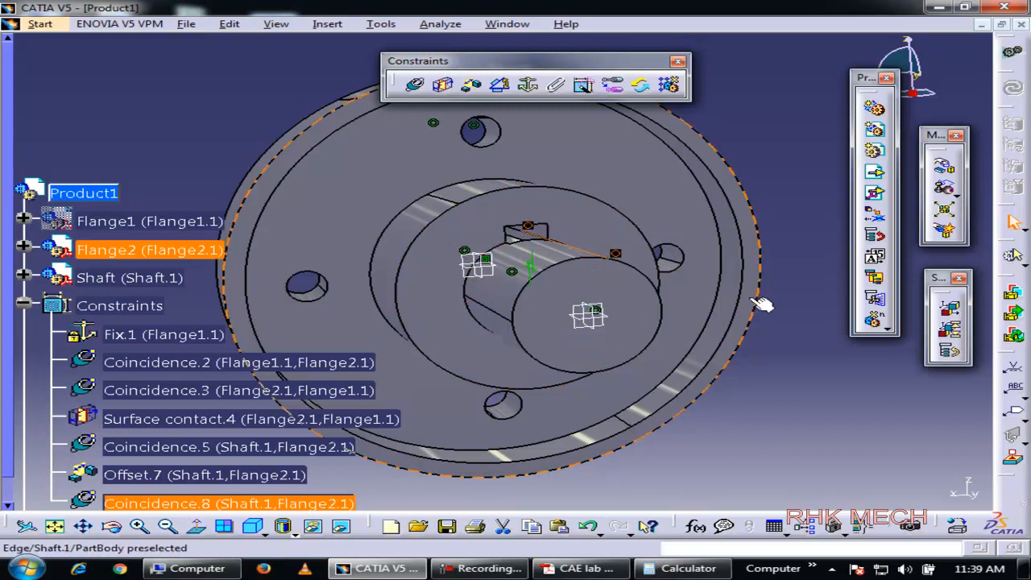
middle_drag(406, 244, 698, 315)
middle_drag(299, 256, 443, 302)
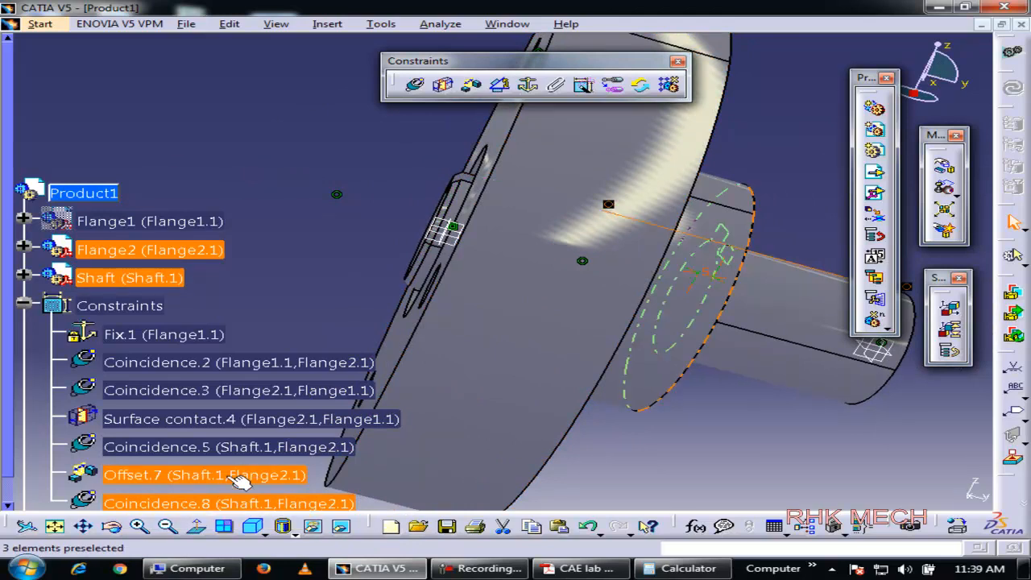
- Set the offset between the shaft and Flange2 to 10 mm and update the assembly
double_click(239, 478)
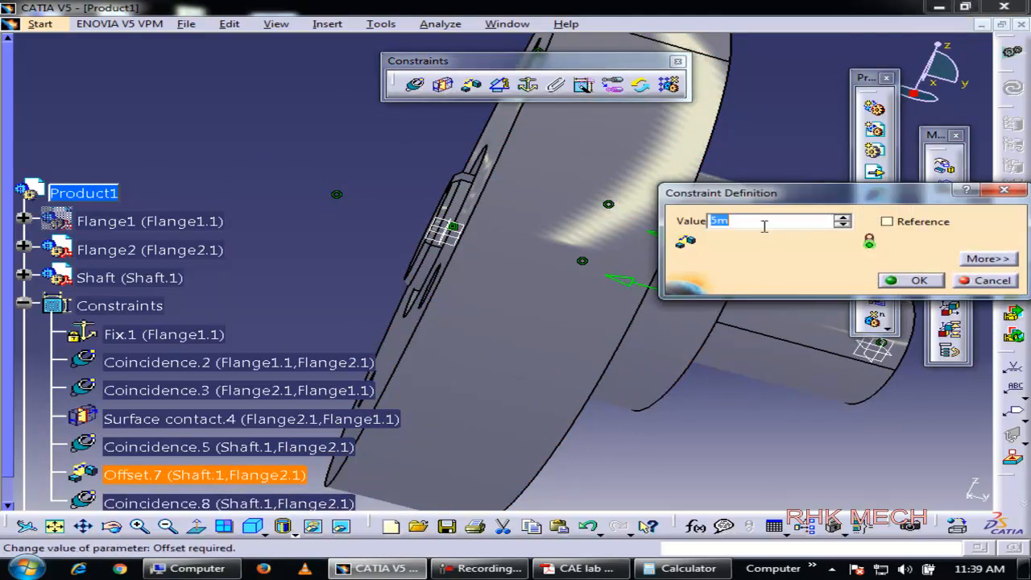
click(919, 281)
click(1021, 93)
middle_drag(543, 263, 492, 257)
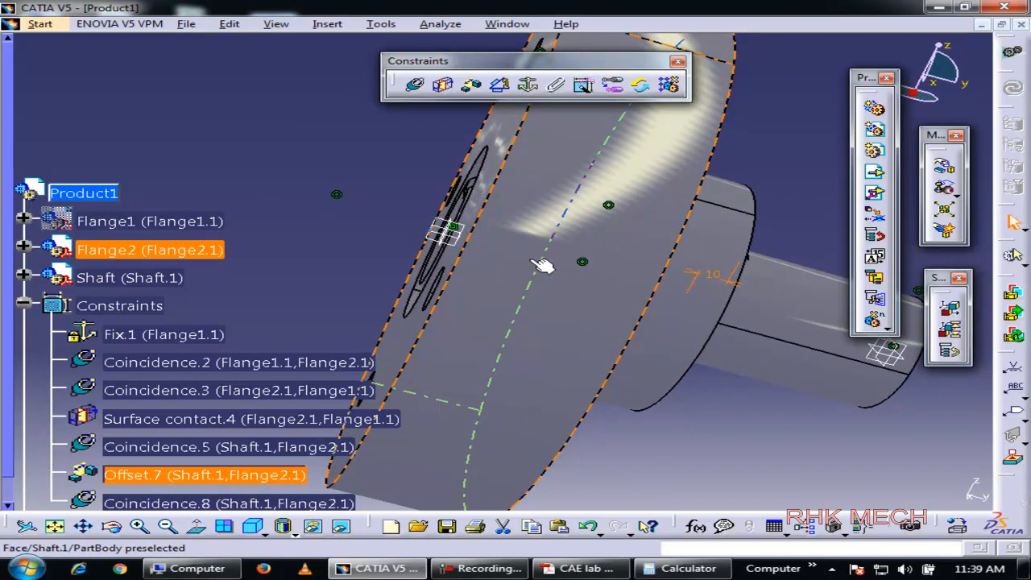
middle_drag(542, 266, 621, 293)
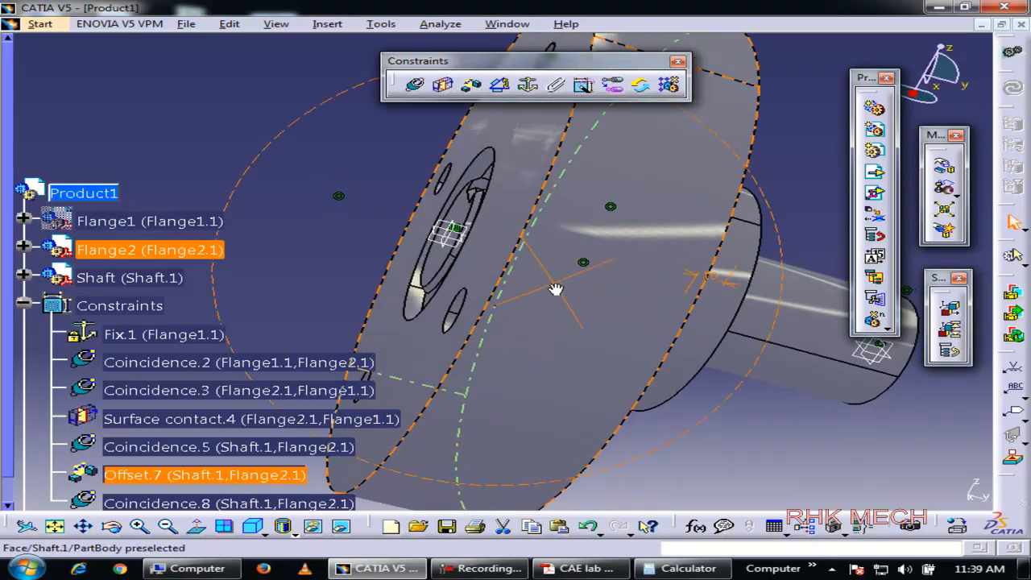
- Show Flange1 and hide Flange2 and the first shaft, turning the model so that Flange1's hub and keyway face the front
right_click(152, 223)
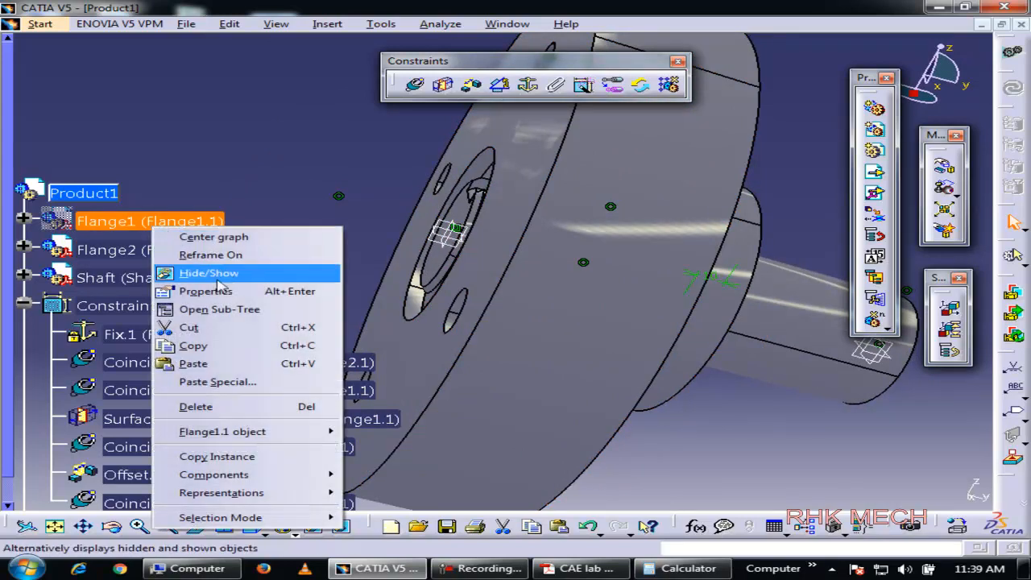
click(217, 279)
right_click(149, 253)
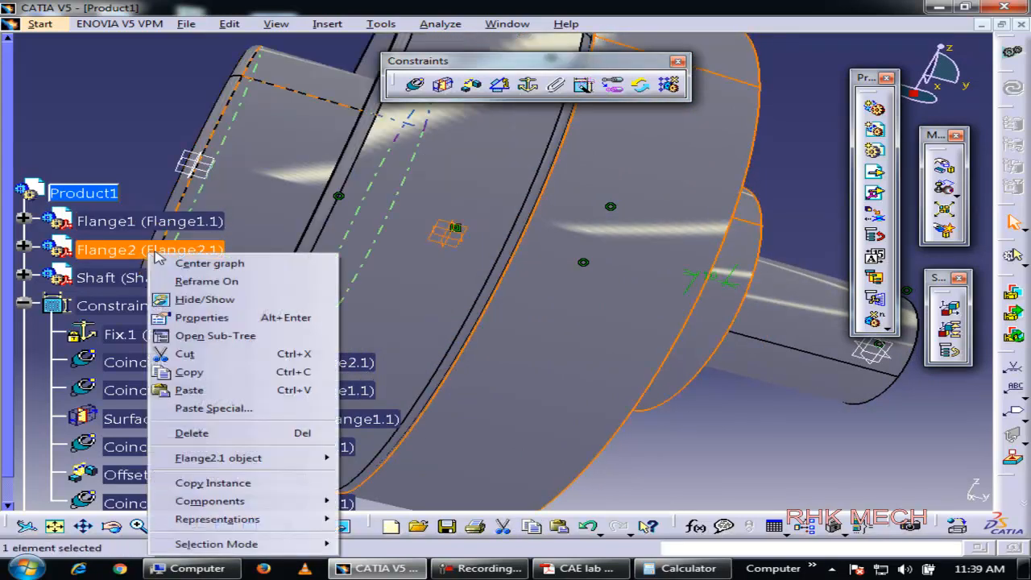
click(207, 300)
middle_drag(621, 345, 495, 376)
middle_drag(354, 292, 494, 343)
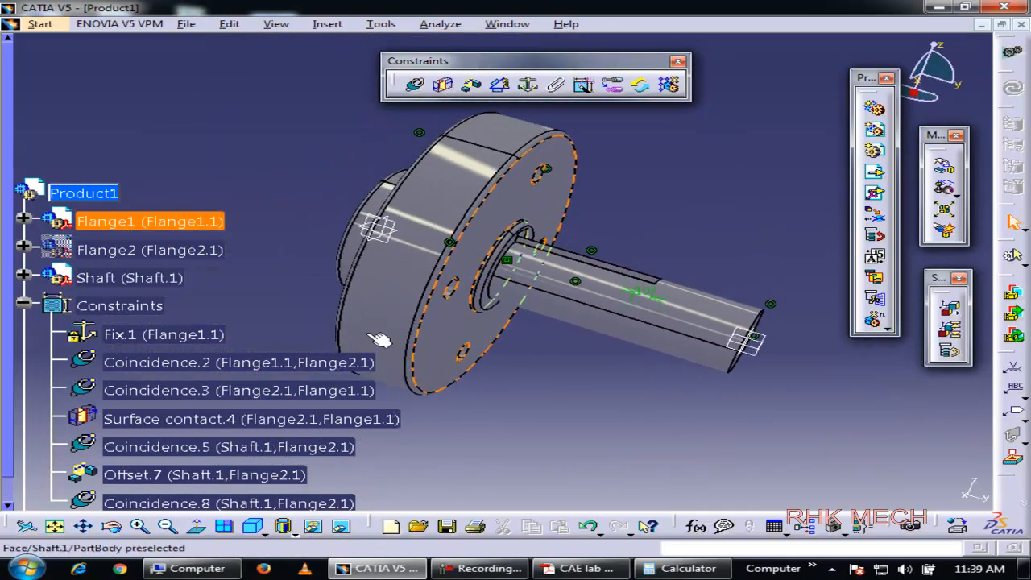
right_click(139, 278)
click(219, 306)
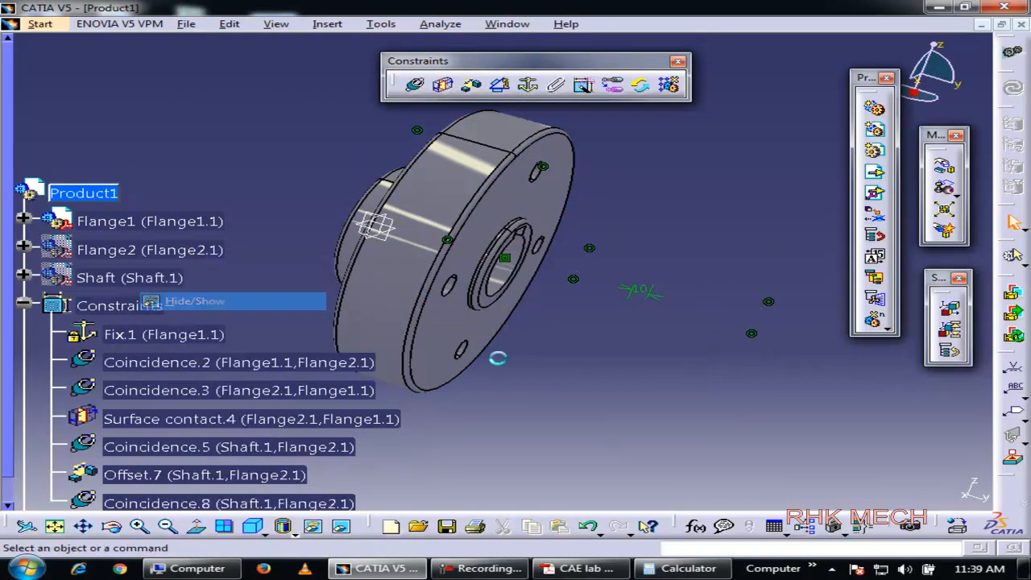
middle_drag(500, 322, 493, 298)
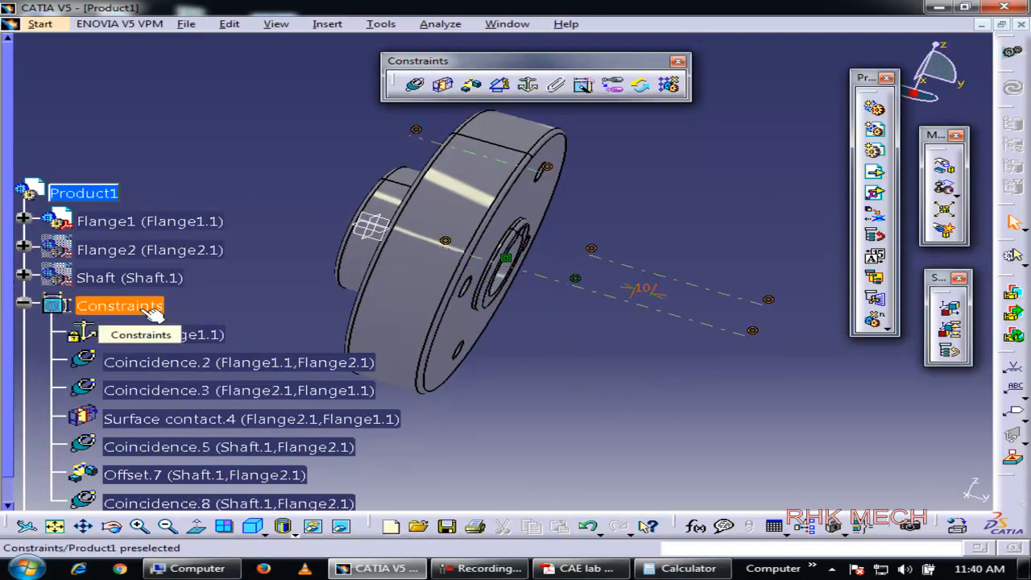
middle_drag(584, 393, 634, 403)
middle_drag(504, 303, 771, 341)
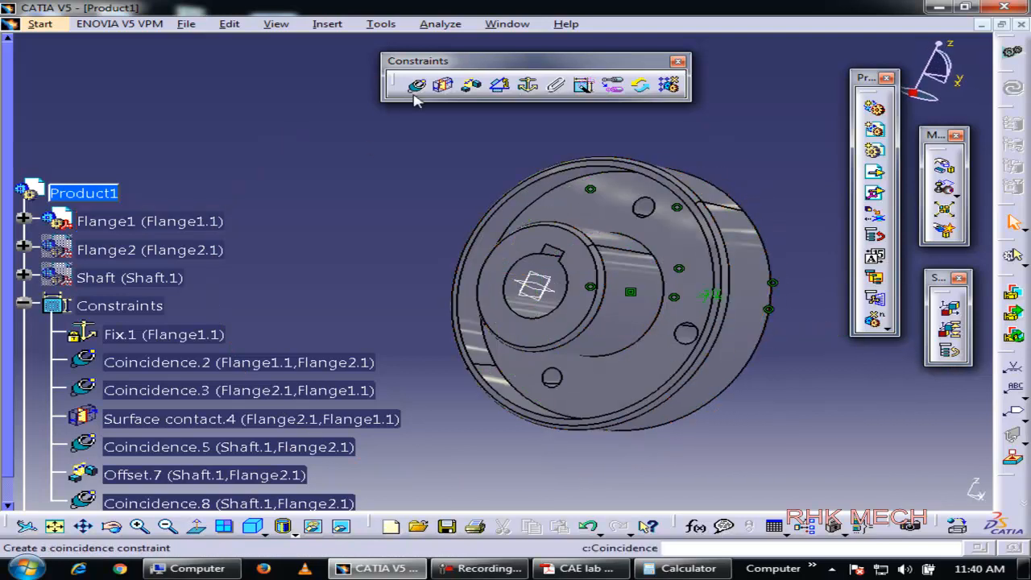
- Insert the existing Shaft part into Product1 again with positioning, placing this second shaft beside Flange1's hub
click(342, 25)
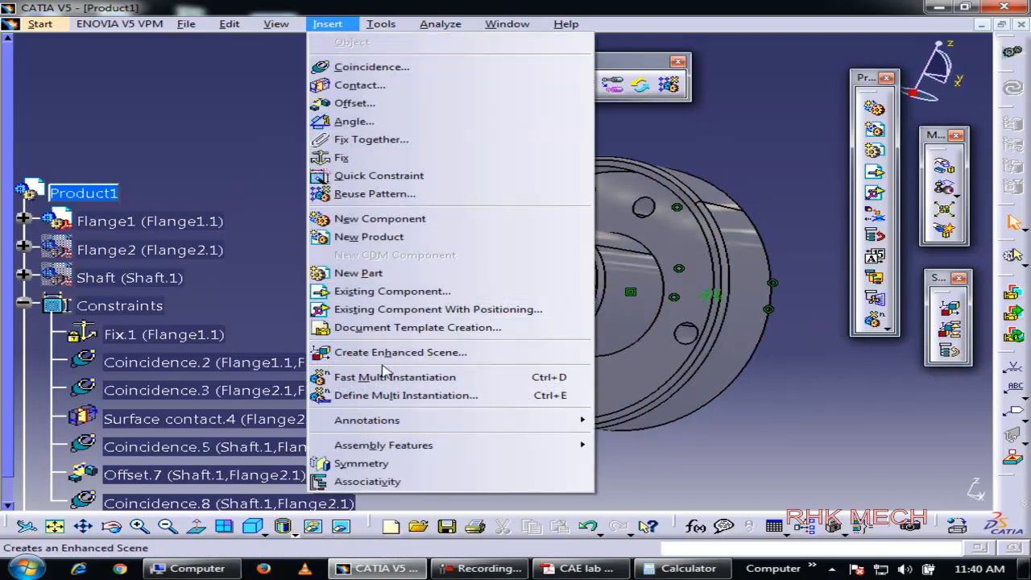
click(417, 311)
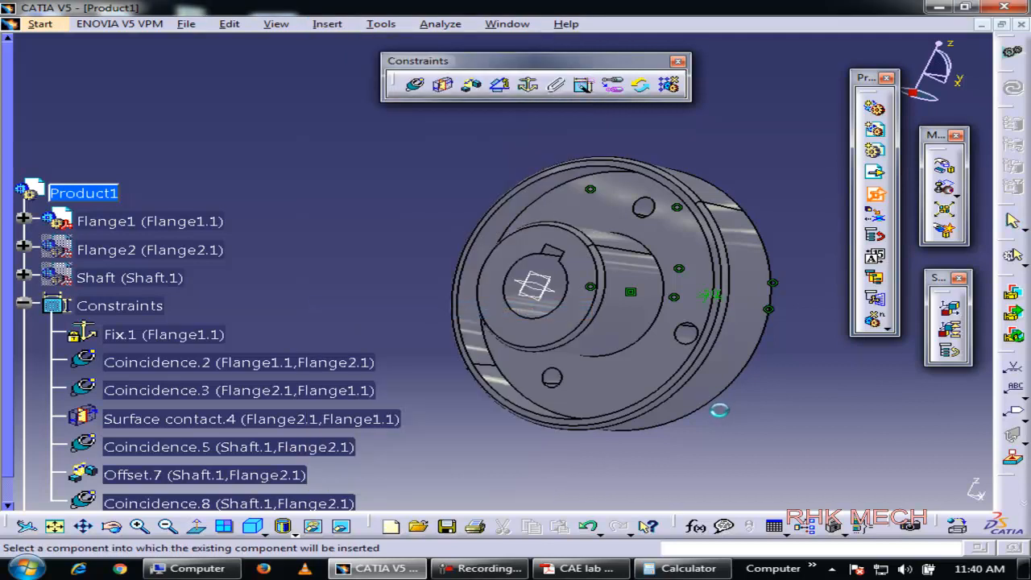
click(87, 200)
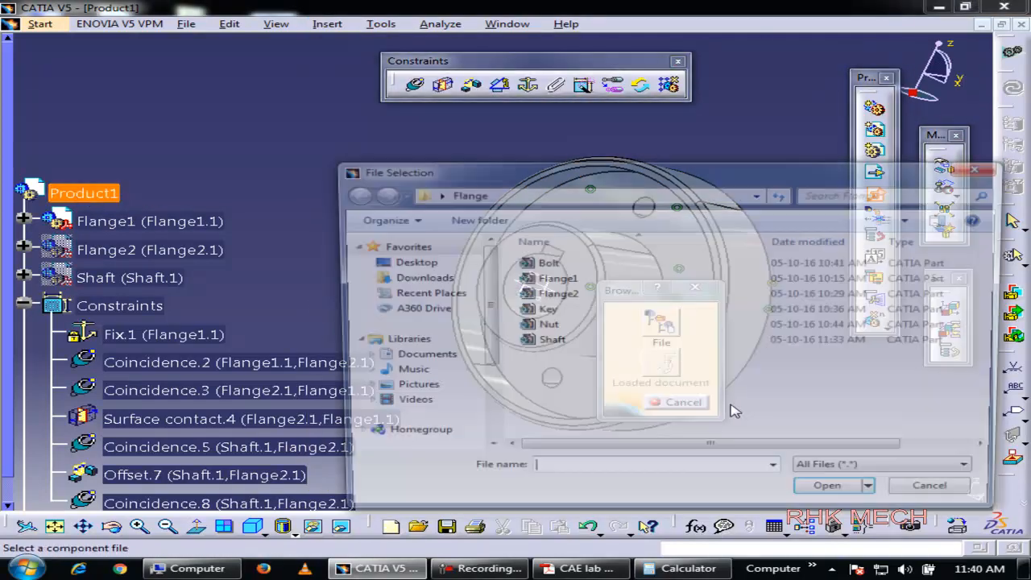
double_click(549, 341)
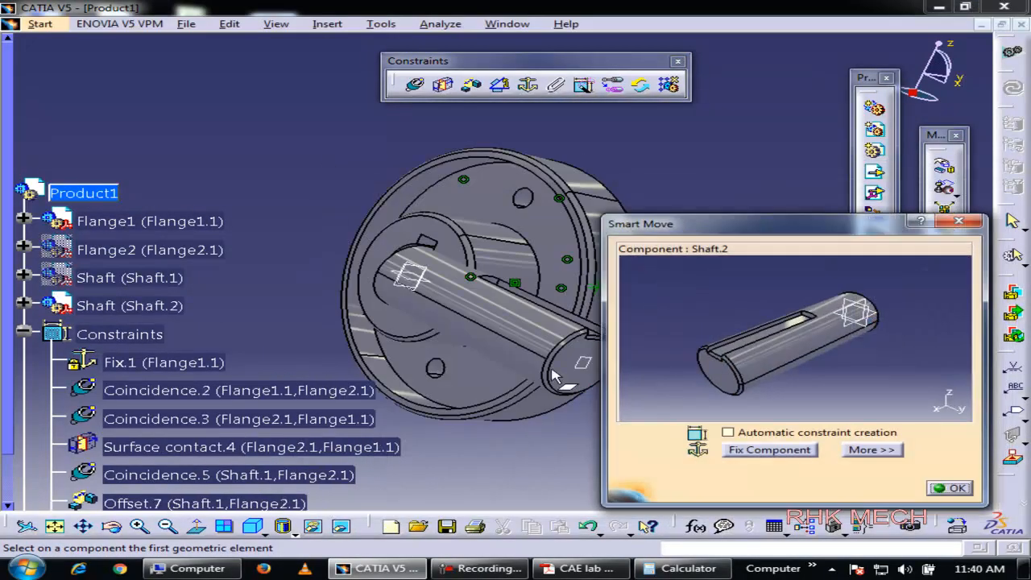
drag(788, 375, 776, 347)
middle_drag(490, 345, 484, 306)
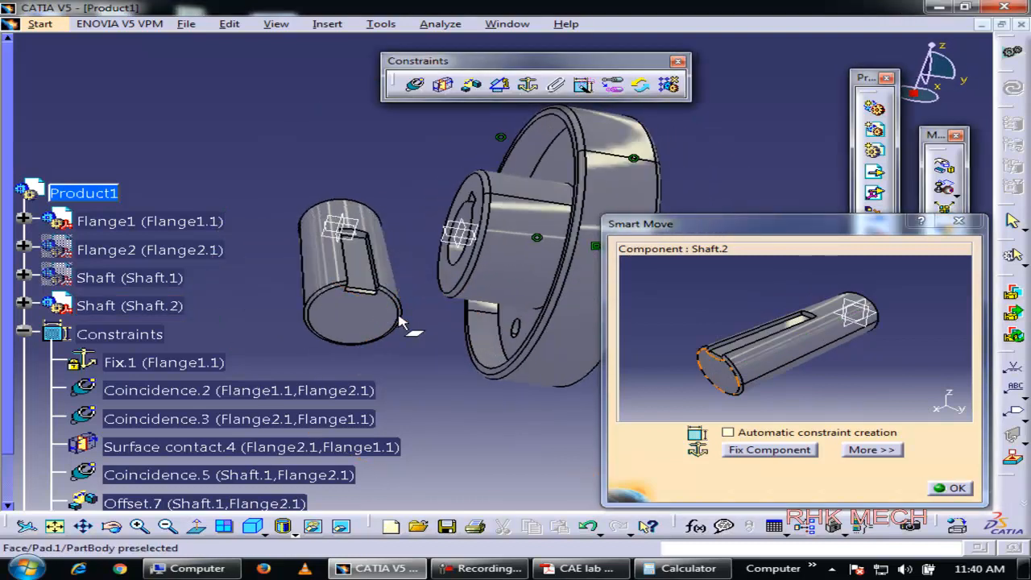
click(951, 489)
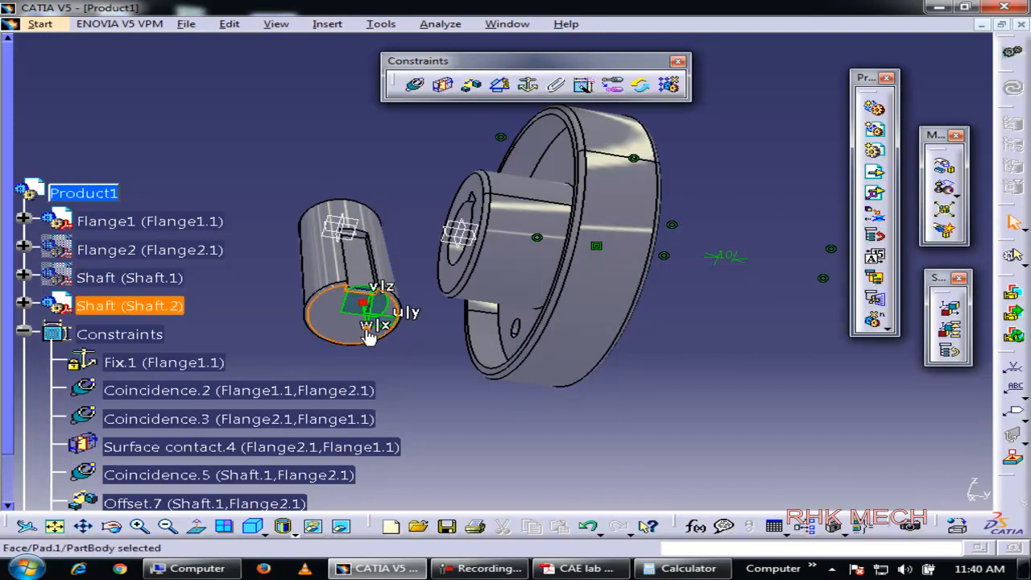
- Rotate the second shaft with the compass until its keyway end points toward Flange1's hub
drag(370, 326, 457, 308)
middle_drag(400, 329, 633, 398)
scroll(645, 284, up, 1)
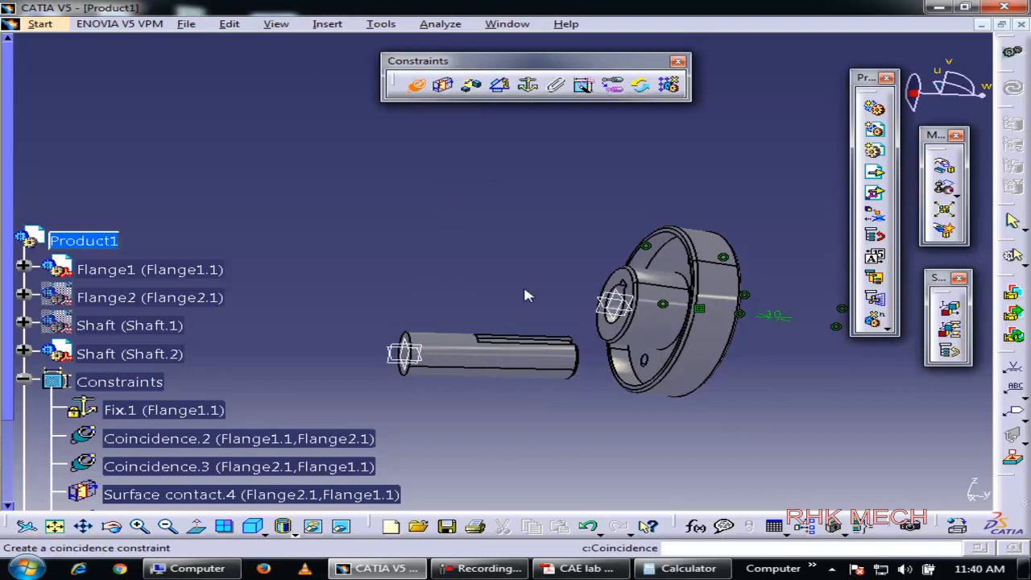
- Add a coincidence constraint between the axes of the second shaft and Flange1's hub, and update the assembly
click(496, 355)
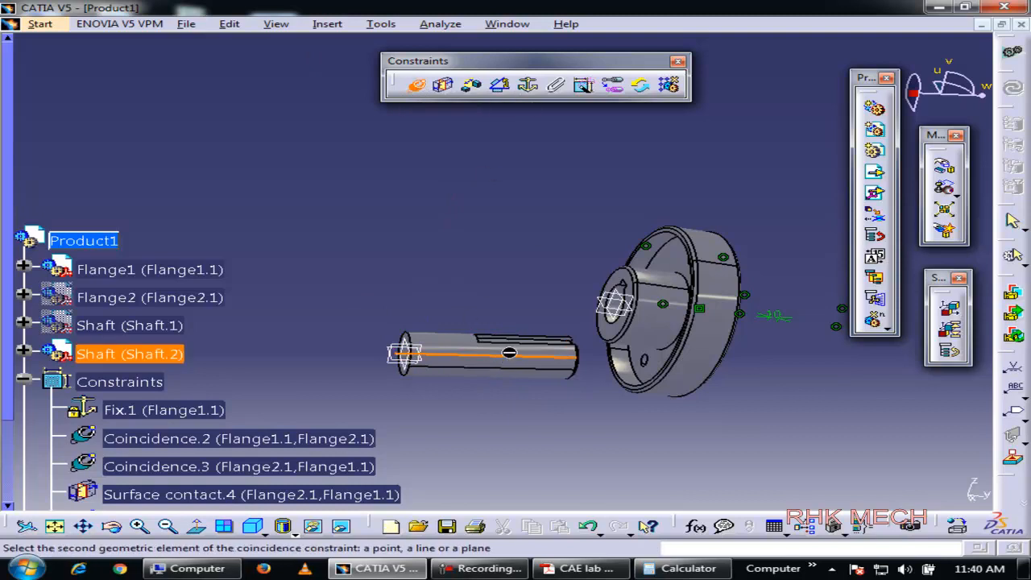
click(654, 314)
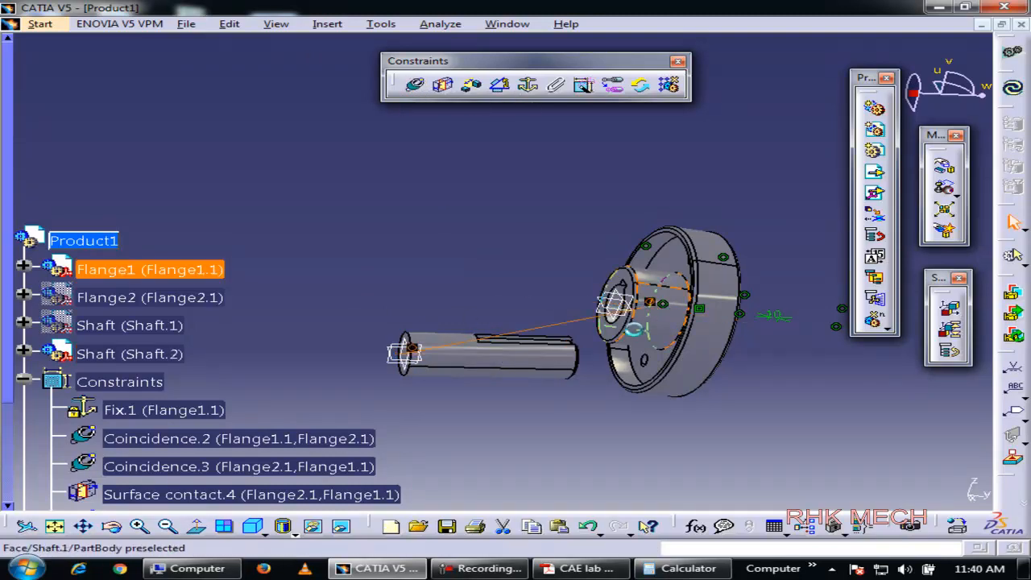
click(1015, 91)
middle_drag(462, 312, 460, 262)
middle_drag(538, 327, 398, 414)
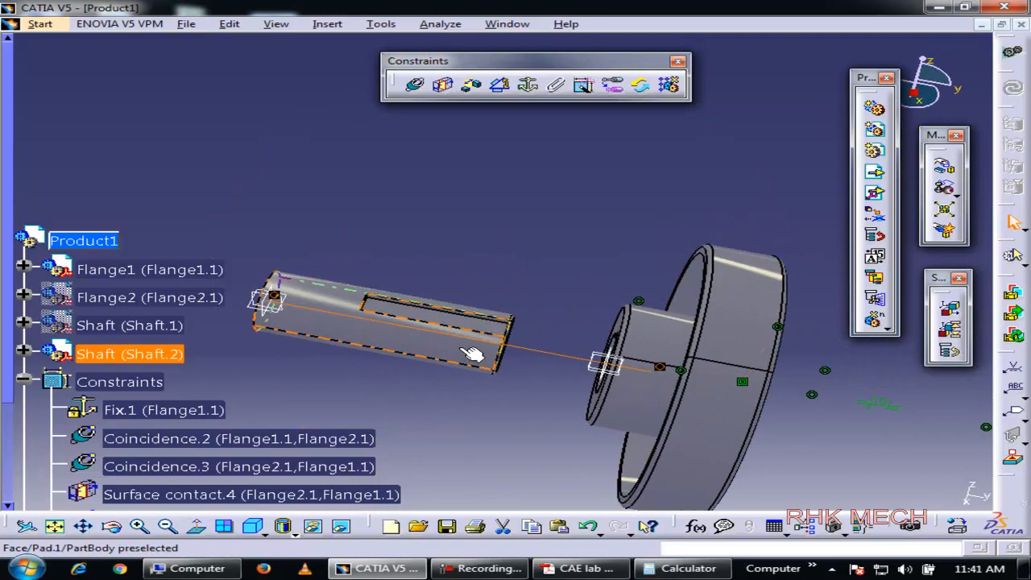
- Add a coincidence constraint between one long keyway edge of the second shaft and the matching keyway edge of Flange1
middle_drag(488, 358, 489, 398)
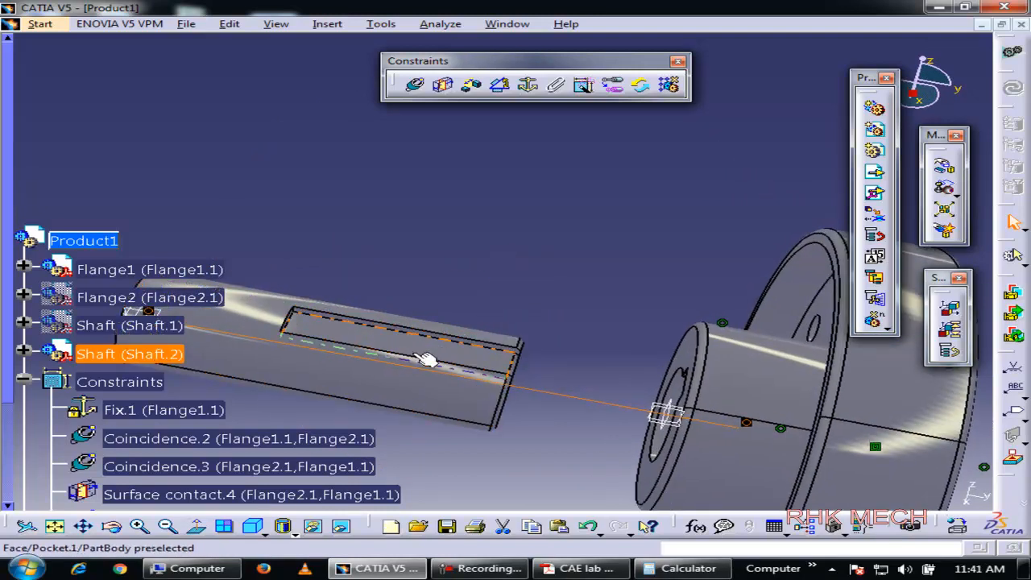
click(287, 320)
middle_drag(400, 347, 409, 345)
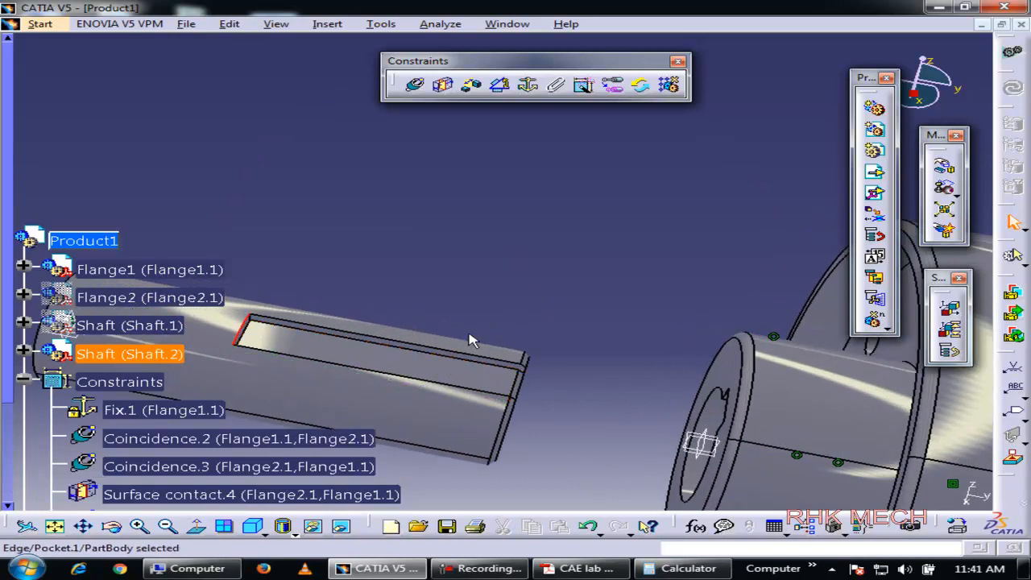
middle_drag(482, 345, 525, 297)
middle_drag(357, 258, 428, 299)
middle_drag(552, 357, 493, 345)
middle_drag(728, 350, 825, 412)
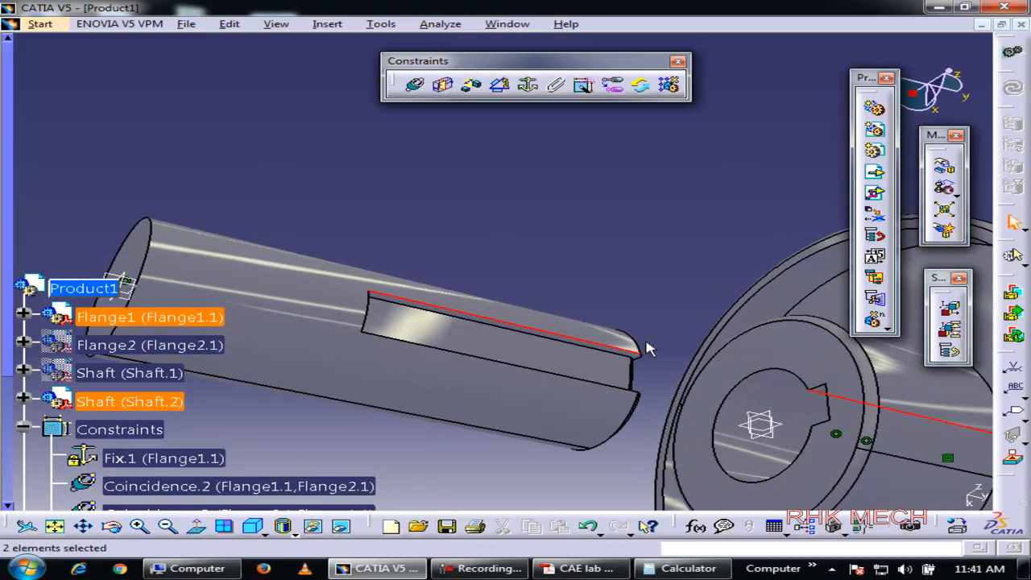
click(417, 87)
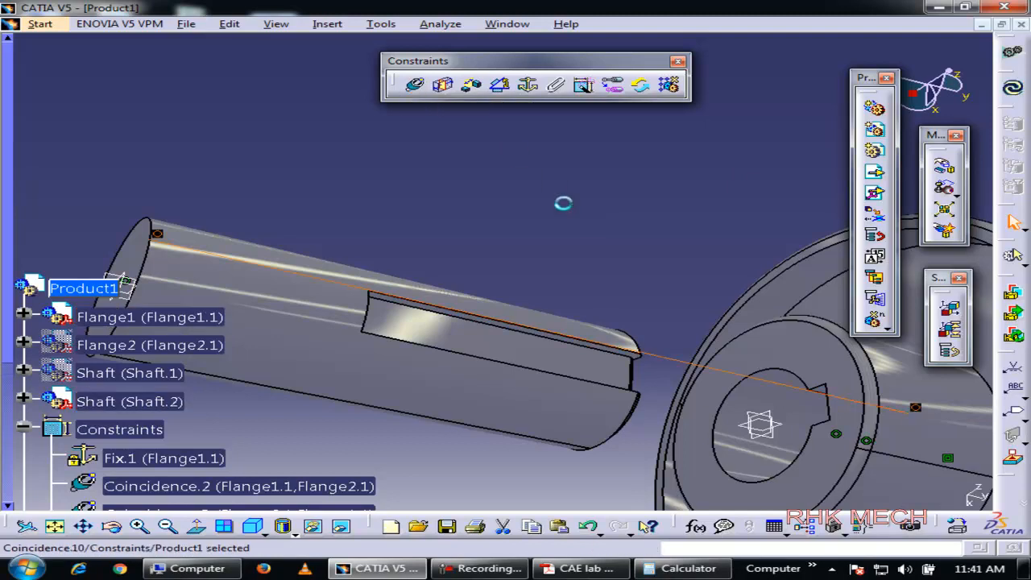
- Add a coincidence constraint between the second shaft's other long keyway edge and the matching keyway edge of Flange1
click(485, 359)
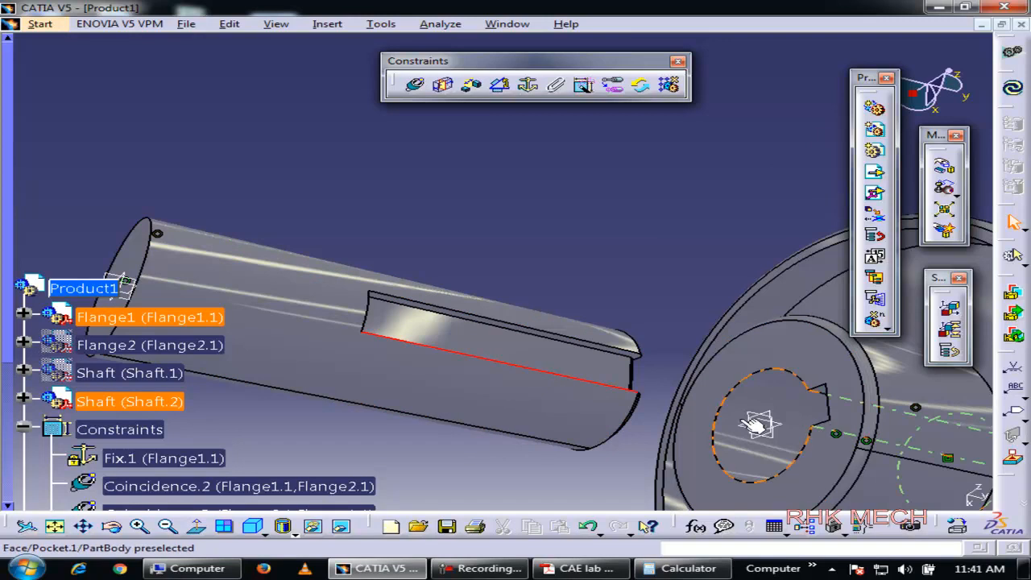
middle_drag(761, 417, 849, 488)
middle_drag(742, 370, 653, 314)
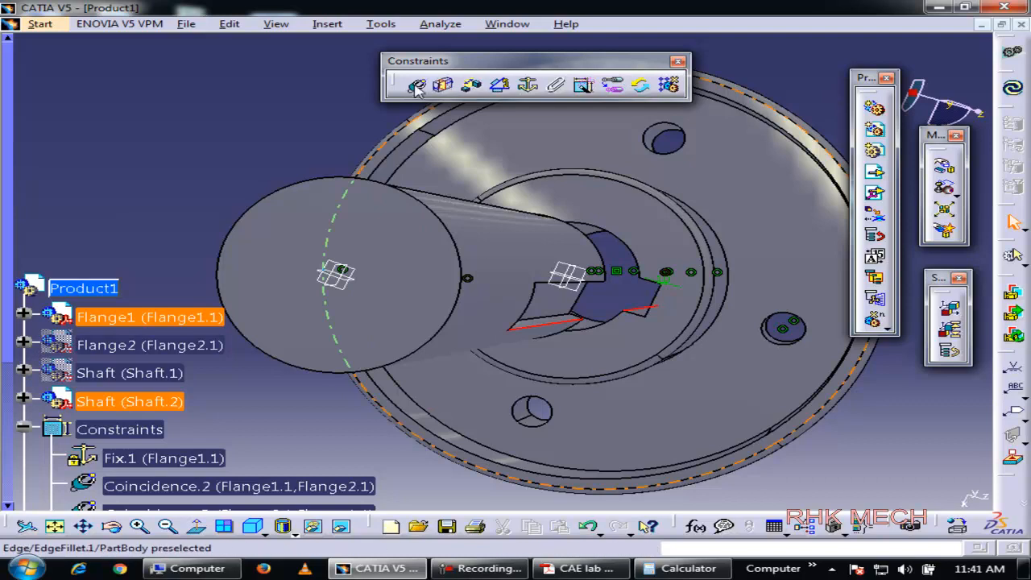
middle_drag(852, 458, 456, 239)
click(591, 254)
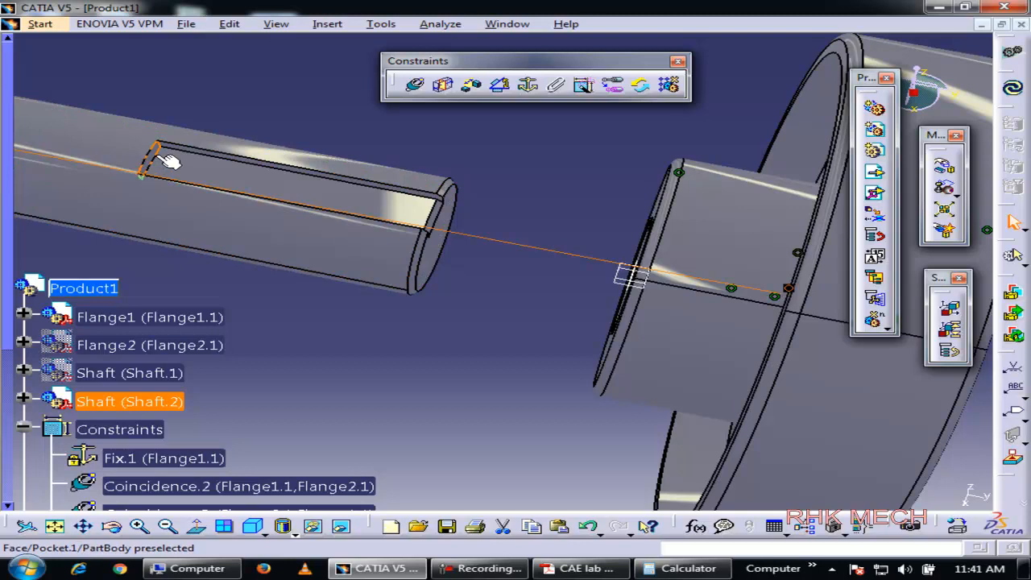
- Add a 10 mm offset constraint between the inner end face of the second shaft's keyway and Flange1's hub end face, and update the assembly
middle_drag(609, 211, 685, 242)
middle_drag(306, 165, 250, 150)
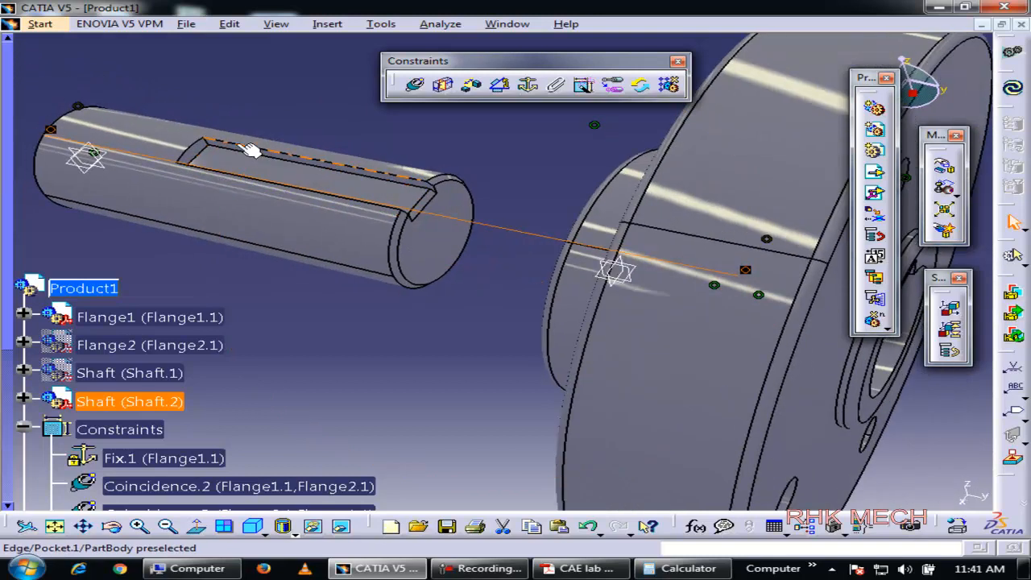
click(203, 156)
middle_drag(540, 219, 690, 251)
ctrl+click(689, 225)
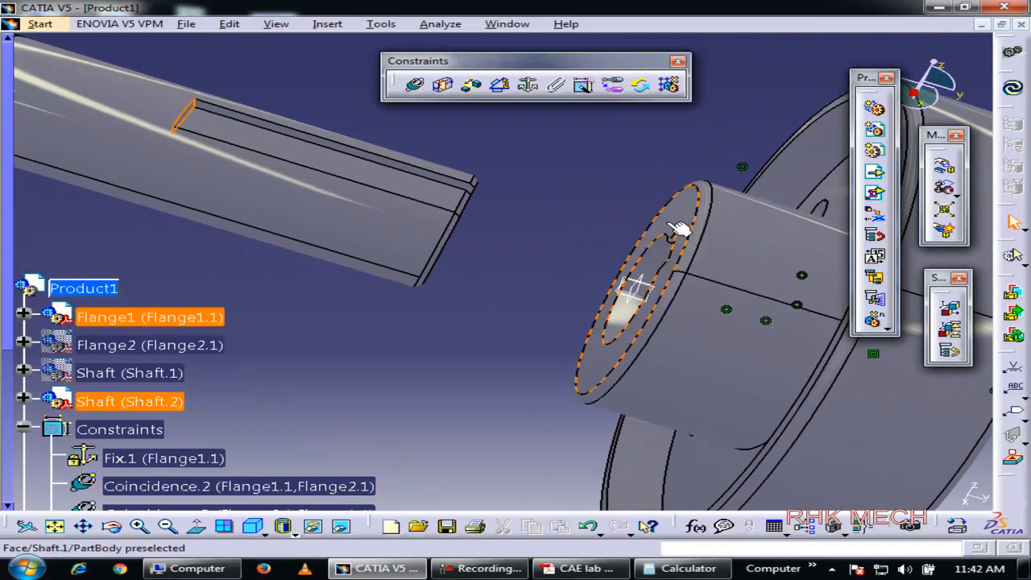
click(473, 85)
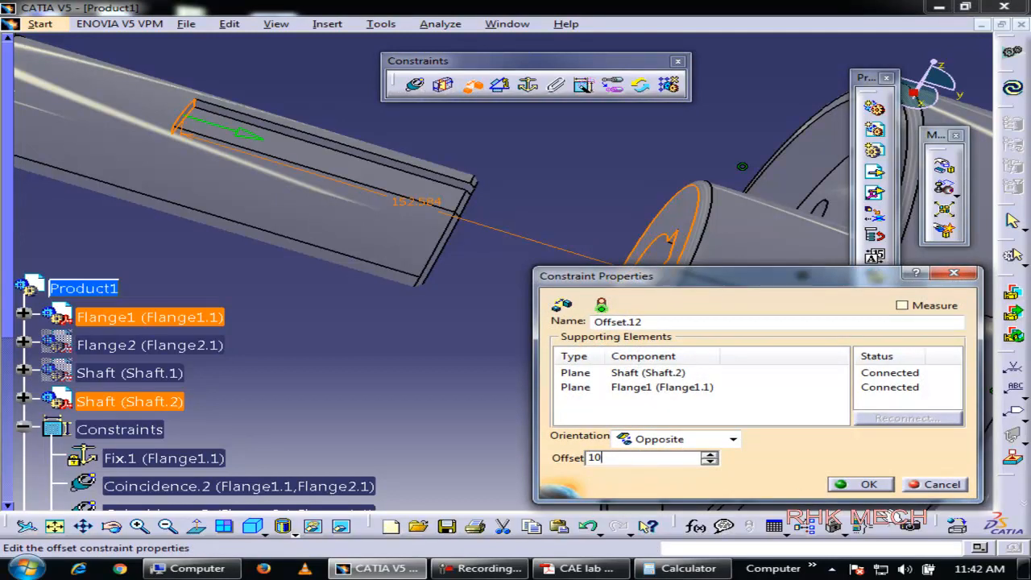
text(10)
click(863, 484)
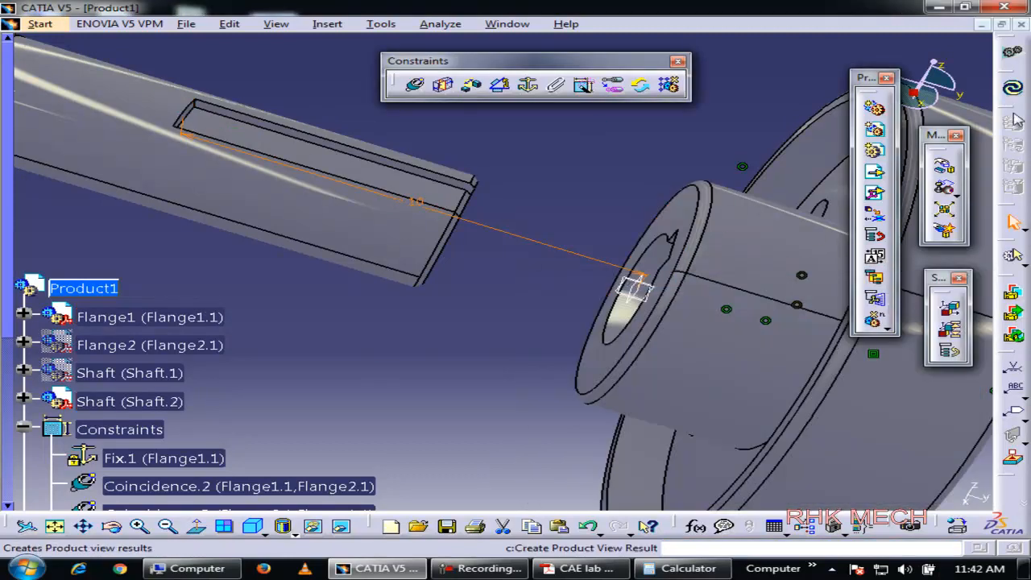
click(1014, 89)
middle_drag(725, 331, 347, 293)
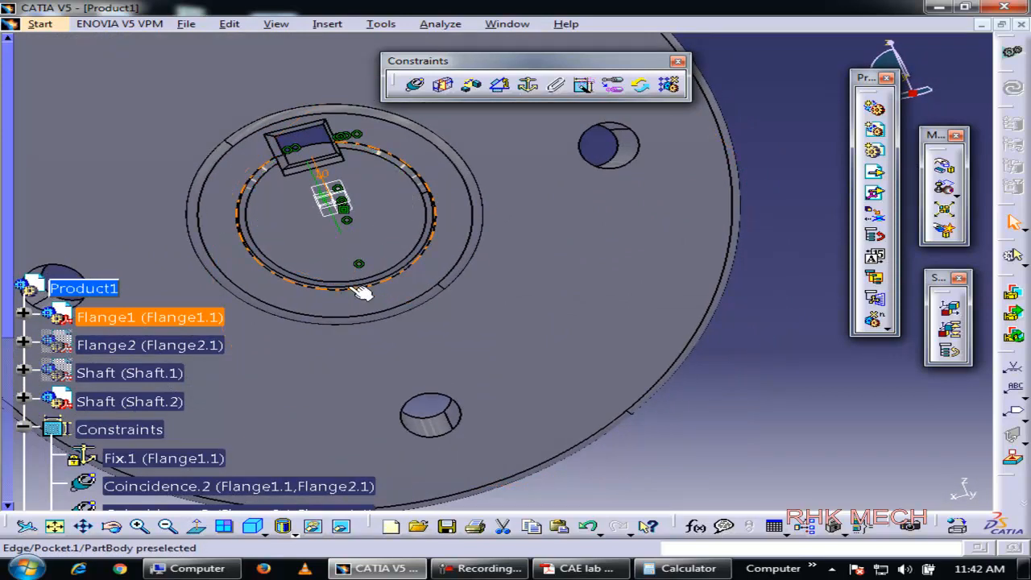
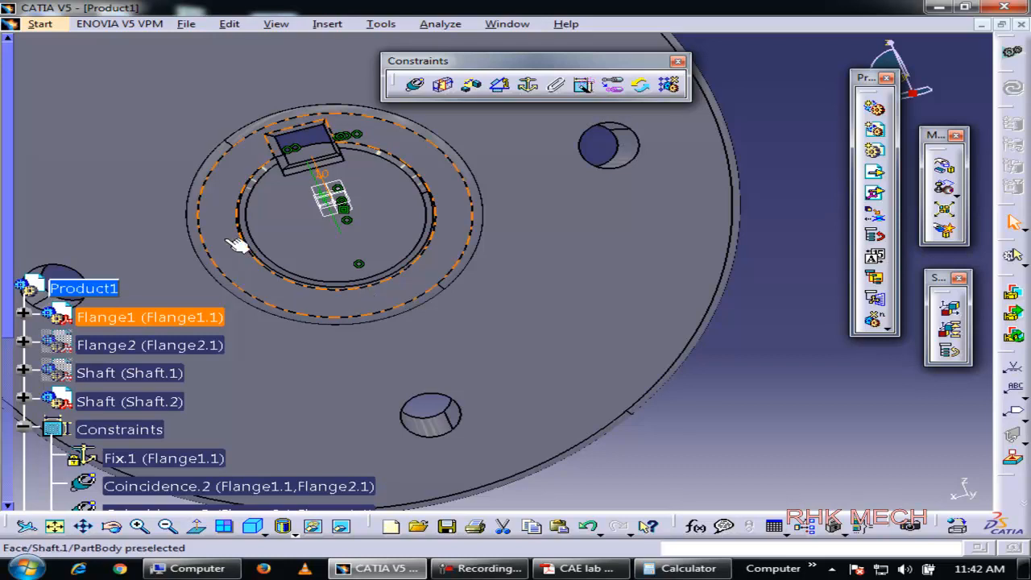
- Show the hidden Flange2 and the first shaft again in the assembly
middle_drag(98, 175, 546, 325)
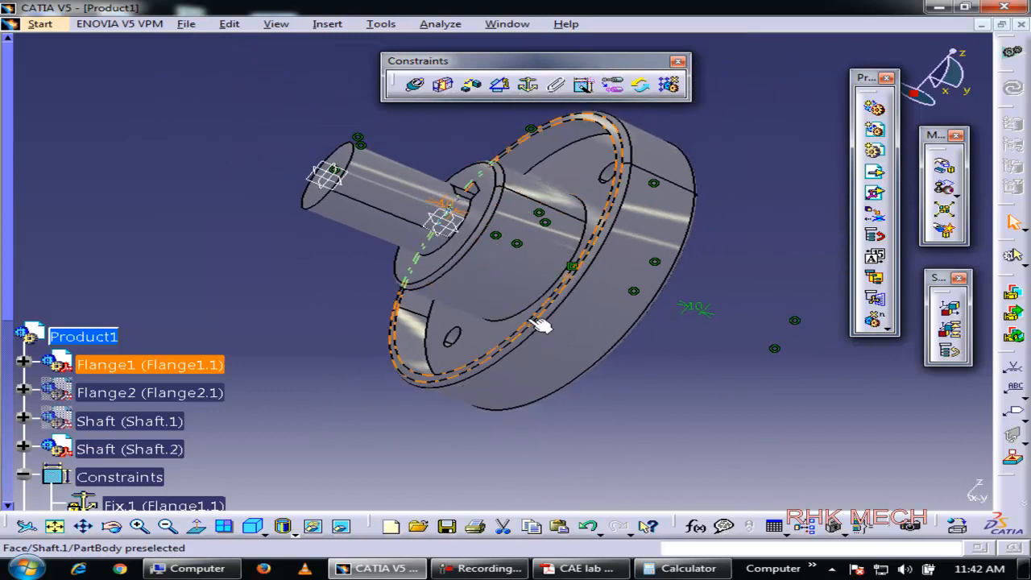
right_click(137, 400)
click(184, 138)
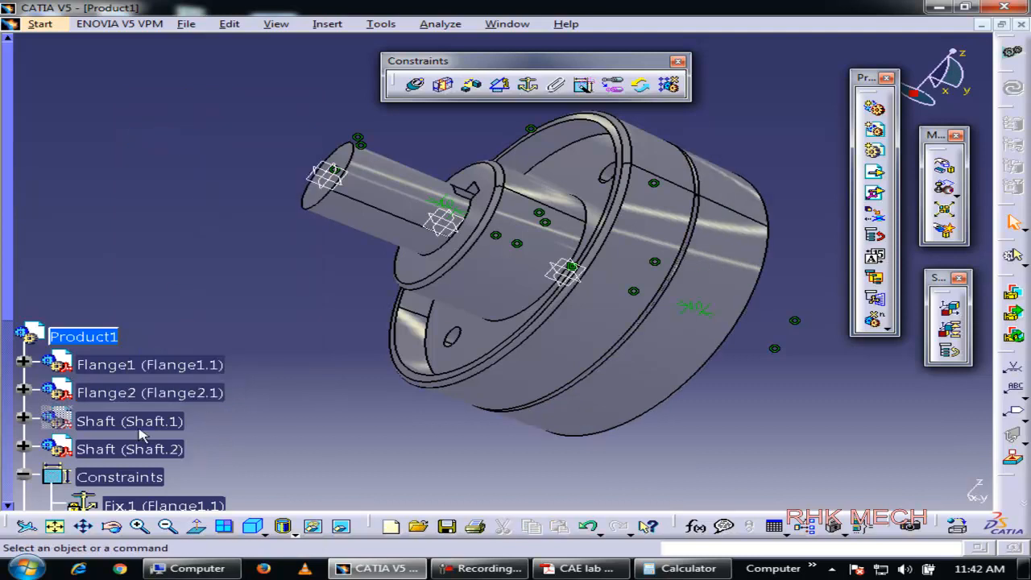
right_click(127, 420)
click(186, 164)
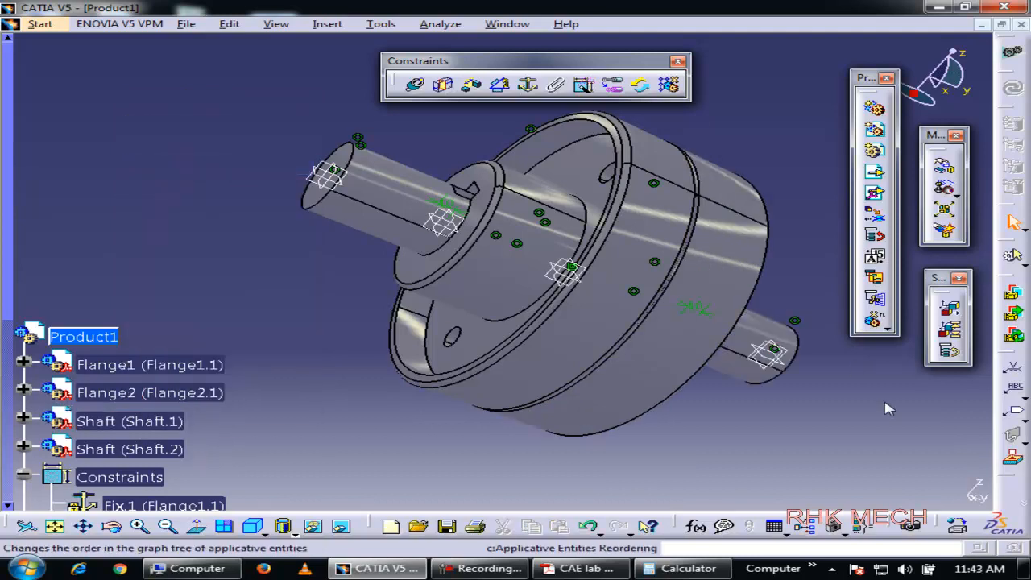
- Insert the existing Key part into Product1 with positioning
middle_drag(564, 338, 346, 231)
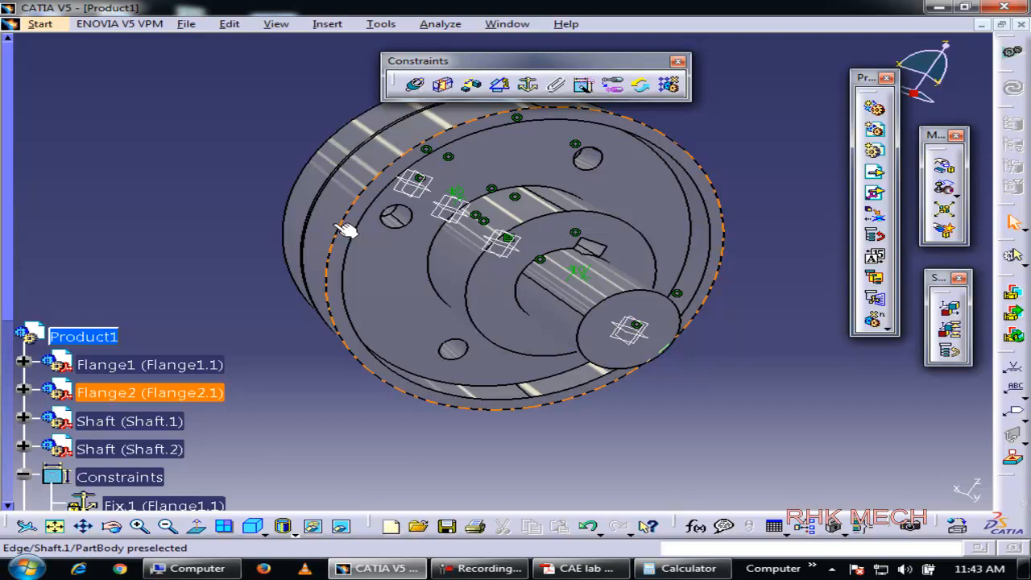
middle_drag(346, 231, 386, 310)
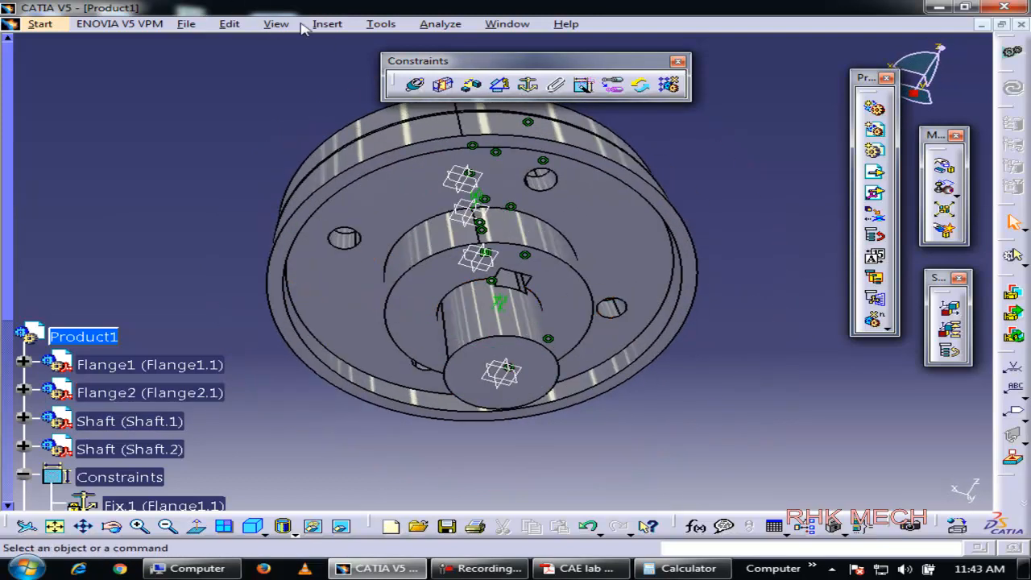
click(326, 25)
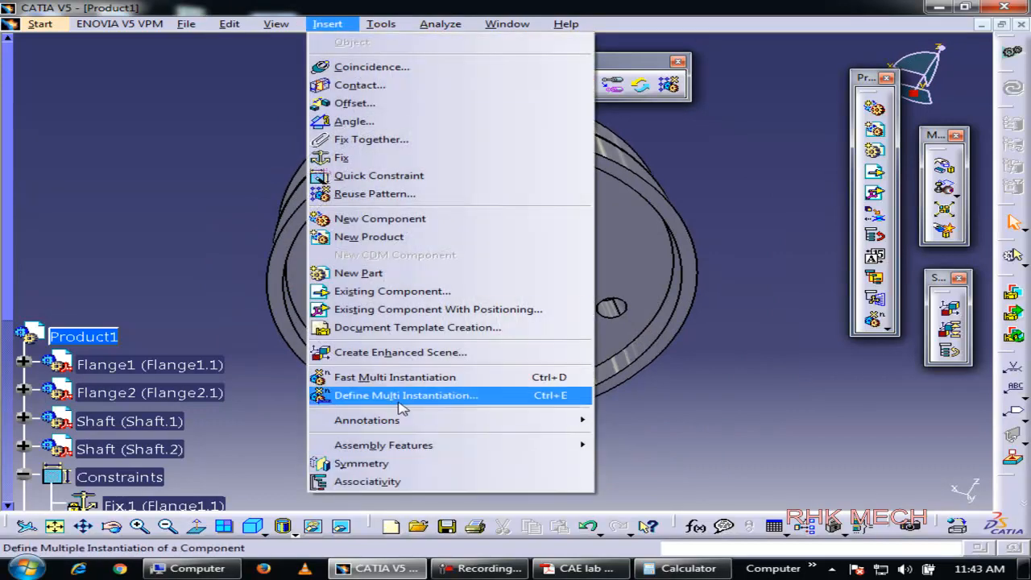
click(395, 309)
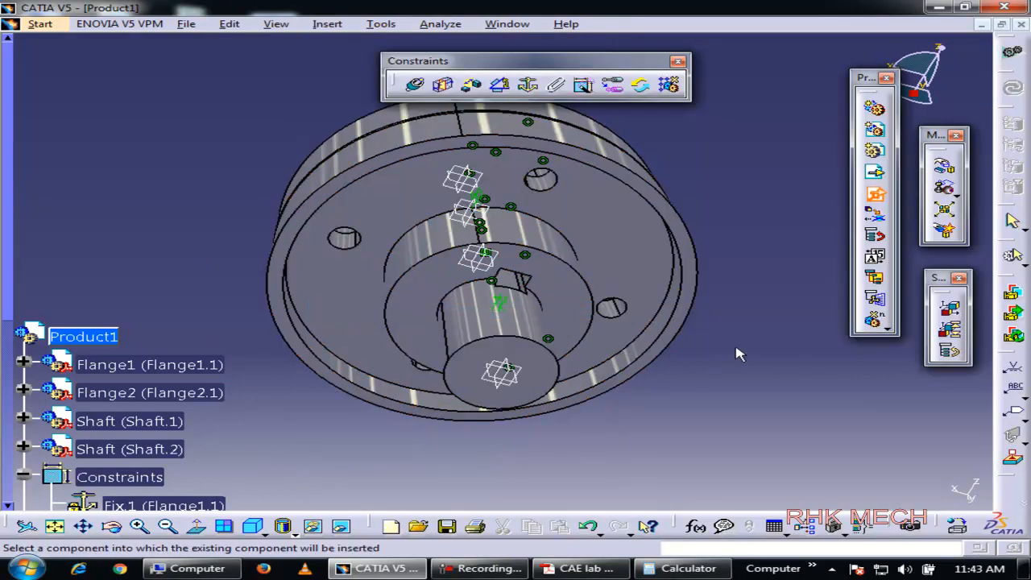
click(83, 336)
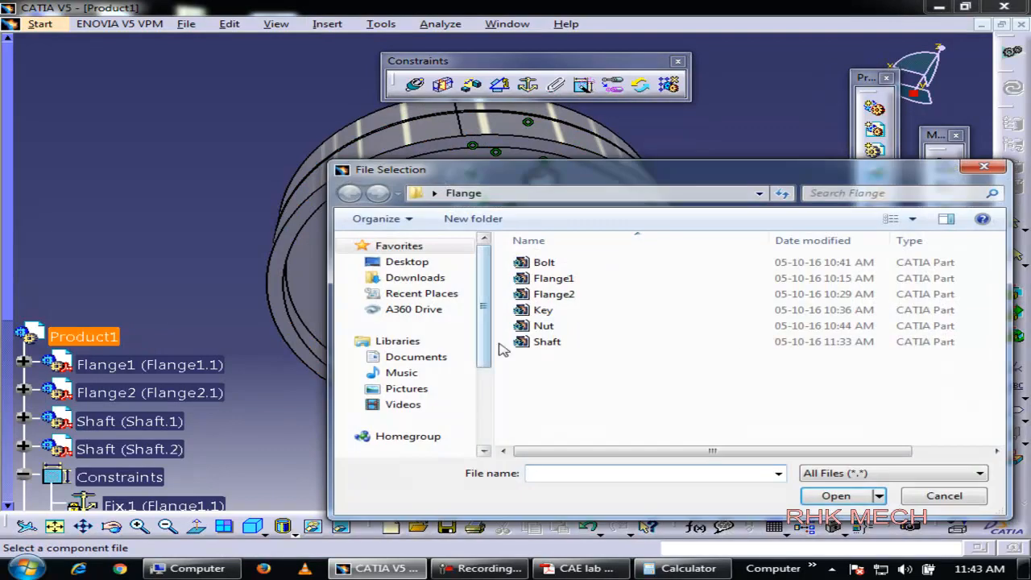
double_click(556, 312)
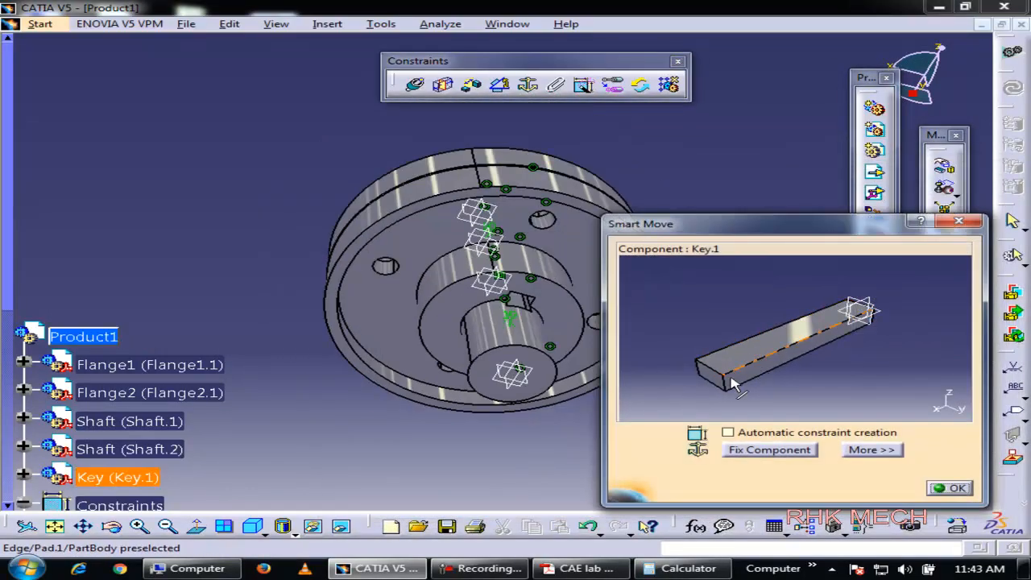
- Move the key out of the coupling with Smart Move into the free space beside the first shaft
drag(713, 385, 923, 409)
middle_drag(348, 329, 166, 261)
drag(712, 382, 858, 405)
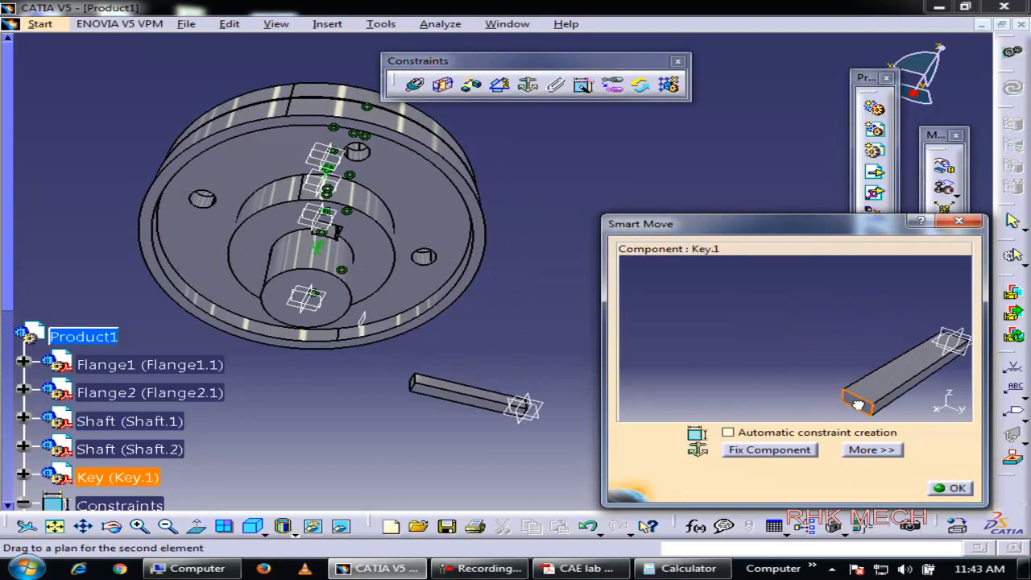
middle_drag(388, 304, 581, 434)
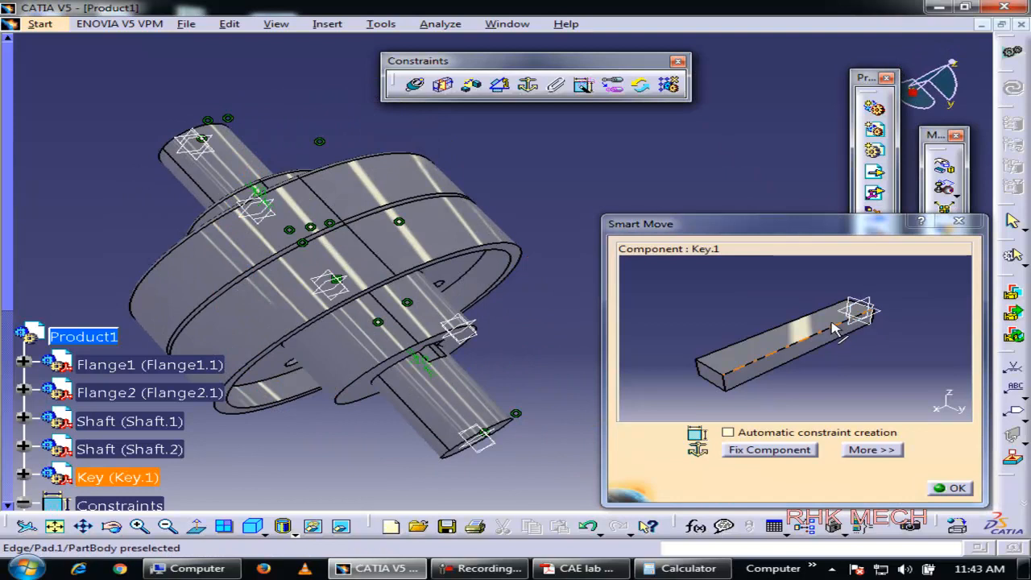
click(707, 376)
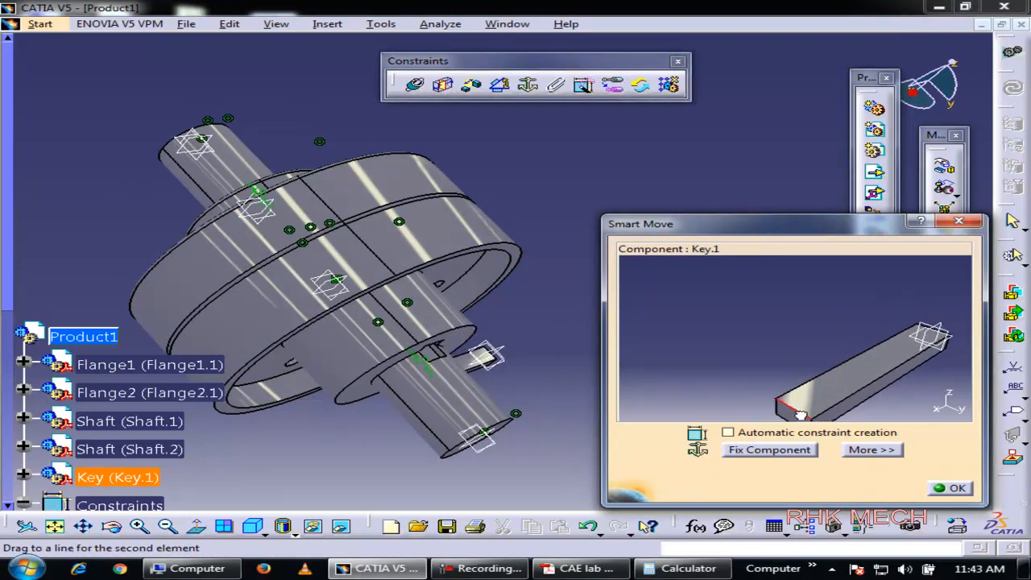
middle_drag(415, 304, 342, 126)
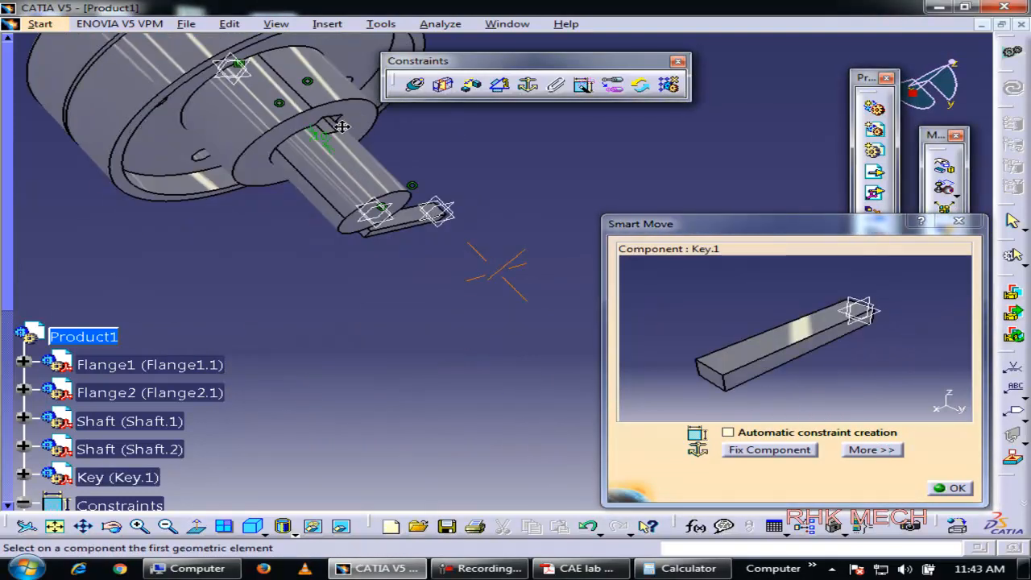
click(715, 375)
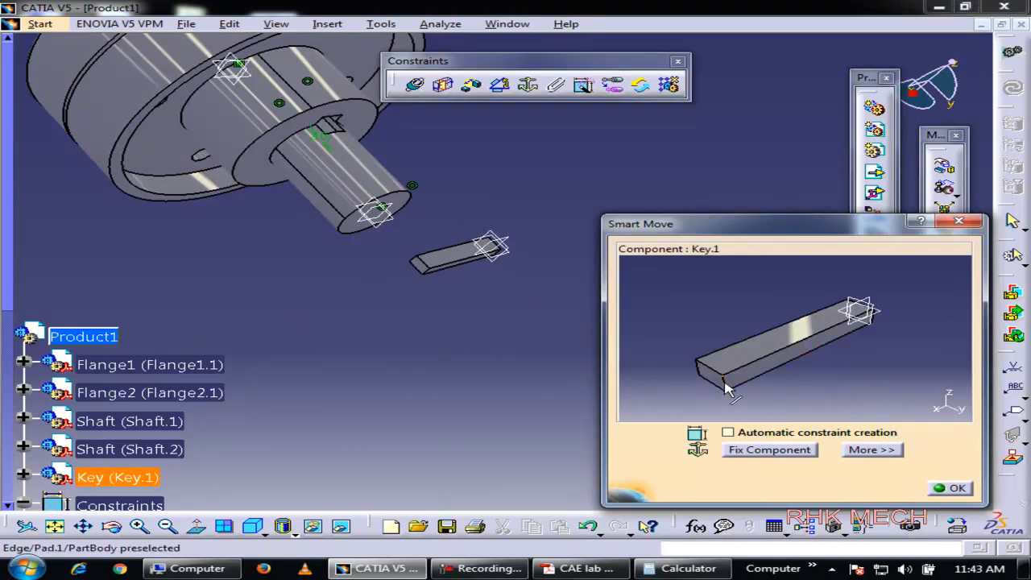
drag(724, 380, 737, 288)
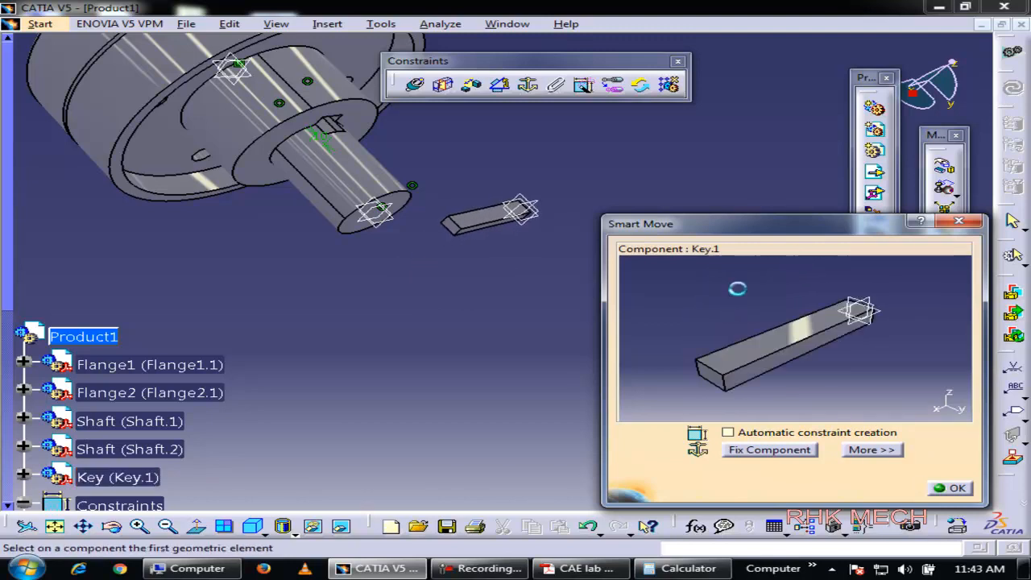
drag(723, 388, 691, 330)
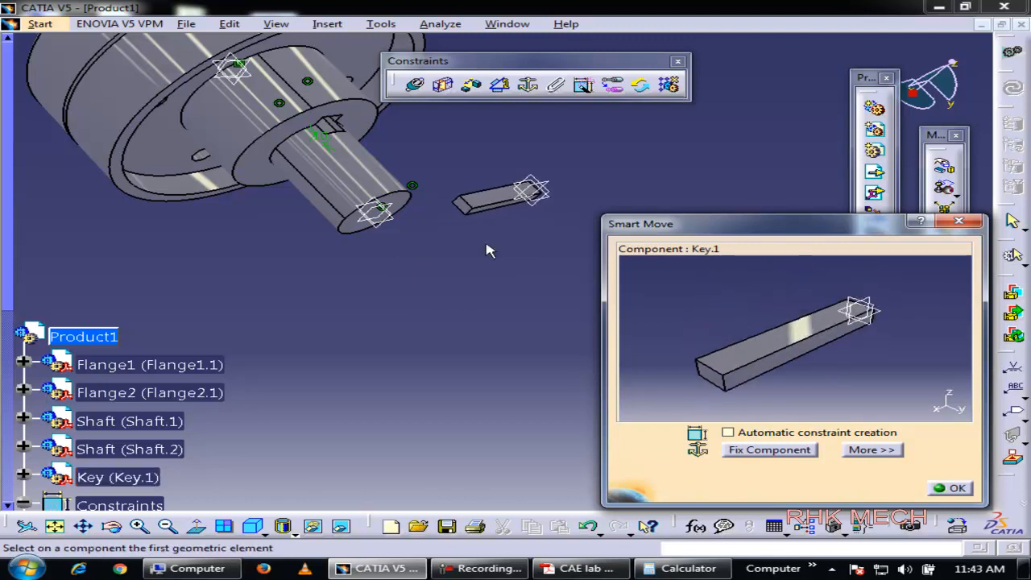
middle_drag(432, 153, 204, 143)
drag(725, 392, 728, 313)
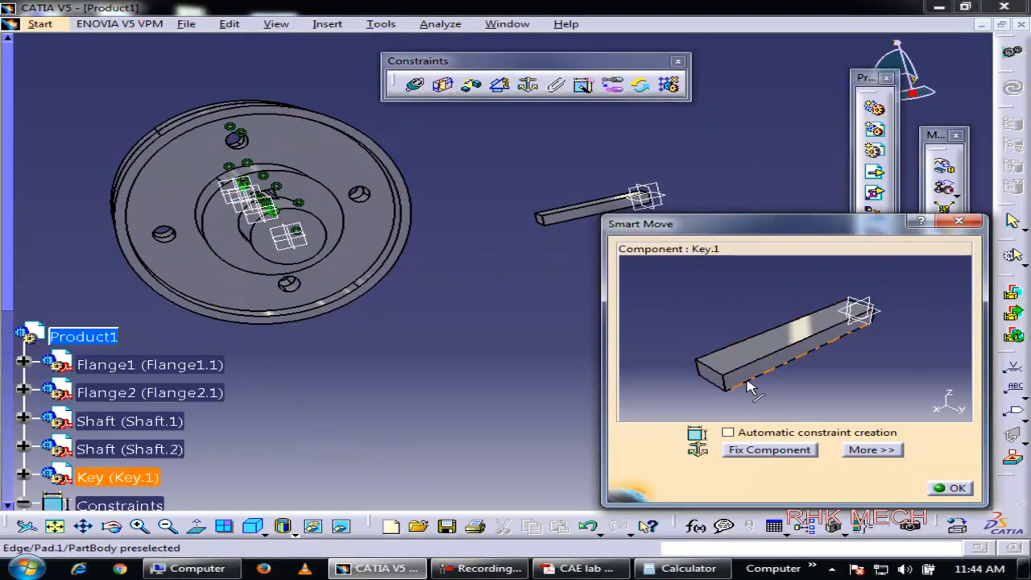
drag(725, 390, 706, 303)
middle_drag(399, 195, 520, 286)
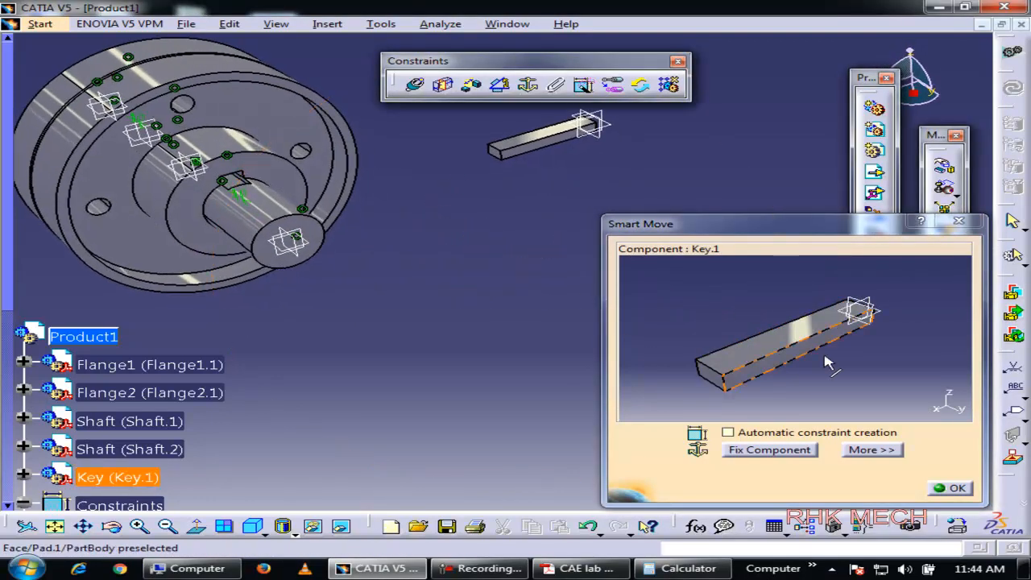
- Shift the key closer to the first shaft's outer end, clear of Flange2, and accept its placement
drag(795, 348, 592, 436)
drag(776, 358, 632, 415)
drag(805, 363, 721, 295)
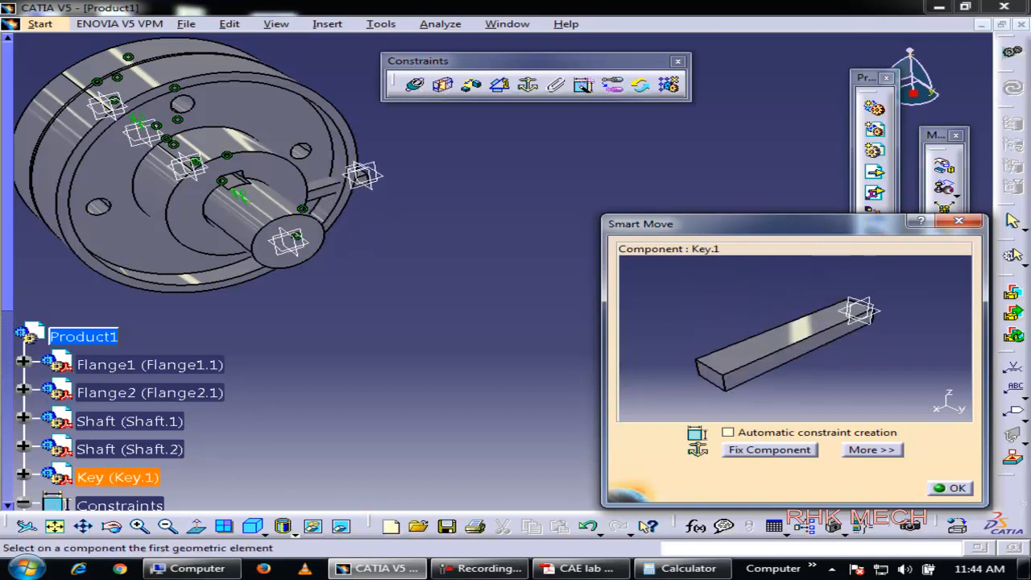
drag(728, 390, 817, 390)
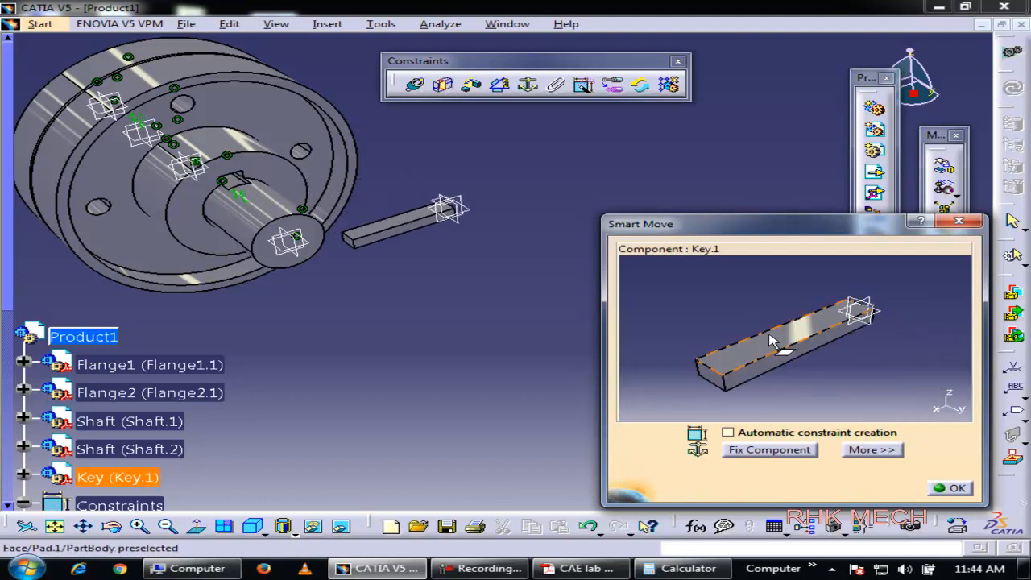
drag(708, 369, 758, 391)
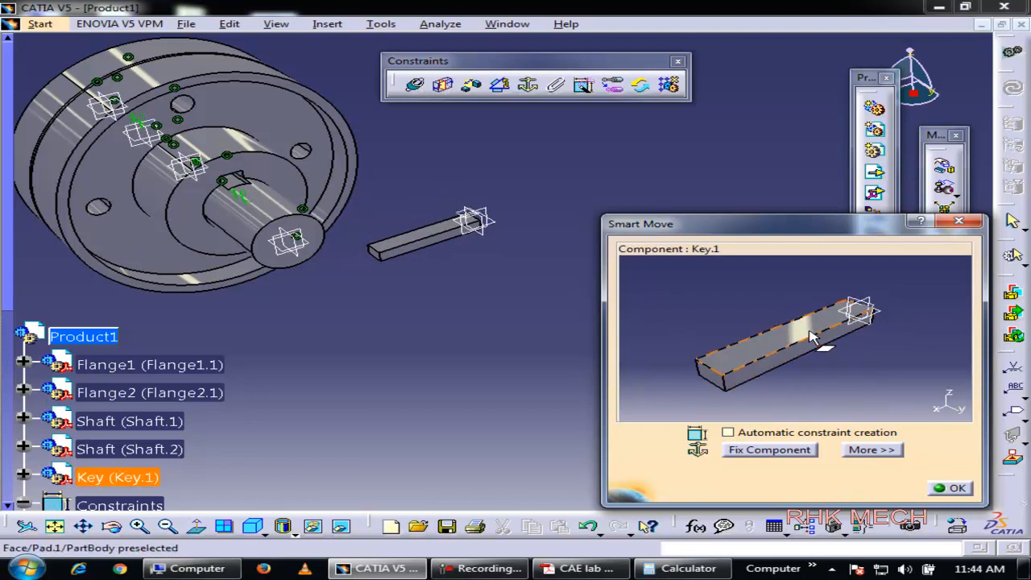
click(952, 488)
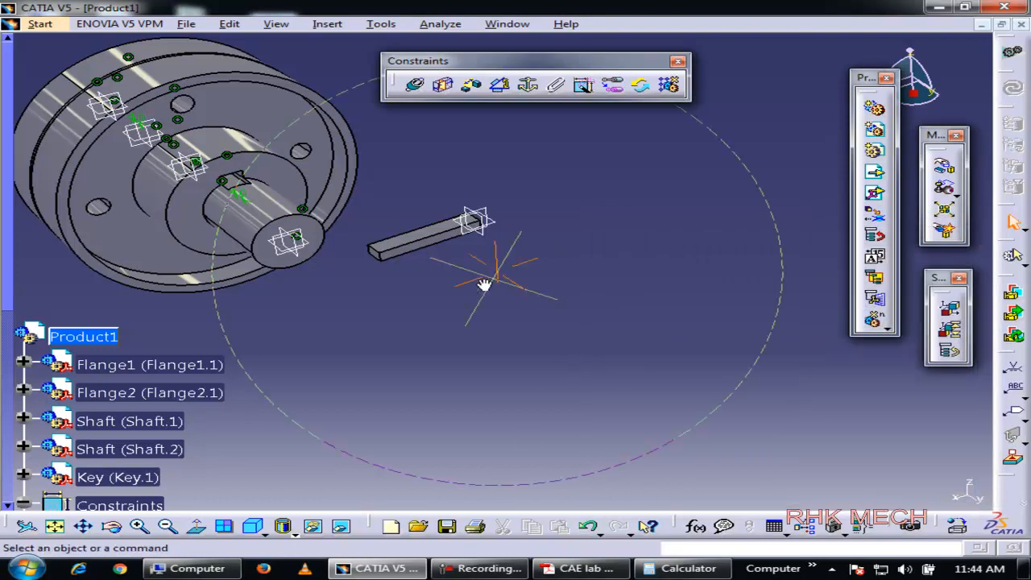
middle_drag(493, 283, 376, 280)
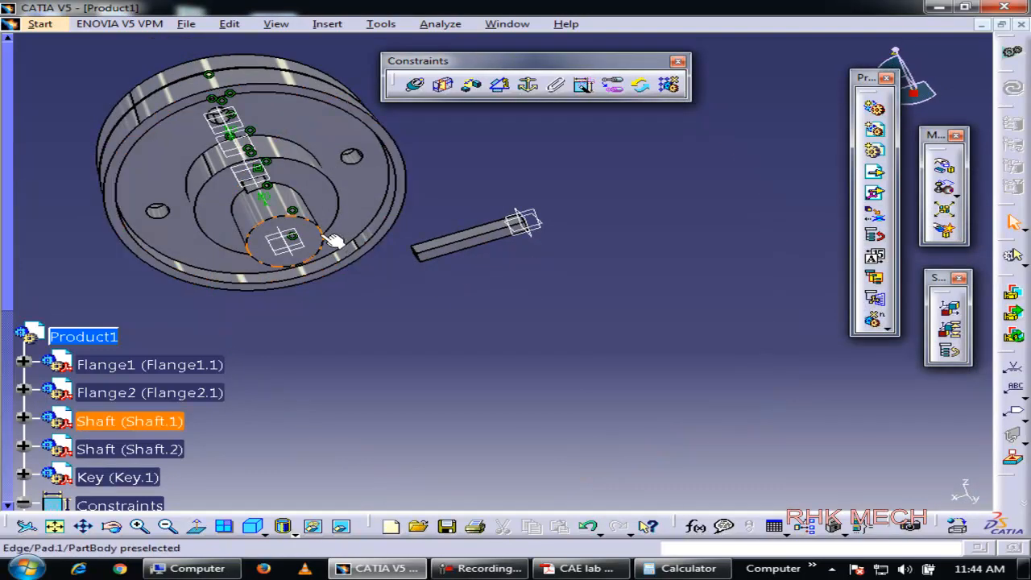
middle_drag(256, 211, 334, 159)
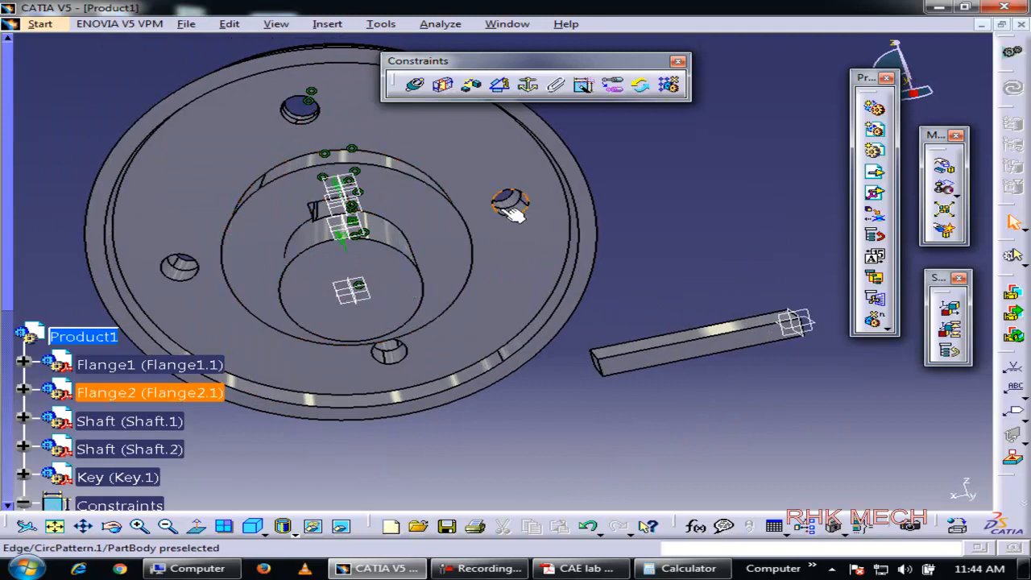
drag(128, 76, 534, 373)
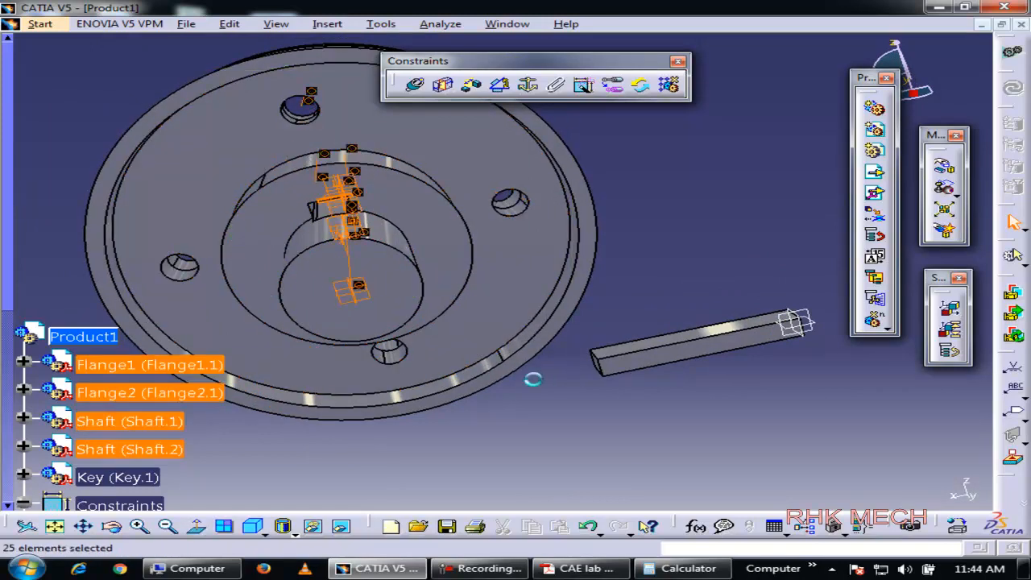
click(377, 302)
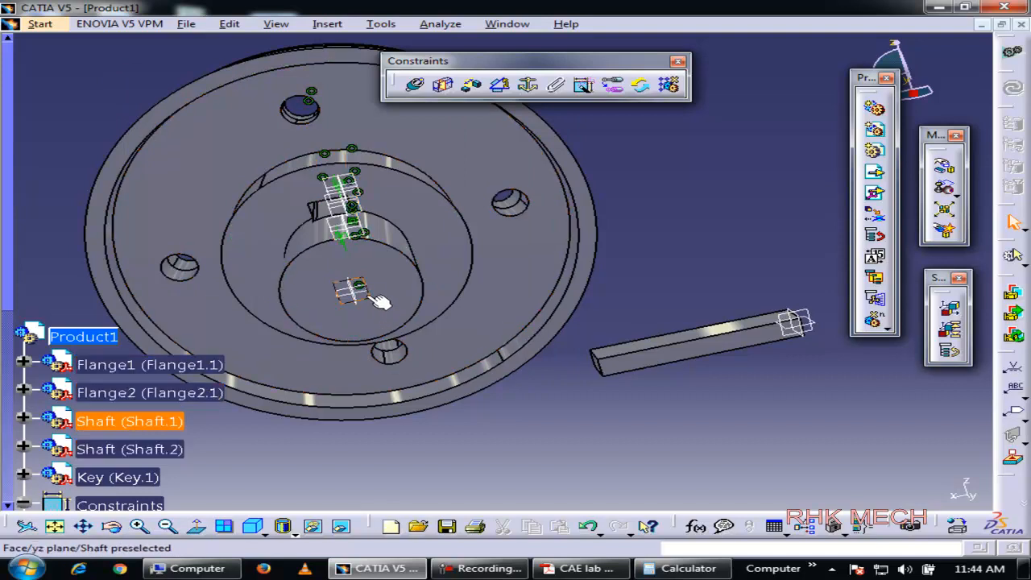
- Hide the three reference planes of the first shaft at its outer end face
right_click(377, 301)
click(420, 346)
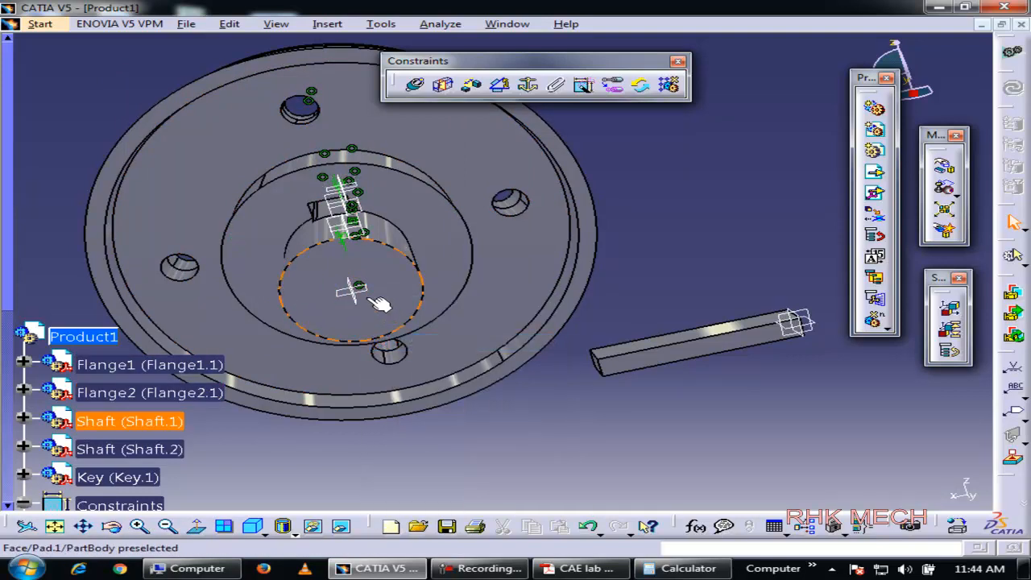
right_click(356, 292)
click(424, 338)
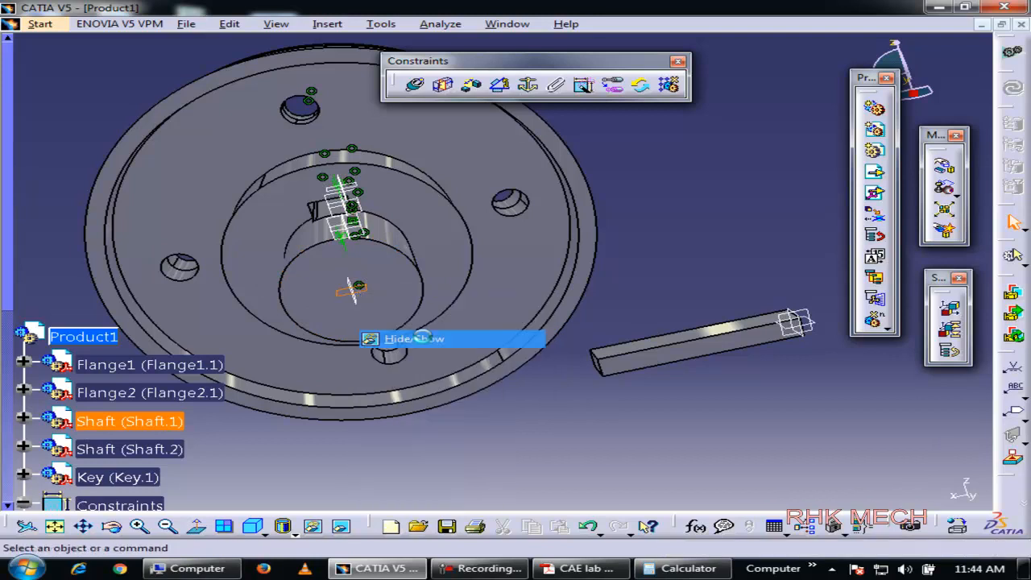
right_click(355, 291)
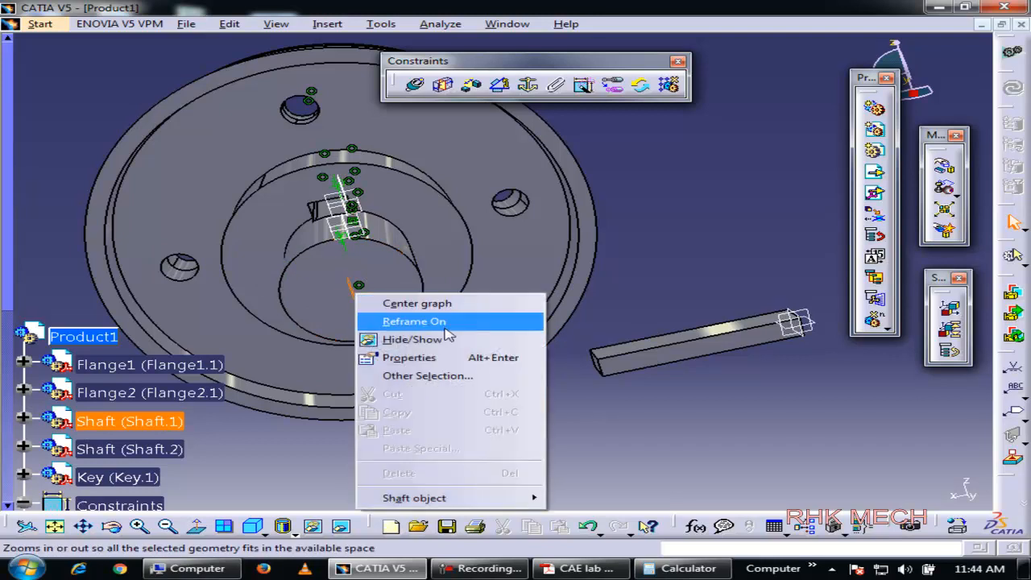
click(444, 342)
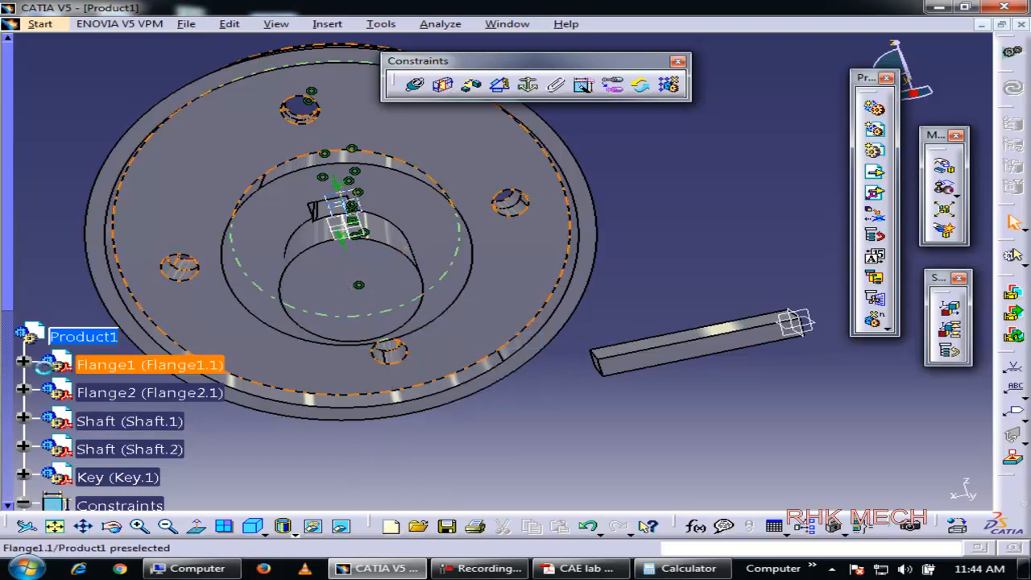
- Hide the xy, yz and zx planes of Flange1 and collapse its branch in the specification tree
click(23, 362)
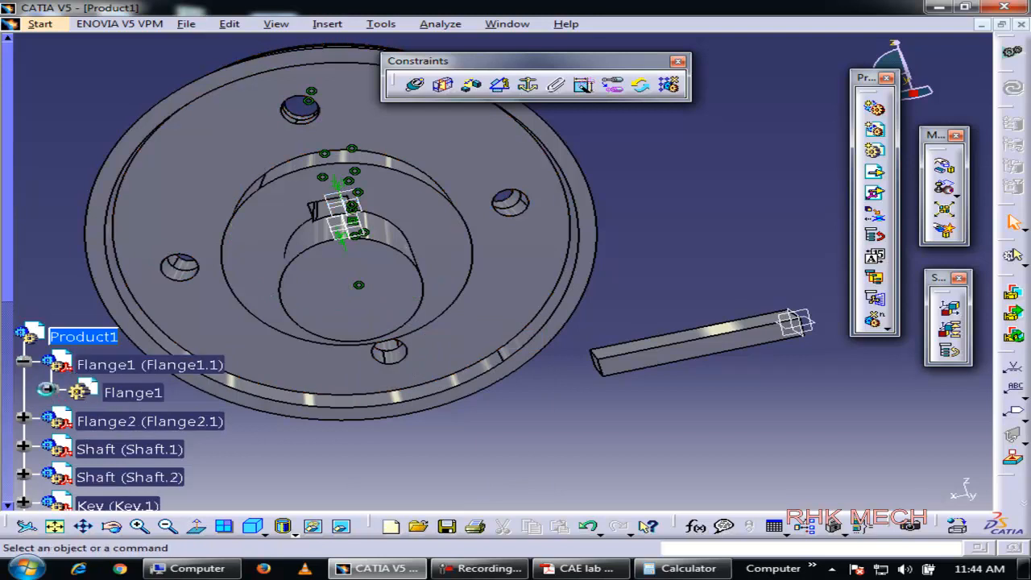
click(50, 389)
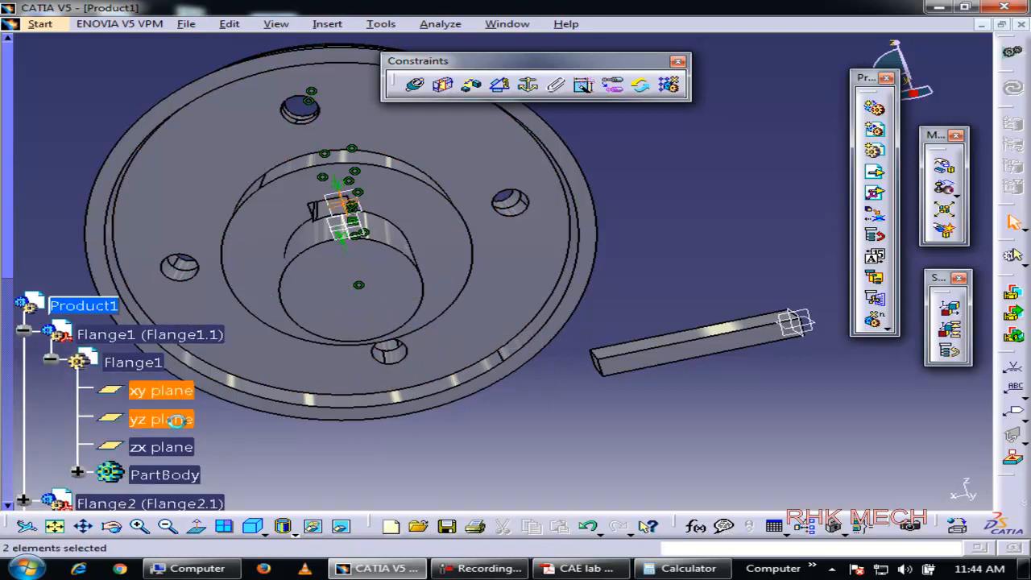
right_click(186, 453)
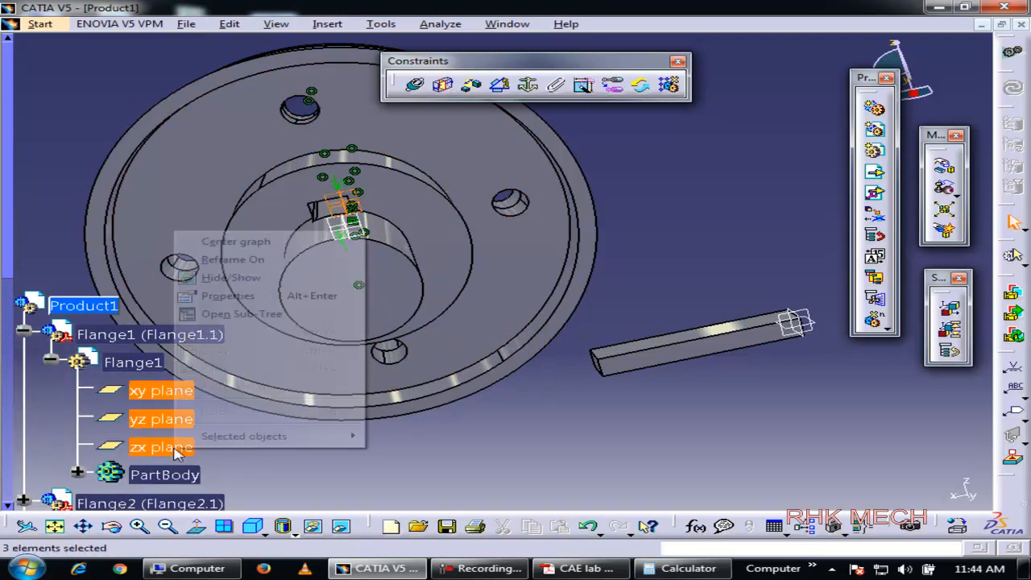
click(218, 276)
click(24, 332)
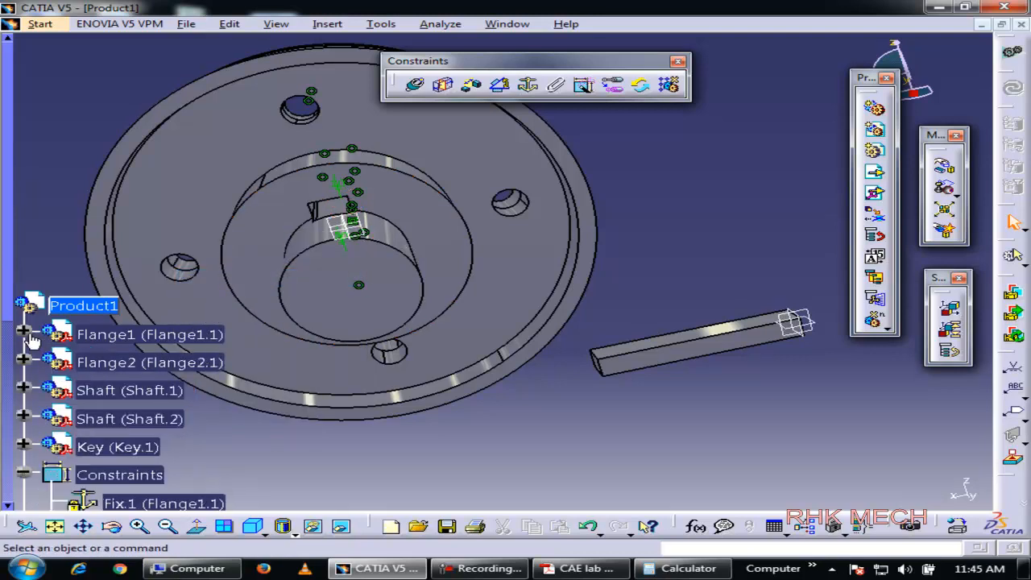
- Hide the xy, yz and zx planes of Flange2 and collapse its branch in the specification tree
click(25, 362)
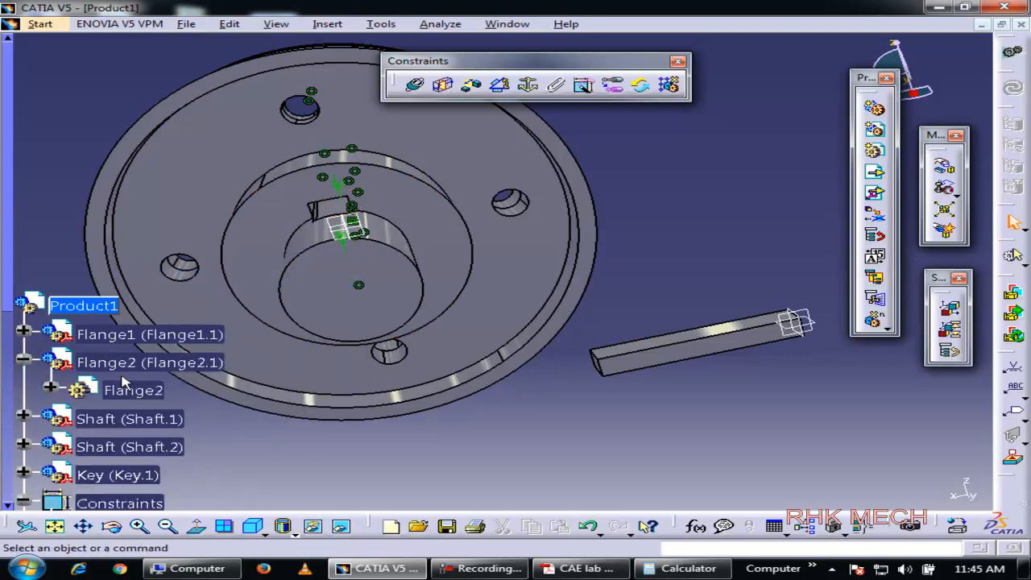
click(51, 391)
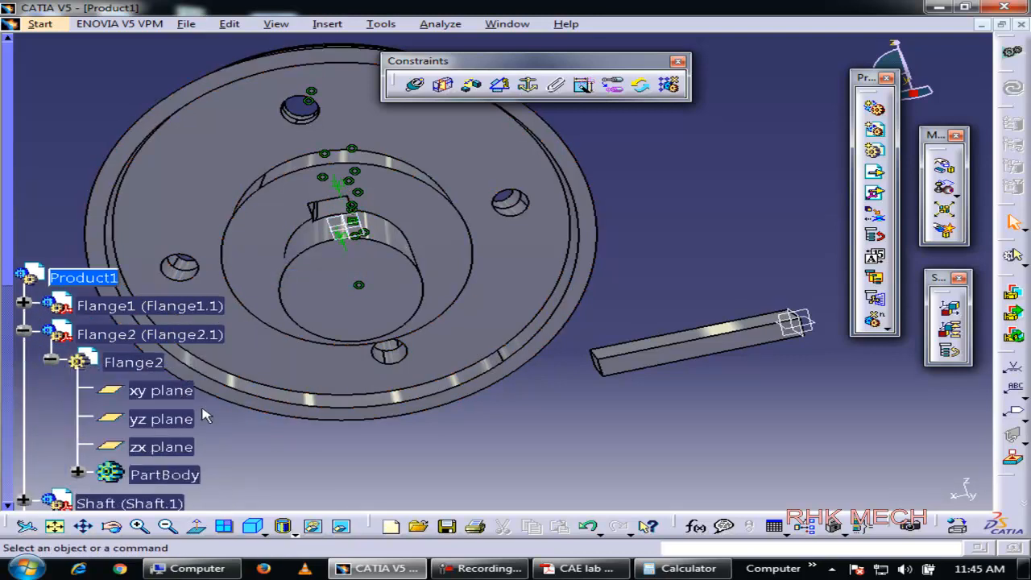
right_click(173, 448)
click(229, 281)
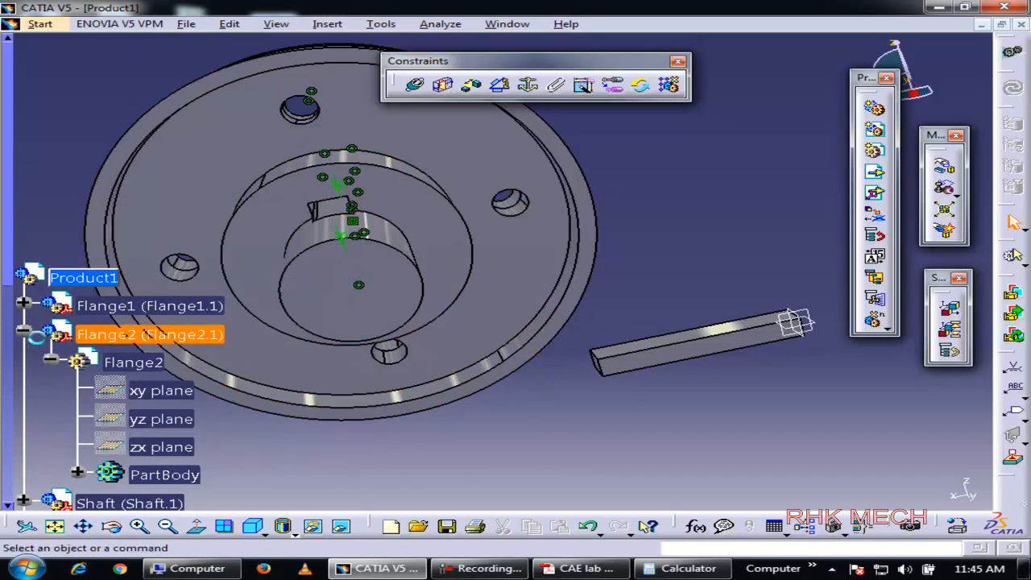
click(24, 331)
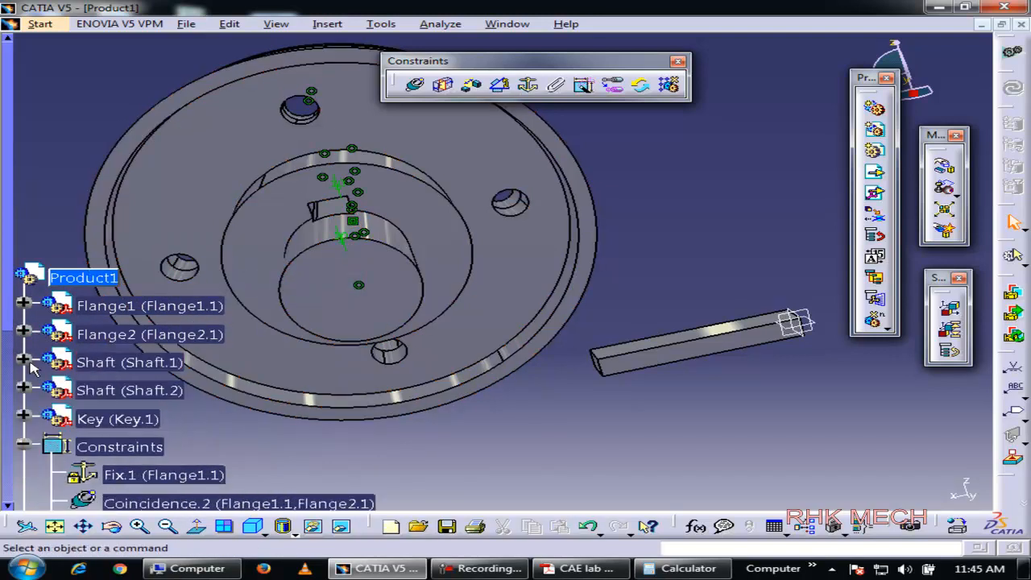
- Check the first shaft's planes in the specification tree, and hide the whole Constraints group
click(25, 361)
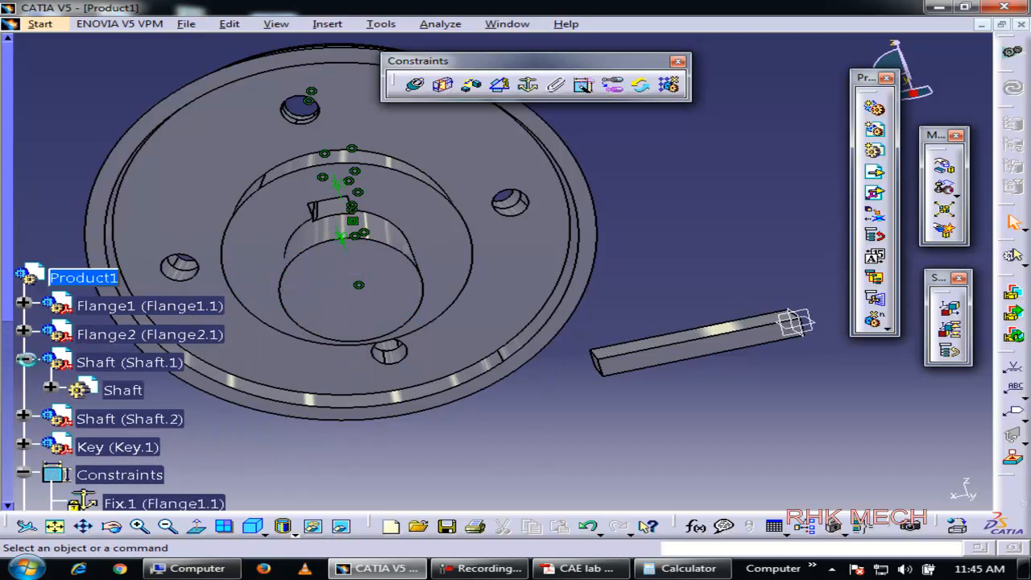
click(50, 390)
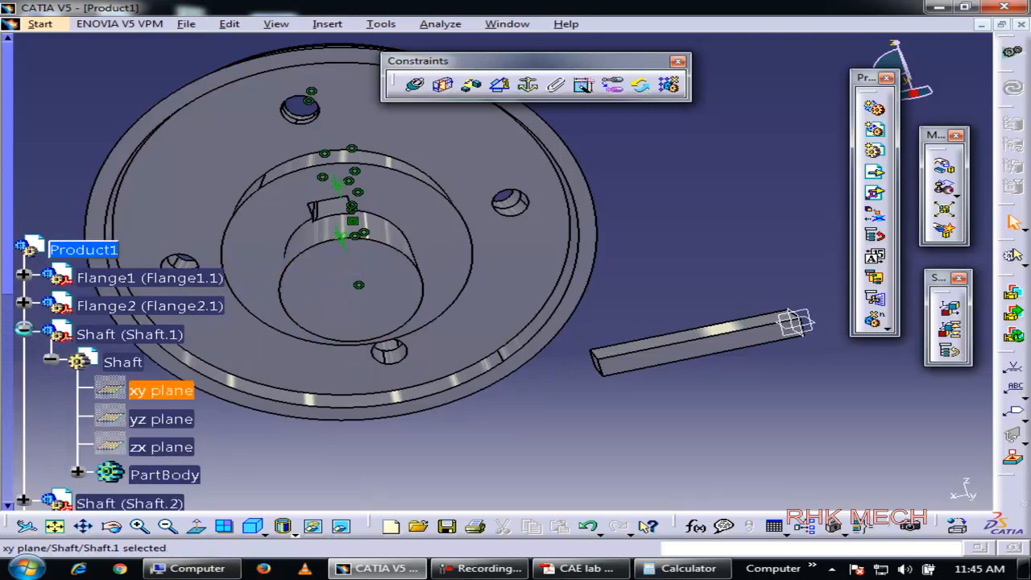
click(25, 331)
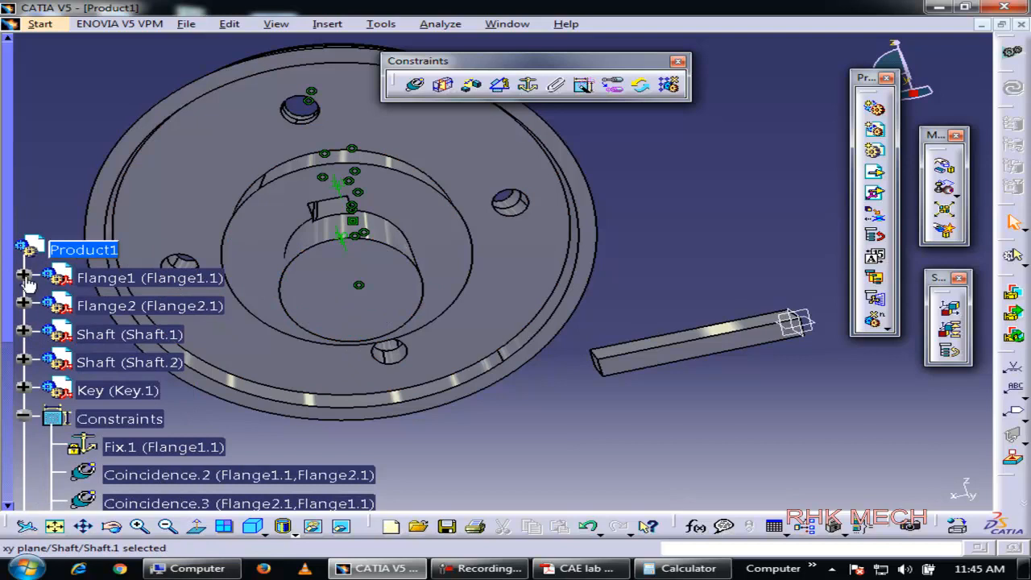
click(25, 418)
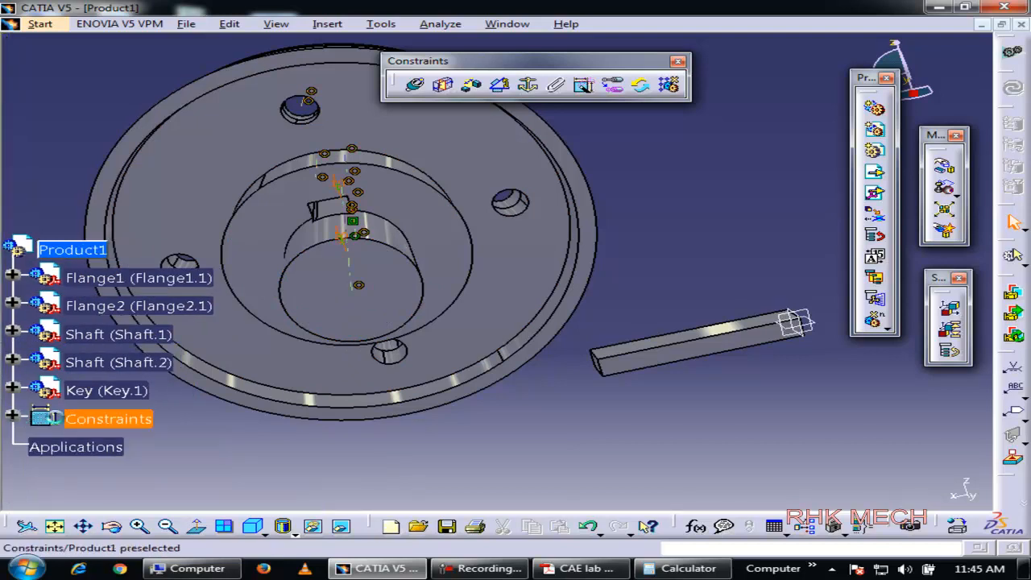
right_click(96, 429)
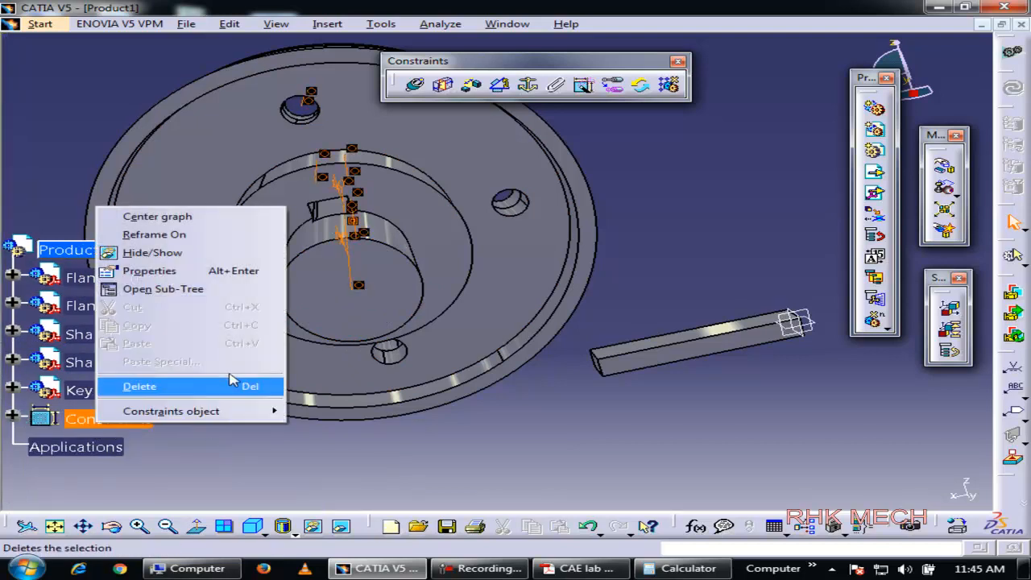
click(170, 252)
- Add a surface contact constraint between the key's broad top face and the upper face of Flange2's keyway
middle_drag(567, 261, 641, 415)
middle_drag(564, 422, 547, 395)
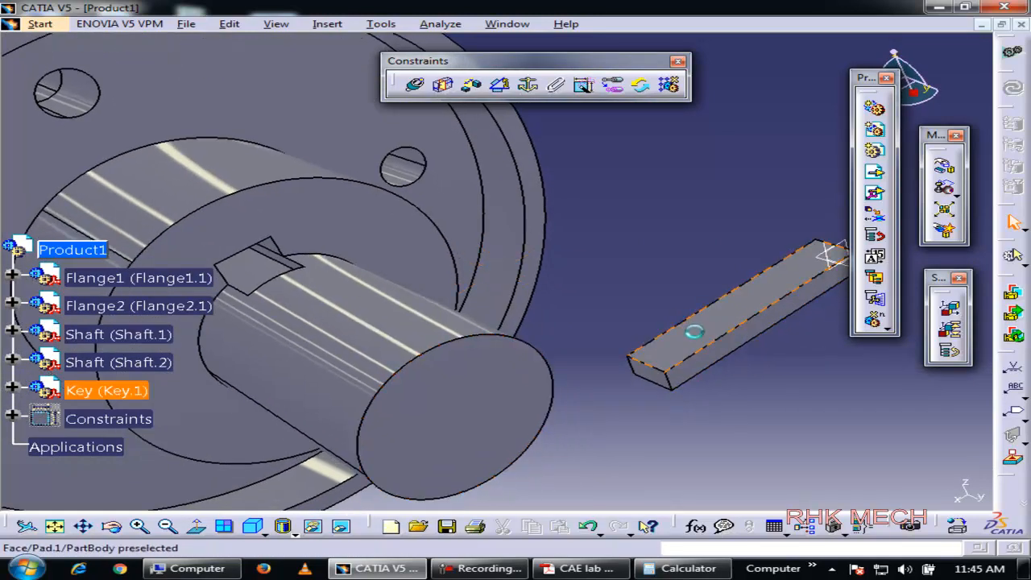
middle_drag(394, 339, 331, 308)
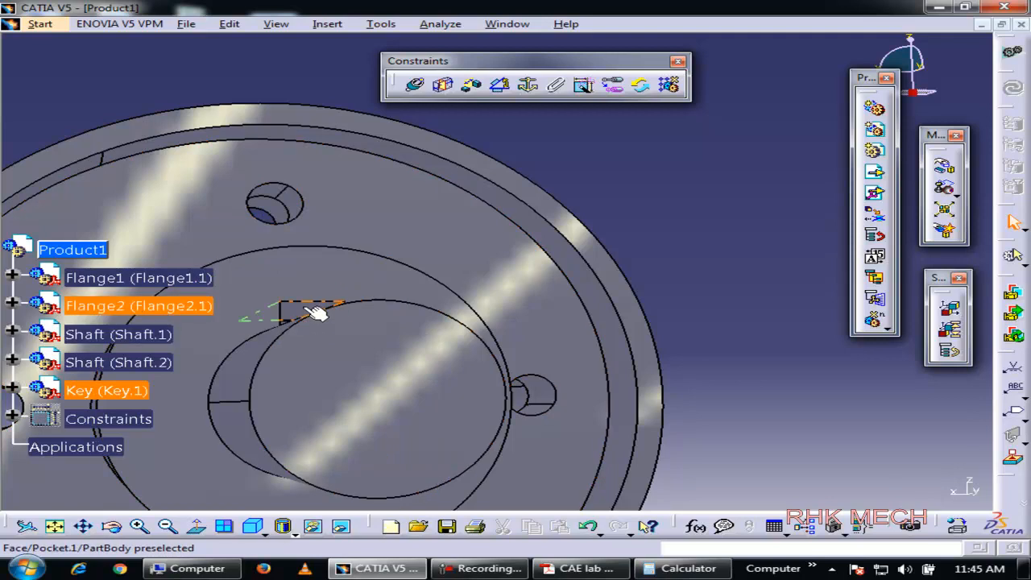
middle_drag(421, 298, 739, 350)
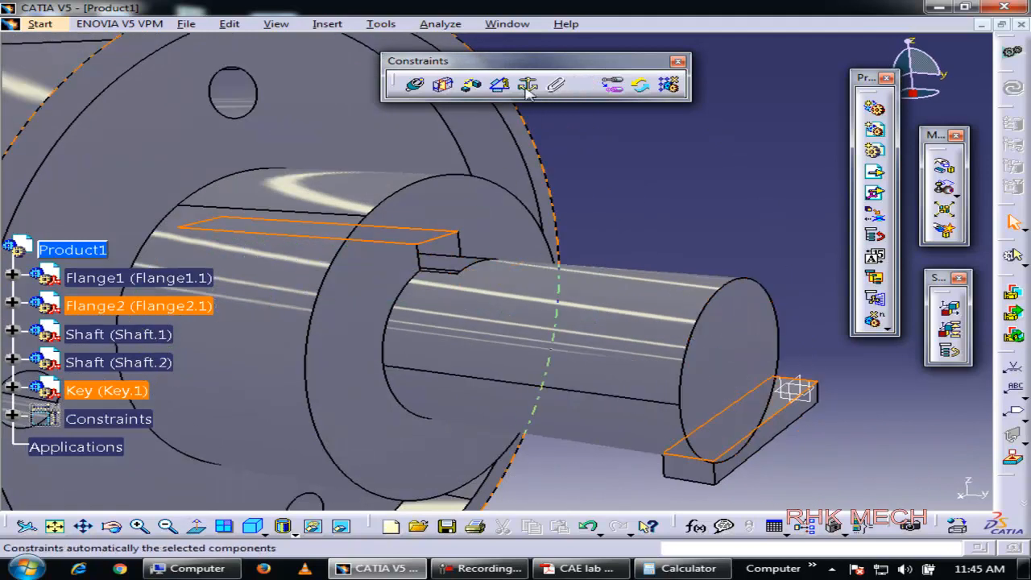
click(444, 84)
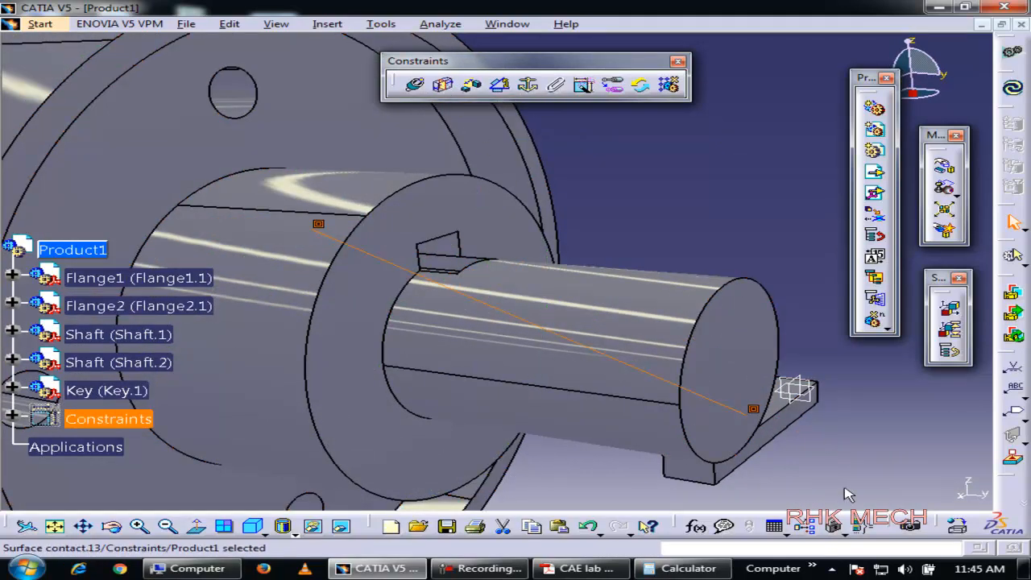
middle_drag(771, 478, 686, 448)
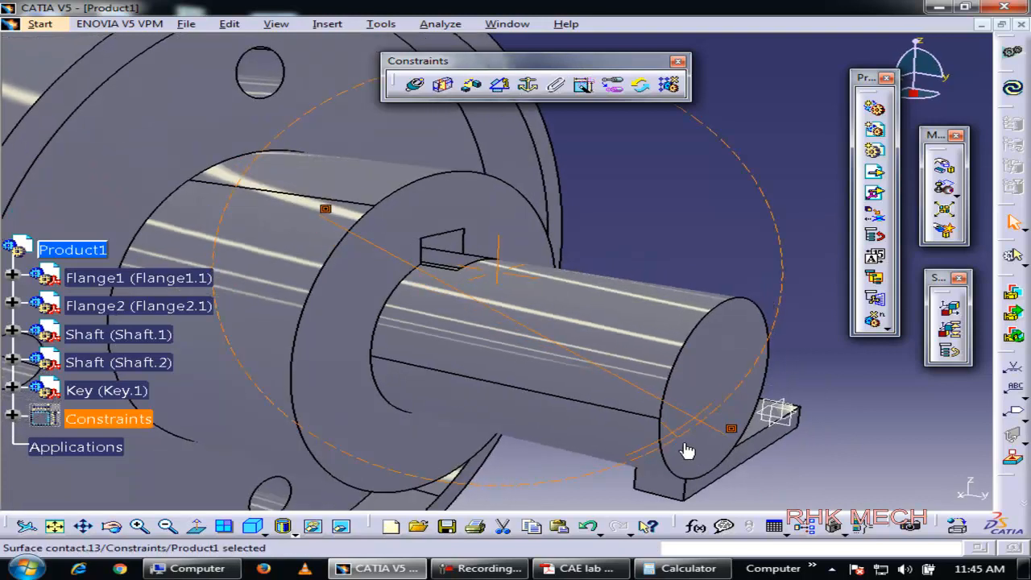
middle_drag(484, 335, 419, 335)
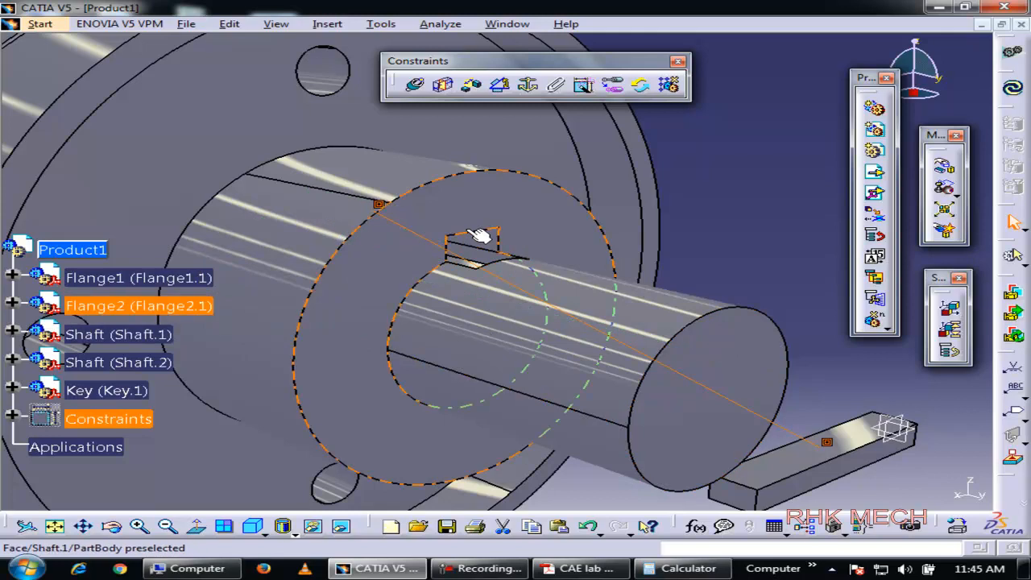
click(503, 246)
click(486, 235)
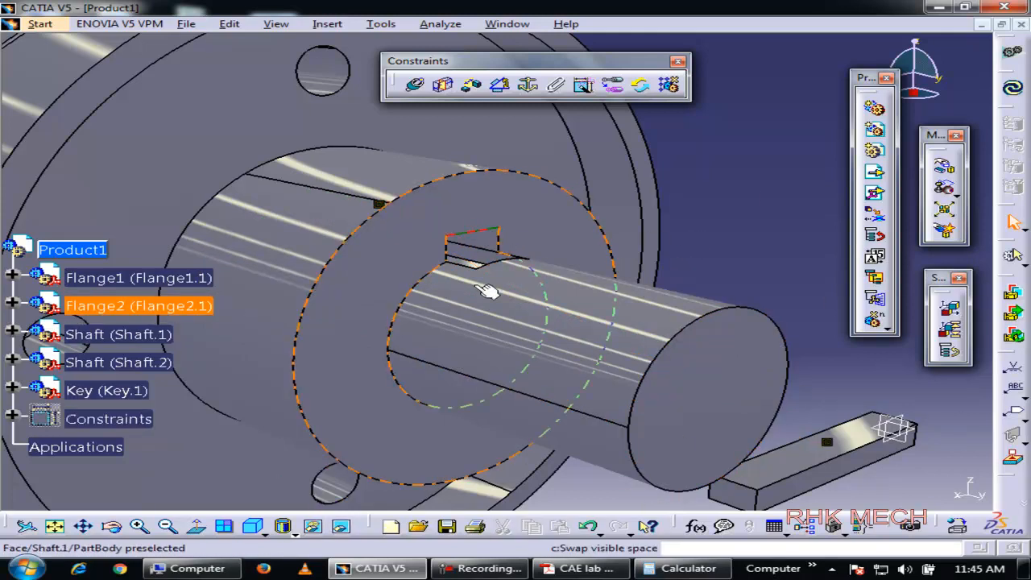
click(757, 489)
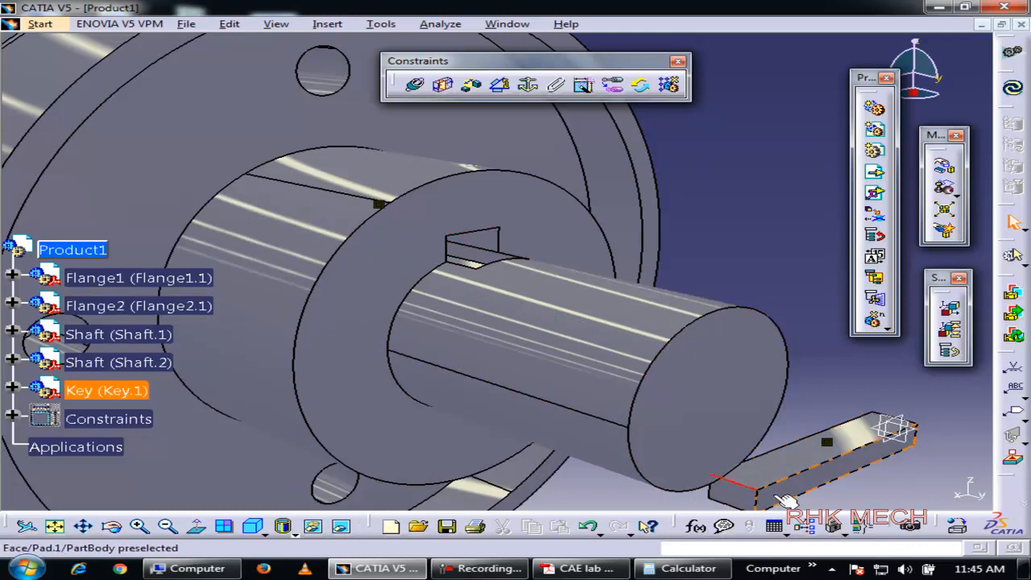
- Add a coincidence constraint between one long top edge of the key and the matching long edge of Flange2's keyway
middle_drag(777, 484, 787, 453)
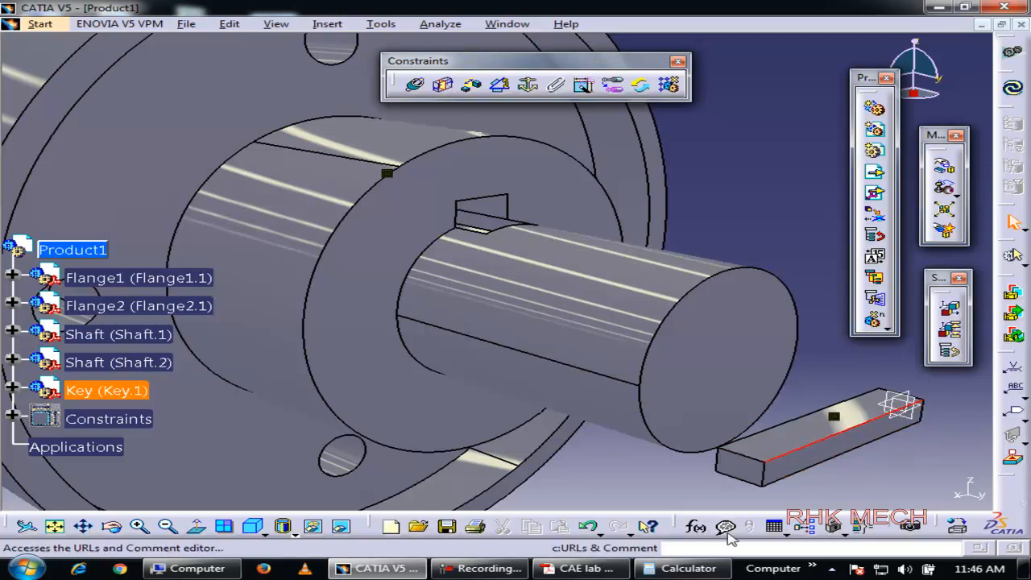
middle_drag(506, 236, 427, 225)
middle_drag(640, 249, 621, 196)
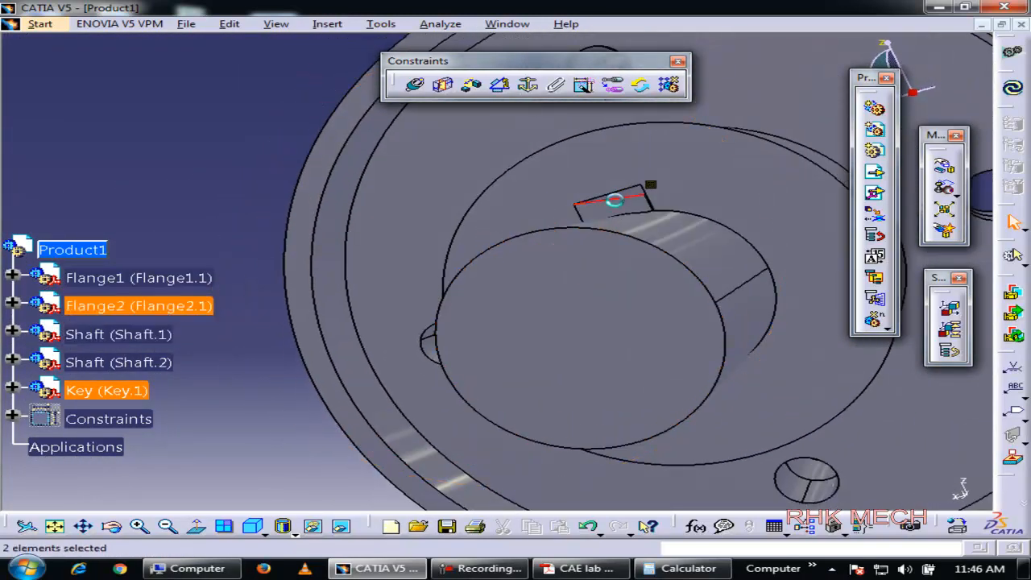
middle_drag(637, 269, 677, 331)
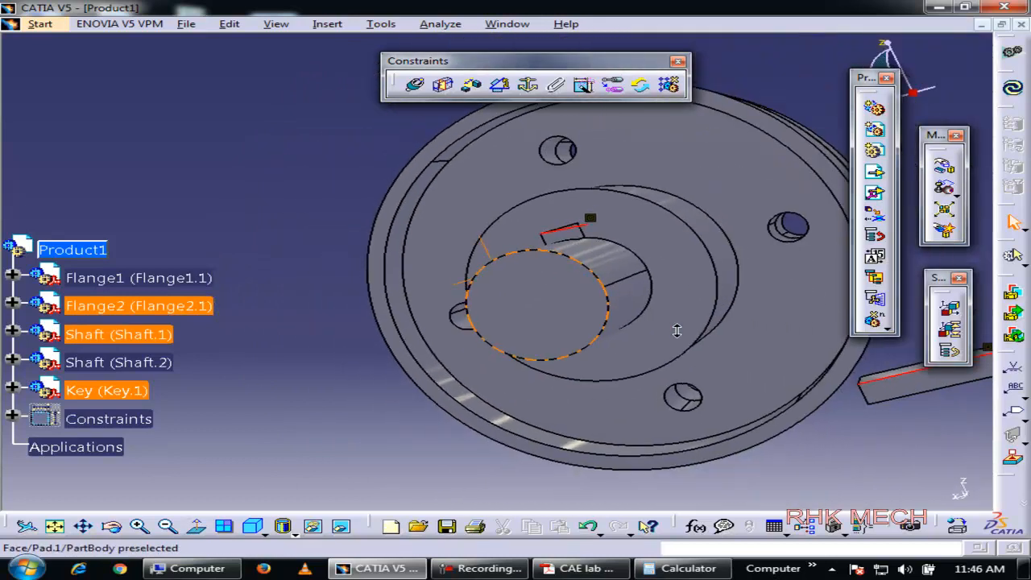
ctrl+click(676, 331)
click(417, 86)
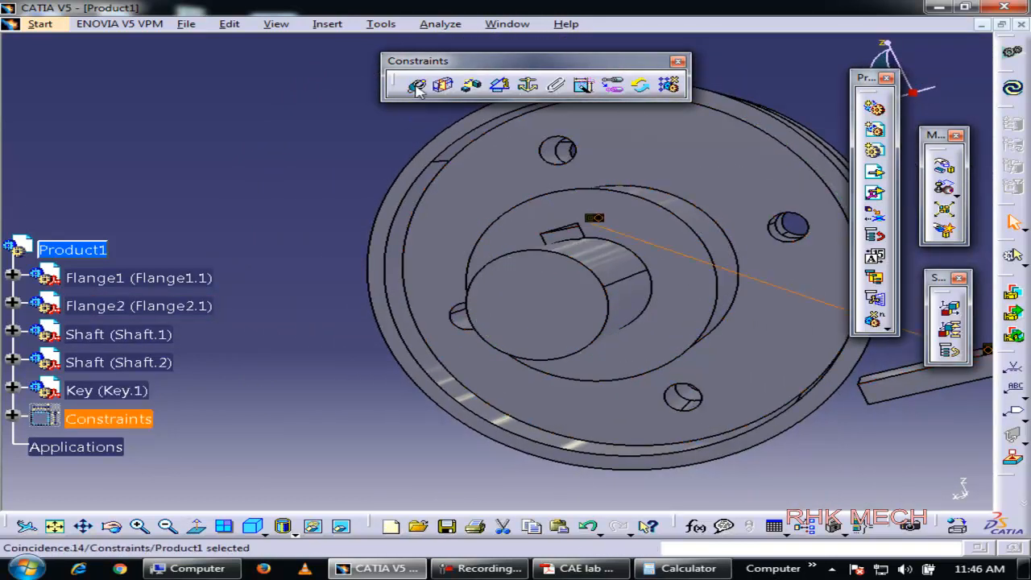
- Make the key's other long top edge coincident with the opposite long edge of Flange2's keyway and update the assembly
middle_drag(552, 258, 690, 117)
middle_drag(564, 223, 582, 184)
click(564, 179)
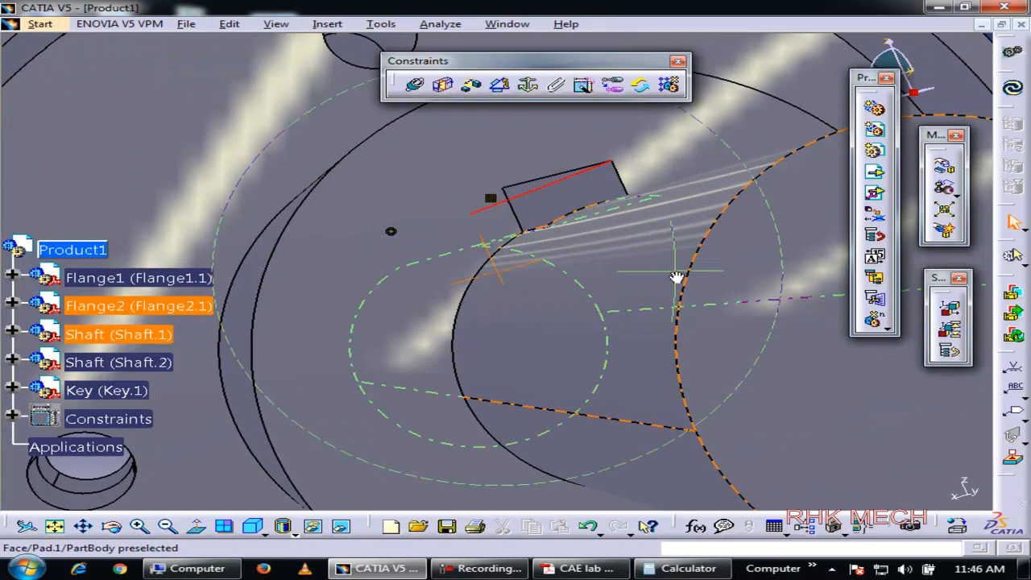
middle_drag(676, 277, 707, 397)
middle_drag(829, 384, 740, 410)
middle_drag(721, 349, 827, 411)
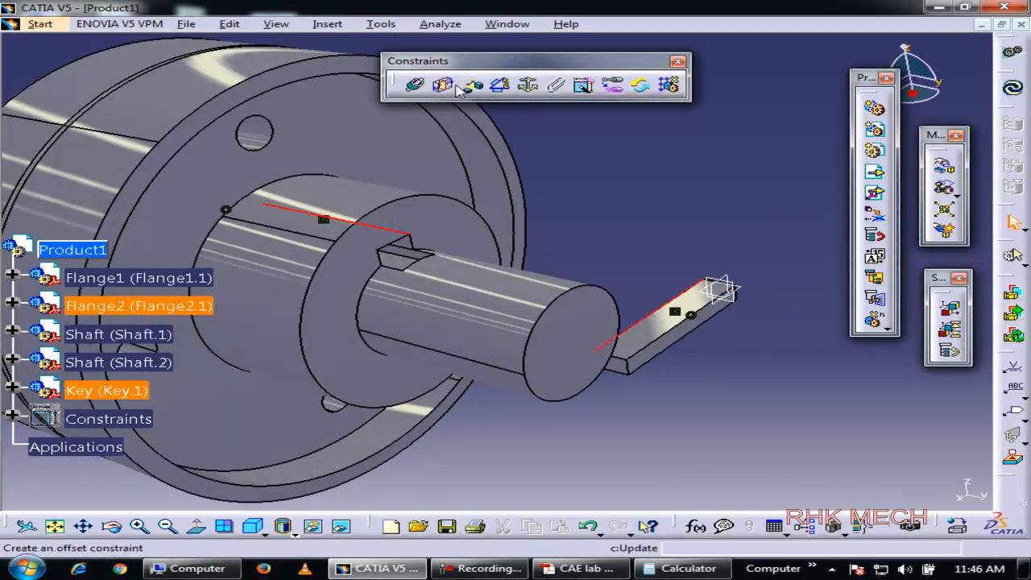
click(414, 86)
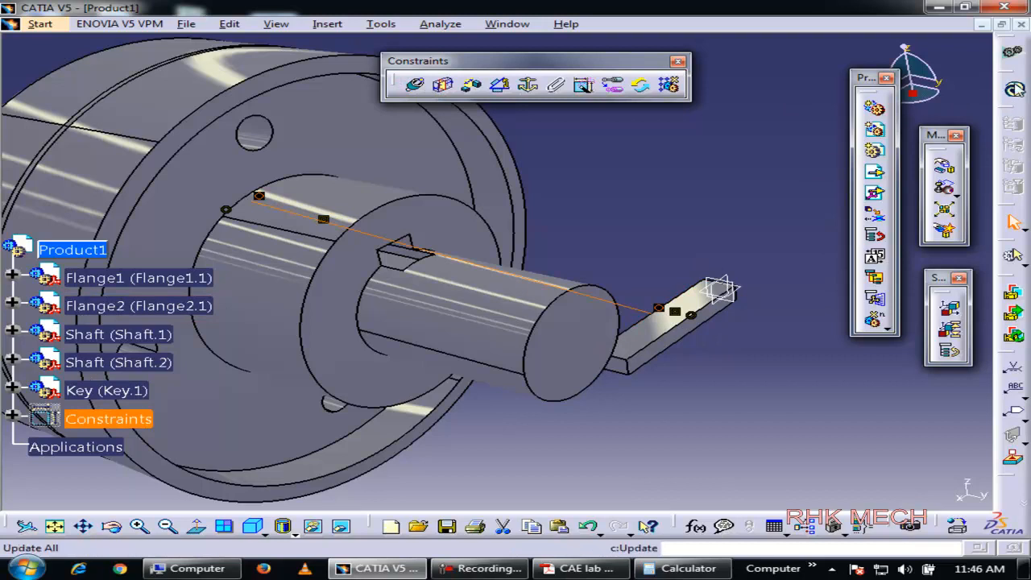
click(1013, 93)
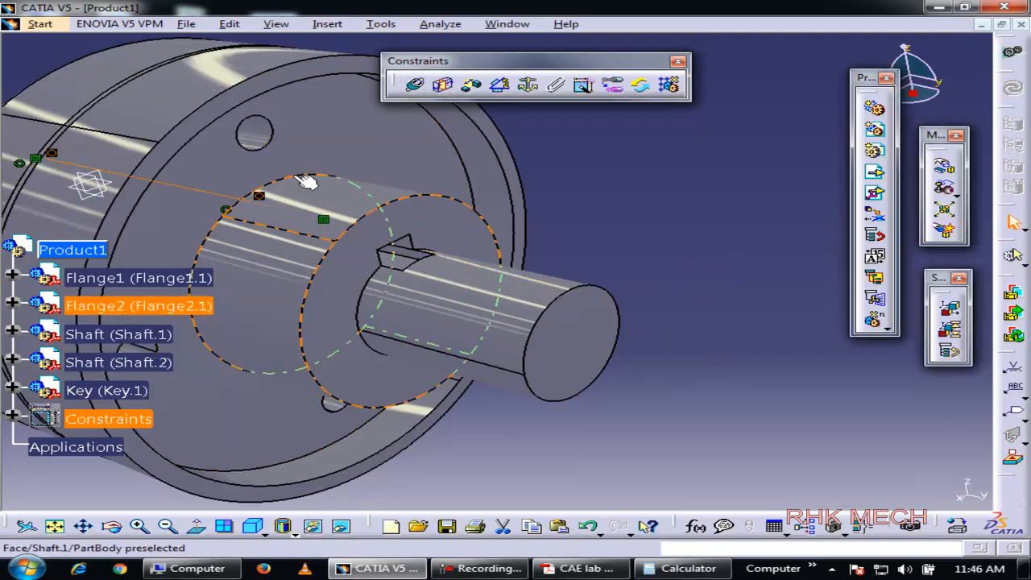
- Hide the key's yz, zx and xy reference planes in the assembly
middle_drag(161, 190, 700, 278)
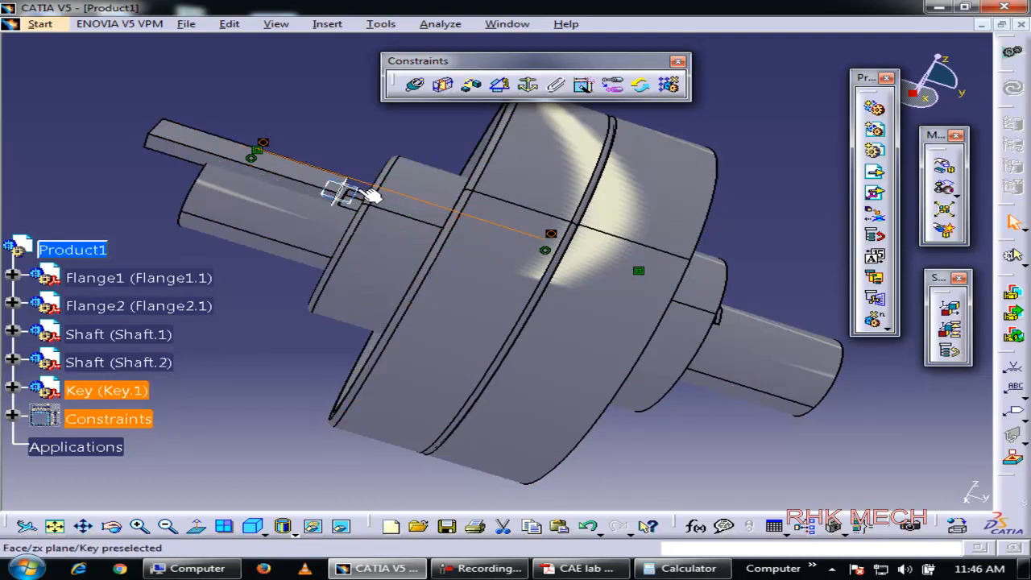
right_click(344, 190)
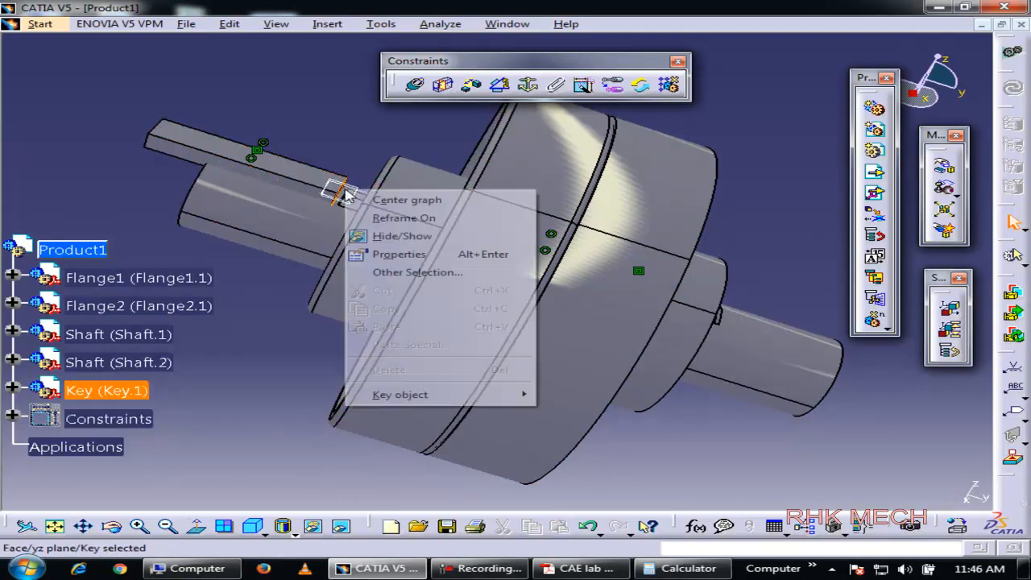
click(402, 237)
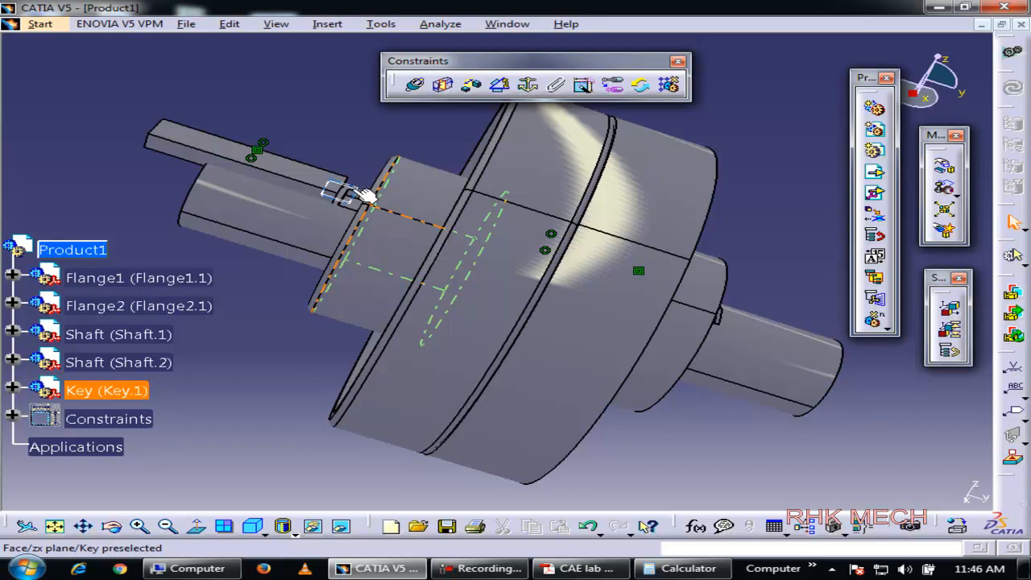
right_click(349, 190)
click(414, 237)
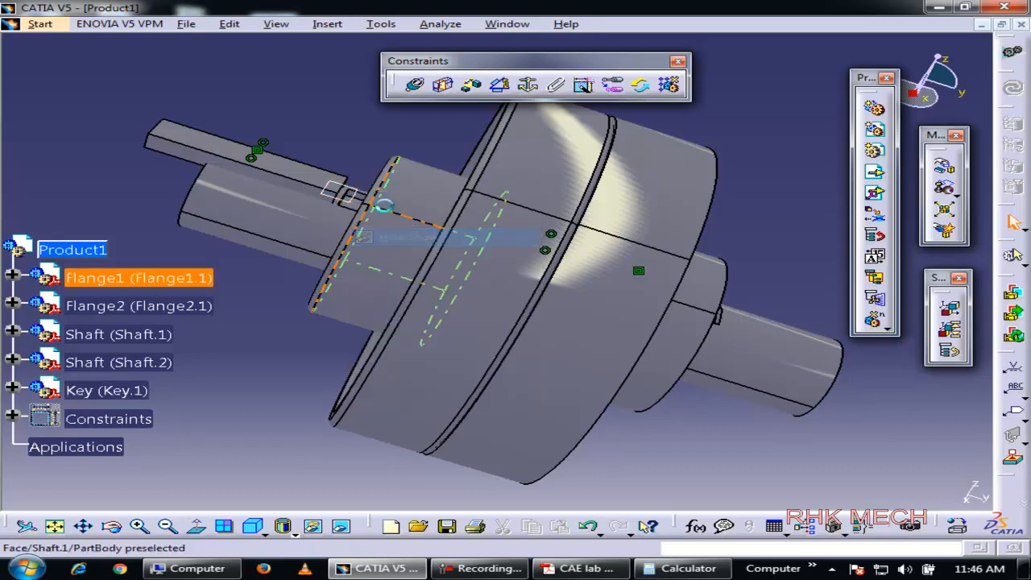
right_click(346, 189)
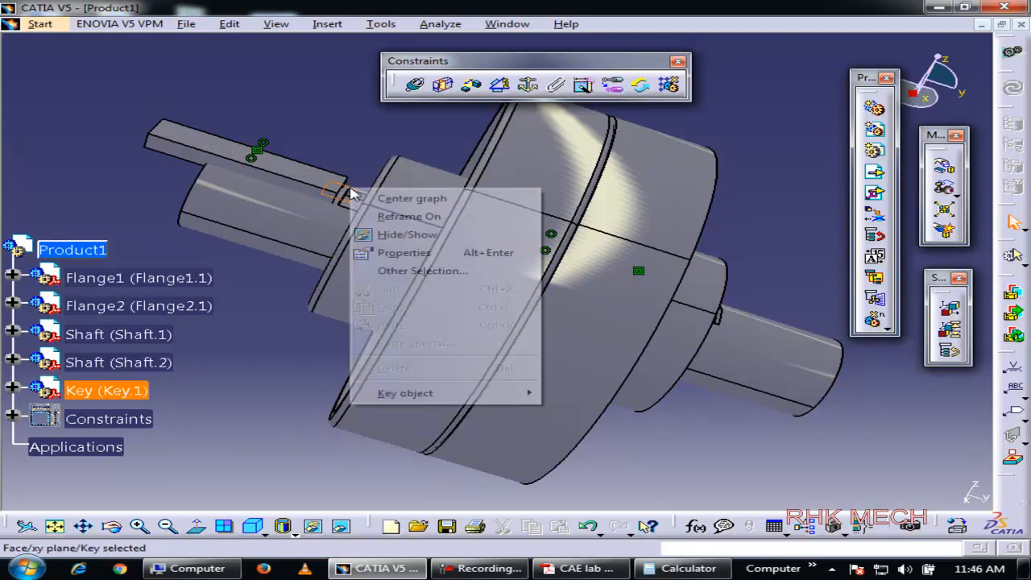
click(400, 236)
- Add an offset constraint between the key's end face and the end face of the first shaft's keyway, and update the assembly
middle_drag(172, 161, 233, 194)
middle_drag(345, 196, 348, 165)
middle_click(301, 165)
middle_drag(427, 272, 381, 192)
click(337, 232)
middle_drag(647, 344, 361, 225)
middle_drag(564, 250, 723, 234)
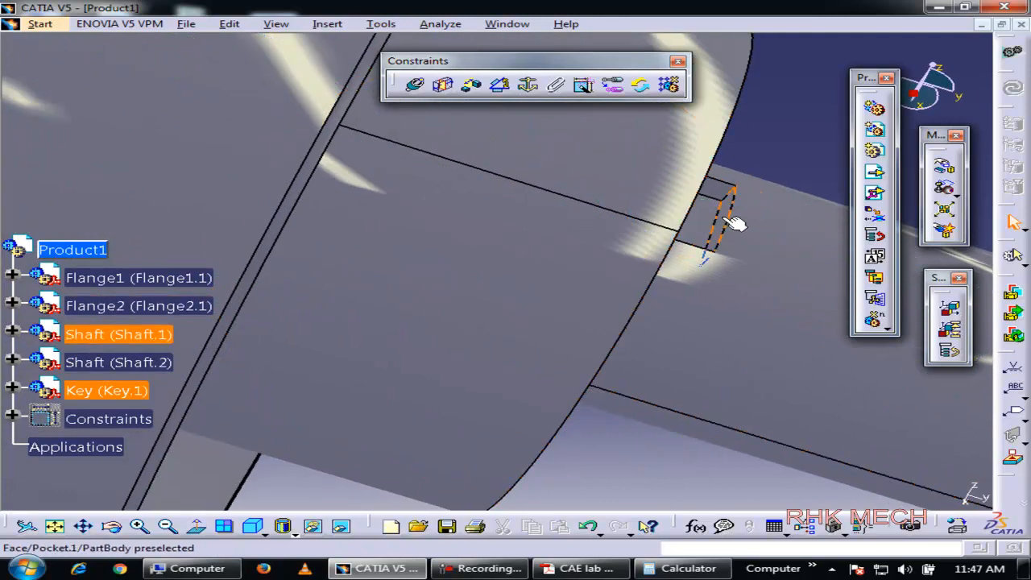
click(725, 218)
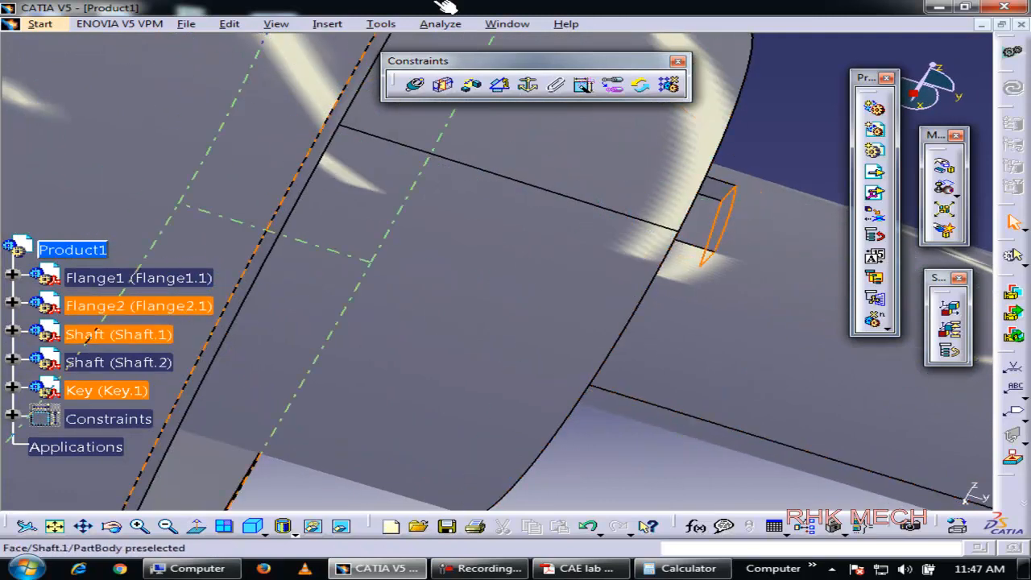
click(473, 86)
click(622, 256)
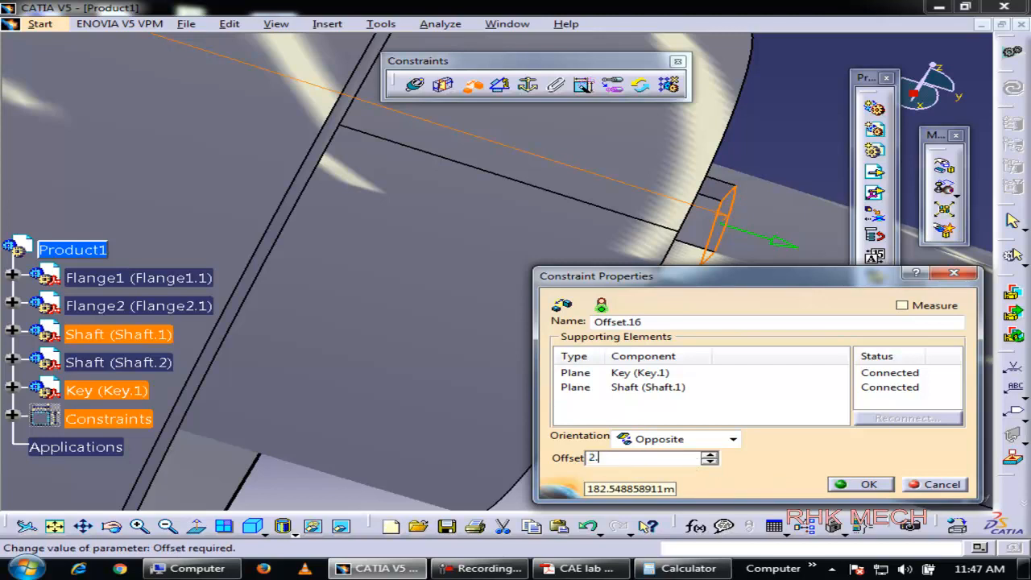
click(859, 484)
middle_drag(656, 303, 668, 405)
click(1020, 97)
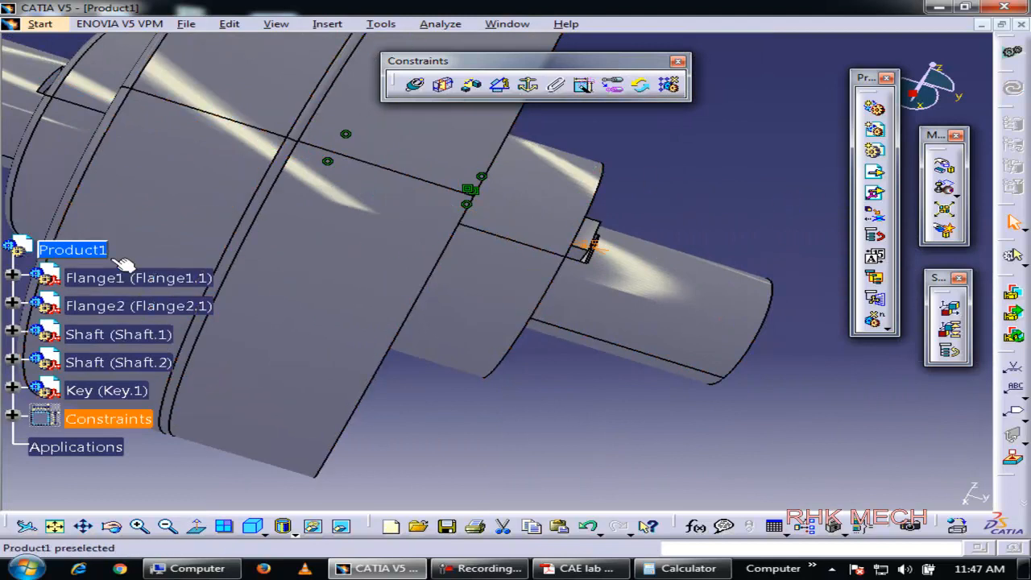
- Hide Flange1 and examine the chamfered shaft ends, their keyways and the fitted key from both sides
middle_drag(538, 293, 768, 332)
click(436, 288)
right_click(114, 277)
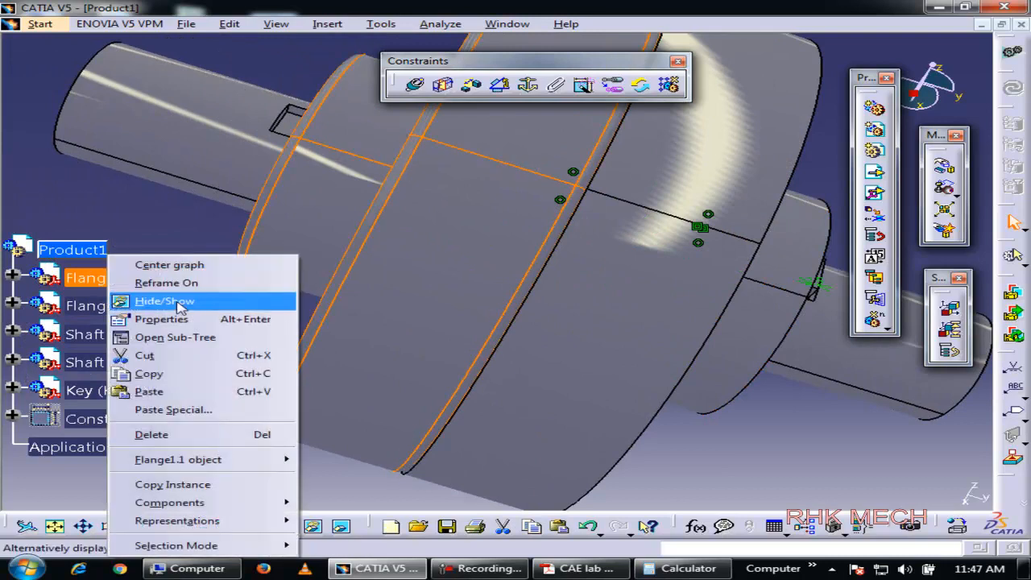
click(177, 306)
middle_drag(456, 324, 377, 274)
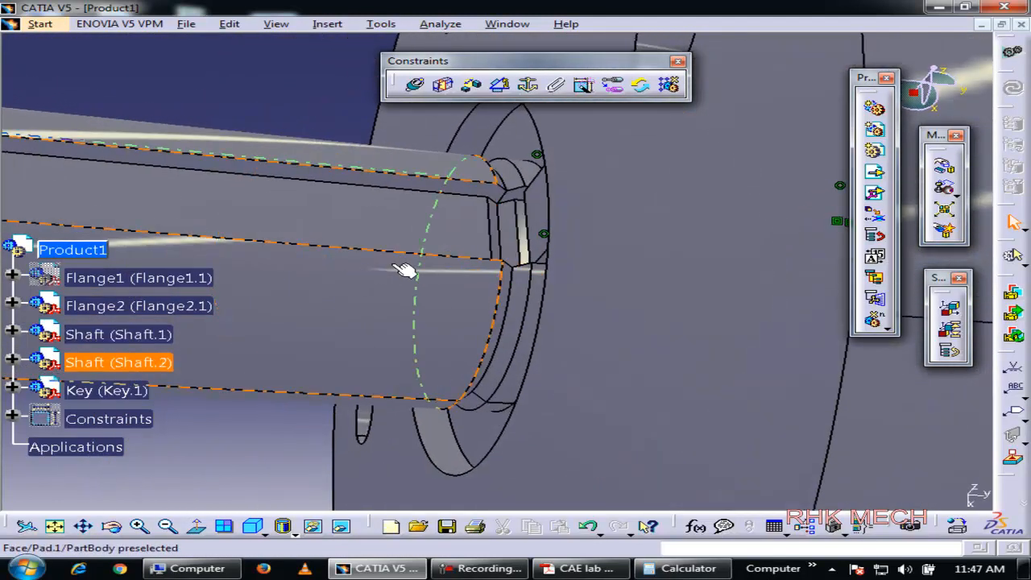
middle_drag(483, 287, 518, 320)
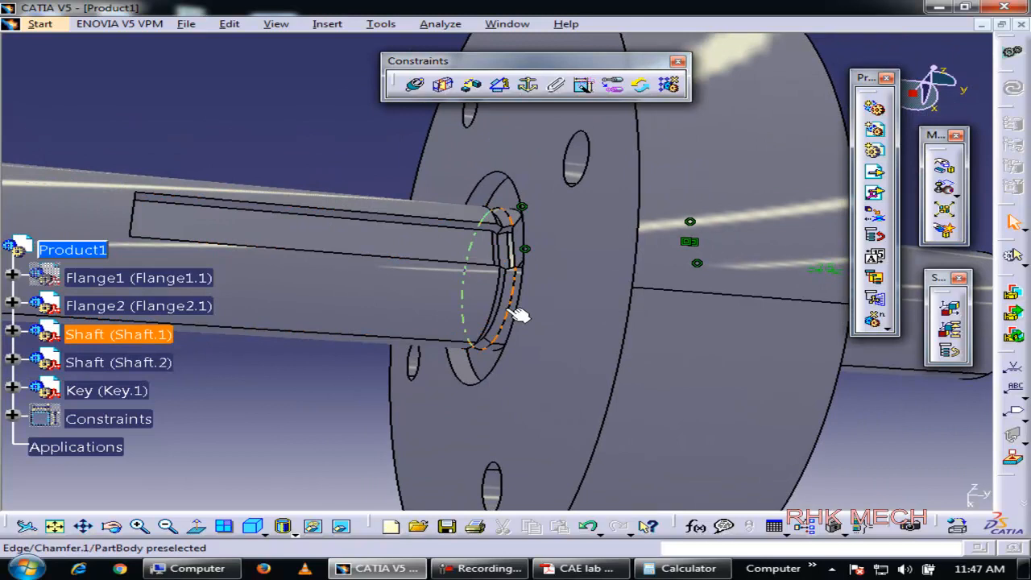
middle_drag(516, 275, 522, 258)
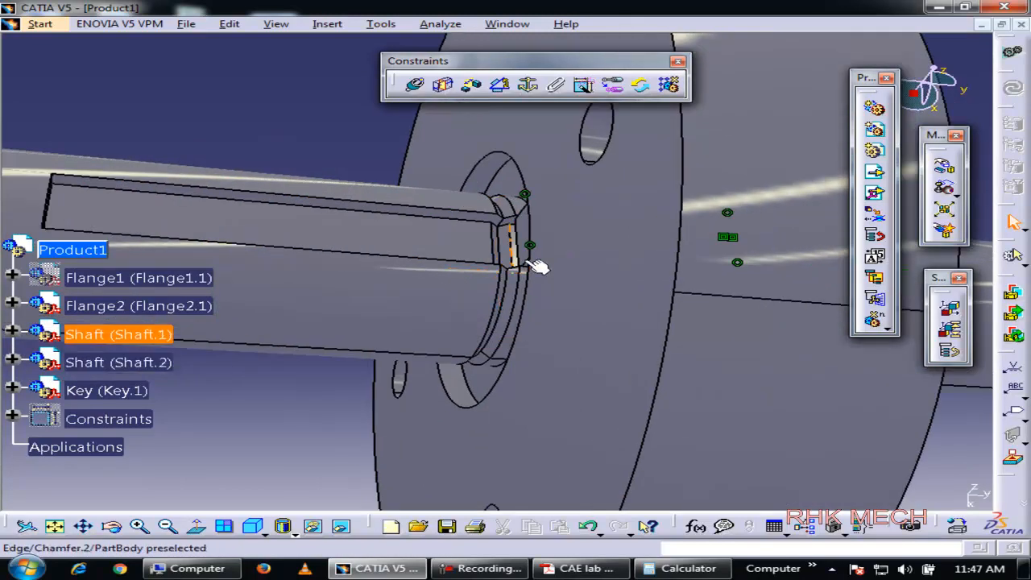
middle_drag(597, 290, 623, 360)
middle_drag(764, 295, 709, 356)
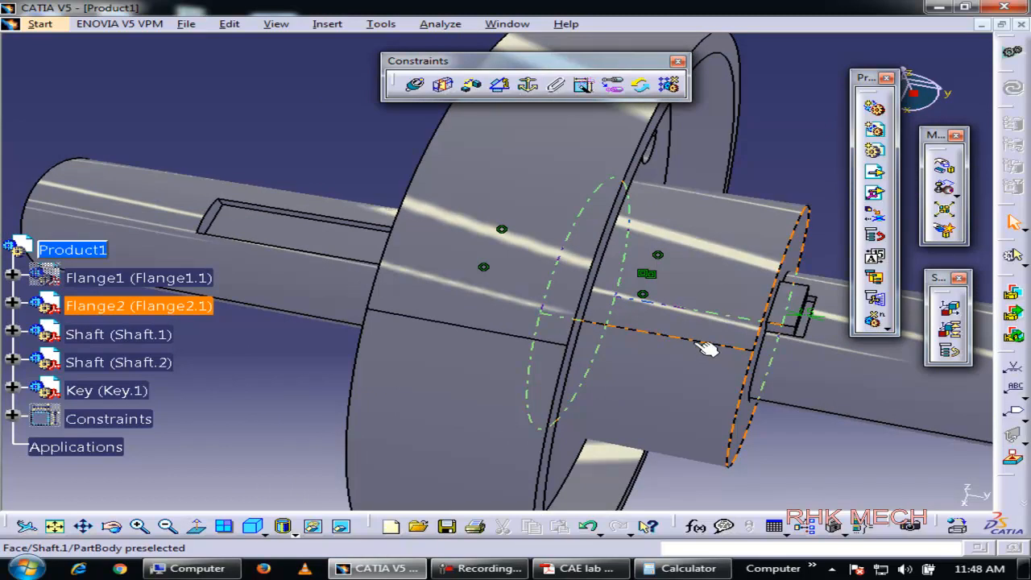
middle_drag(636, 320, 461, 321)
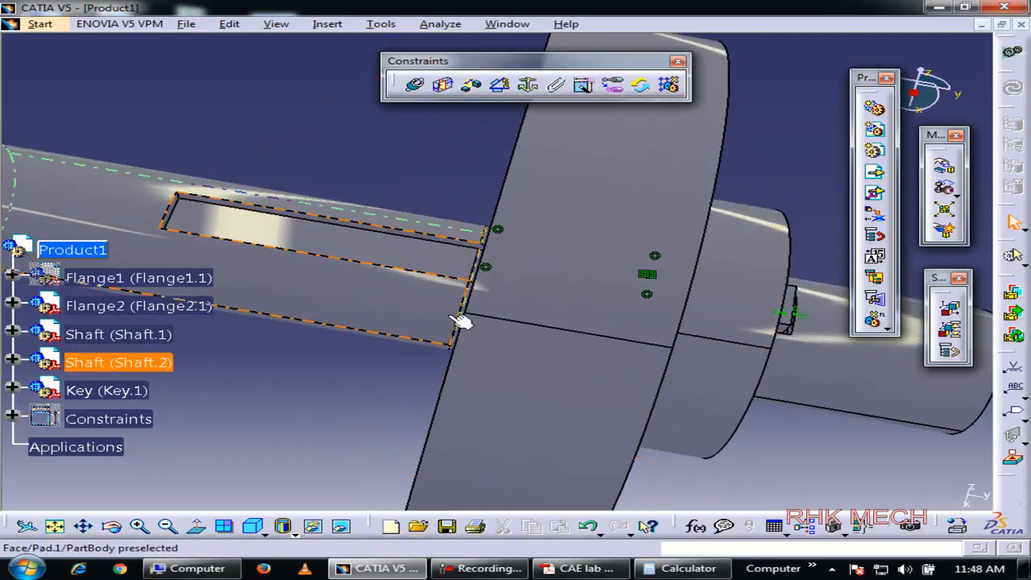
- Hide Flange2 and show Flange1 again
right_click(129, 313)
click(171, 50)
right_click(129, 282)
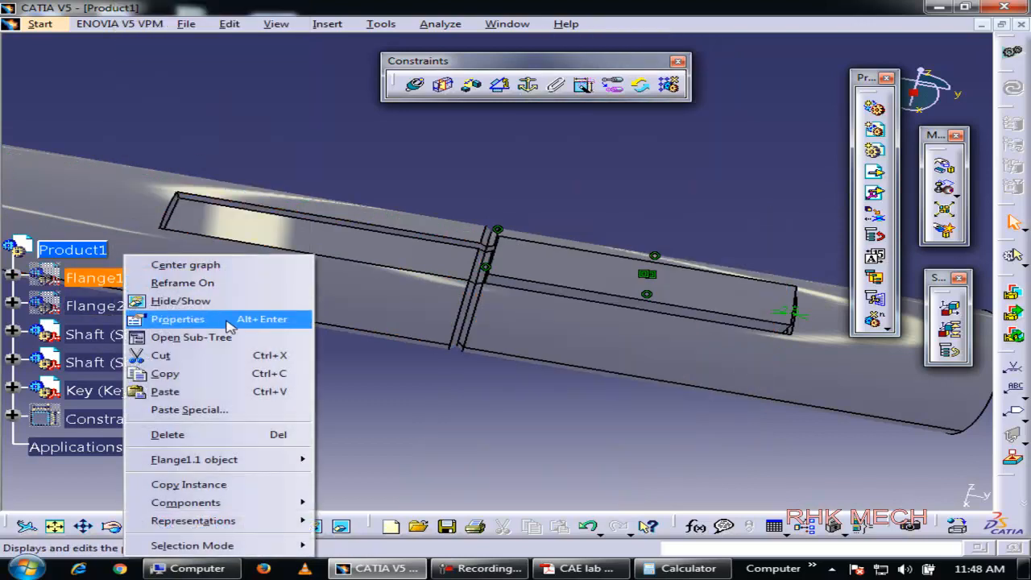
click(182, 301)
middle_drag(628, 407, 685, 375)
- Insert a second Key into Product1 as an existing component with positioning, close the incident report and finish Smart Move
click(327, 24)
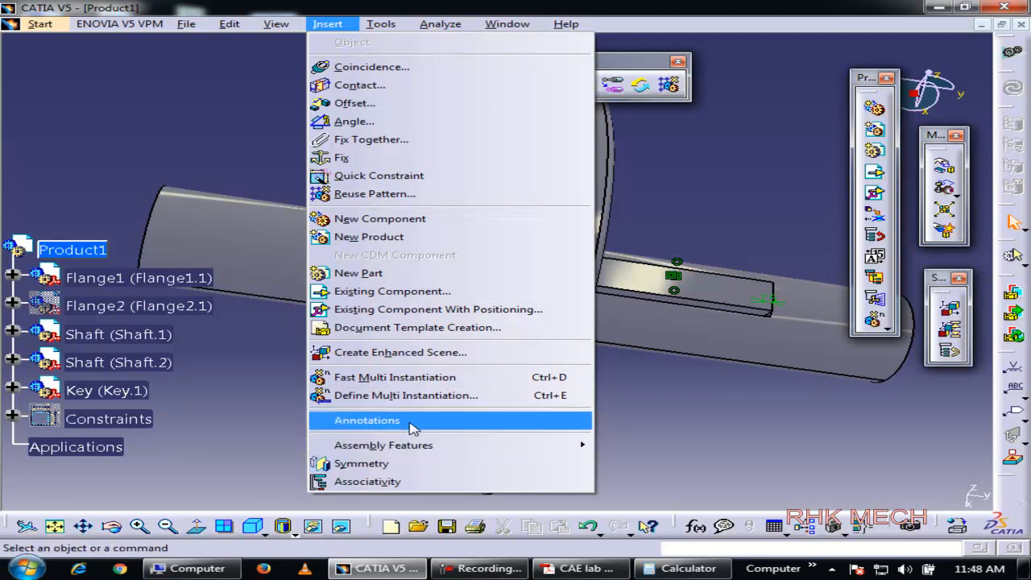
click(440, 310)
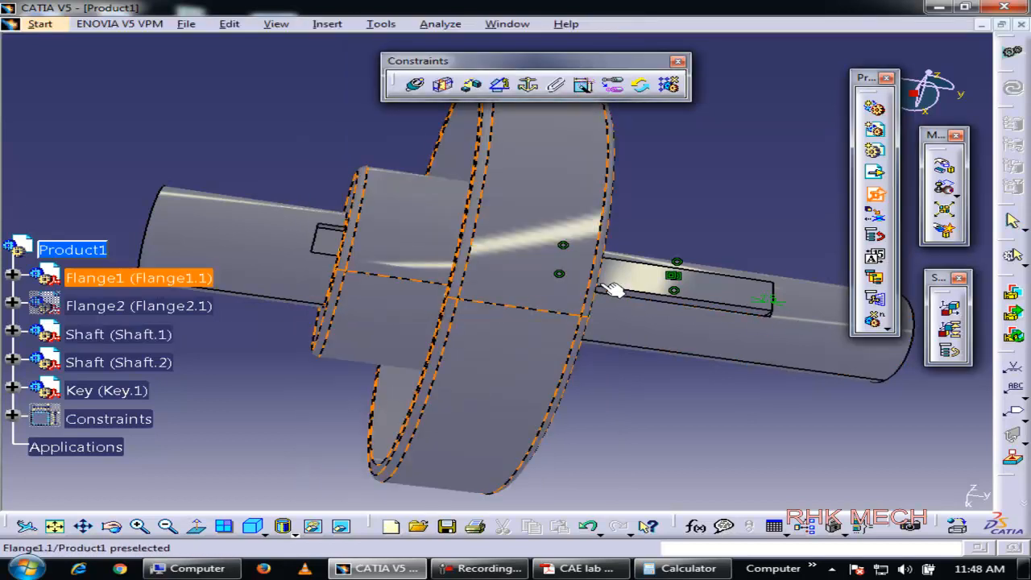
click(68, 256)
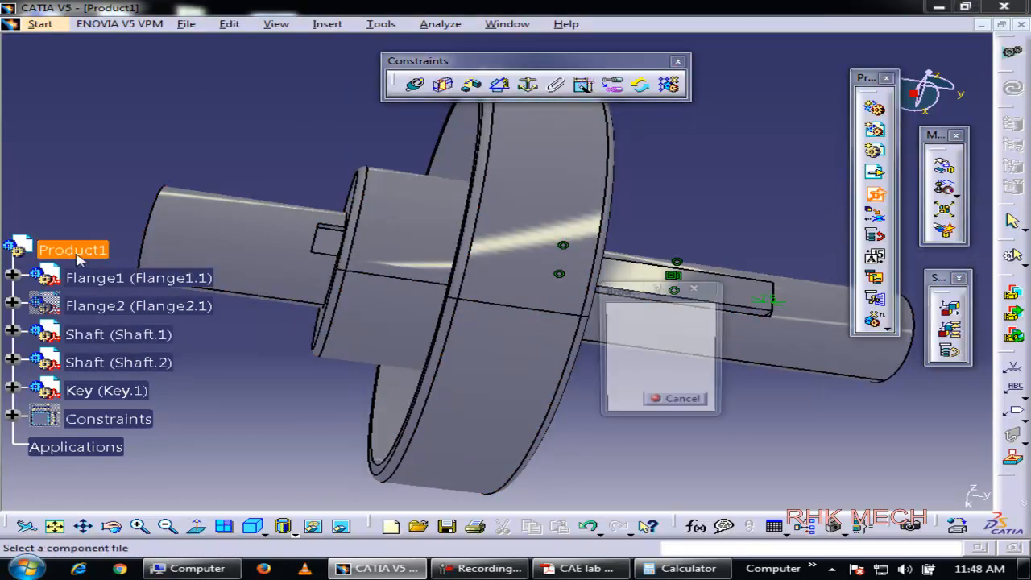
double_click(550, 309)
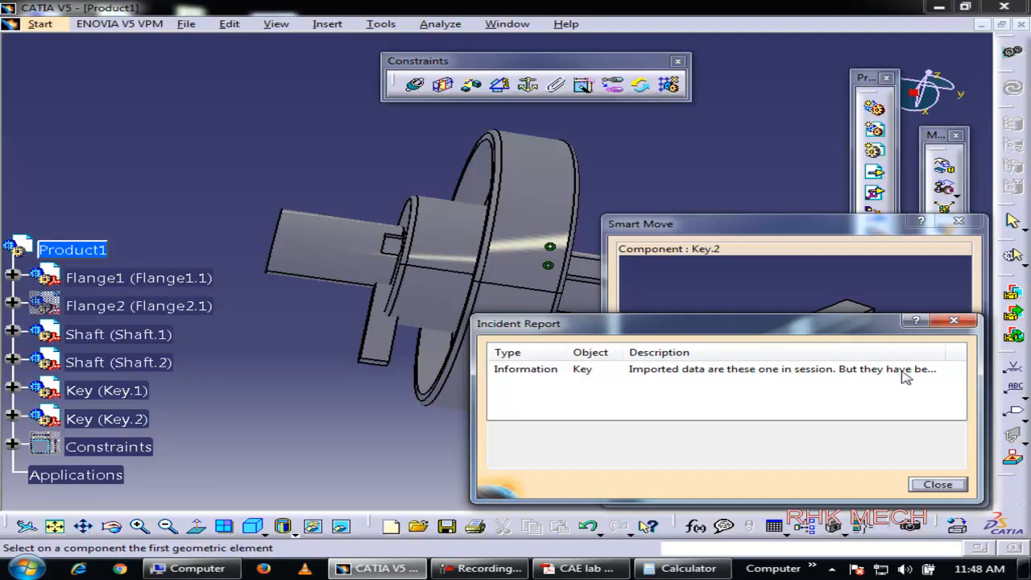
drag(954, 360, 996, 350)
drag(838, 414, 948, 416)
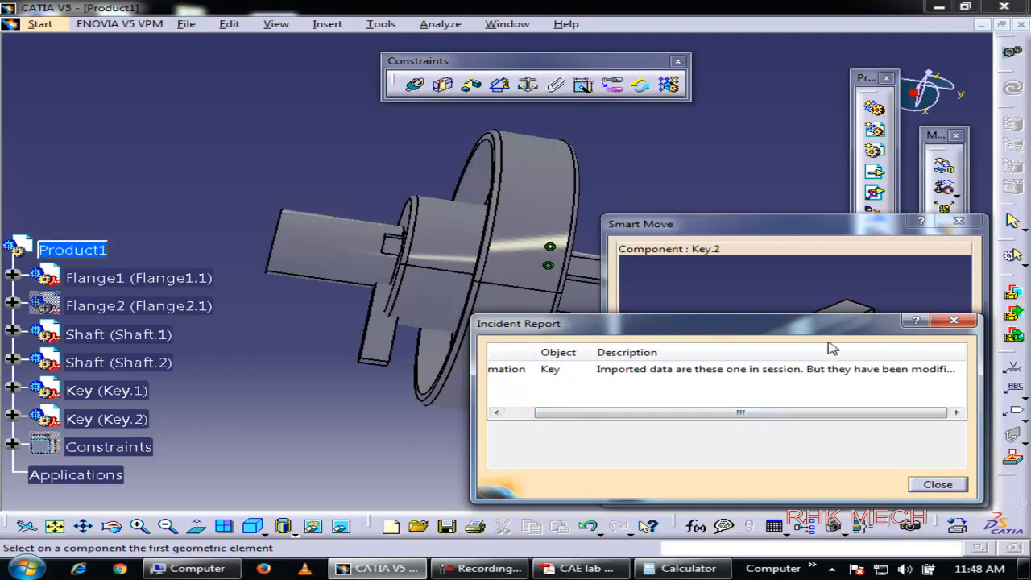
click(938, 485)
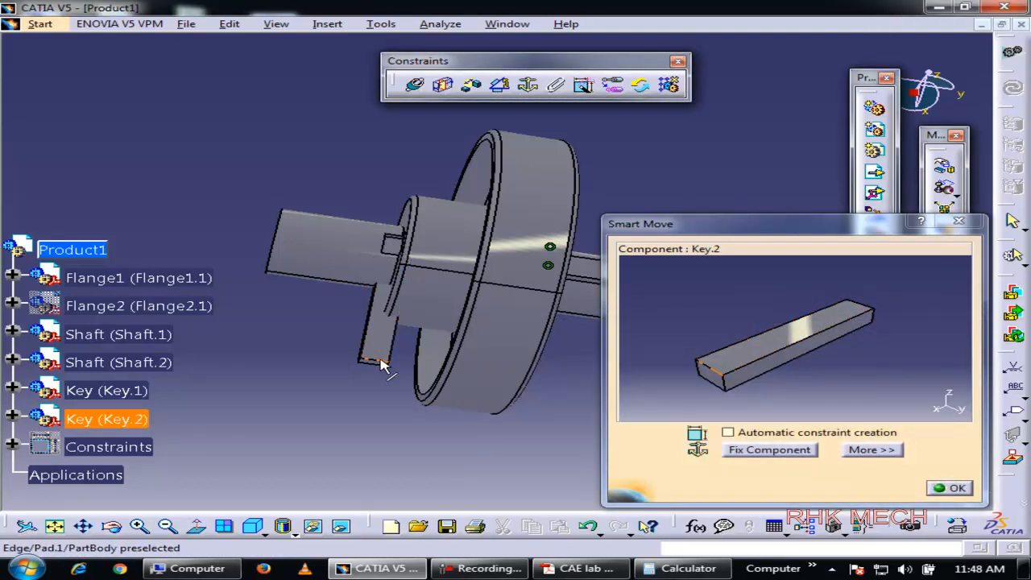
drag(715, 377, 672, 292)
click(951, 487)
- Add a surface contact constraint between the second key's broad face and the outer face of Flange1's keyway
middle_drag(290, 298, 341, 129)
middle_drag(145, 181, 507, 340)
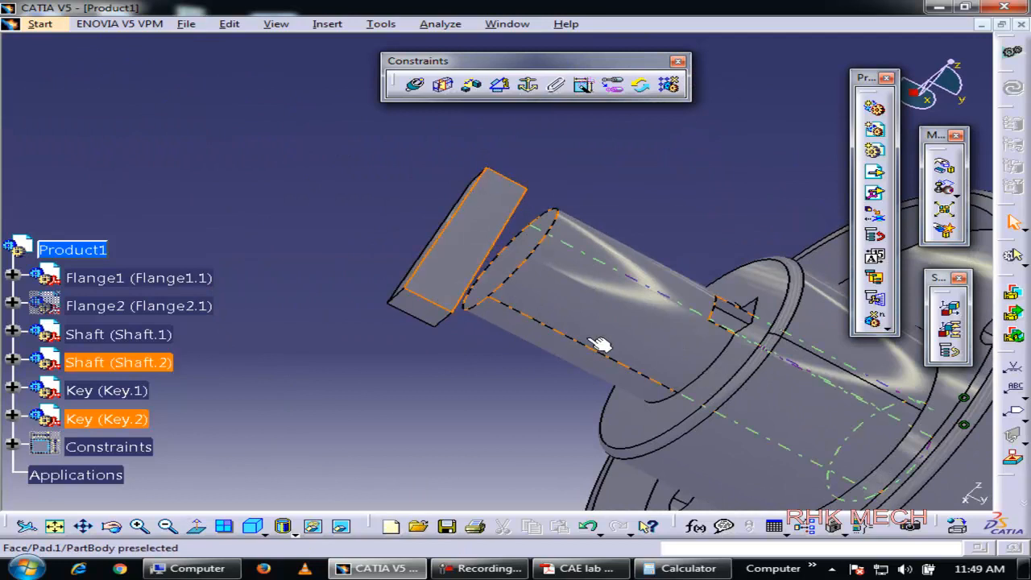
middle_drag(596, 344, 735, 457)
middle_drag(682, 320, 659, 315)
middle_drag(806, 304, 768, 274)
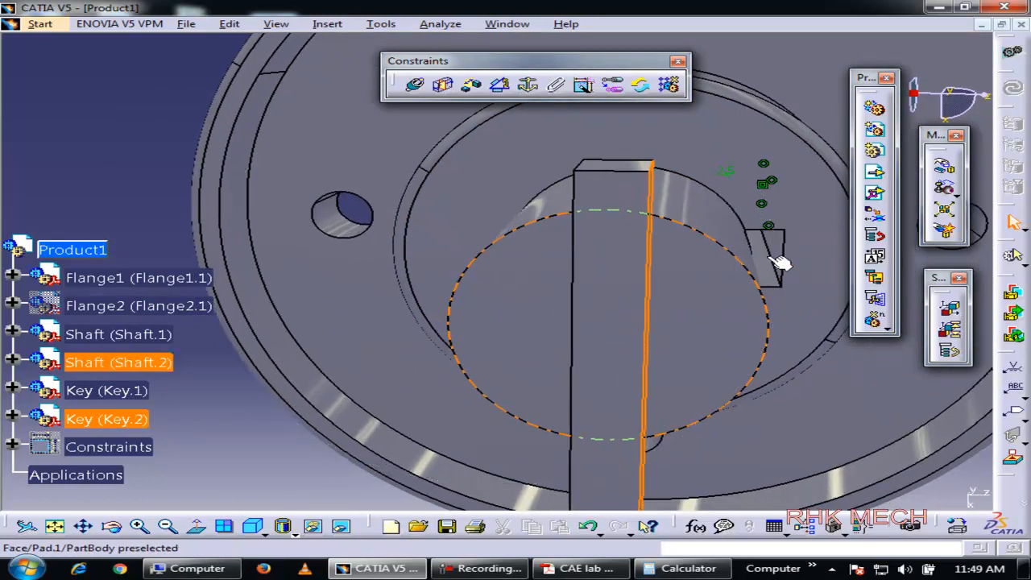
middle_drag(762, 395, 521, 338)
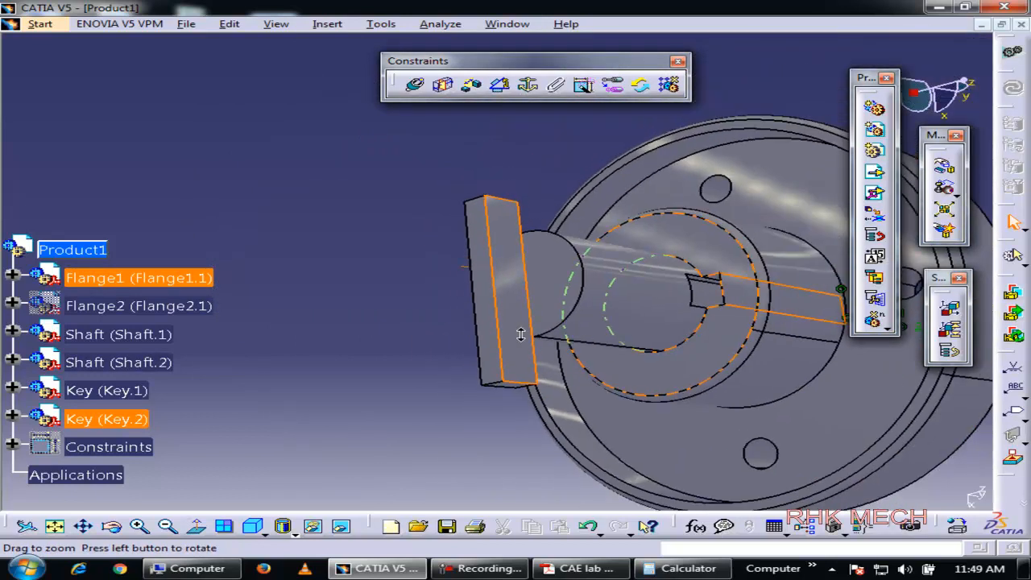
click(445, 86)
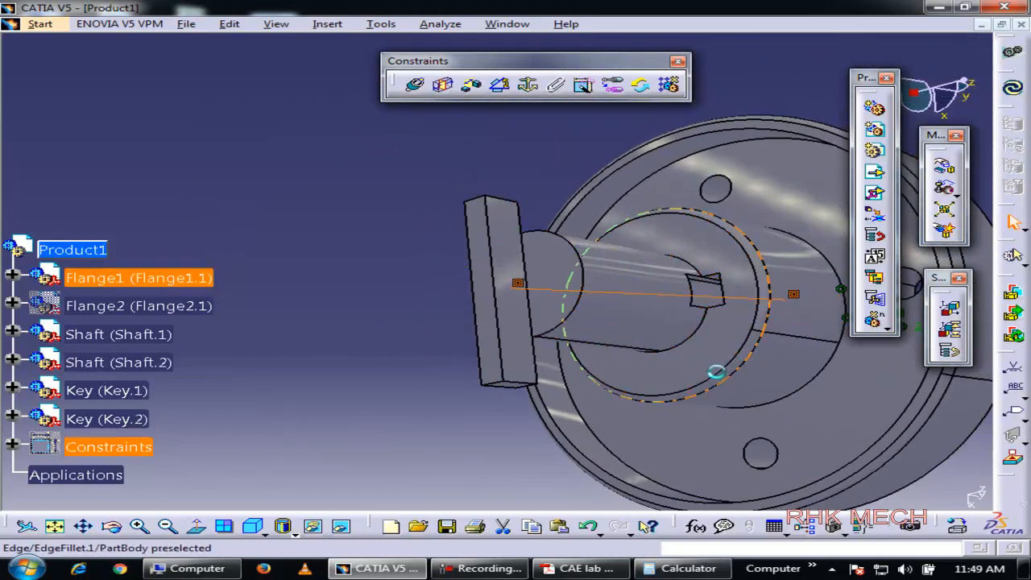
- Make one long edge of the second key coincident with the matching long edge of Flange1's keyway
middle_drag(615, 381, 621, 347)
scroll(702, 357, up, 1)
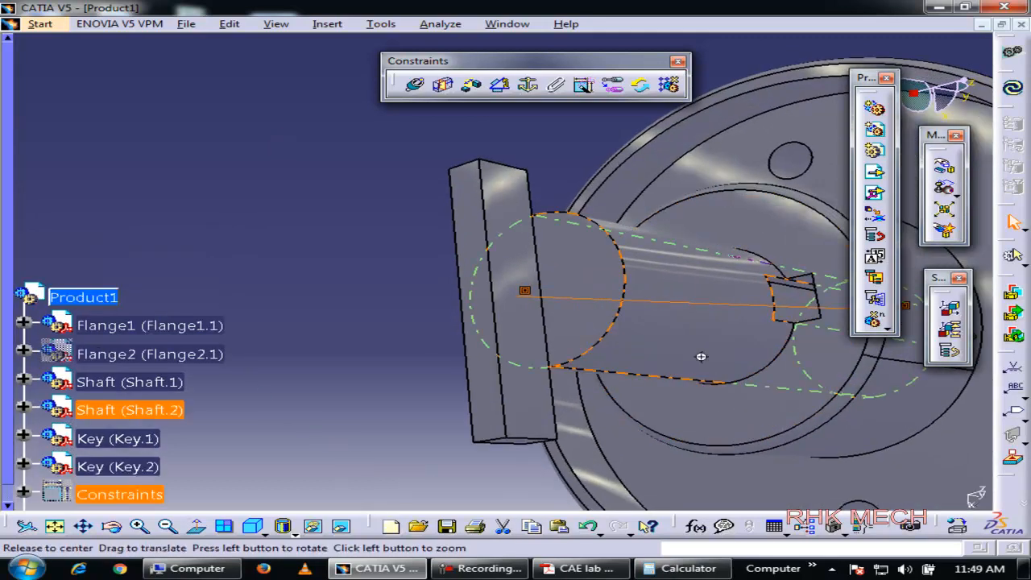
middle_drag(701, 357, 590, 343)
middle_drag(669, 339, 647, 329)
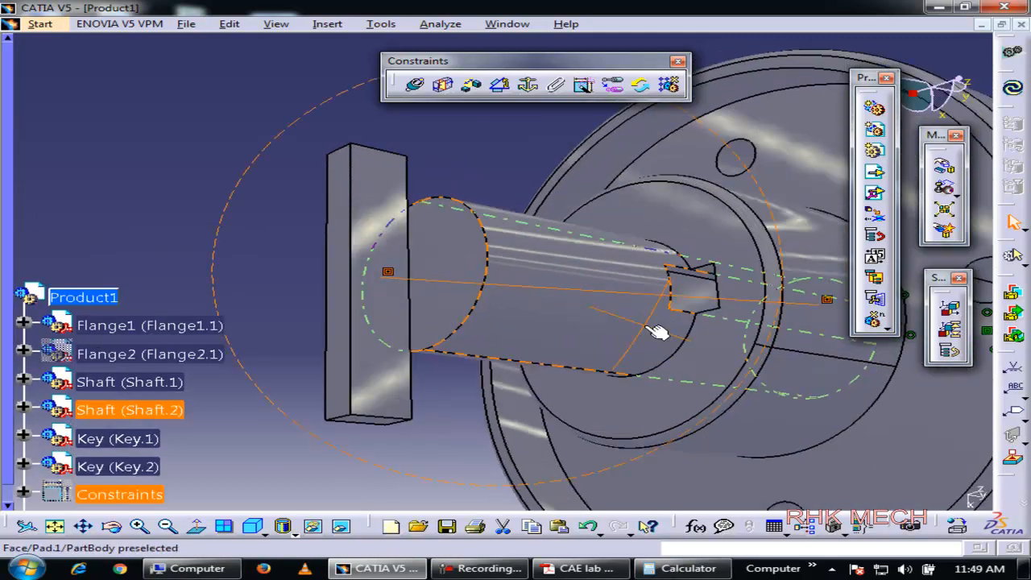
click(706, 274)
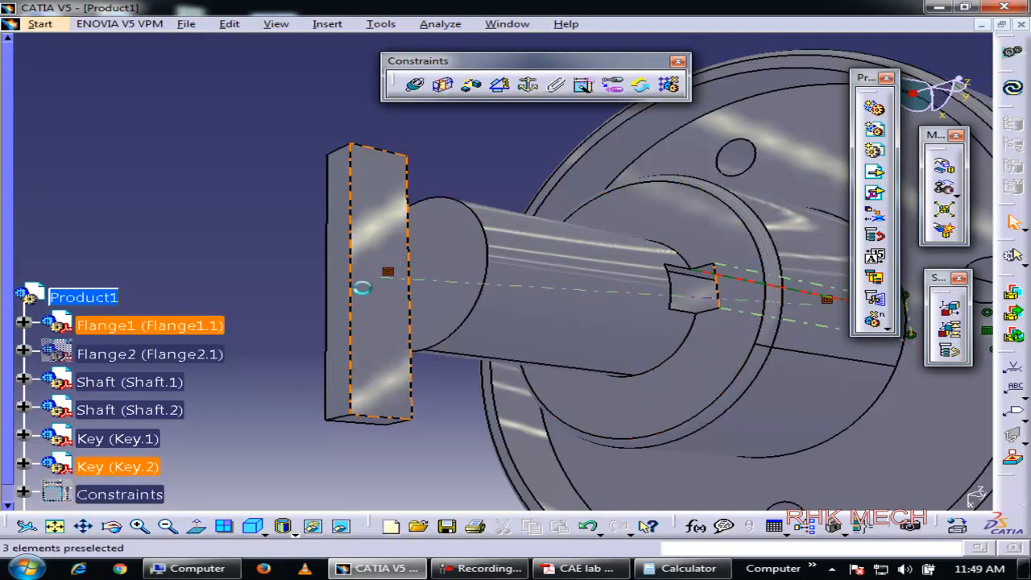
click(355, 295)
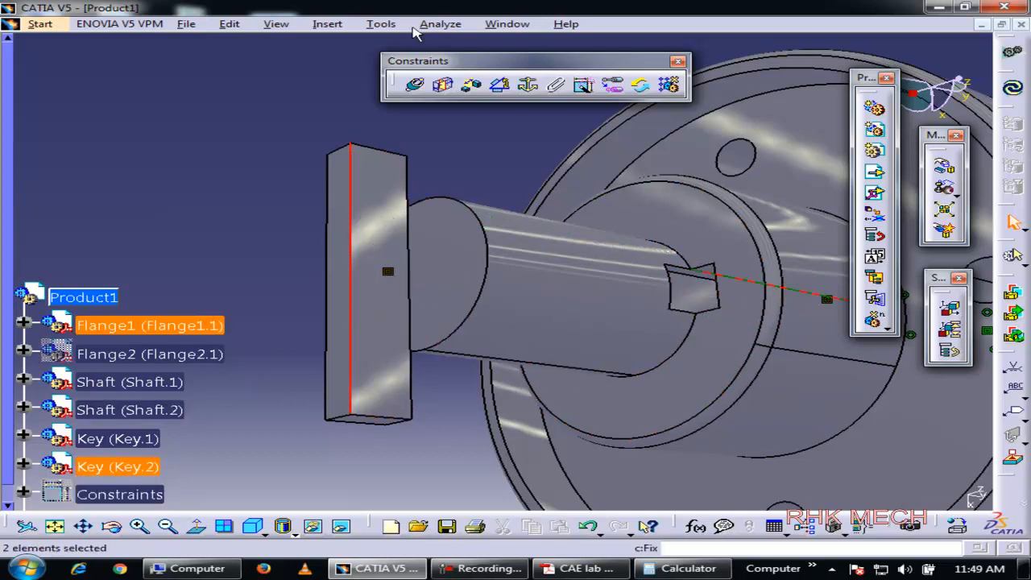
click(415, 87)
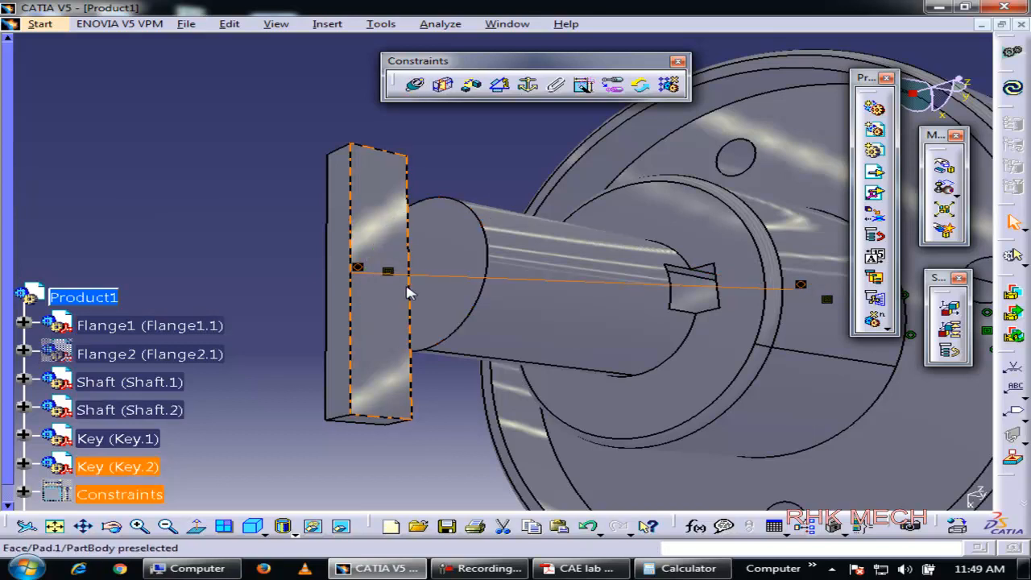
- Make the other long edge of the second key's contact face coincident with the opposite long edge of Flange1's keyway
click(421, 293)
middle_drag(580, 335, 645, 286)
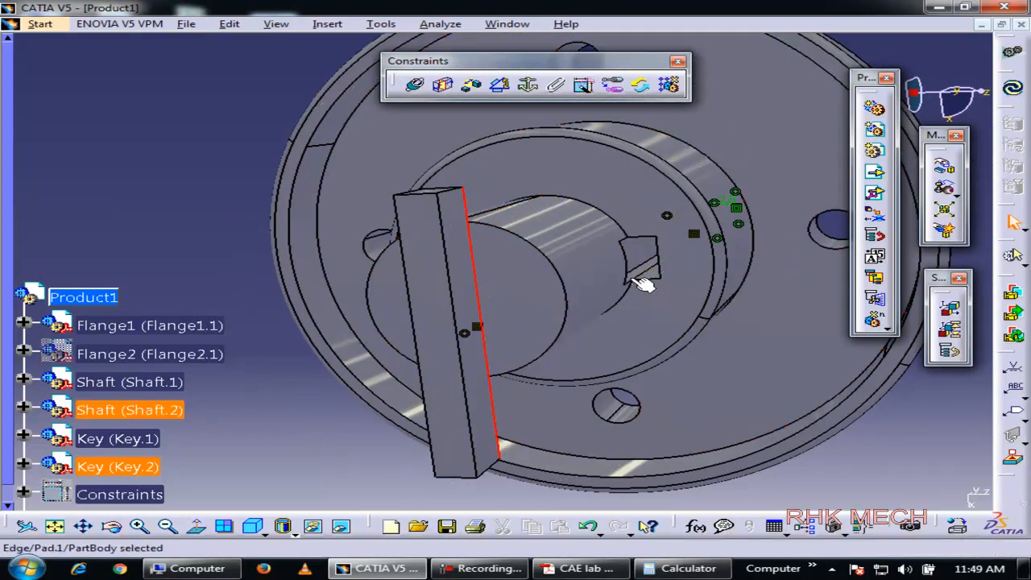
click(659, 272)
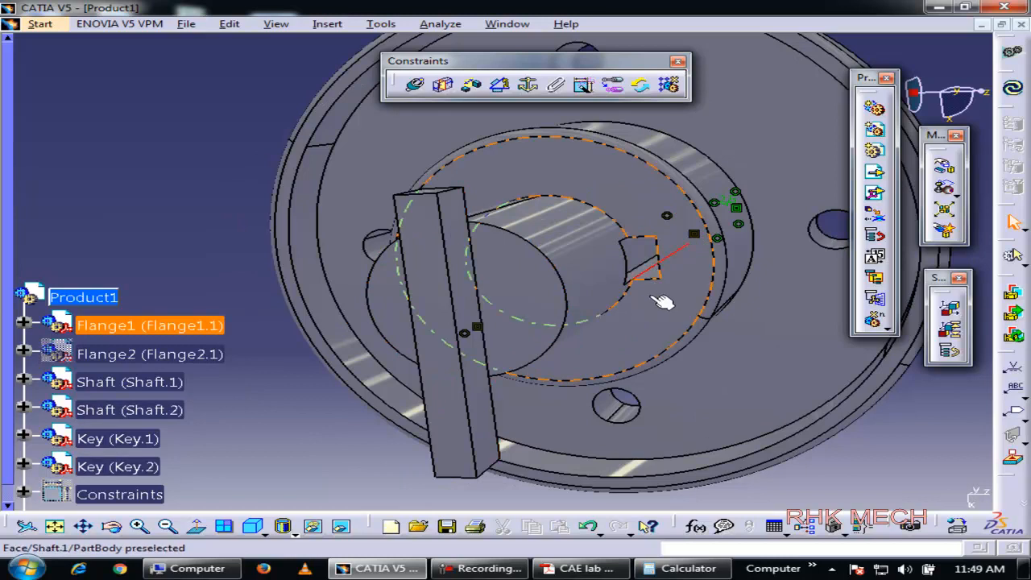
click(496, 356)
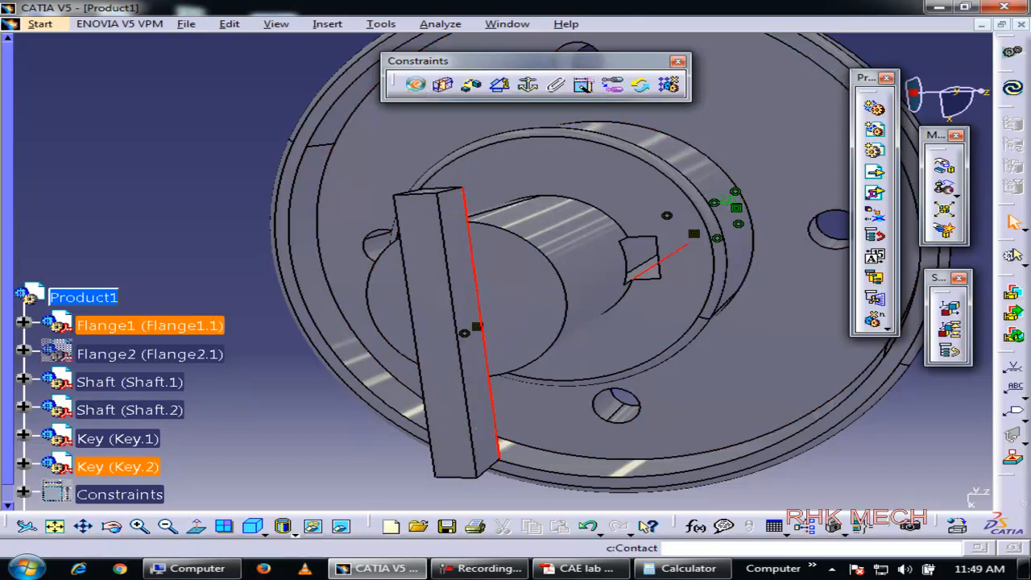
click(418, 87)
- Try a surface contact constraint between the second key's end face and the end face of Shaft.2's keyway
click(491, 473)
middle_drag(545, 496, 347, 304)
click(347, 304)
middle_drag(741, 326, 475, 217)
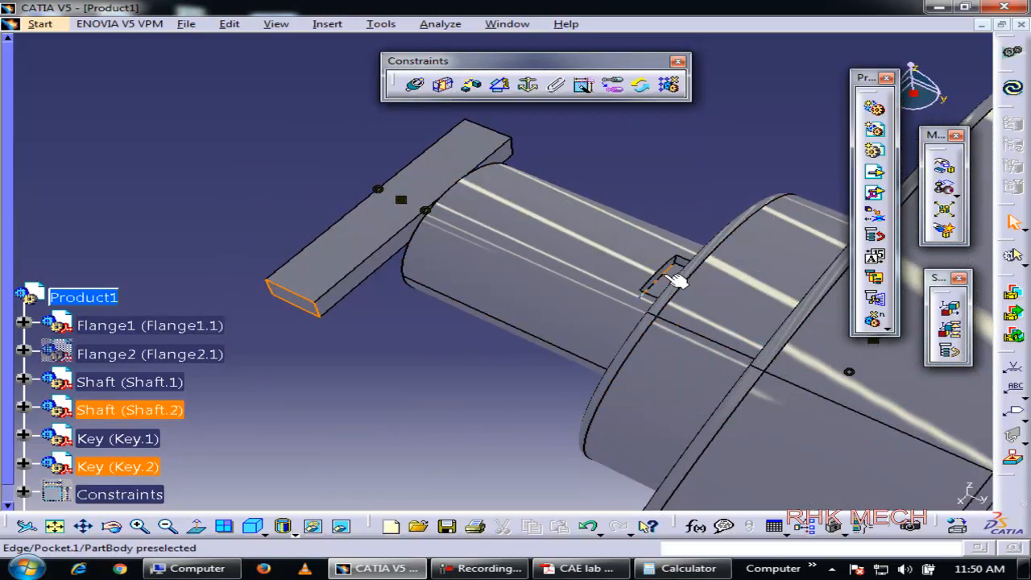
middle_drag(663, 275, 675, 224)
middle_drag(683, 291, 677, 314)
middle_drag(777, 338, 554, 320)
middle_drag(473, 233, 515, 144)
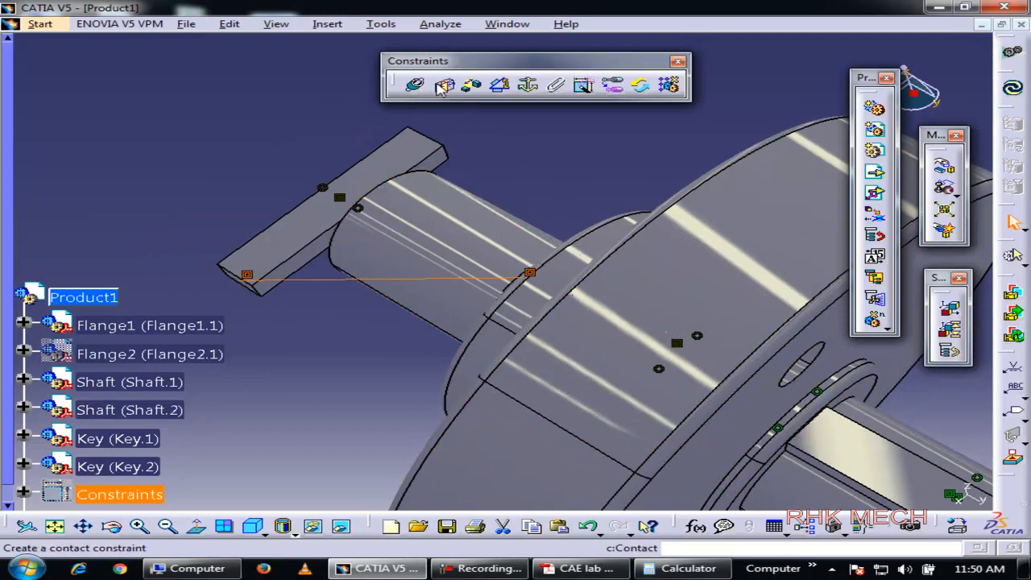
click(326, 329)
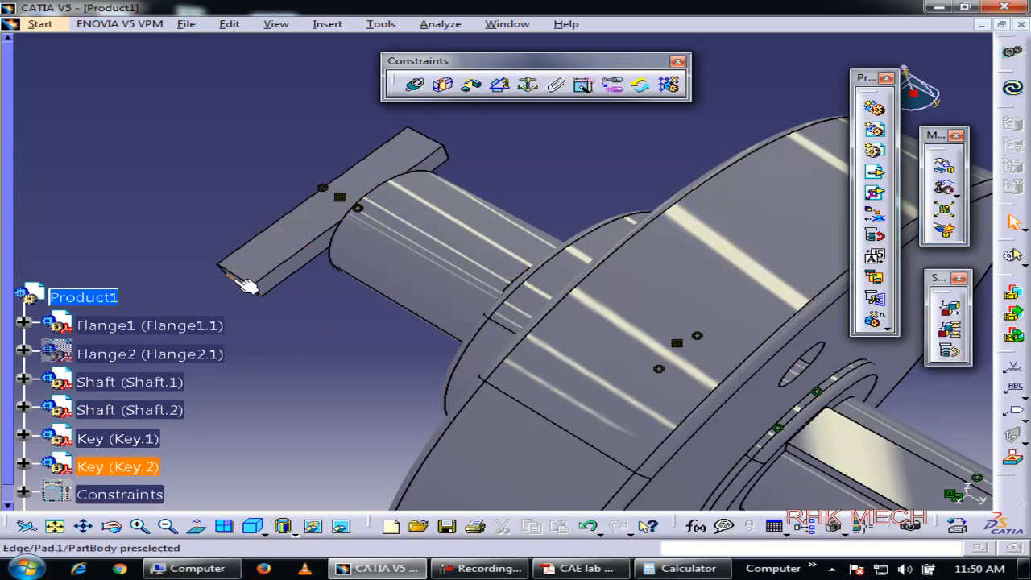
- Add a 2.5 mm offset constraint with Opposite orientation between the second key's end face and the end face of Shaft.2's keyway
middle_drag(233, 284, 184, 278)
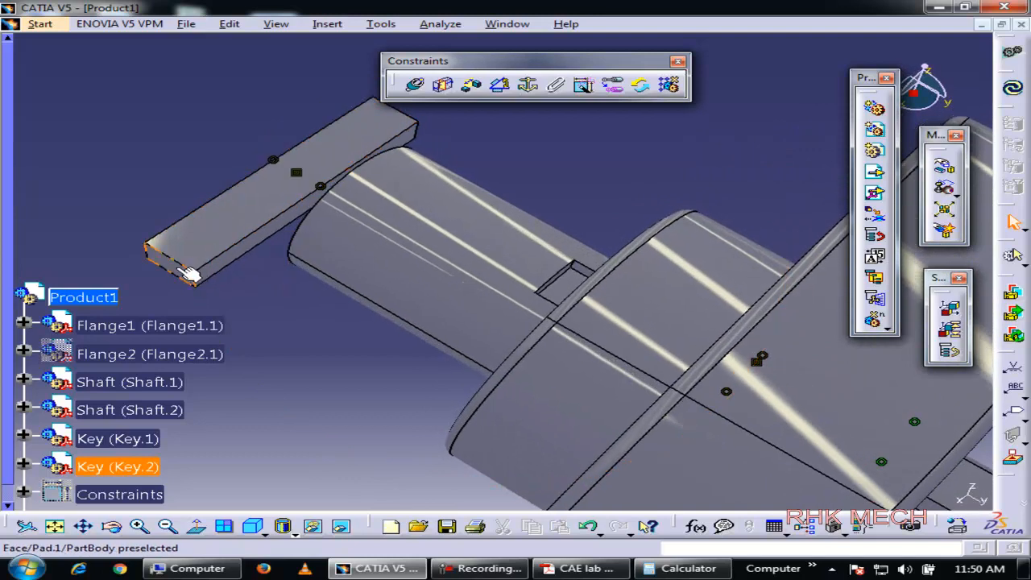
middle_drag(570, 314, 590, 257)
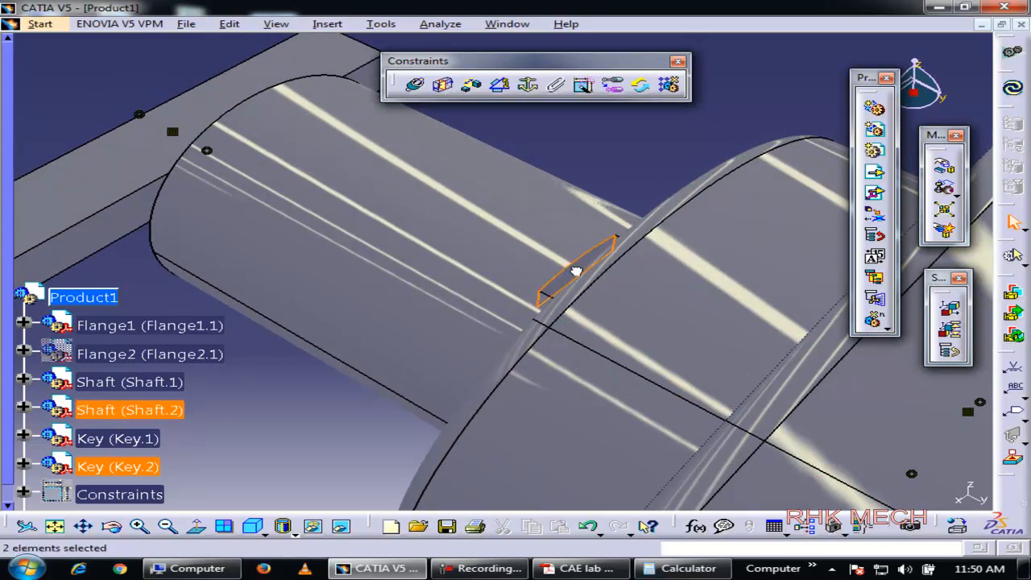
middle_click(522, 180)
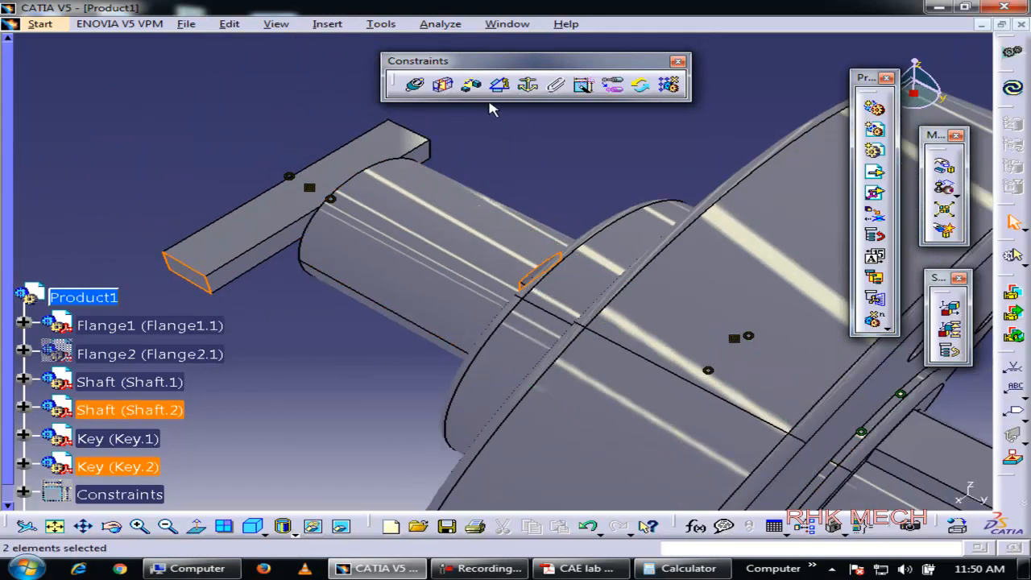
click(540, 274)
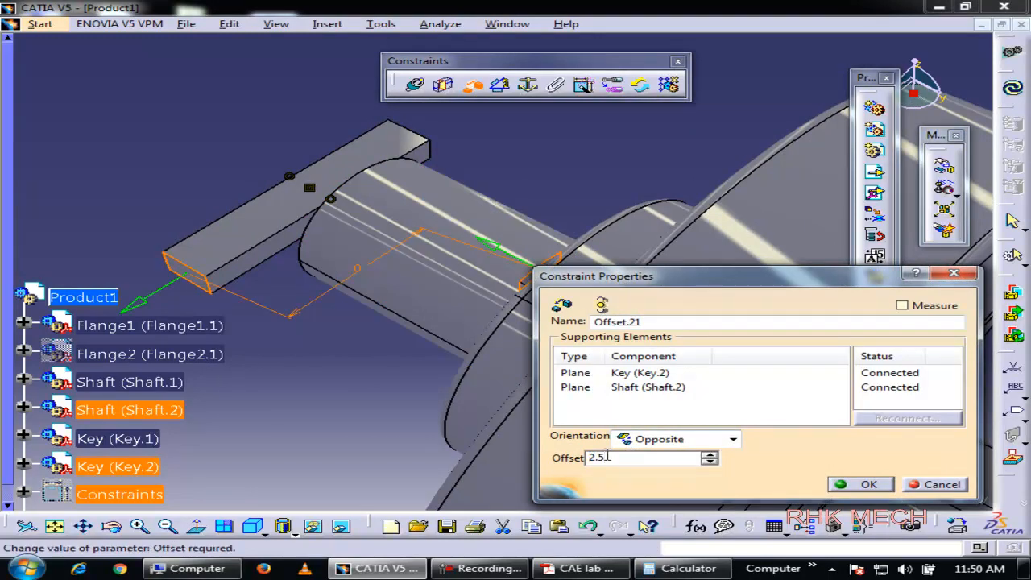
click(870, 484)
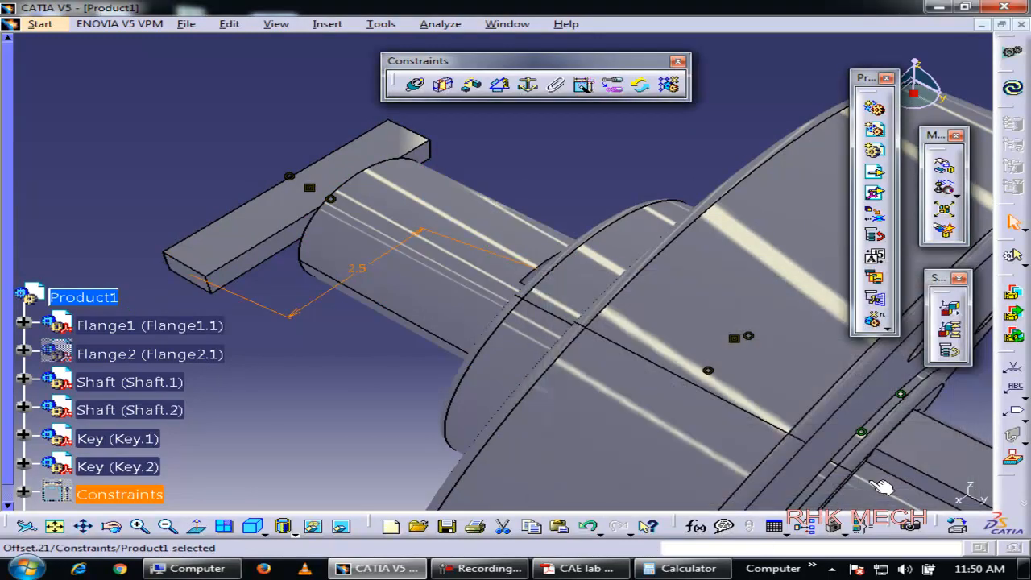
- Update the assembly, review the surface contact entry in the update diagnosis and close the diagnosis
click(1007, 98)
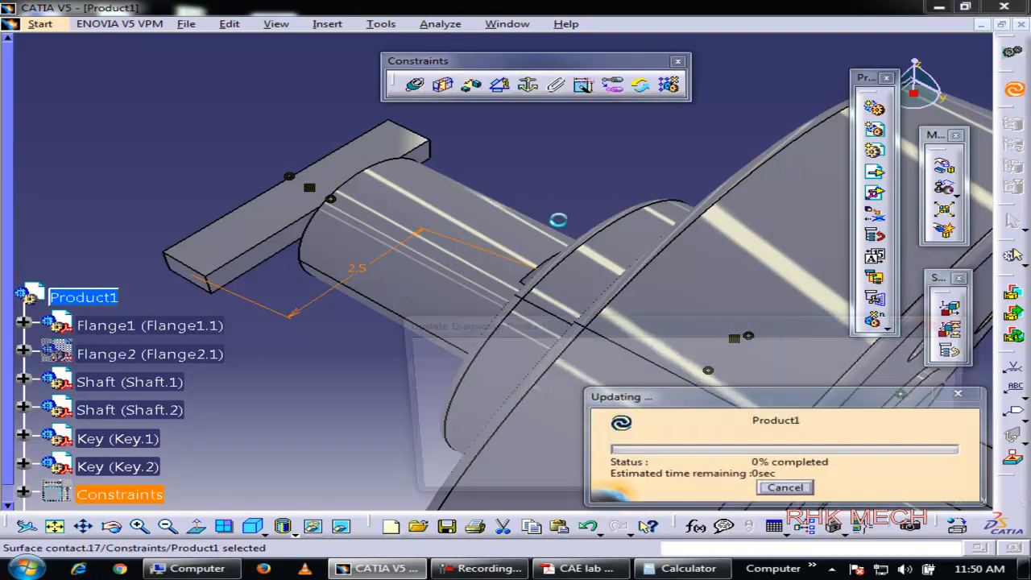
middle_drag(432, 213, 486, 288)
click(643, 368)
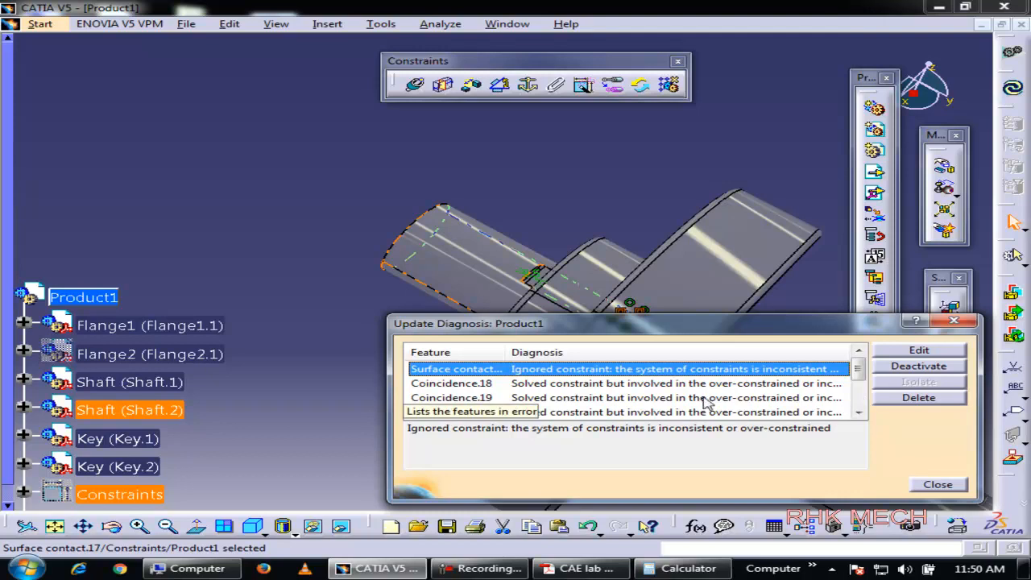
click(937, 484)
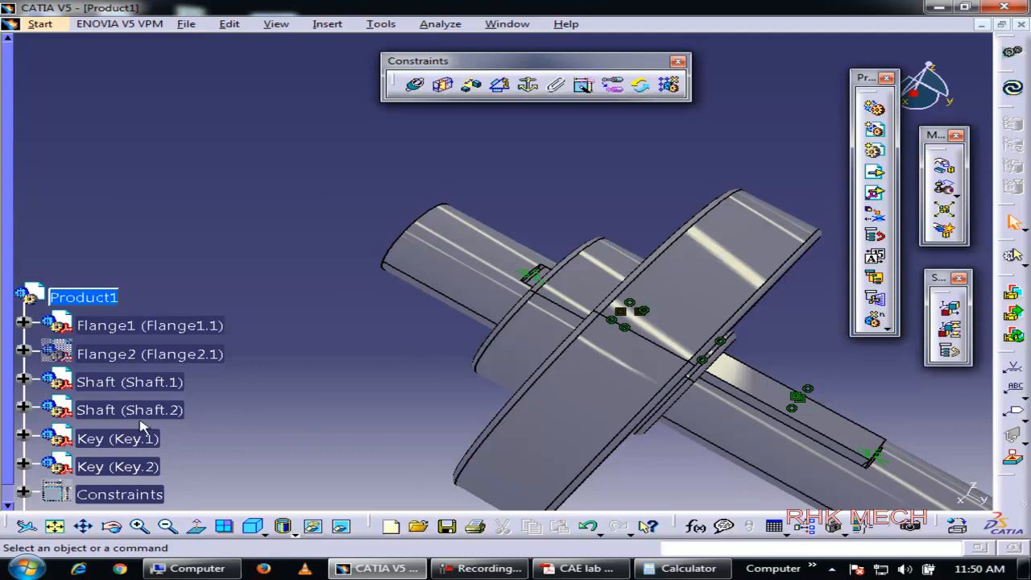
- Hide the first key (Key.1) and the first shaft (Shaft.1)
middle_drag(498, 338, 661, 330)
middle_drag(803, 439, 624, 377)
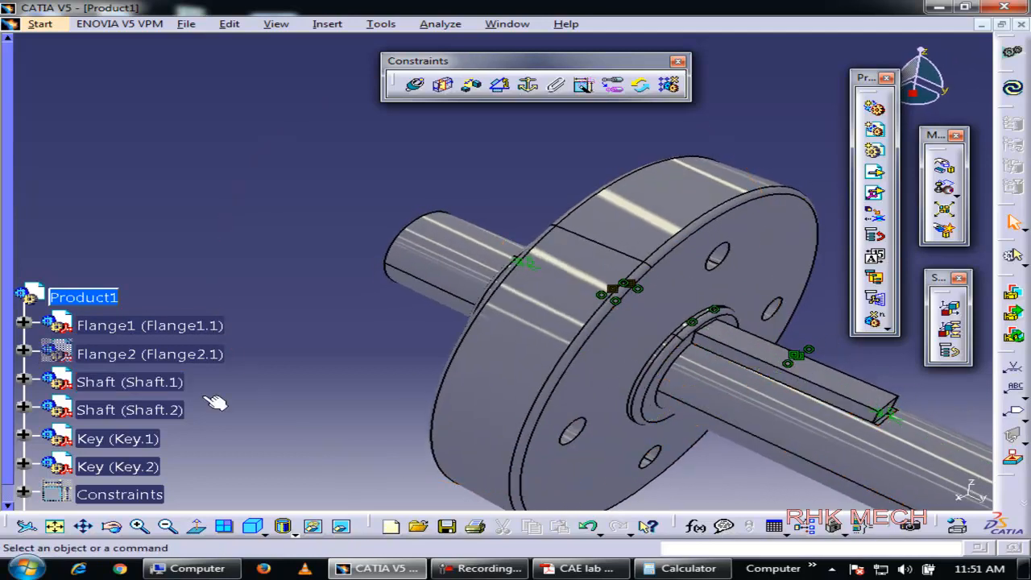
right_click(131, 389)
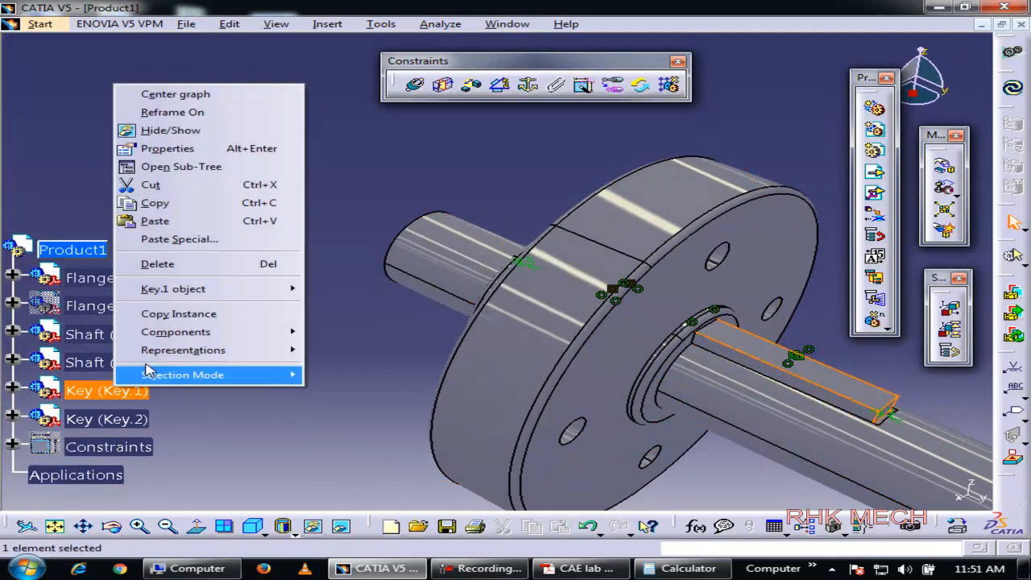
click(200, 133)
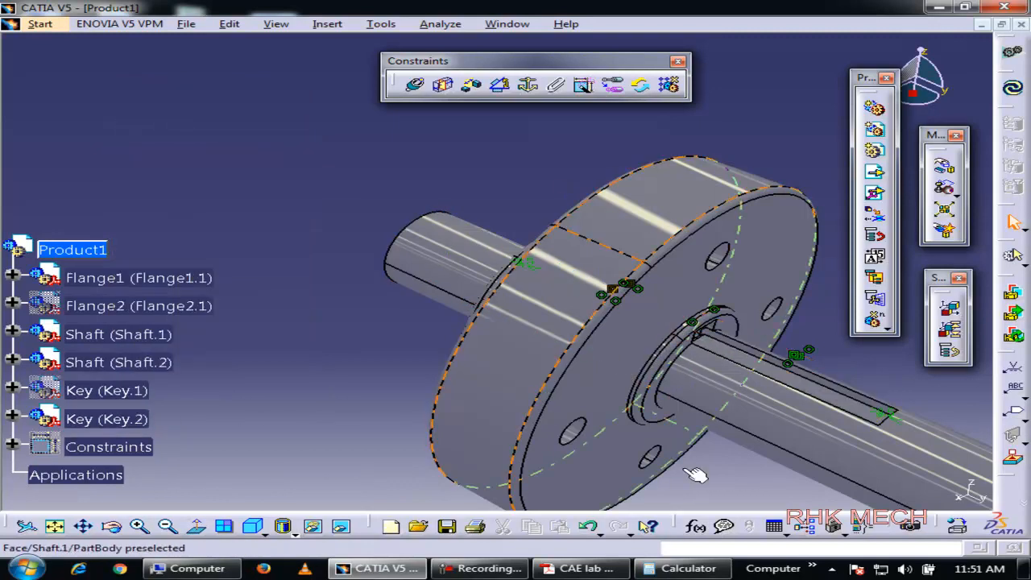
right_click(118, 341)
click(271, 81)
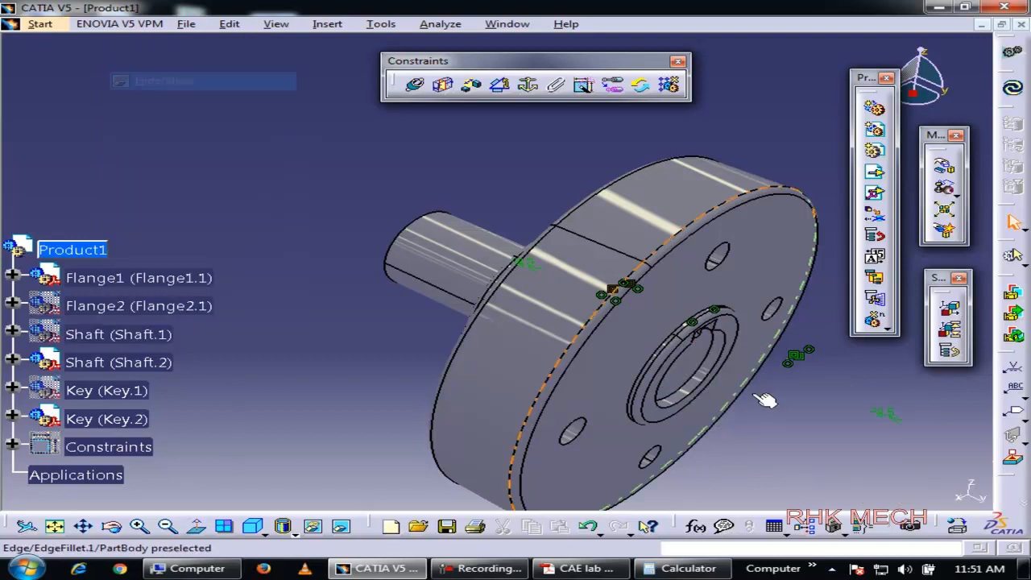
- Delete the second key (Key.2) from Product1 together with all its children
middle_drag(765, 403, 723, 389)
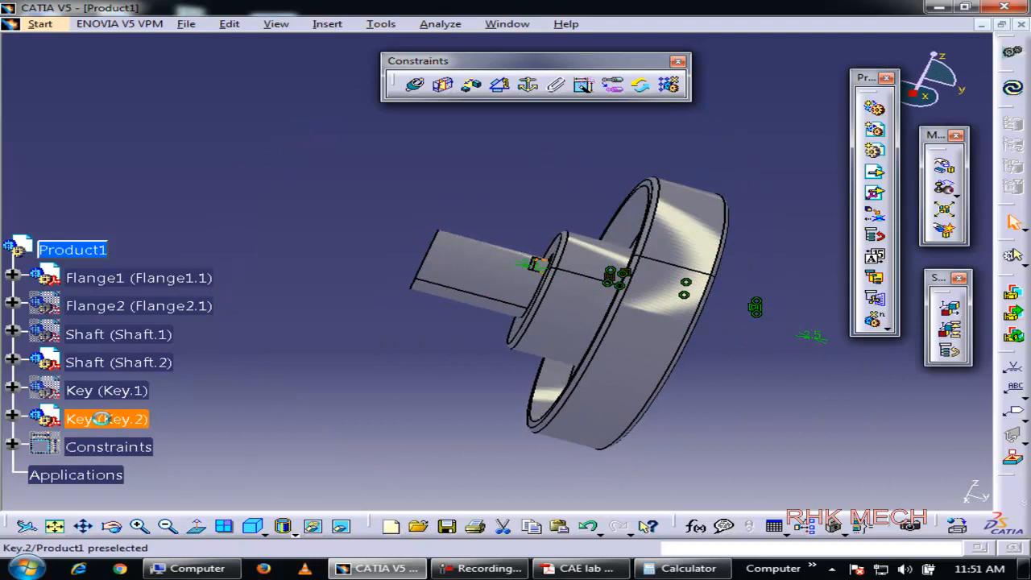
right_click(112, 424)
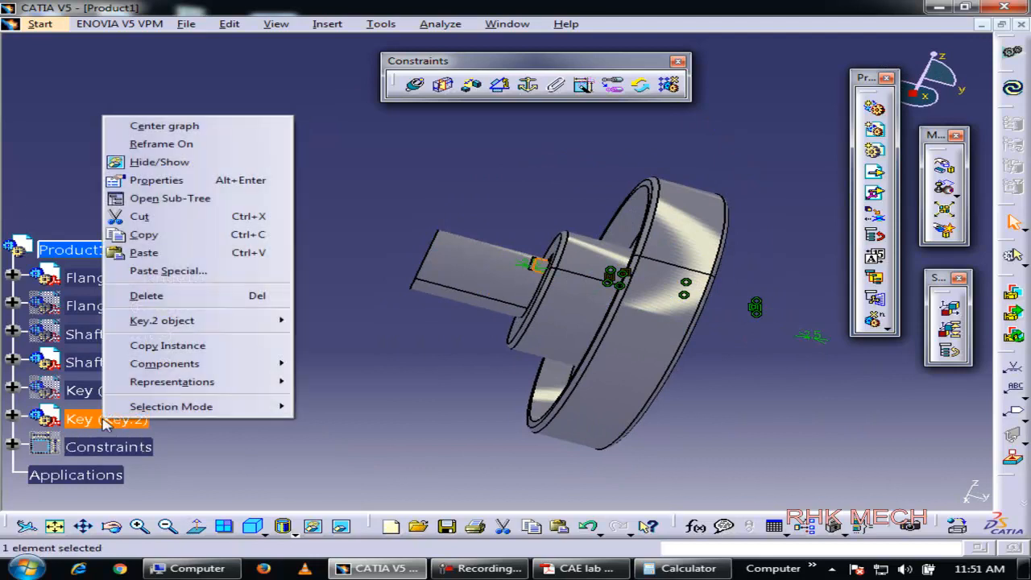
click(161, 294)
click(695, 462)
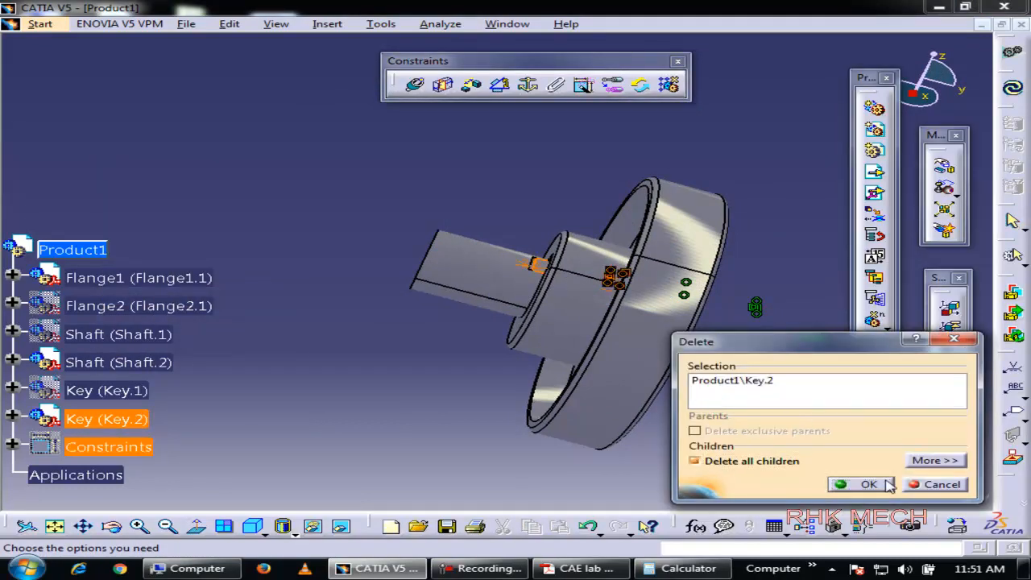
click(871, 484)
- Insert Key into Product1 again as an existing component with positioning, move it clear of the flange and finish Smart Move
middle_drag(490, 298, 486, 248)
middle_drag(698, 352, 846, 352)
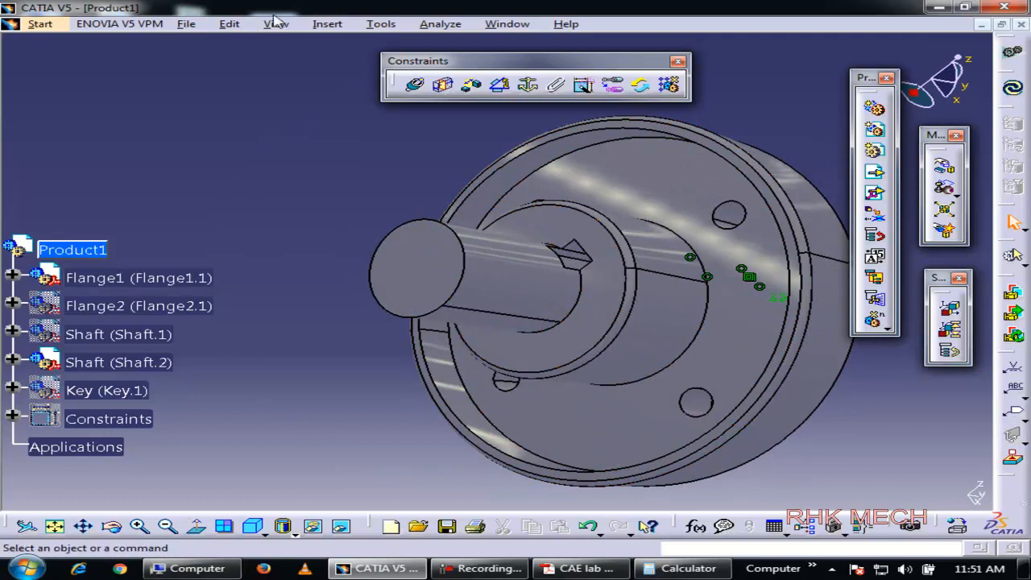
click(335, 25)
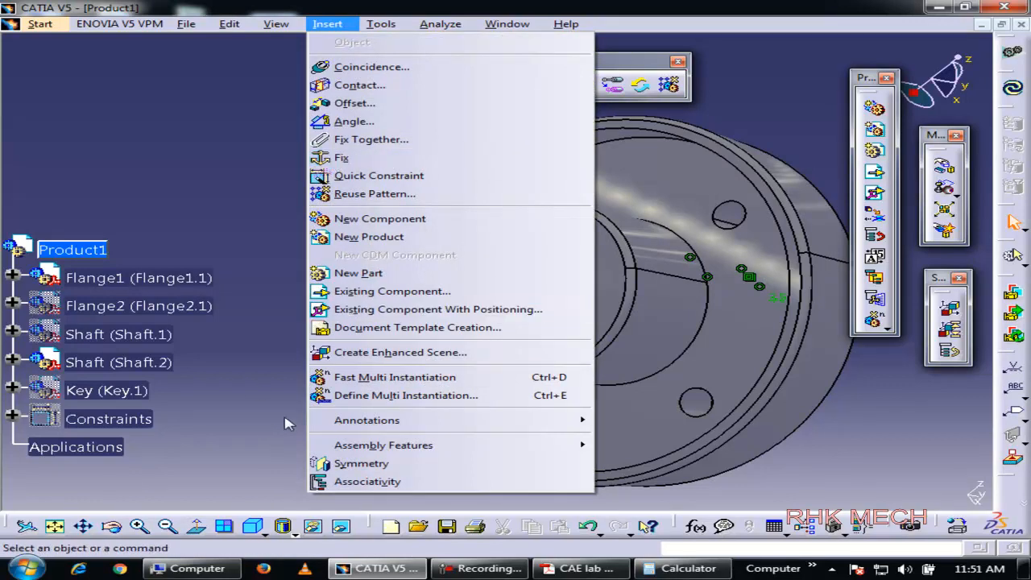
click(384, 310)
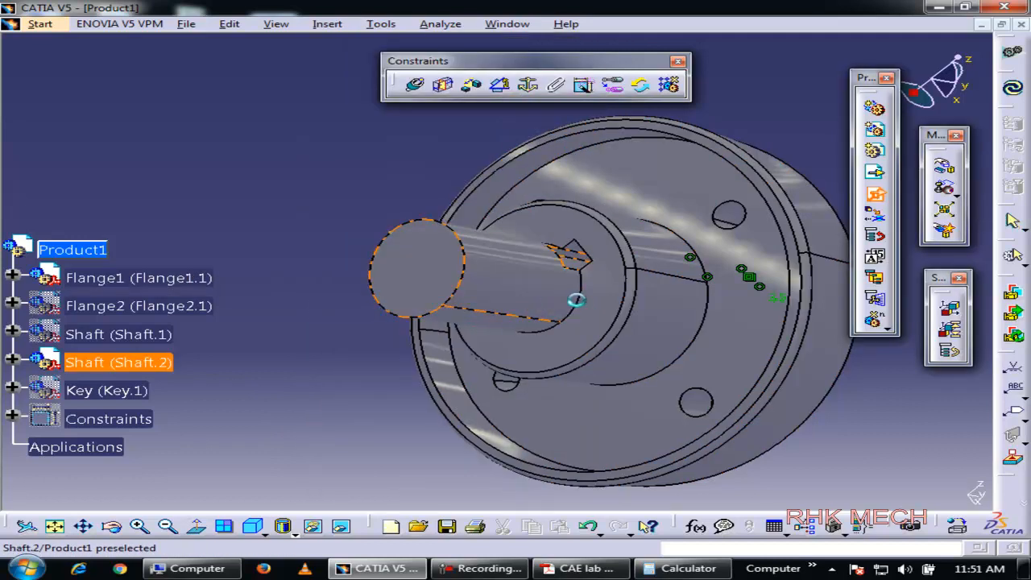
click(76, 250)
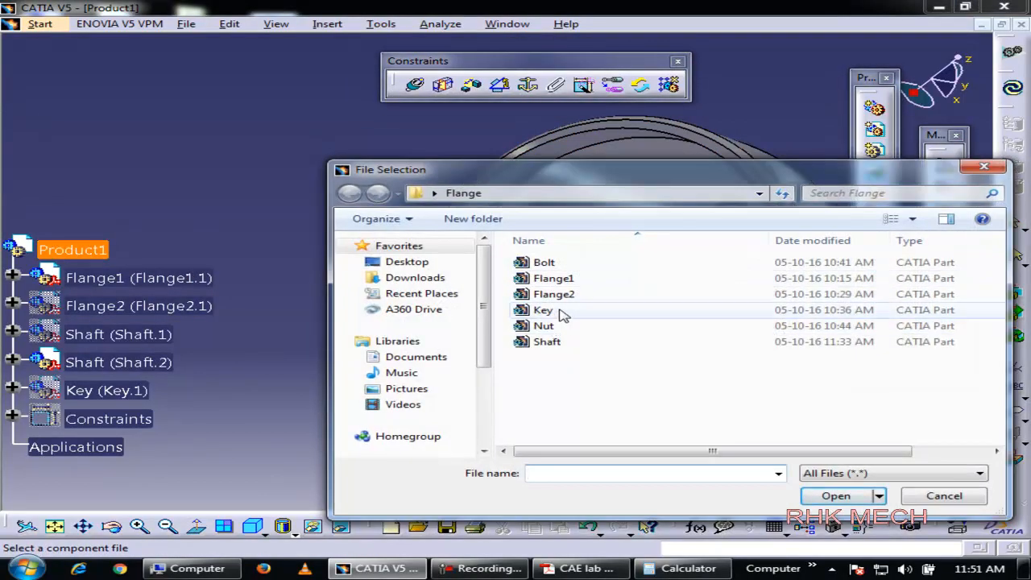
double_click(560, 310)
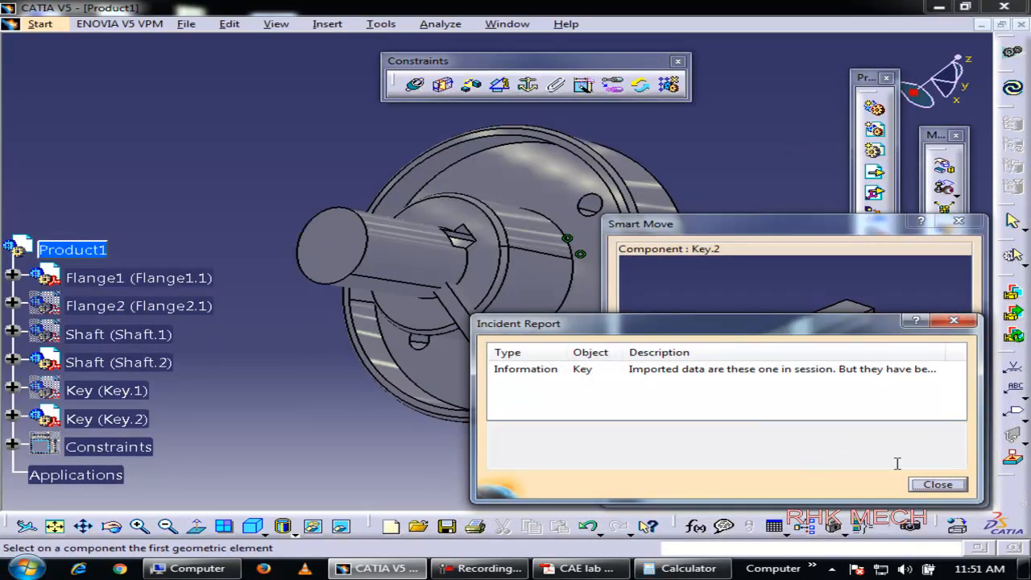
click(938, 485)
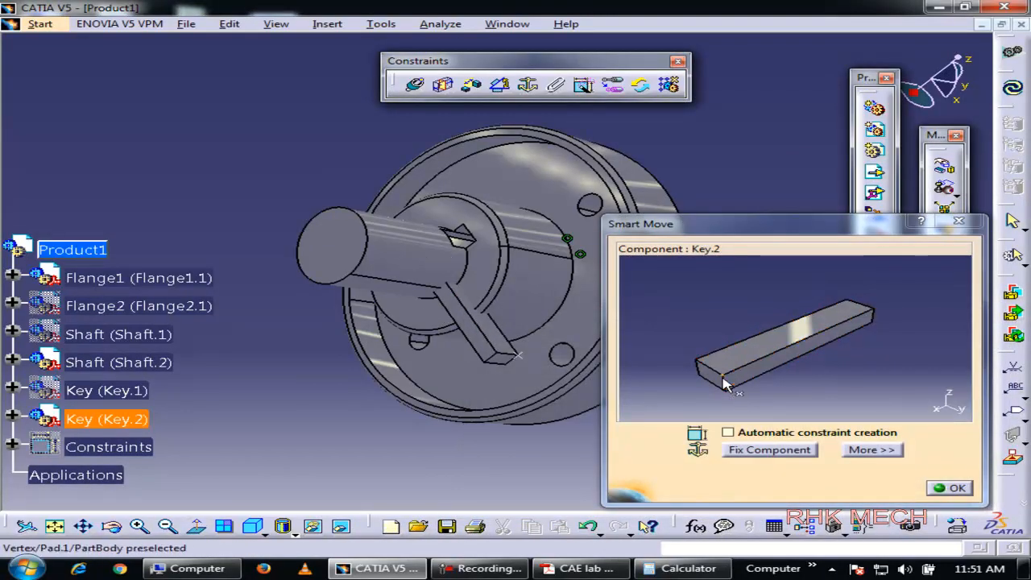
mouse_move(741, 377)
mouse_down()
mouse_move(714, 385)
mouse_move(761, 381)
mouse_move(735, 379)
mouse_up()
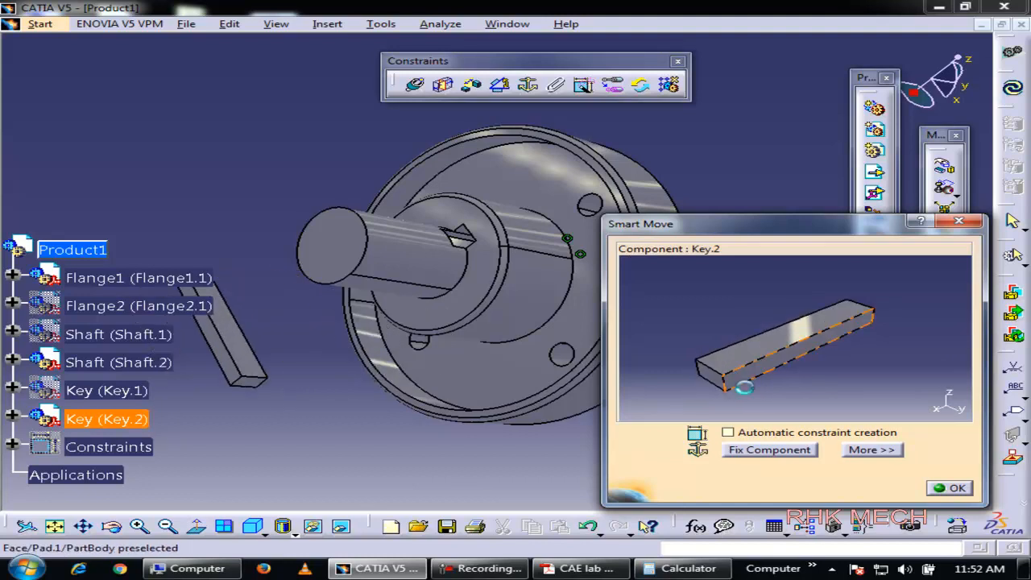
click(951, 489)
- Add a surface contact constraint between a long face of the reinserted key and the outer face of Flange1's keyway
middle_drag(449, 331, 652, 258)
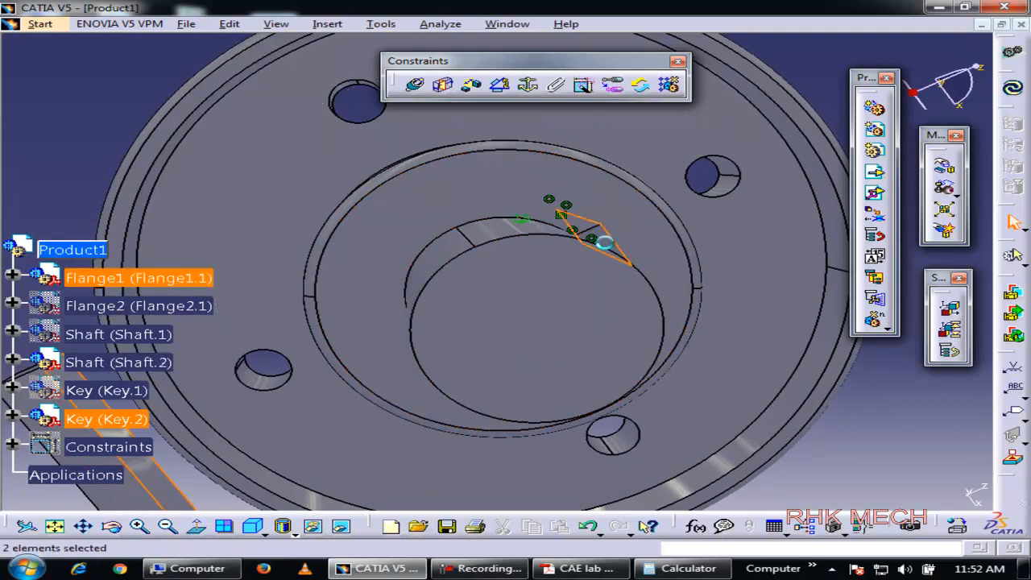
middle_drag(625, 316, 627, 386)
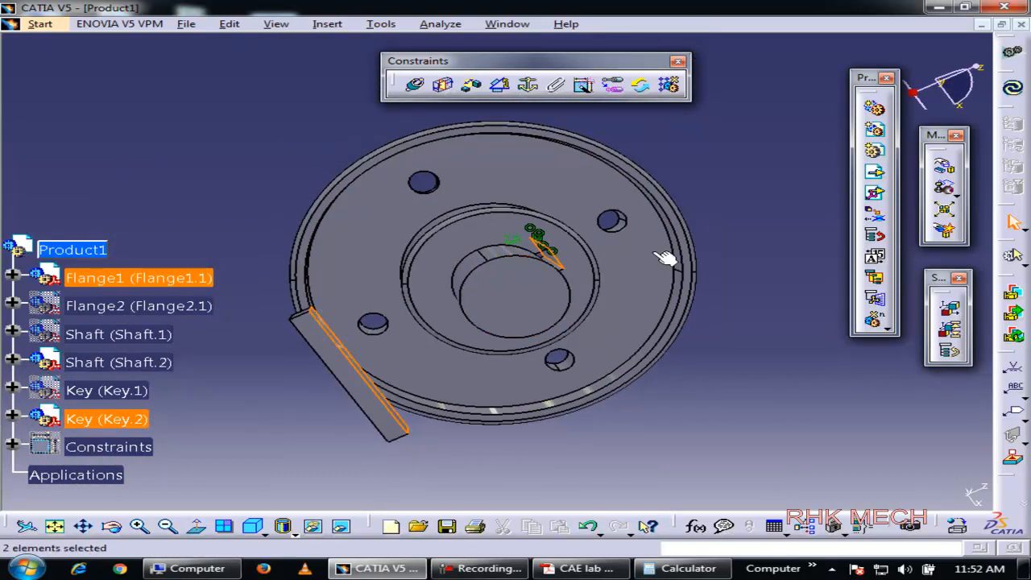
click(446, 86)
- Hide the second shaft (Shaft.2) to expose the keyway edges of Flange1
middle_drag(520, 322, 302, 344)
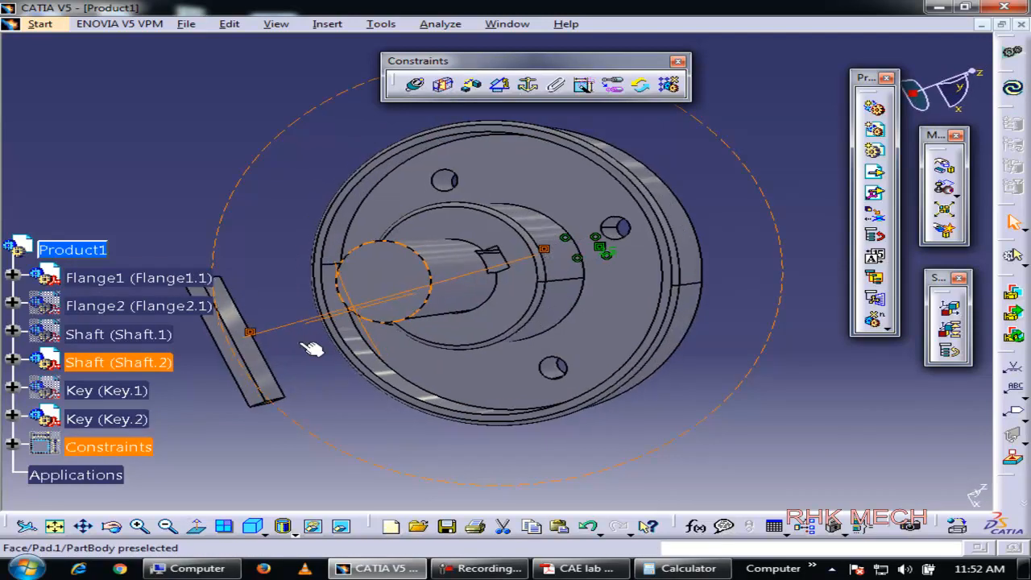
click(254, 372)
middle_drag(490, 274, 553, 281)
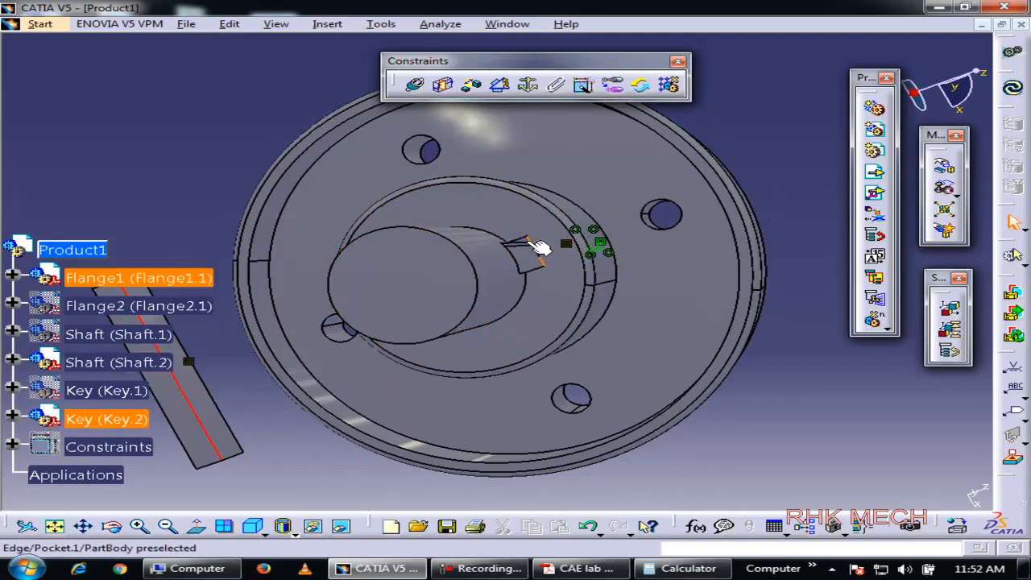
middle_drag(519, 264, 532, 166)
middle_drag(532, 227, 581, 235)
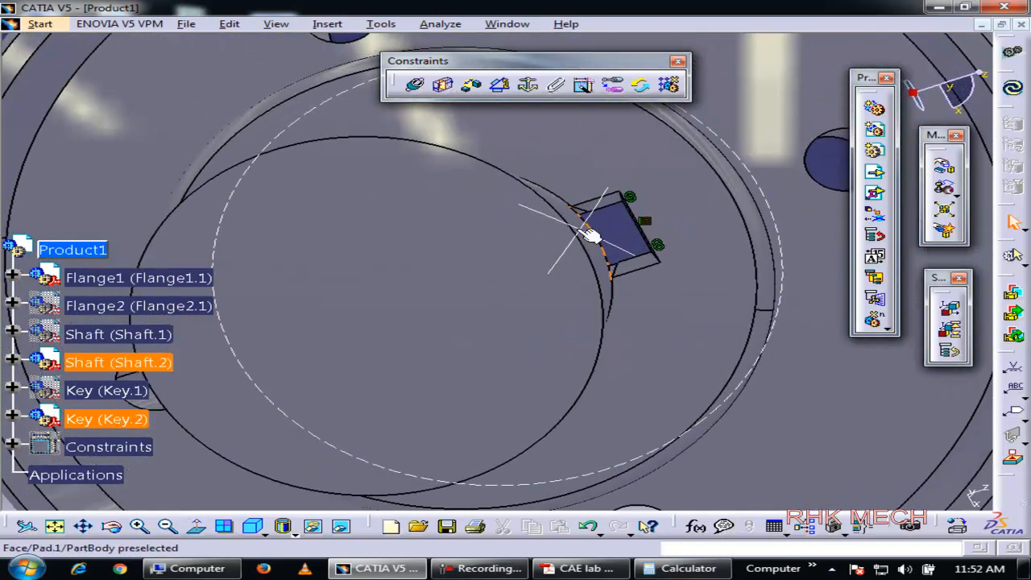
right_click(126, 364)
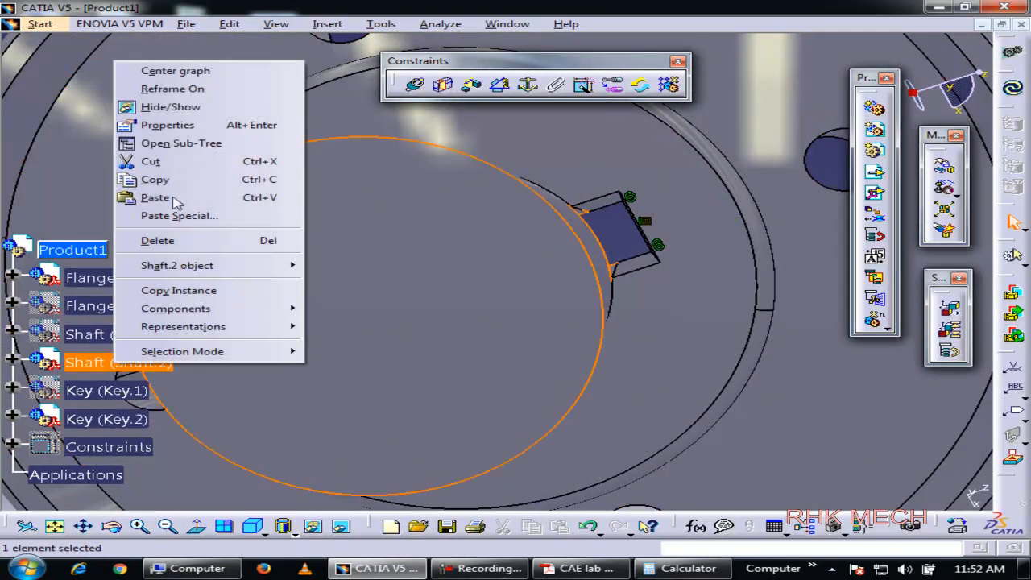
click(170, 106)
- Make one long edge of the reinserted key coincident with the matching long edge of Flange1's keyway
middle_drag(593, 330, 535, 438)
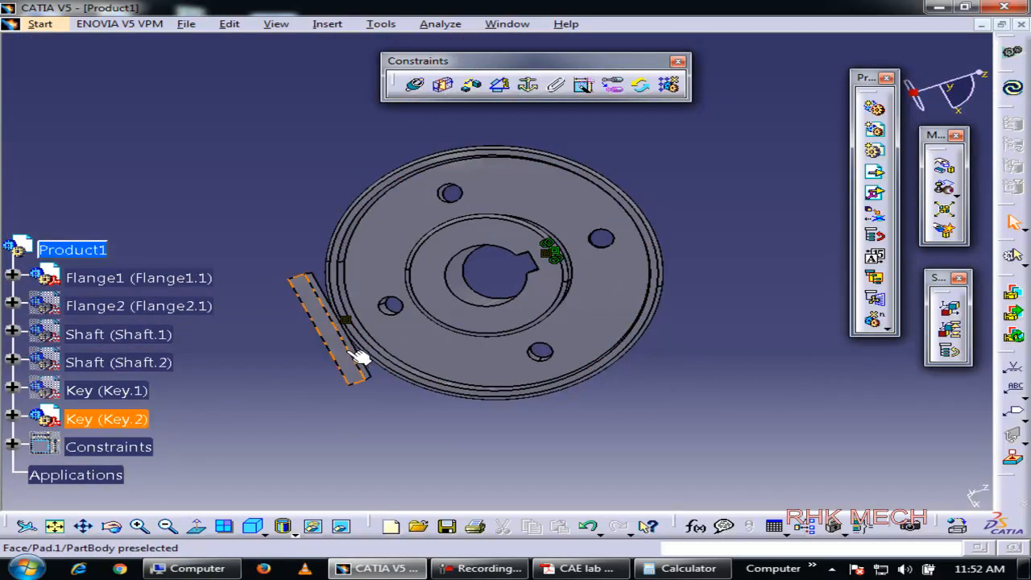
middle_drag(501, 274, 588, 212)
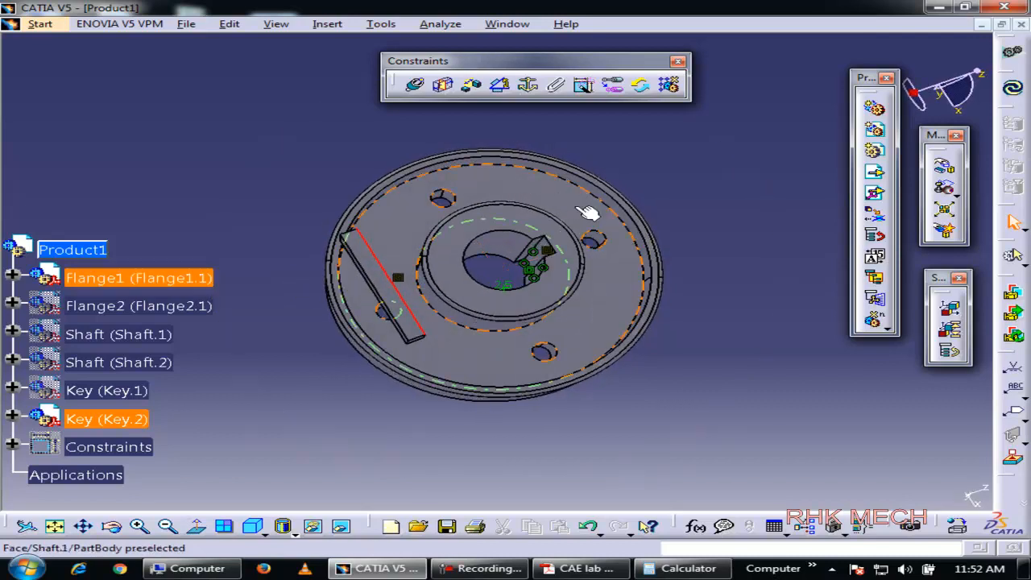
click(552, 252)
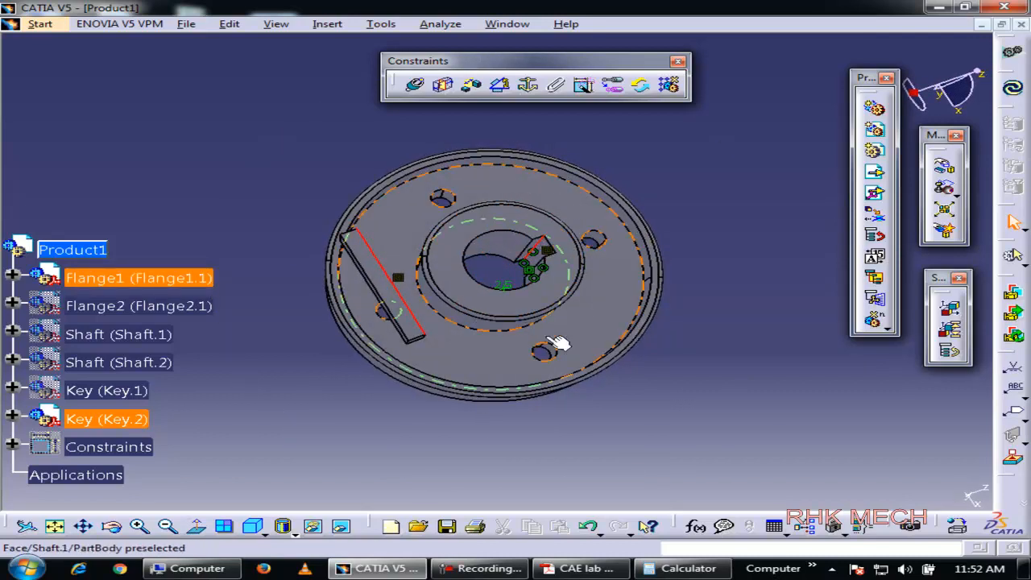
click(418, 89)
middle_drag(456, 298, 324, 332)
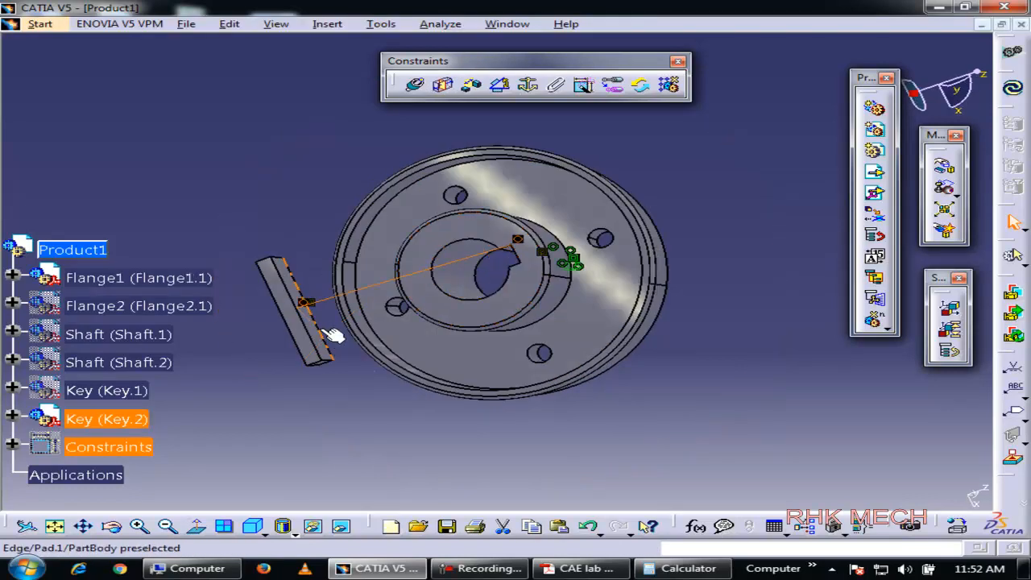
- Make a second long edge of the reinserted key coincident with the corresponding other long edge of Flange1's keyway
middle_drag(425, 265, 572, 241)
middle_drag(574, 290, 577, 231)
click(621, 271)
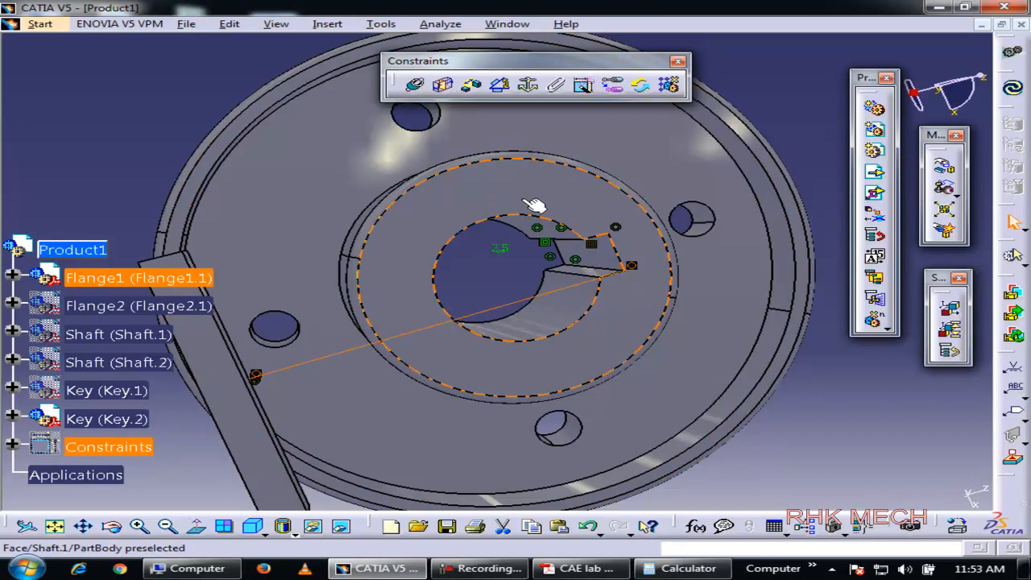
middle_drag(523, 201, 531, 282)
middle_drag(621, 296, 306, 322)
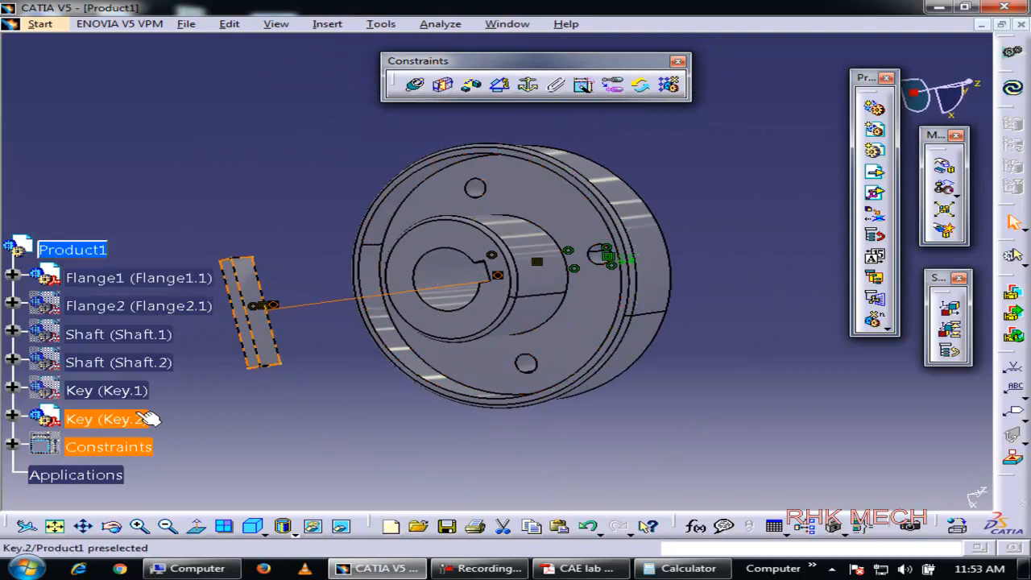
- Show Shaft.2 and add a 2.5 offset constraint between the reinserted key's end face and the end face of that shaft's keyway, updating the assembly
right_click(129, 367)
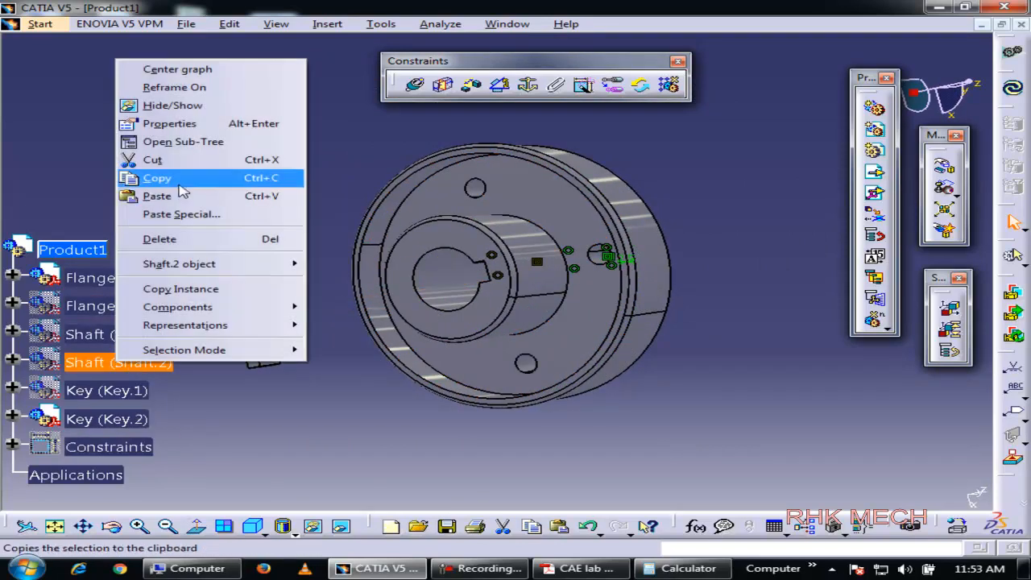
click(187, 111)
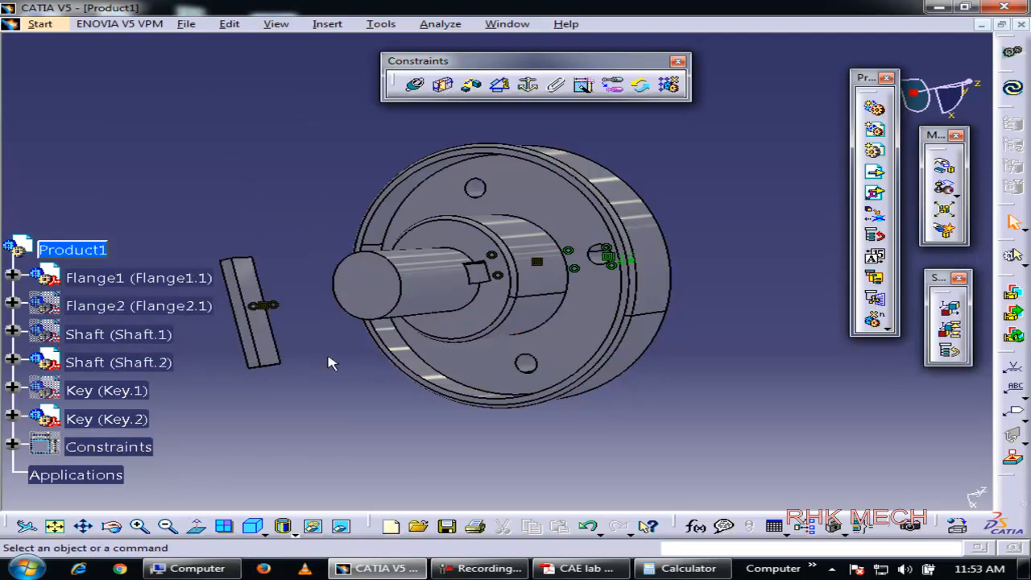
middle_drag(266, 414, 277, 293)
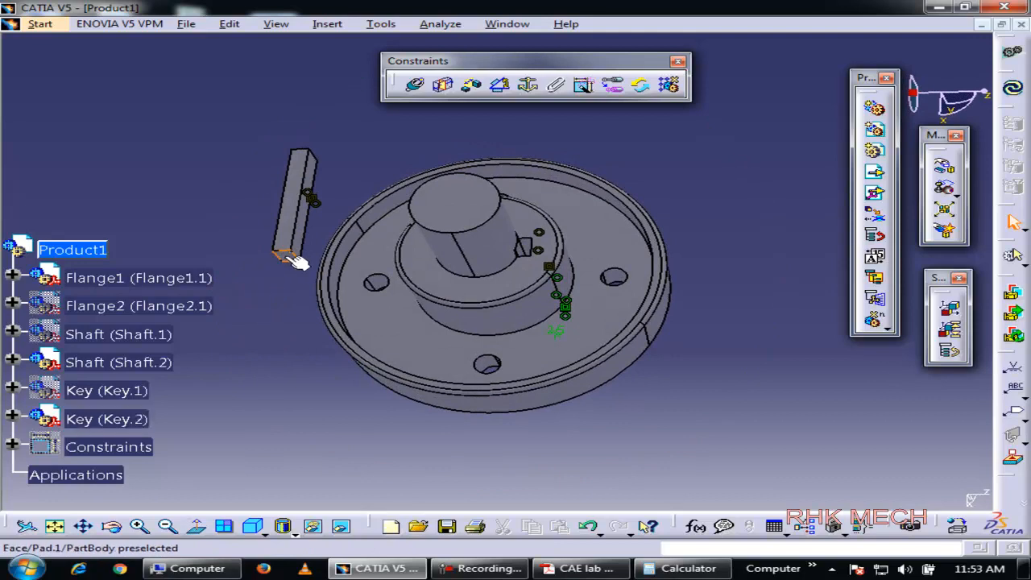
click(299, 259)
middle_drag(550, 285, 522, 175)
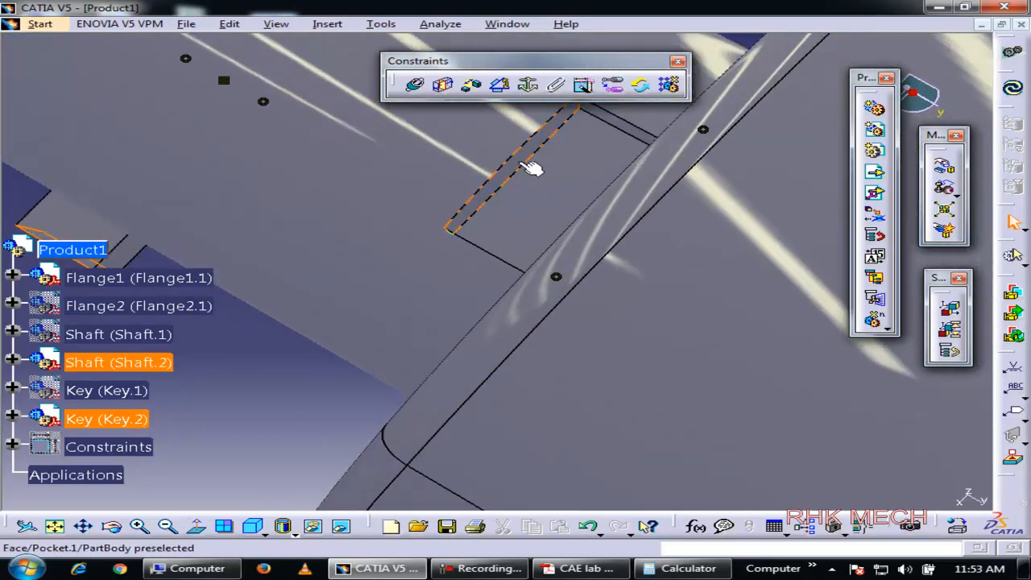
click(525, 165)
middle_drag(435, 232, 481, 211)
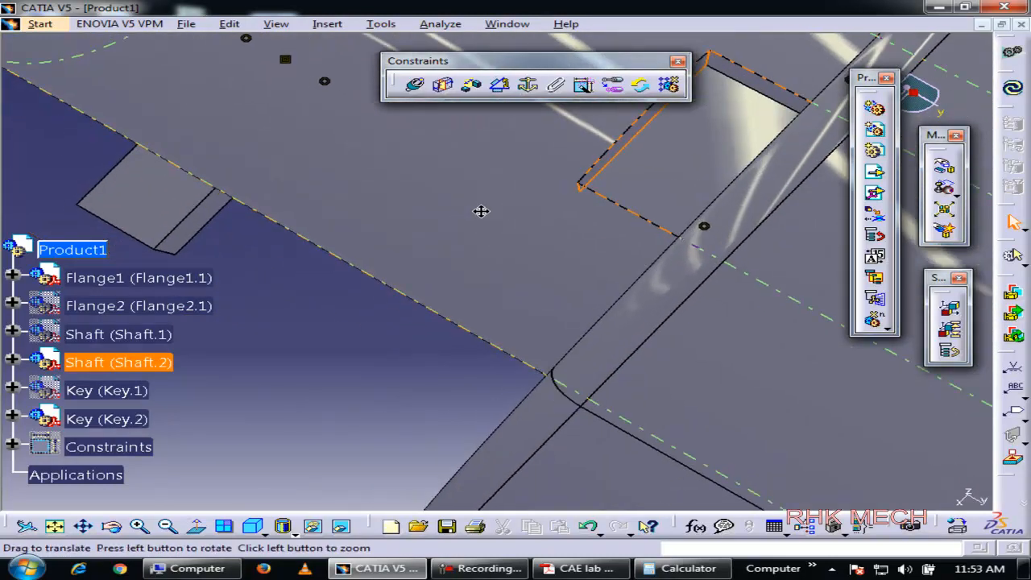
middle_drag(223, 231, 206, 216)
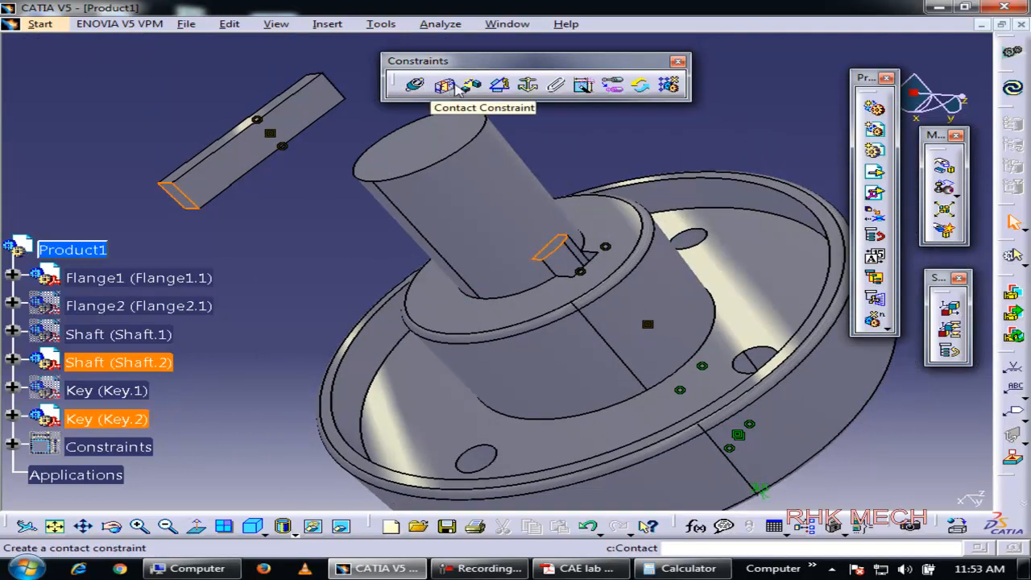
click(472, 85)
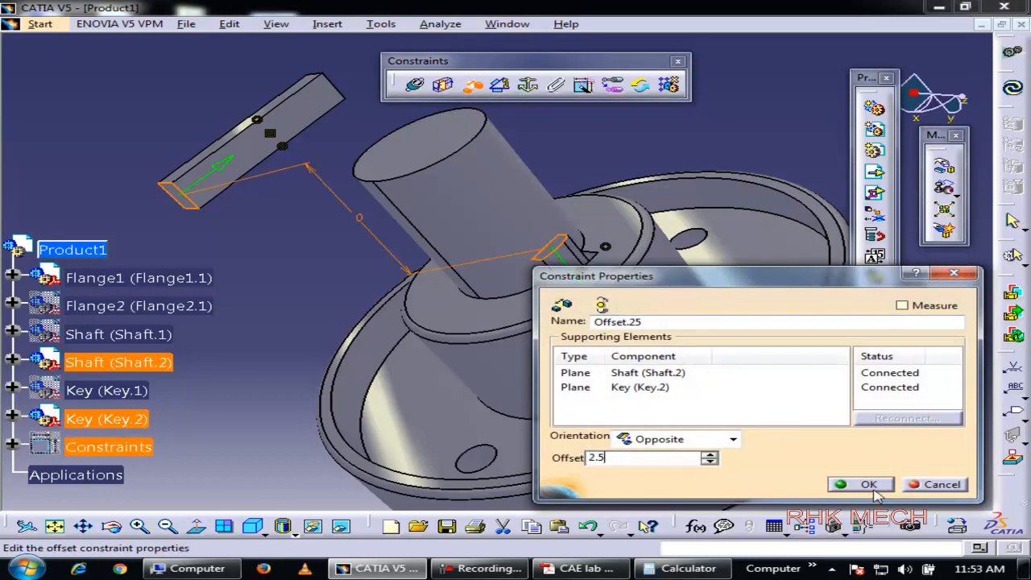
click(859, 485)
click(1013, 91)
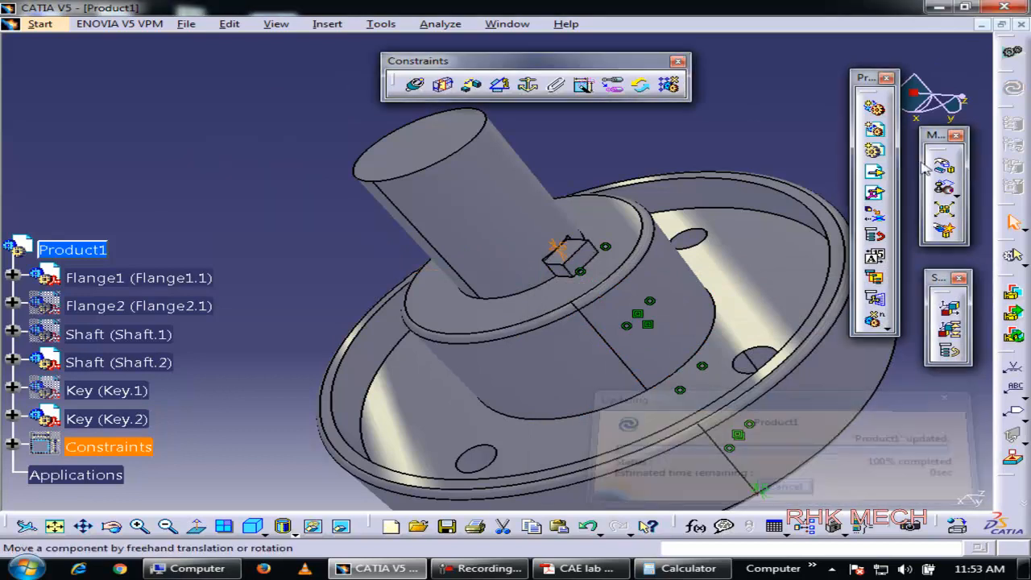
- Show Flange2 again and hide the second shaft (Shaft.2)
middle_drag(724, 310, 372, 146)
scroll(730, 352, up, 1)
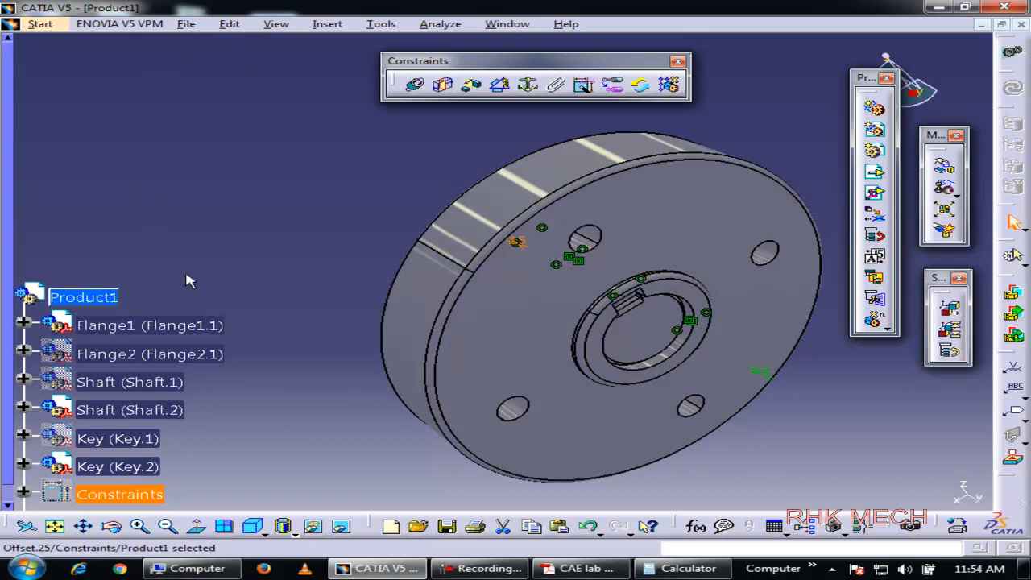
middle_drag(403, 330, 704, 338)
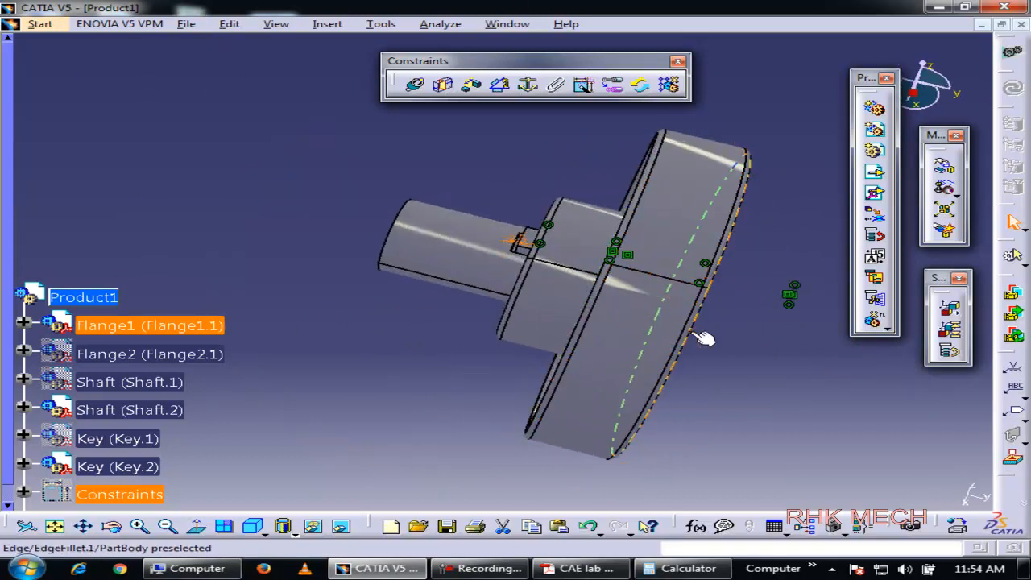
right_click(137, 354)
click(202, 97)
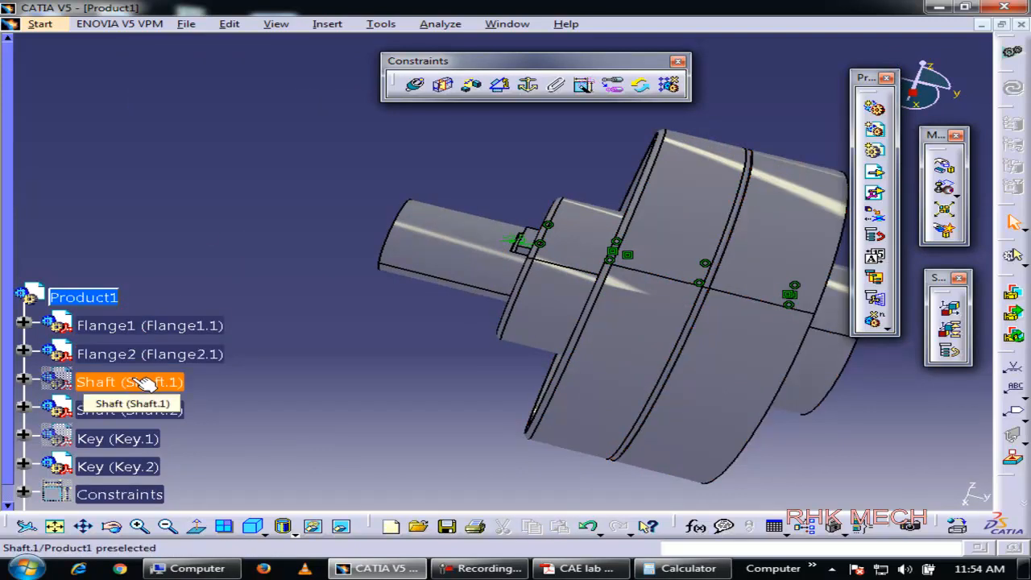
right_click(137, 411)
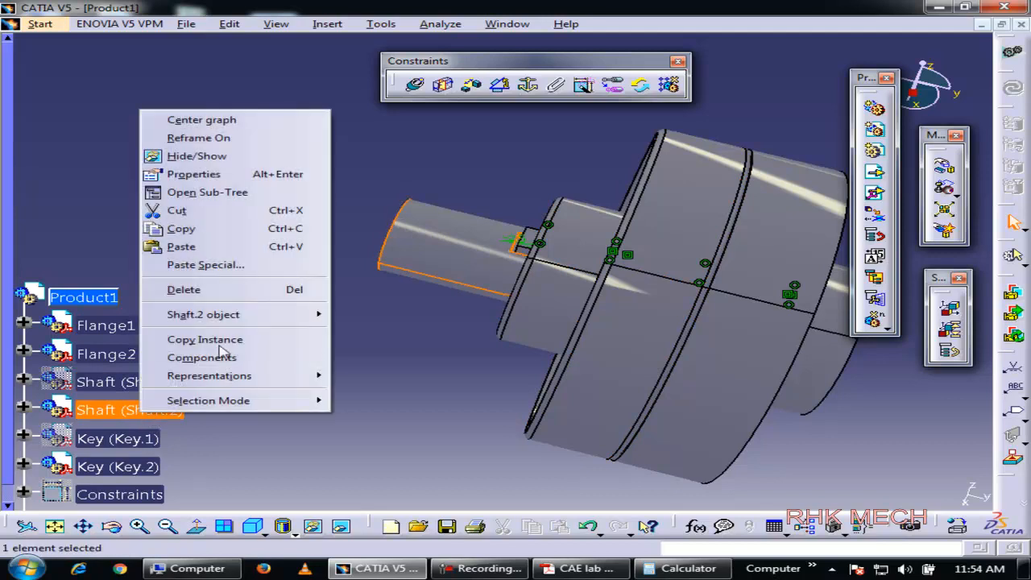
click(216, 160)
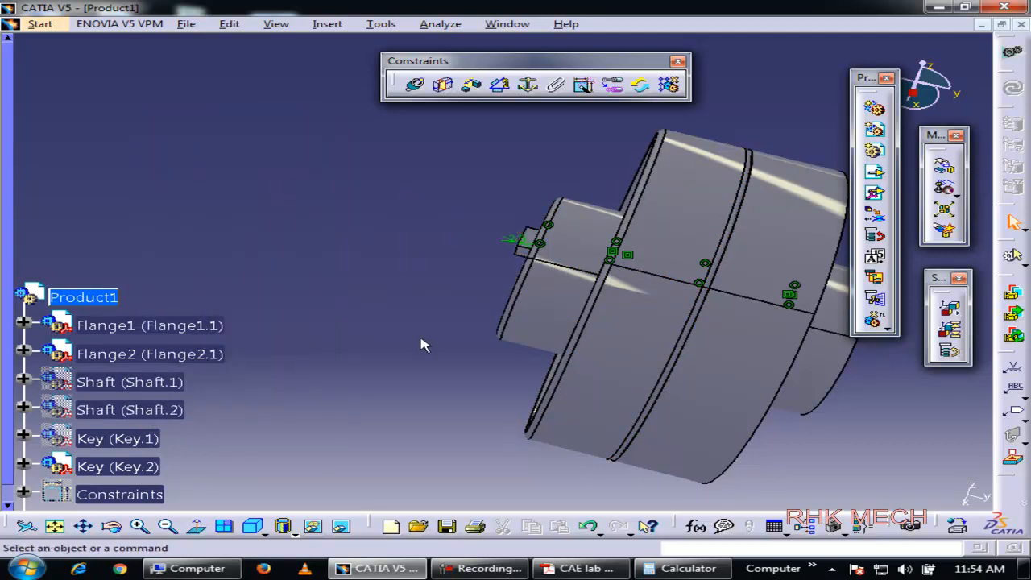
right_click(103, 443)
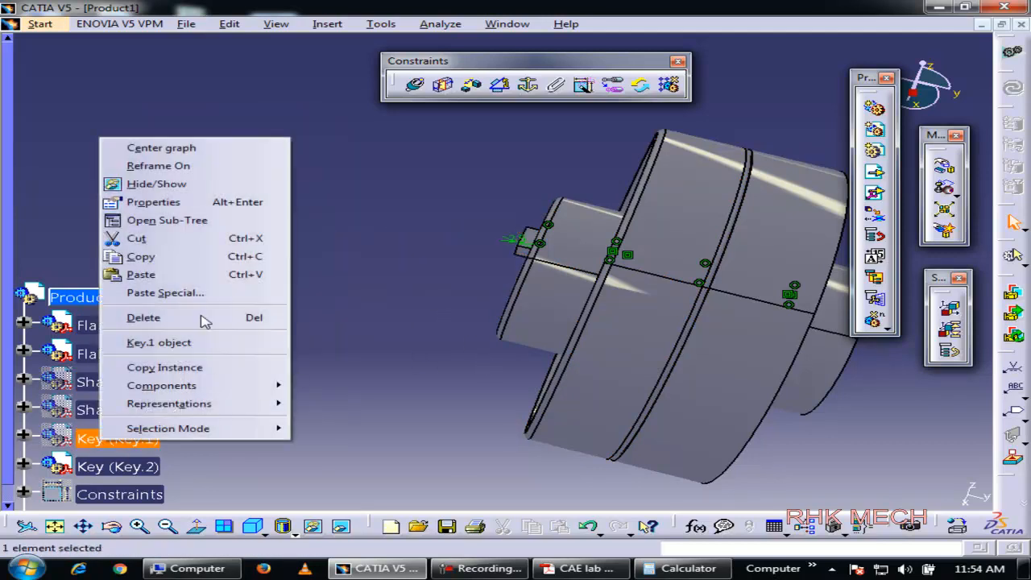
click(173, 182)
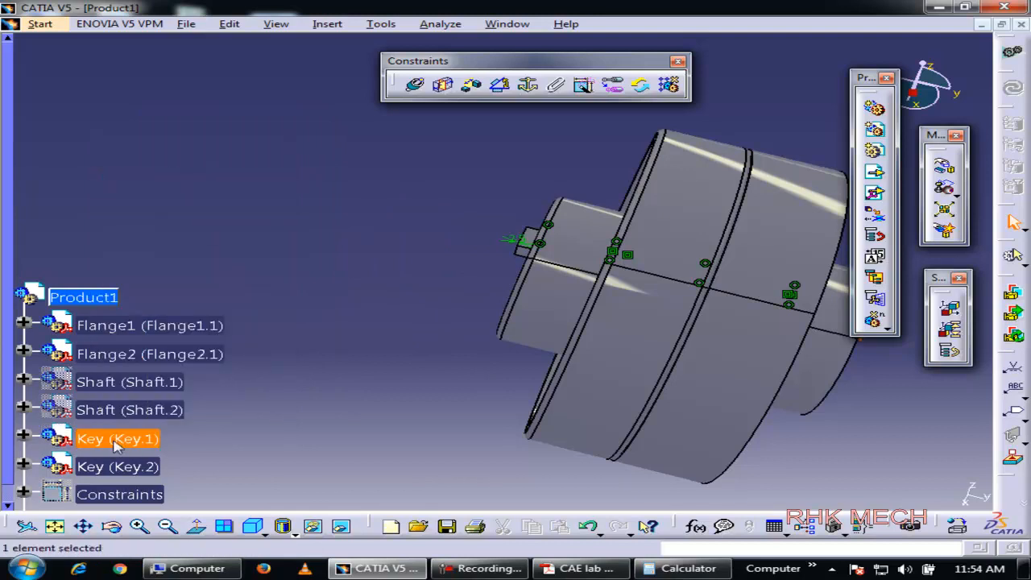
right_click(113, 439)
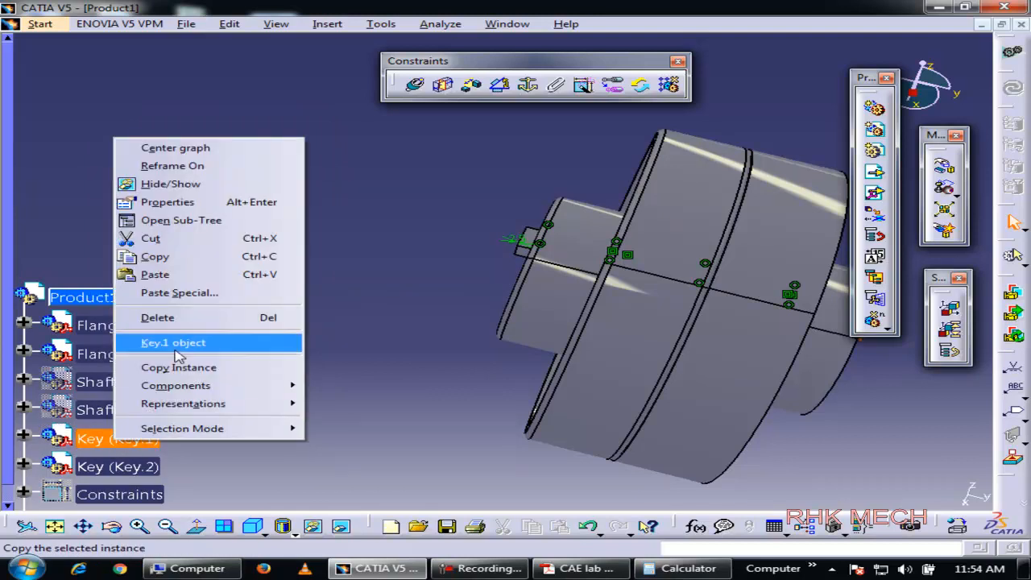
click(193, 185)
- Hide the second key (Key.2) so that only the two flanges are displayed
middle_drag(701, 396, 523, 362)
right_click(121, 440)
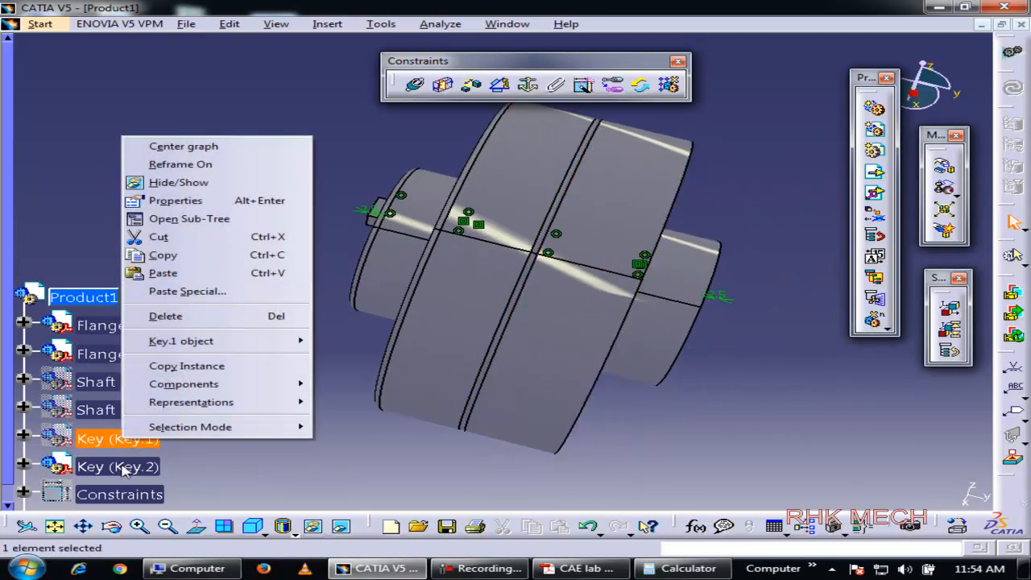
right_click(121, 466)
click(177, 208)
middle_drag(749, 387, 546, 433)
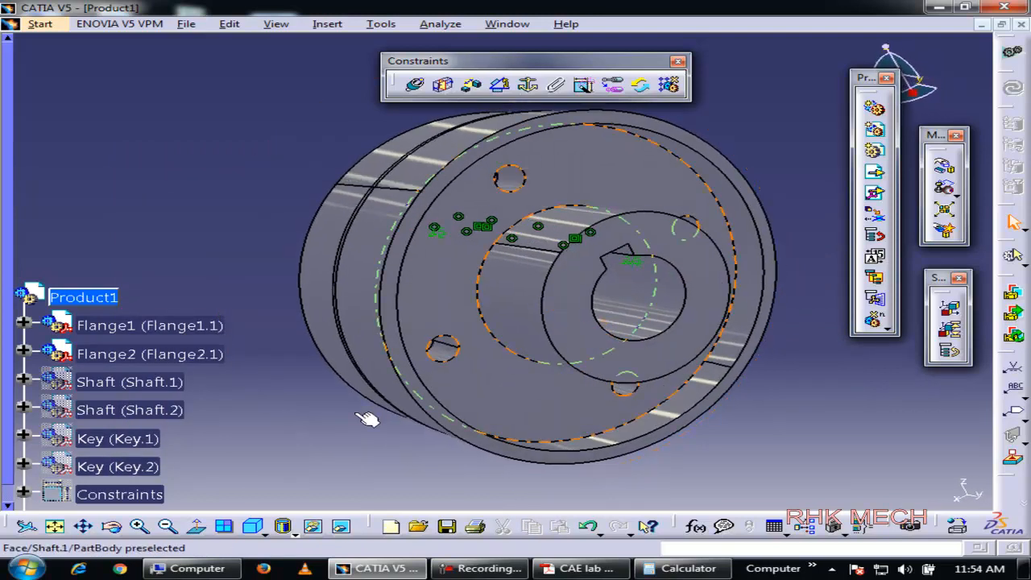
- Show the whole Constraints group of Product1 and hide it again to clear all constraint symbols from the model
right_click(109, 494)
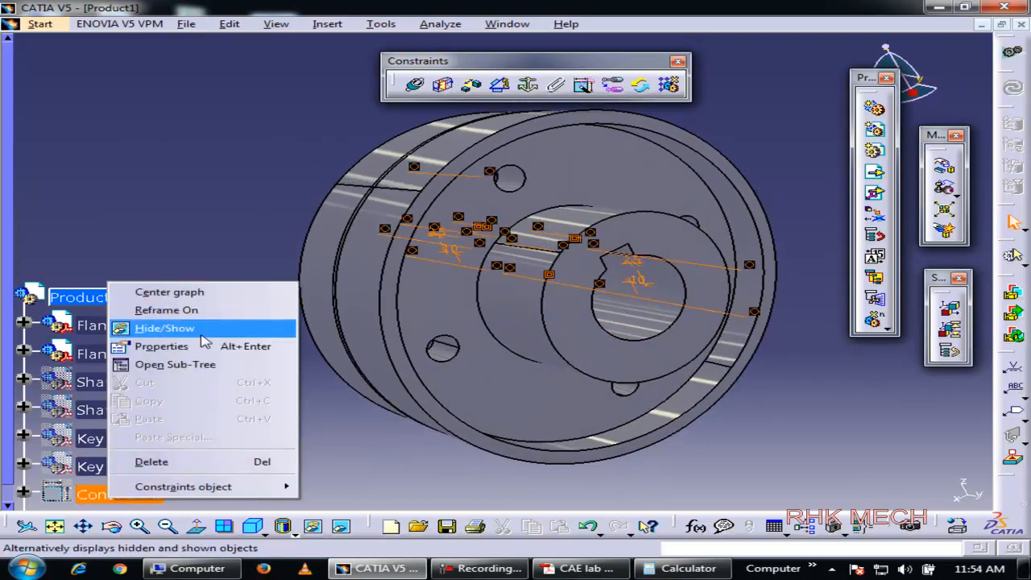
click(271, 329)
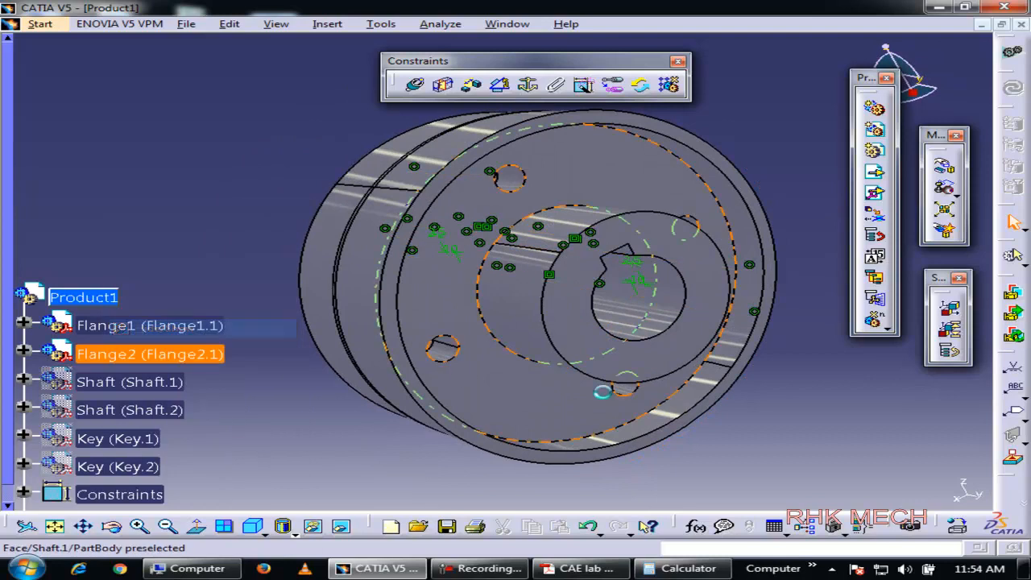
right_click(121, 493)
click(219, 327)
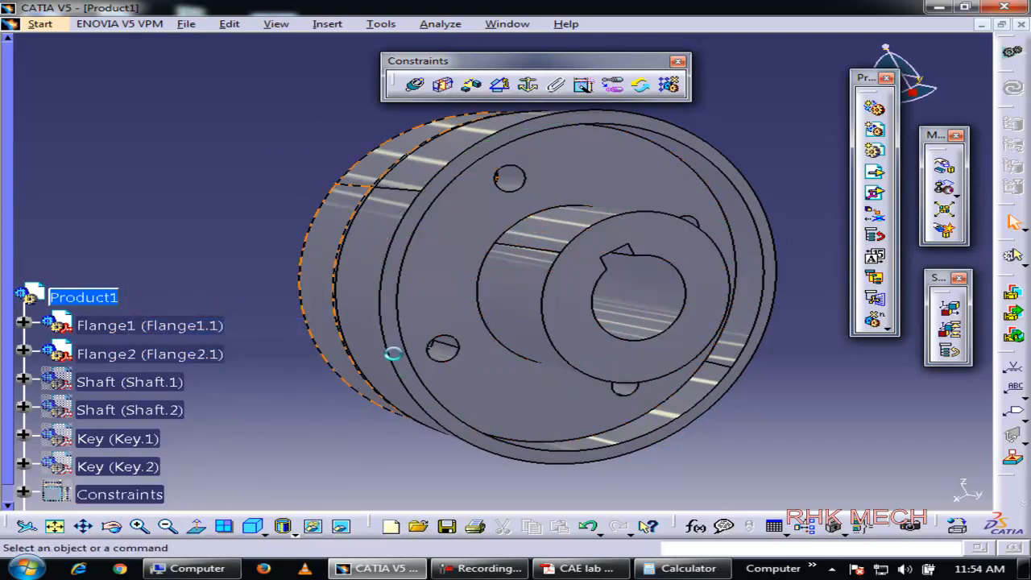
middle_drag(412, 298, 520, 299)
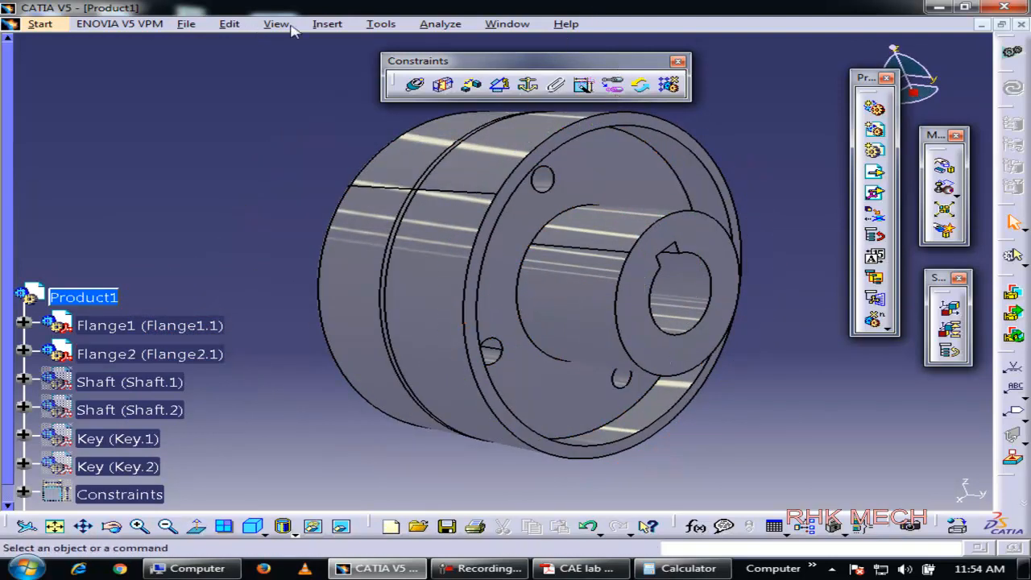
- Insert the Bolt part into Product1 as an existing component with positioning
click(333, 26)
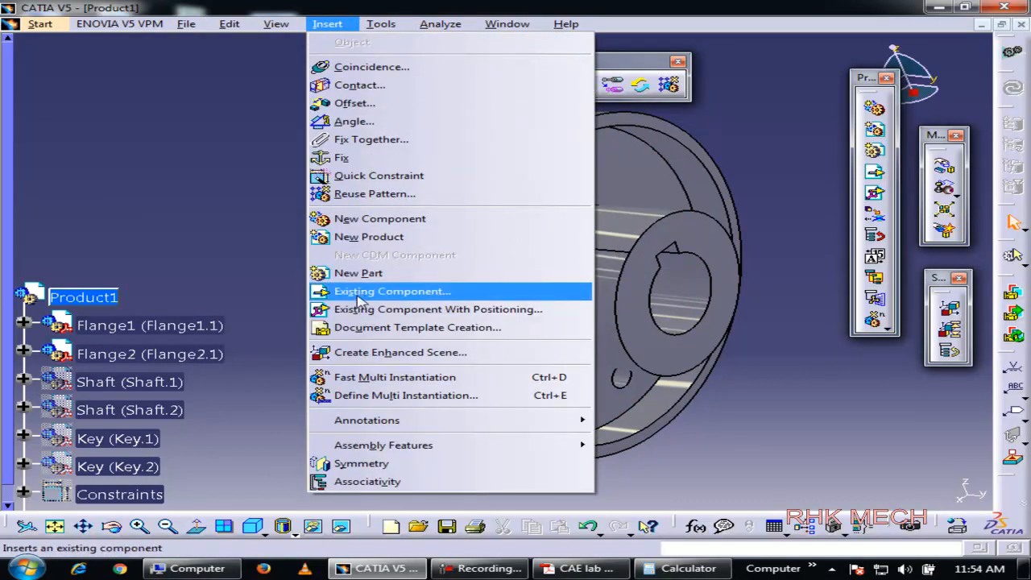
click(336, 309)
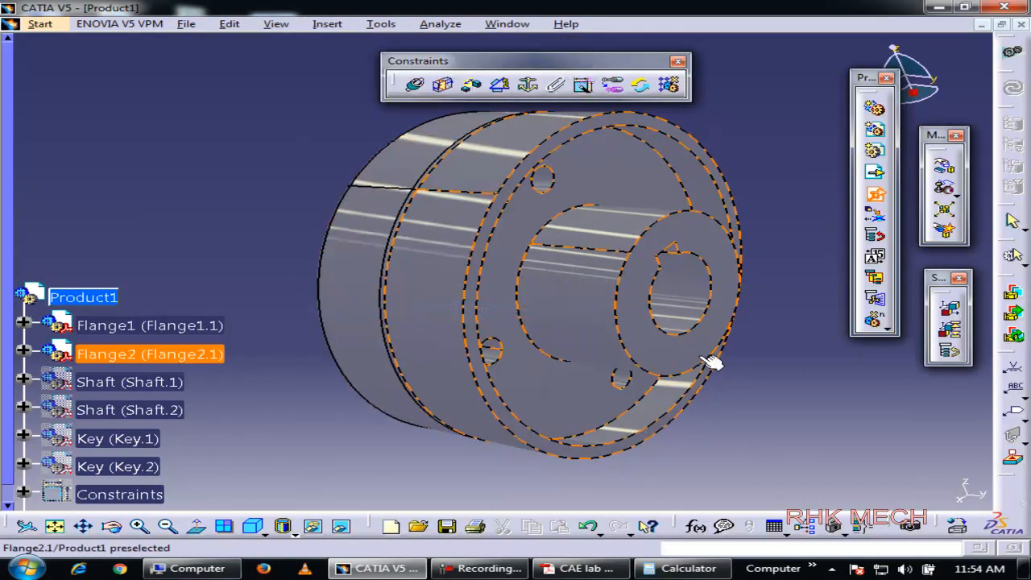
click(81, 297)
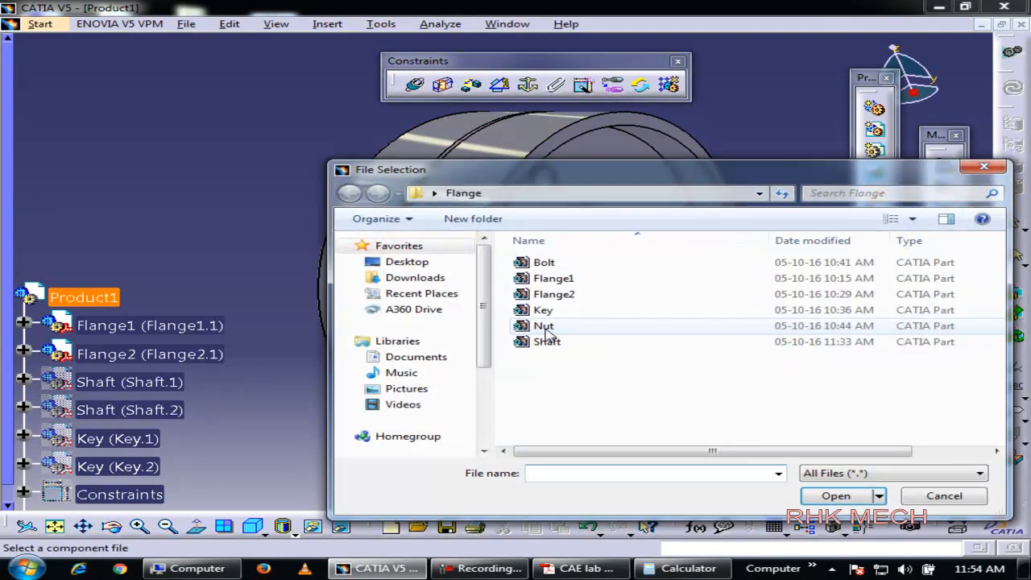
click(553, 265)
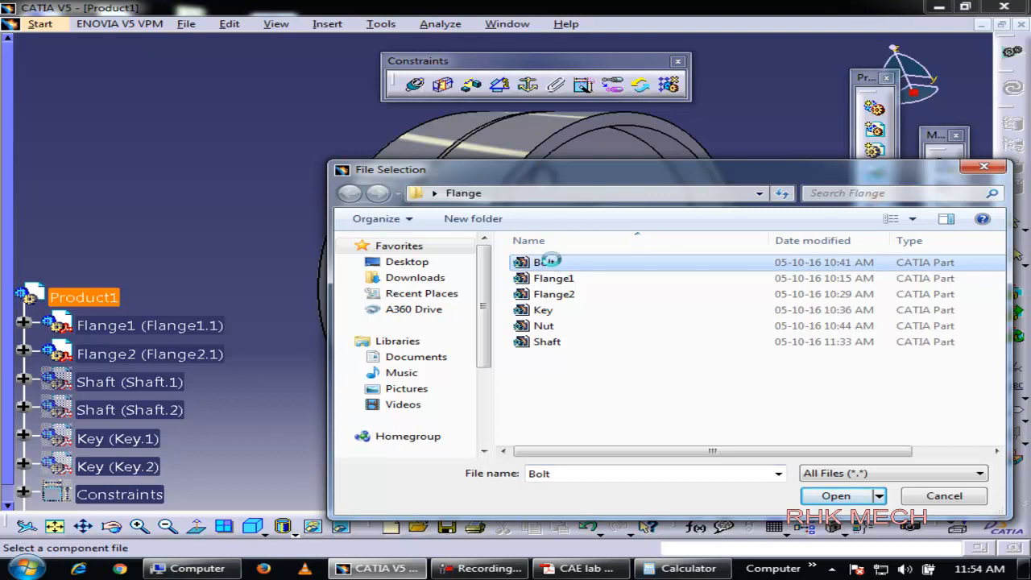
double_click(552, 263)
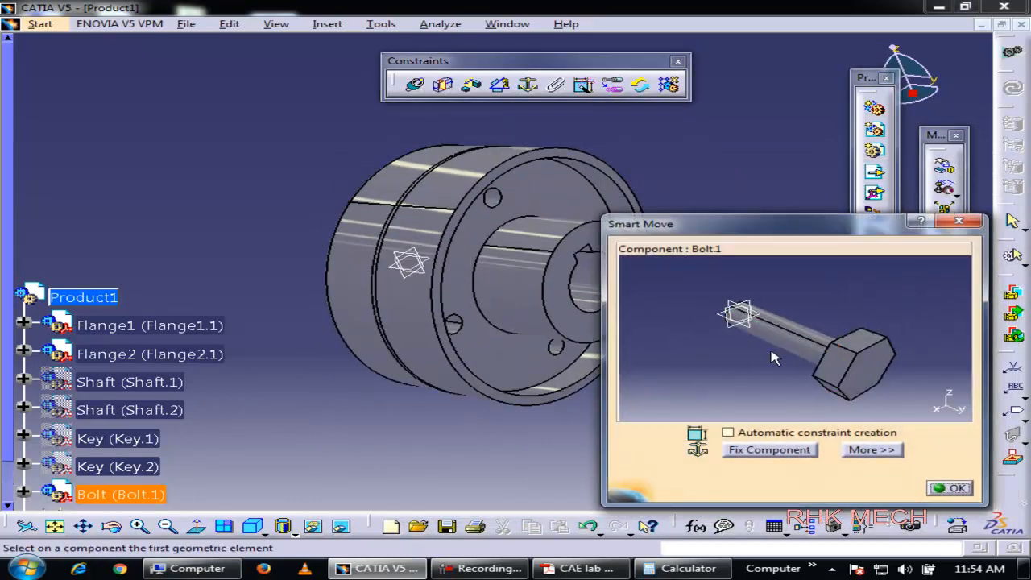
- Align the bolt's axis with the axis of Flange2's upper bolt hole using Smart Move
middle_drag(365, 275, 355, 268)
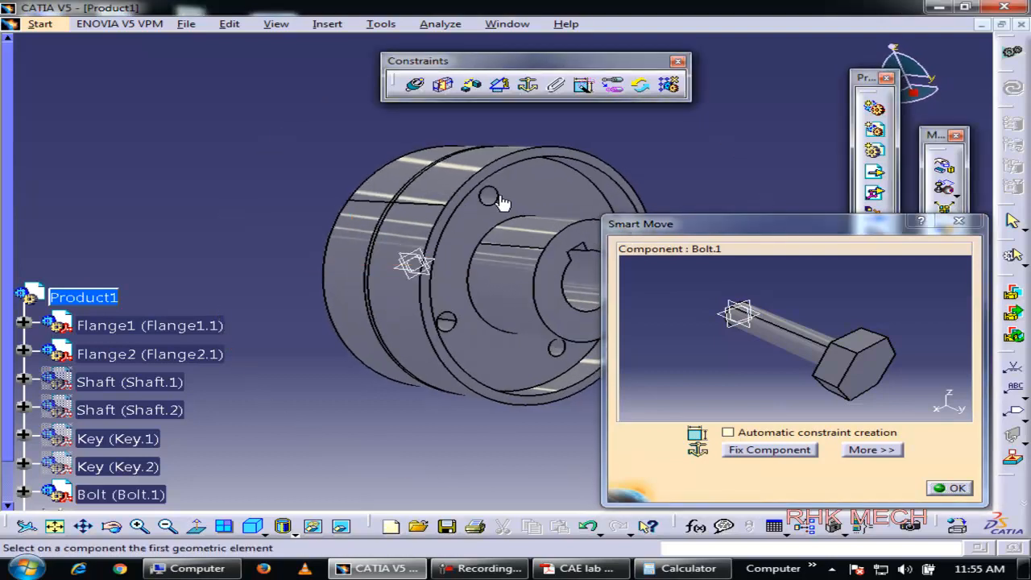
click(795, 344)
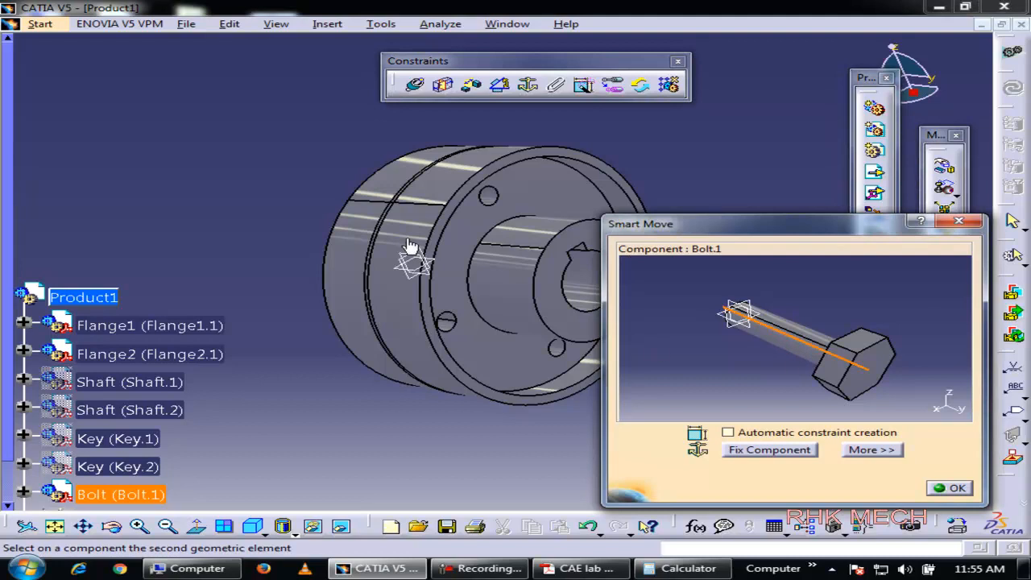
click(498, 202)
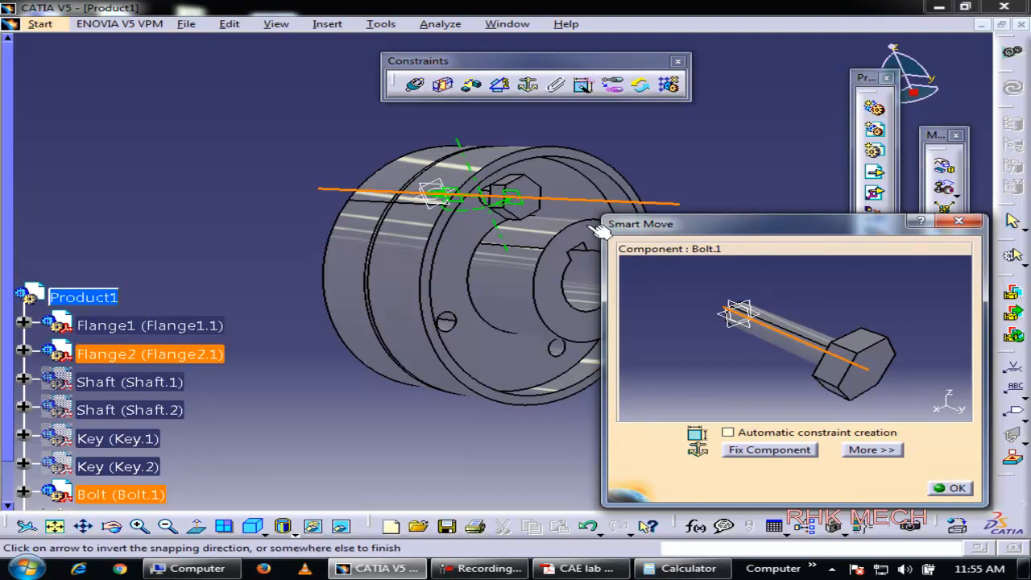
middle_drag(476, 243, 584, 227)
- Seat the underside of the bolt head against Flange2's recessed outer face and finish the Smart Move
middle_drag(798, 364, 884, 351)
click(859, 345)
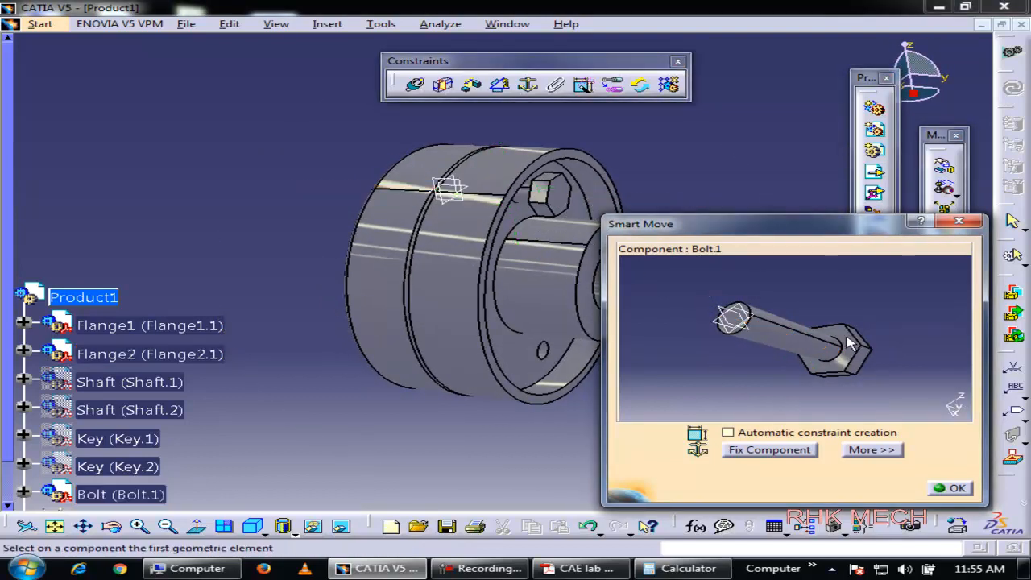
middle_drag(558, 227, 487, 233)
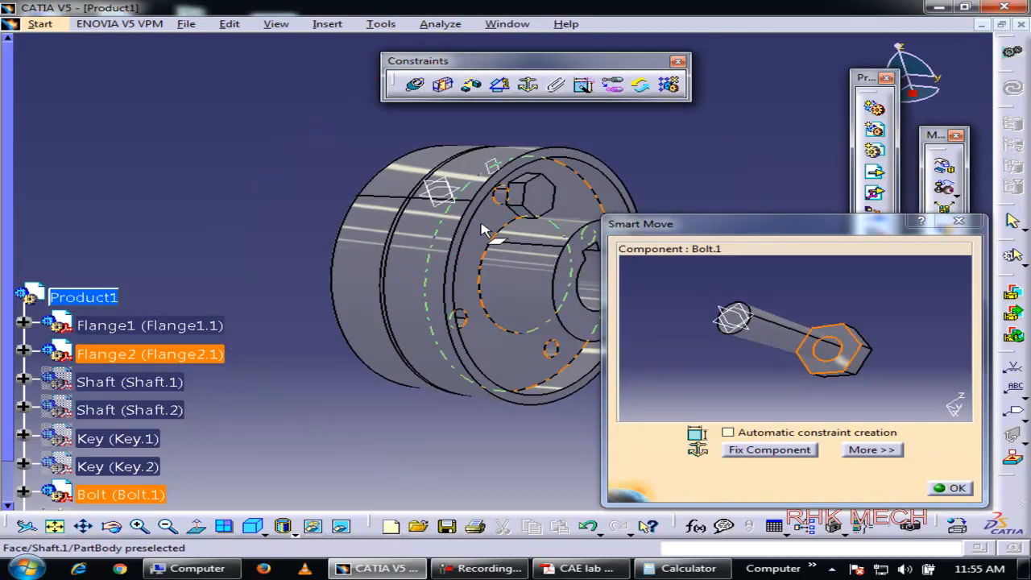
click(486, 226)
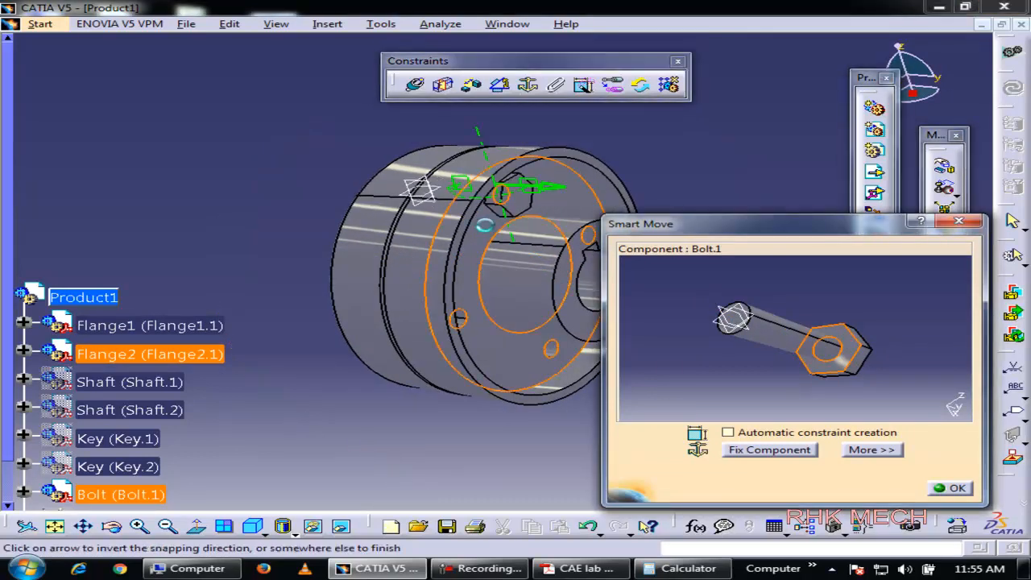
click(957, 493)
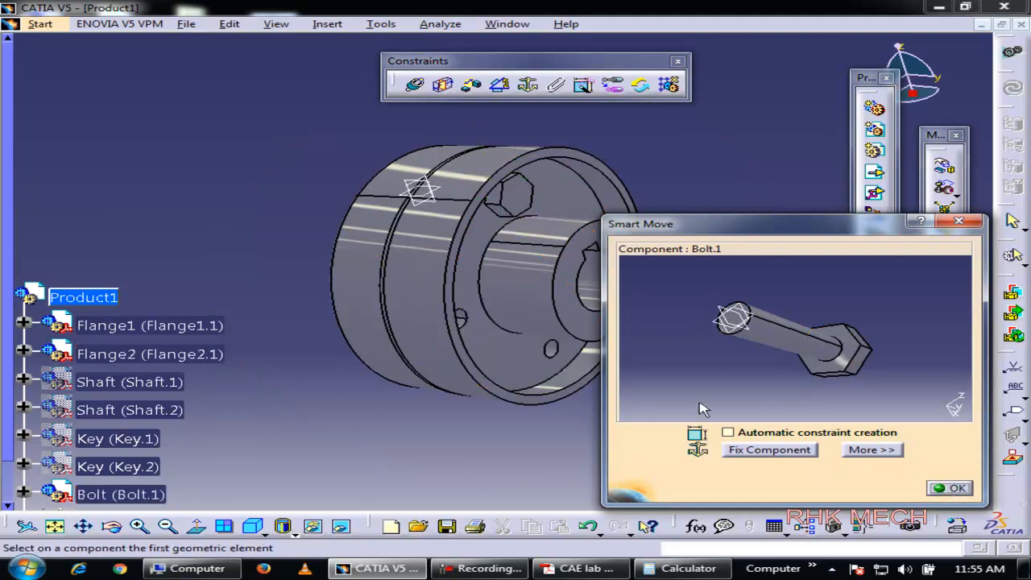
click(950, 489)
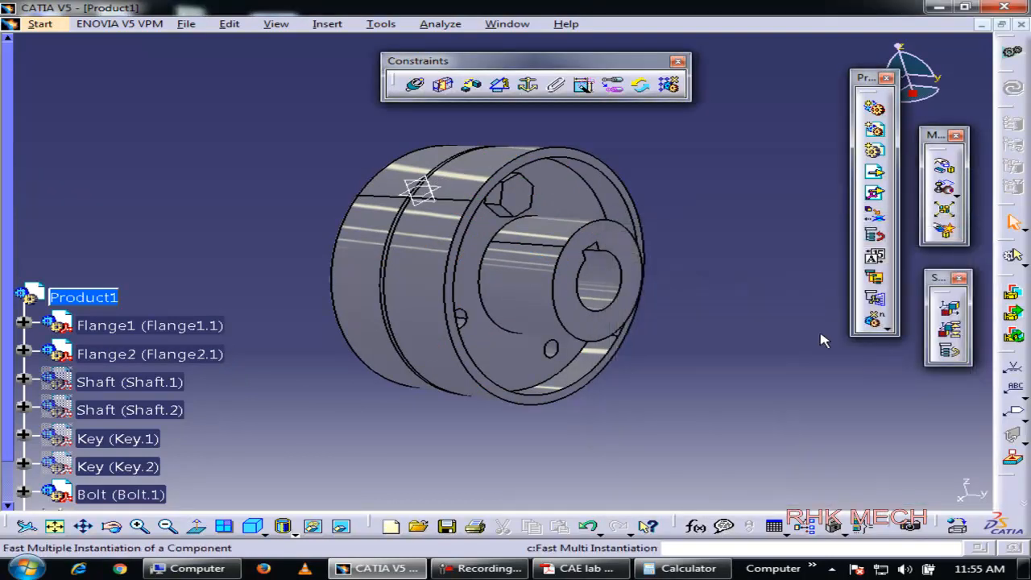
- Hide the first bolt's reference planes visible at the shank end in Flange1's upper bolt hole
middle_drag(660, 294, 621, 322)
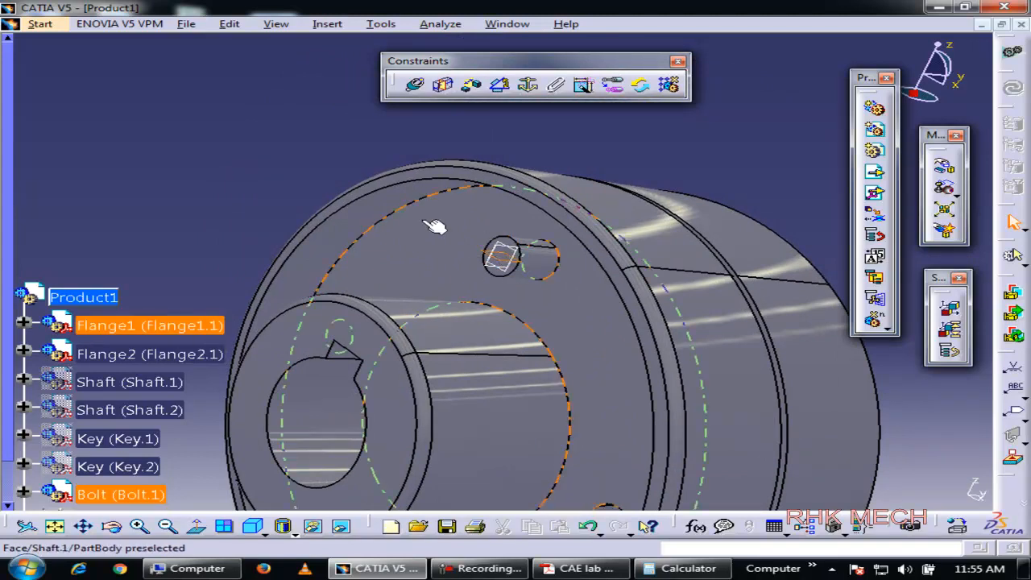
middle_drag(512, 337, 713, 373)
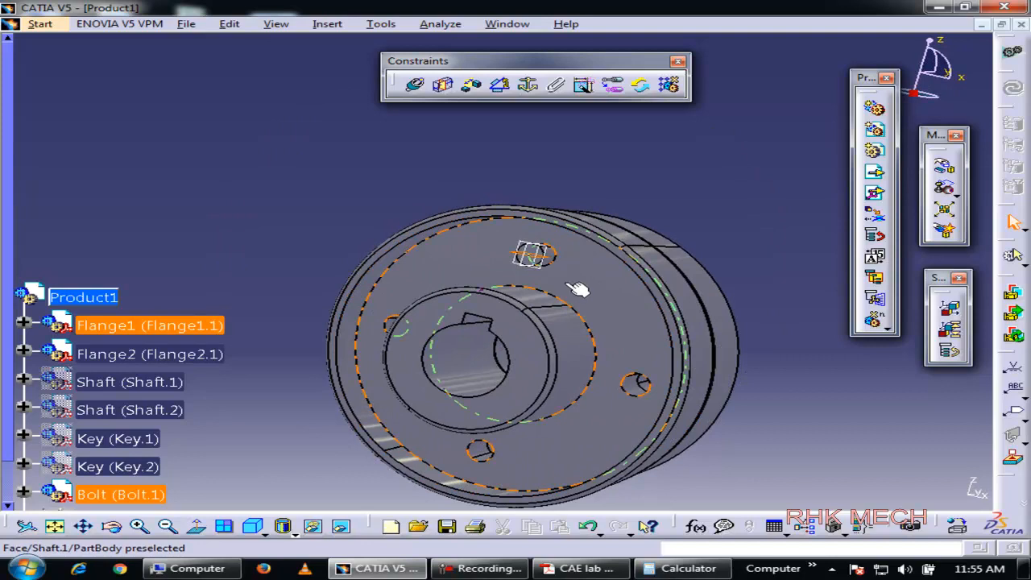
right_click(528, 255)
click(596, 302)
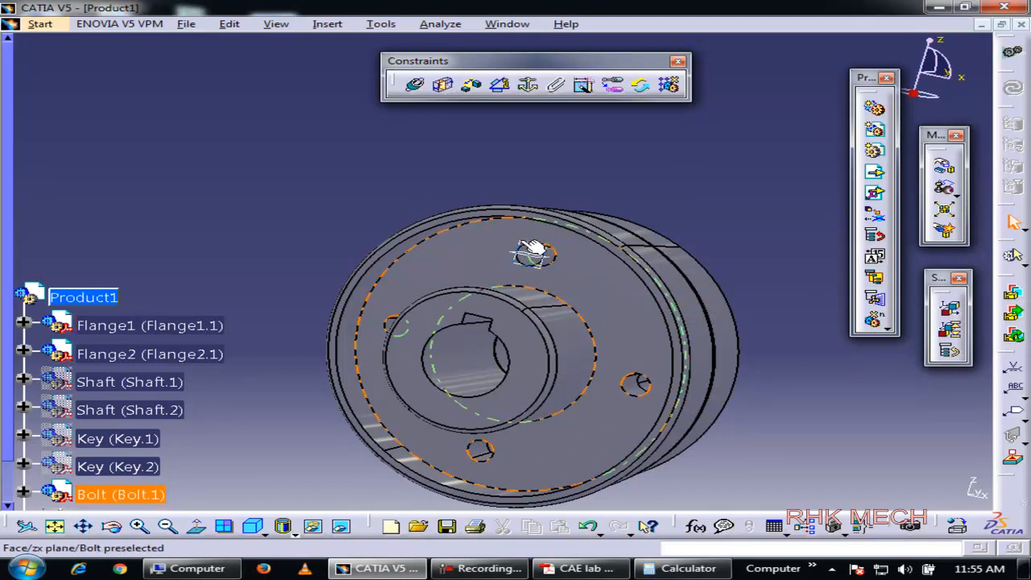
middle_drag(522, 240, 533, 103)
right_click(586, 227)
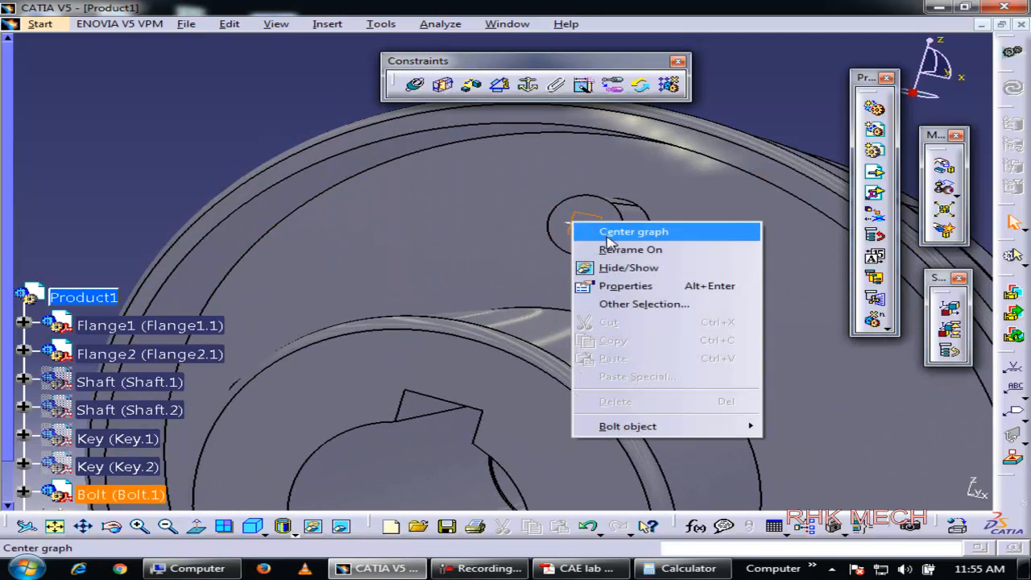
click(584, 268)
right_click(589, 226)
click(614, 272)
- Insert the Nut part into Product1 as an existing component with positioning
middle_drag(672, 265, 548, 279)
click(328, 24)
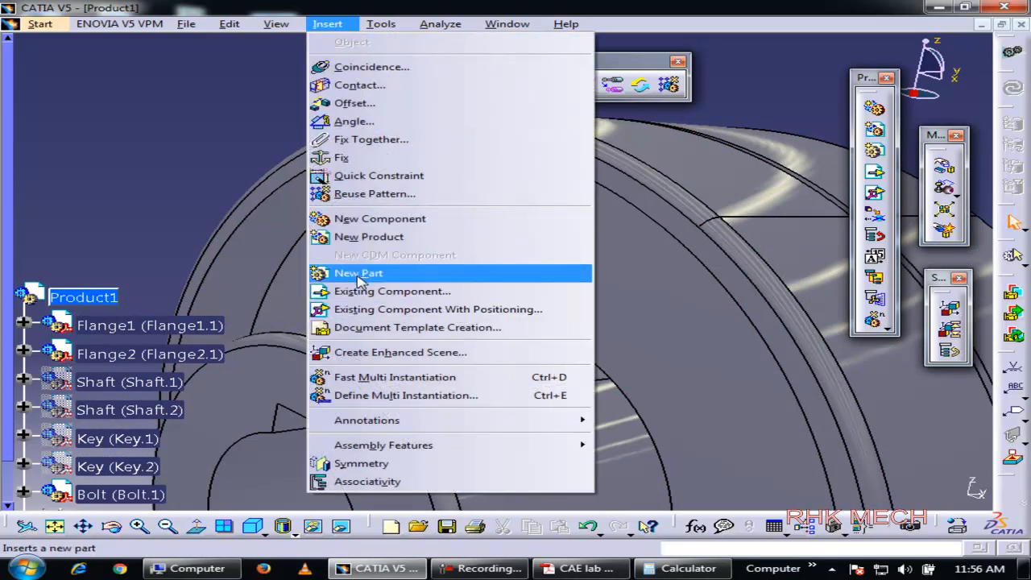
click(366, 311)
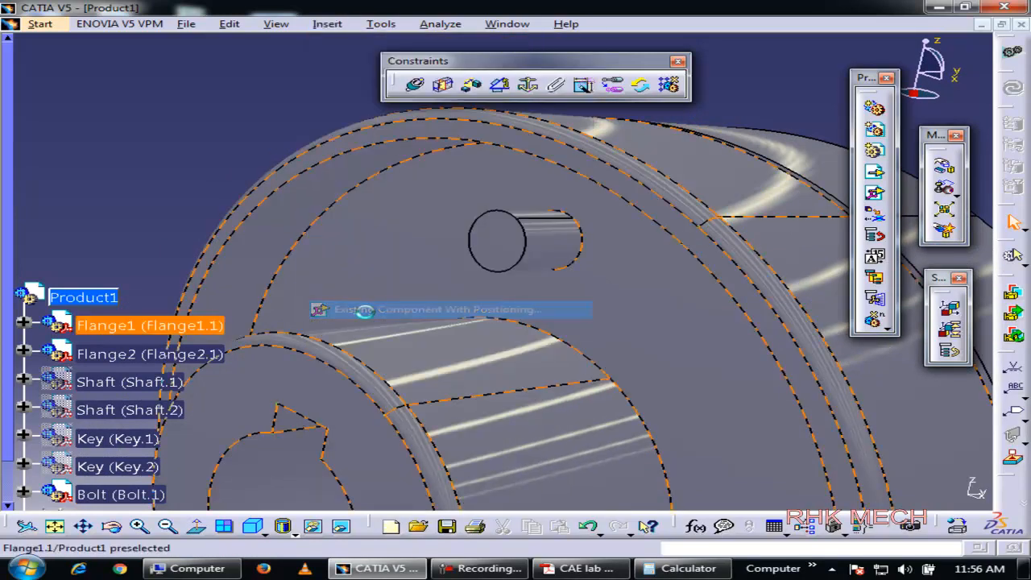
click(80, 298)
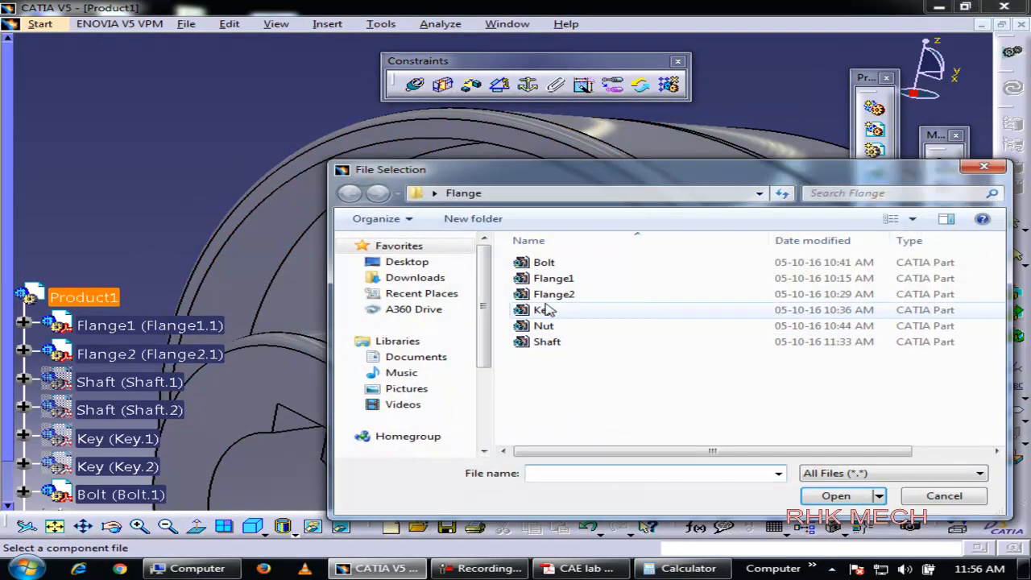
double_click(551, 329)
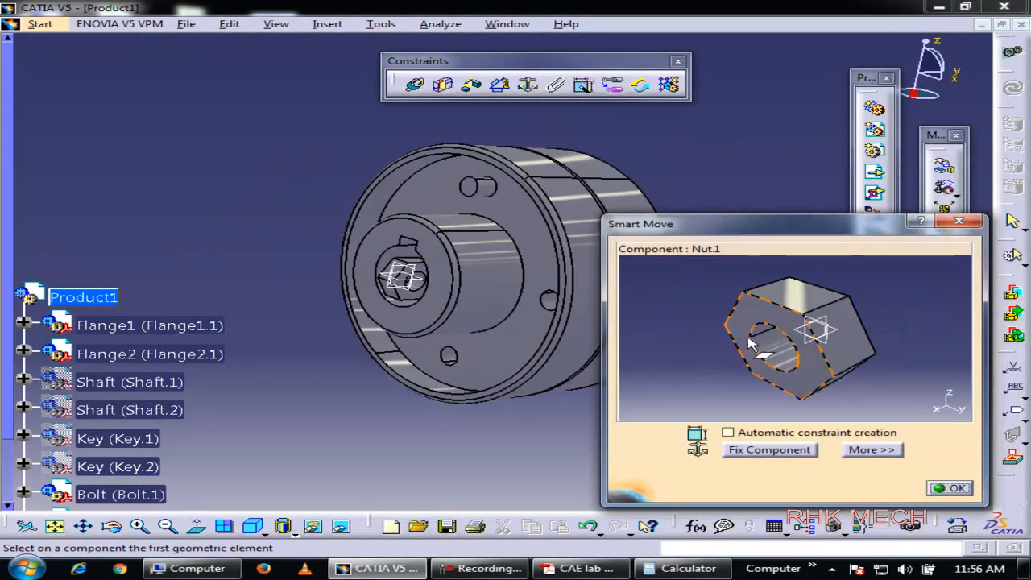
- Align the nut's axis with the first bolt's axis on the Flange1 side using Smart Move
middle_drag(485, 253, 165, 254)
middle_drag(431, 221, 823, 211)
middle_drag(457, 194, 492, 274)
click(778, 352)
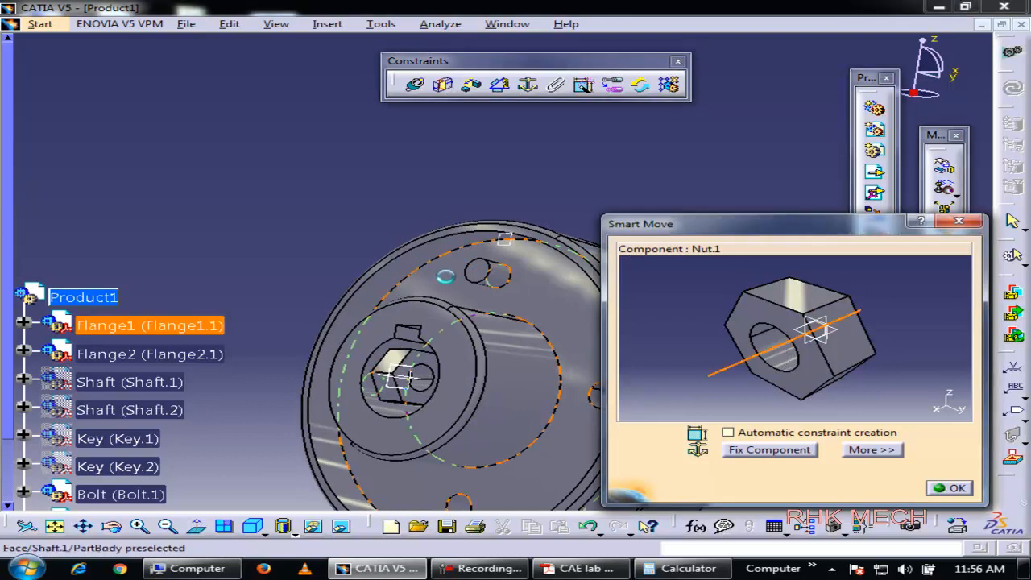
click(495, 282)
middle_drag(532, 287, 531, 211)
middle_drag(512, 265, 364, 219)
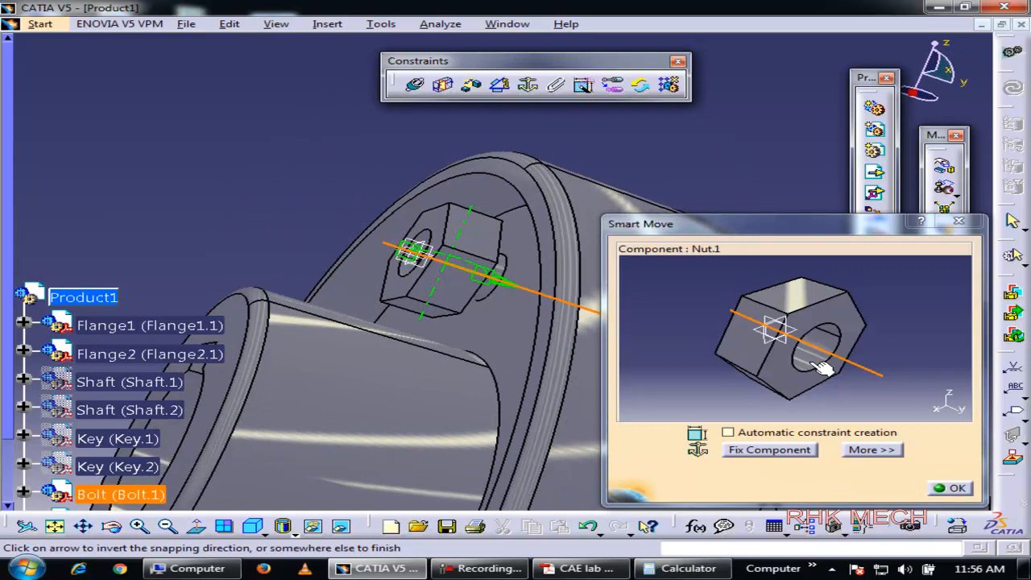
- Seat the nut's inner flat face against Flange1's recessed face and finish the Smart Move
click(847, 313)
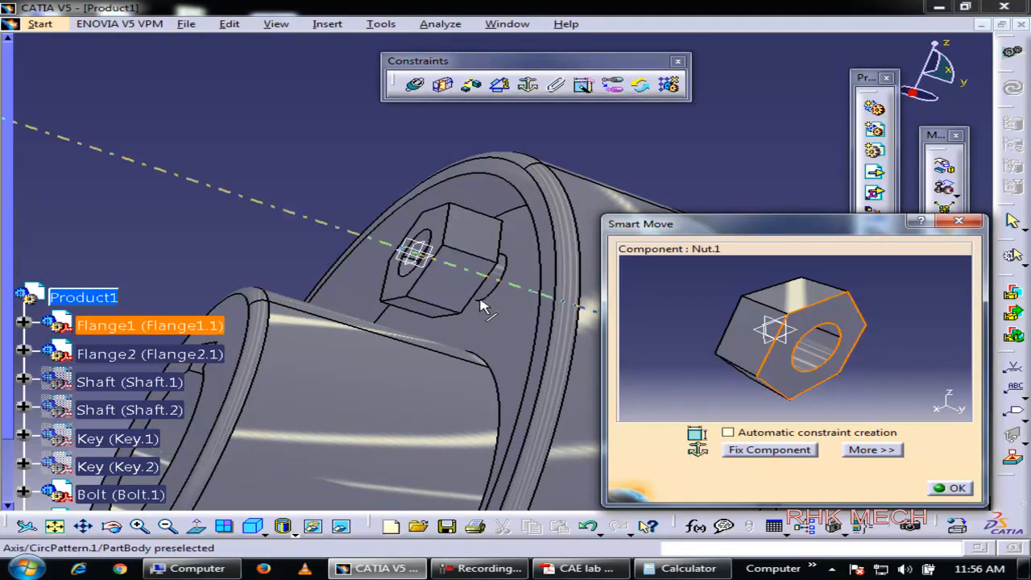
click(506, 320)
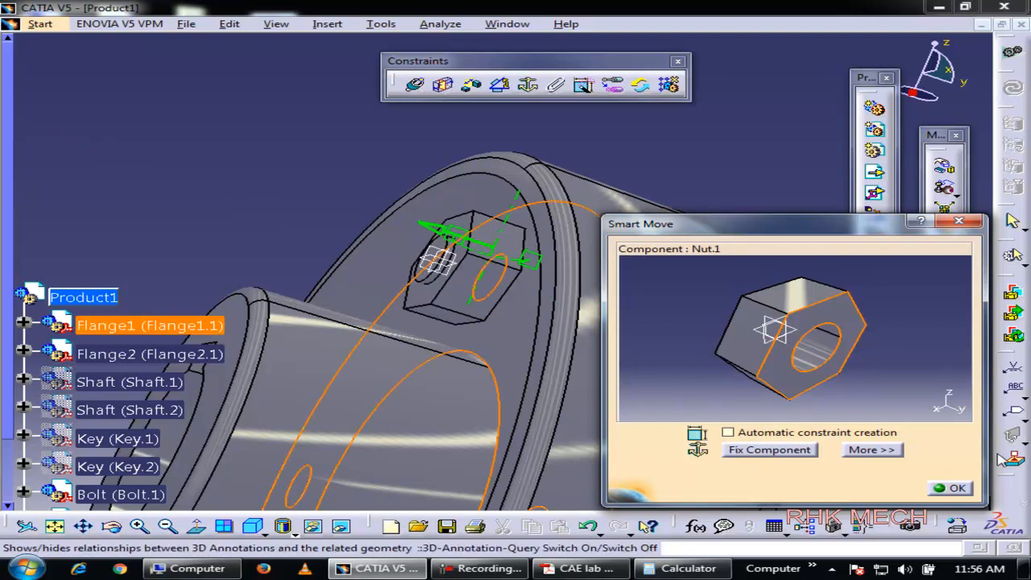
click(944, 490)
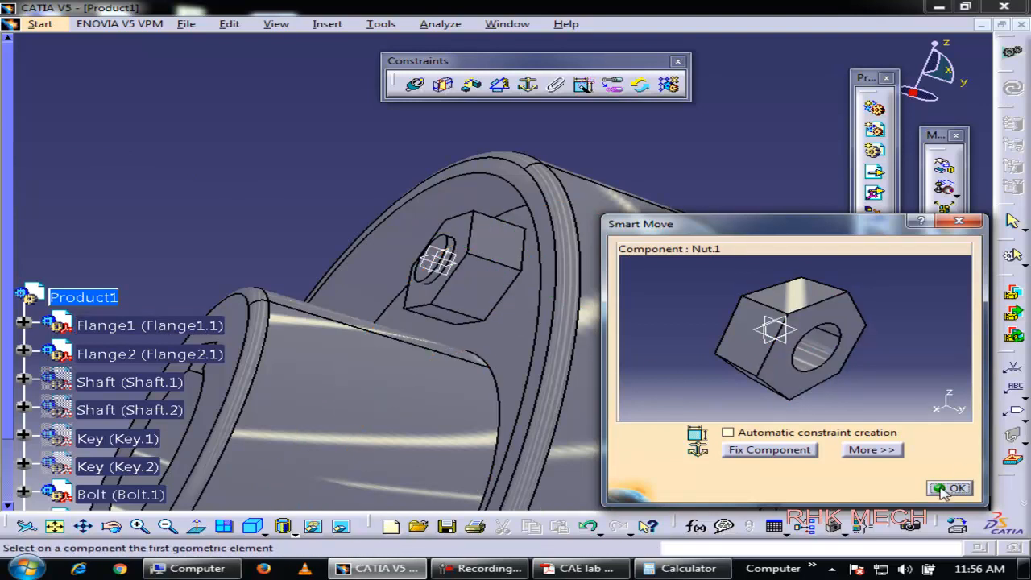
click(944, 491)
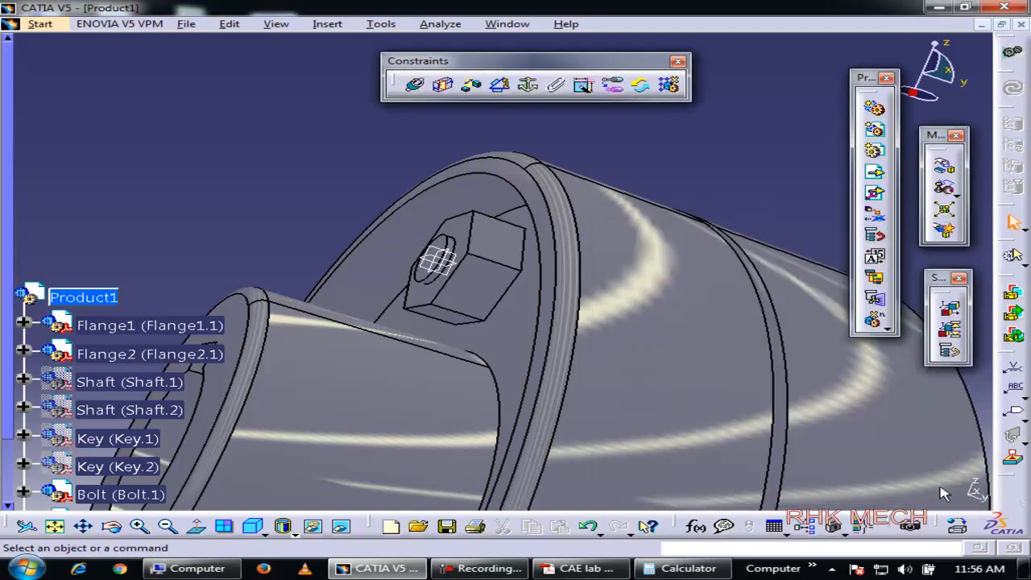
- Hide the xy, yz and zx planes of the nut (Nut.1)
middle_drag(437, 290, 437, 322)
scroll(121, 357, down, 2)
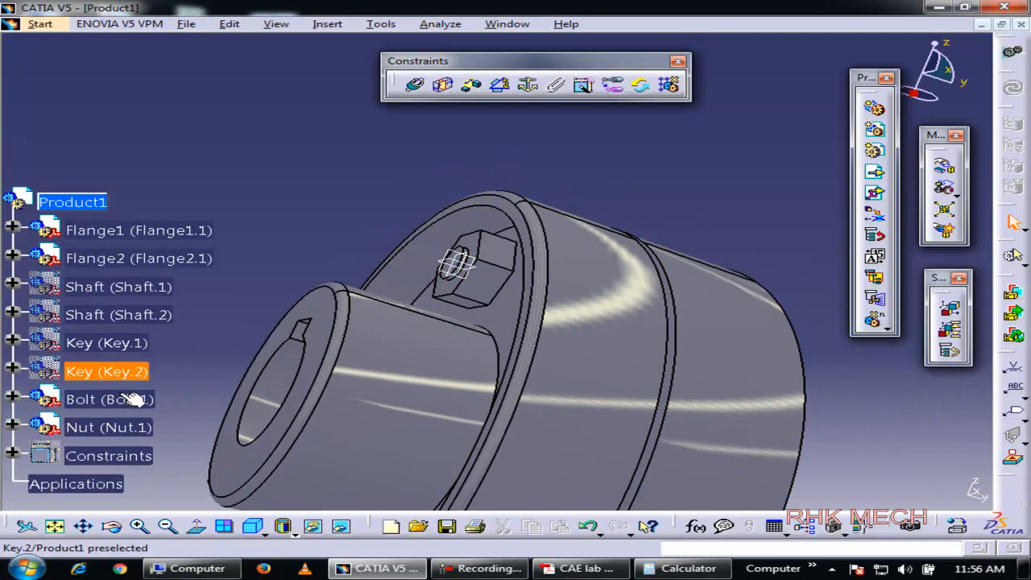
click(23, 426)
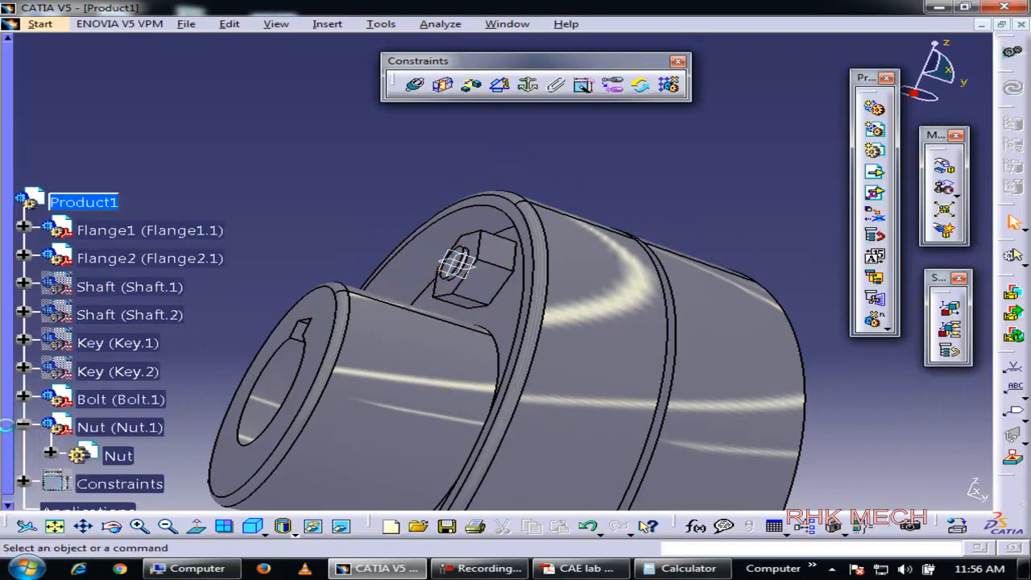
click(50, 455)
right_click(176, 395)
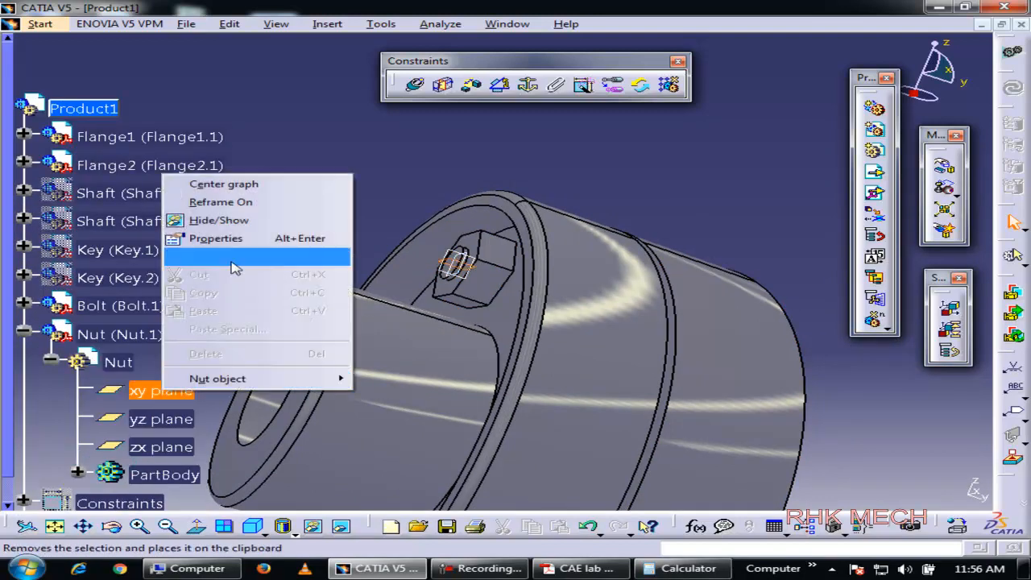
click(249, 221)
right_click(155, 422)
click(222, 256)
right_click(161, 447)
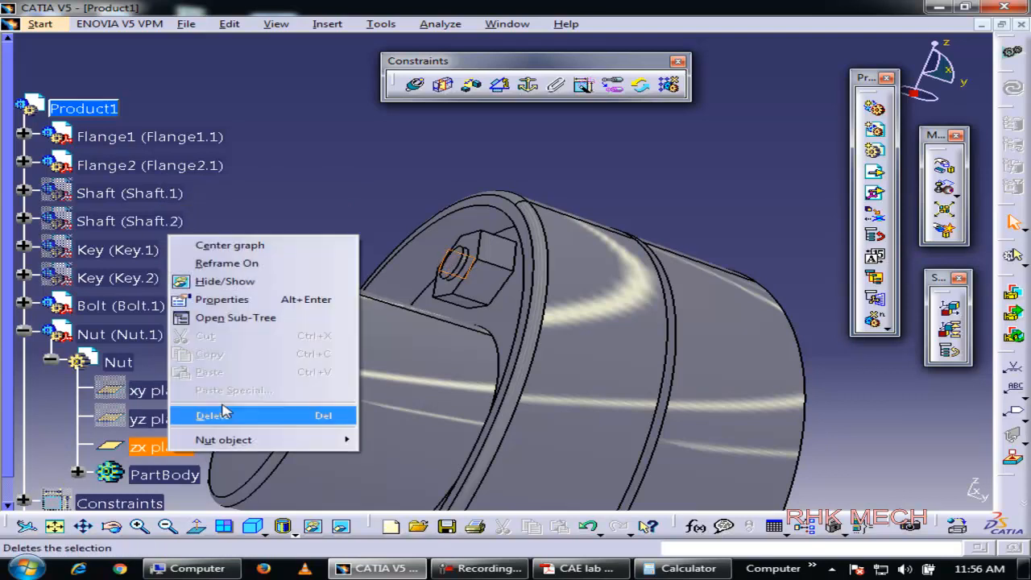
click(229, 280)
- Insert a second Bolt into Product1 as an existing component with positioning and dismiss the incident report
middle_drag(579, 313, 577, 405)
middle_drag(474, 358, 808, 373)
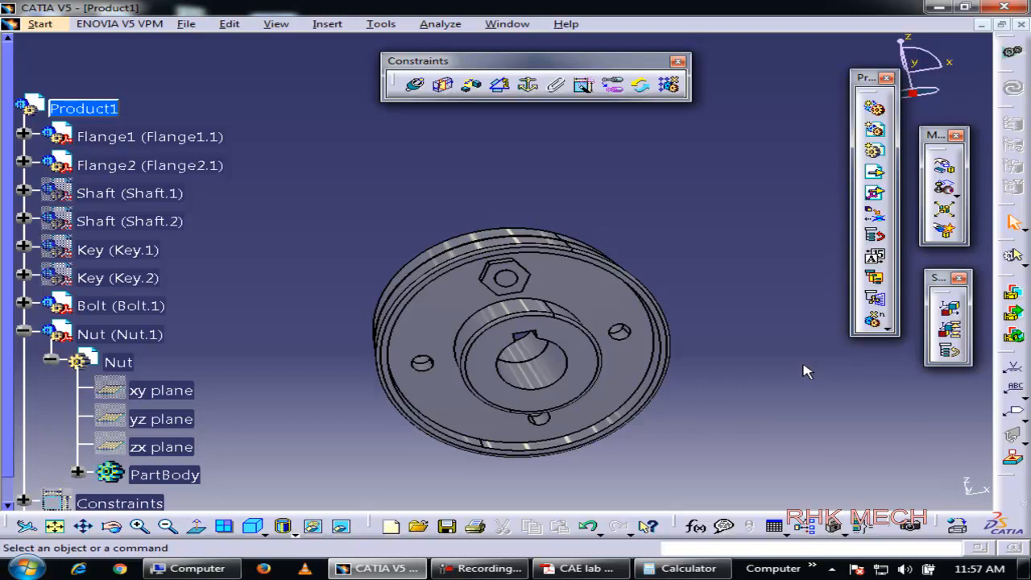
middle_drag(762, 379, 640, 310)
middle_drag(620, 360, 613, 311)
middle_drag(752, 405, 403, 173)
middle_drag(548, 287, 351, 260)
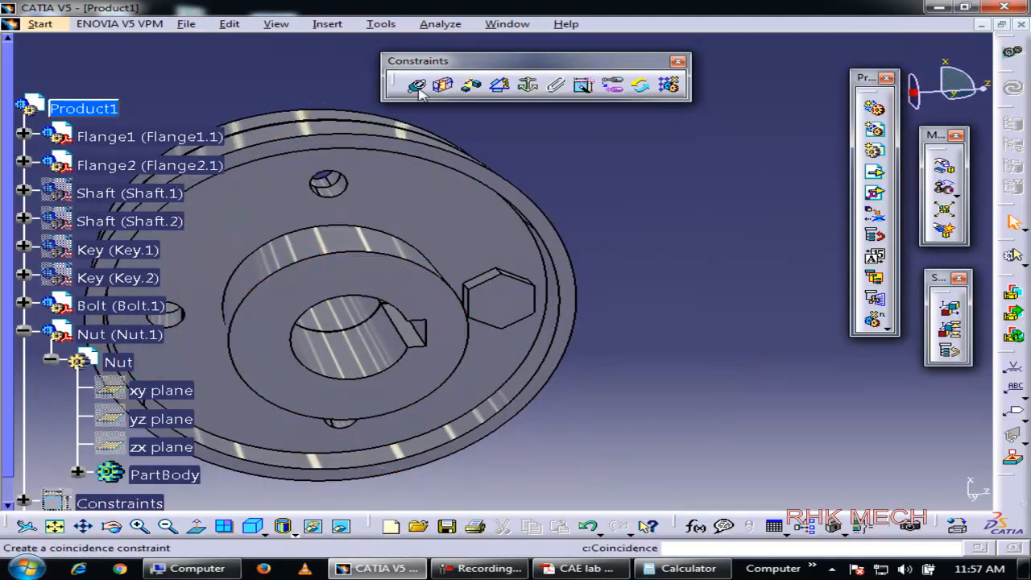
click(327, 23)
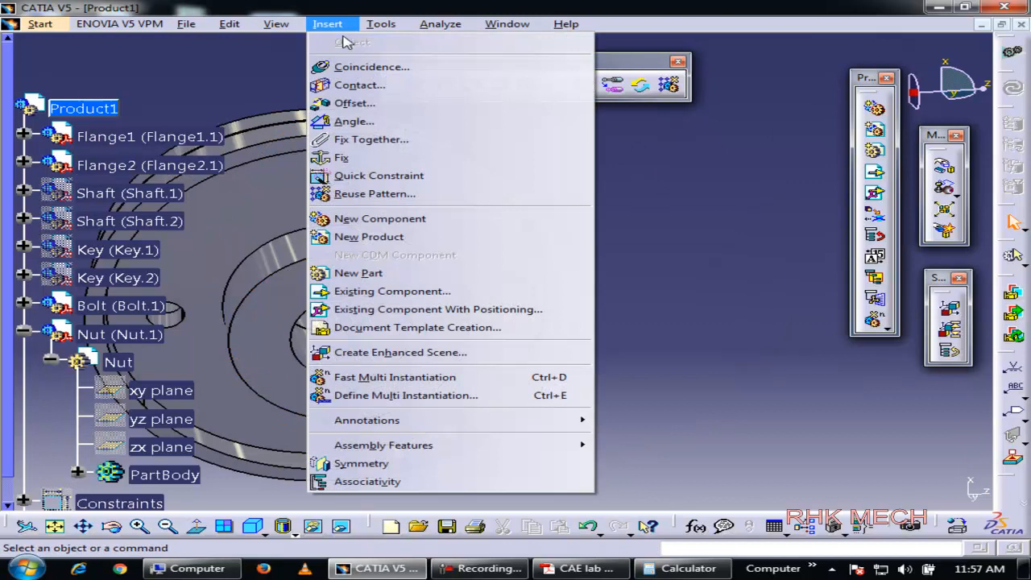
click(395, 314)
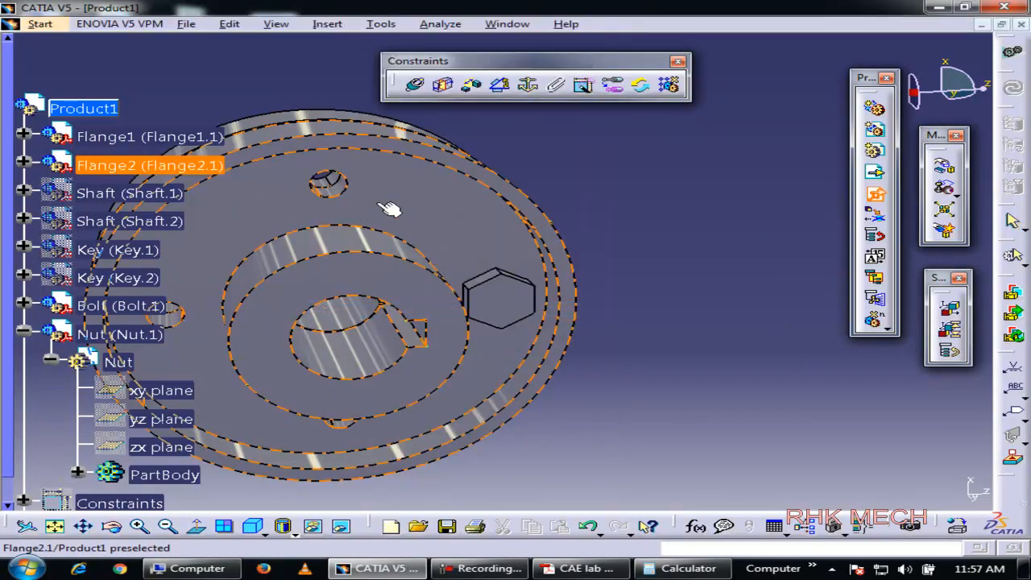
click(81, 108)
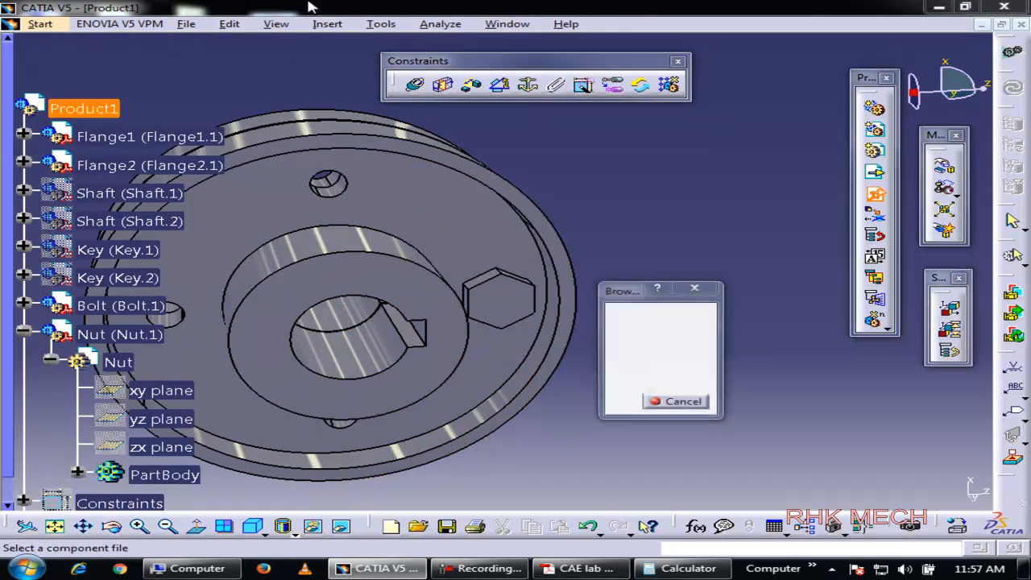
double_click(546, 262)
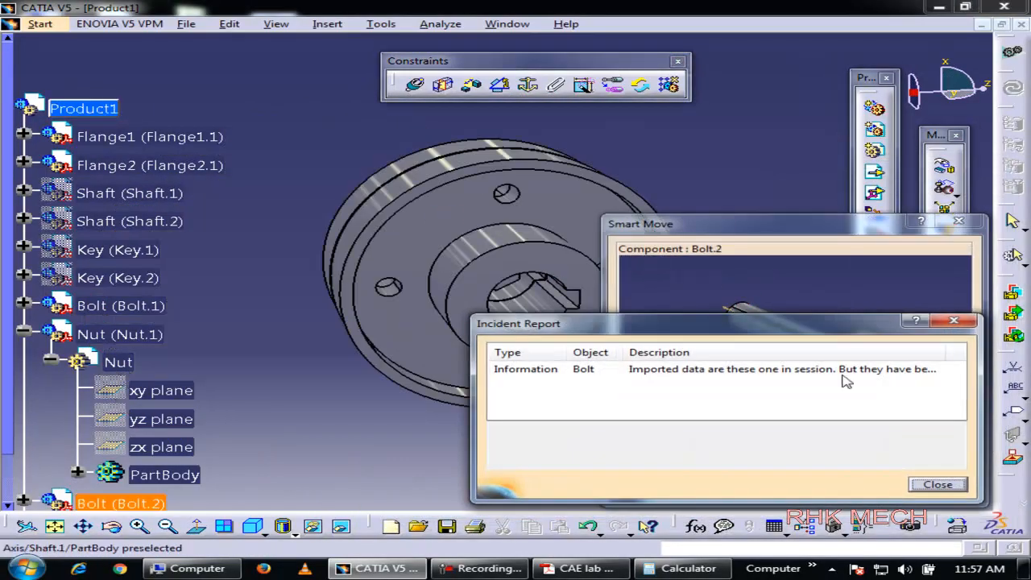
click(955, 323)
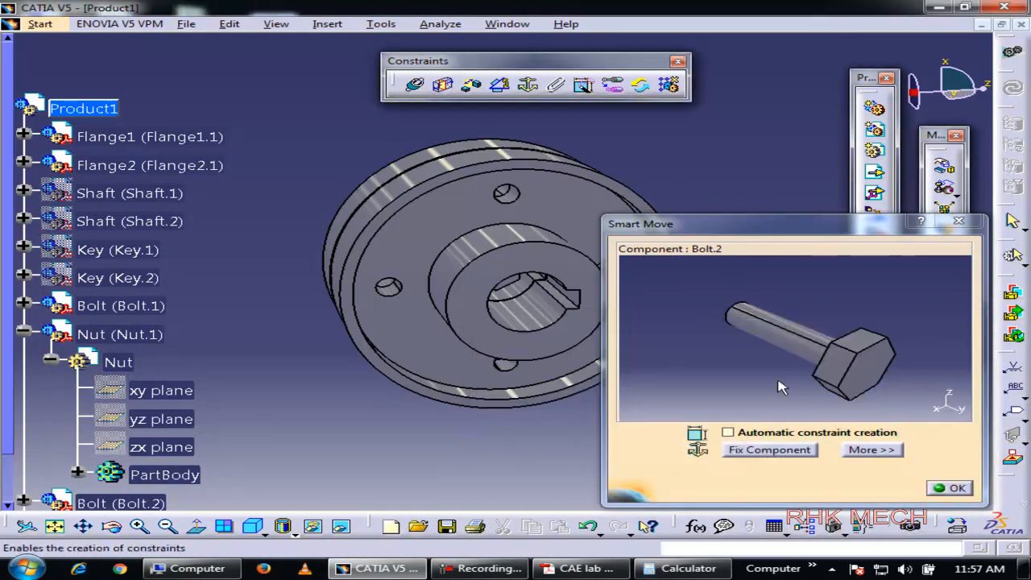
- Align the second bolt's axis with a free Flange2 bolt hole adjacent to the first bolt
click(785, 338)
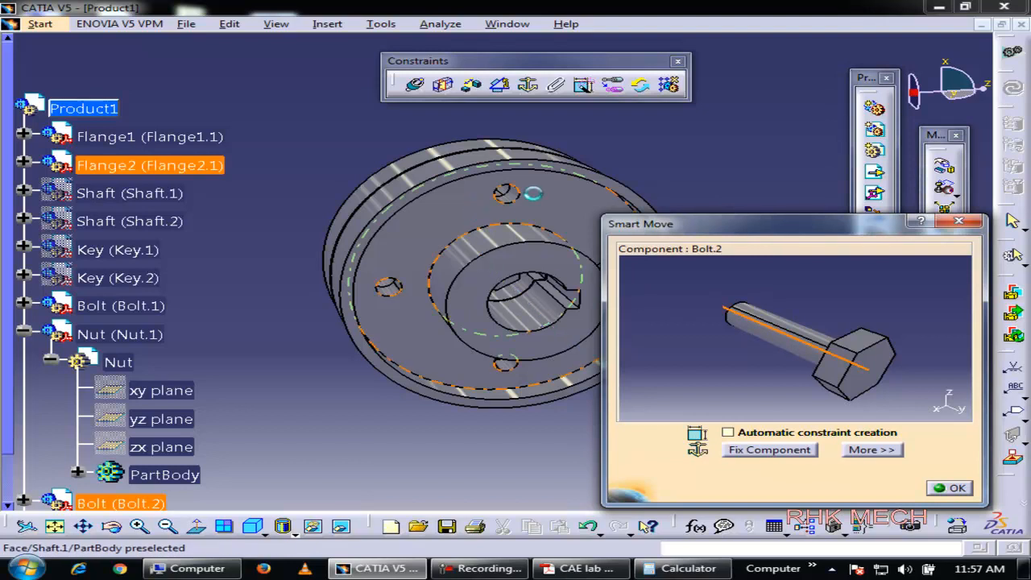
click(510, 201)
middle_drag(471, 286, 298, 274)
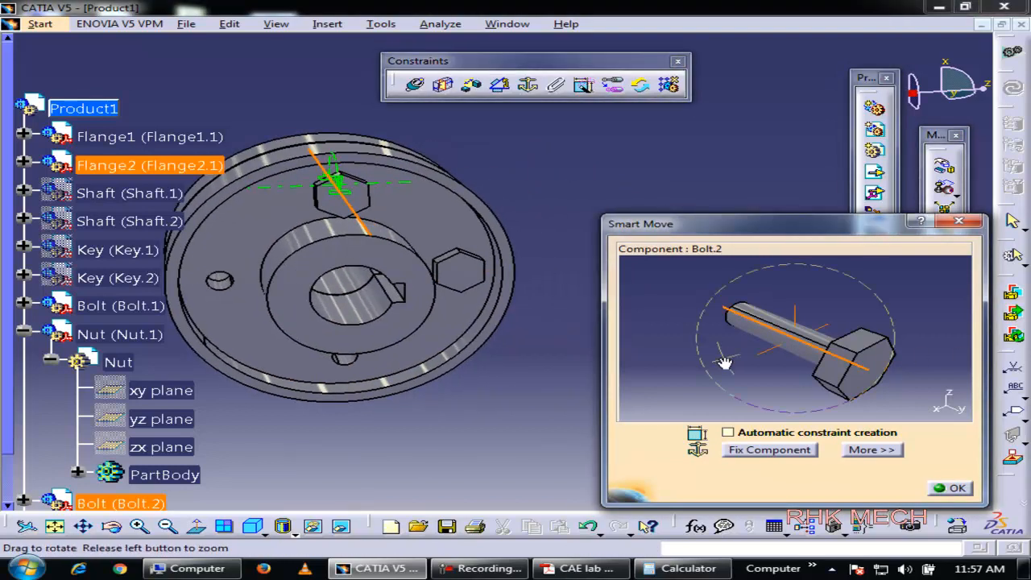
- Seat the underside of the second bolt's head against Flange2's recessed outer face with Smart Move
click(731, 369)
middle_drag(743, 363, 868, 359)
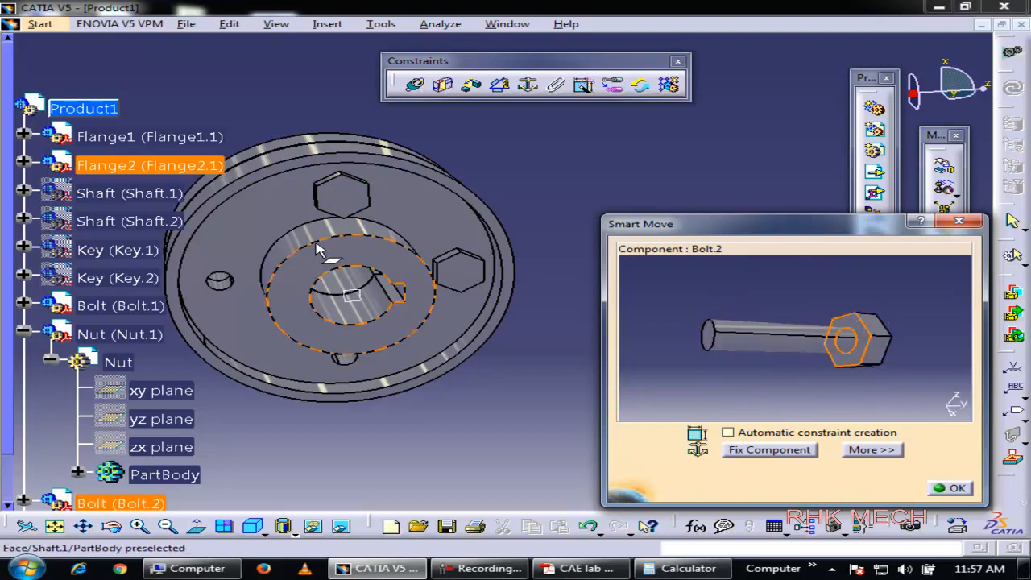
click(296, 201)
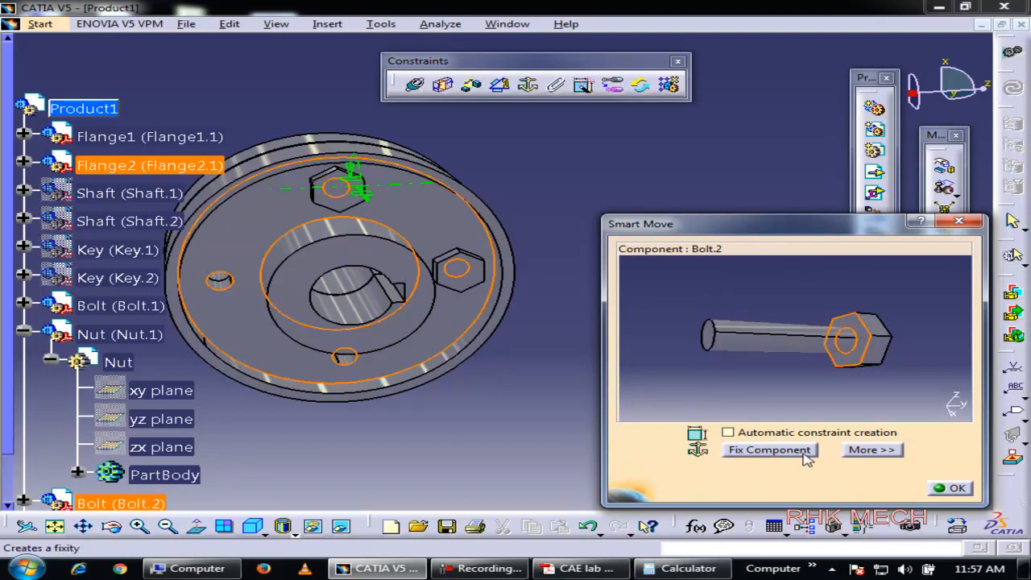
click(957, 489)
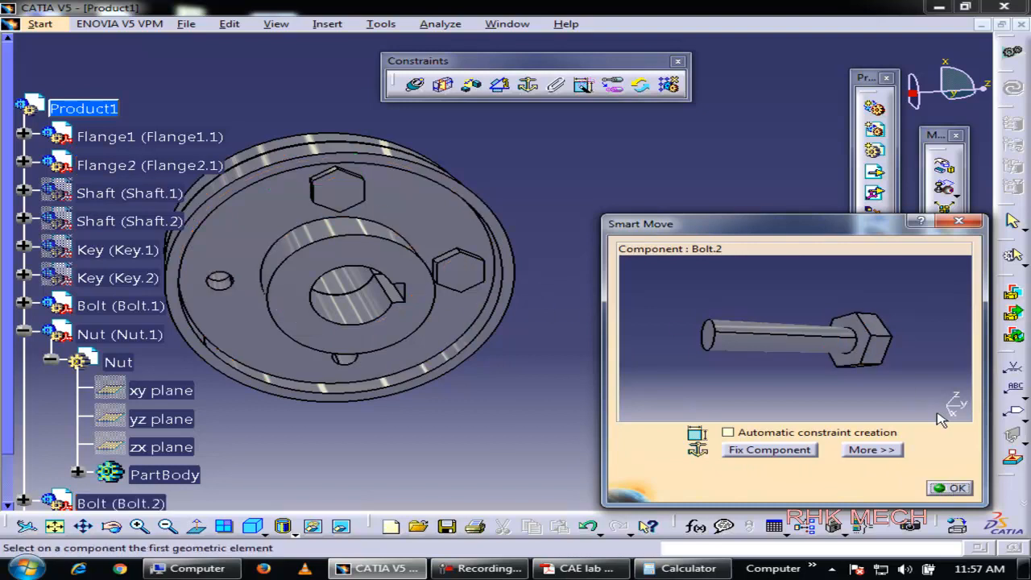
- Confirm the placement of the second bolt in the coupling flange
click(956, 491)
middle_drag(274, 269, 439, 354)
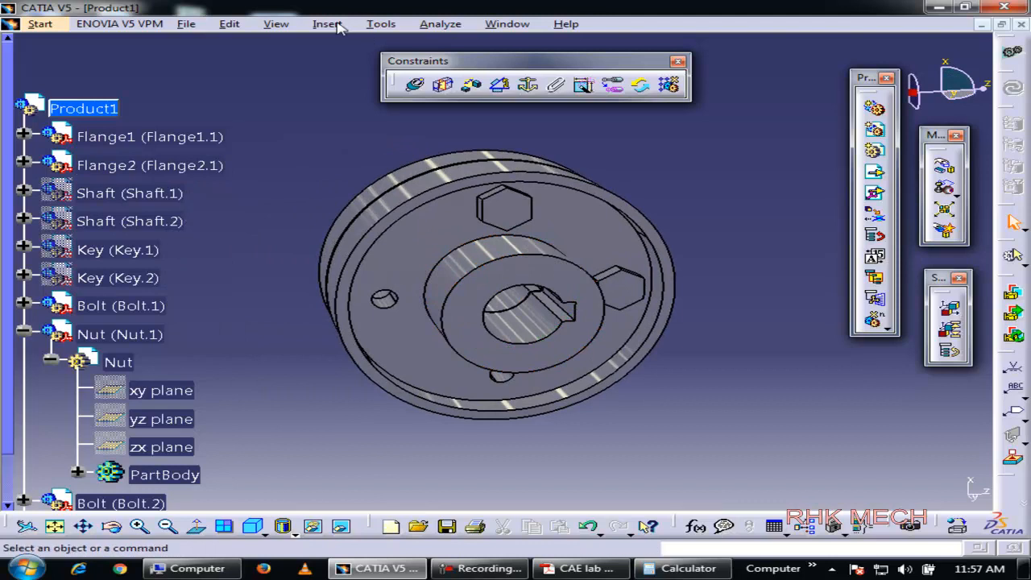
- Insert another Bolt part into Product1 with positioning and snap its axis to an empty bolt hole in Flange2
click(337, 25)
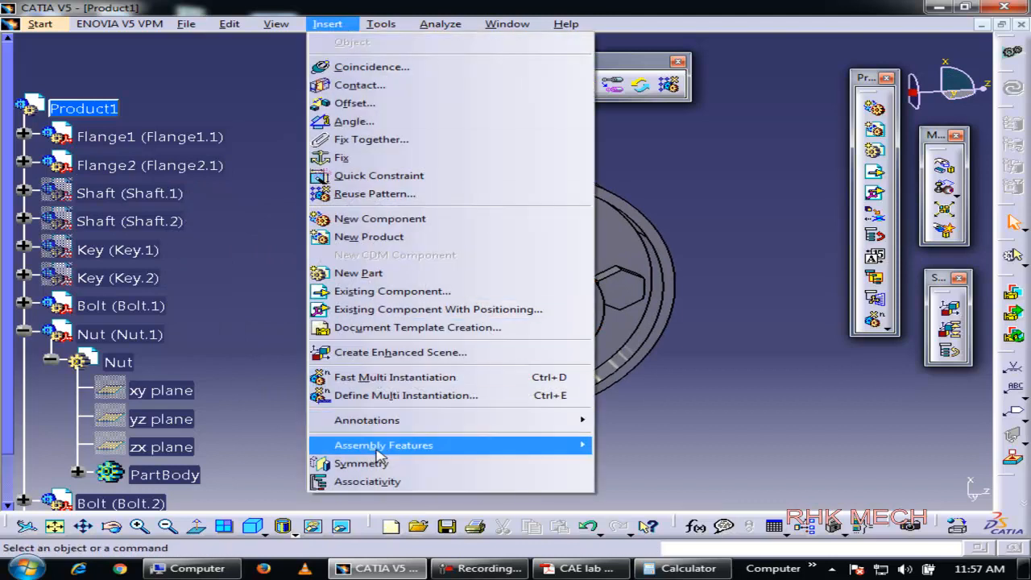
click(382, 312)
click(98, 111)
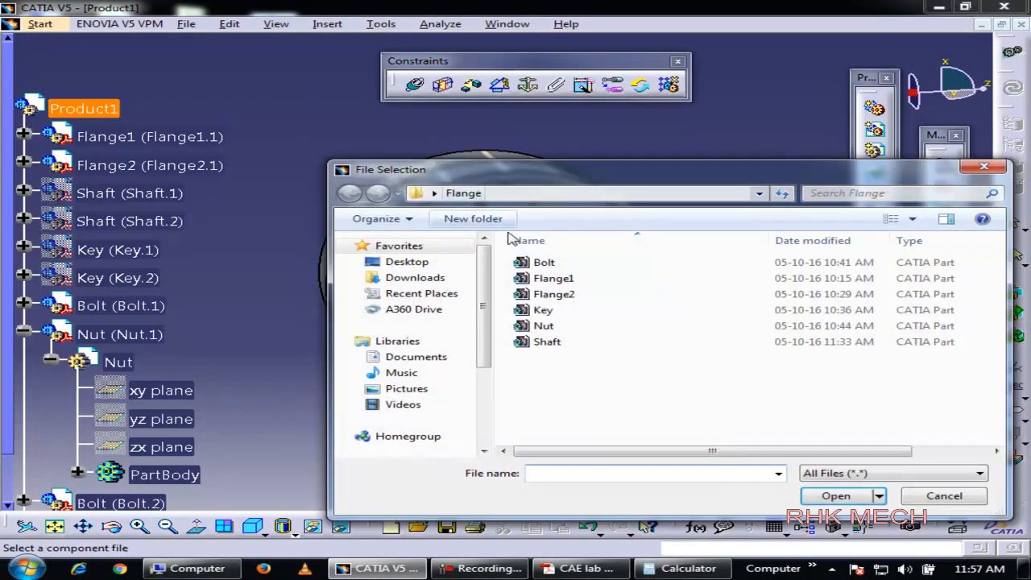
double_click(543, 262)
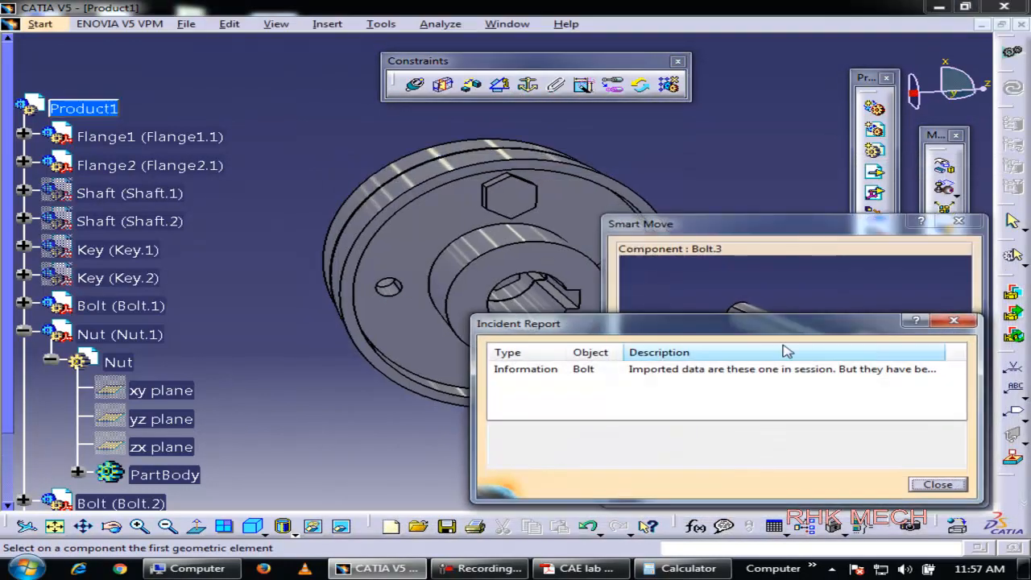
click(937, 485)
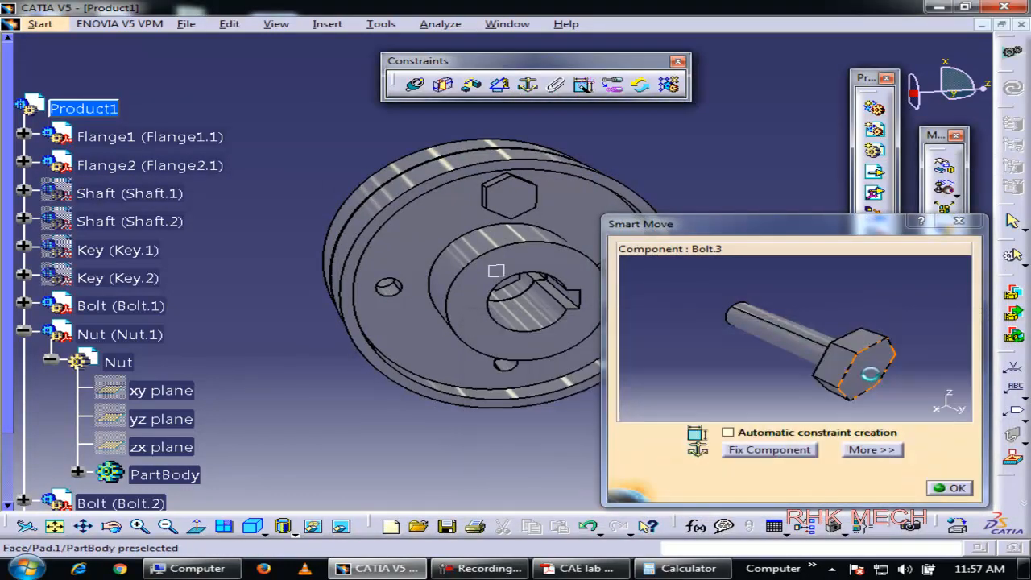
click(797, 352)
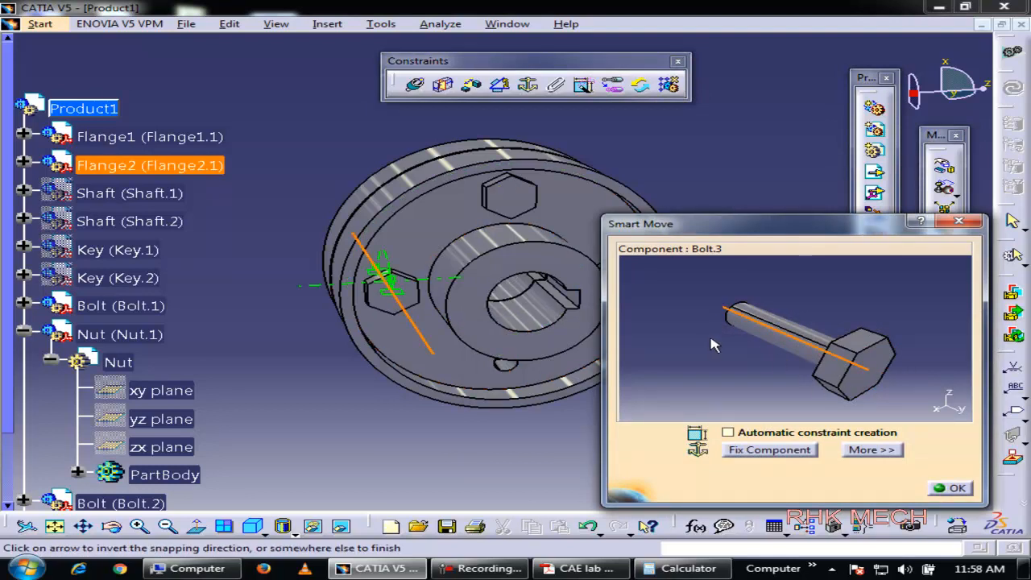
middle_drag(773, 368, 865, 382)
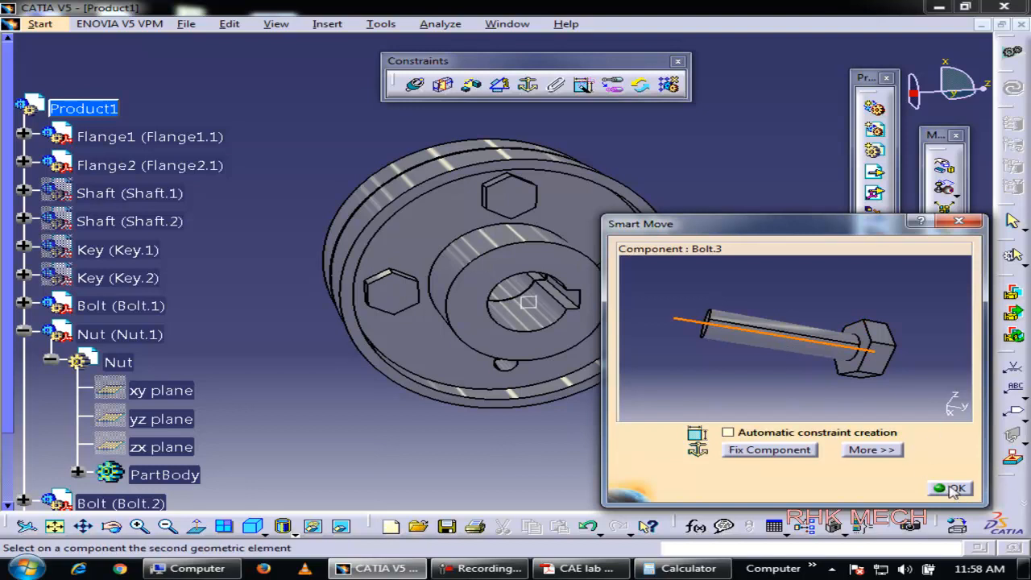
click(963, 222)
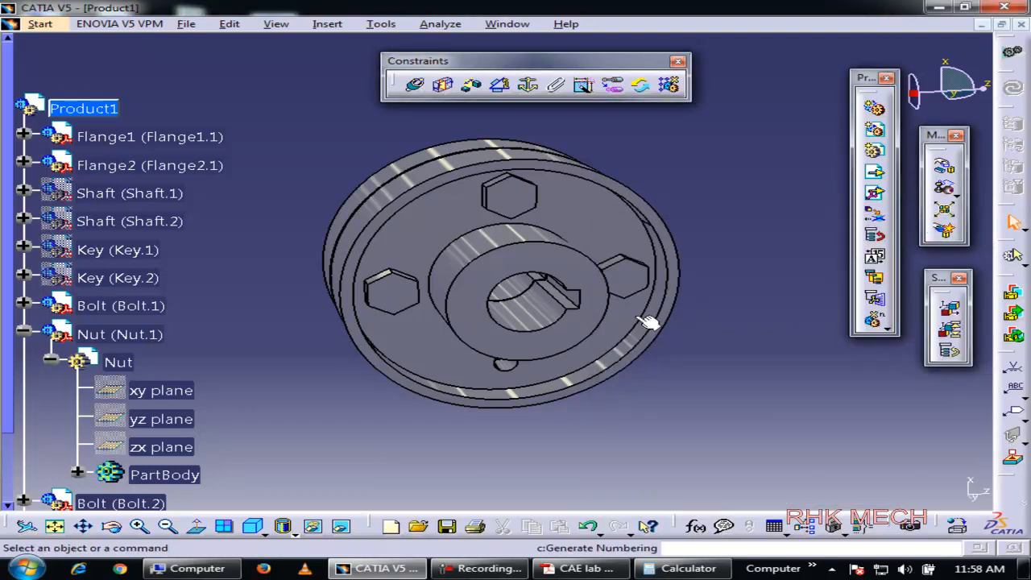
- Locate the third bolt in the specification tree and examine the list of assembly constraints
right_click(397, 299)
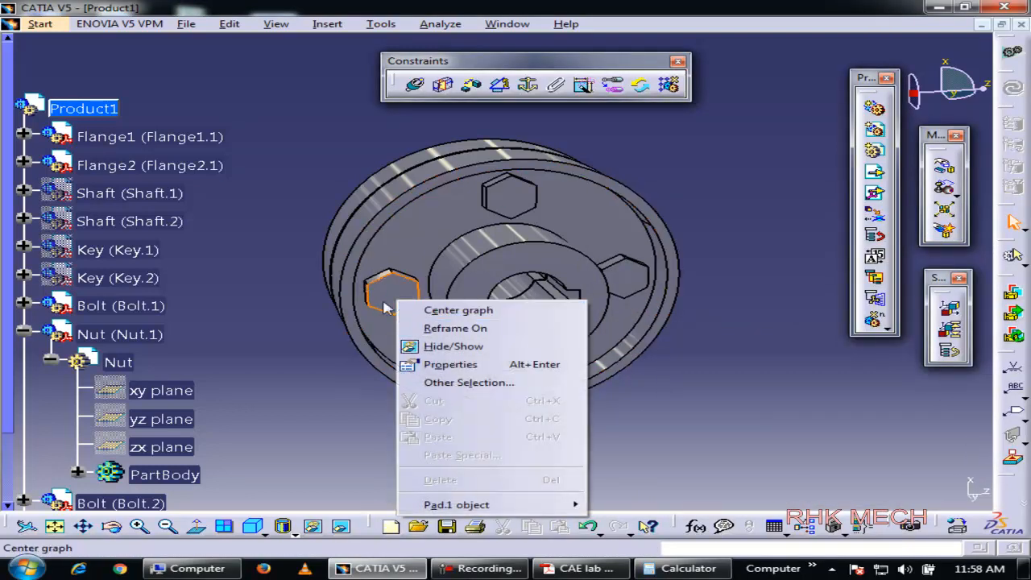
click(270, 87)
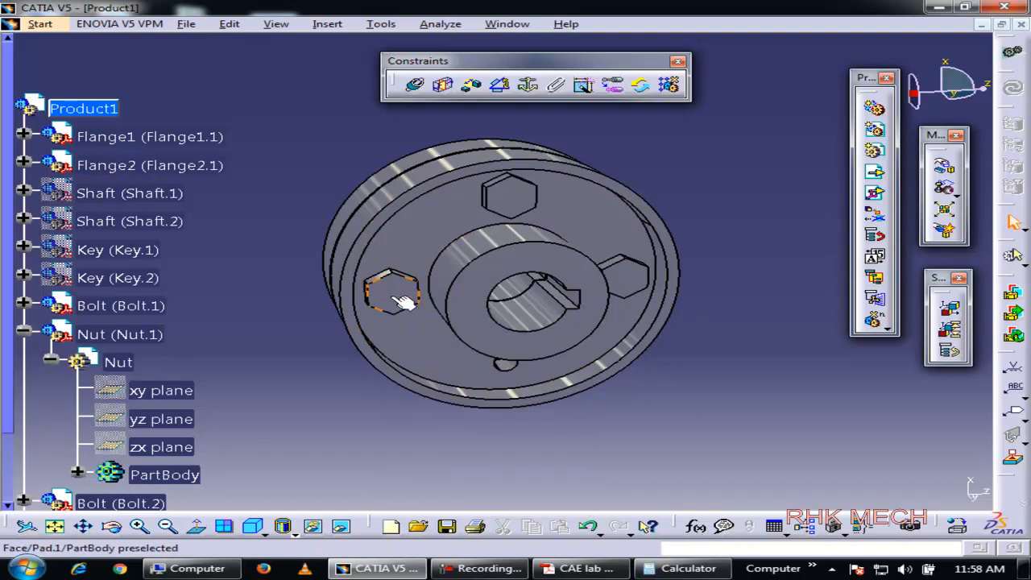
click(157, 335)
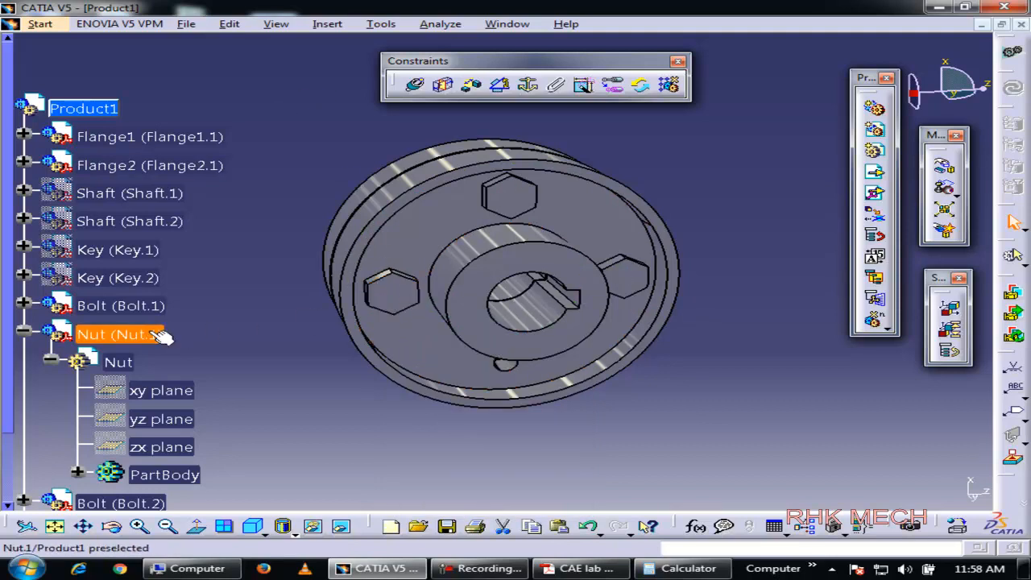
scroll(151, 364, down, 3)
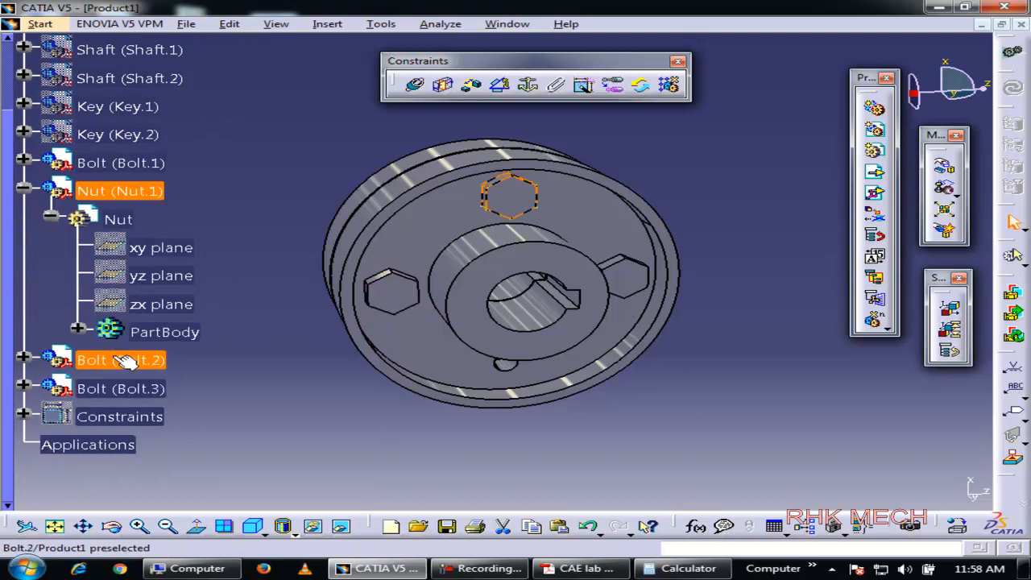
scroll(153, 338, up, 1)
click(125, 436)
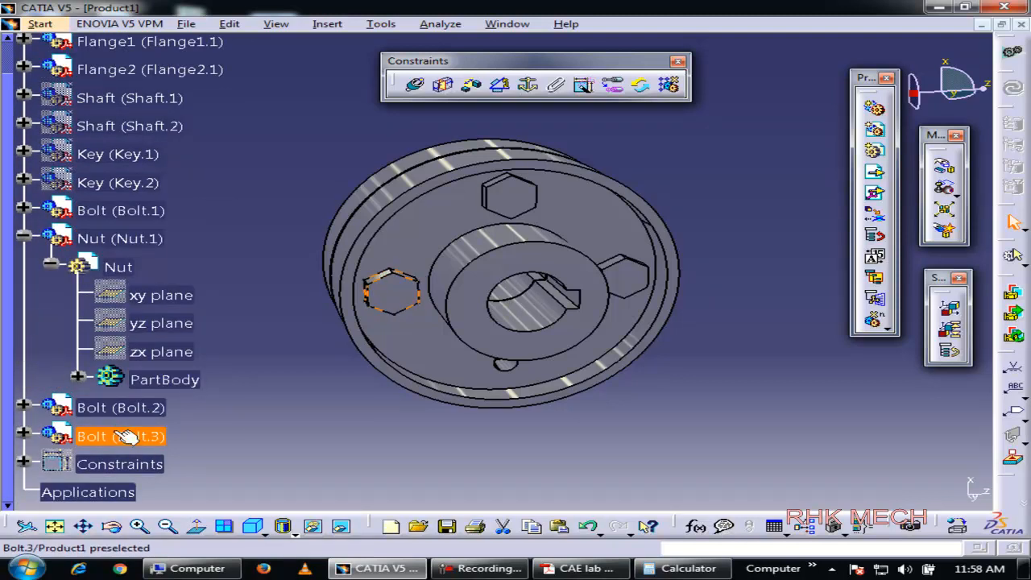
right_click(125, 435)
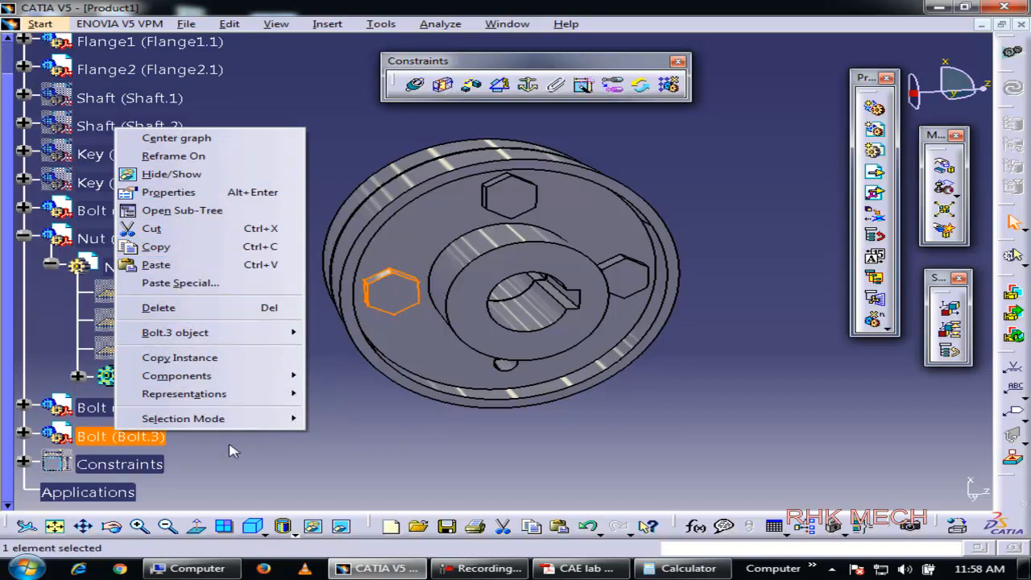
click(24, 470)
click(24, 465)
scroll(314, 465, down, 3)
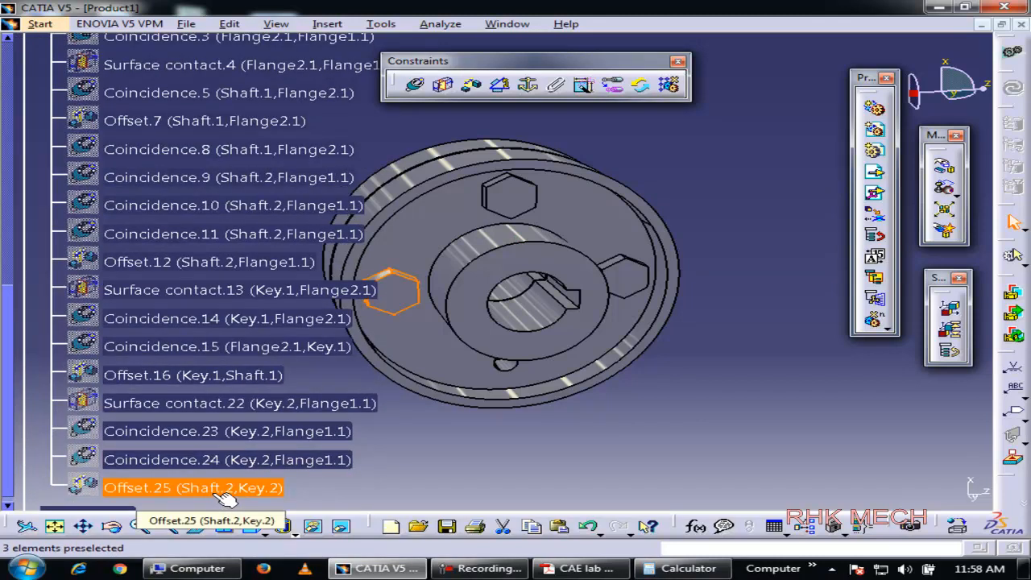
scroll(219, 495, down, 2)
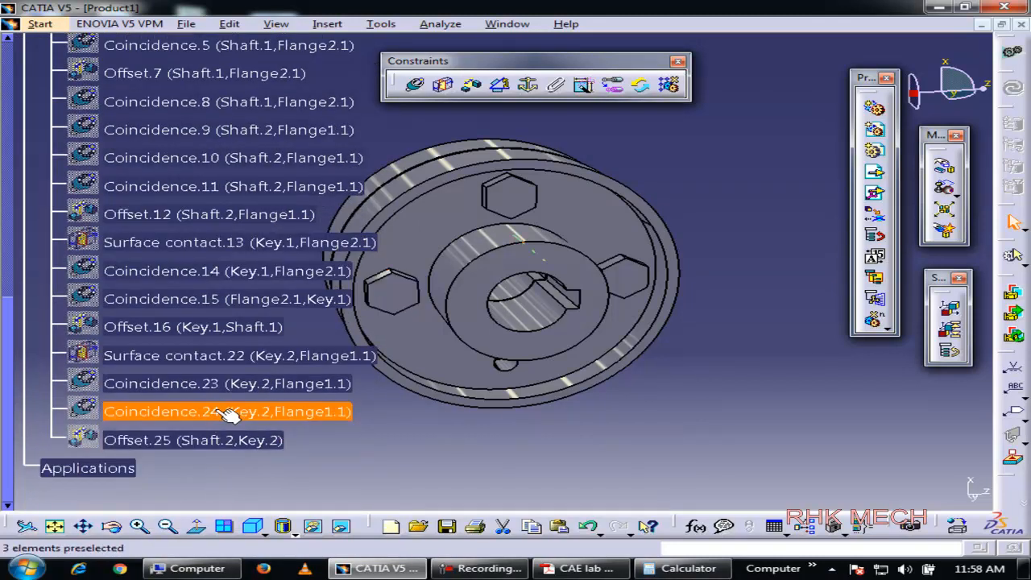
click(241, 386)
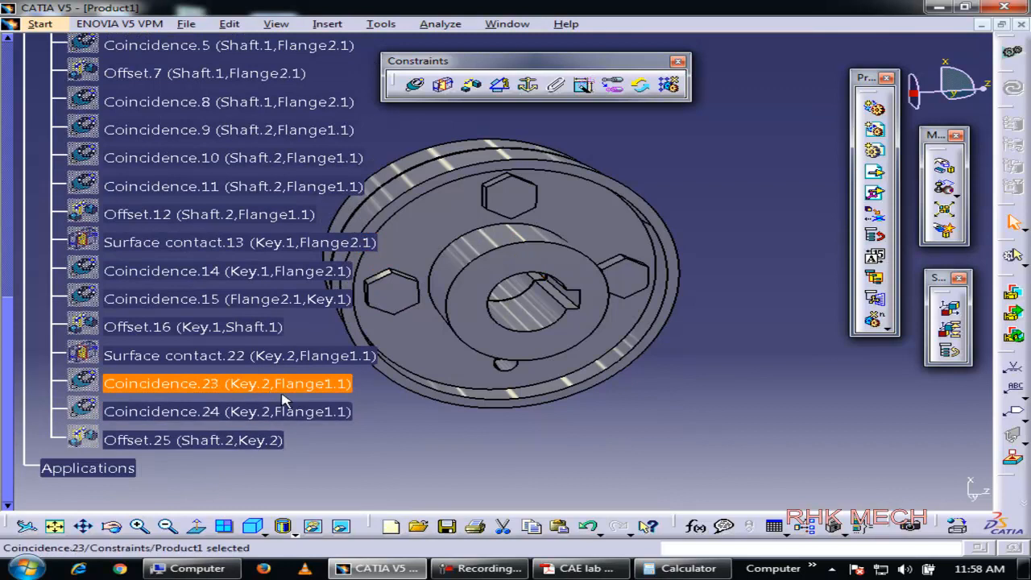
scroll(213, 362, up, 5)
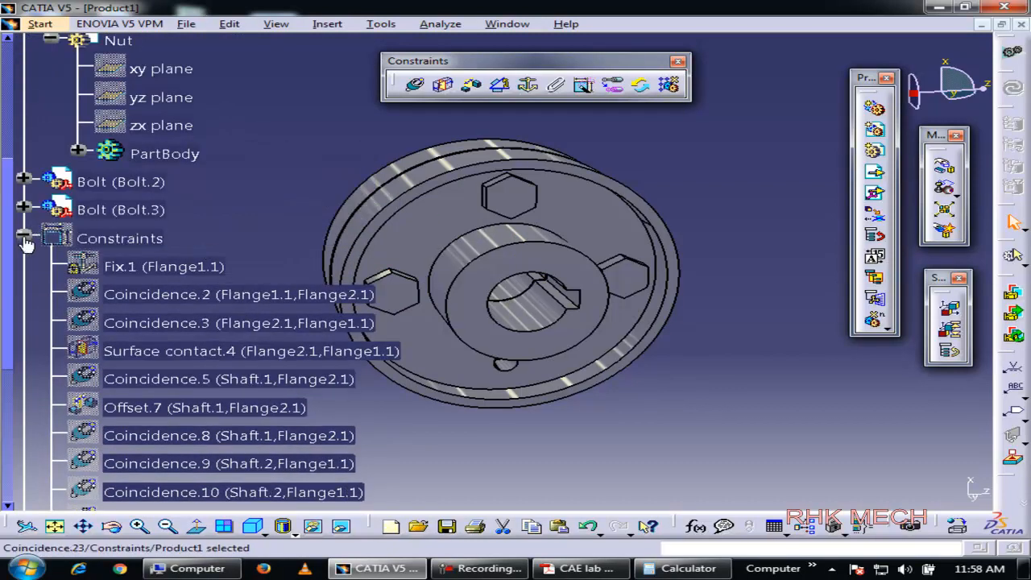
click(25, 239)
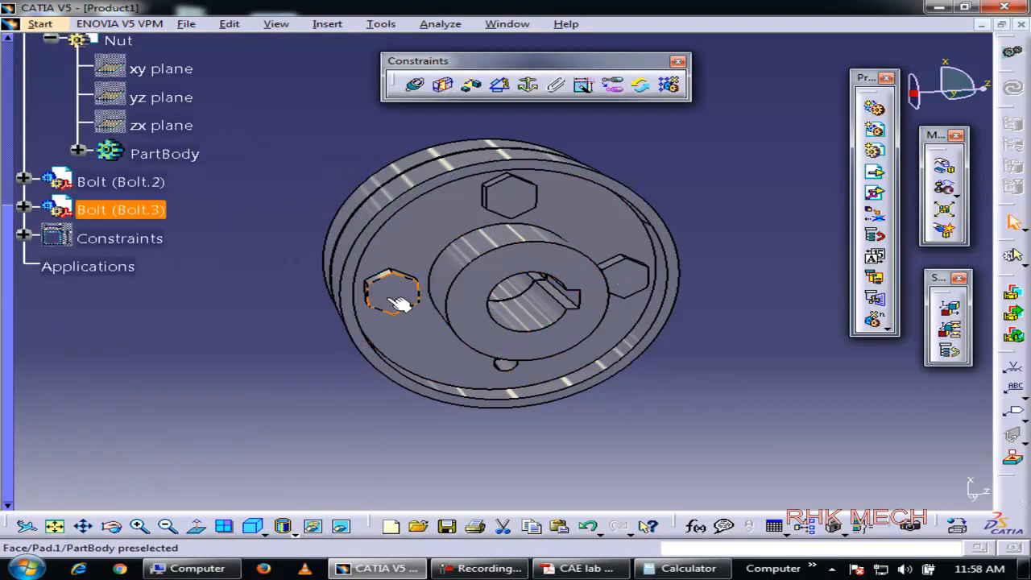
- Delete the third bolt from the assembly
right_click(120, 209)
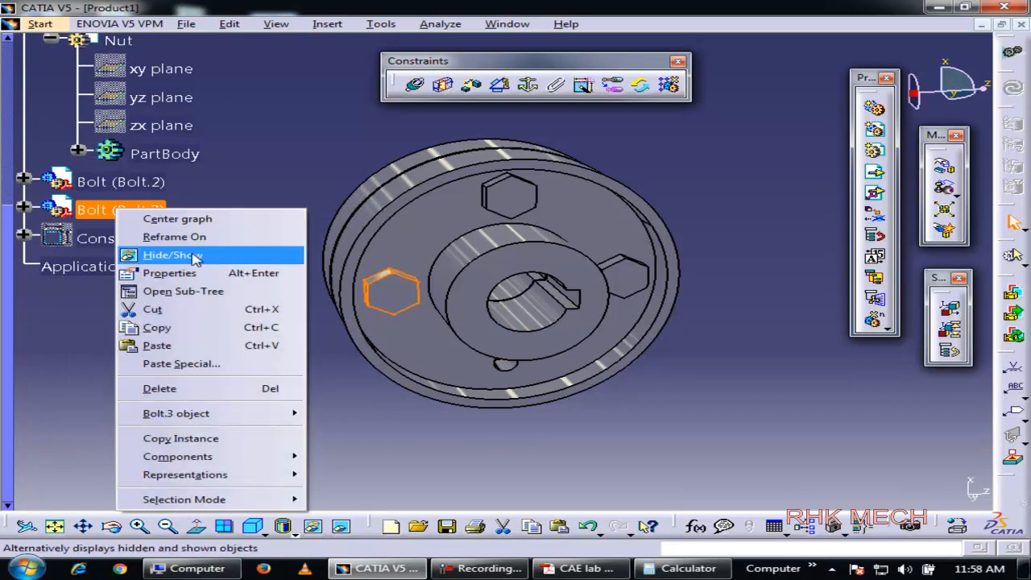
click(173, 388)
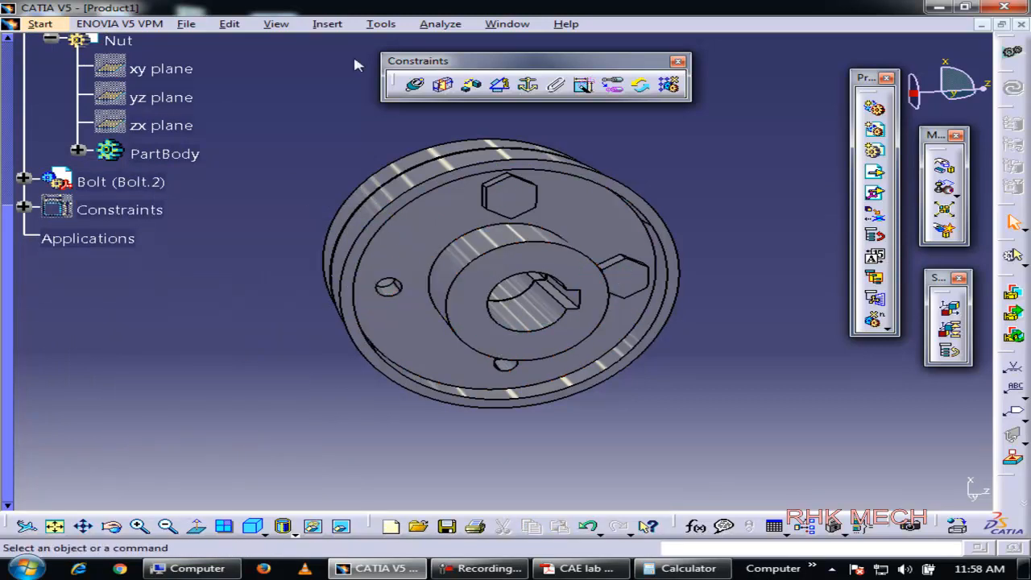
- Insert the Bolt part into Product1 again with positioning and align its axis with the same empty hole in Flange2
click(347, 27)
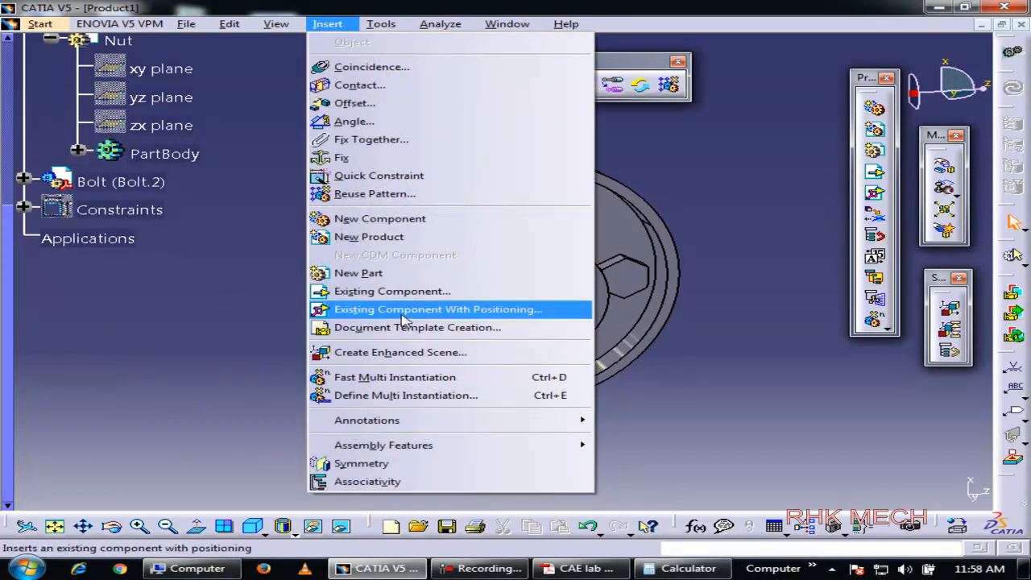
click(401, 312)
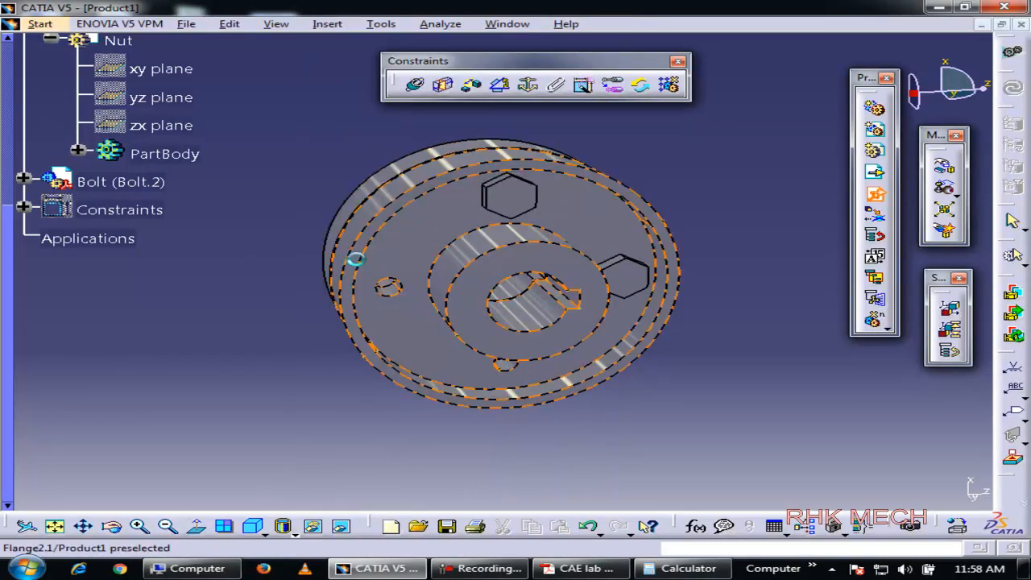
scroll(157, 96, up, 5)
click(83, 72)
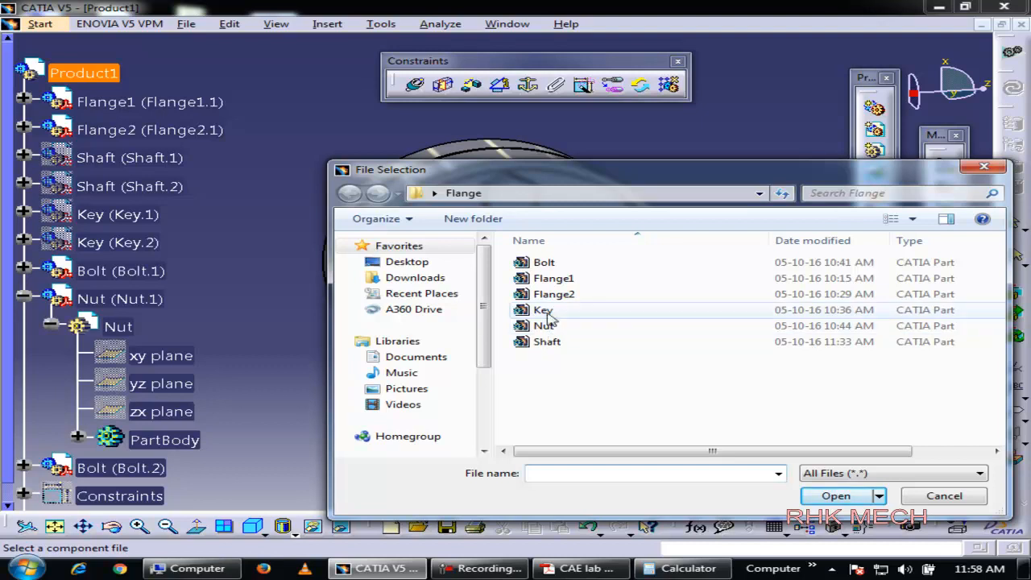
double_click(556, 264)
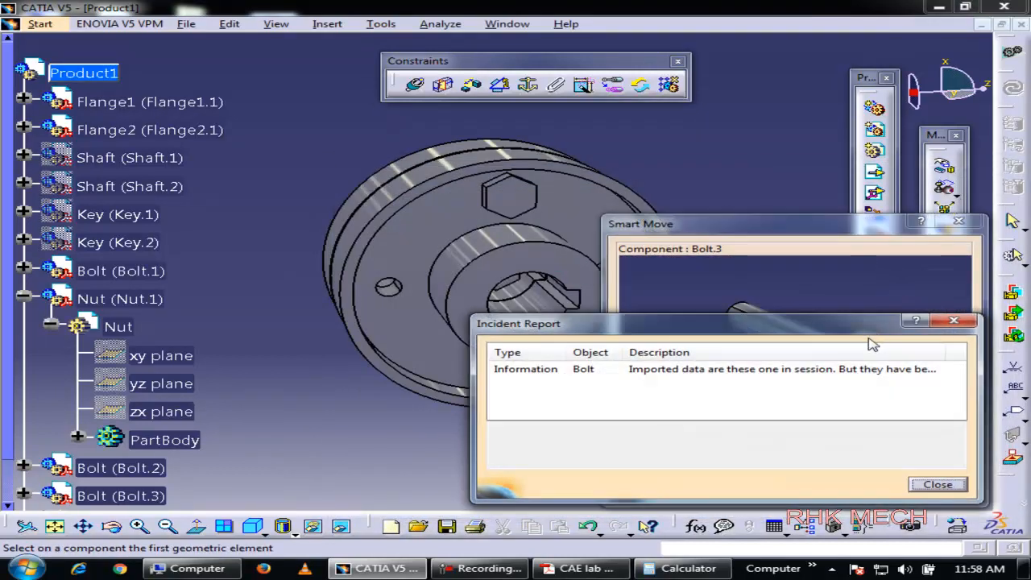
click(944, 323)
click(783, 337)
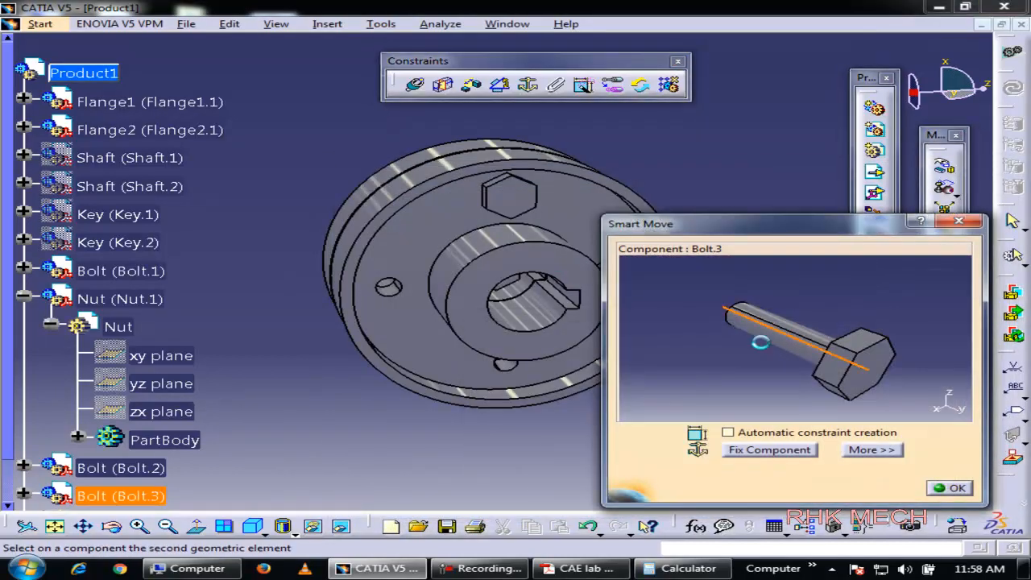
click(389, 288)
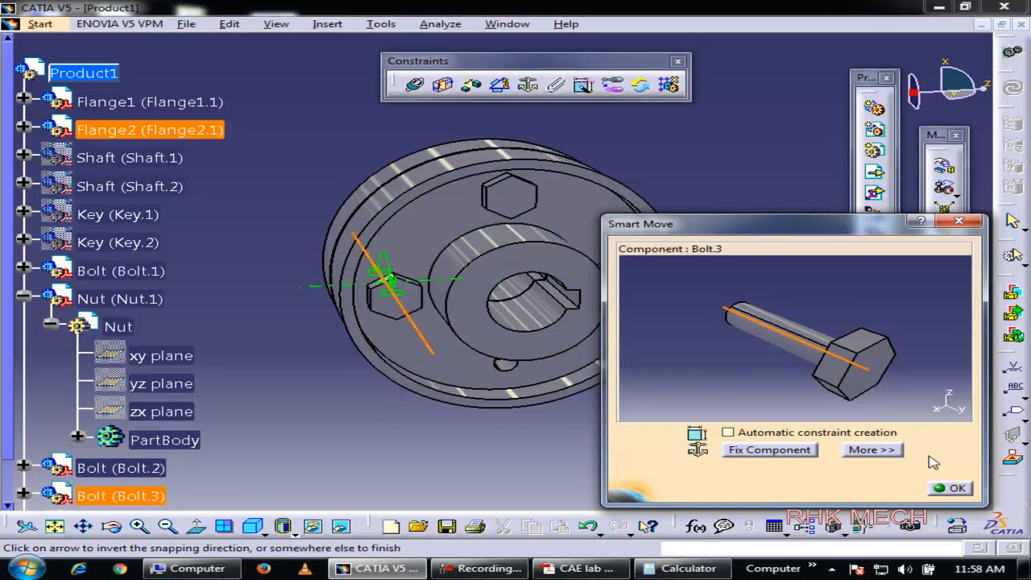
click(952, 489)
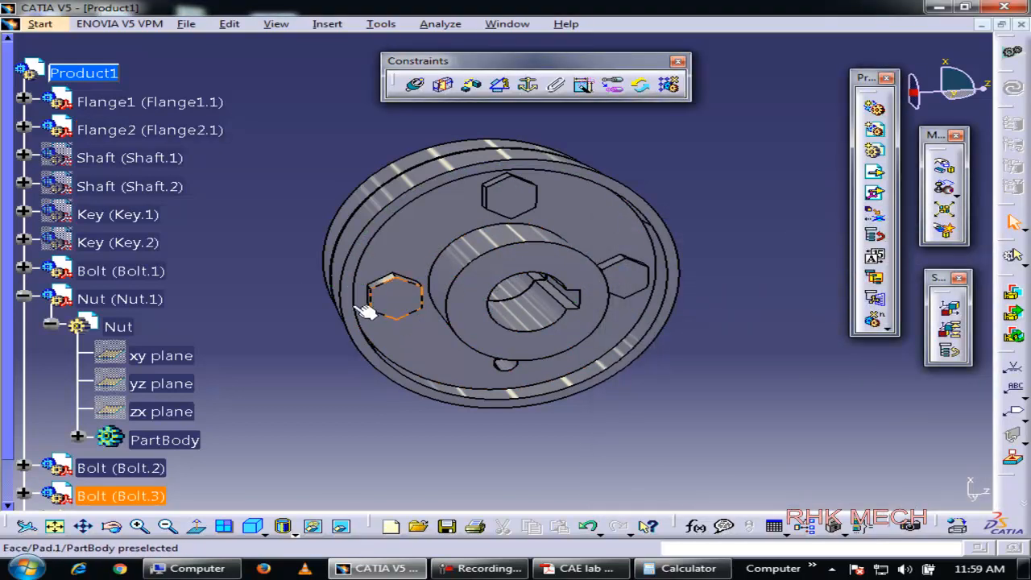
- Delete the newly placed third bolt
right_click(131, 497)
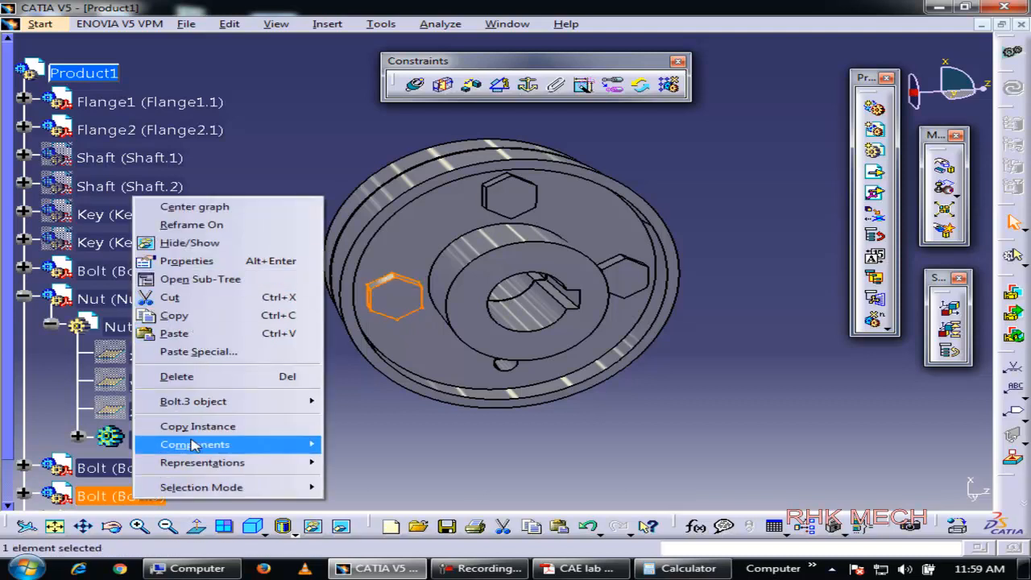
click(201, 376)
- Insert the existing Bolt part from the Flange folder into Product1 with positioning, as a replacement for the deleted third bolt
click(328, 24)
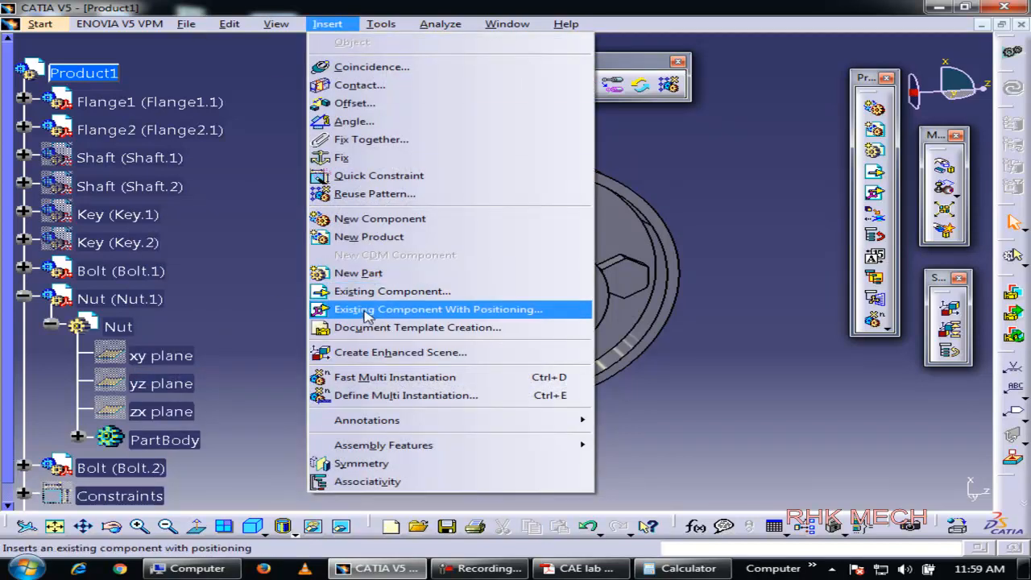
click(369, 309)
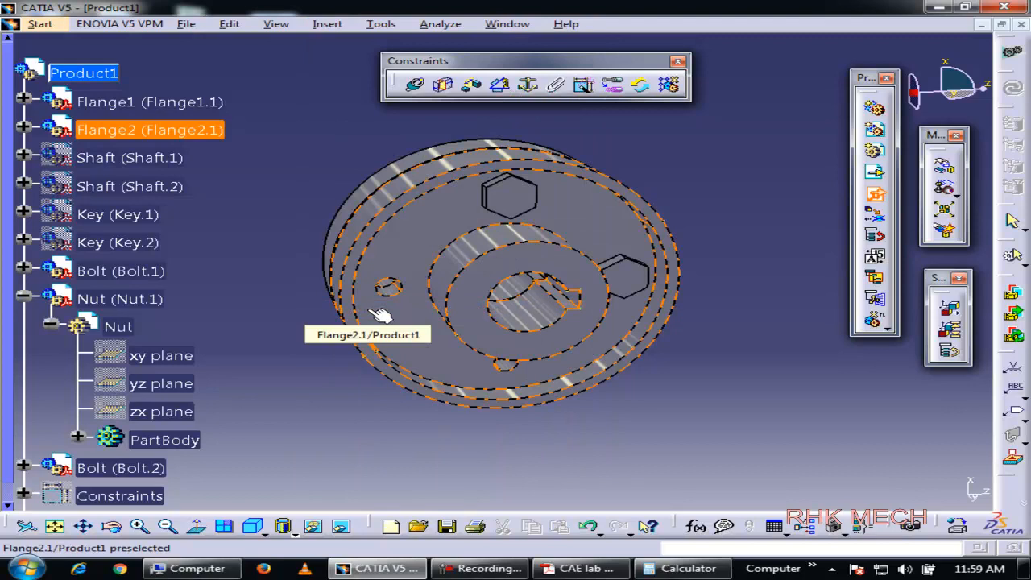
click(84, 72)
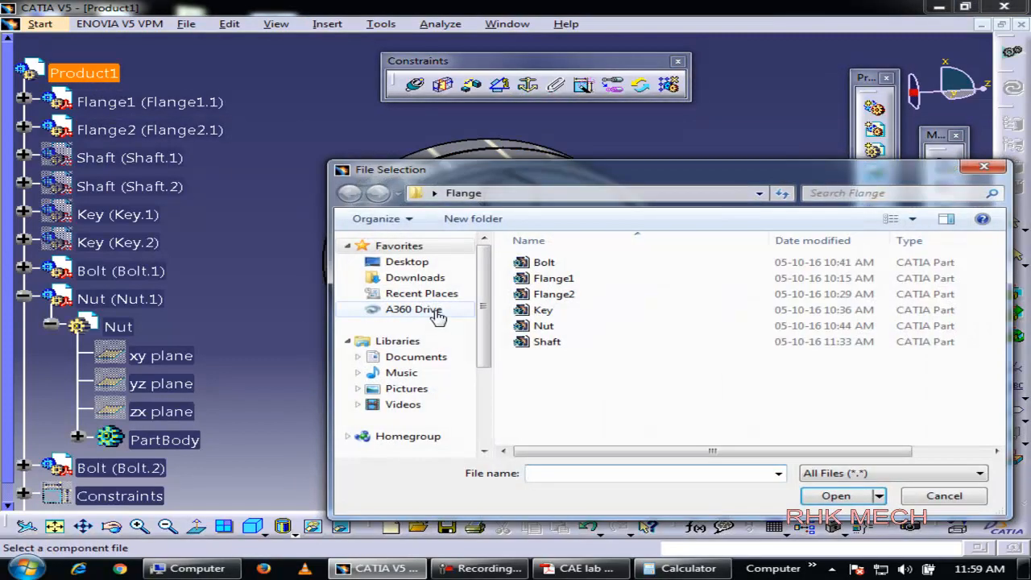
double_click(544, 262)
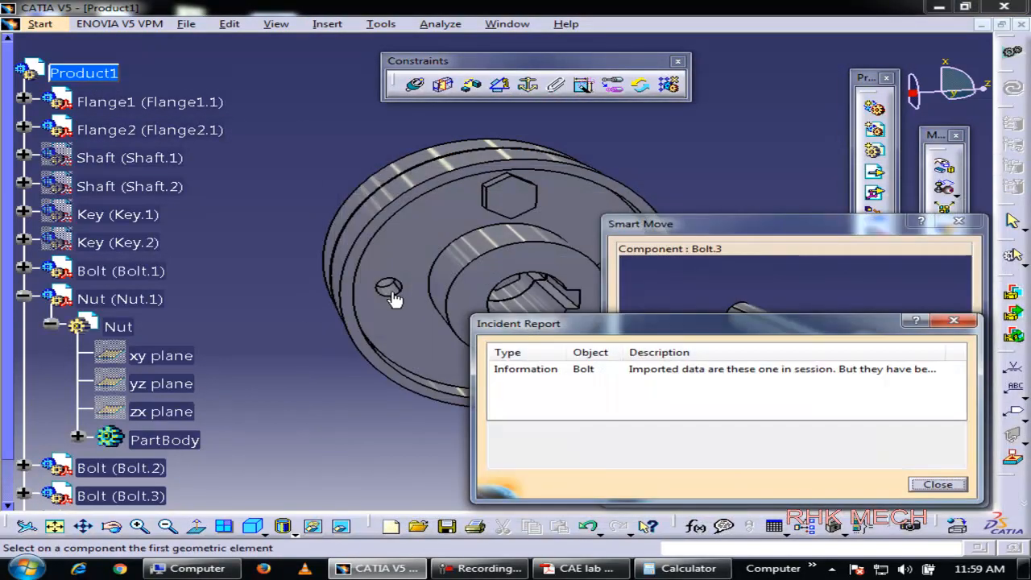
click(953, 322)
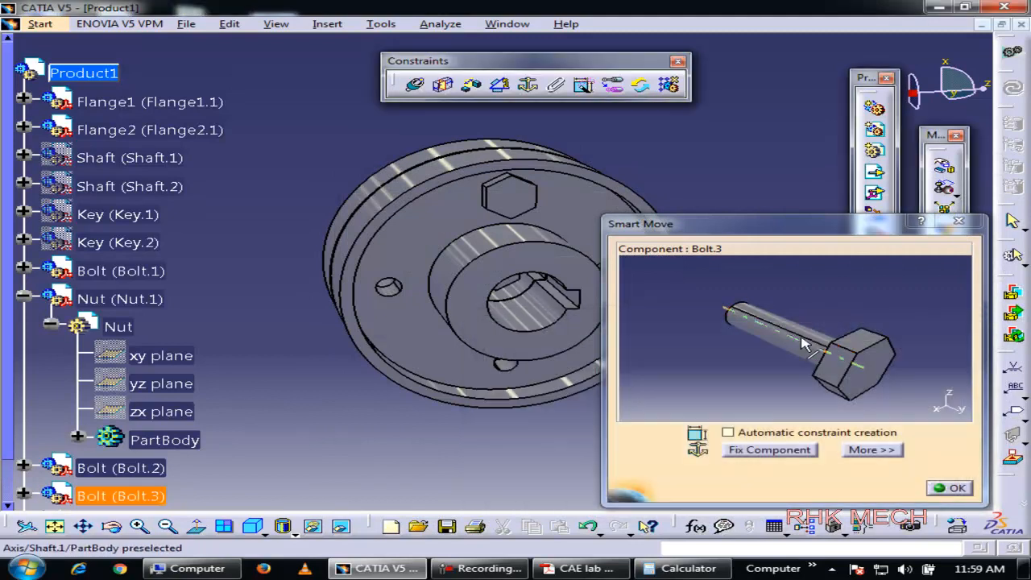
- Align the bolt's axis with the left-hand empty hole in Flange2 and seat the underside of its head on the flange face
click(803, 345)
click(389, 288)
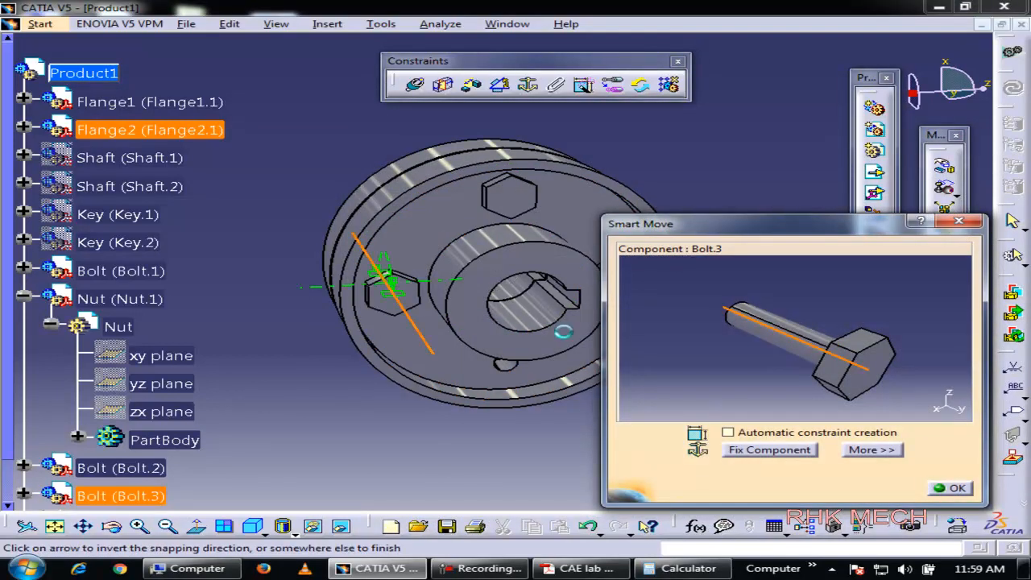
click(756, 382)
middle_drag(730, 356, 858, 384)
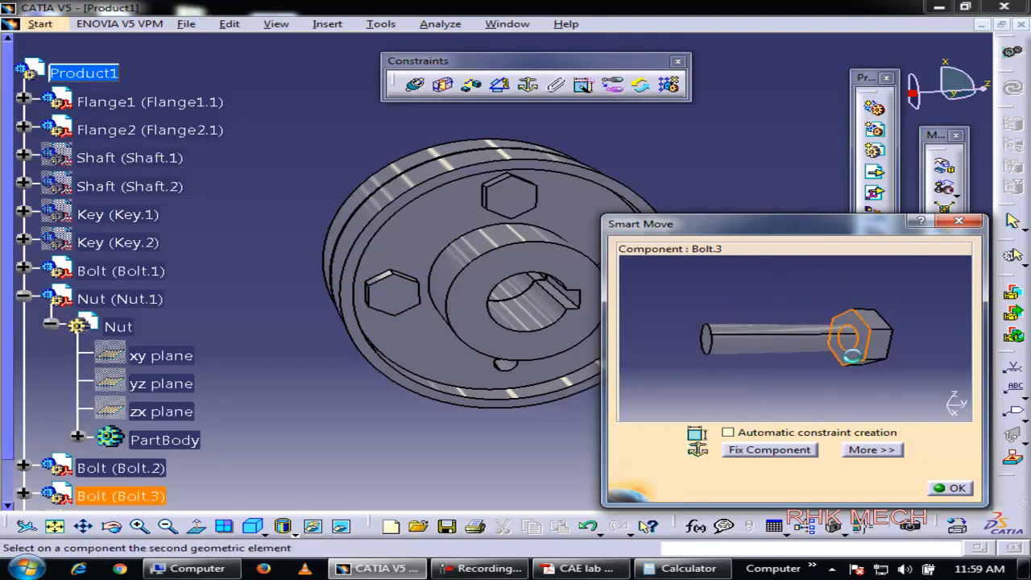
click(387, 299)
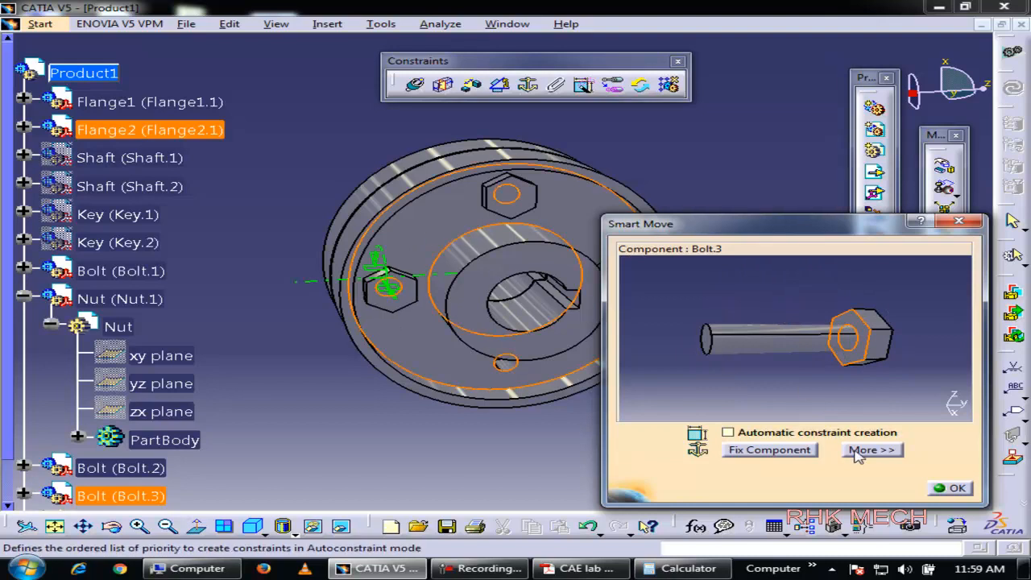
click(957, 491)
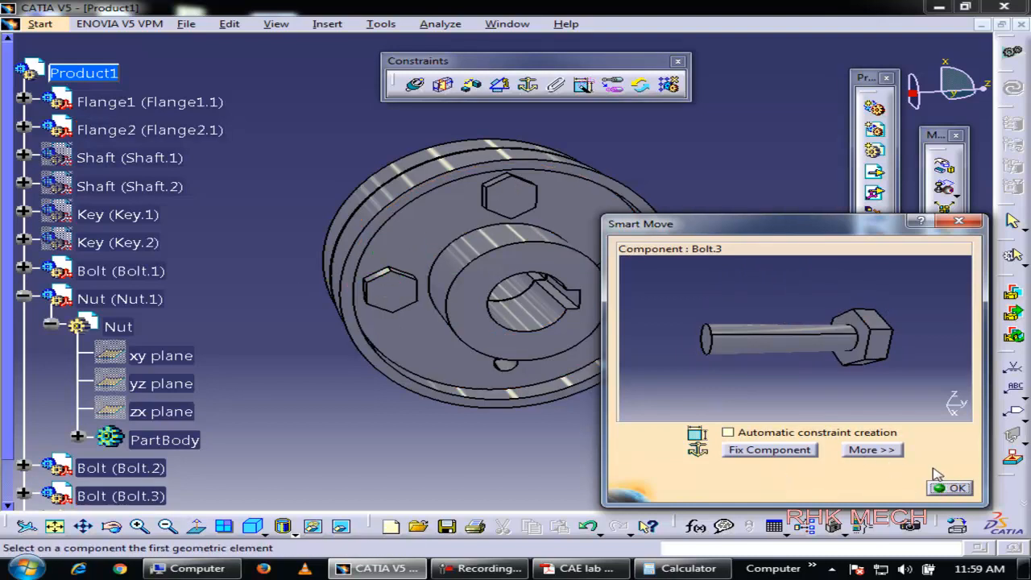
click(950, 489)
- Insert a fourth instance of the Bolt part into Product1 with positioning
middle_drag(394, 299, 618, 313)
middle_drag(516, 311, 105, 207)
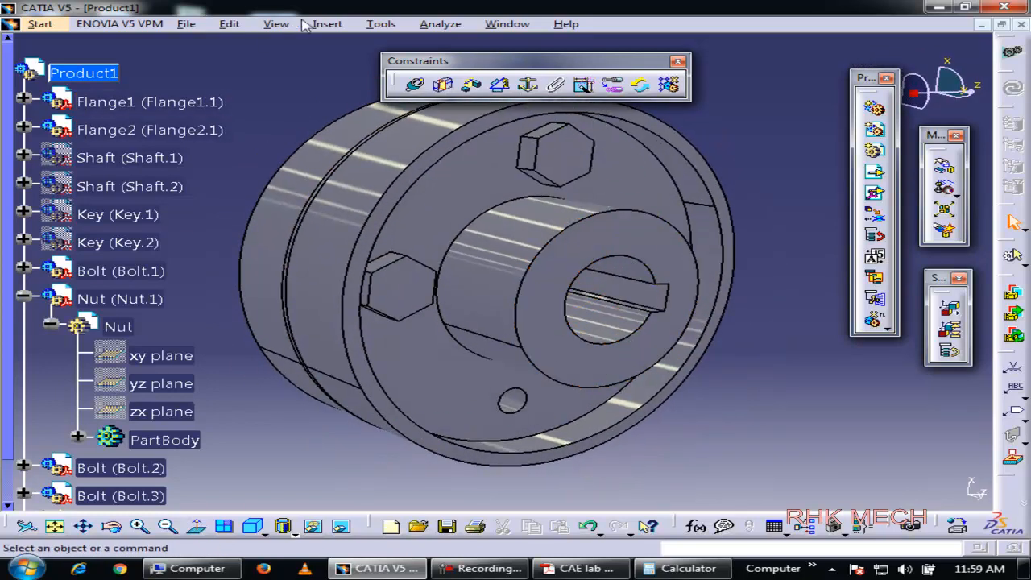
click(327, 23)
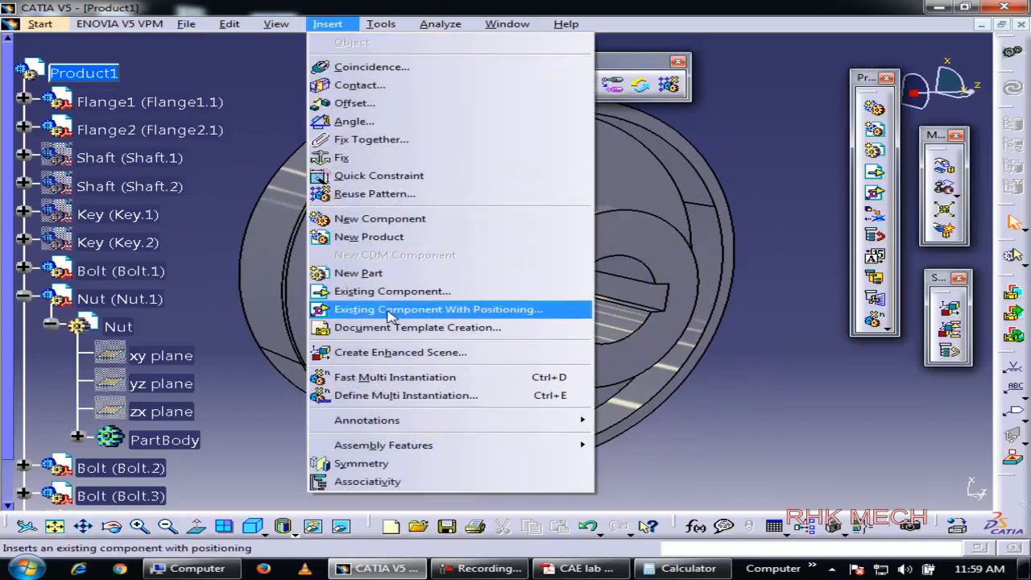
click(383, 313)
click(83, 73)
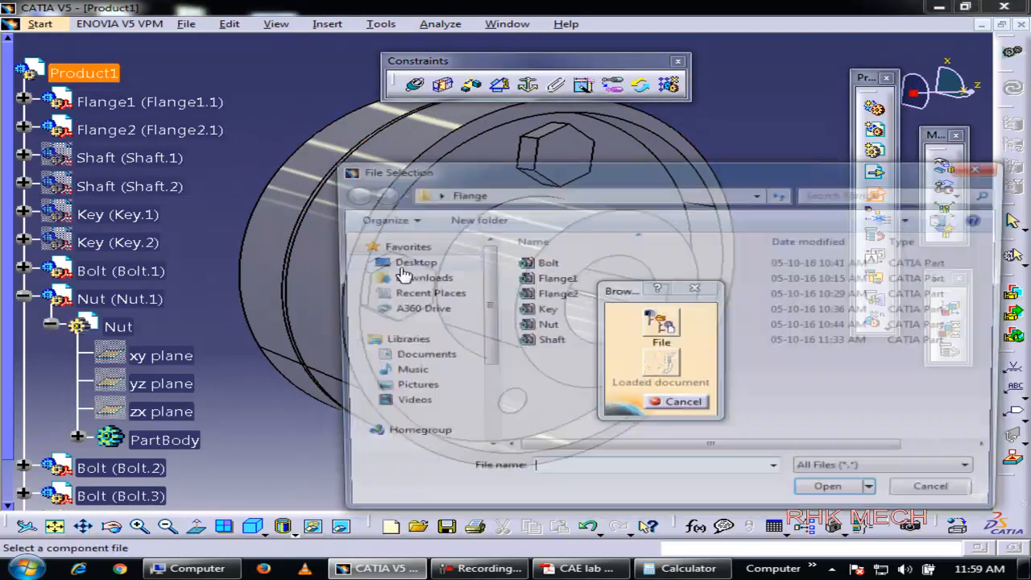
double_click(544, 265)
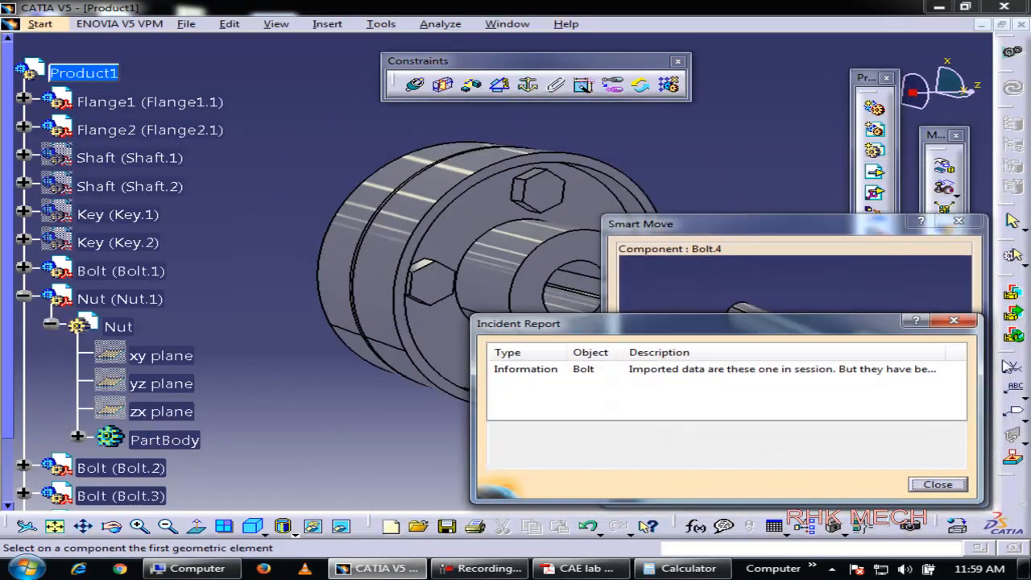
click(954, 322)
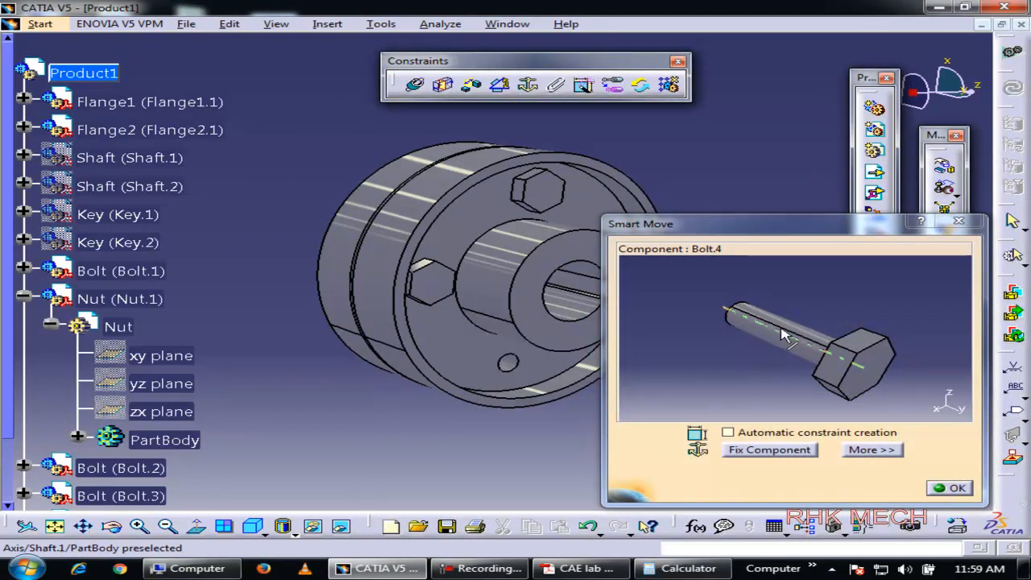
- Align the fourth bolt's axis with the remaining lower hole in Flange2 and seat the underside of its head on the flange face
click(785, 337)
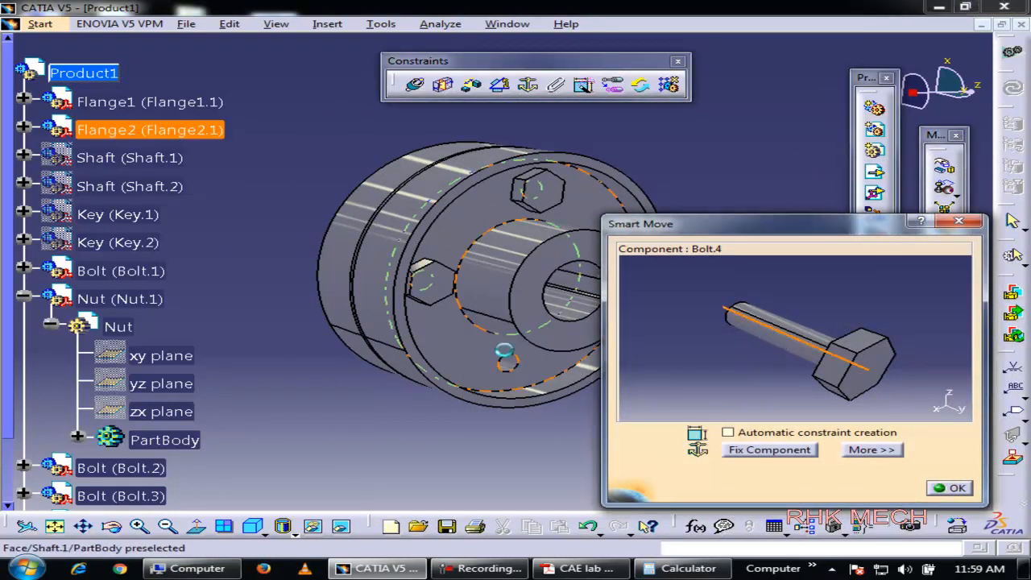
click(508, 363)
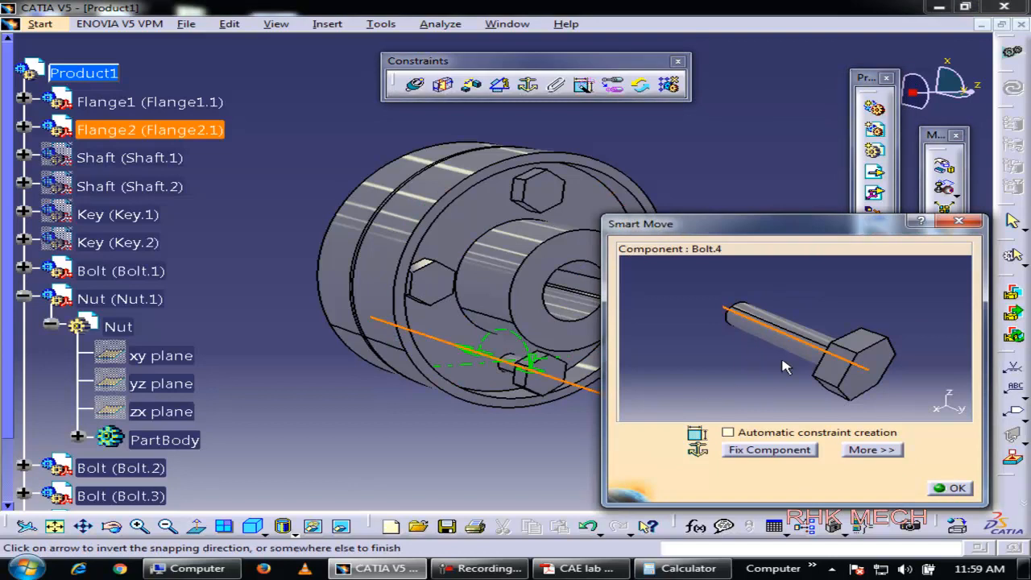
click(744, 376)
drag(736, 356, 860, 346)
click(860, 347)
click(467, 349)
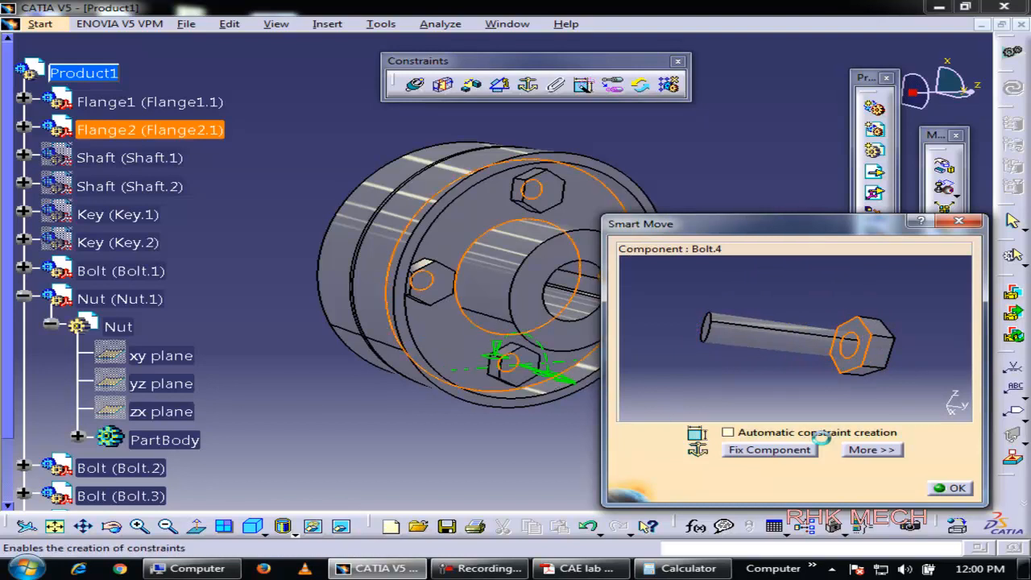
click(952, 485)
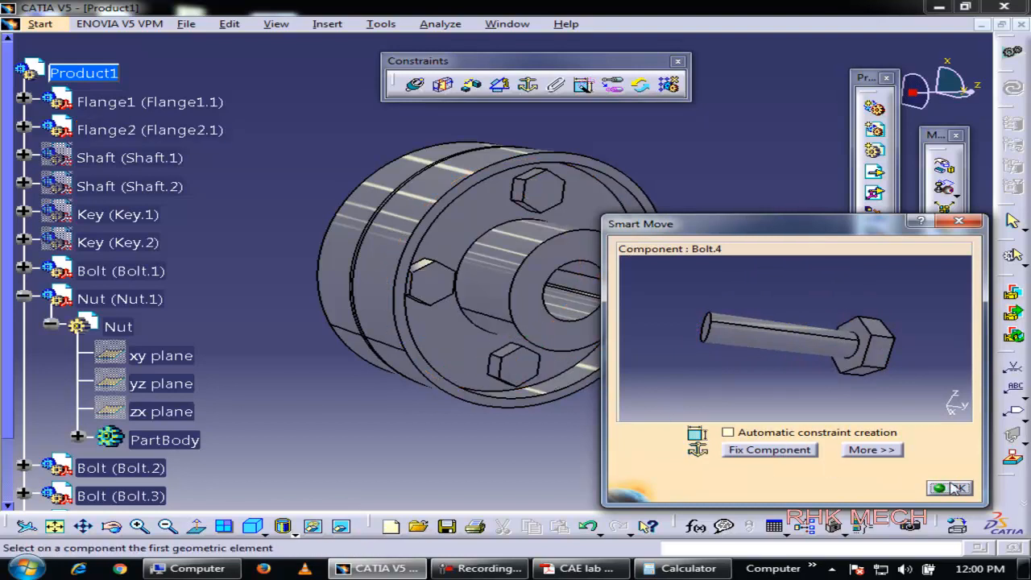
click(955, 488)
- Insert a second instance of the Nut part into Product1 with positioning, viewing the coupling from the Flange1 side
middle_drag(267, 317, 677, 322)
middle_drag(454, 239, 750, 277)
middle_drag(528, 253, 536, 175)
middle_drag(623, 278, 636, 308)
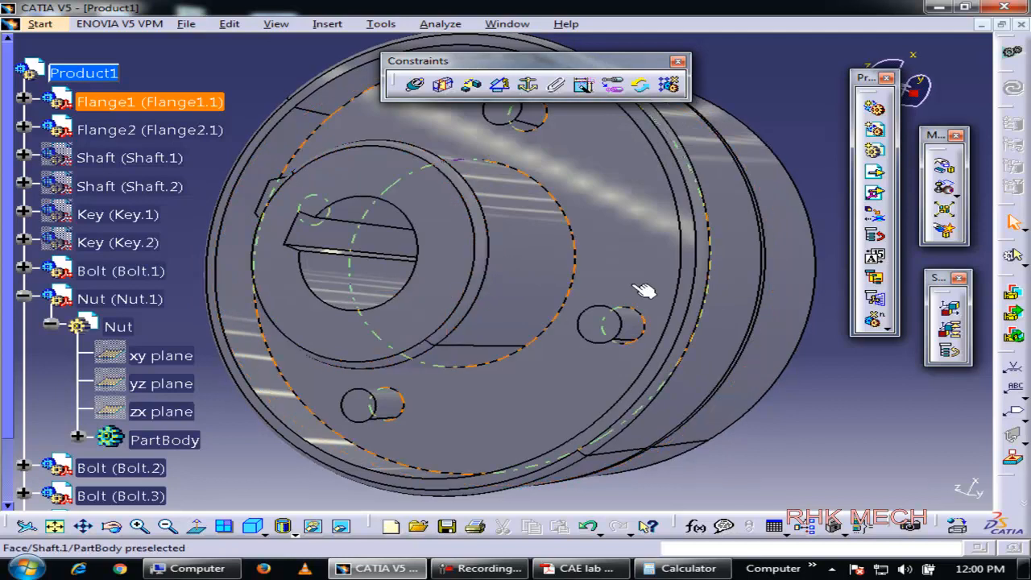
click(327, 23)
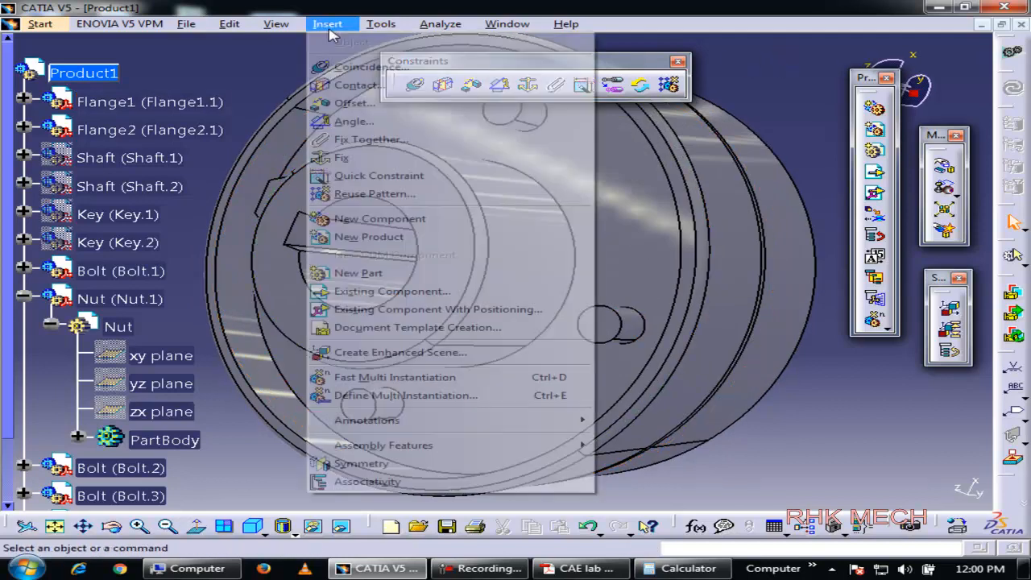
click(403, 311)
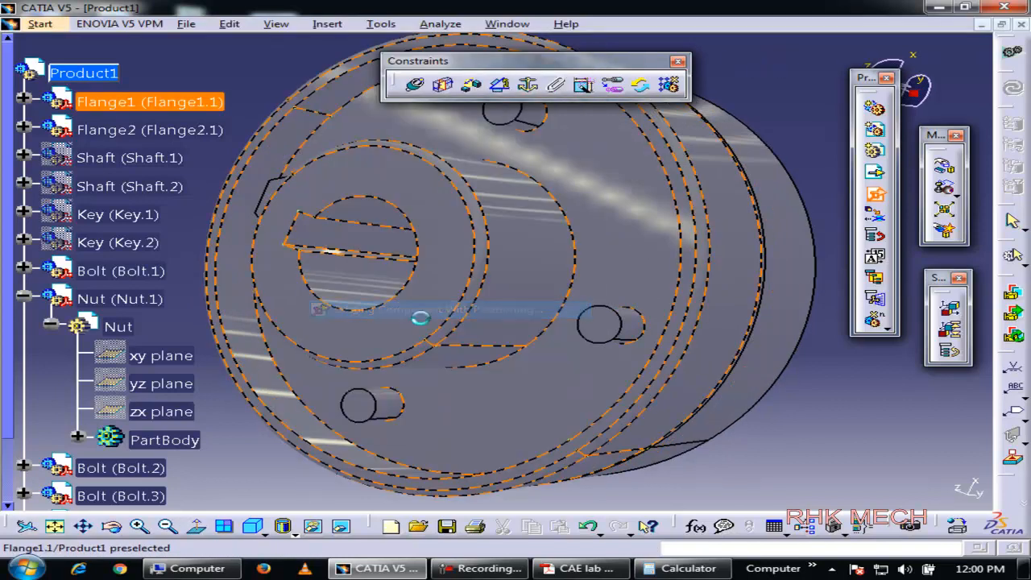
click(83, 72)
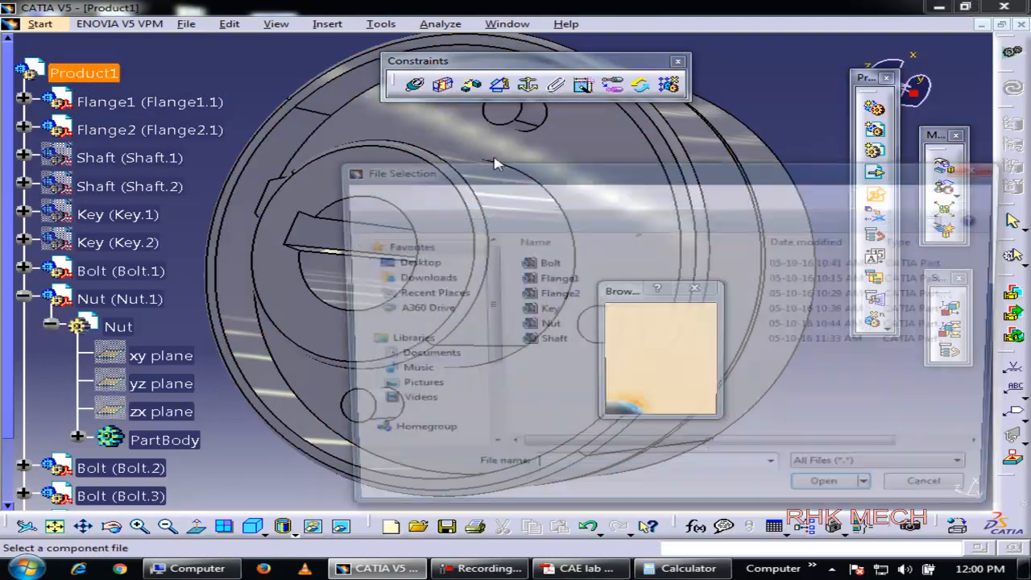
double_click(564, 325)
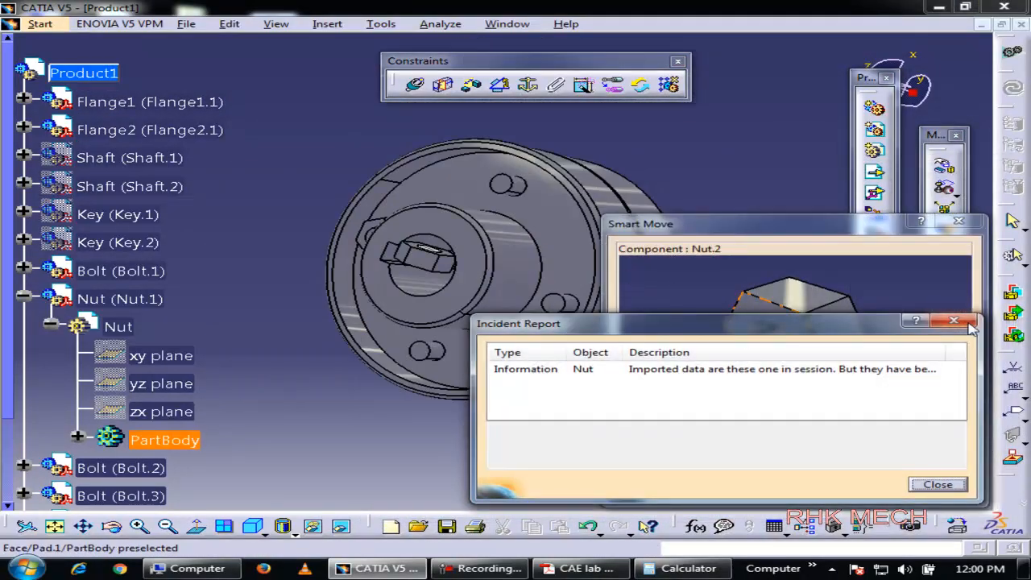
click(969, 323)
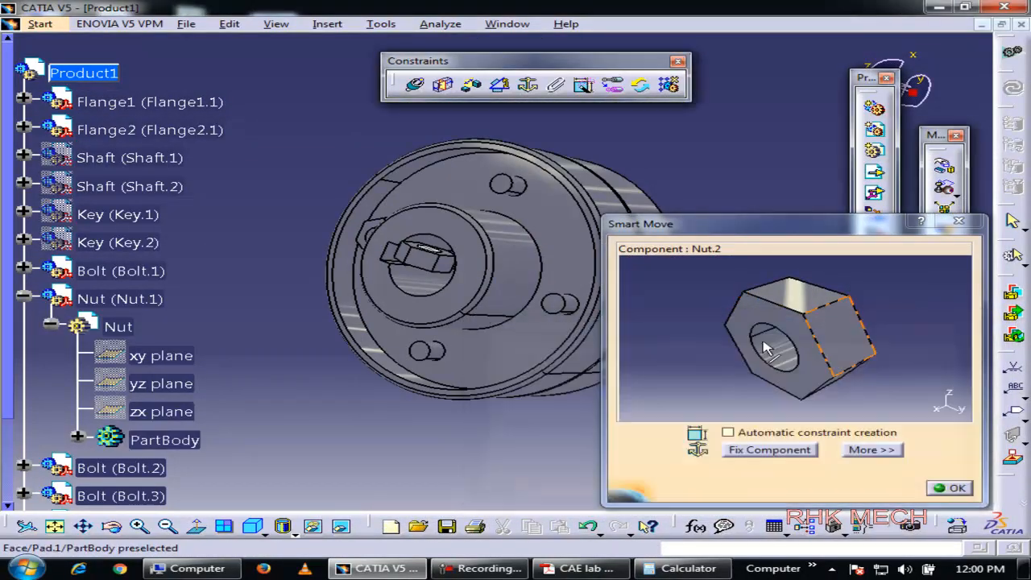
- Align the second nut's axis with the third bolt's protruding shank and seat the nut's end face on the Flange1 face
click(782, 356)
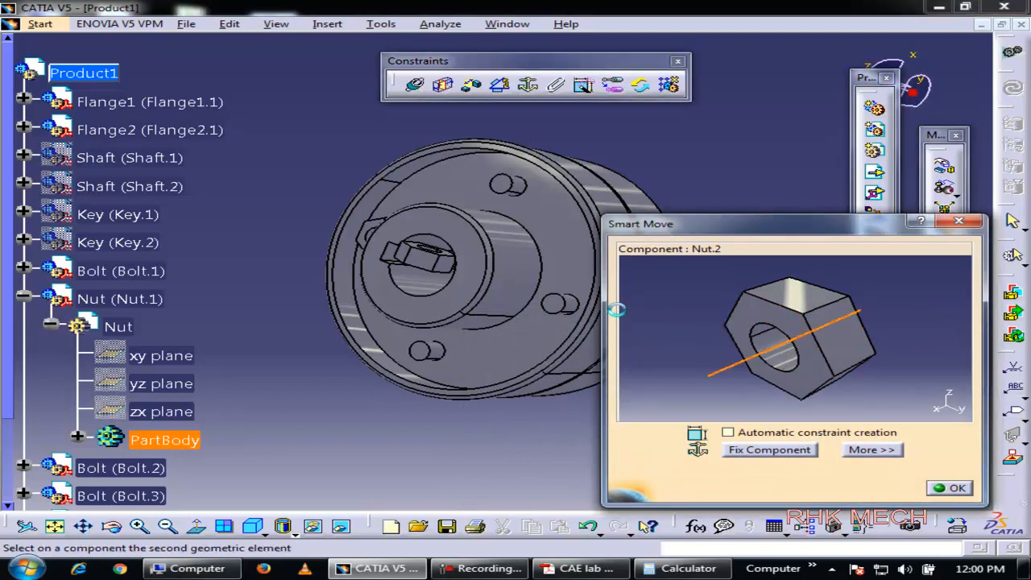
click(569, 308)
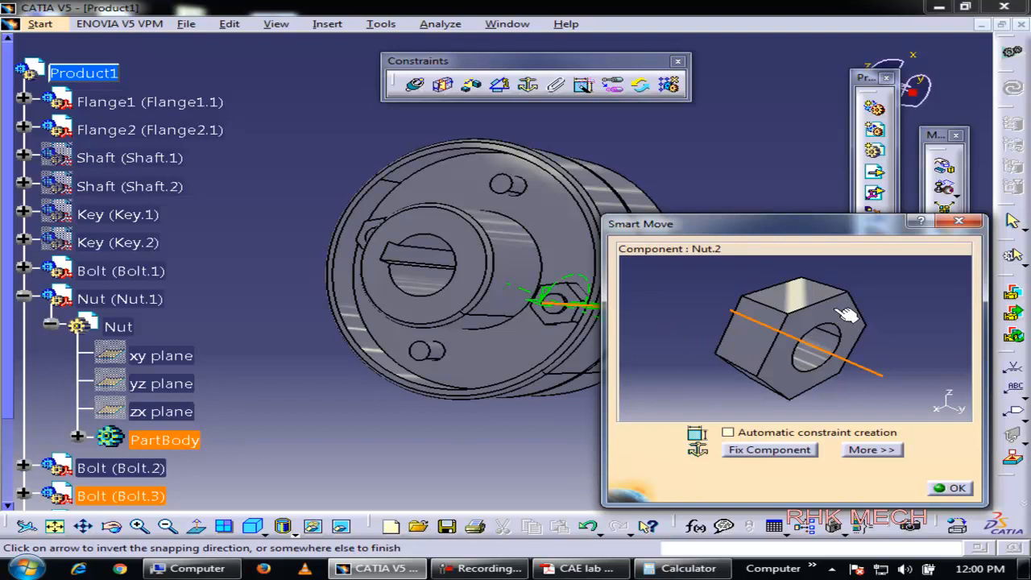
click(868, 387)
click(850, 322)
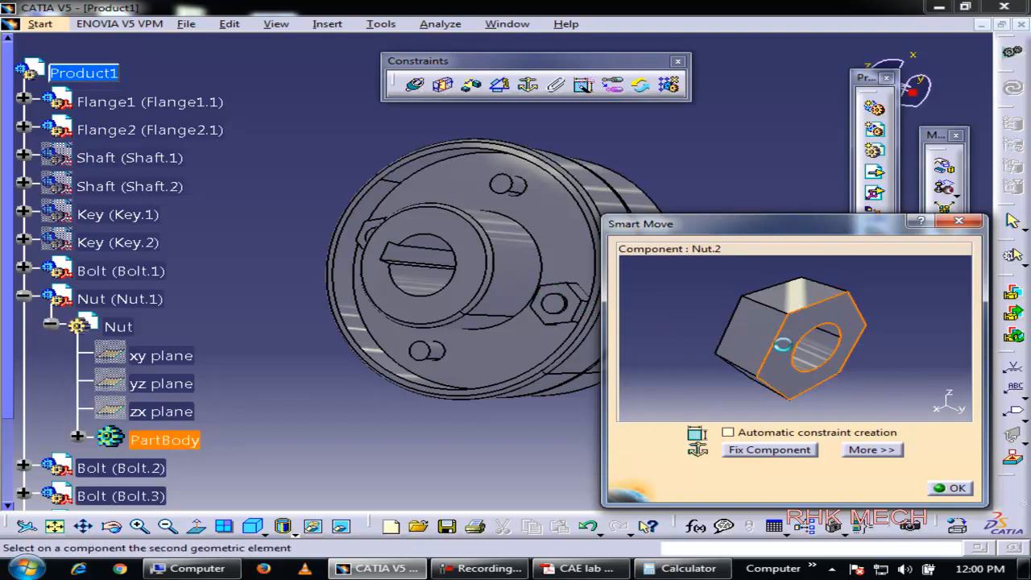
click(568, 264)
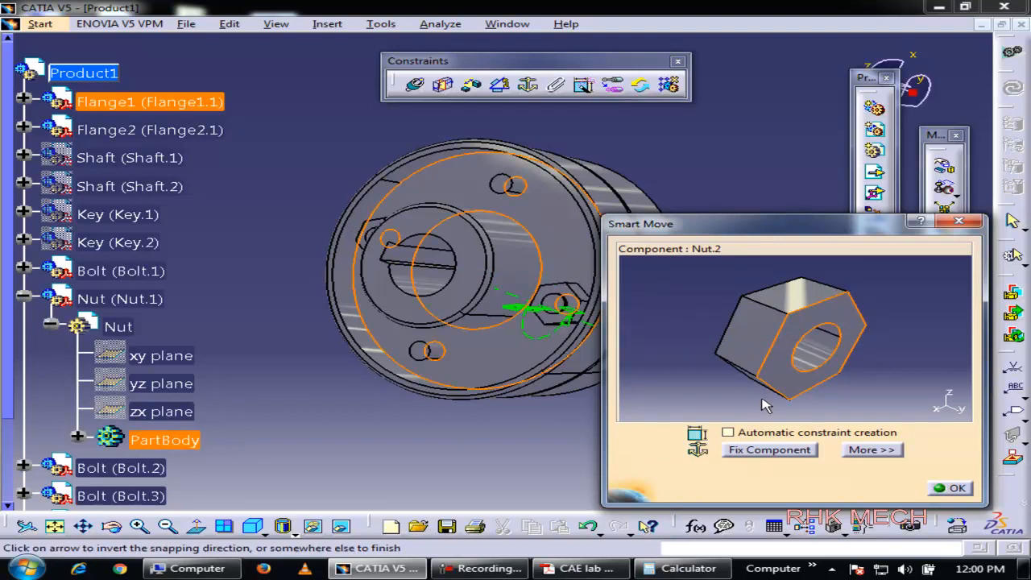
click(926, 487)
click(952, 487)
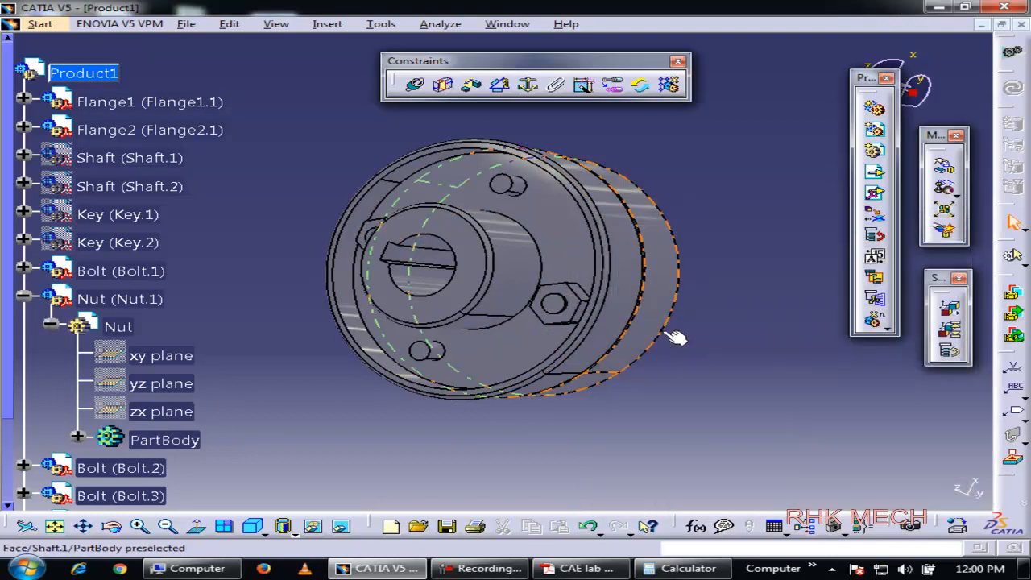
- Insert a third instance of the Nut part into Product1 with positioning
click(327, 24)
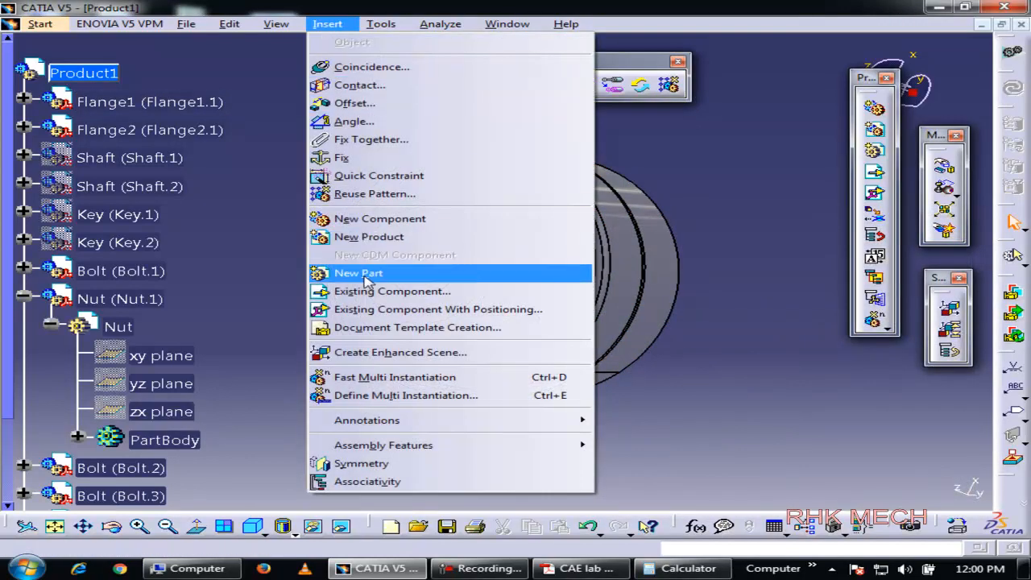
click(472, 309)
click(80, 75)
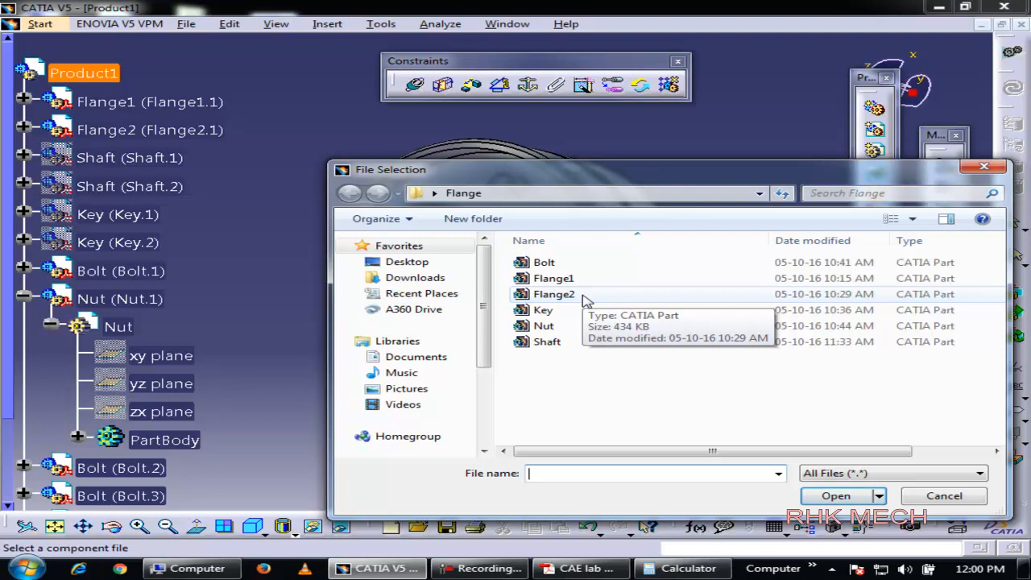
double_click(564, 326)
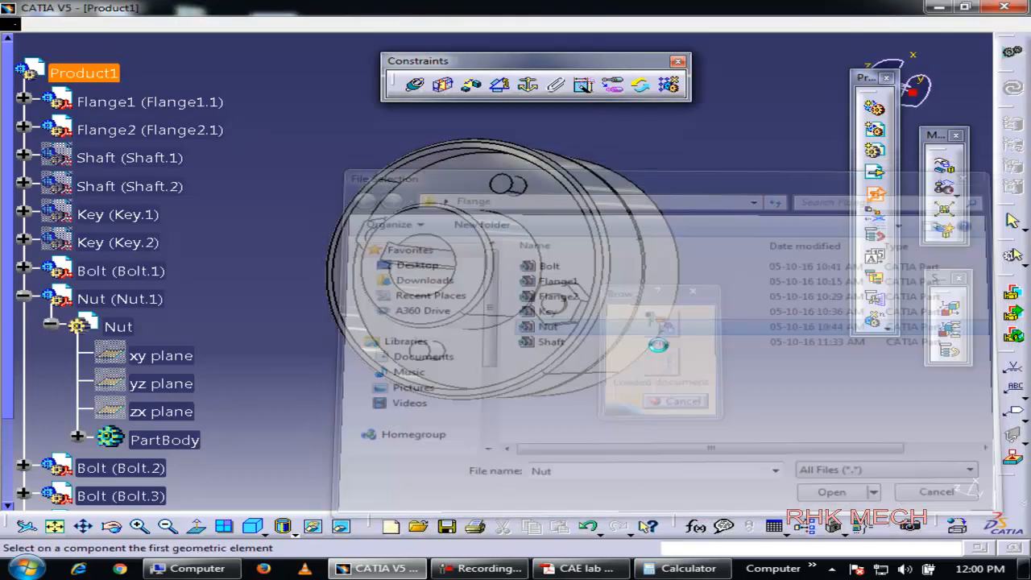
click(953, 323)
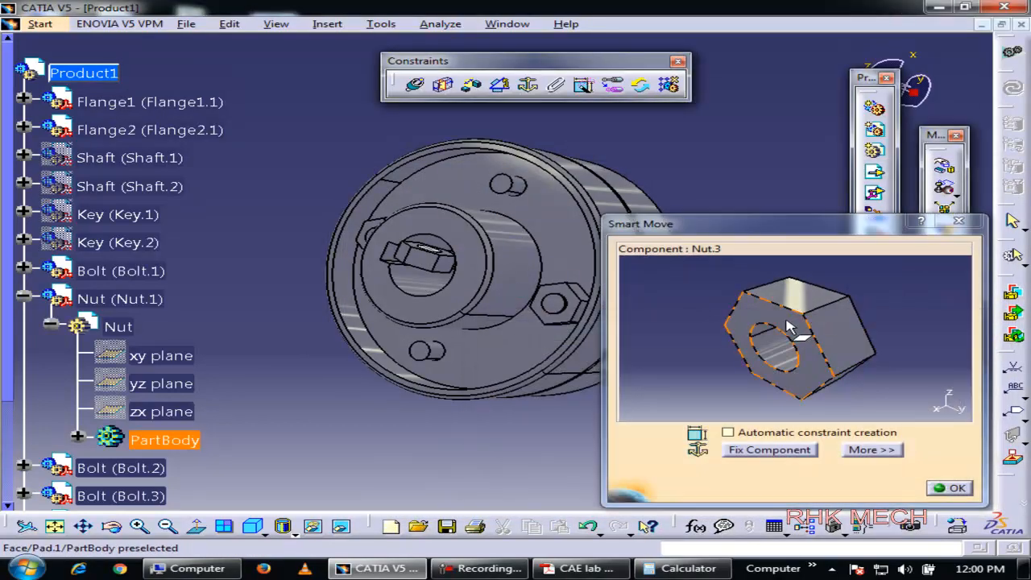
- Align the third nut's axis with the lower bolt's protruding shank and seat the nut's end face on the Flange1 face
click(783, 347)
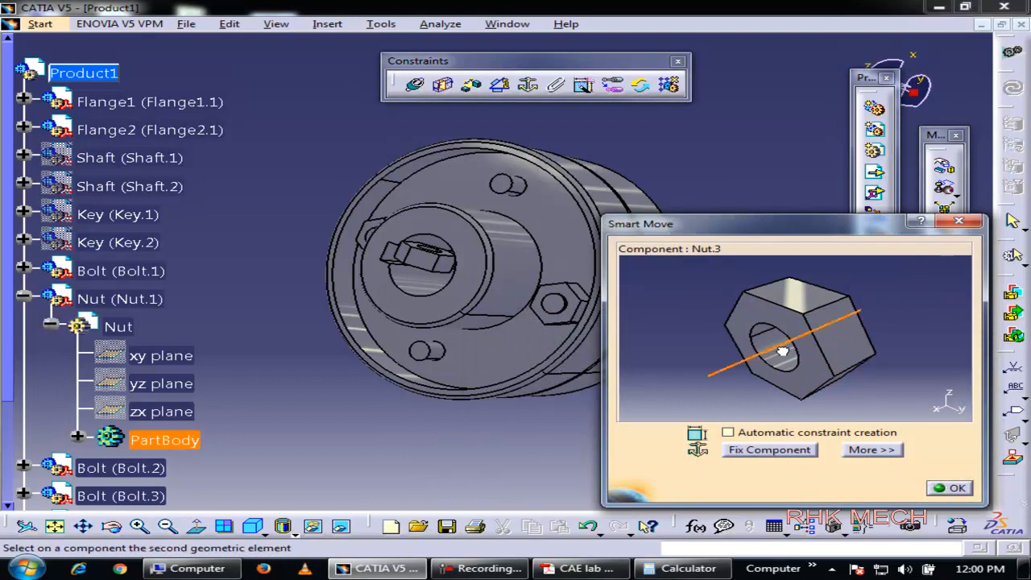
click(433, 360)
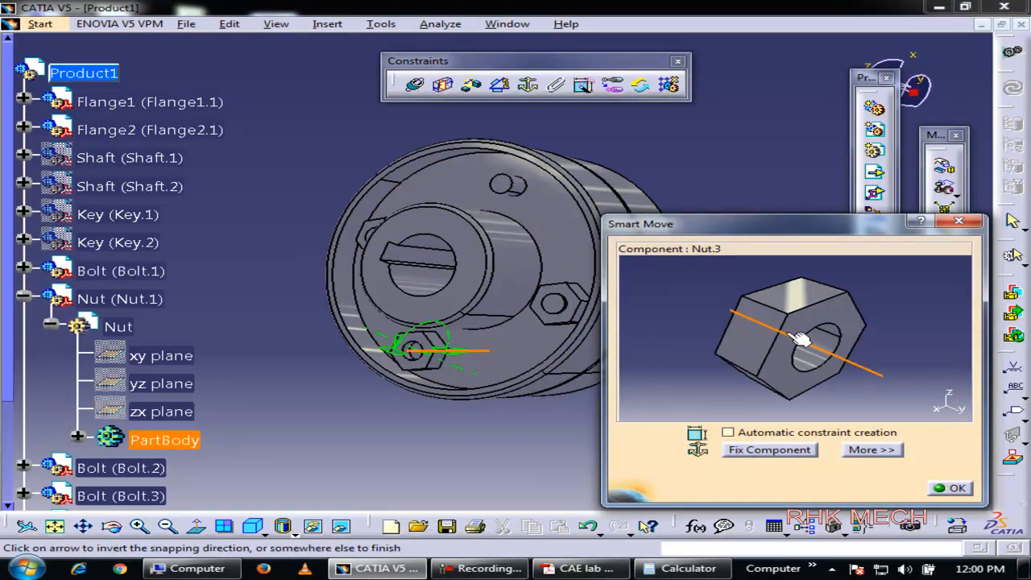
click(838, 326)
click(835, 314)
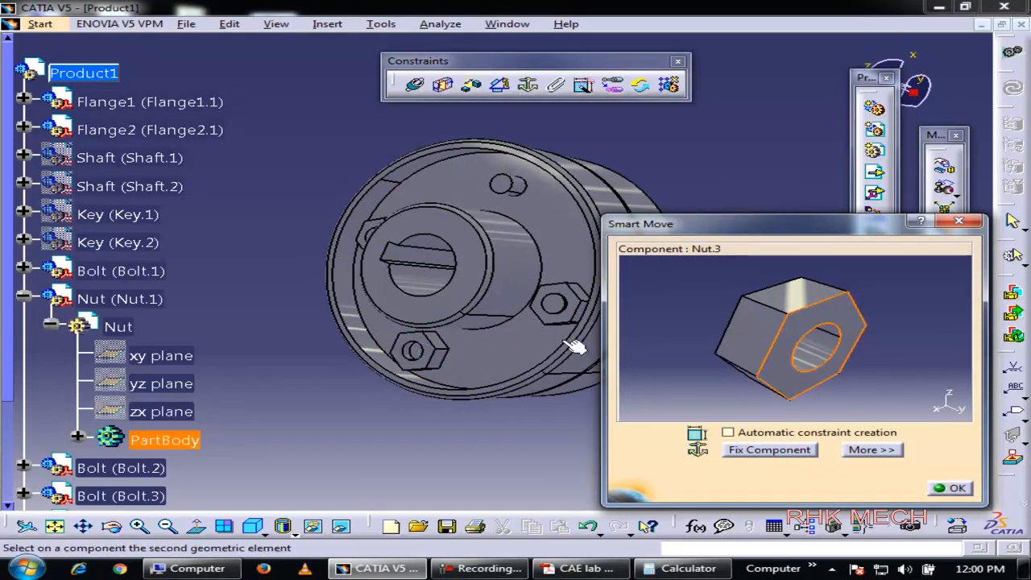
click(483, 361)
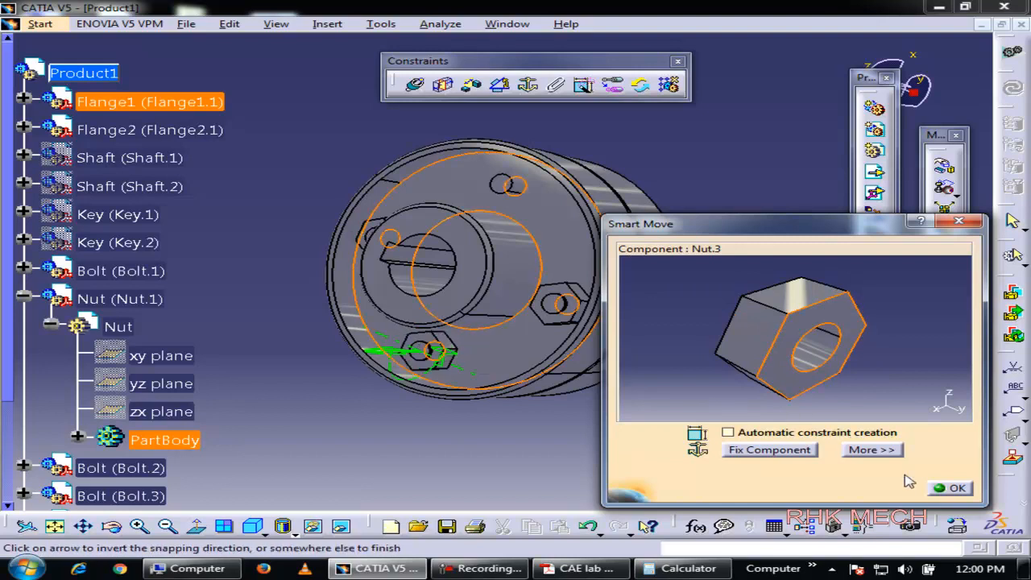
click(642, 444)
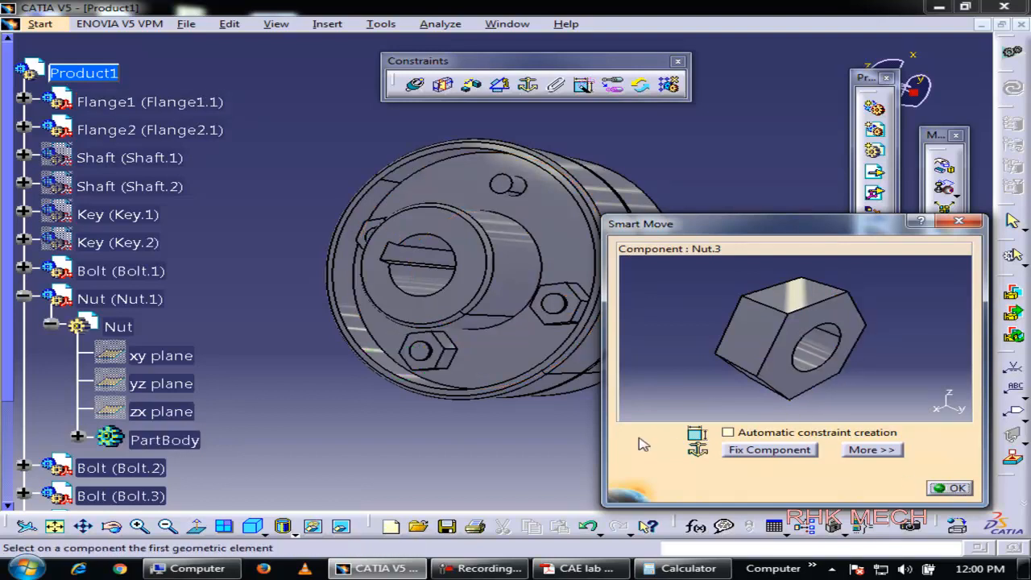
click(951, 489)
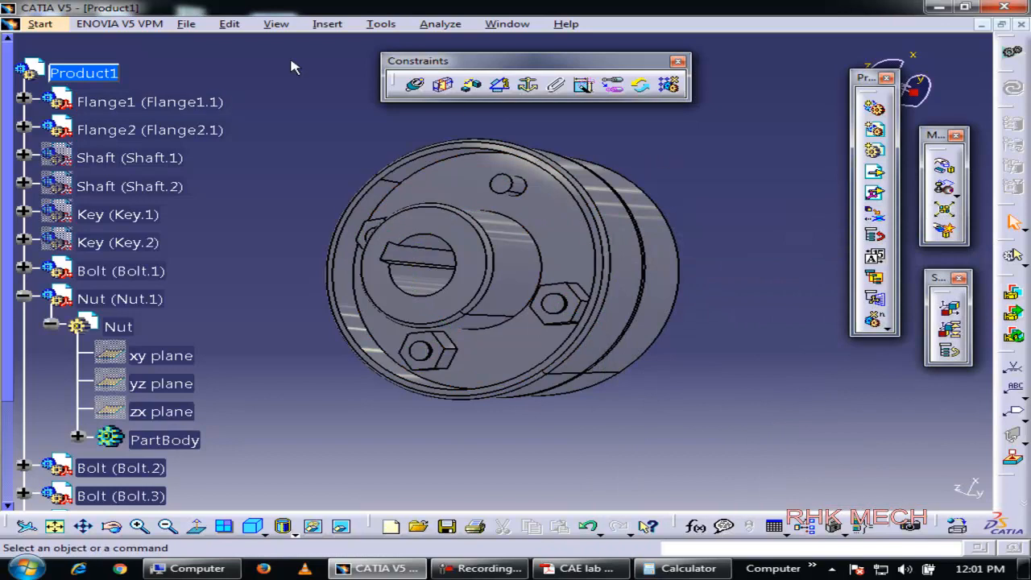
- Insert a fourth instance of the Nut part into Product1 with positioning
click(327, 24)
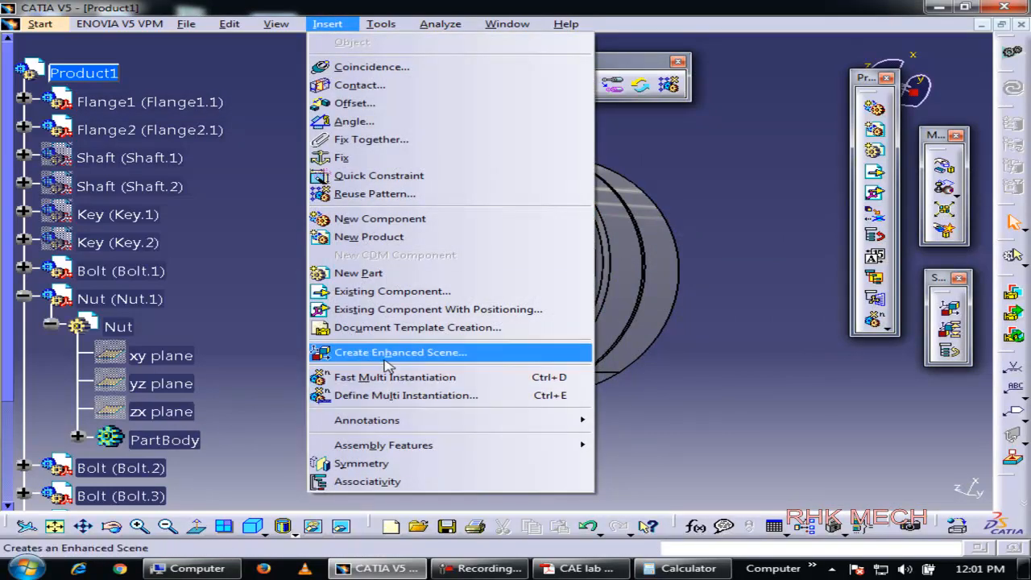
click(399, 311)
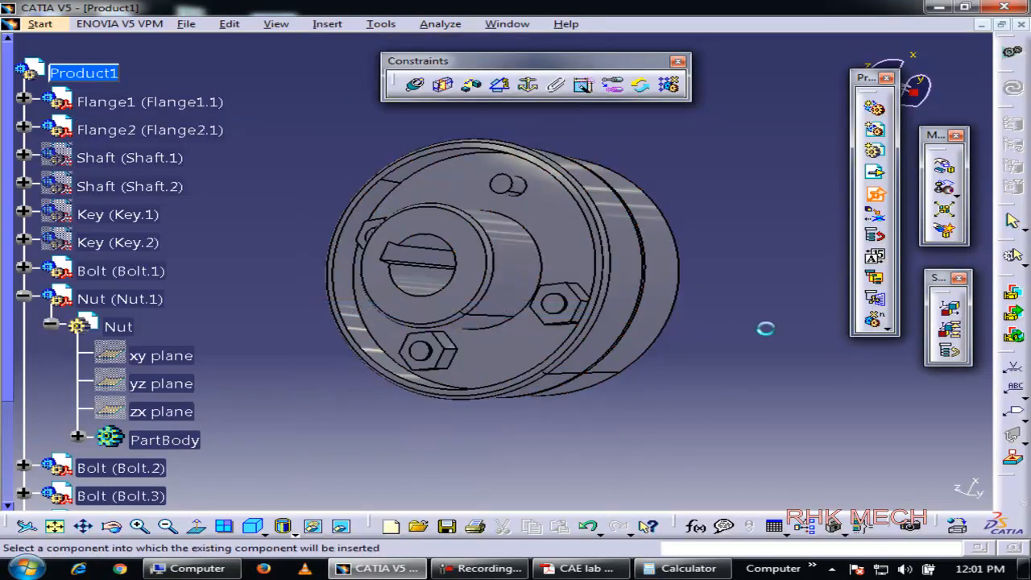
click(86, 73)
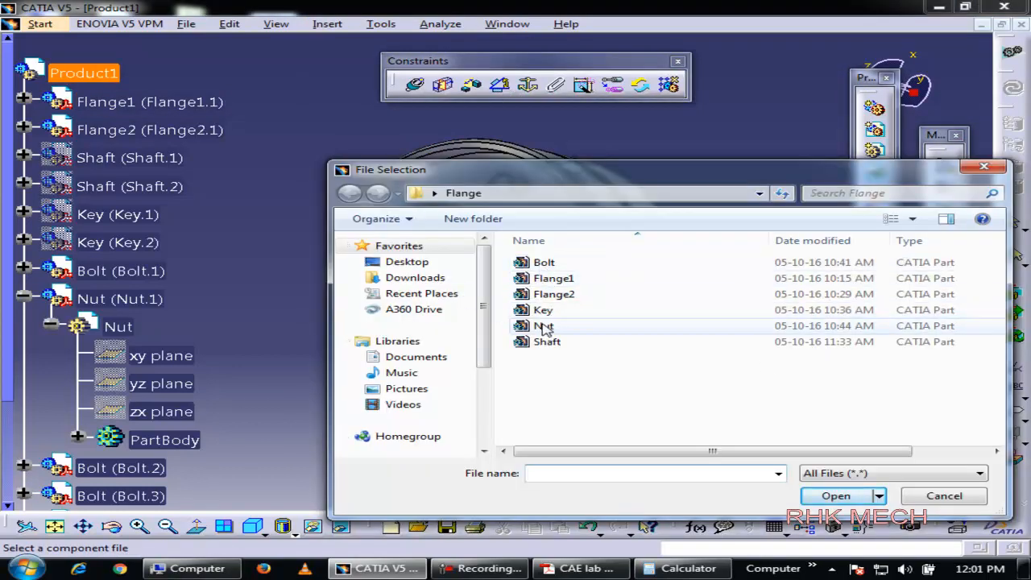
double_click(544, 325)
click(949, 321)
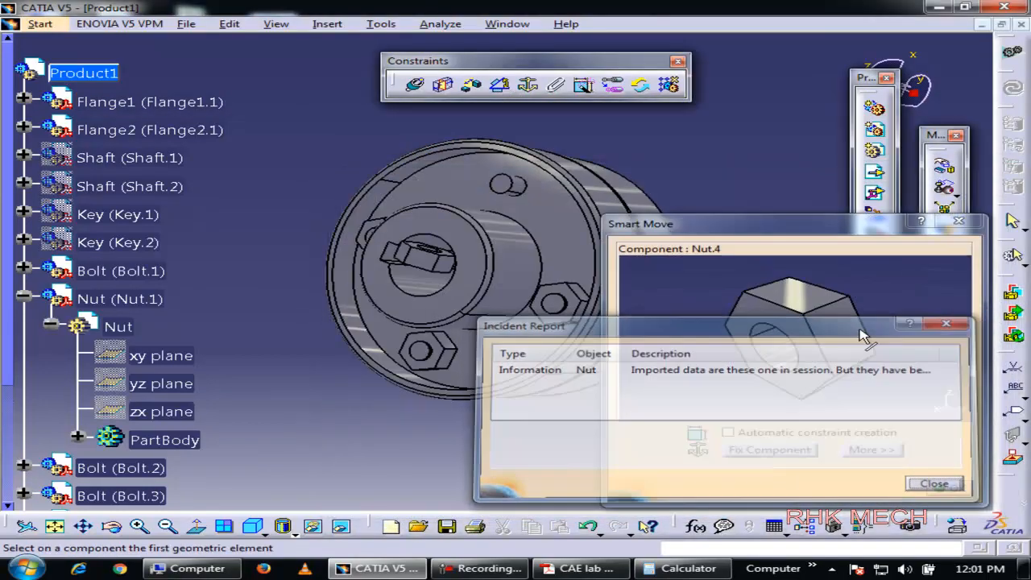
- Align the fourth nut's axis with the upper bolt's protruding shank and seat its end face against the Flange1 face
click(754, 348)
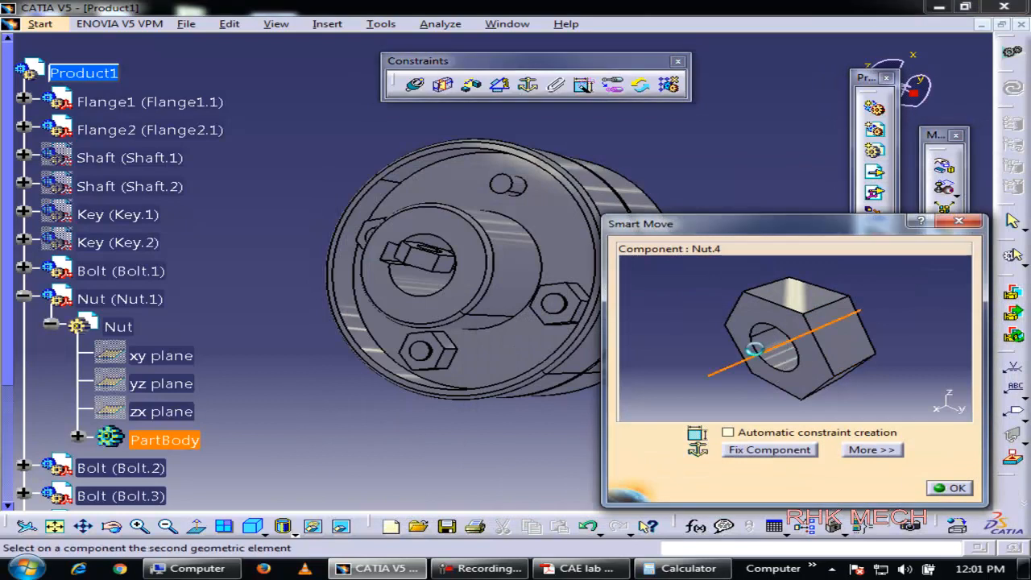
click(513, 185)
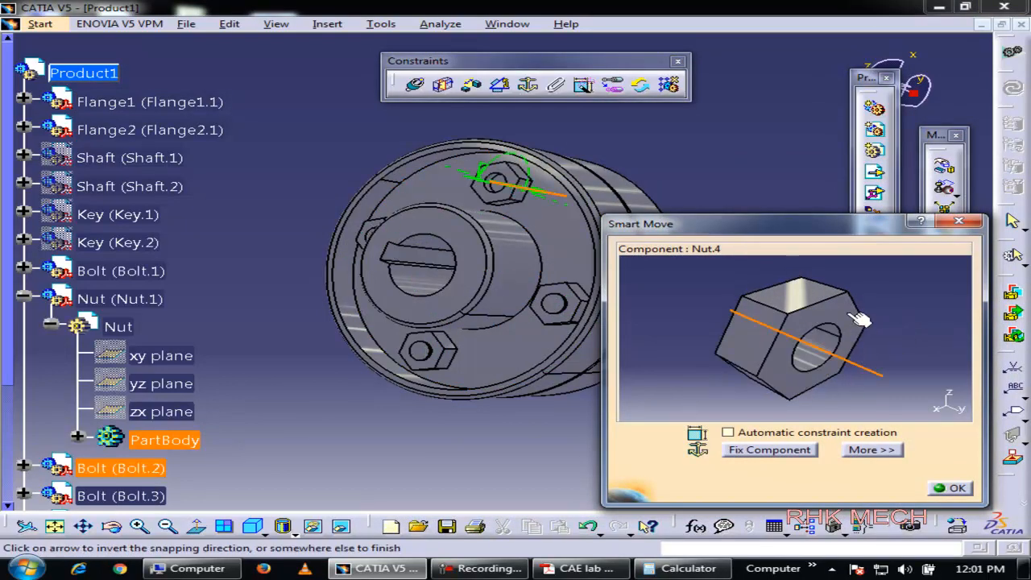
click(861, 449)
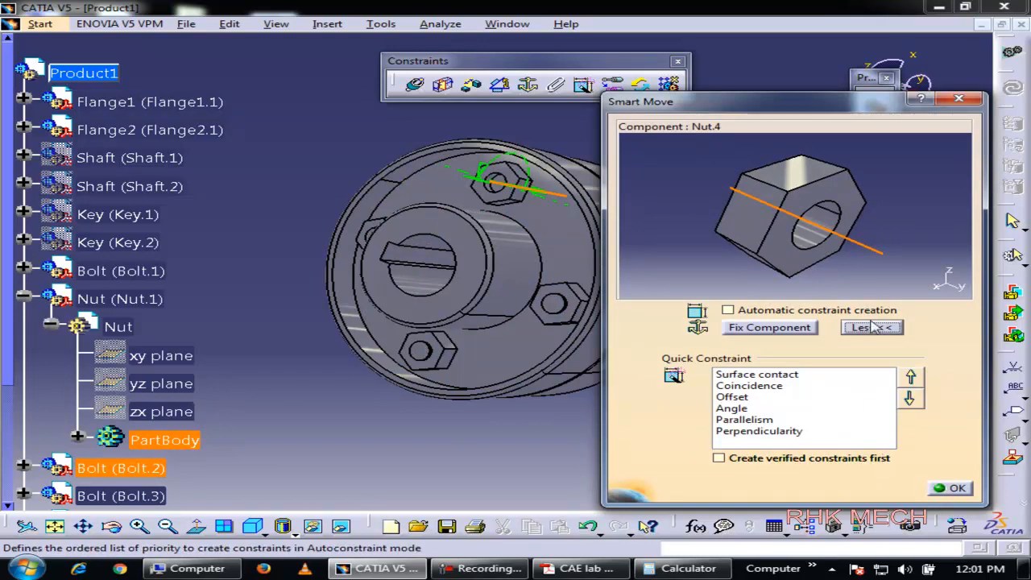
click(884, 208)
click(841, 192)
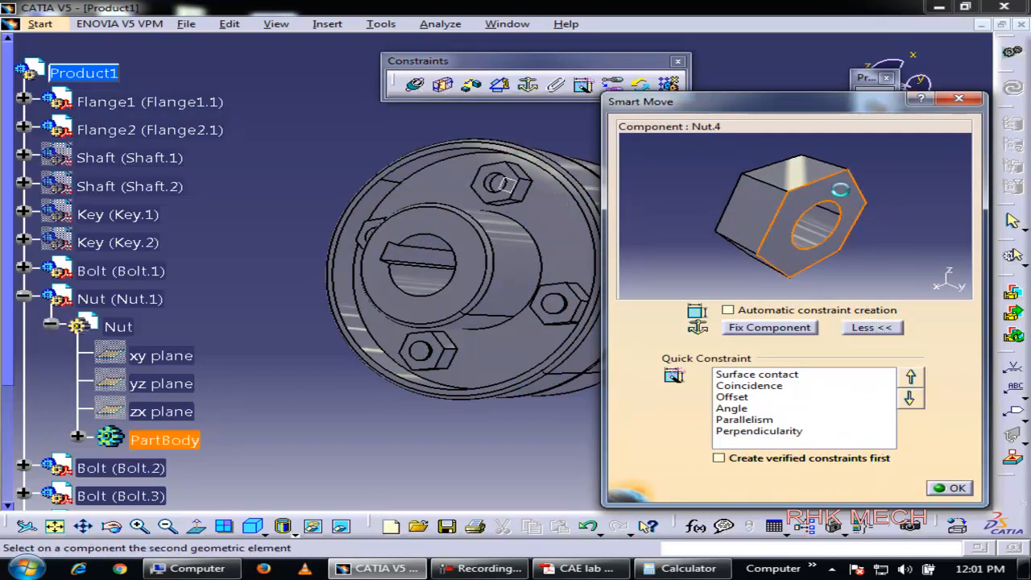
click(559, 202)
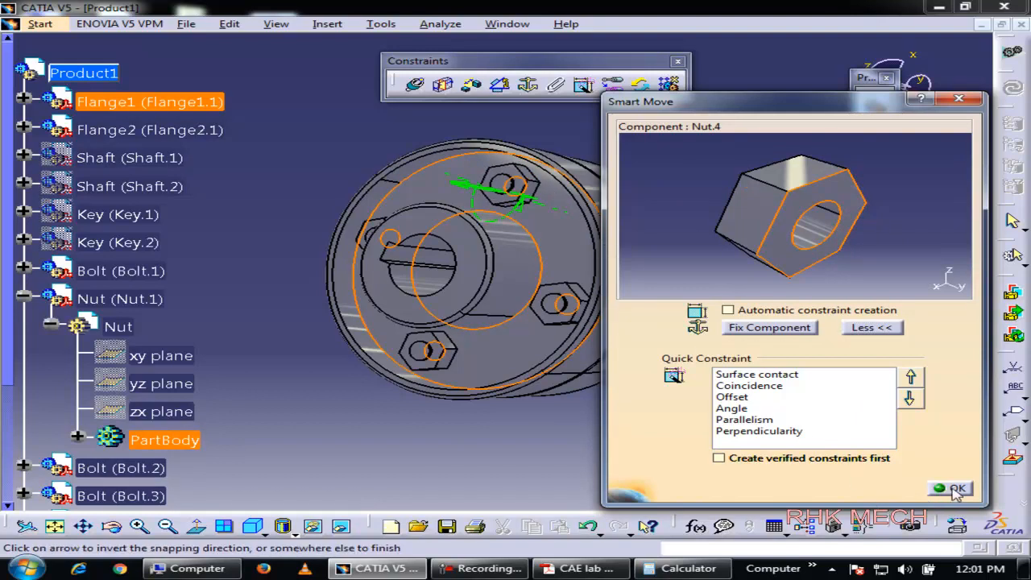
click(447, 431)
click(951, 488)
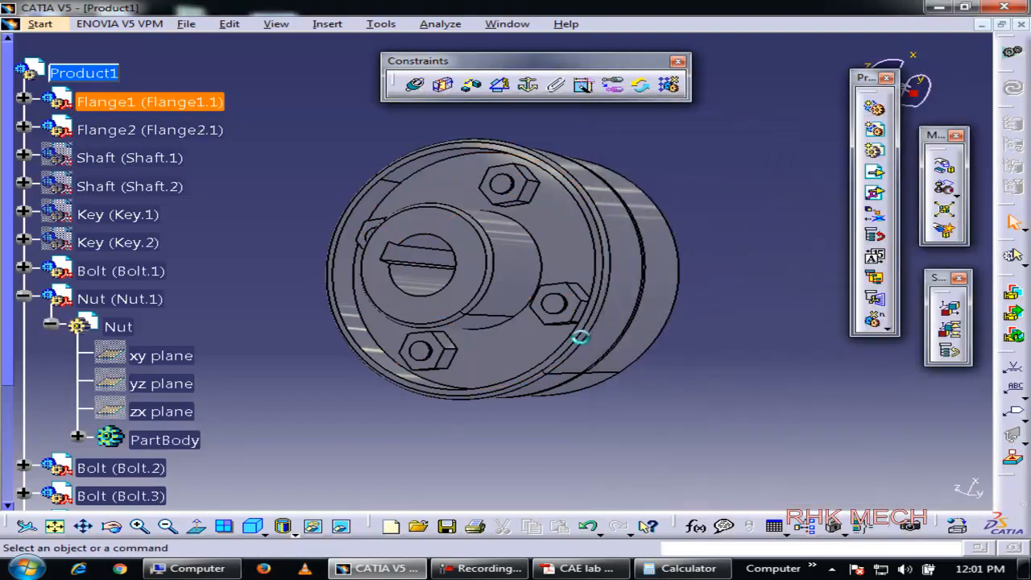
- Unhide both keys, Key.1 and Key.2, in the coupling assembly
middle_drag(695, 390, 480, 380)
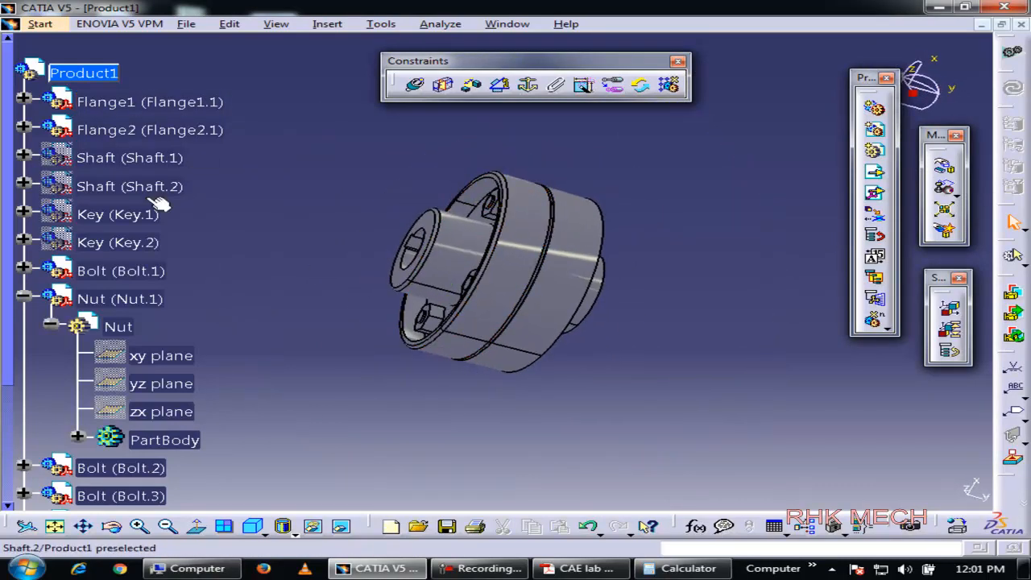
right_click(121, 214)
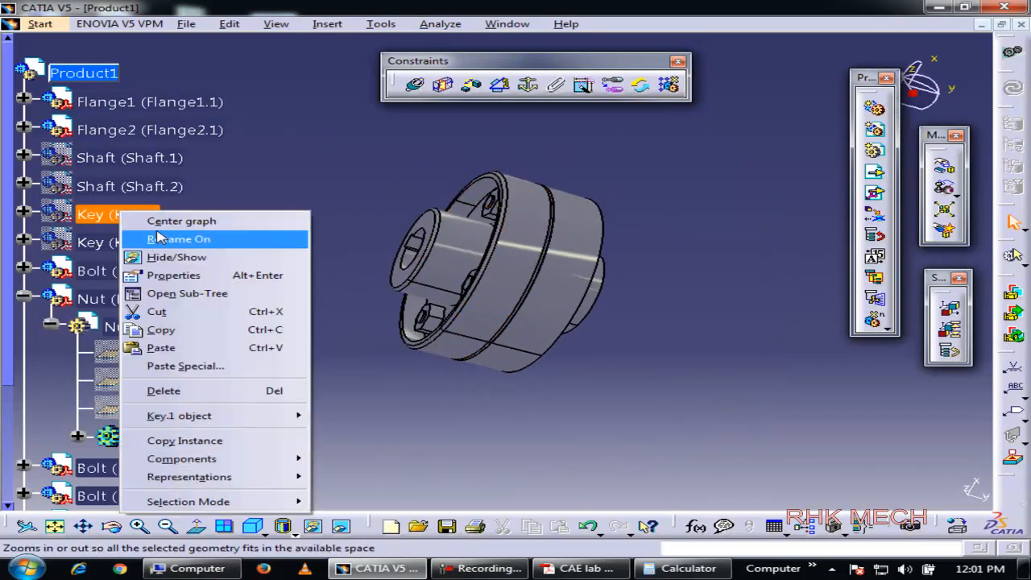
click(192, 257)
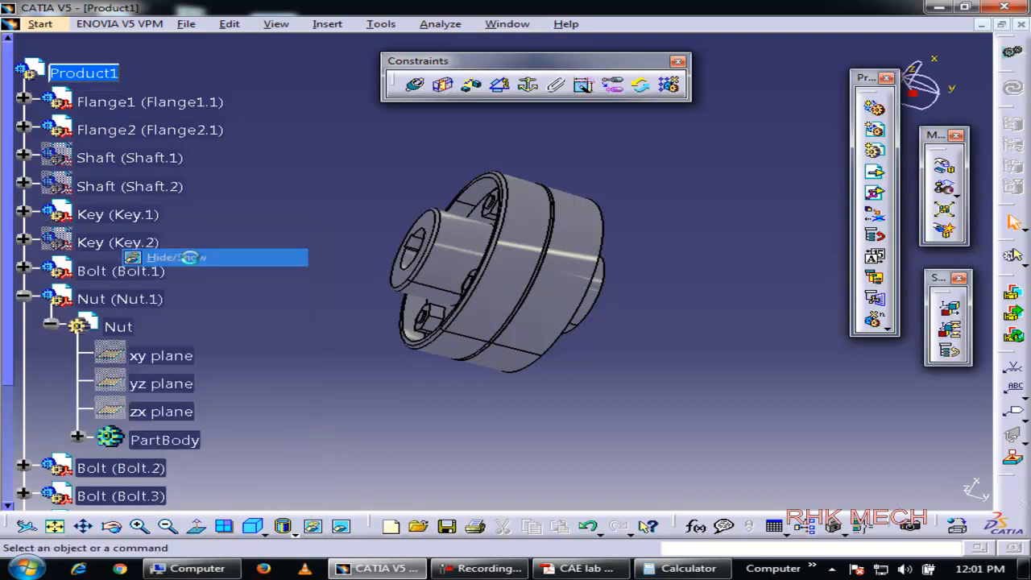
right_click(113, 244)
click(166, 295)
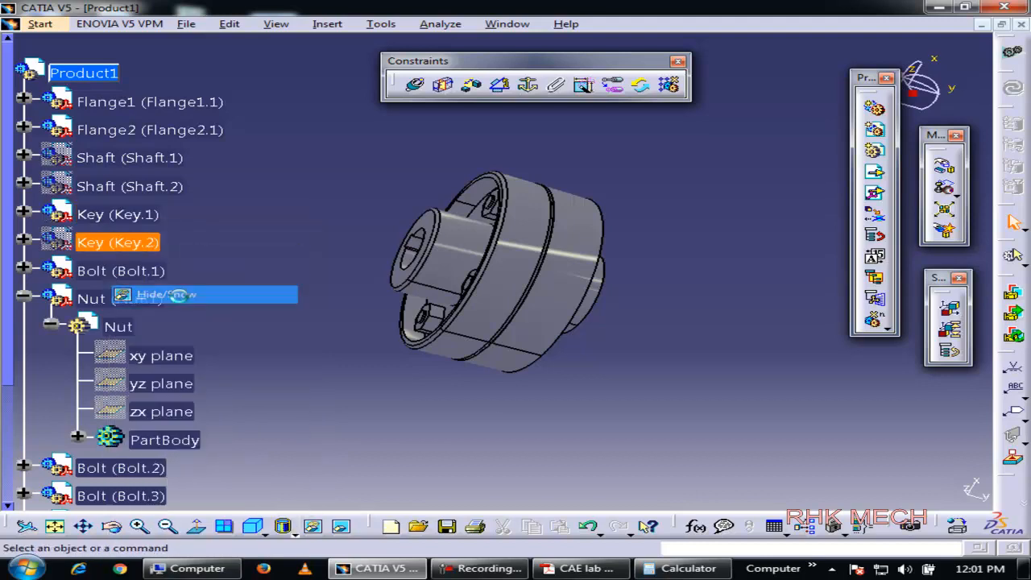
right_click(121, 242)
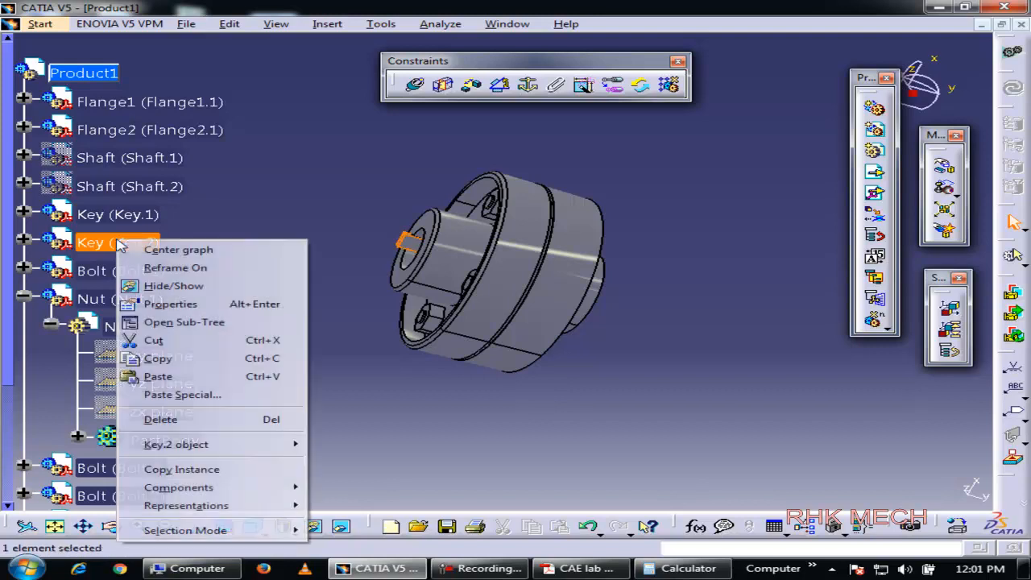
- Unhide both shafts, Shaft.2 and Shaft.1, in the coupling assembly
right_click(106, 190)
click(155, 234)
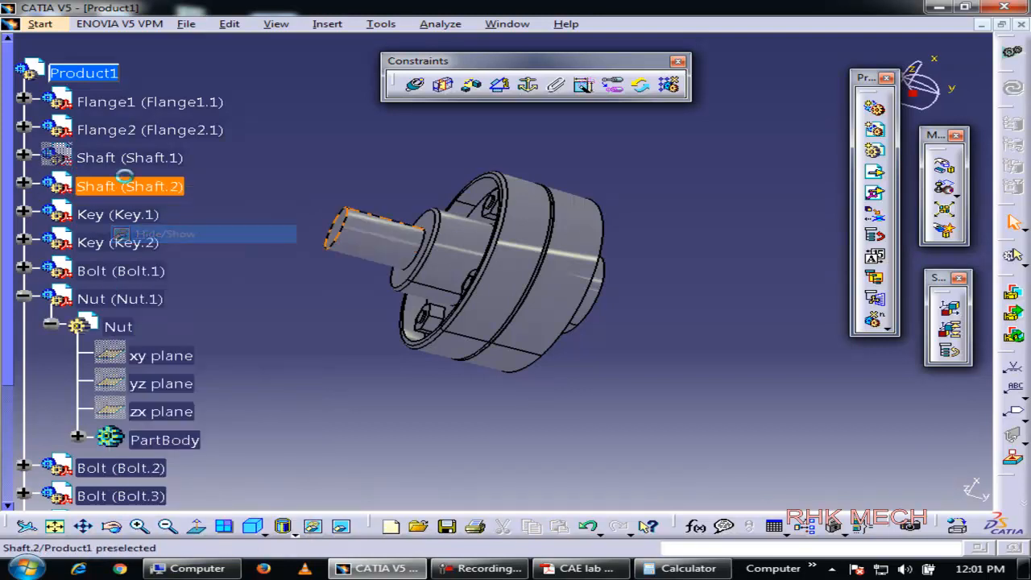
click(121, 158)
right_click(121, 158)
click(188, 207)
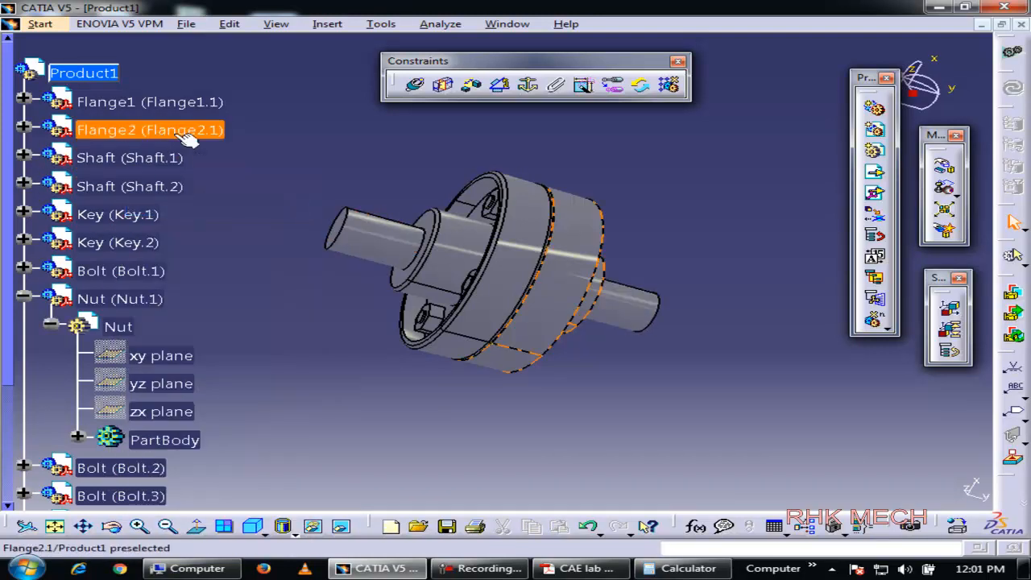
- Collapse the Nut part's branch, then close the floating Constraints toolbar and hide the specification tree
click(51, 324)
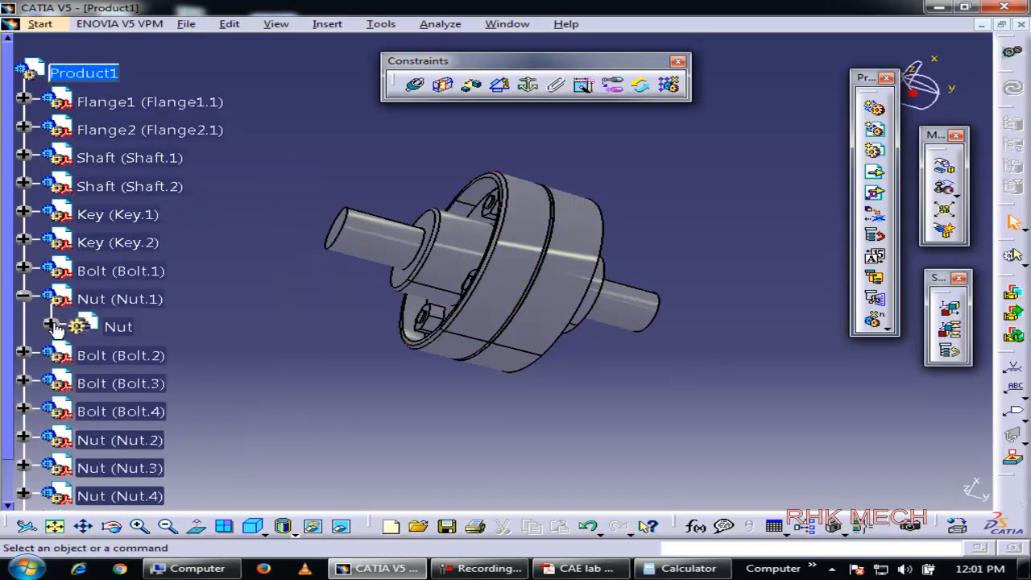
middle_drag(619, 369, 564, 306)
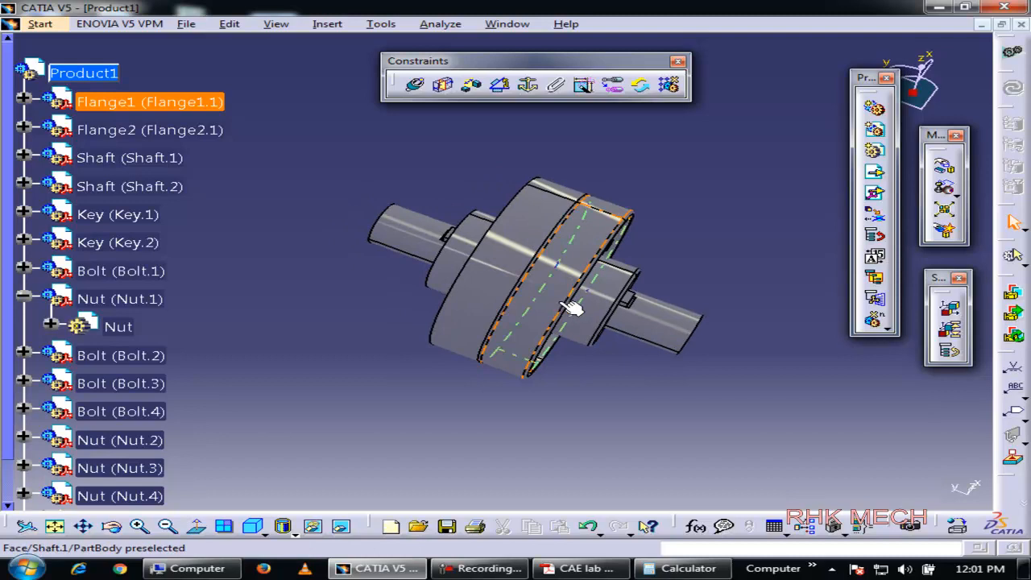
click(678, 61)
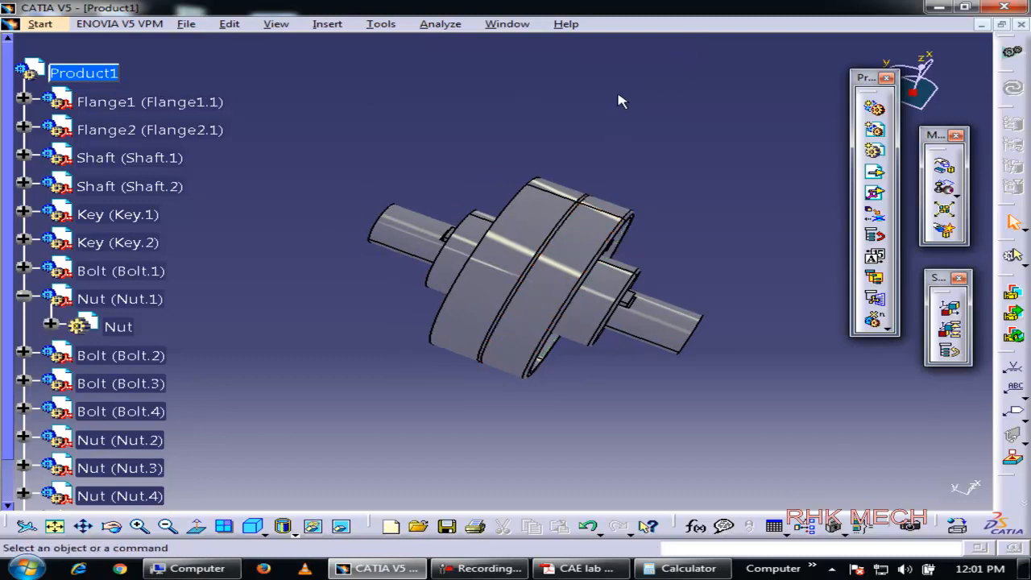
click(83, 72)
click(326, 25)
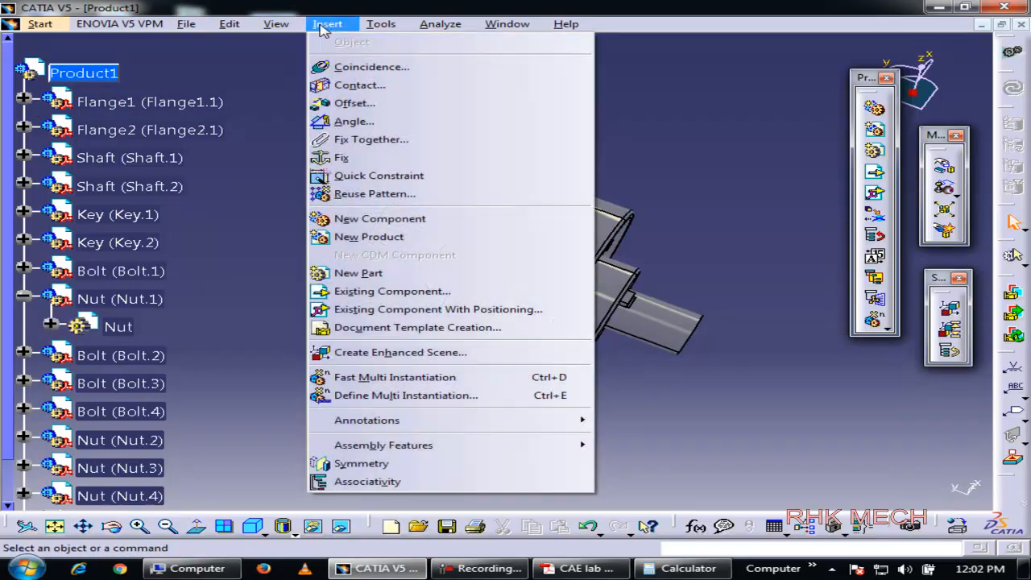
mouse_move(276, 23)
click(292, 111)
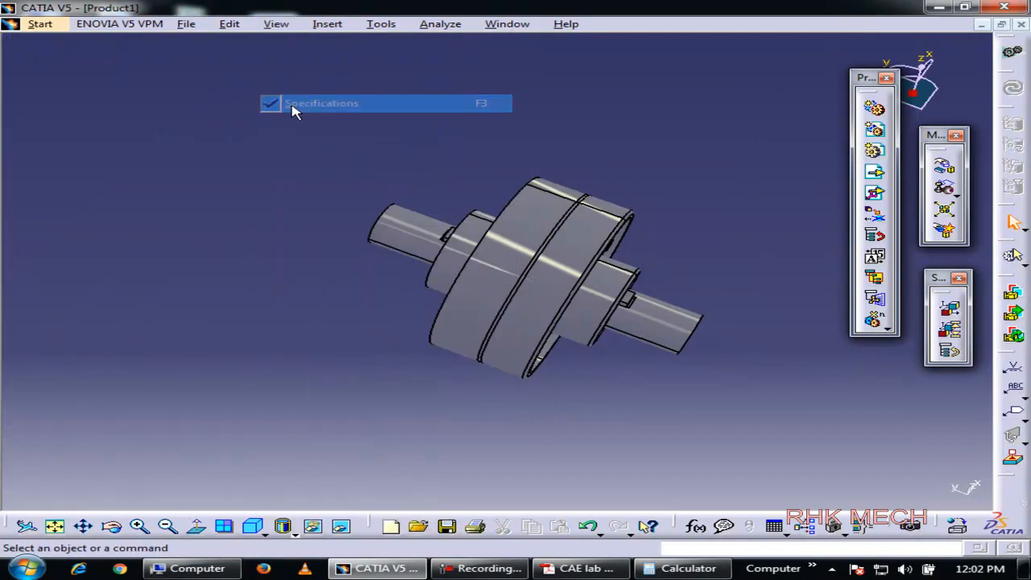
- Close the three remaining floating toolbars and hide the compass so only the coupling fills the graphics area
click(886, 78)
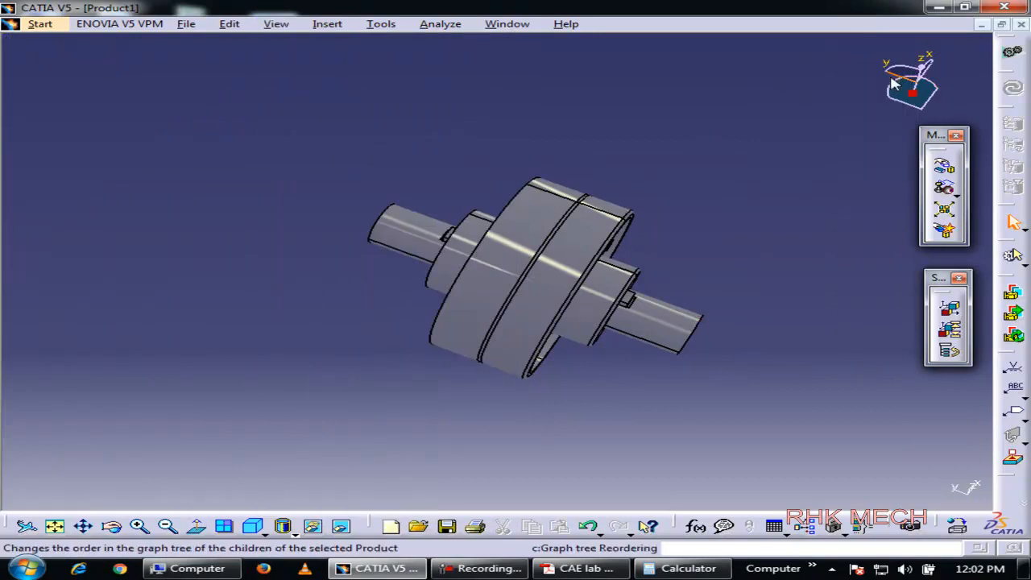
click(956, 135)
click(961, 278)
middle_drag(613, 221, 540, 187)
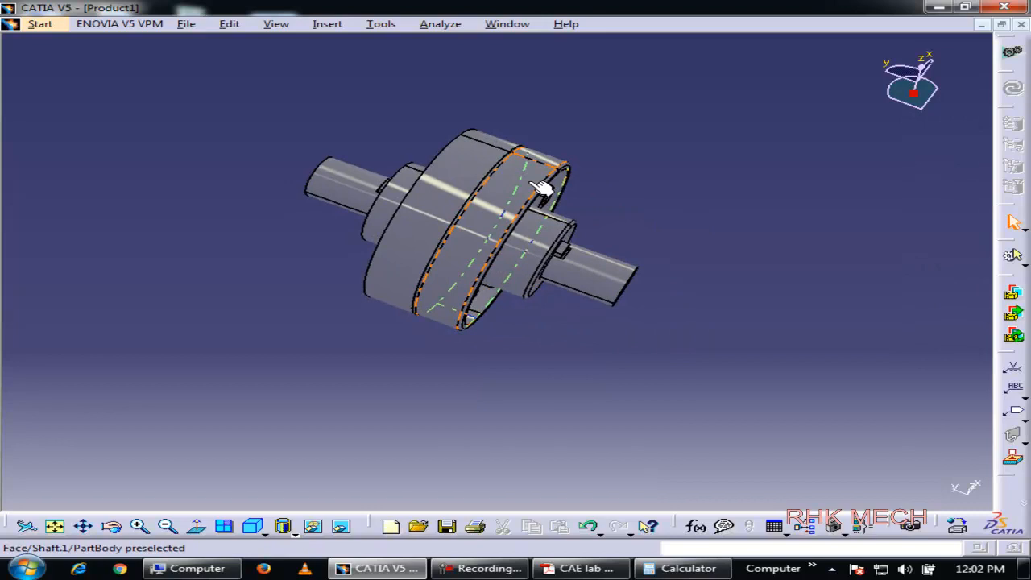
click(273, 24)
click(302, 137)
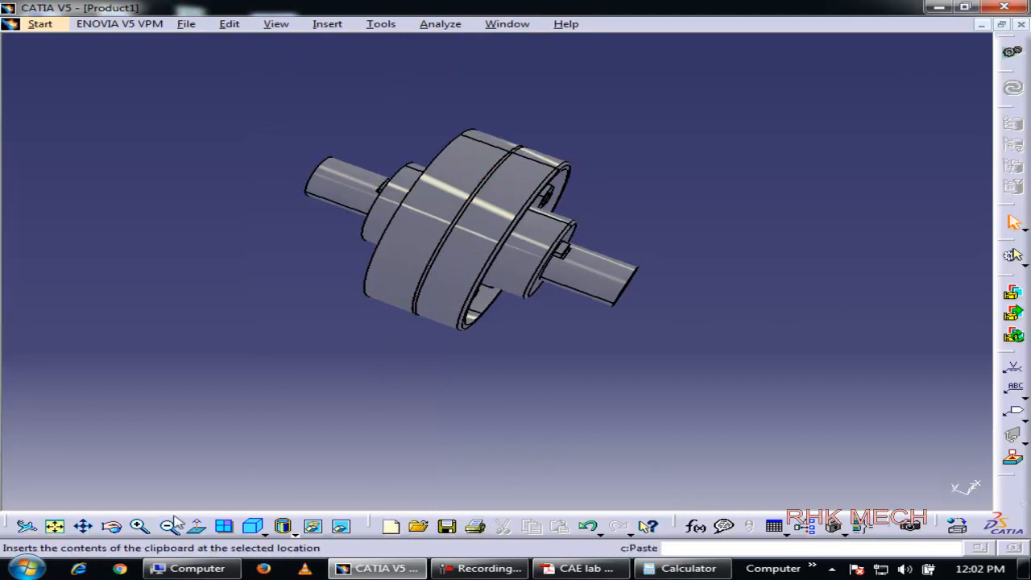
- Split the display into four views of the coupling and start the Snipping Tool
click(228, 529)
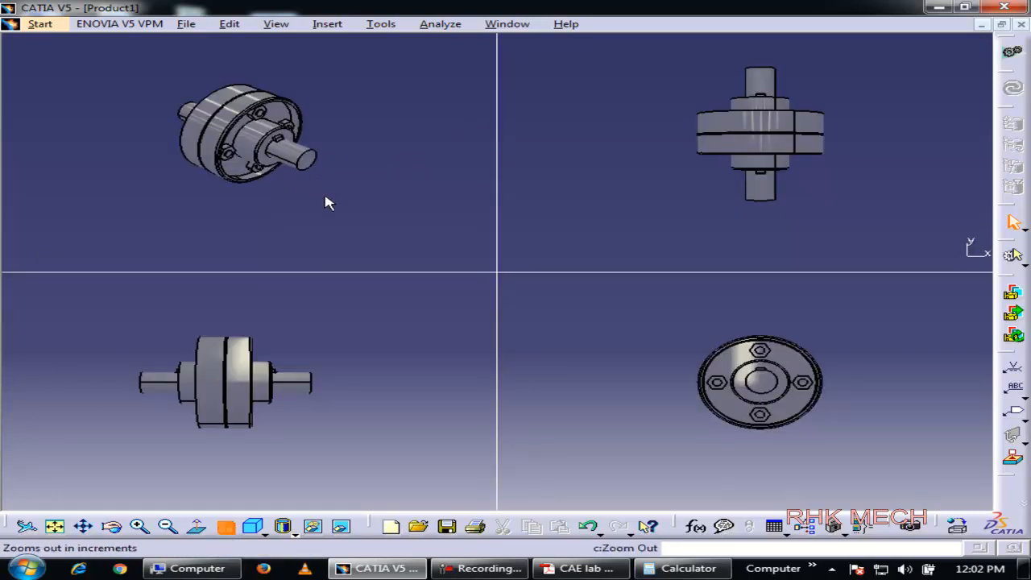
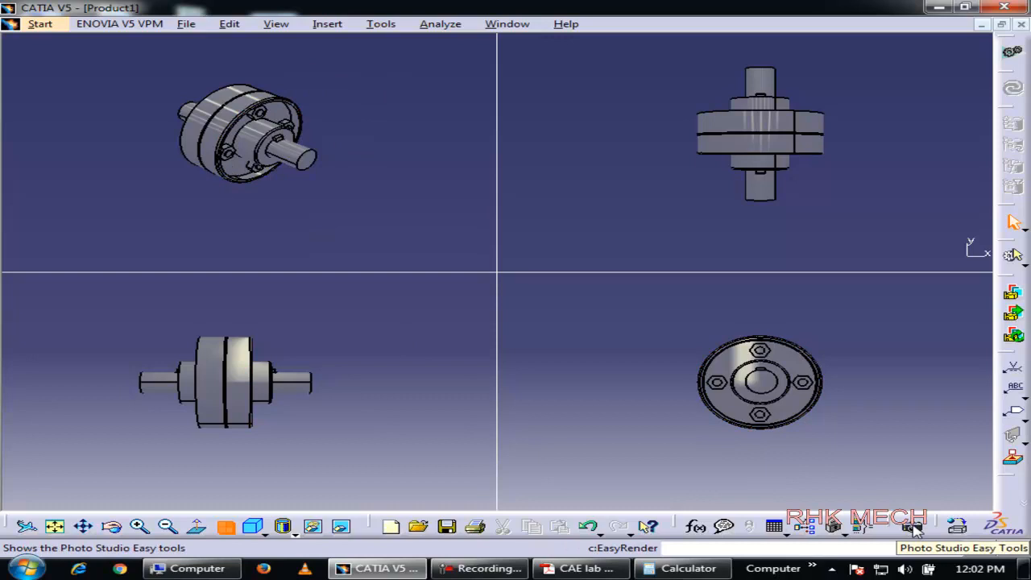
click(28, 567)
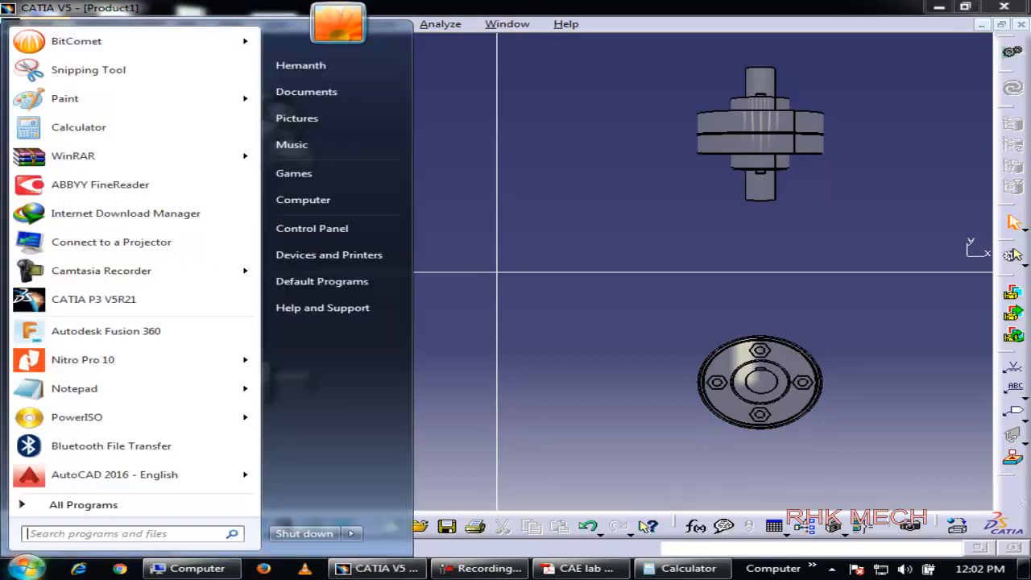
click(88, 71)
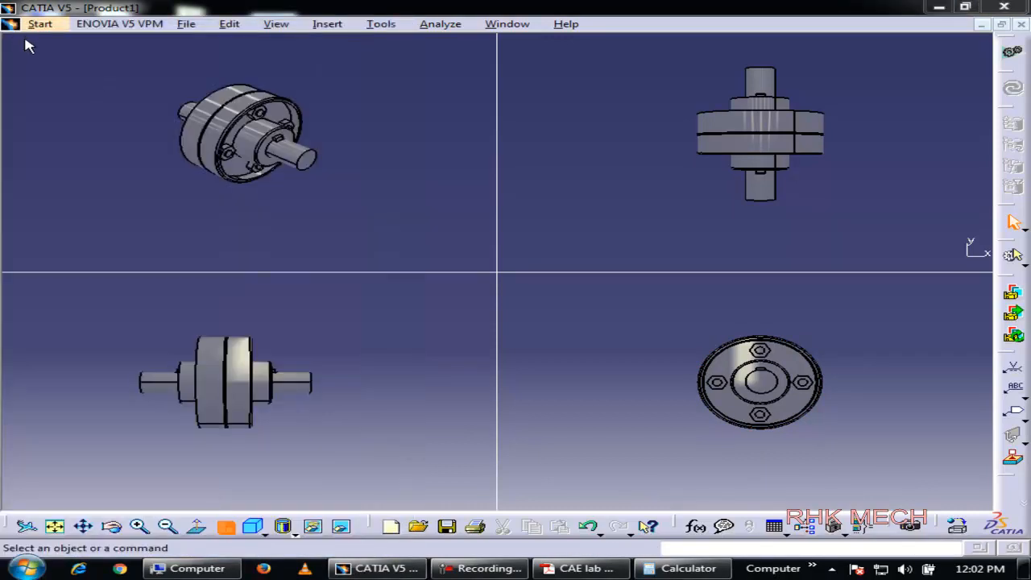
- Snip the whole four-view graphics area of the coupling, and close the Snipping Tool without saving the snip
drag(8, 35, 914, 473)
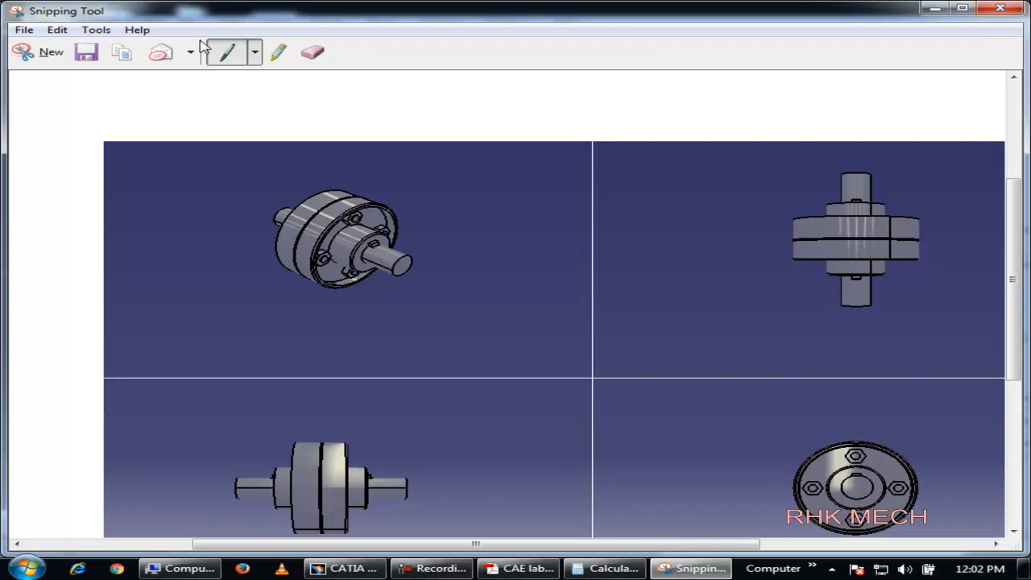
click(992, 8)
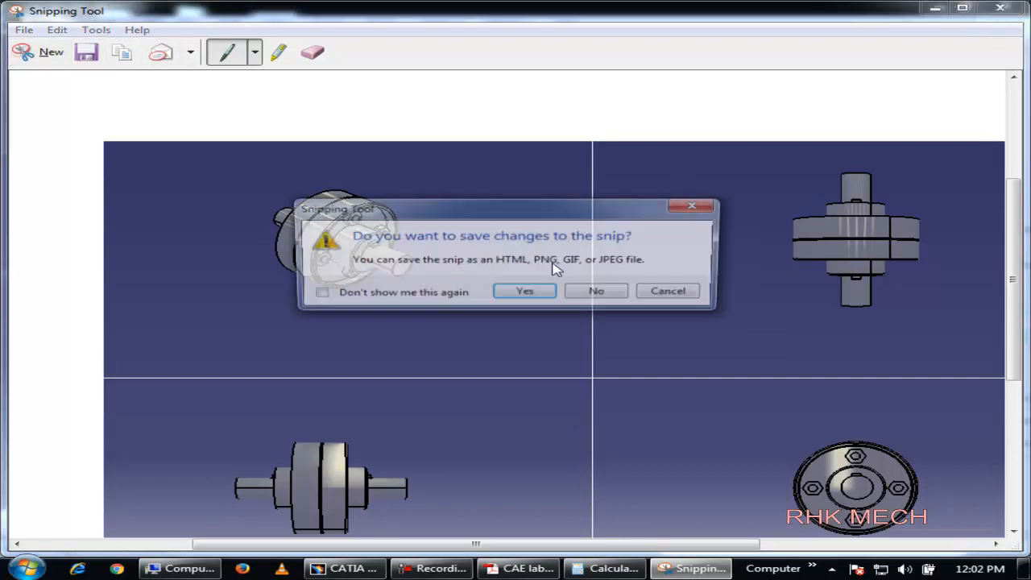
click(594, 292)
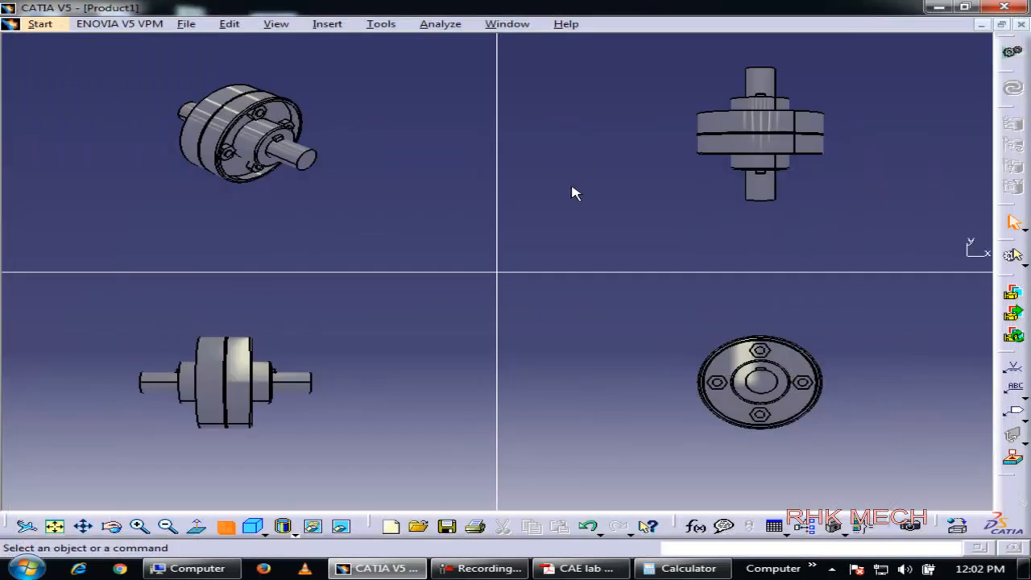
- Return to a single view and create an A0 ISO drawing of the coupling at 1:1 with the all-views automatic layout
click(225, 527)
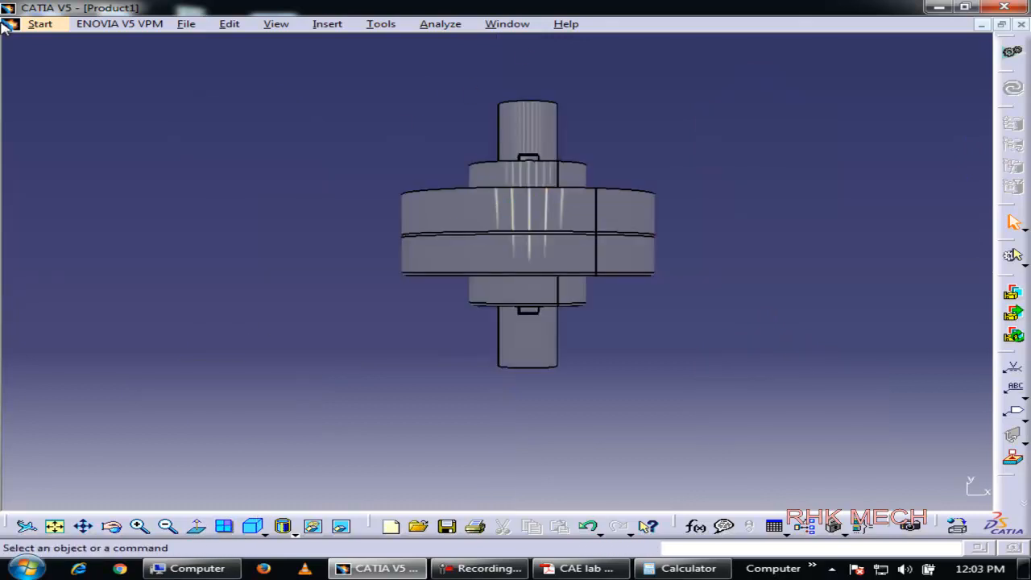
click(40, 24)
mouse_move(90, 61)
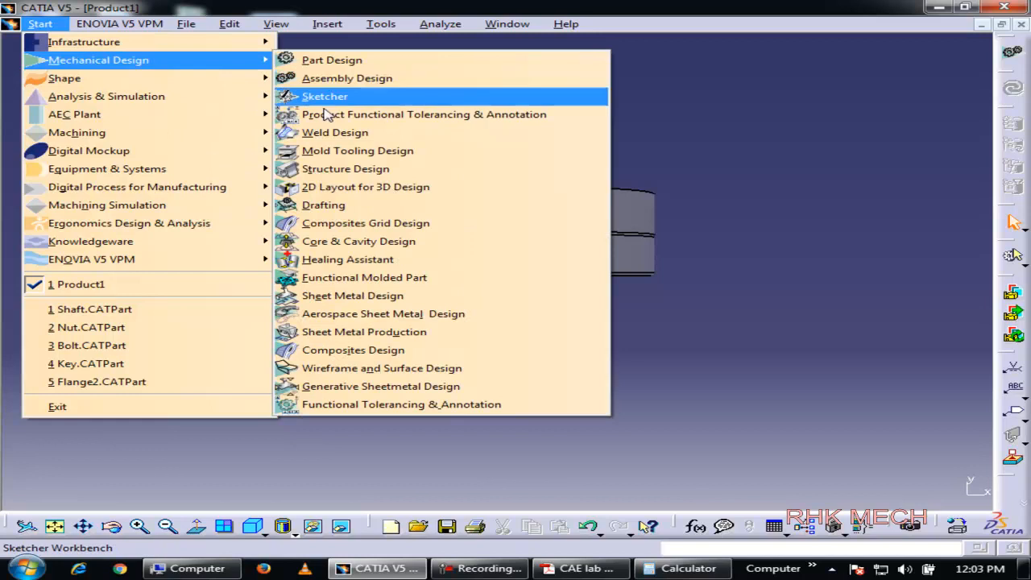
click(339, 207)
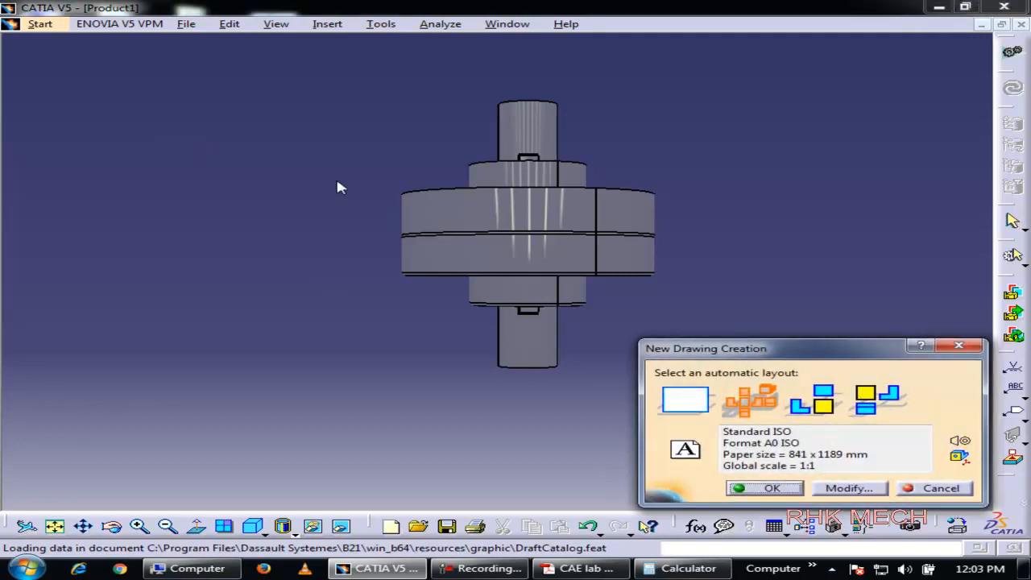
click(754, 402)
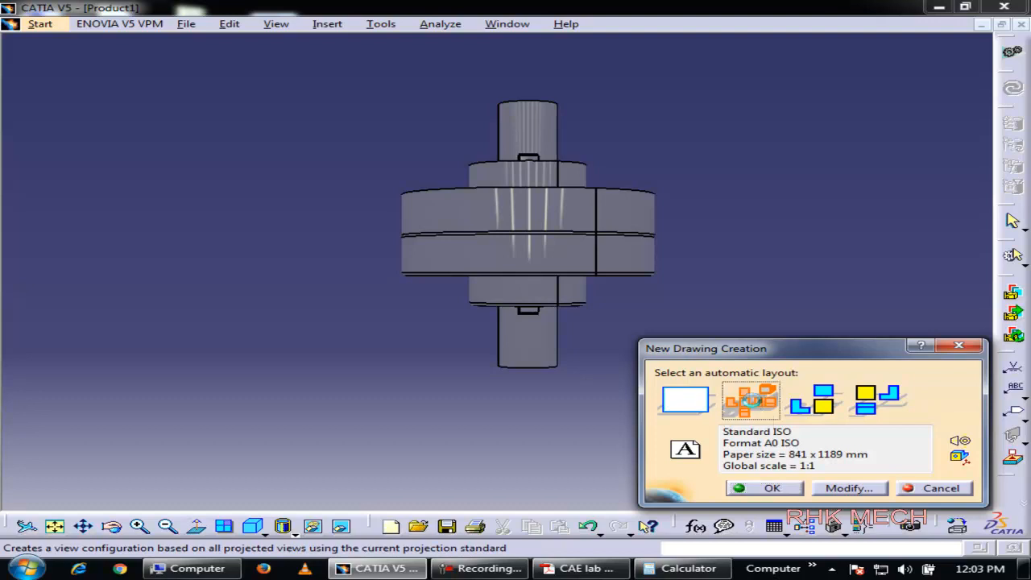
click(765, 489)
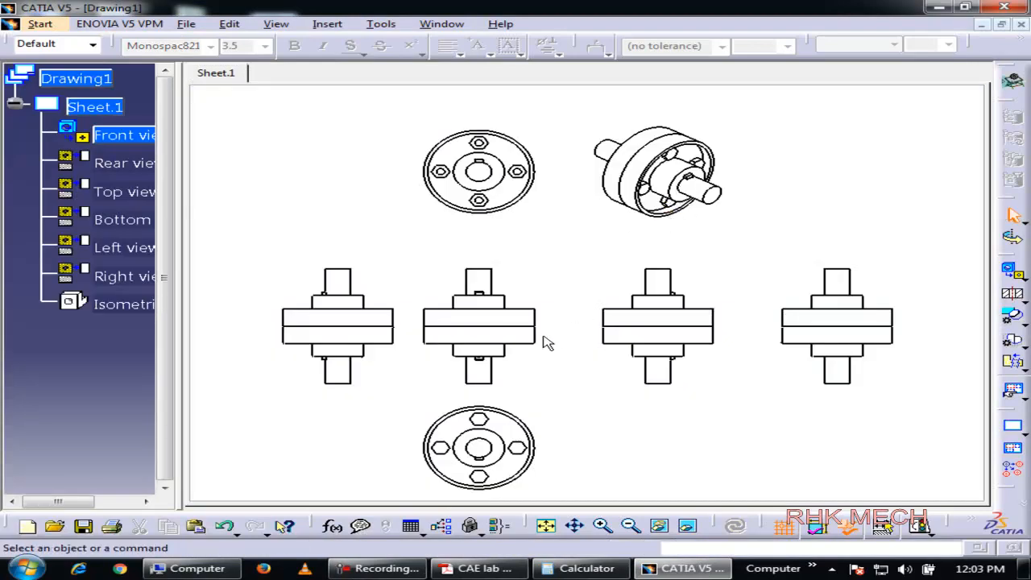
mouse_move(508, 290)
ctrl+middle_down()
mouse_move(518, 285)
mouse_move(521, 297)
mouse_move(523, 285)
ctrl+middle_up()
mouse_move(513, 349)
middle_down()
mouse_move(507, 325)
mouse_move(513, 338)
middle_up()
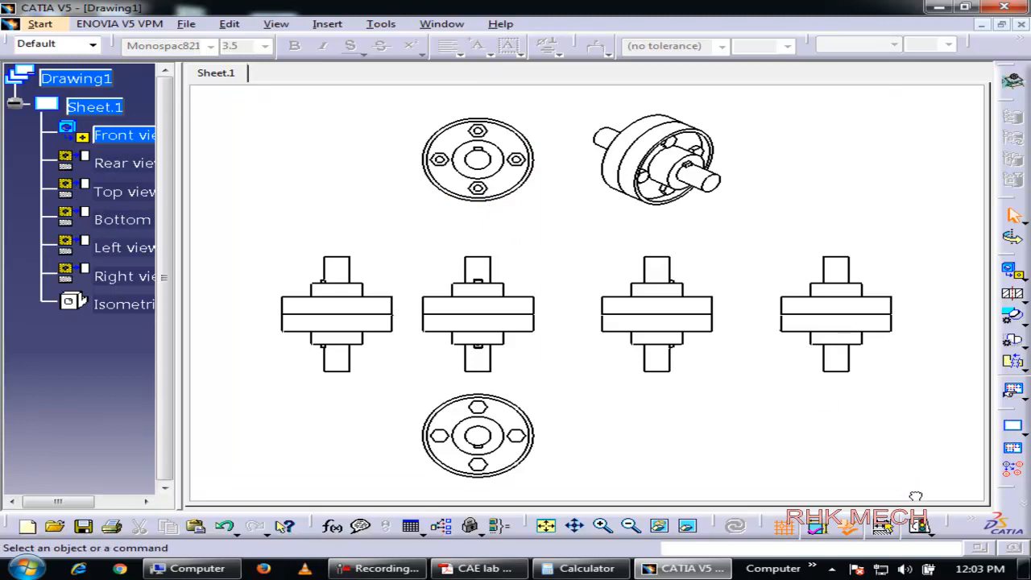
key(ctrl+a)
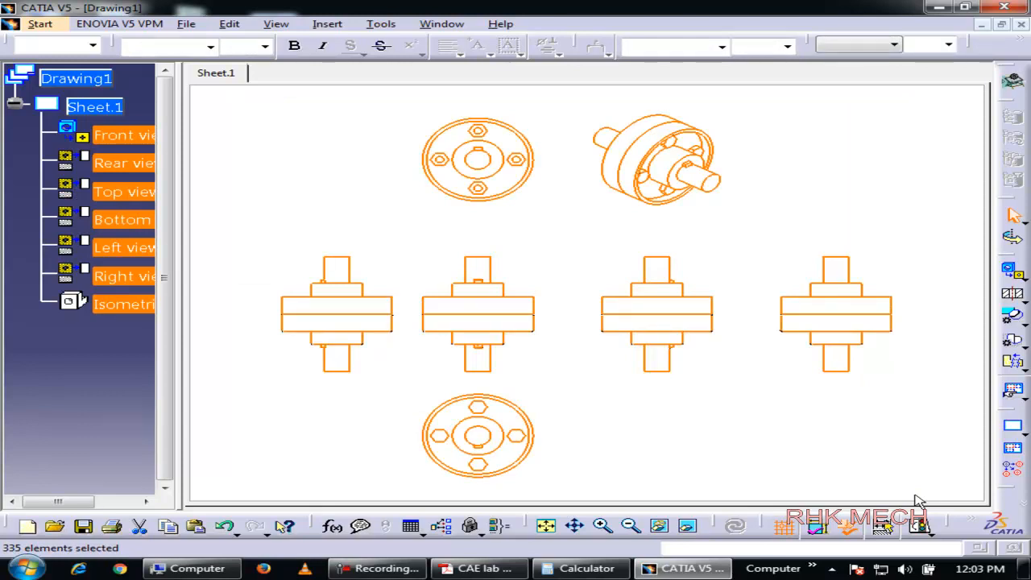
click(336, 208)
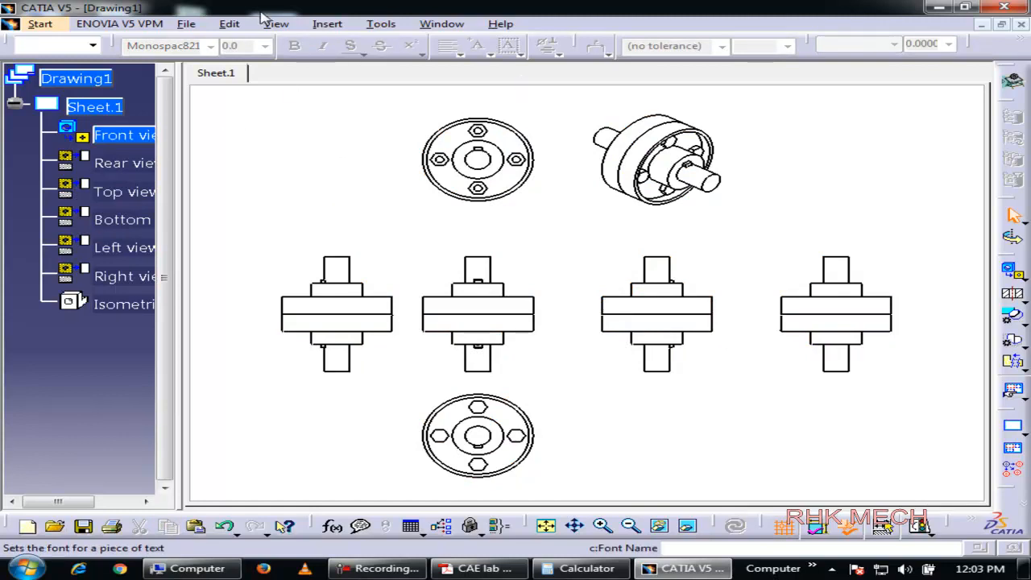
- Add a diameter dimension to the flange's outer circle in the bottom view, placed just outside its upper edge
click(329, 25)
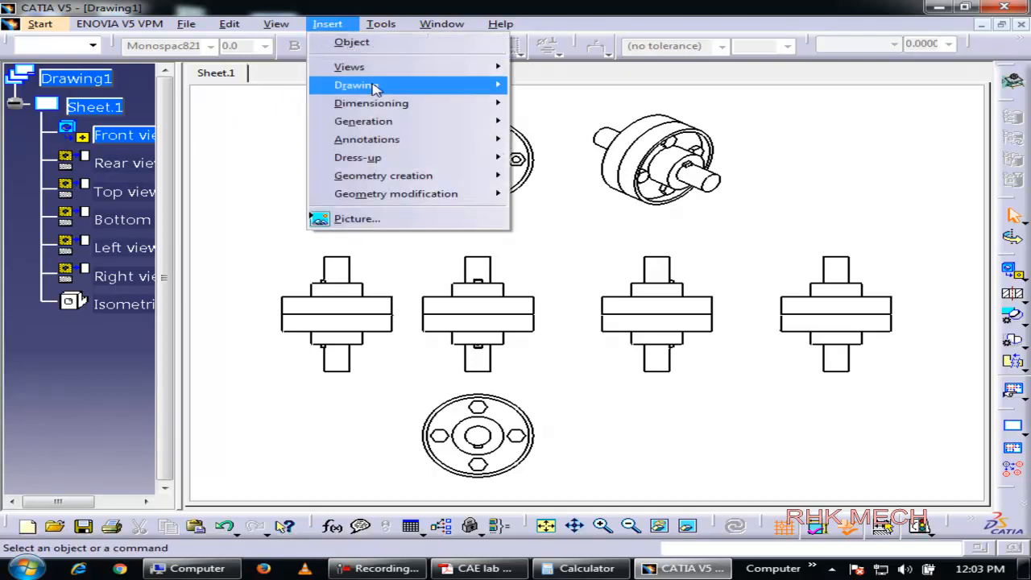
mouse_move(438, 108)
mouse_move(564, 107)
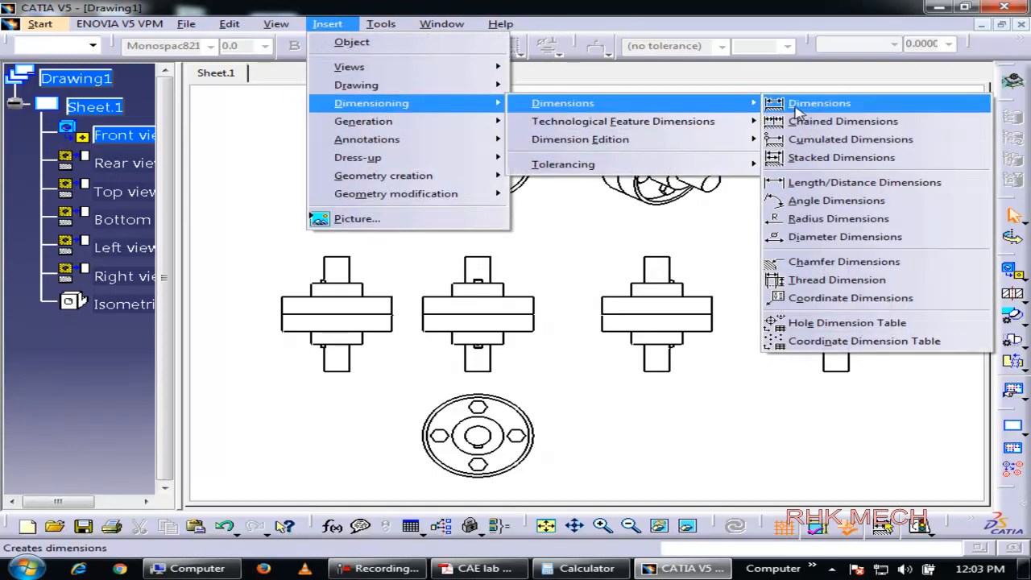
click(806, 105)
click(533, 141)
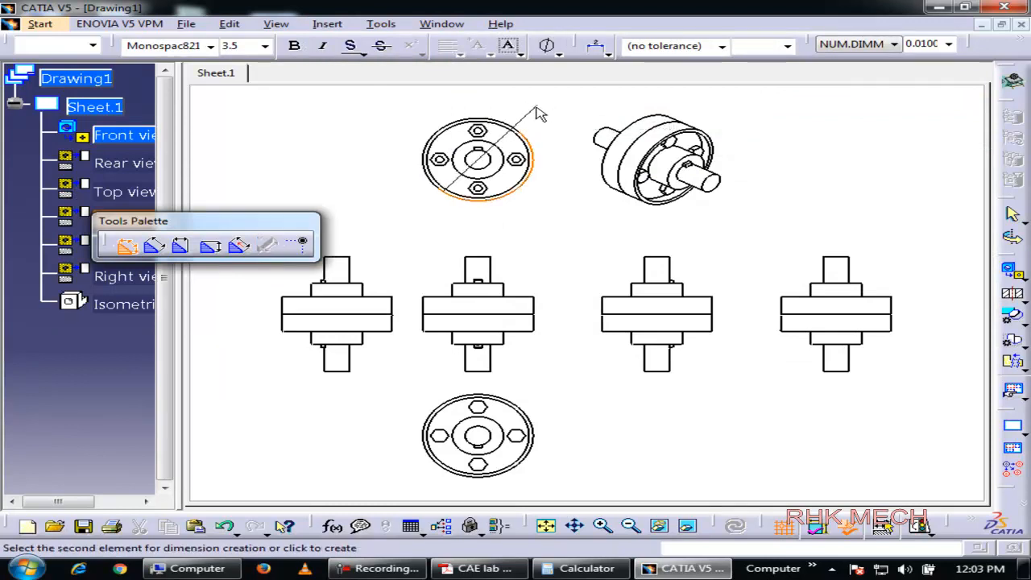
click(527, 110)
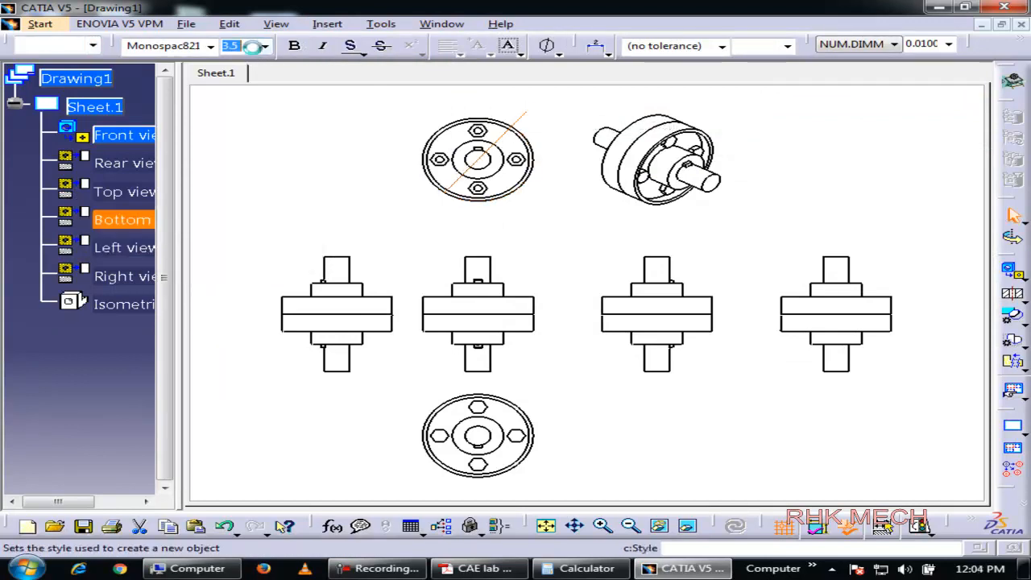
- Try font sizes of 5 and 50 on the flange's diameter dimension
click(254, 47)
text(5)
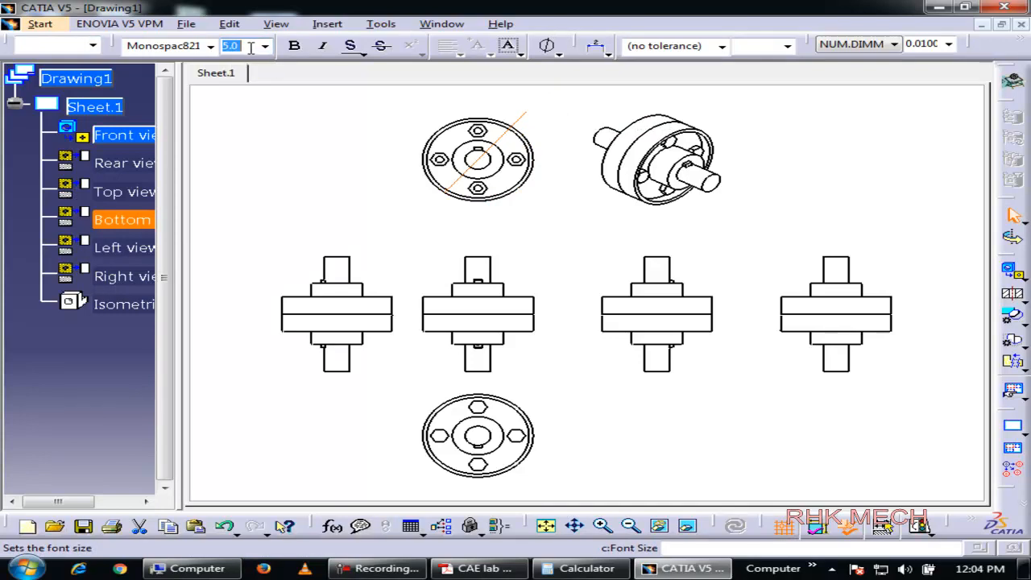
mouse_move(514, 121)
middle_down()
mouse_move(515, 85)
mouse_move(626, 384)
mouse_move(619, 67)
middle_up()
mouse_move(534, 197)
middle_down()
mouse_move(511, 131)
mouse_move(529, 221)
mouse_move(505, 192)
middle_up()
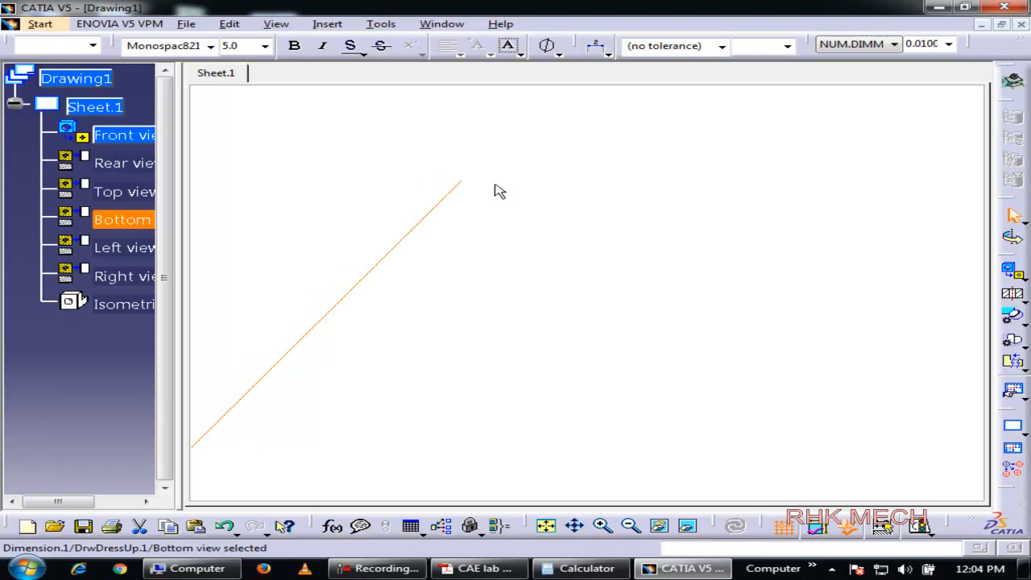
click(241, 47)
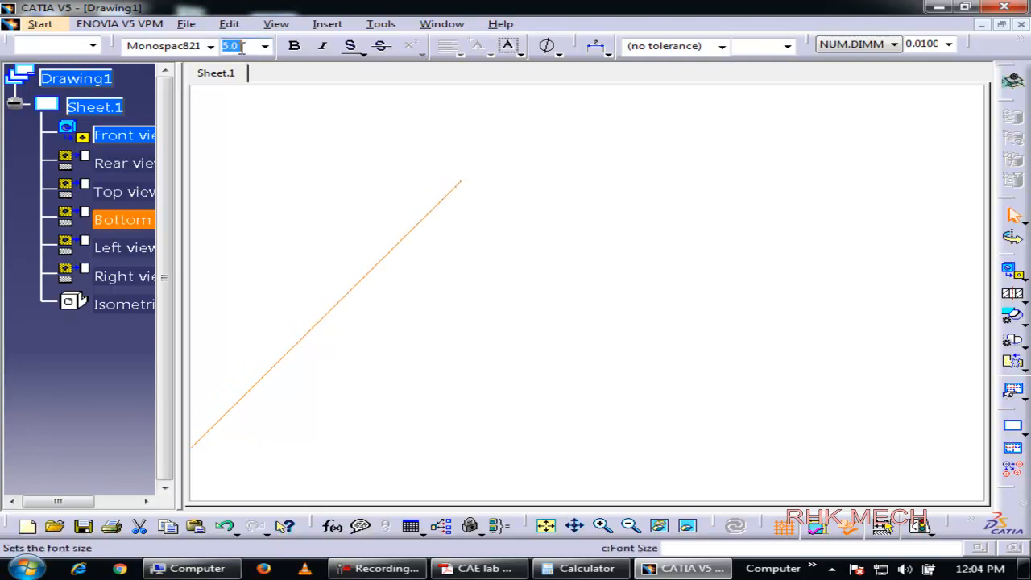
text(50)
key(Return)
- Raise the diameter dimension's font size to 500 and on to 5000
mouse_move(524, 250)
middle_down()
mouse_move(494, 240)
mouse_move(491, 189)
mouse_move(432, 240)
mouse_move(439, 229)
mouse_move(500, 472)
mouse_move(536, 334)
mouse_move(539, 379)
middle_up()
click(246, 45)
text(500)
key(Return)
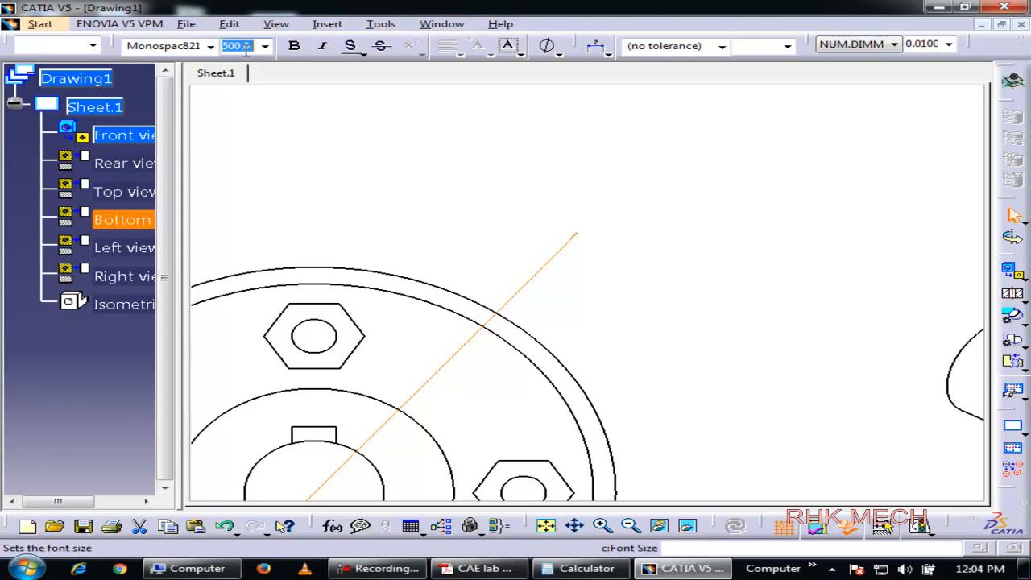
click(237, 46)
text(0)
key(Return)
mouse_move(559, 242)
middle_down()
mouse_move(579, 296)
mouse_move(599, 222)
mouse_move(600, 327)
middle_up()
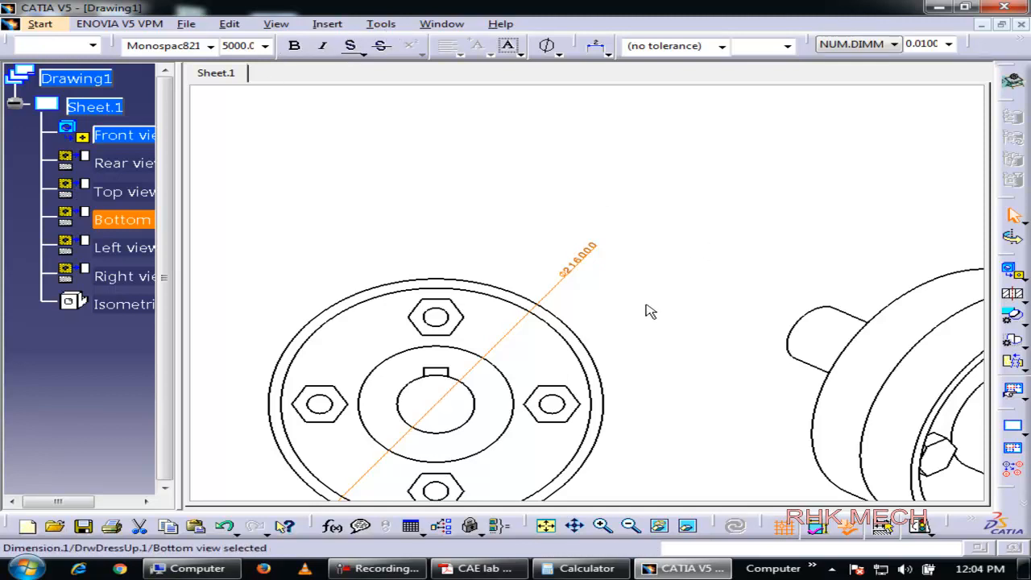
mouse_move(594, 296)
ctrl+middle_down()
mouse_move(596, 345)
mouse_move(556, 282)
mouse_move(573, 258)
ctrl+middle_up()
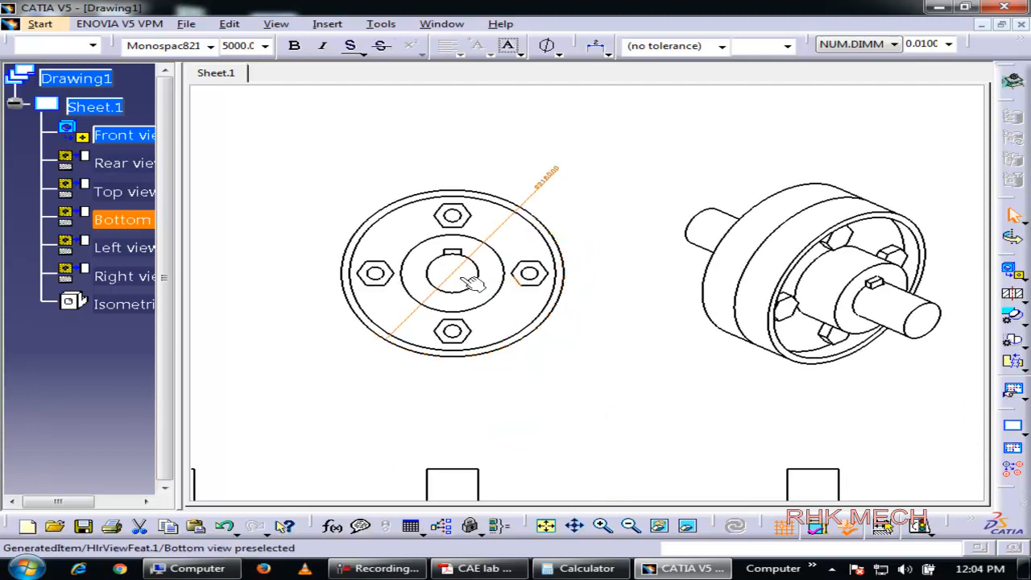
- Check the properties of Sheet.1 and of the drawing, leaving both without changes
click(105, 115)
right_click(105, 115)
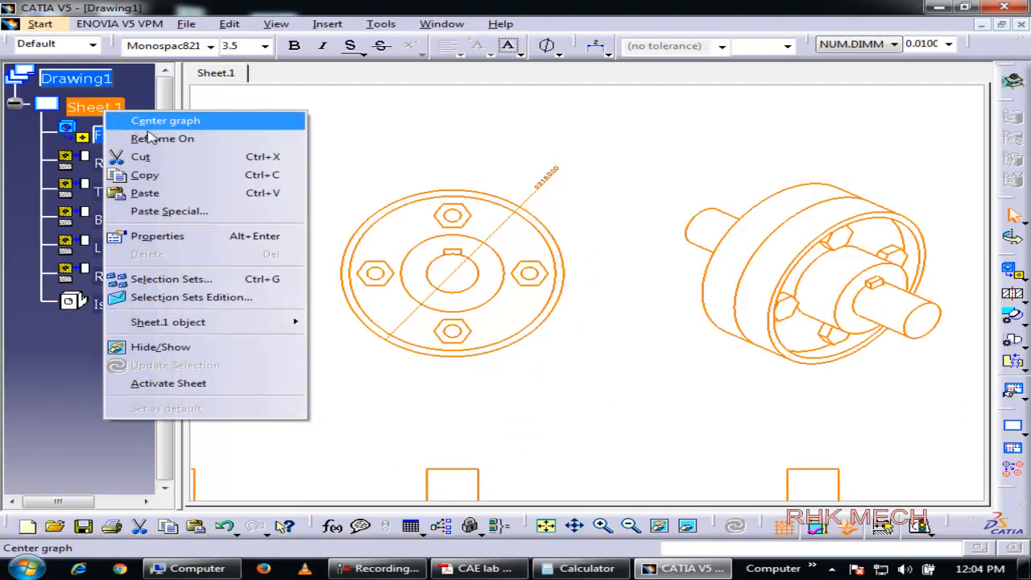
click(169, 236)
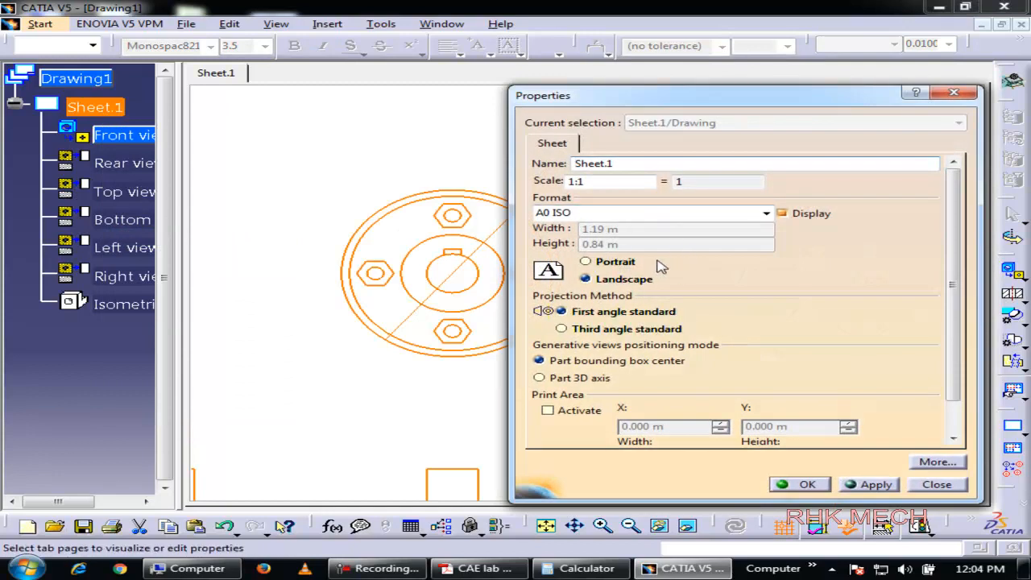
click(954, 93)
right_click(77, 75)
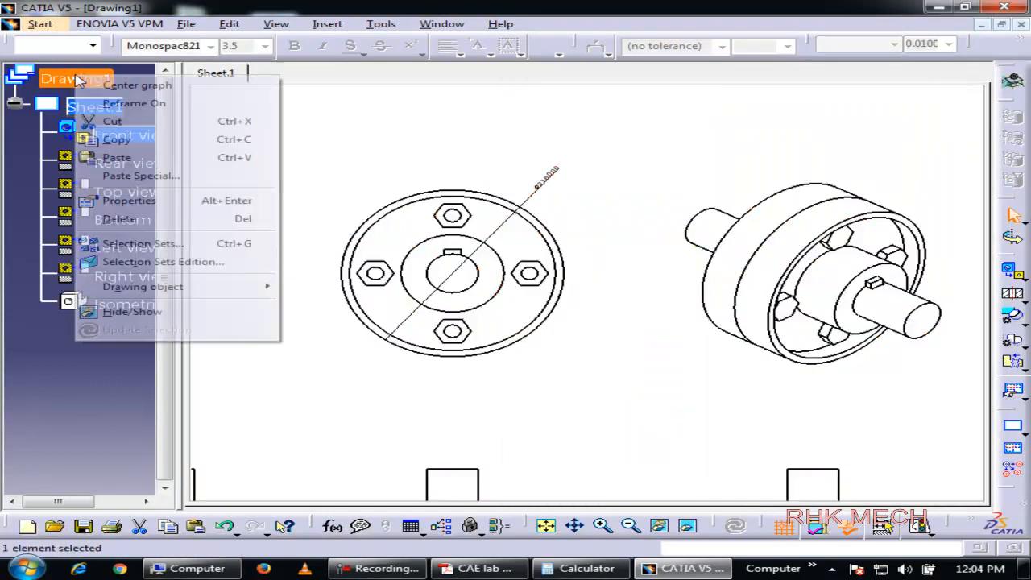
click(153, 200)
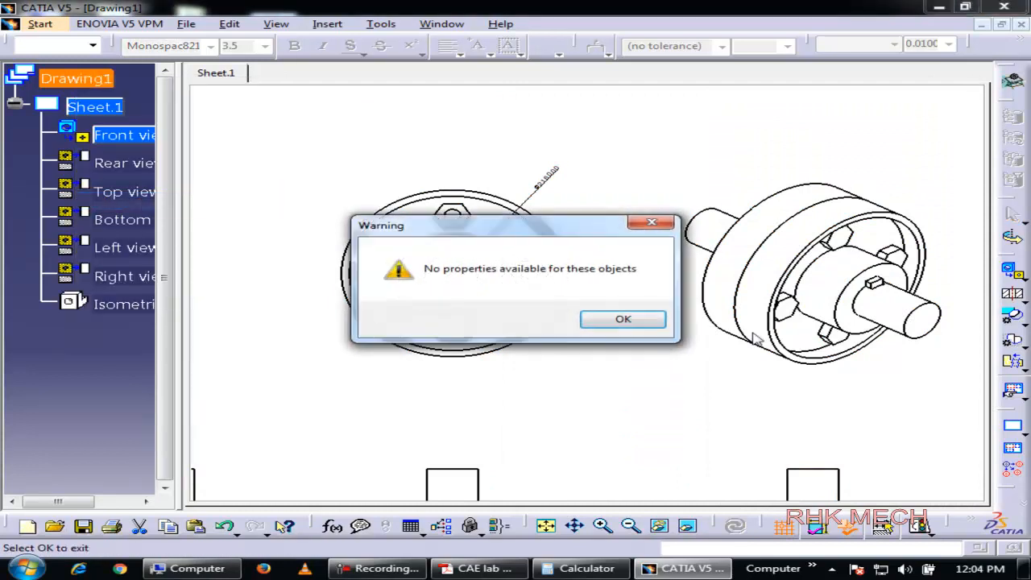
click(625, 320)
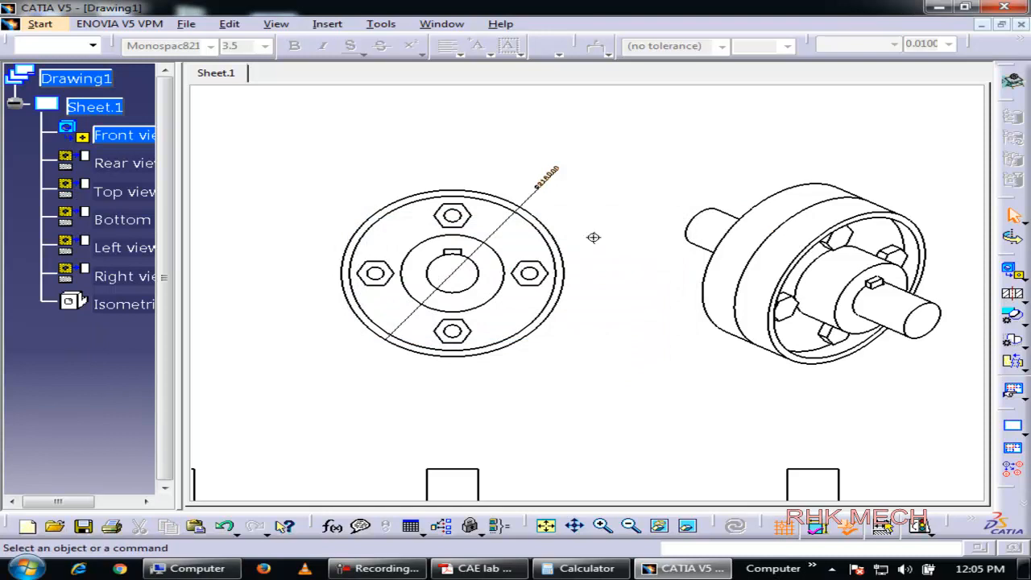
- Try other font sizes on the flange's diameter dimension, including 2000
middle_drag(593, 238, 594, 262)
click(565, 212)
click(240, 46)
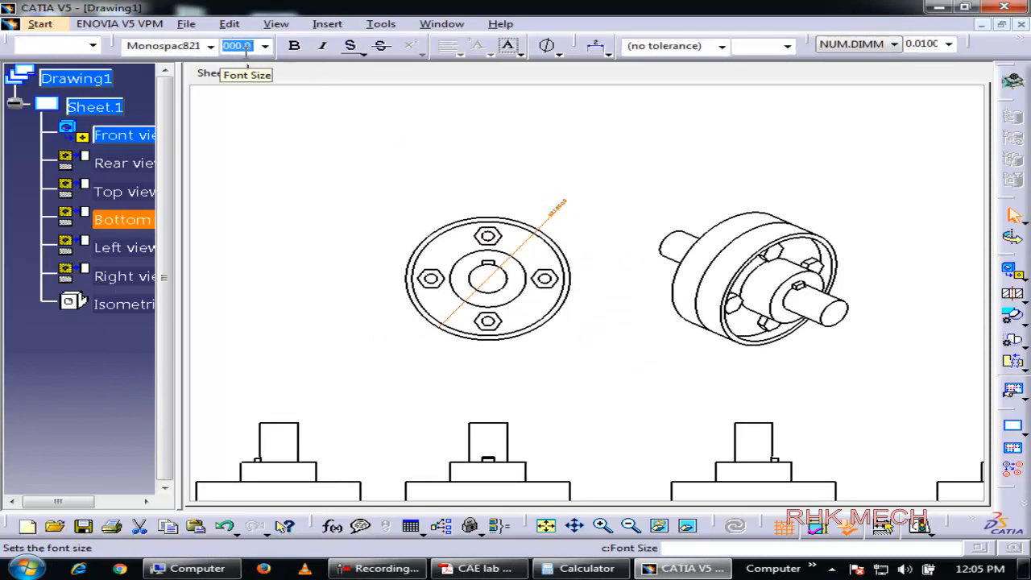
text(5000)
key(Return)
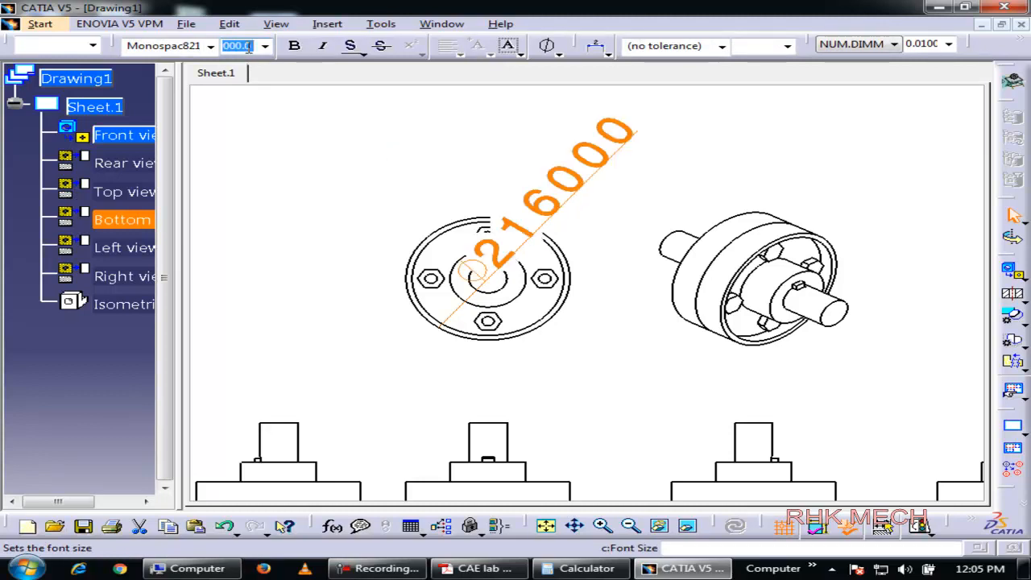
text(2)
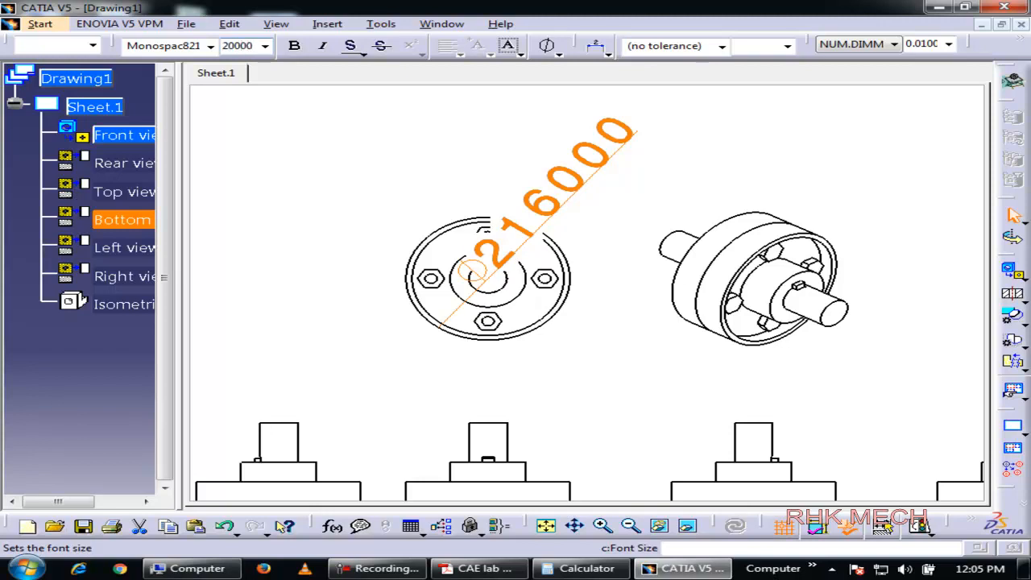
text(000)
key(Return)
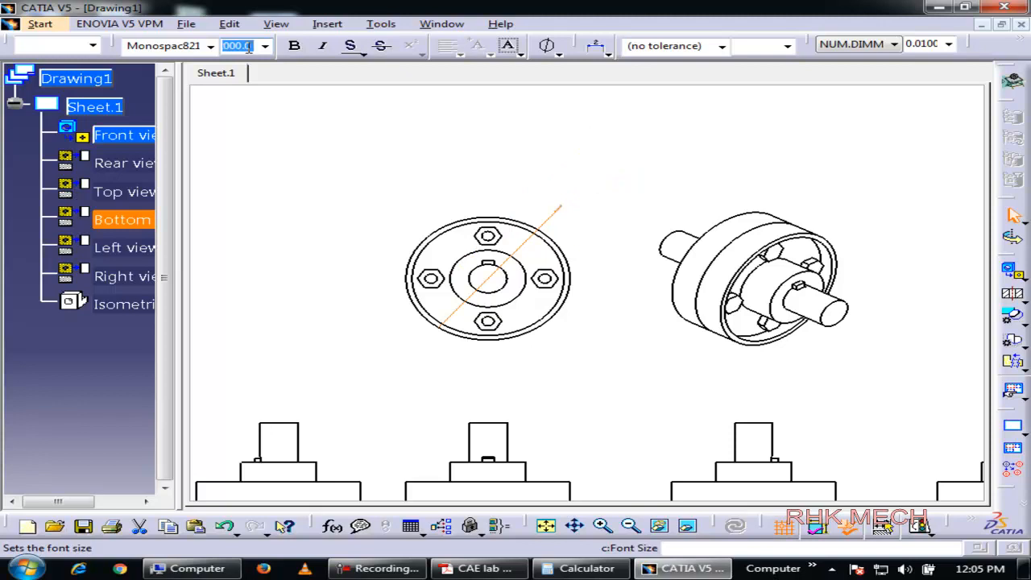
- Set the flange diameter dimension's font size to 10000
text(10)
key(Return)
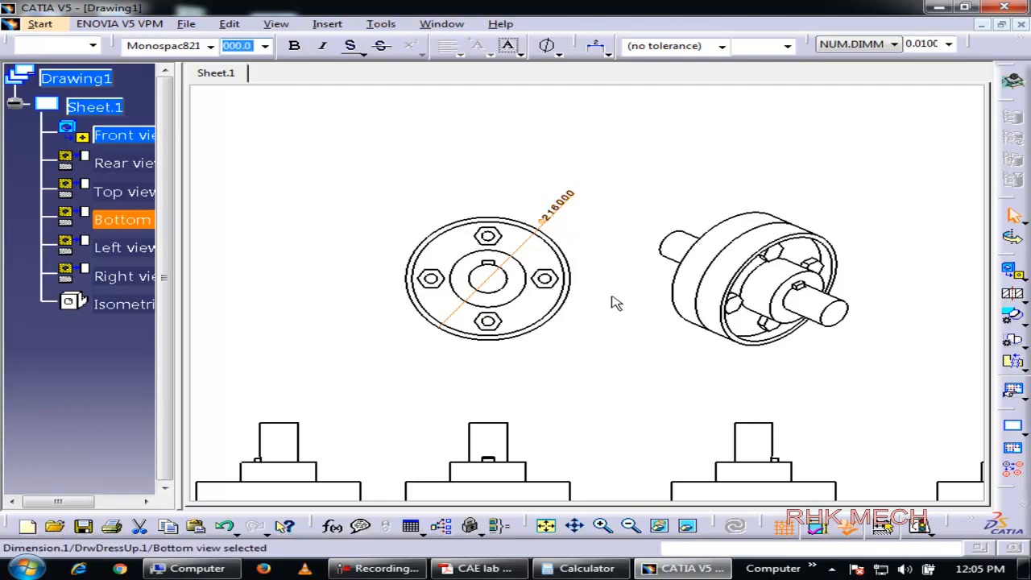
mouse_move(604, 337)
middle_down()
mouse_move(599, 391)
mouse_move(598, 373)
mouse_move(545, 296)
middle_up()
scroll(546, 296, up, 1)
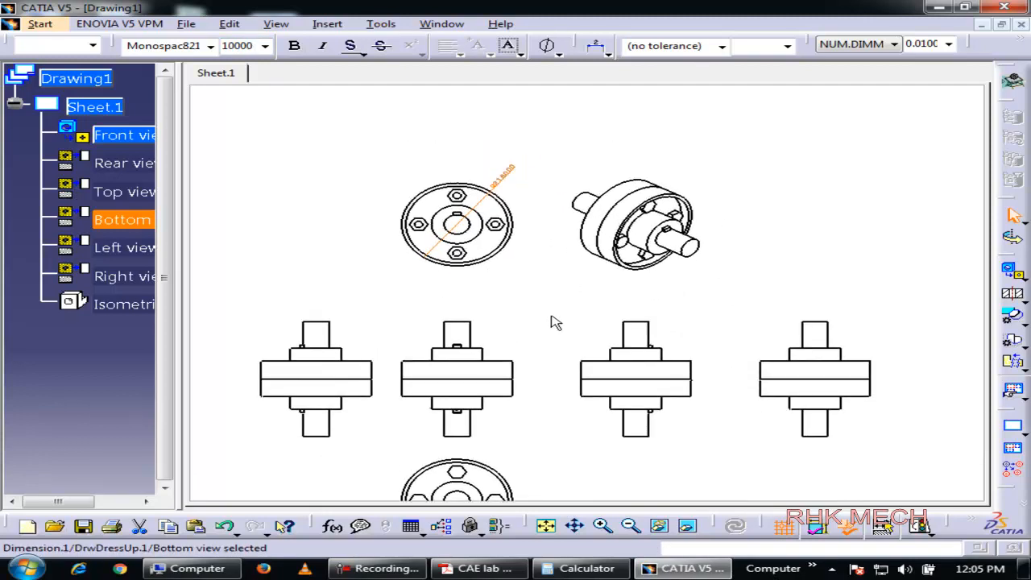
- Try to delete Sheet.1 together with its rear, top, bottom, left, right and isometric views
right_click(85, 109)
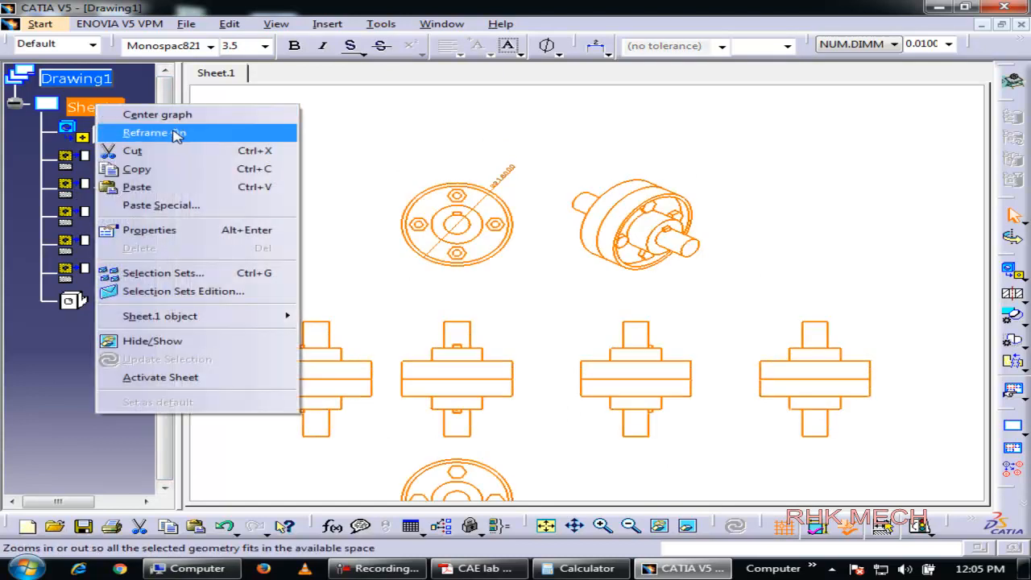
click(406, 120)
right_click(98, 107)
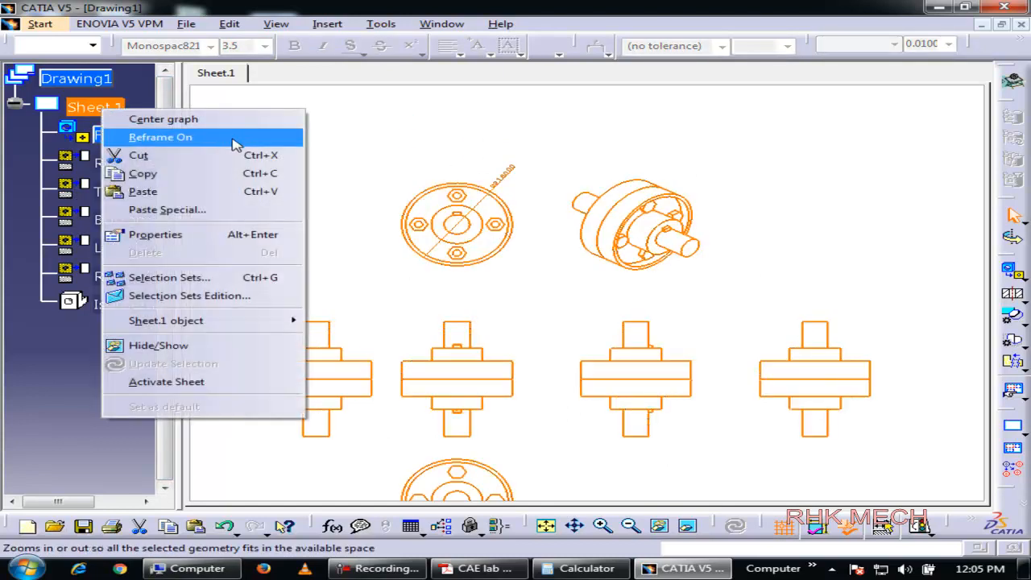
click(90, 133)
click(145, 304)
ctrl+click(129, 276)
ctrl+click(135, 245)
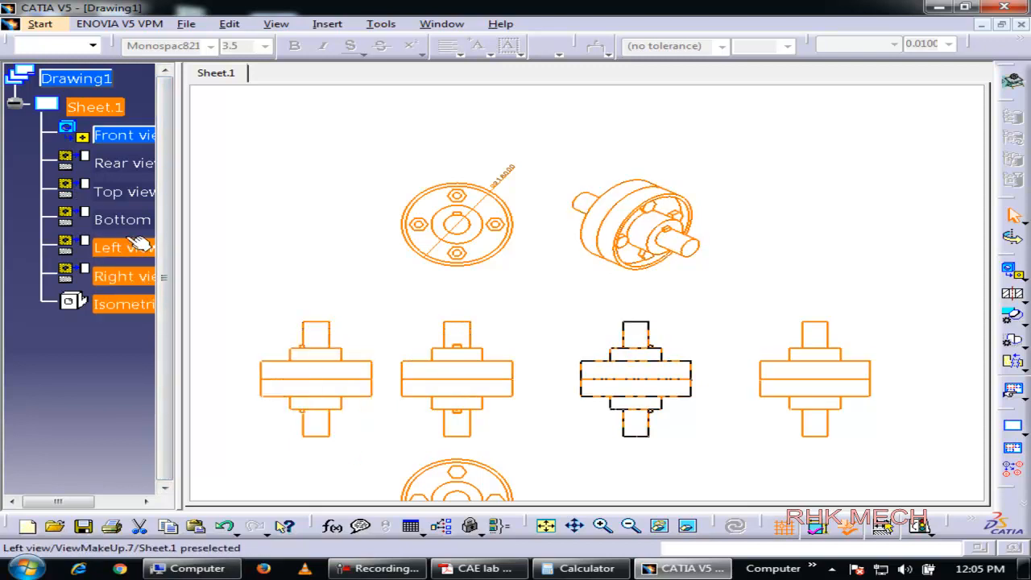
ctrl+click(126, 219)
ctrl+click(117, 190)
ctrl+click(119, 164)
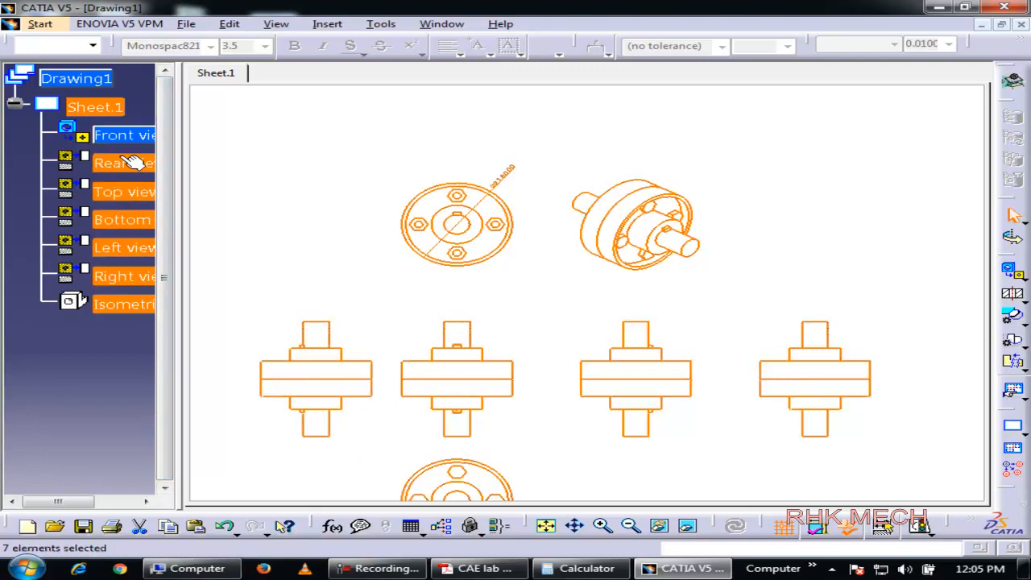
right_click(122, 161)
click(167, 301)
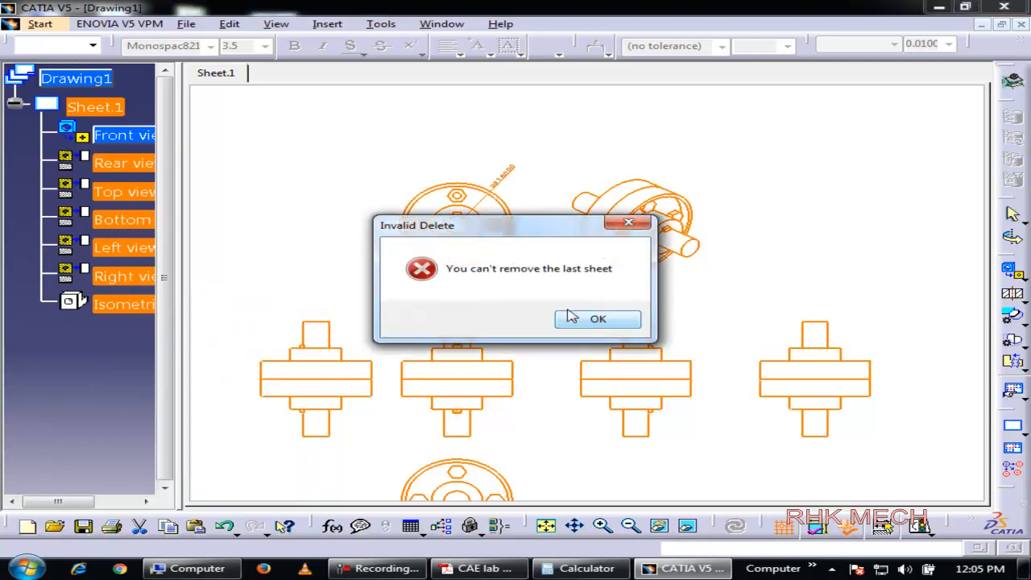
click(596, 320)
click(355, 261)
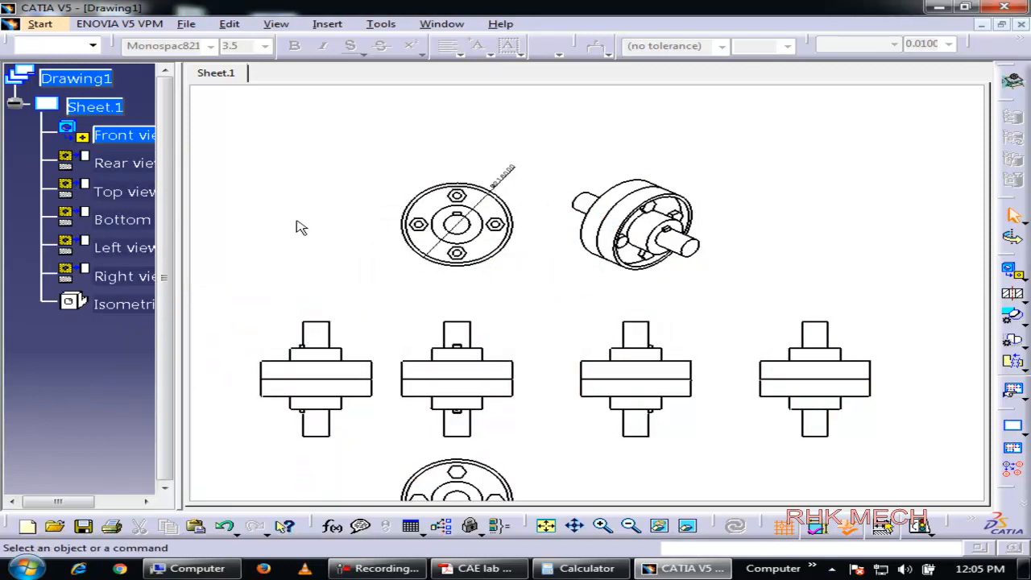
- Delete the front, rear, top, bottom, left, right and isometric views from Sheet.1
click(149, 136)
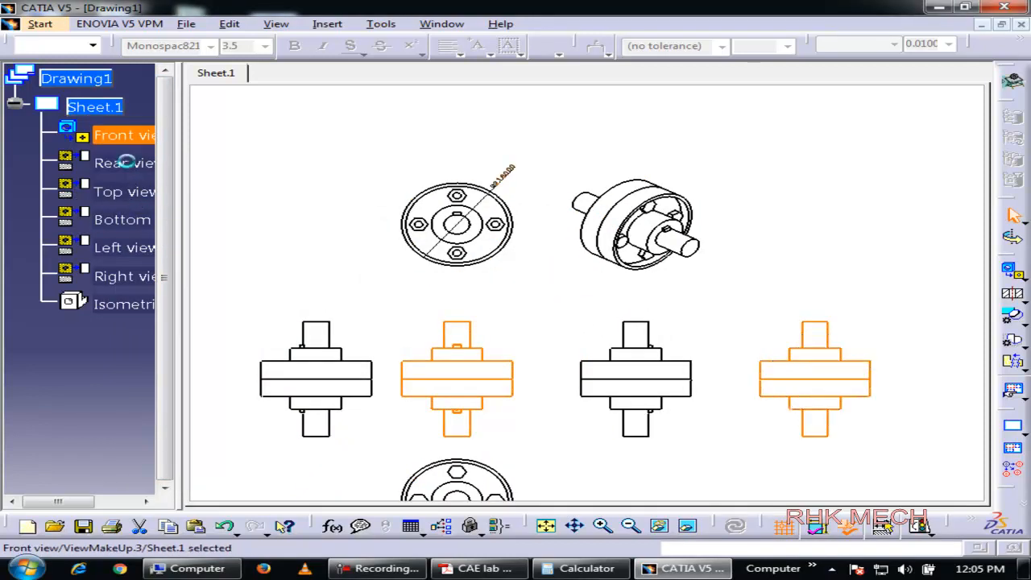
ctrl+click(125, 163)
ctrl+click(129, 192)
ctrl+click(125, 219)
ctrl+click(125, 247)
ctrl+click(125, 275)
ctrl+click(125, 303)
right_click(126, 304)
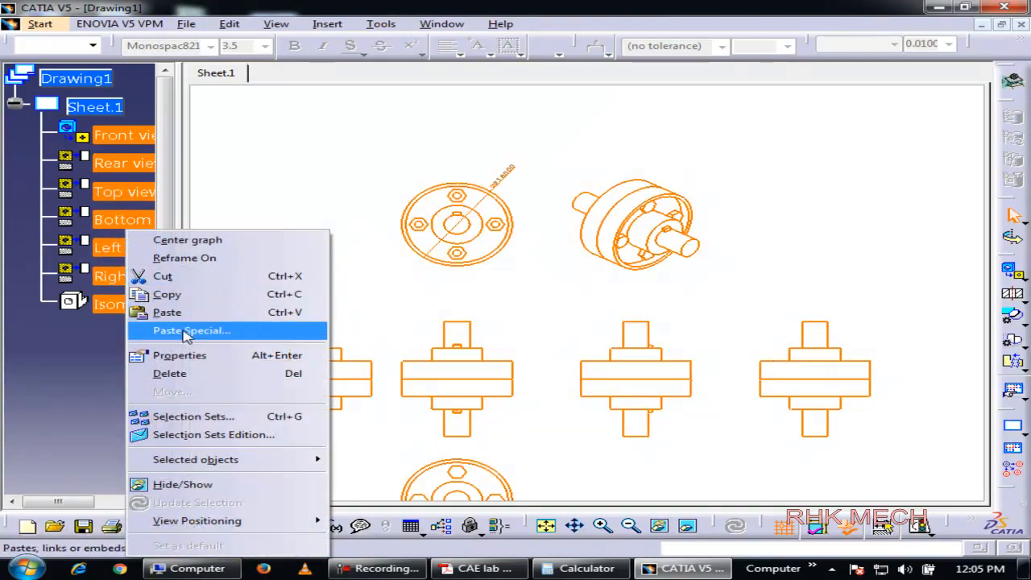
click(170, 374)
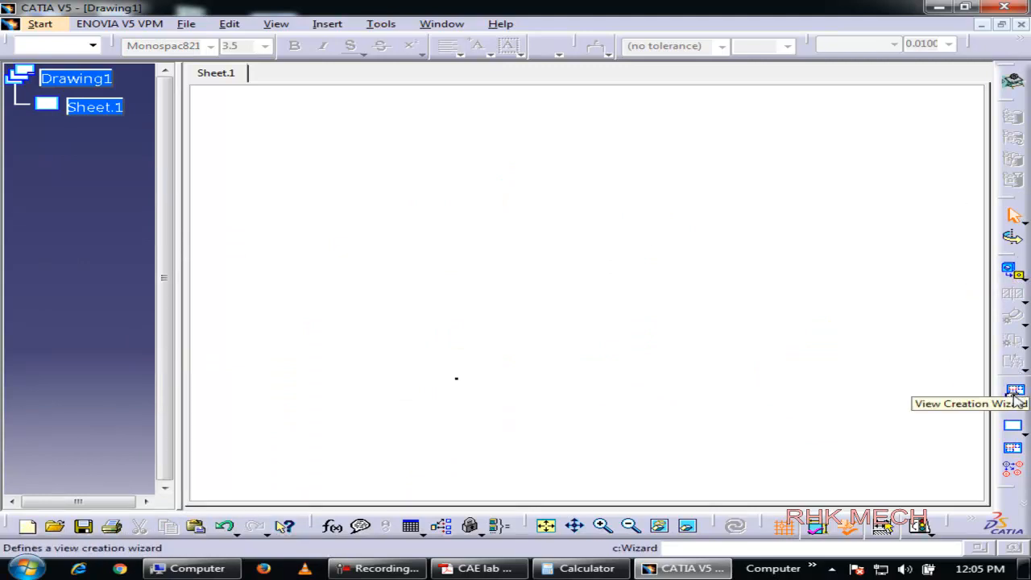
click(1022, 398)
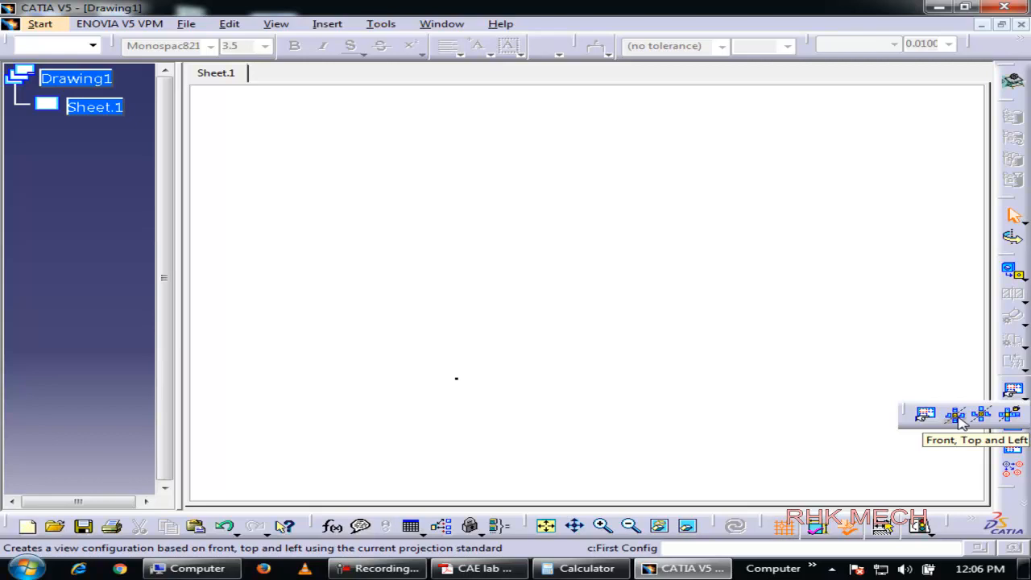
click(1012, 415)
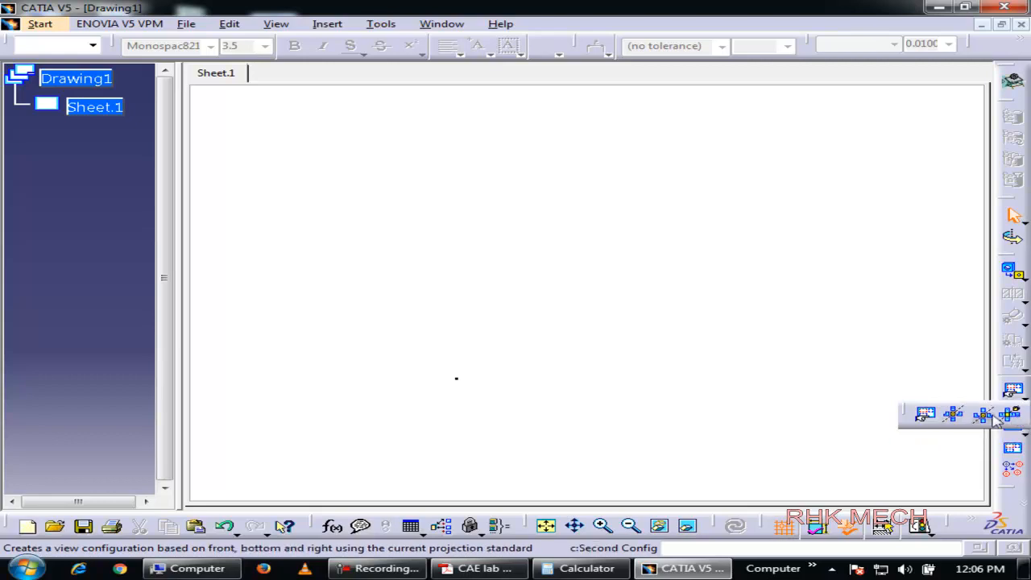
click(462, 27)
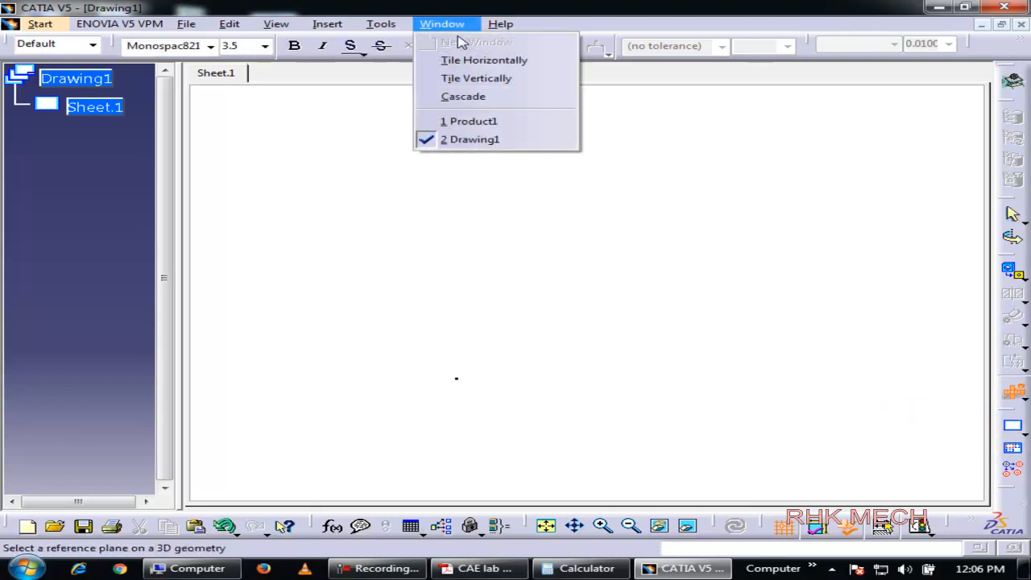
click(488, 122)
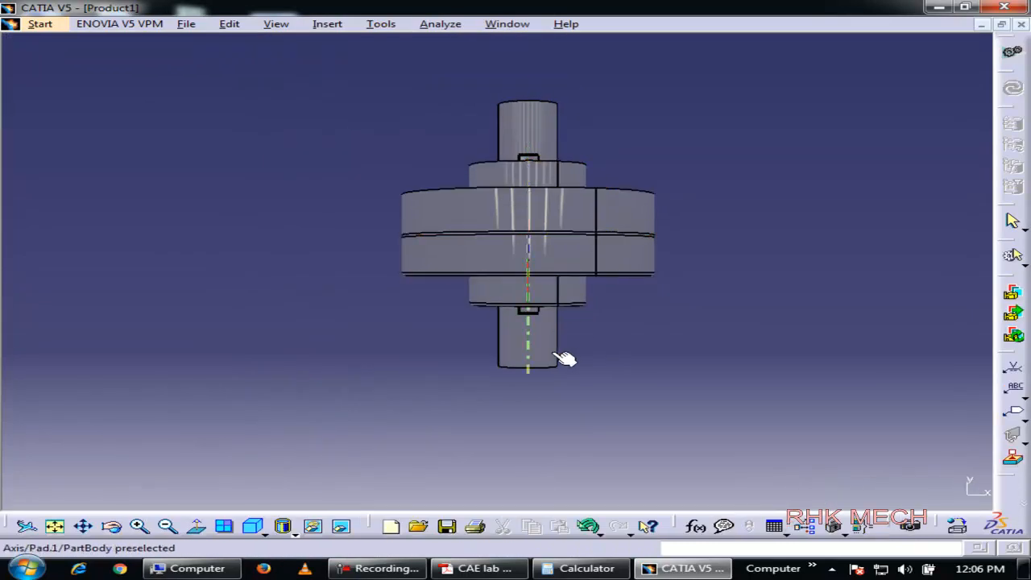
middle_drag(578, 343, 551, 216)
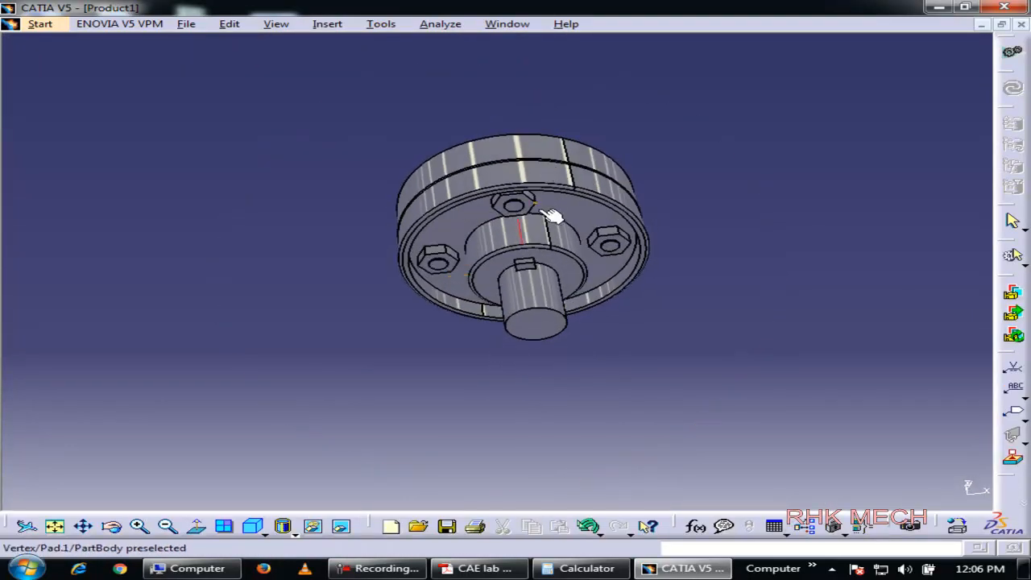
click(546, 326)
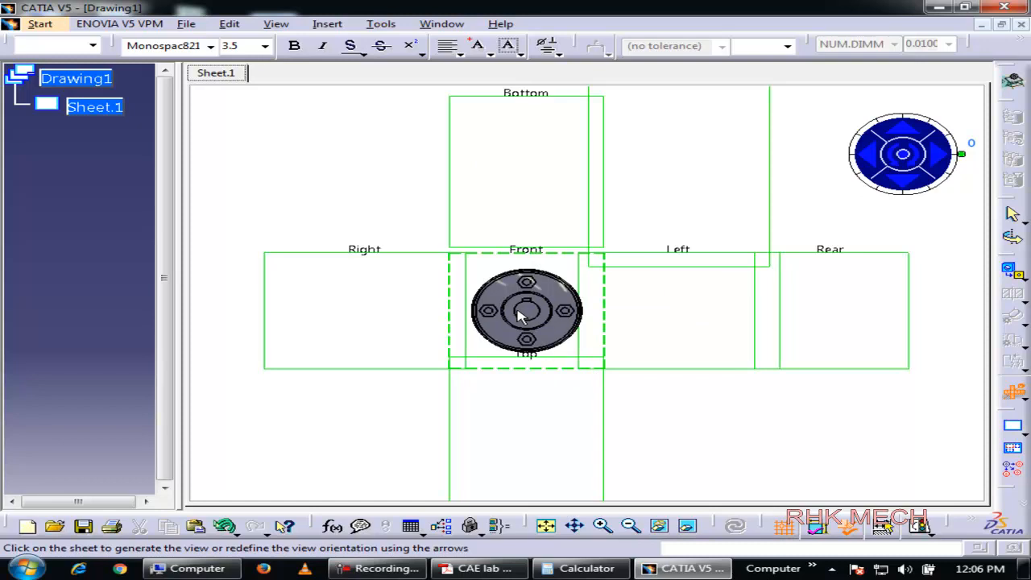
click(911, 241)
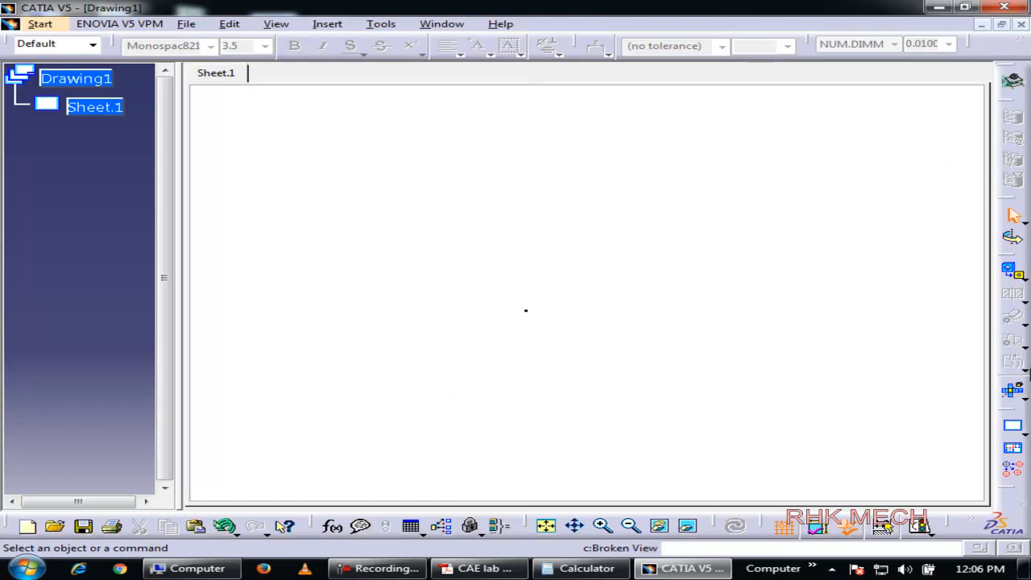
- Start the All Views configuration, display the specification tree in Product1 and unhide Flange1's xy plane
click(1013, 391)
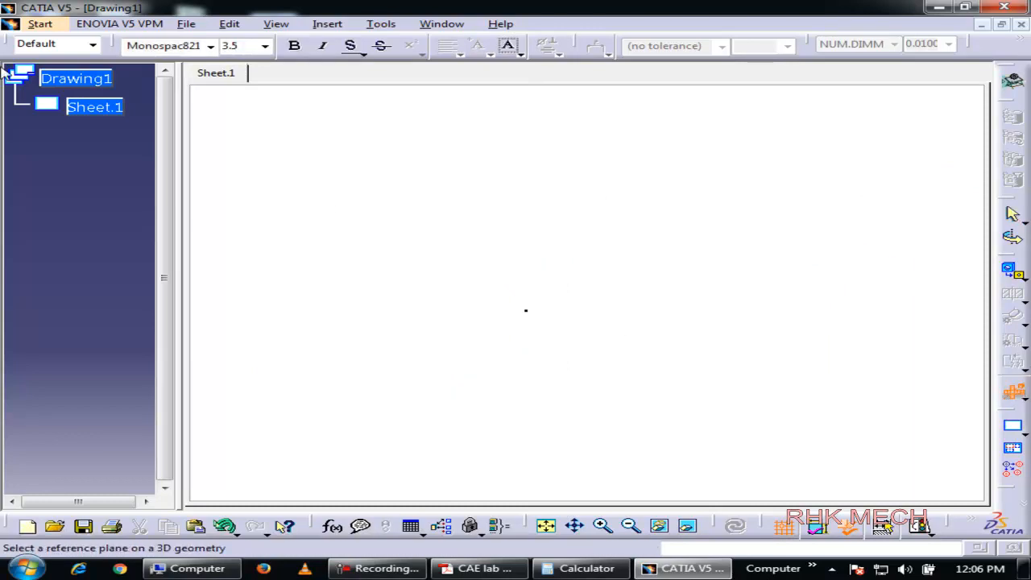
click(380, 24)
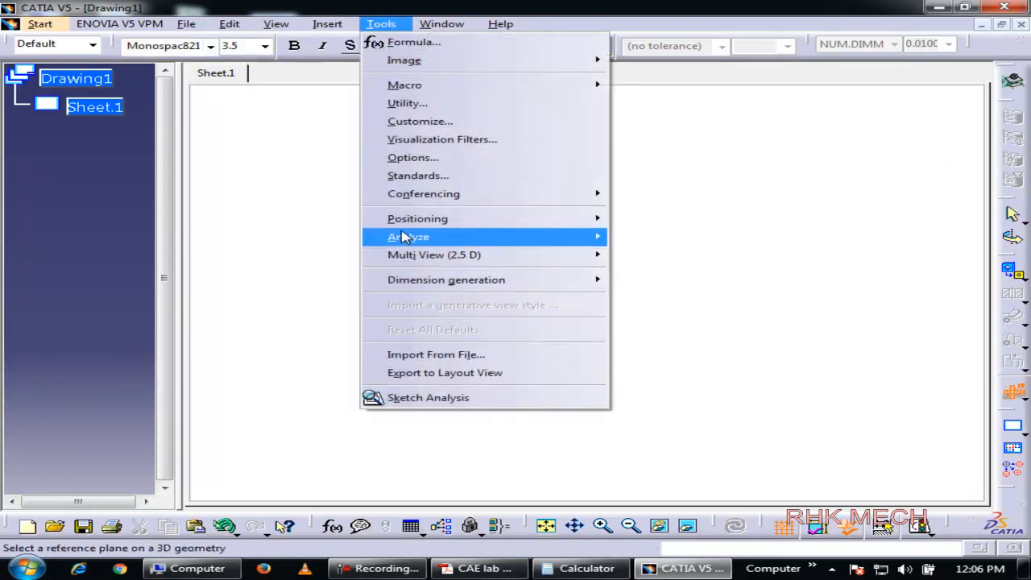
mouse_move(443, 193)
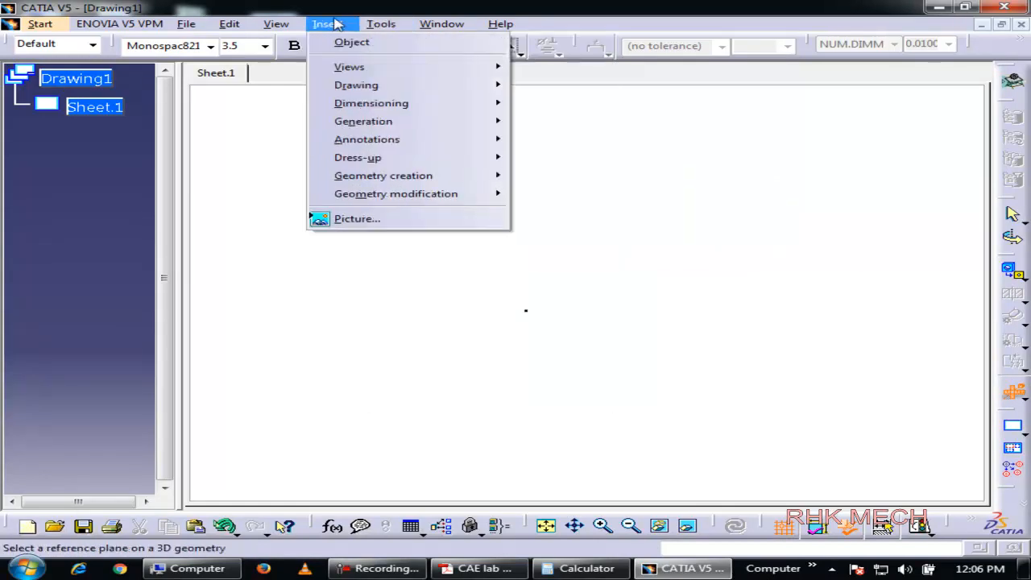
mouse_move(442, 25)
click(473, 121)
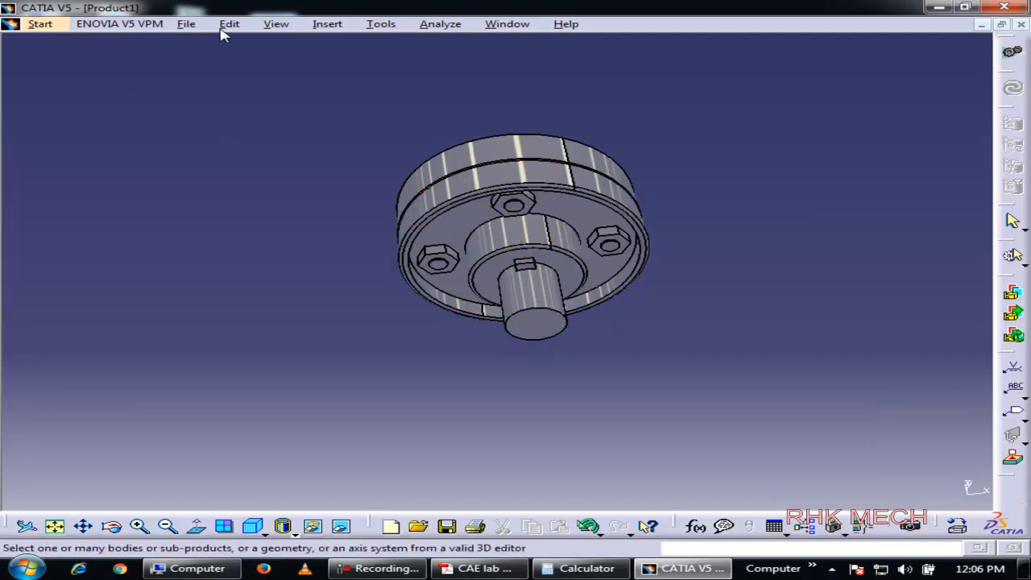
click(276, 24)
click(284, 102)
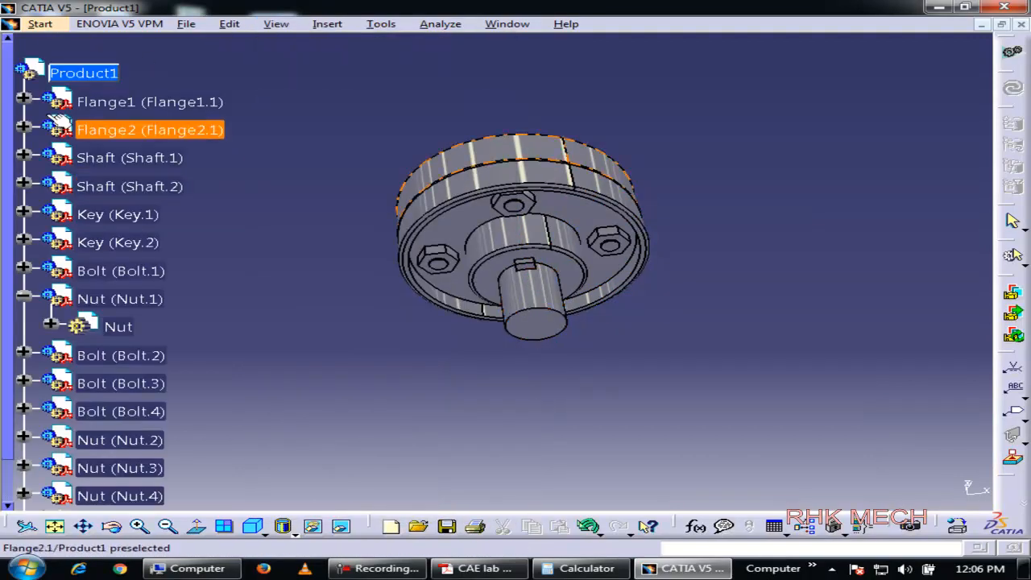
click(24, 97)
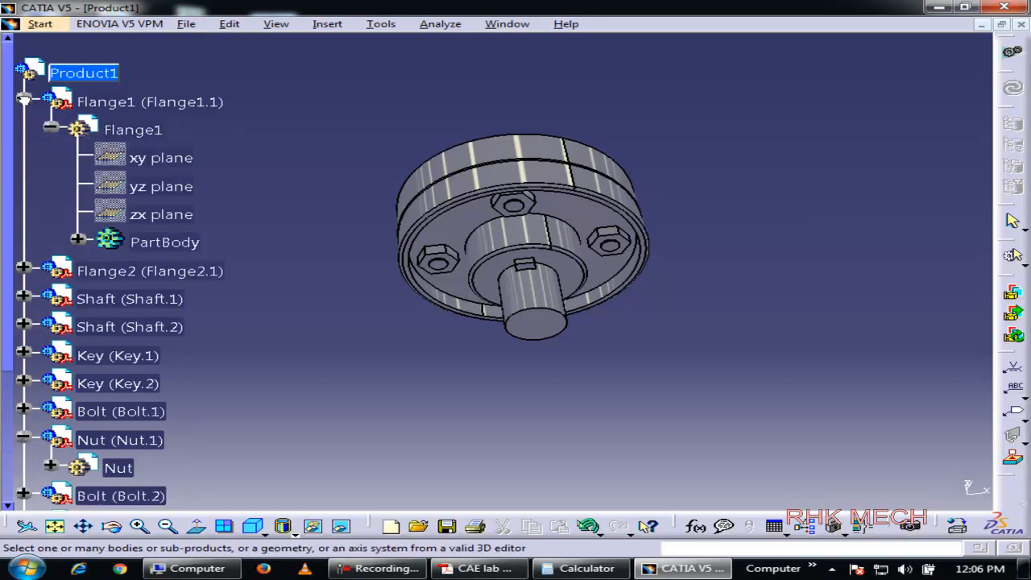
right_click(142, 160)
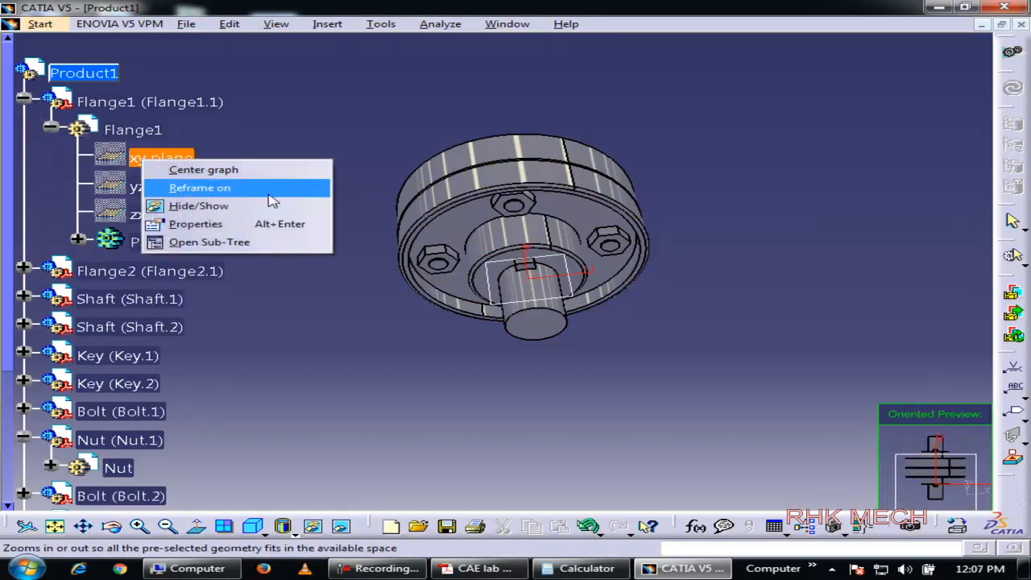
click(206, 207)
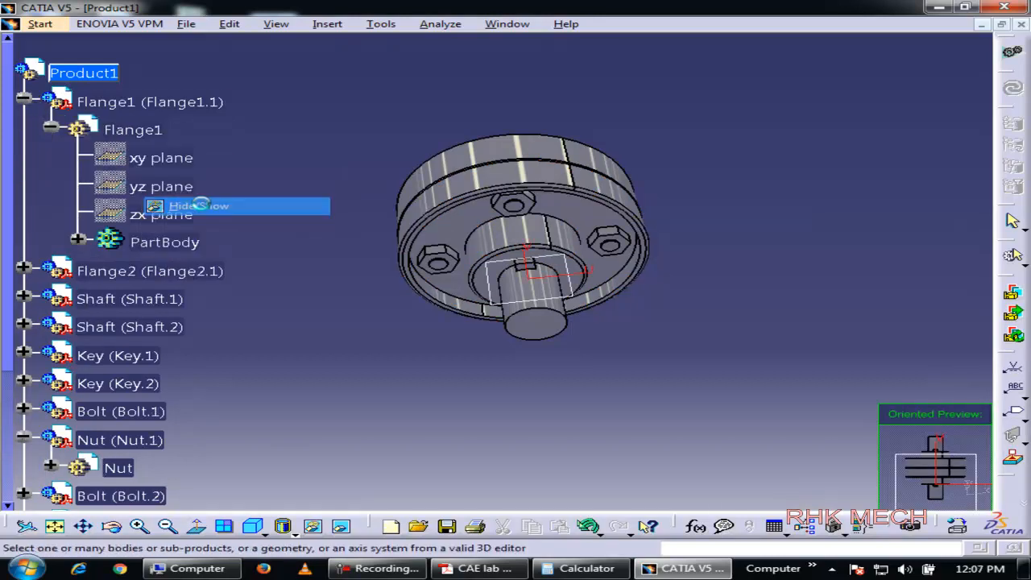
click(531, 292)
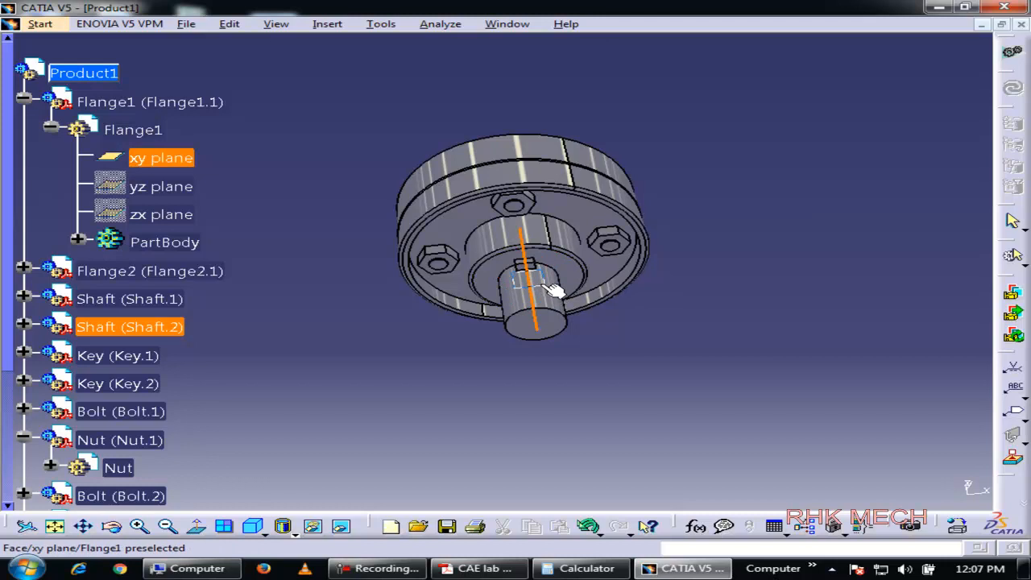
click(553, 290)
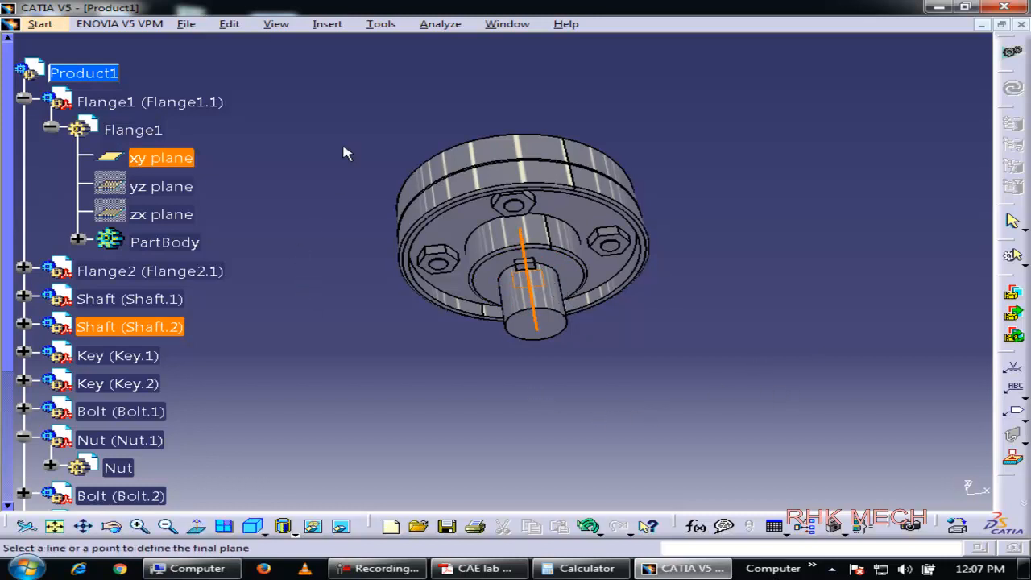
key(Escape)
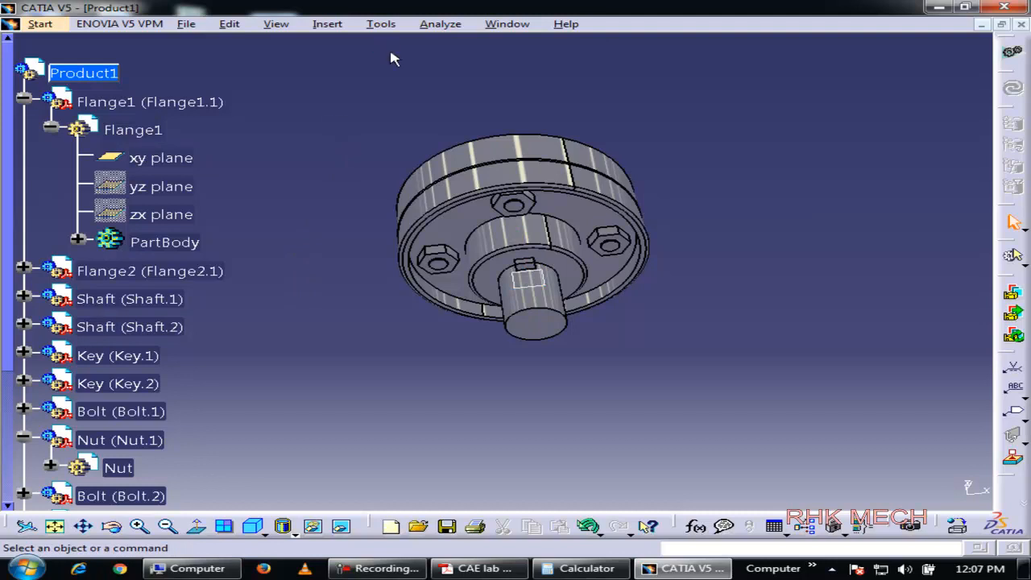
- Generate all projected views and the isometric view of the coupling on Sheet.1, using Flange1's xy plane in Product1 as reference
click(497, 25)
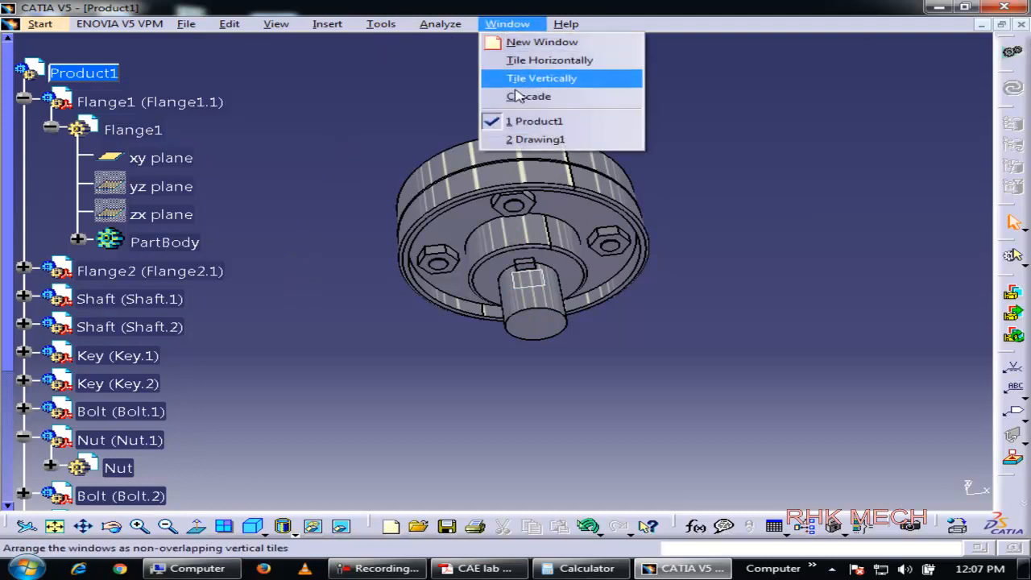
click(535, 138)
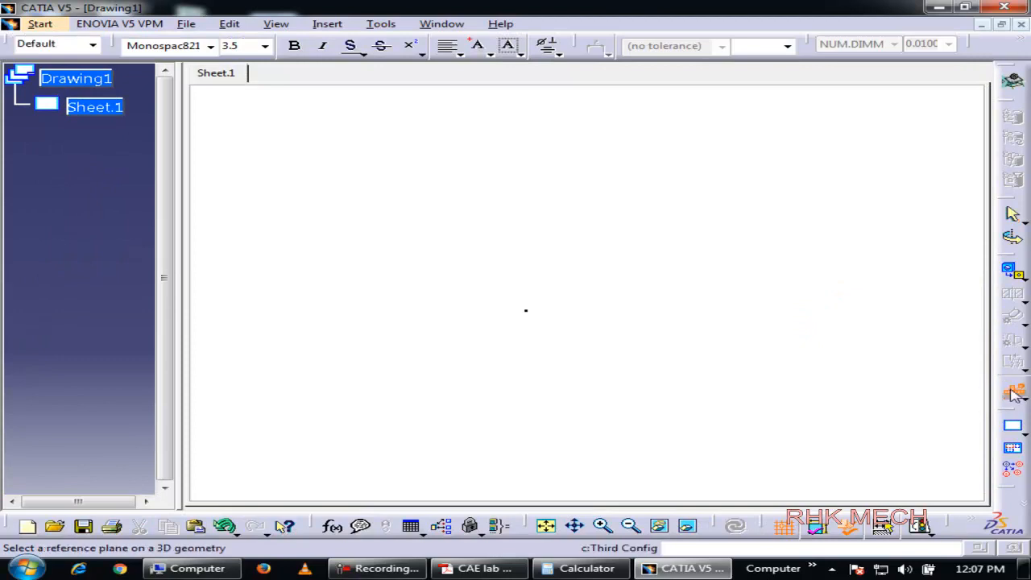
click(441, 24)
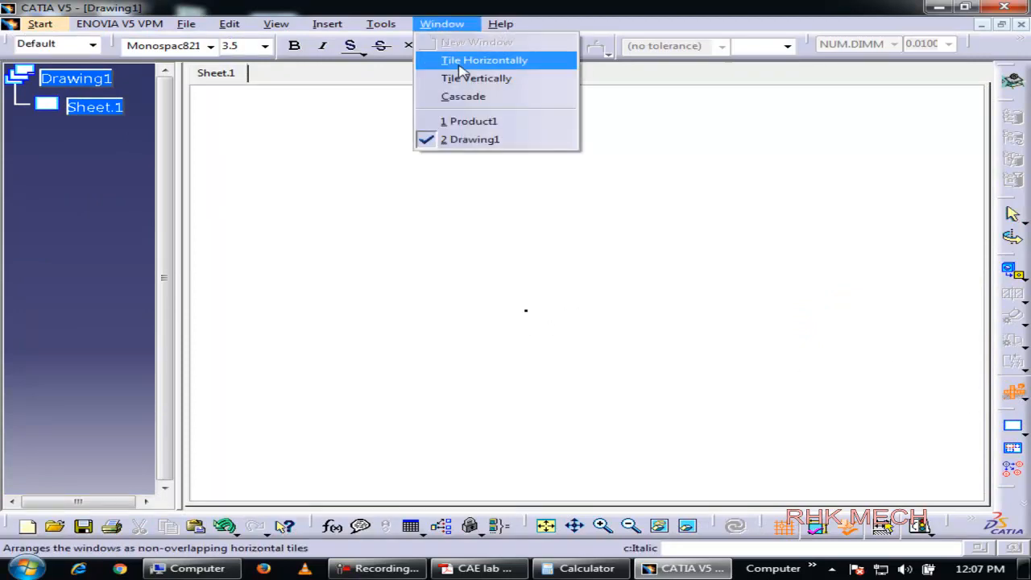
click(469, 121)
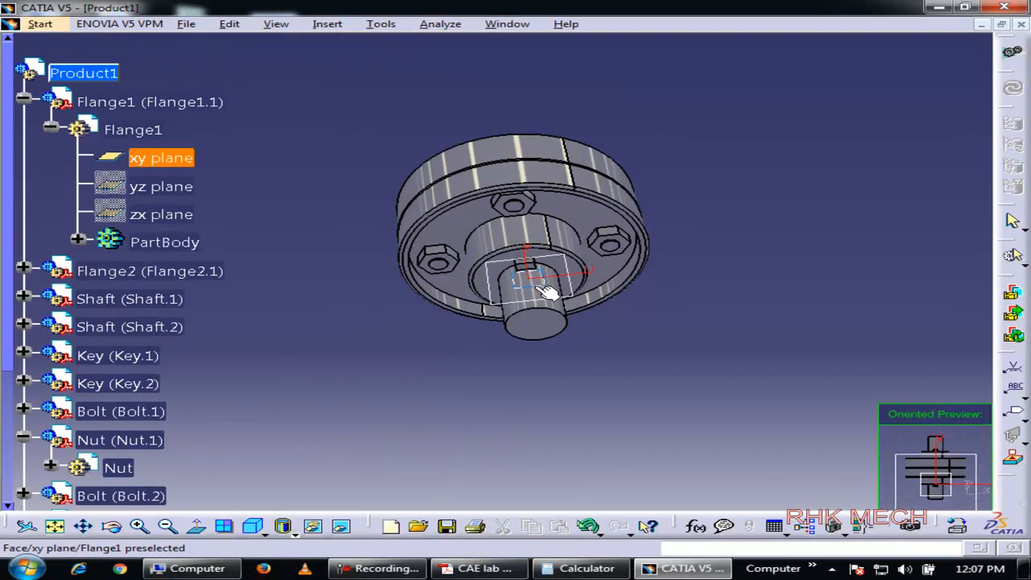
click(545, 288)
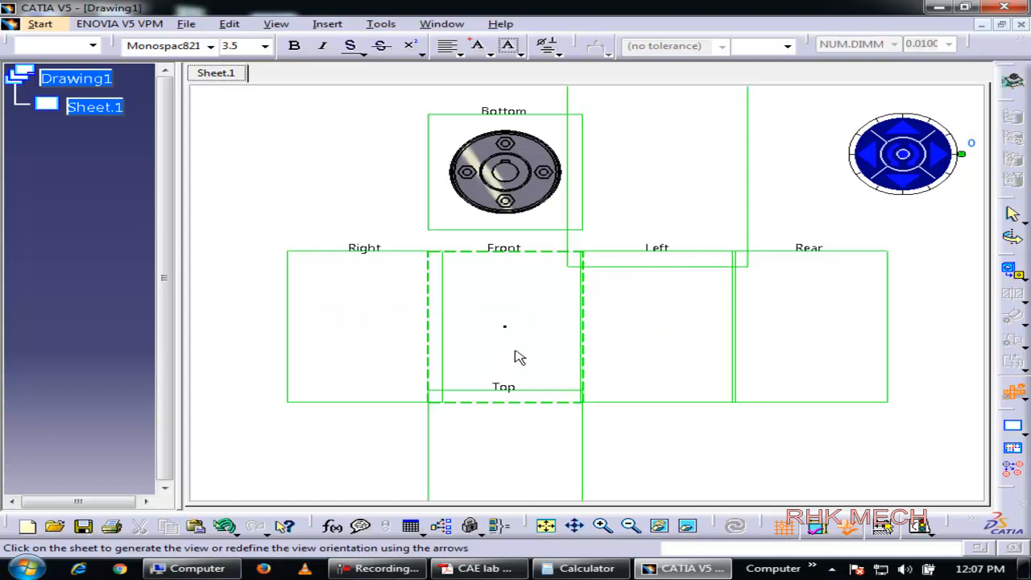
click(518, 353)
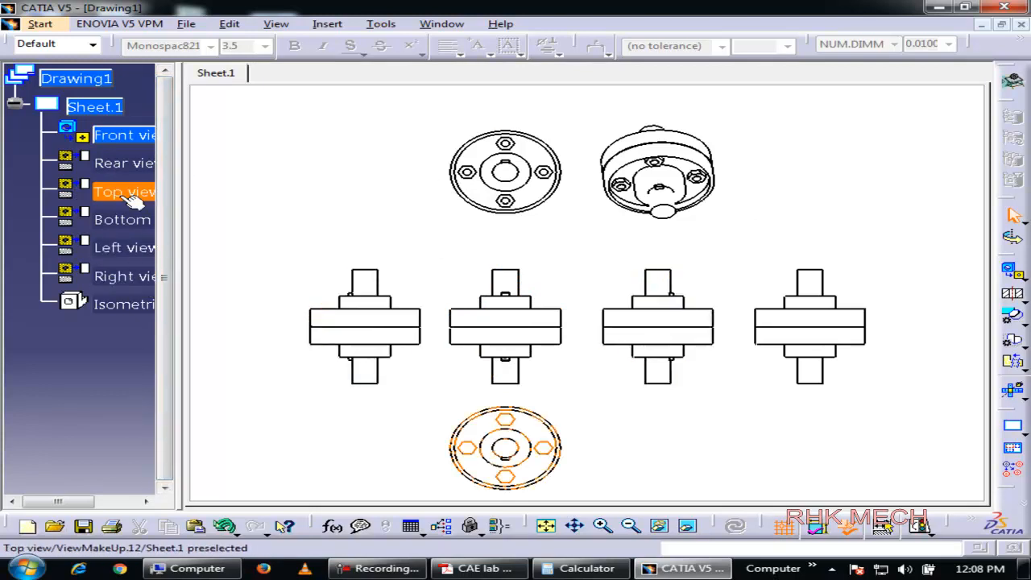
- Try to generate dimensions for the top view from Product1's assembly and measured constraints
click(103, 222)
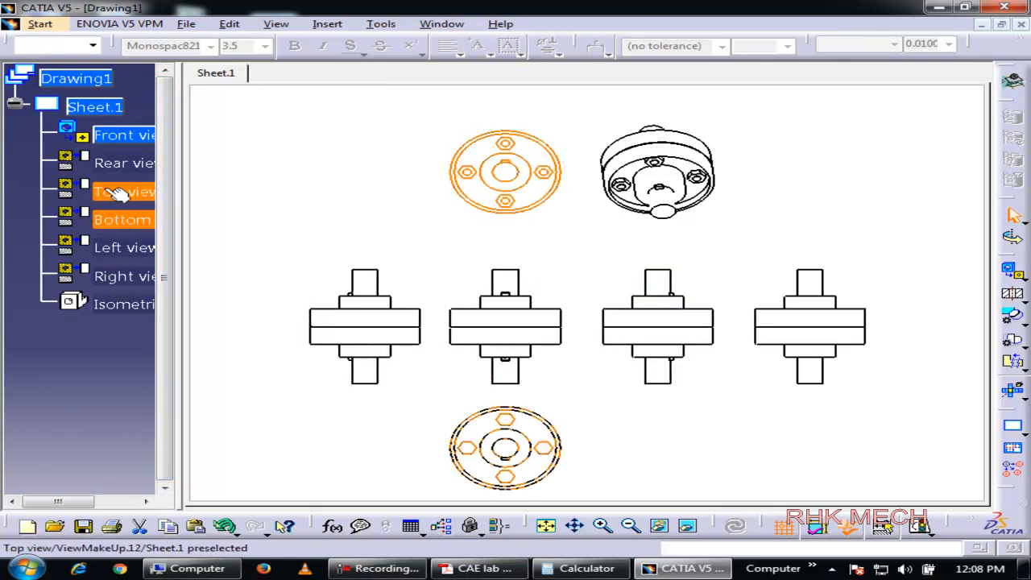
click(116, 188)
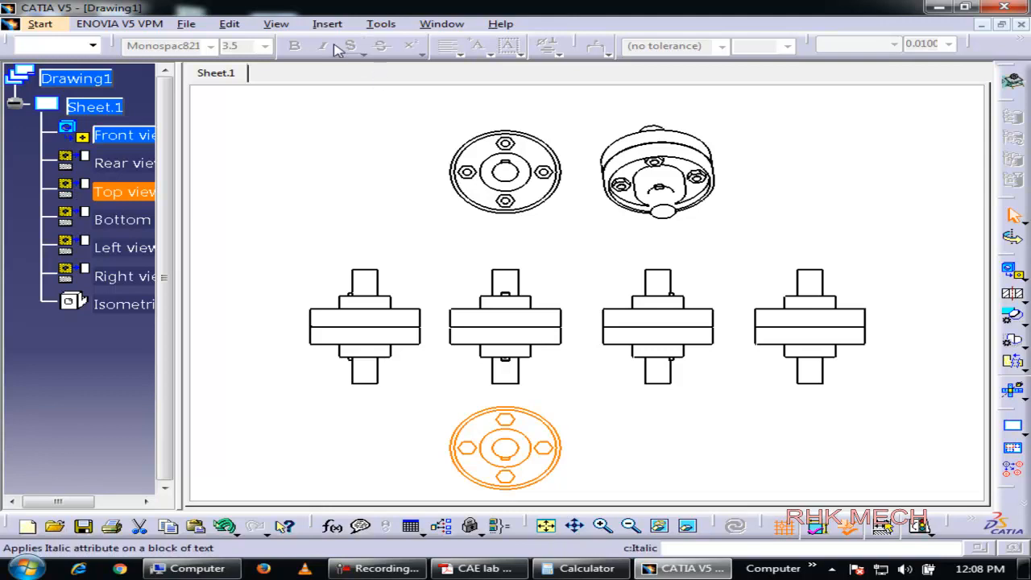
click(380, 24)
click(327, 24)
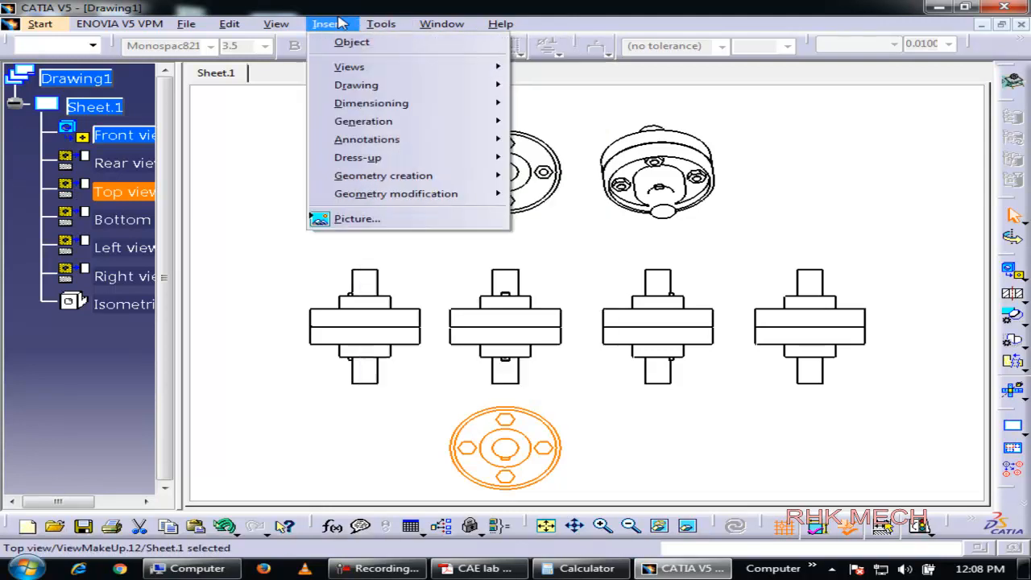
mouse_move(384, 125)
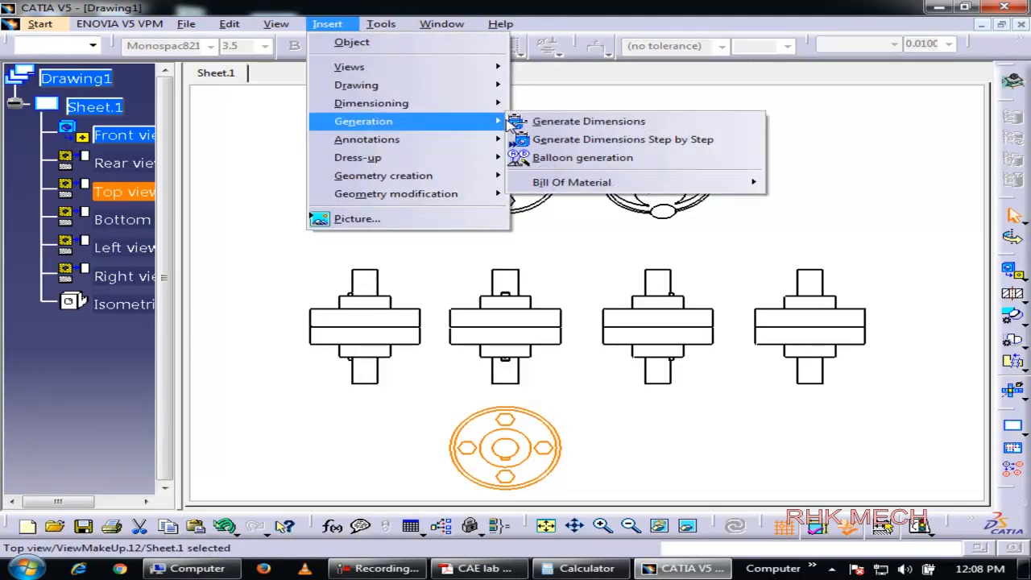
click(570, 125)
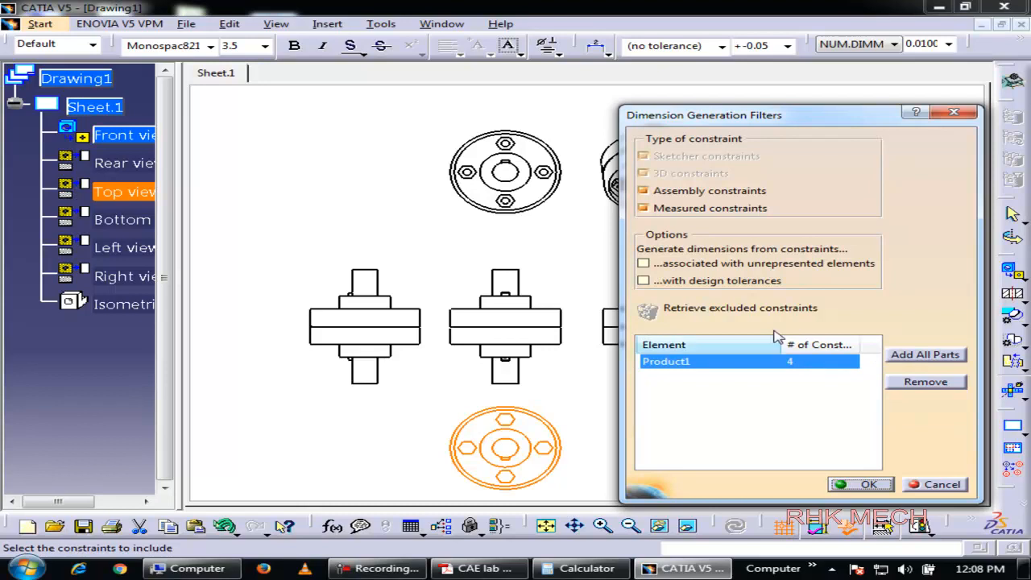
click(863, 485)
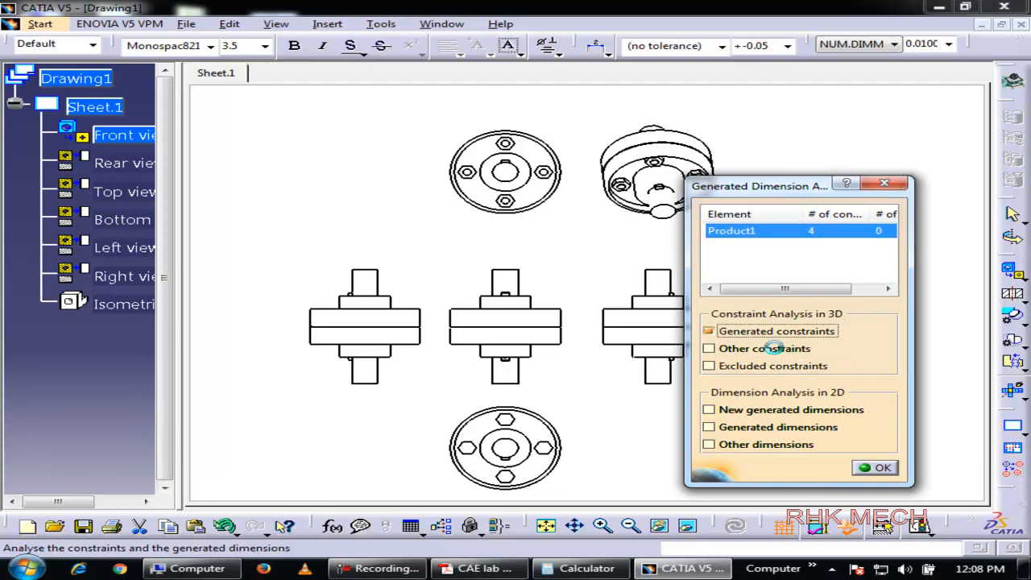
click(883, 469)
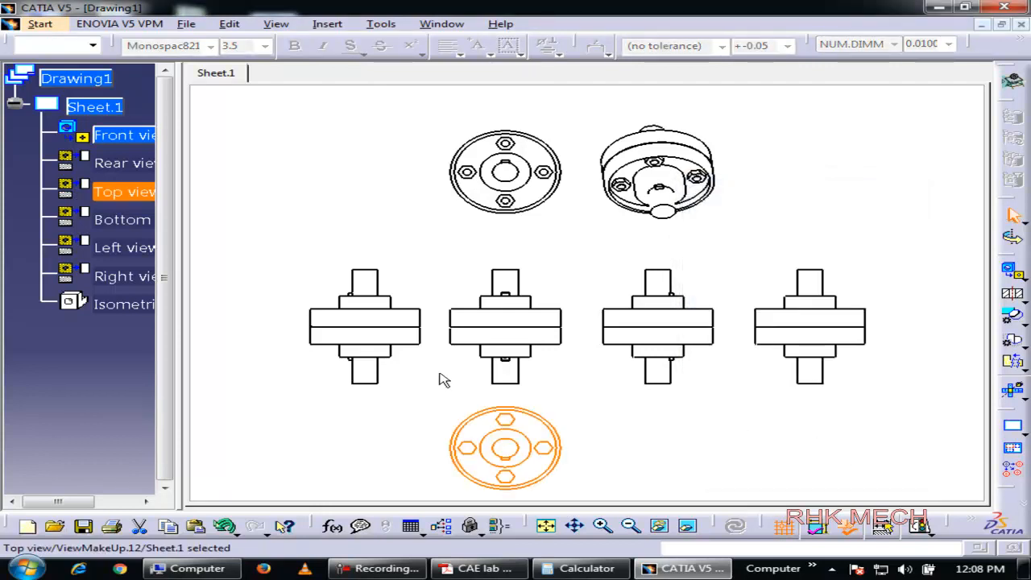
- Generate dimensions on Sheet.1 from the constraints of all parts, removing Product1 from the element list
click(327, 23)
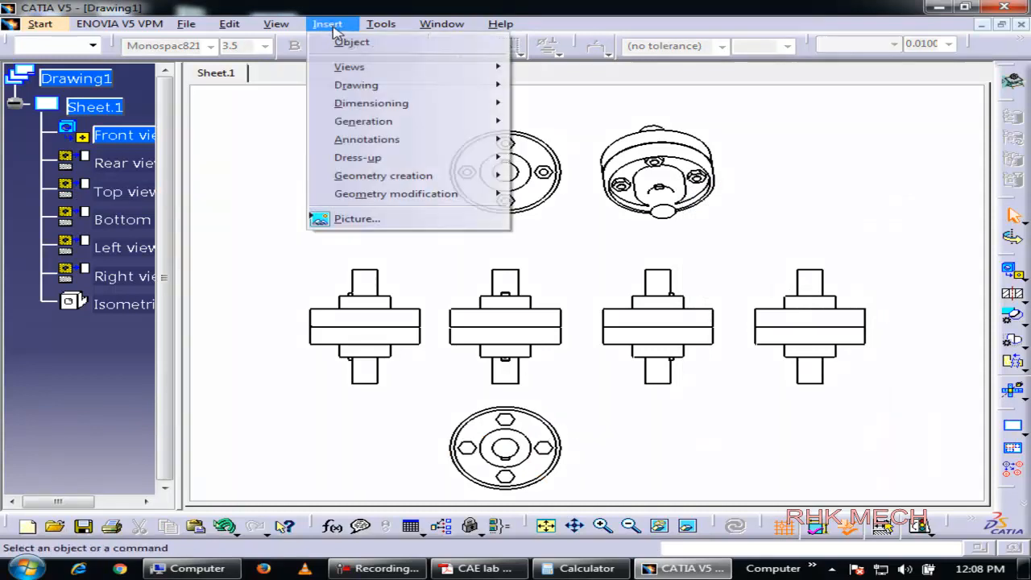
mouse_move(405, 111)
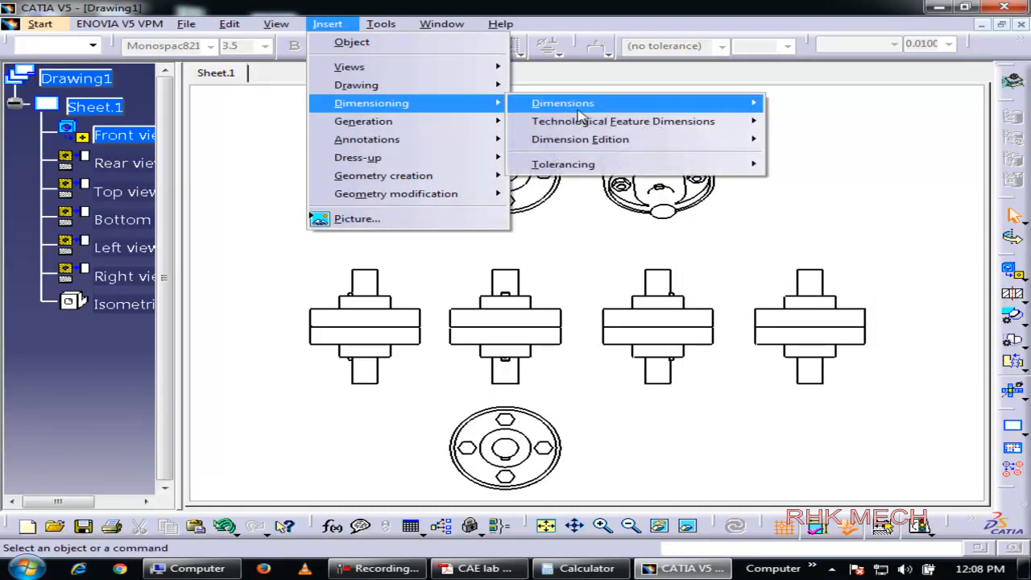
mouse_move(462, 121)
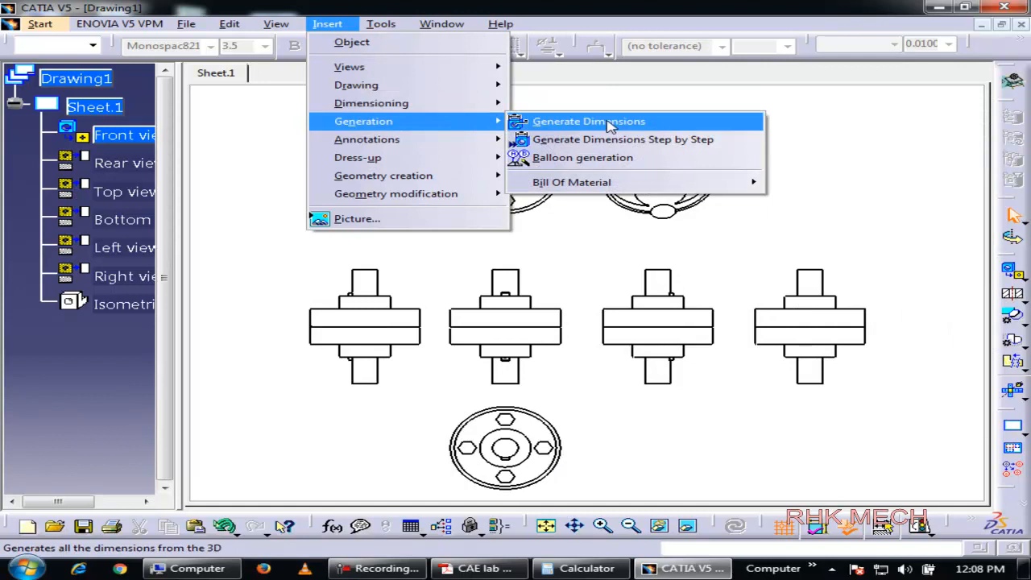
click(610, 125)
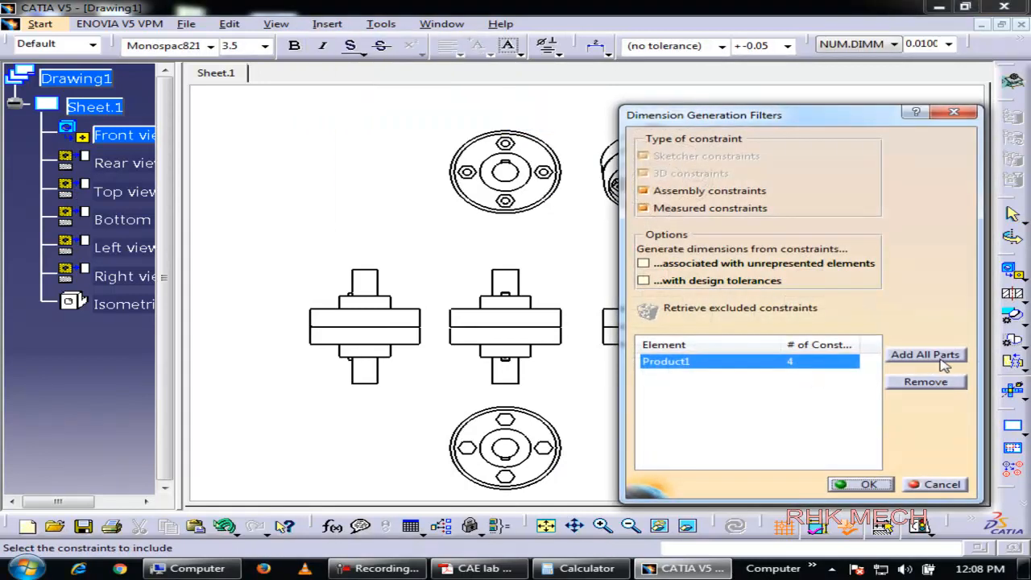
click(944, 362)
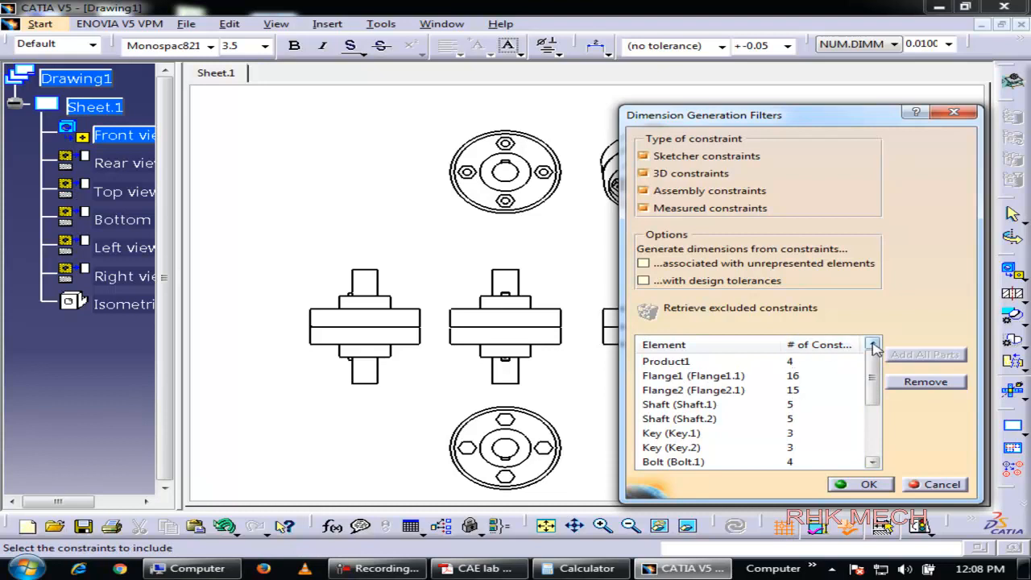
click(669, 362)
click(926, 382)
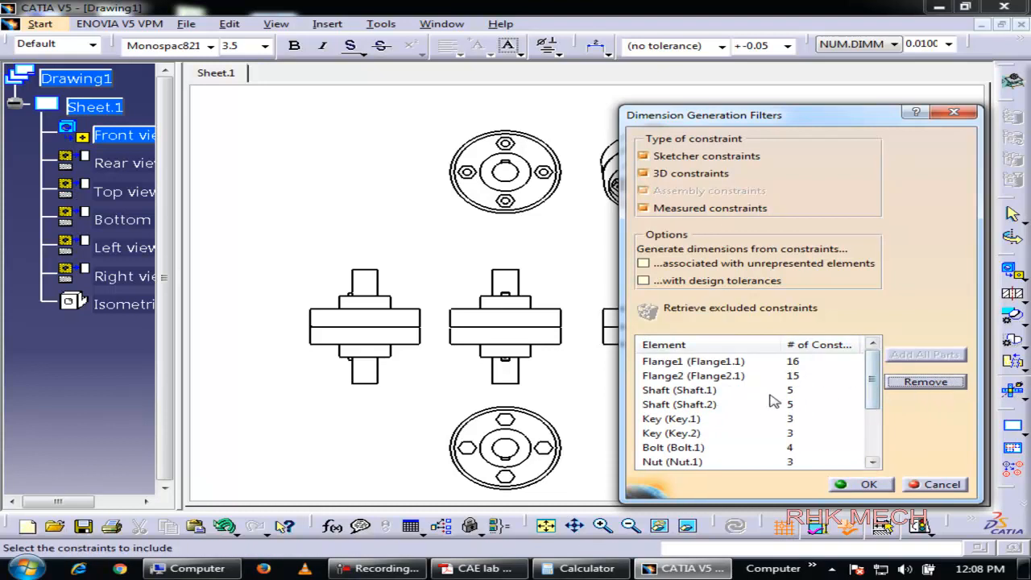
click(883, 490)
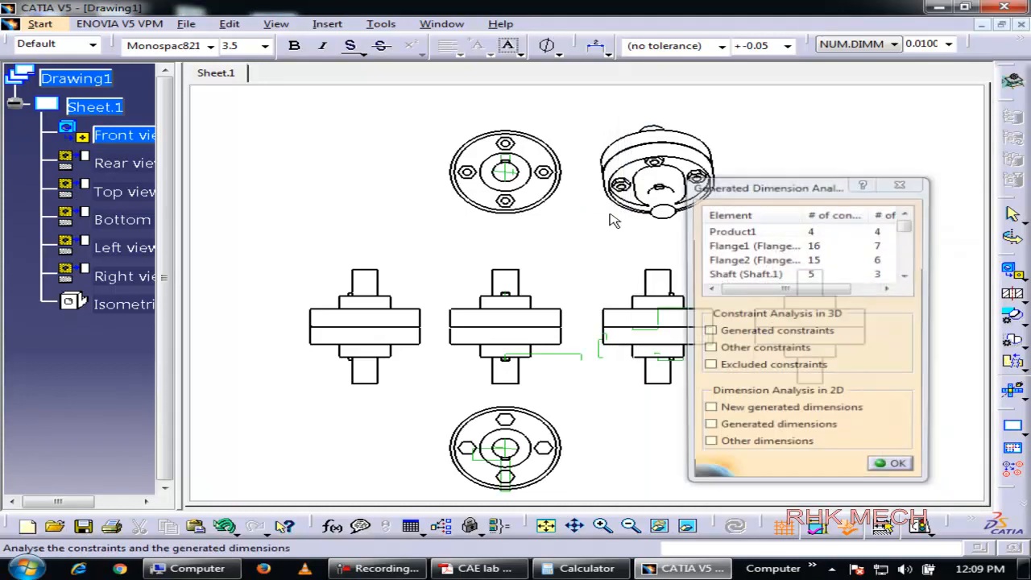
- Examine the generated constraints and generated dimensions in the dimension analysis and on the sheet's views
click(709, 332)
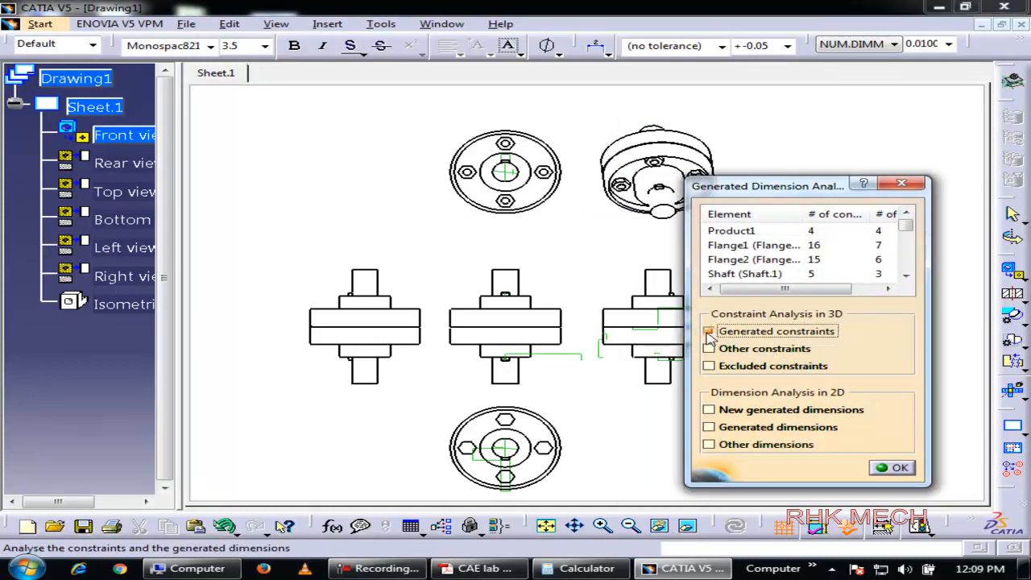
click(709, 331)
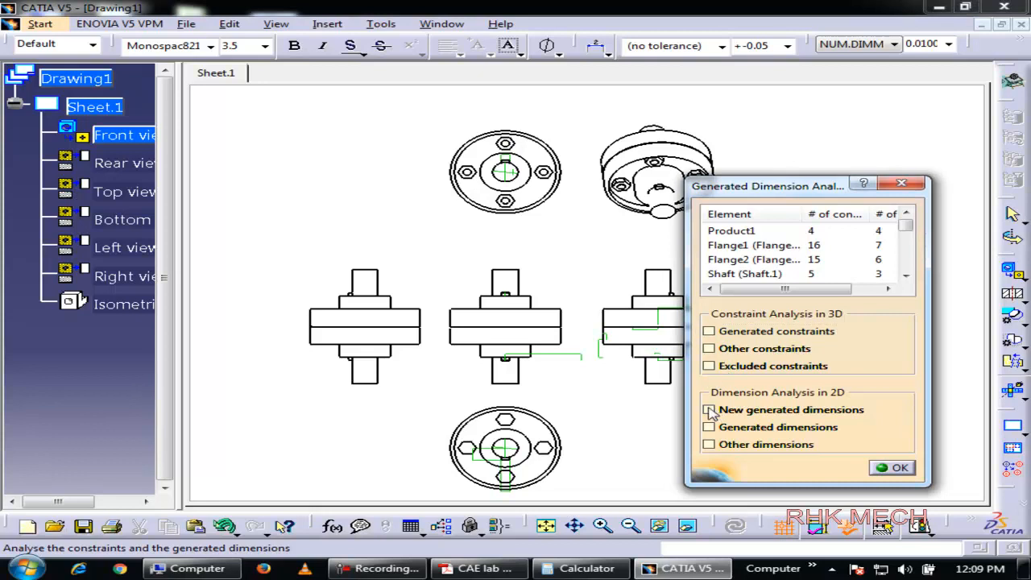
click(708, 411)
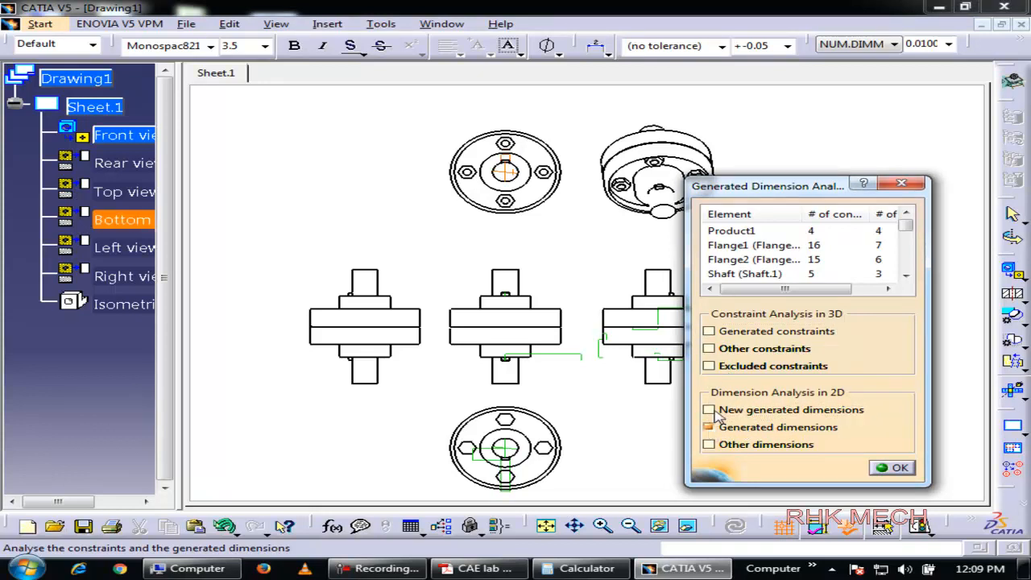
click(709, 427)
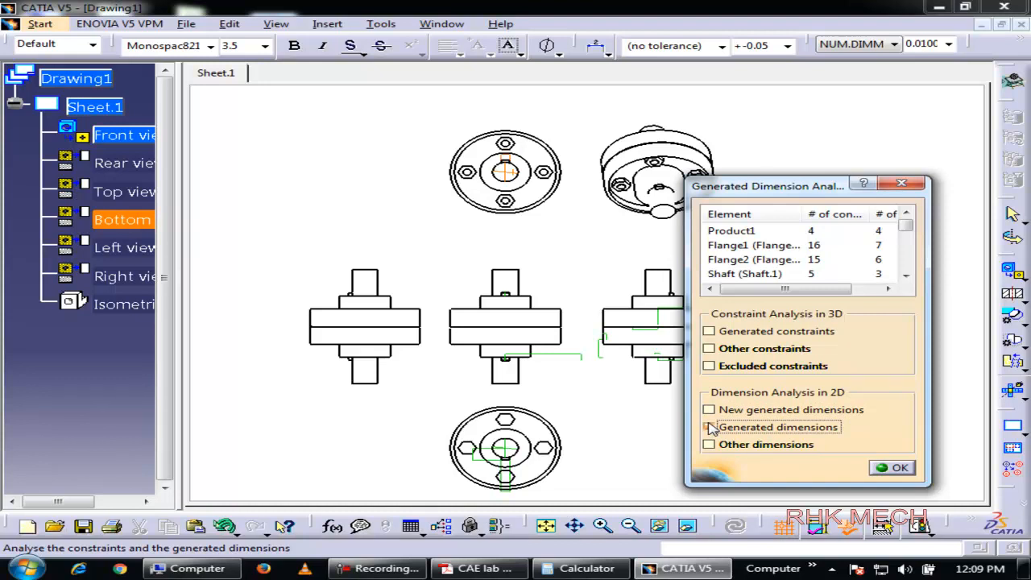
click(894, 468)
mouse_move(473, 329)
ctrl+middle_down()
mouse_move(473, 271)
mouse_move(465, 338)
ctrl+middle_up()
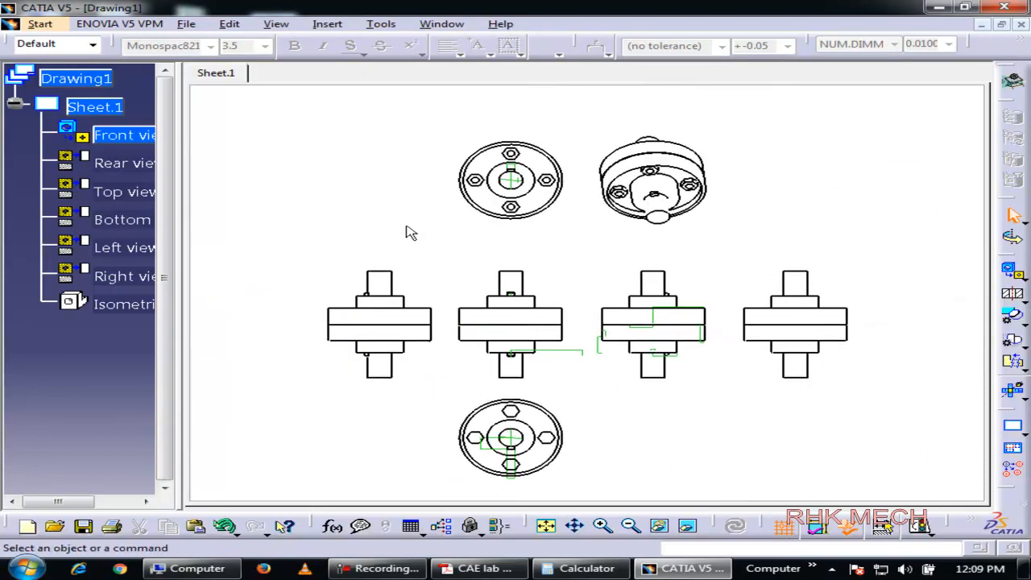
click(397, 278)
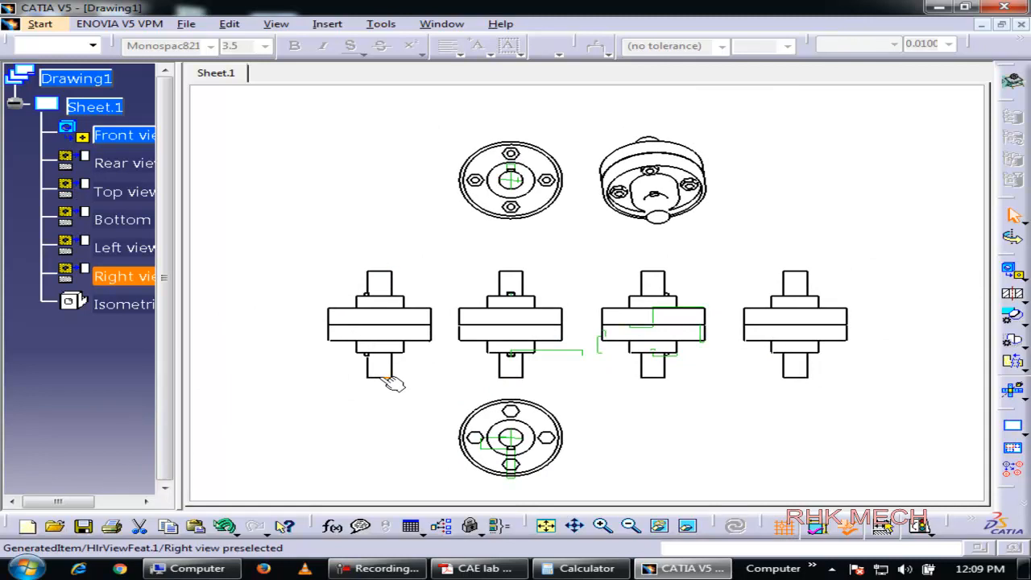
mouse_move(366, 348)
ctrl+middle_down()
mouse_move(363, 332)
mouse_move(417, 287)
ctrl+middle_up()
- Close Drawing1 without saving and create a new A0 ISO drawing of Product1 with the all-views layout
click(1019, 25)
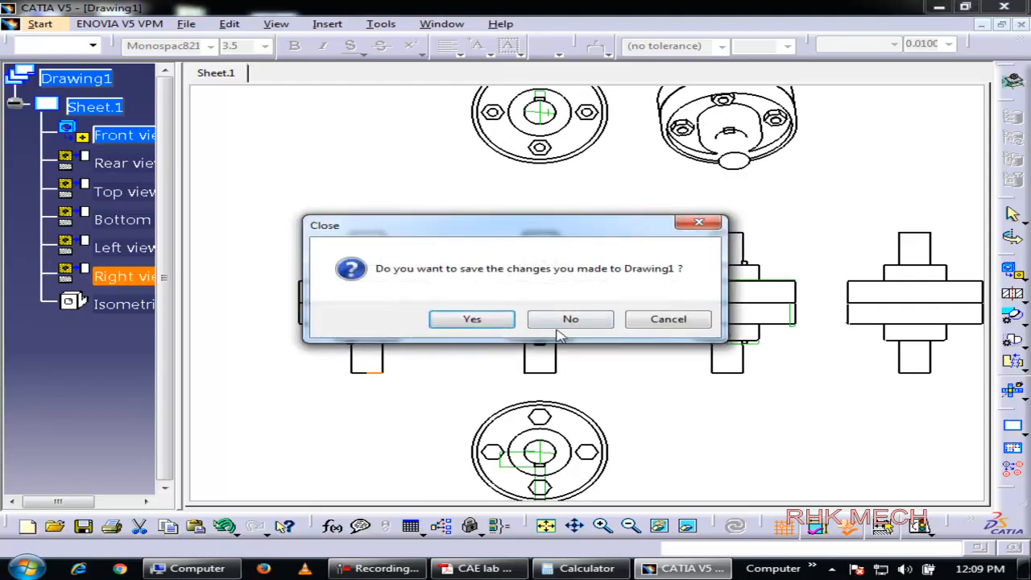
click(542, 322)
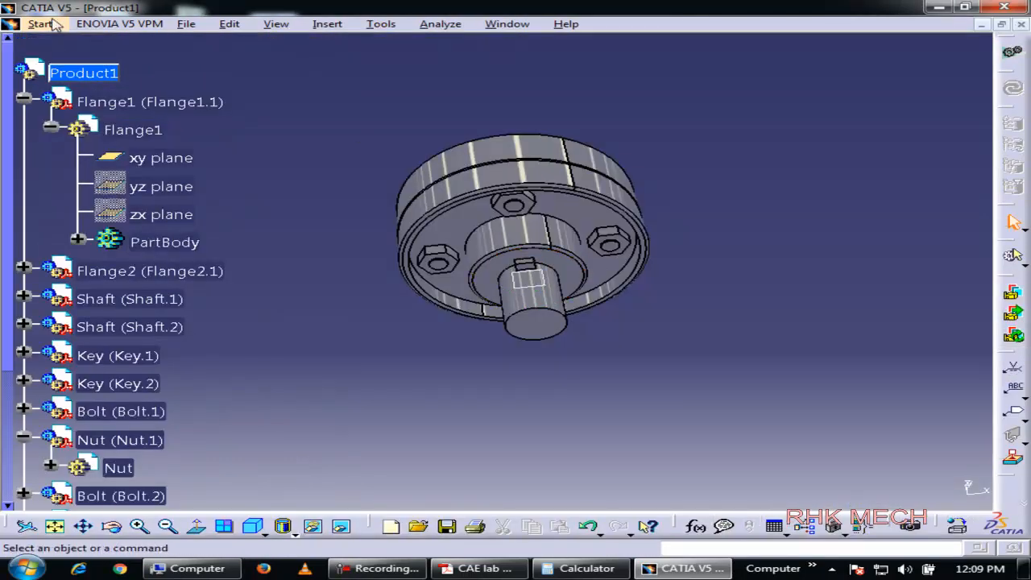
click(49, 24)
mouse_move(295, 70)
click(351, 207)
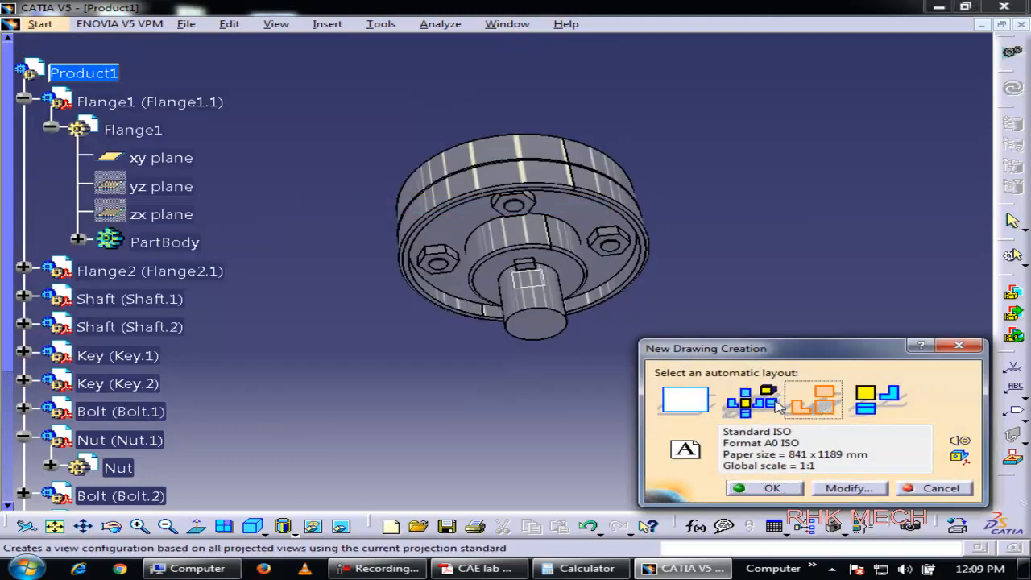
click(748, 407)
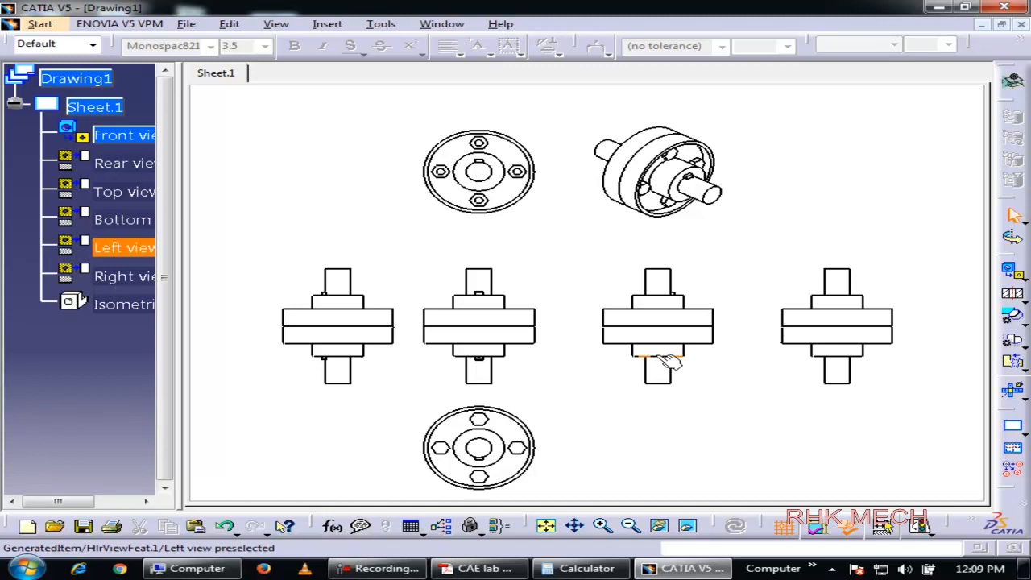
- Undock the Tools, Measure and catalog toolbars, and close the catalog toolbar
click(672, 359)
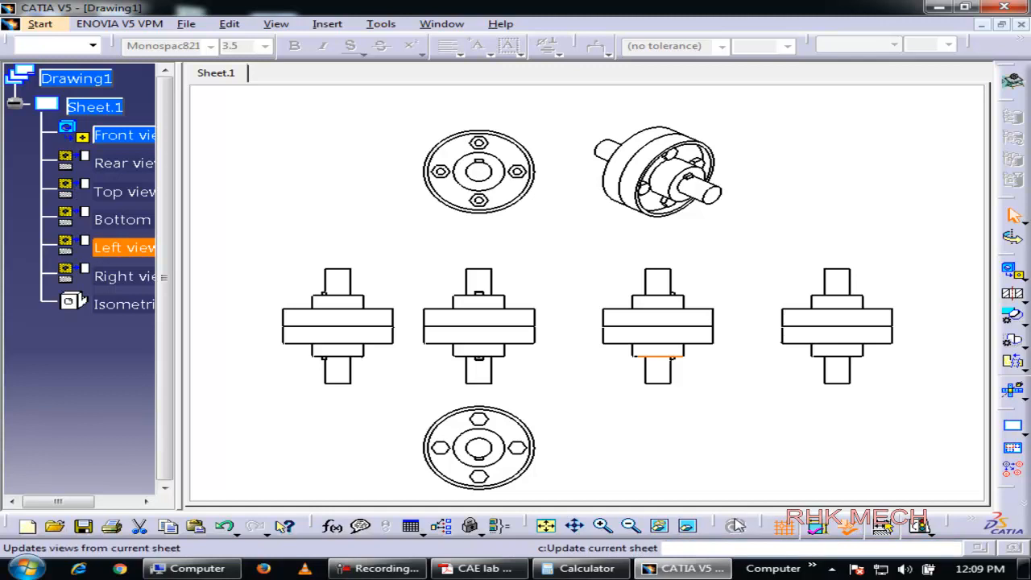
drag(785, 525, 109, 489)
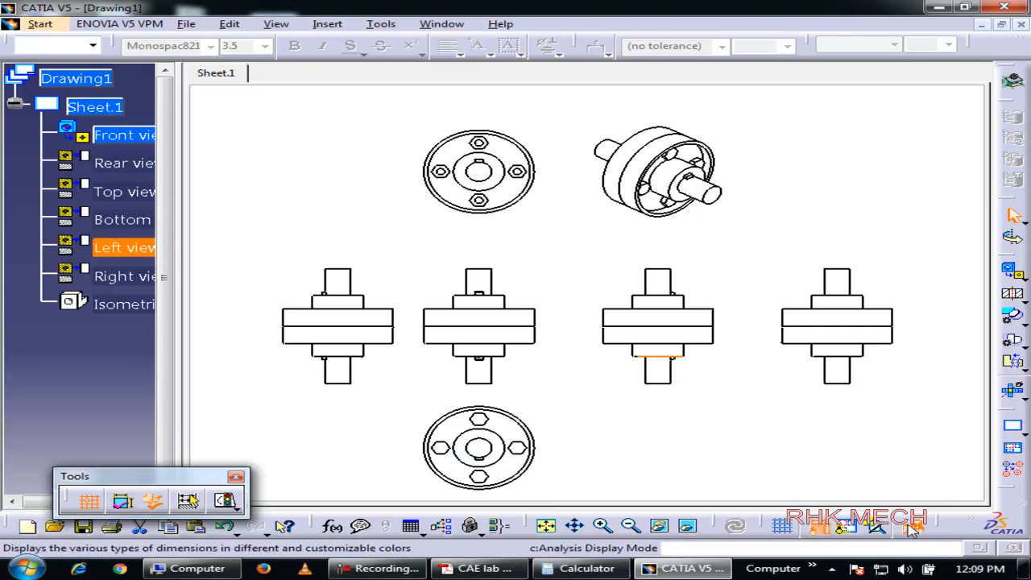
drag(911, 530, 925, 463)
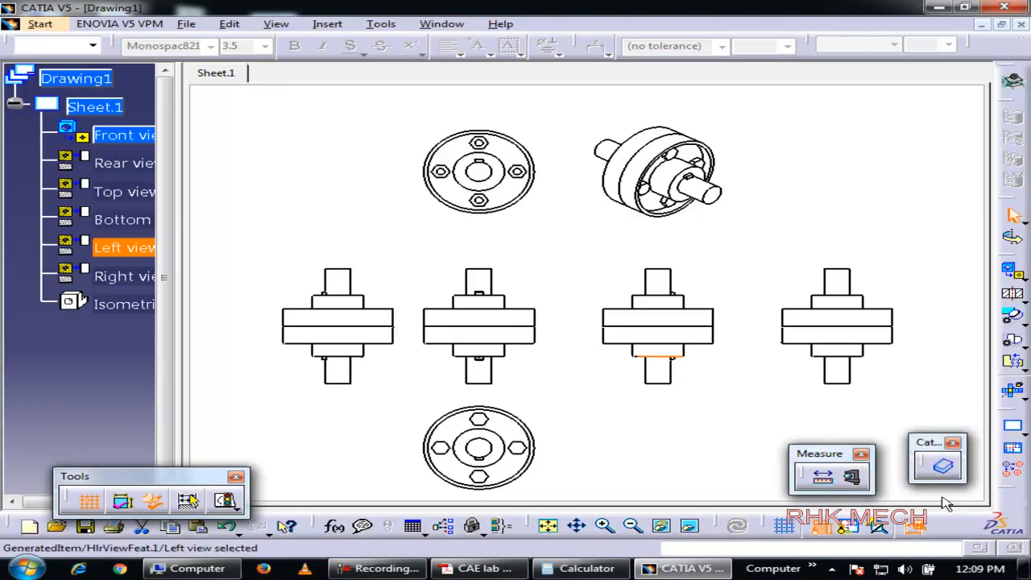
click(953, 446)
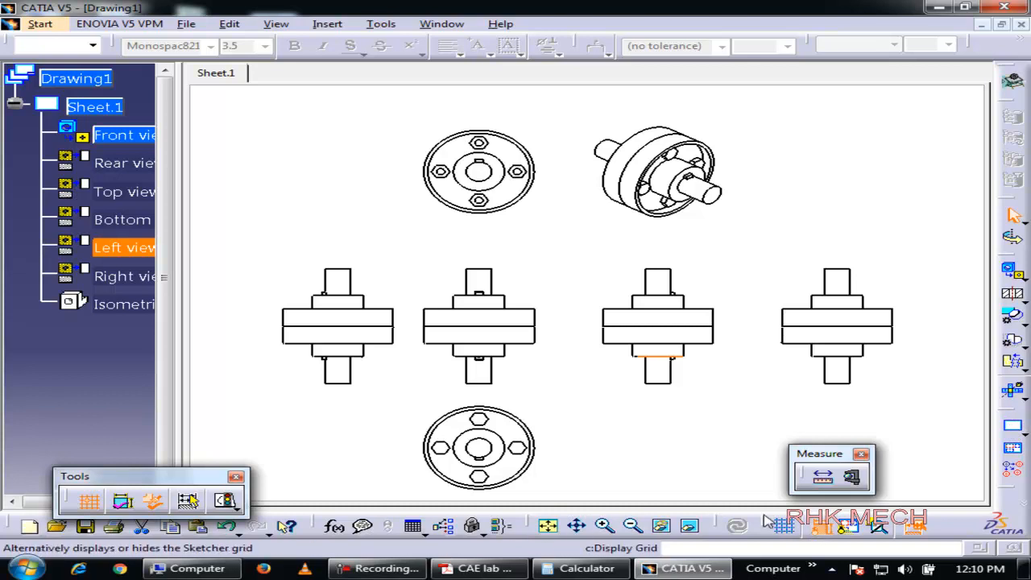
- Display the view frames and delete the left and rear views from Sheet.1
click(849, 525)
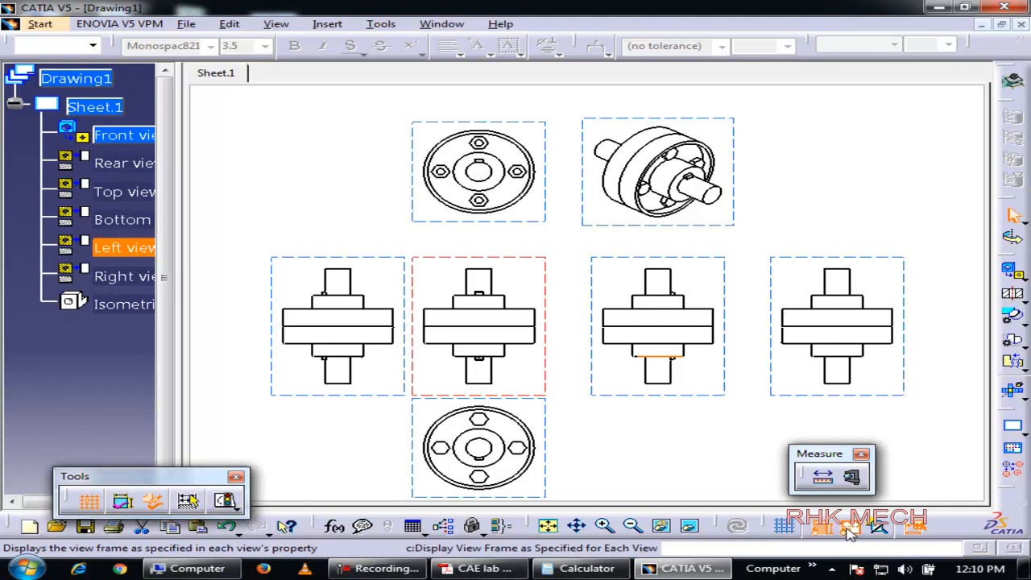
click(704, 400)
click(725, 438)
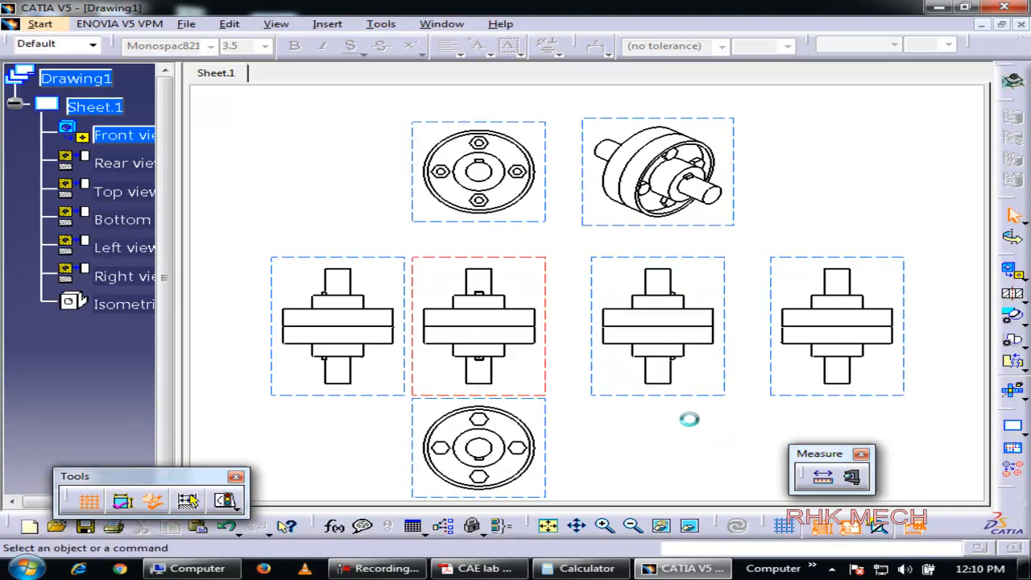
click(719, 400)
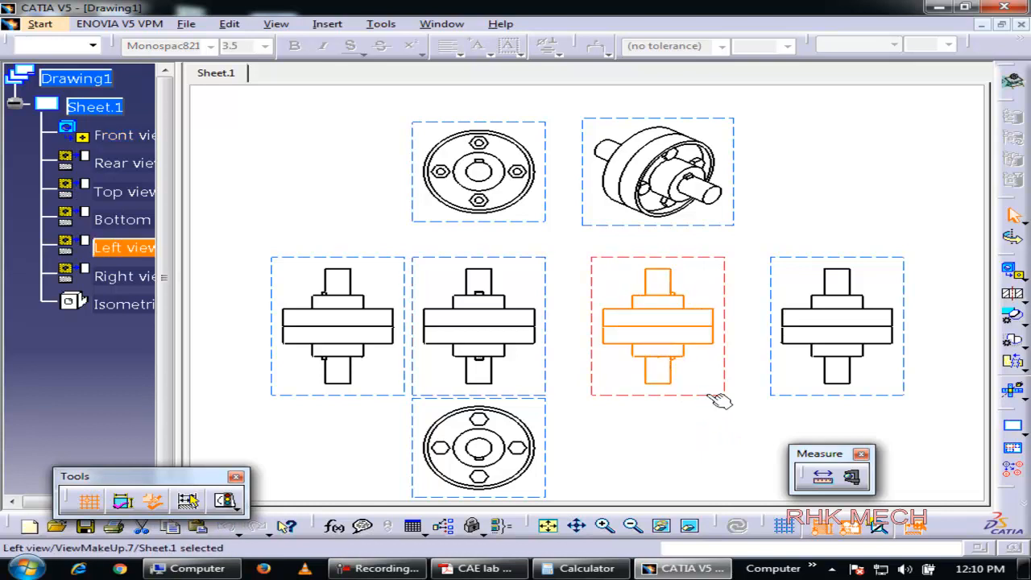
key(Delete)
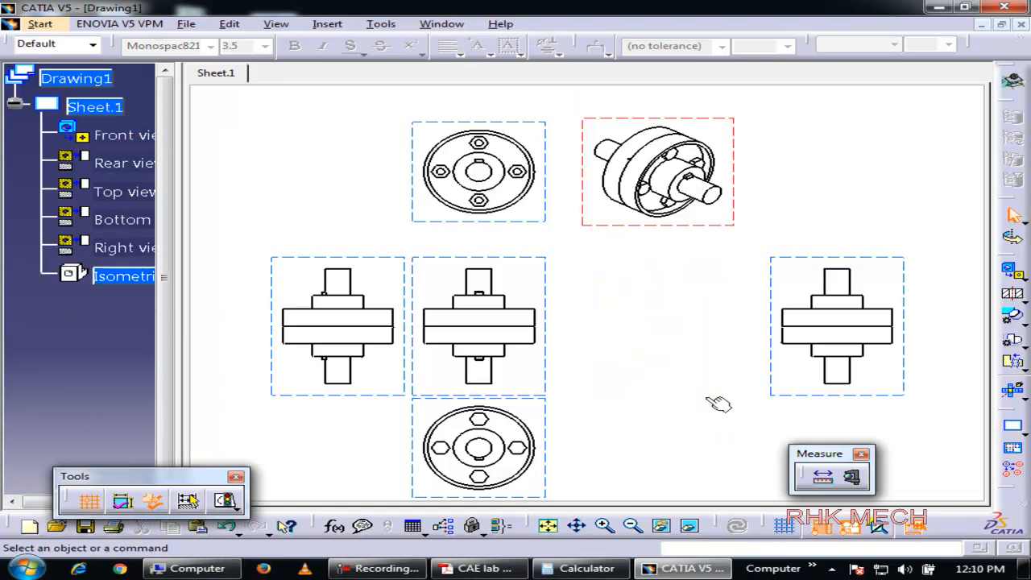
click(826, 405)
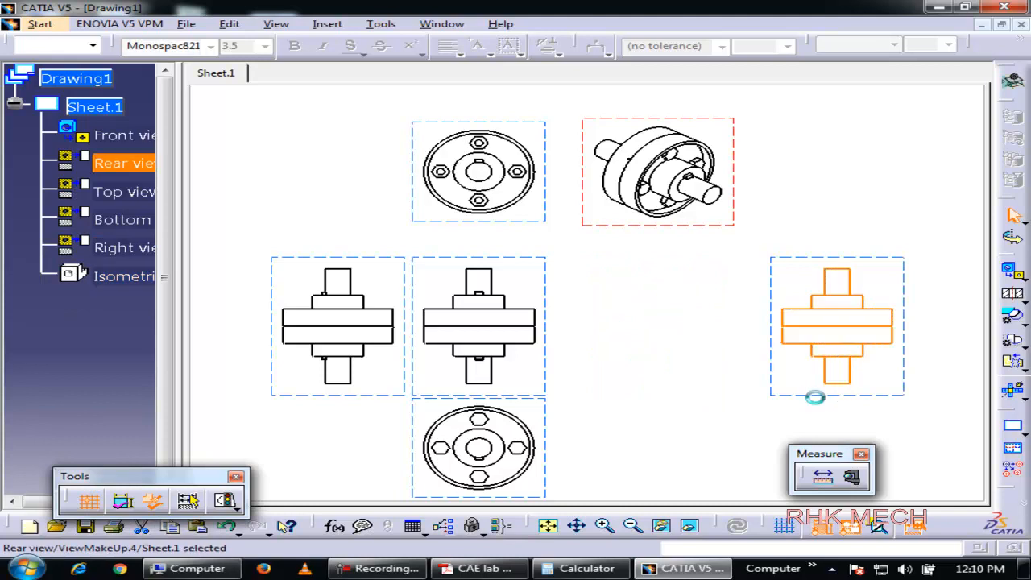
key(Delete)
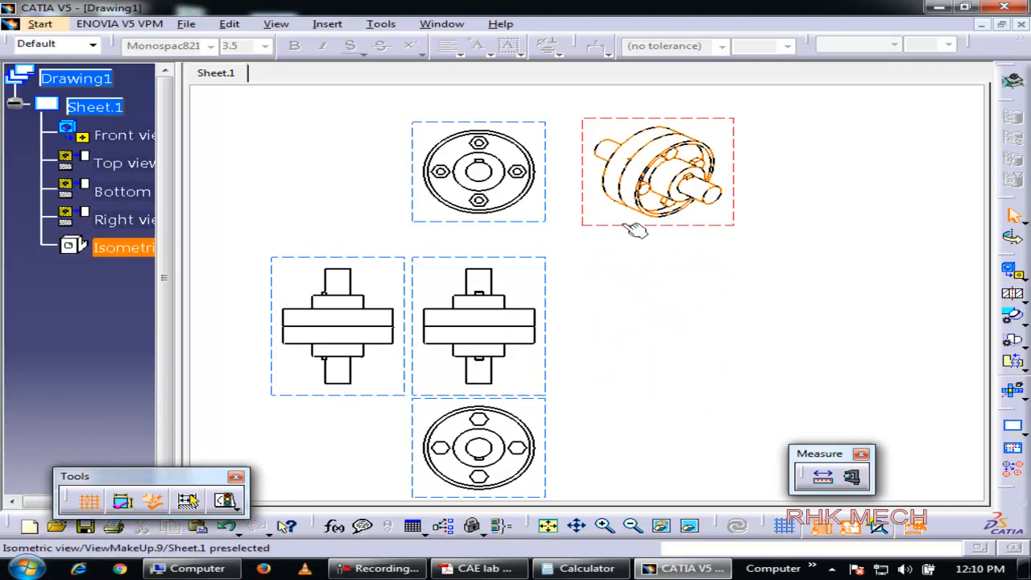
mouse_move(645, 351)
middle_down()
mouse_move(674, 327)
mouse_move(674, 345)
middle_up()
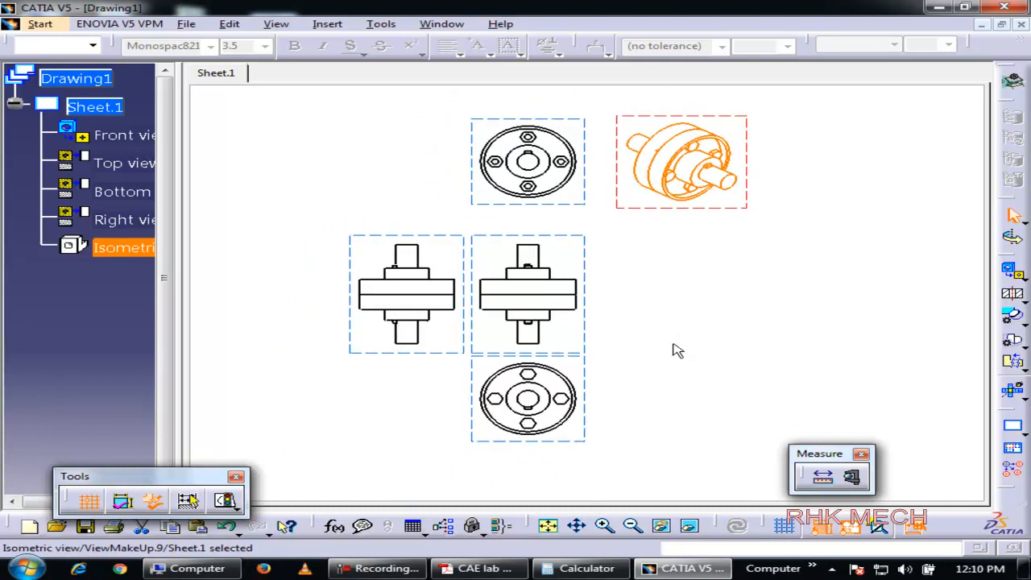
- Create a dimension between the upper and lower shaft end edges in the front view
middle_drag(451, 290, 467, 247)
mouse_move(434, 319)
middle_down()
mouse_move(466, 315)
mouse_move(468, 338)
middle_up()
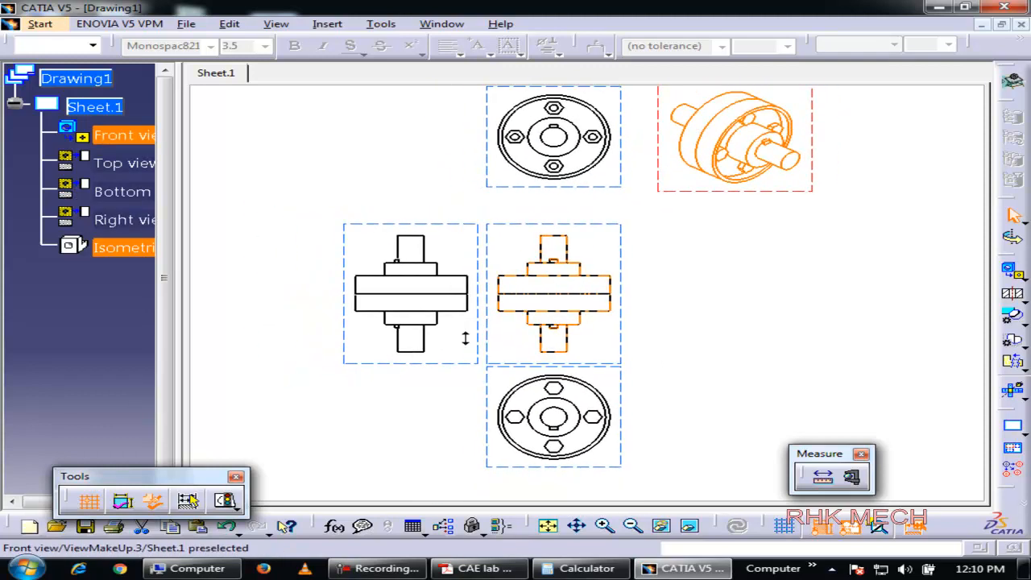
click(556, 242)
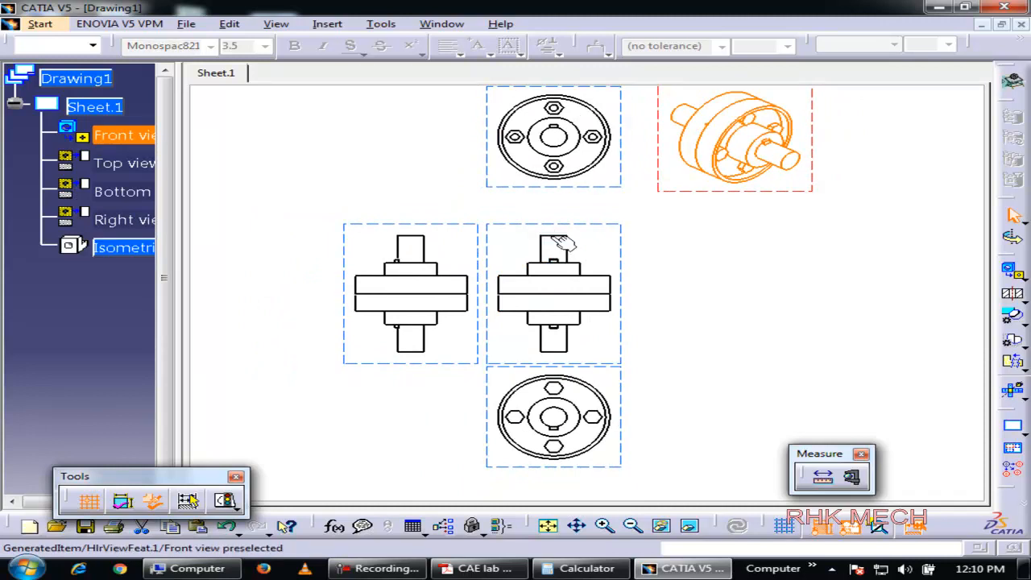
ctrl+click(554, 351)
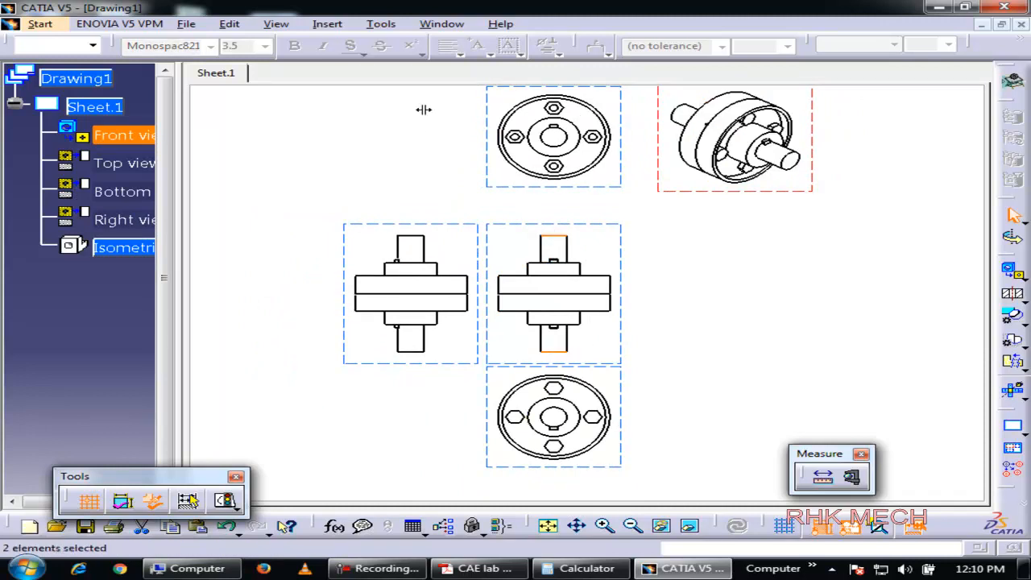
click(327, 24)
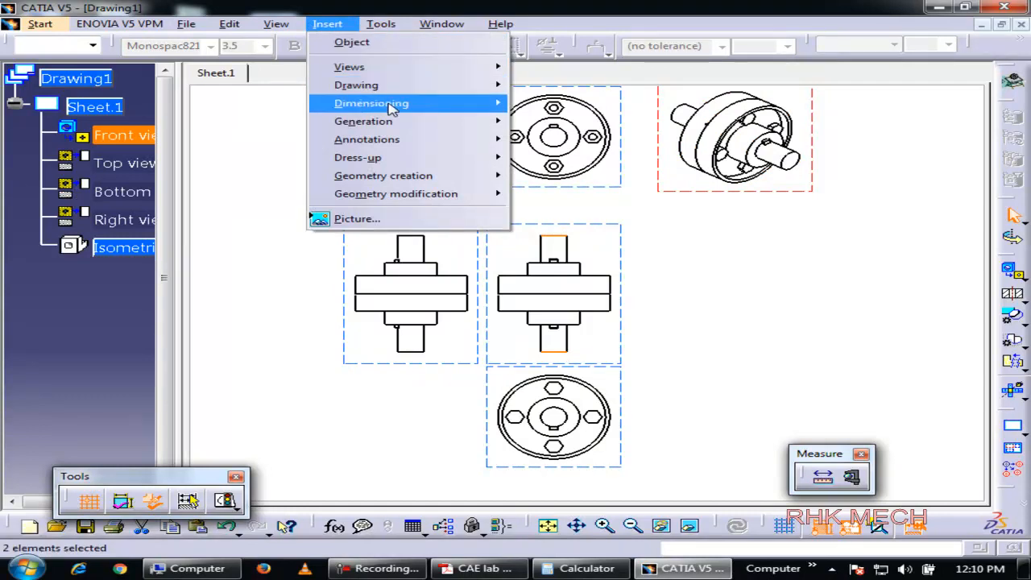
mouse_move(371, 103)
mouse_move(554, 103)
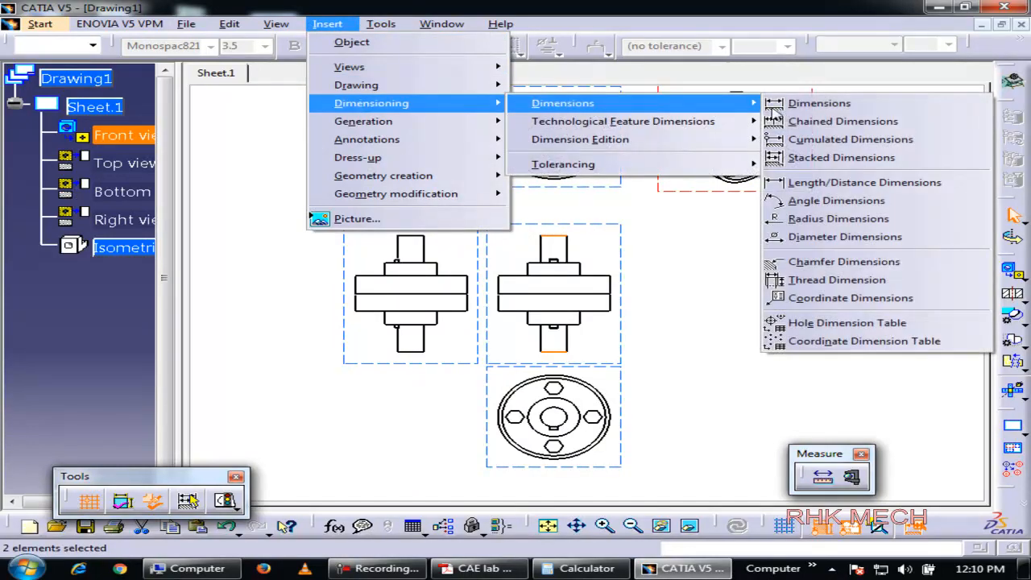
click(819, 103)
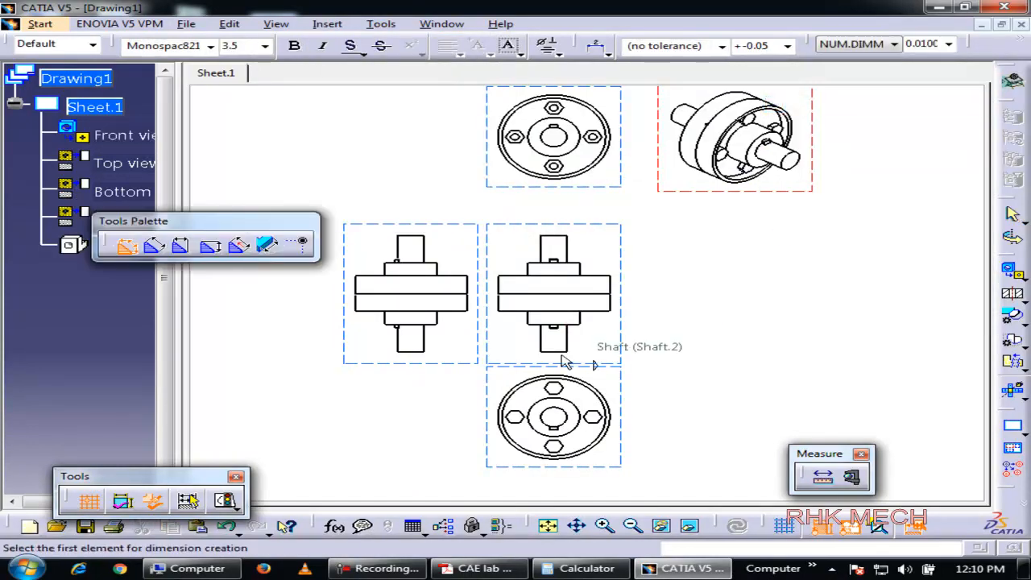
click(590, 362)
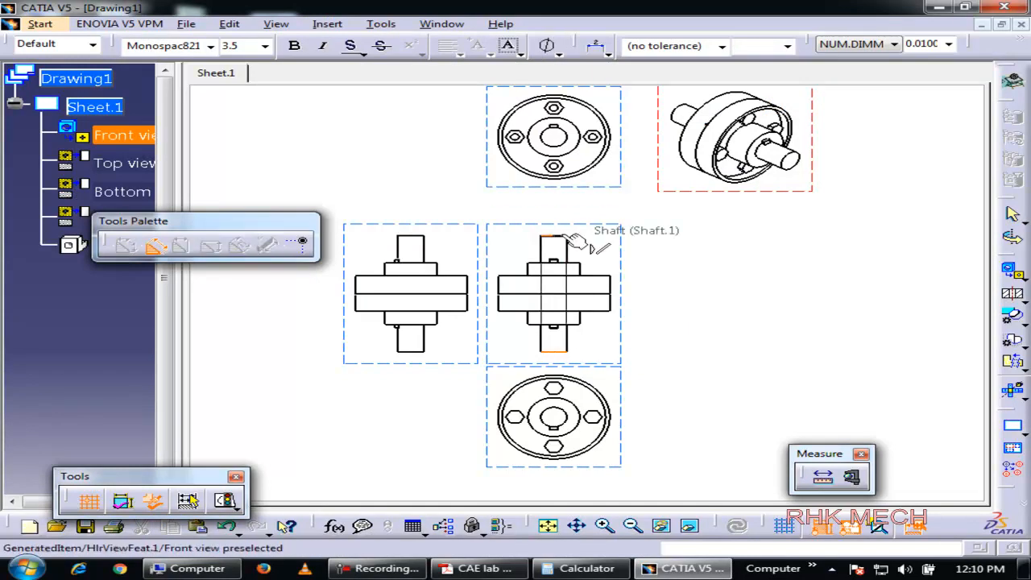
click(564, 236)
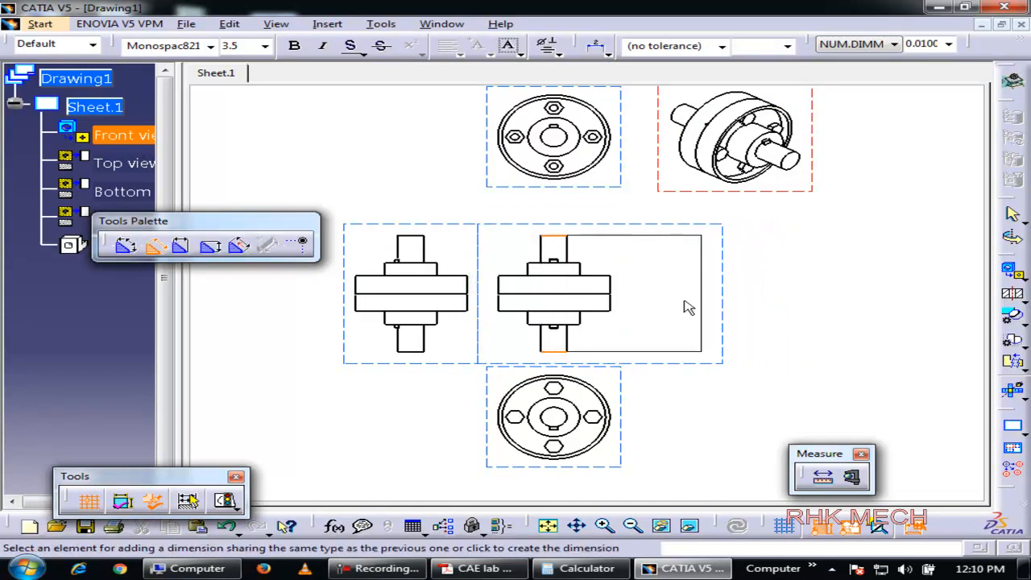
- Set the overall height dimension's font size to 20000 and place it to the right of the front view
click(249, 47)
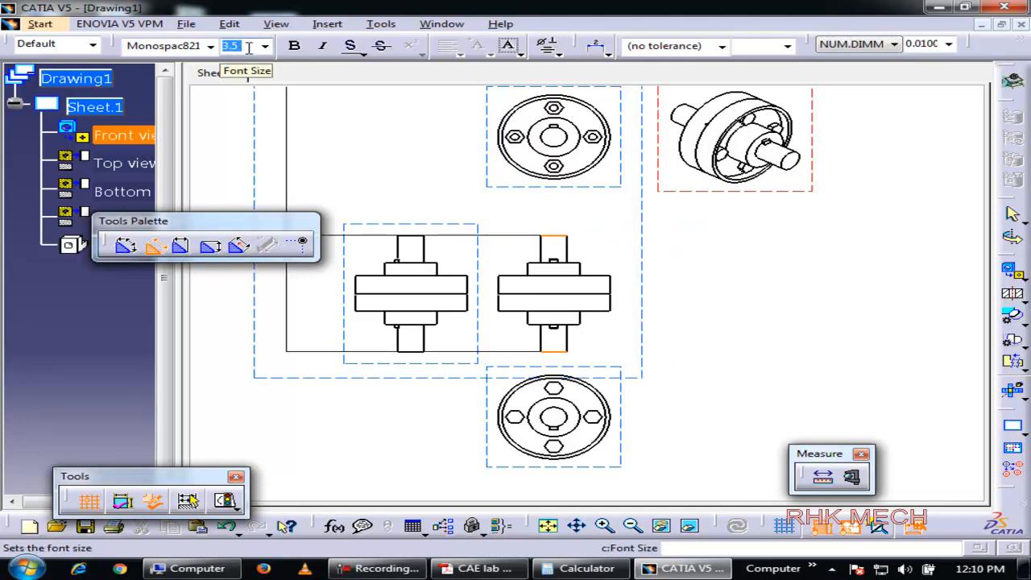
text(20)
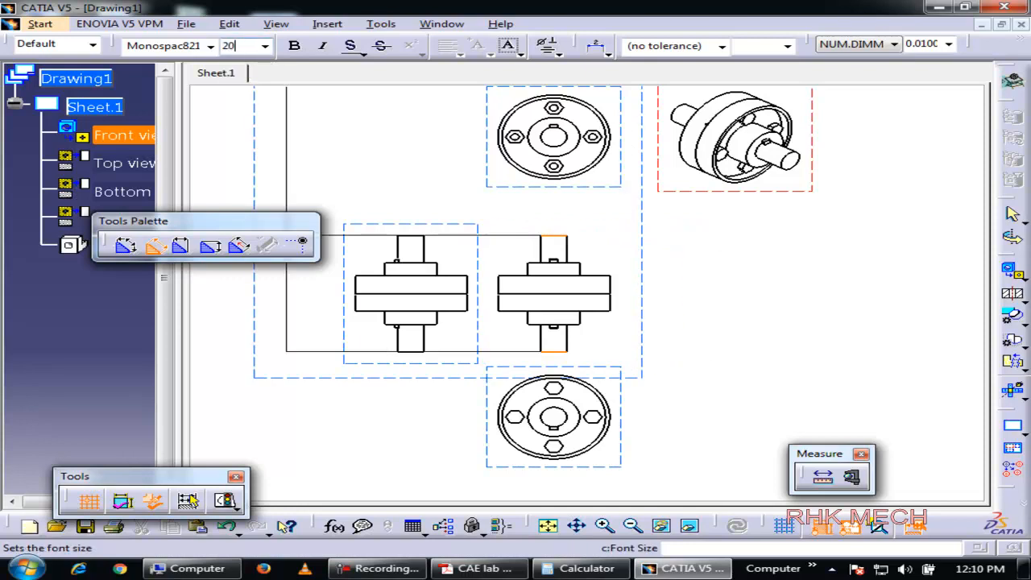
text(000)
key(Return)
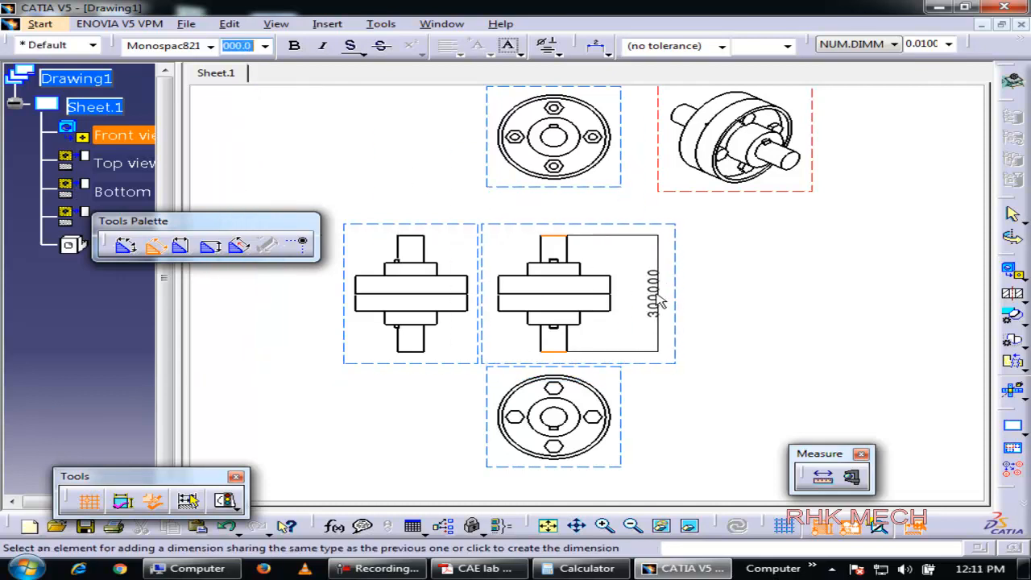
click(659, 301)
middle_drag(662, 312, 662, 262)
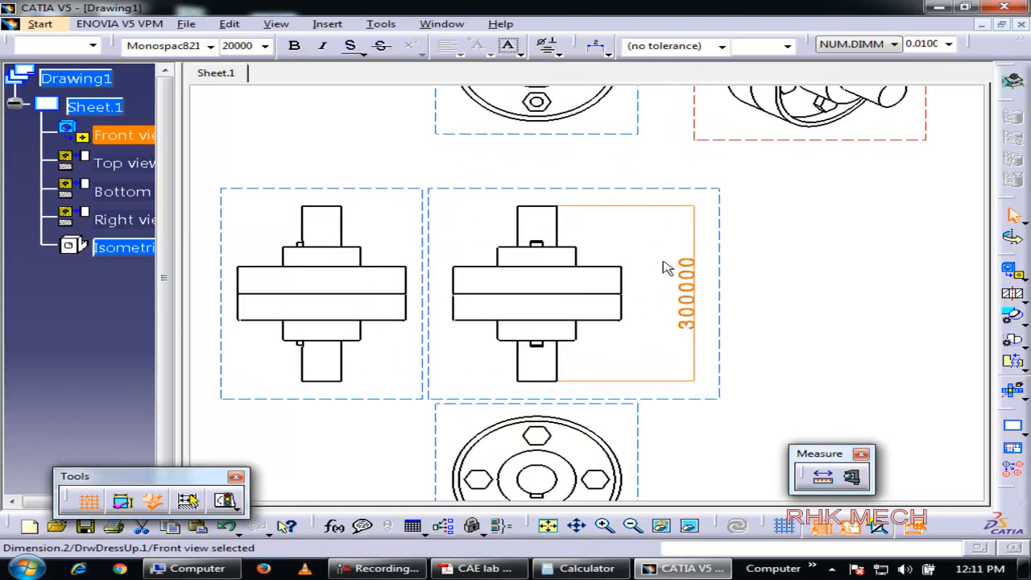
- Examine Sheet.1's scale, format and projection properties, leaving them without changes
right_click(92, 108)
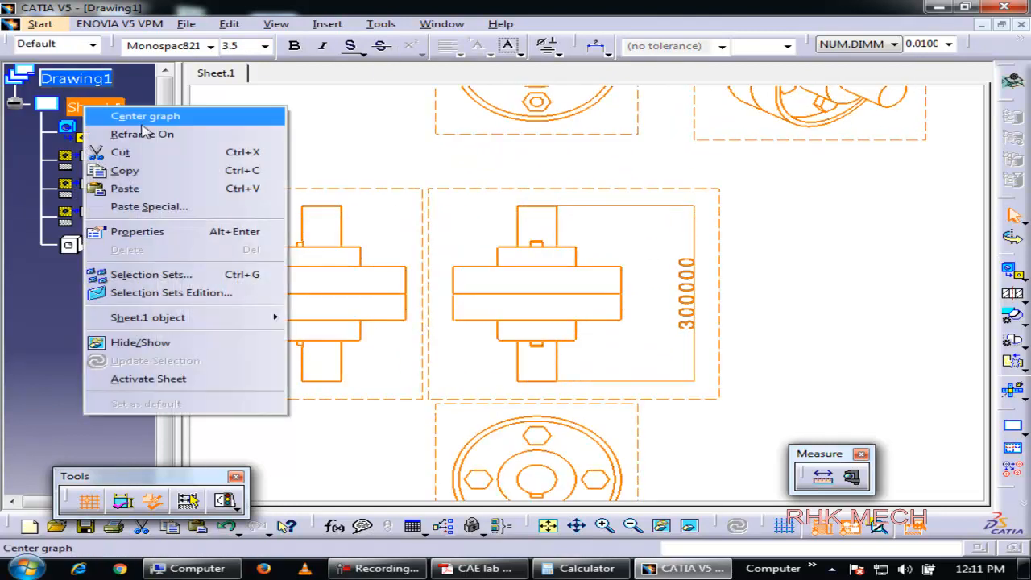
click(211, 232)
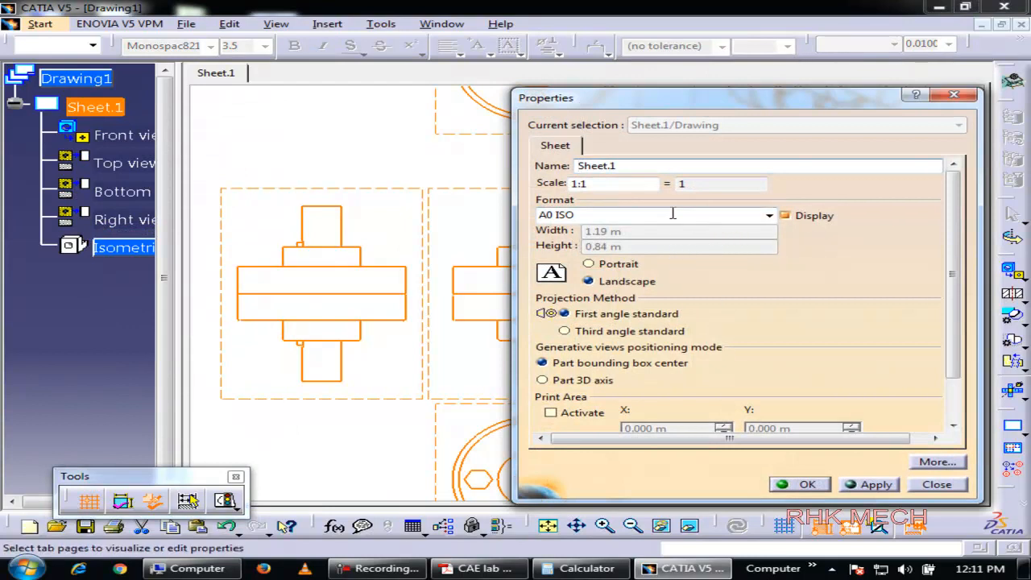
drag(954, 331, 943, 285)
click(954, 95)
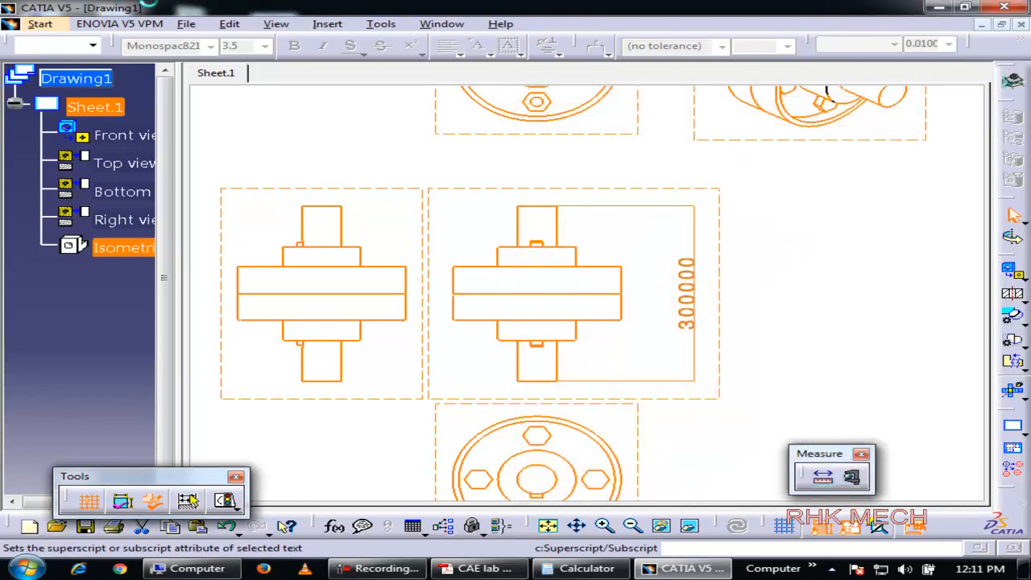
- Set the length unit to Millimeter (mm) in the general Parameters and Measure options
click(381, 23)
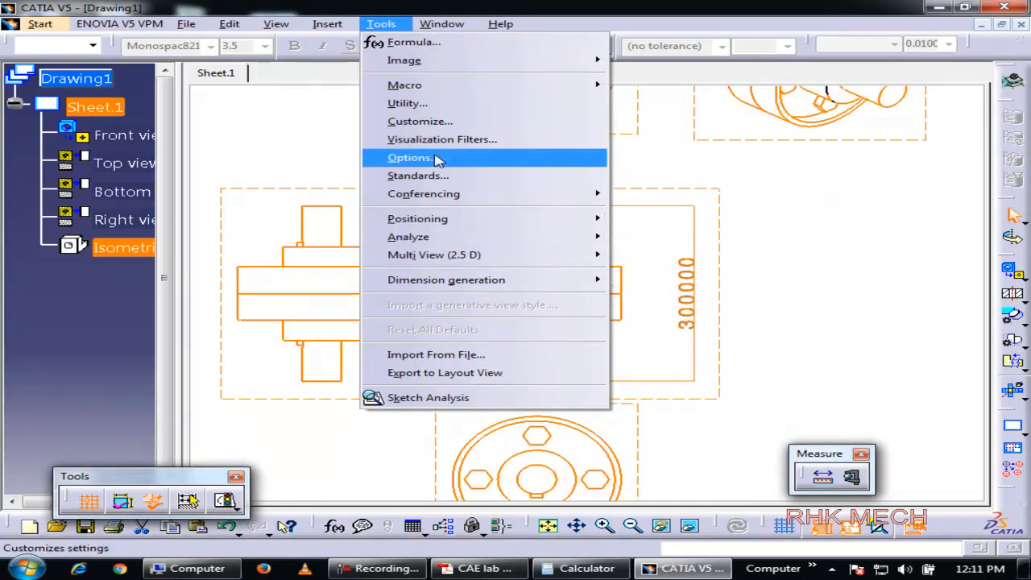
click(396, 158)
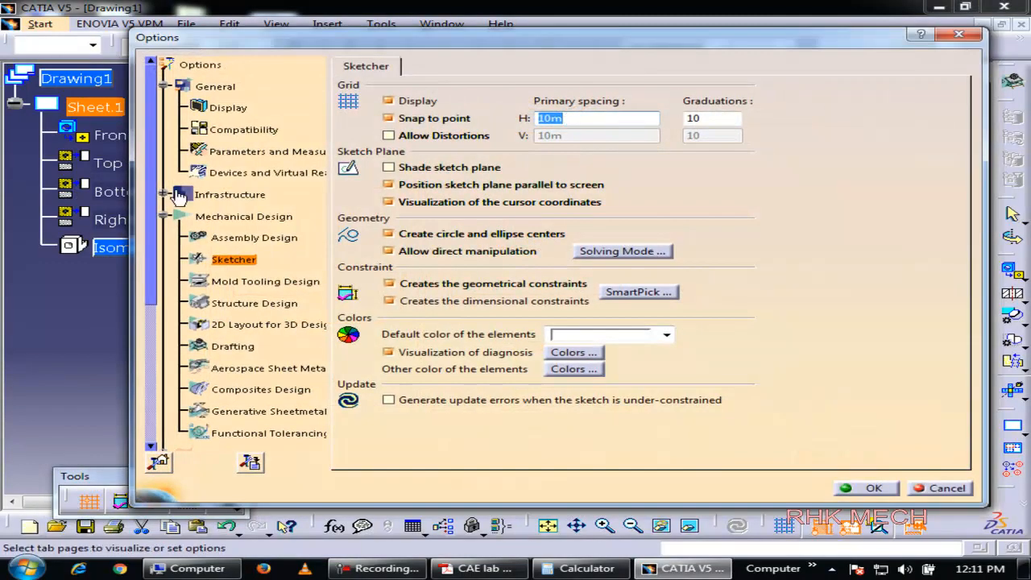
click(228, 109)
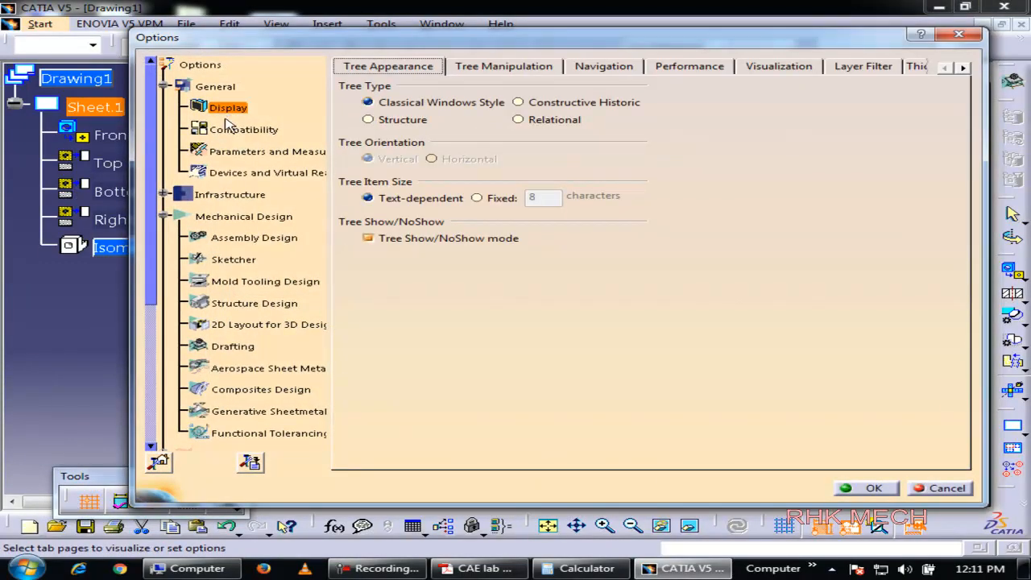
click(229, 130)
click(241, 151)
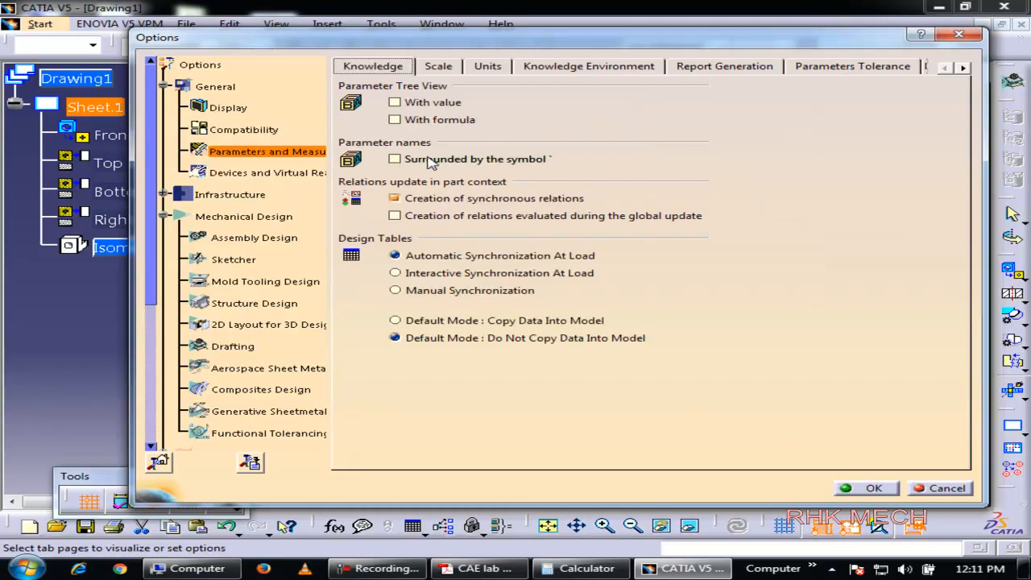
click(487, 68)
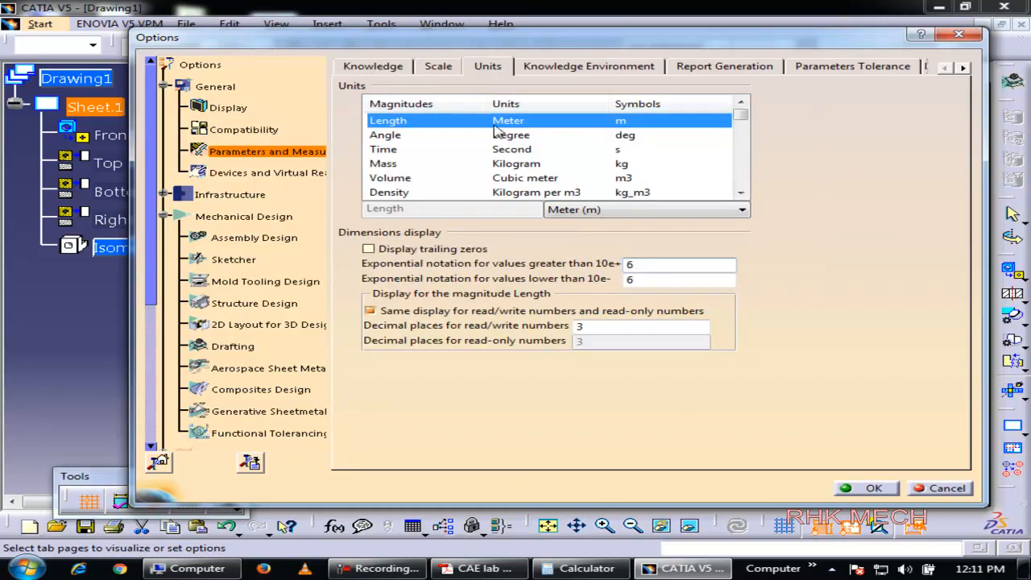
click(632, 211)
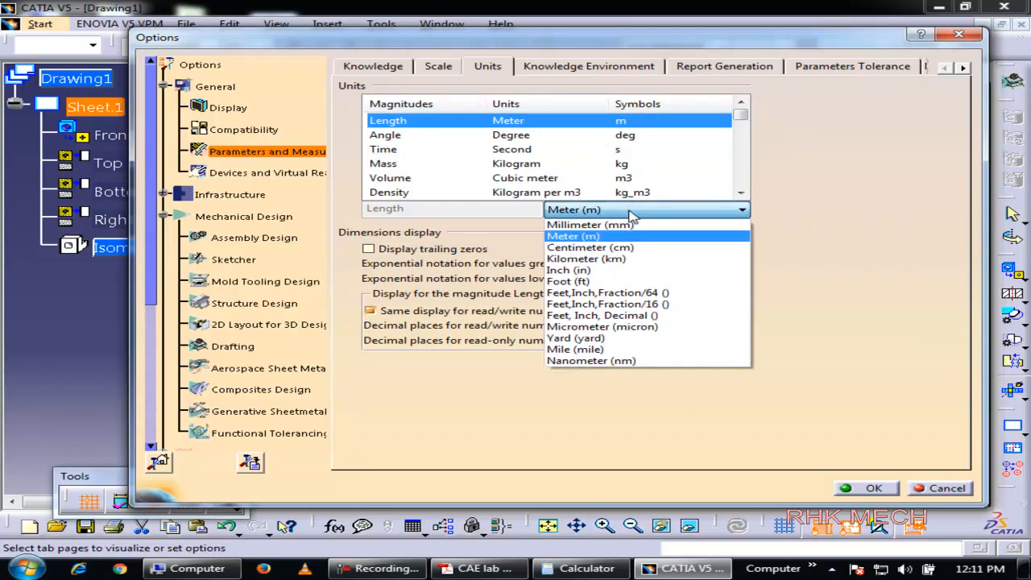
click(620, 224)
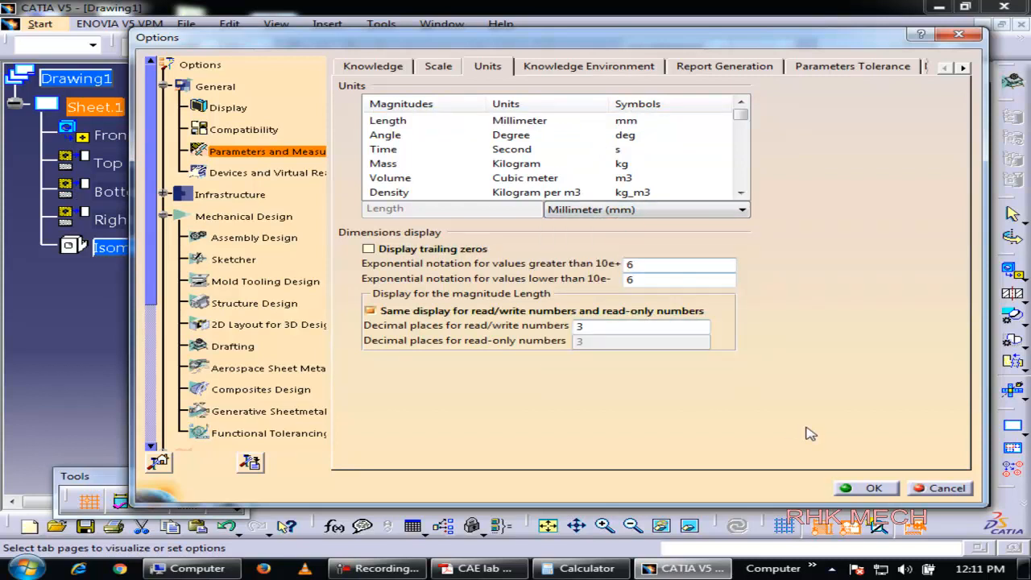
click(869, 488)
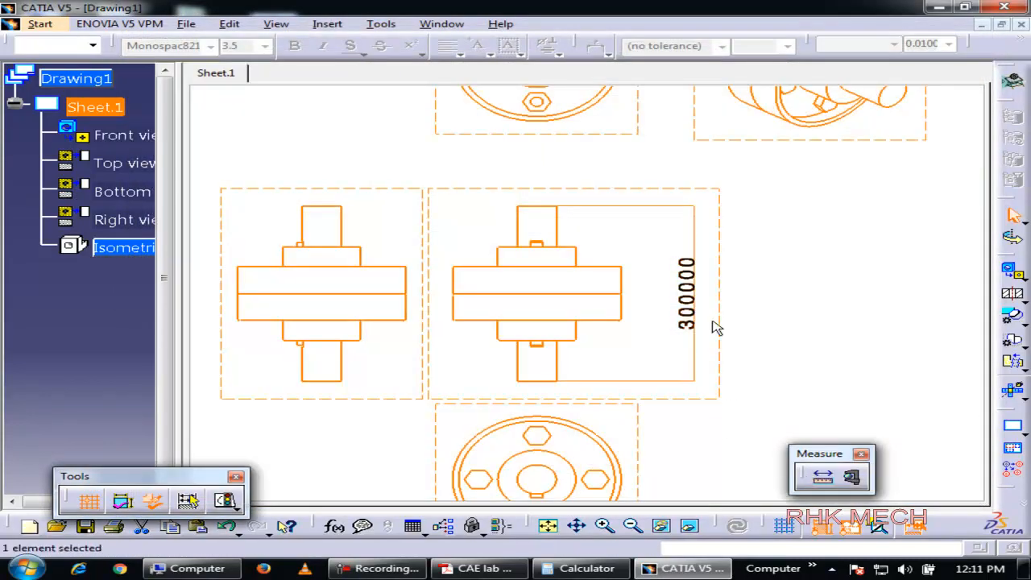
click(327, 23)
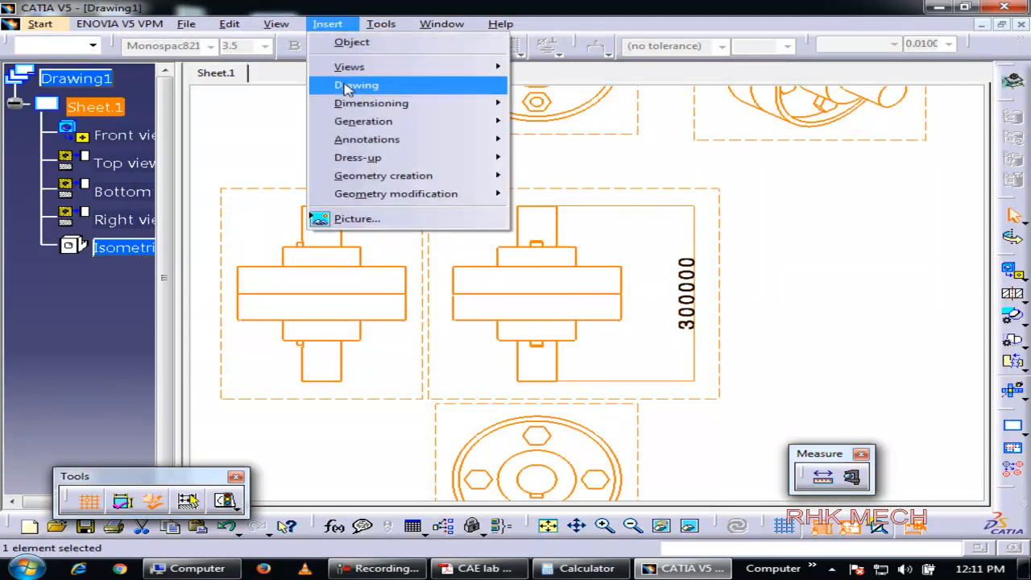
mouse_move(388, 103)
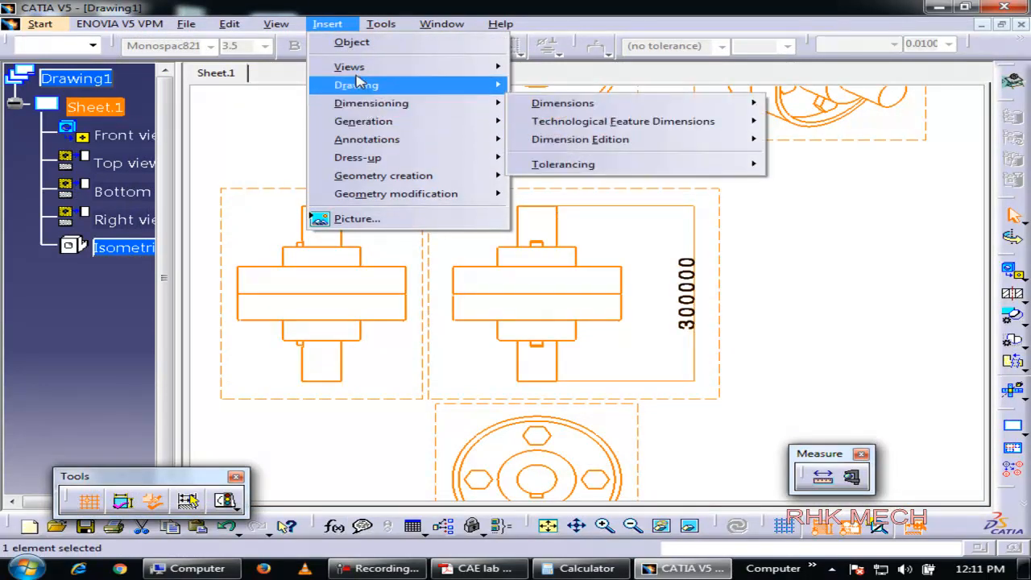
mouse_move(369, 28)
click(883, 311)
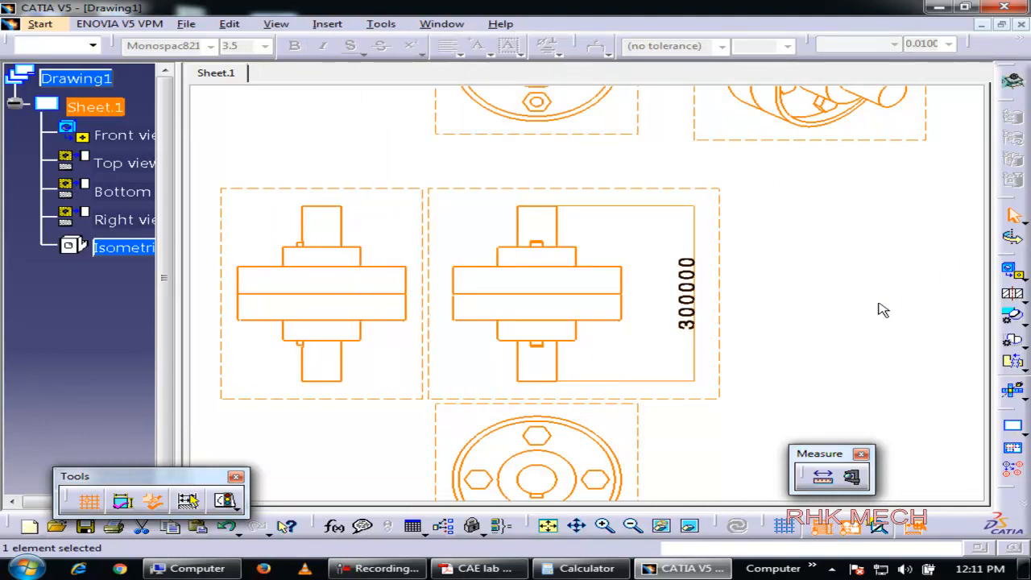
mouse_move(773, 316)
middle_down()
mouse_move(774, 362)
mouse_move(726, 342)
middle_up()
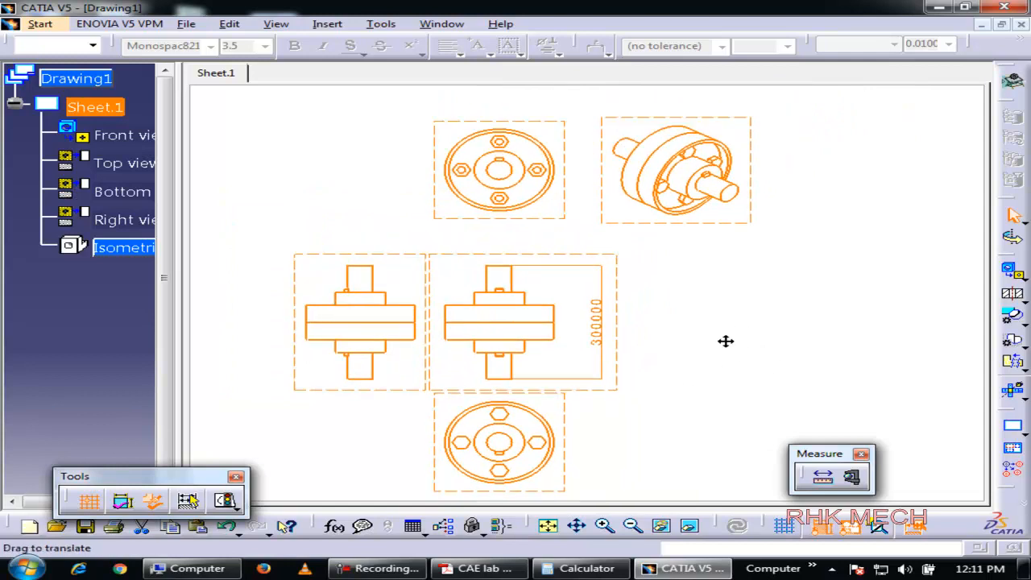
- Restore the length unit to Meter (m) in the Parameters and Measure options
click(393, 26)
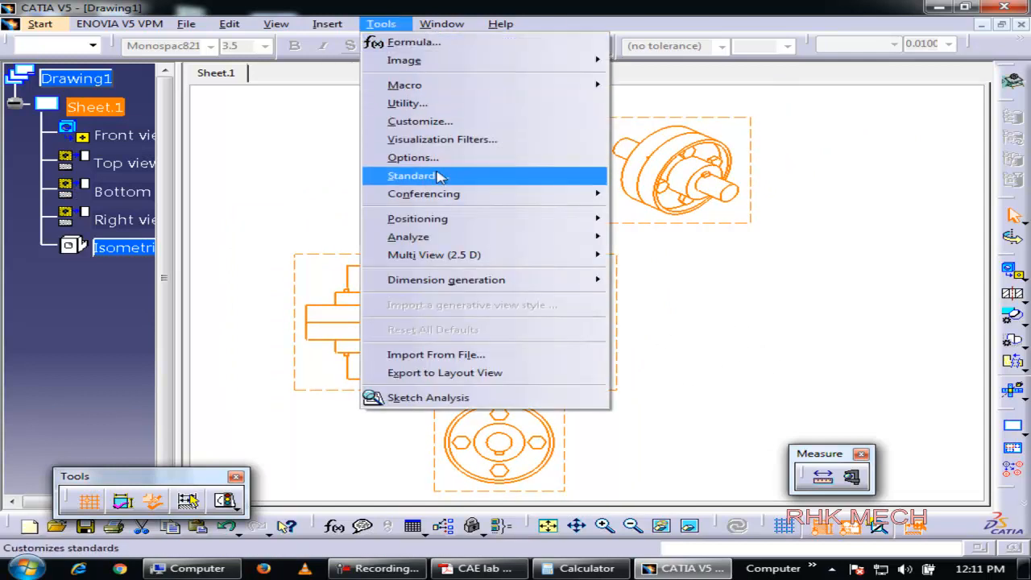
click(415, 158)
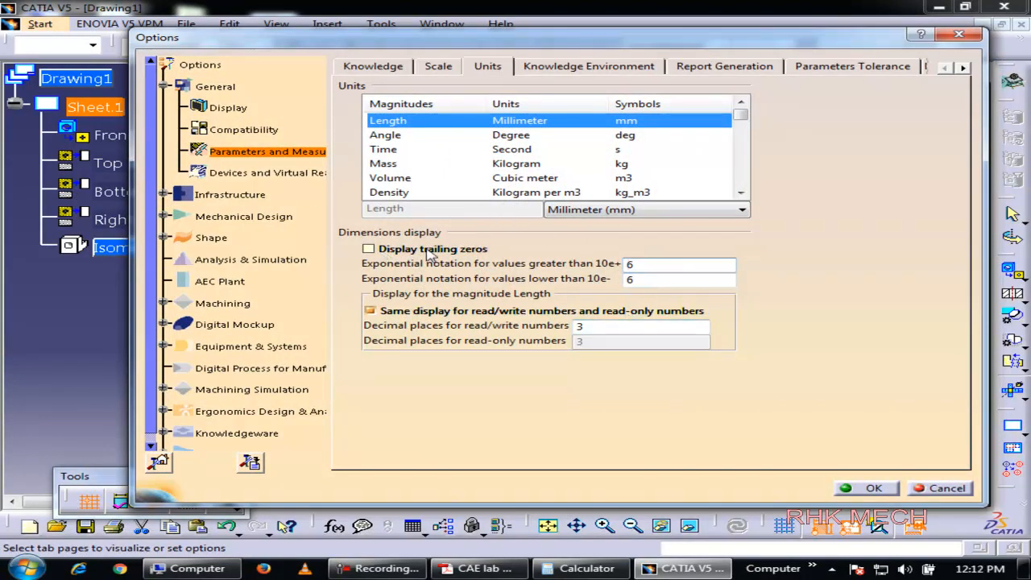
click(644, 211)
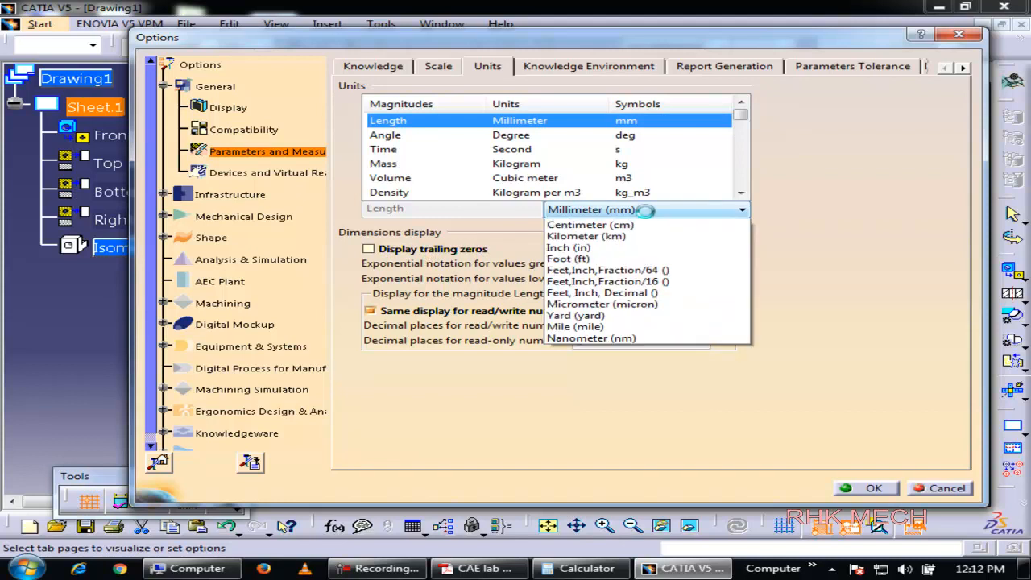
click(621, 233)
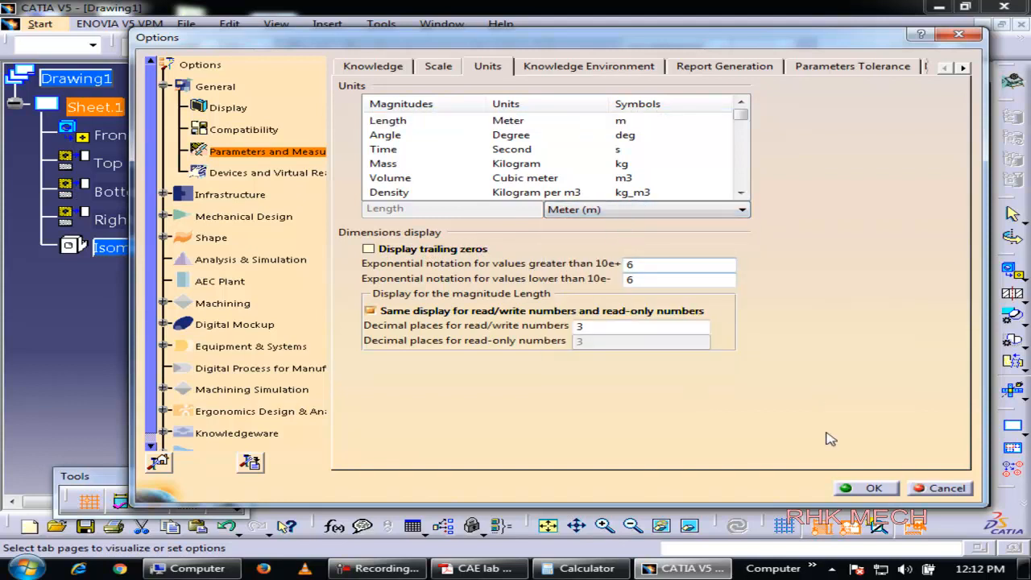
click(873, 489)
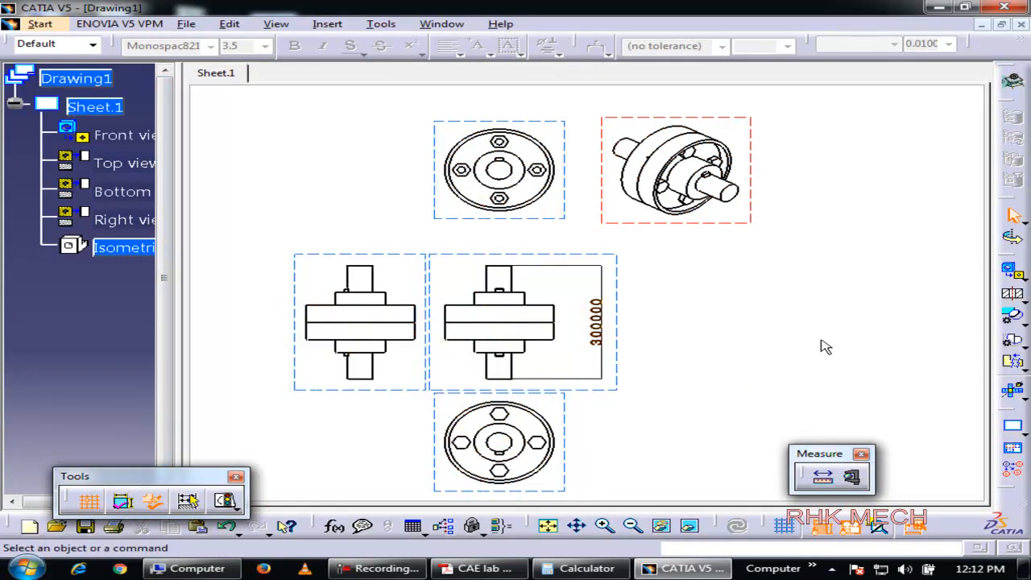
mouse_move(618, 351)
middle_down()
mouse_move(617, 299)
mouse_move(668, 317)
mouse_move(677, 371)
middle_up()
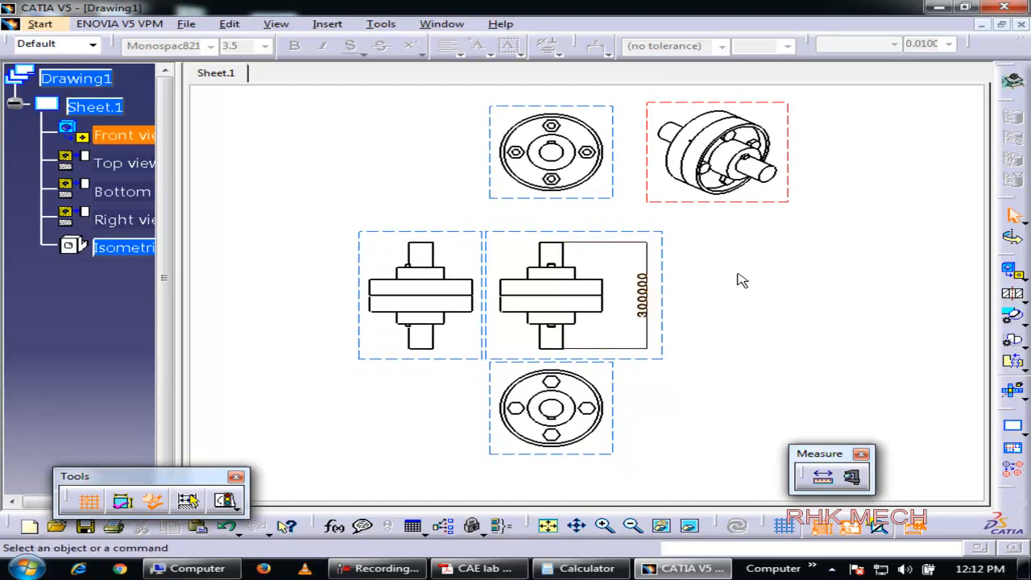
middle_drag(760, 284, 685, 314)
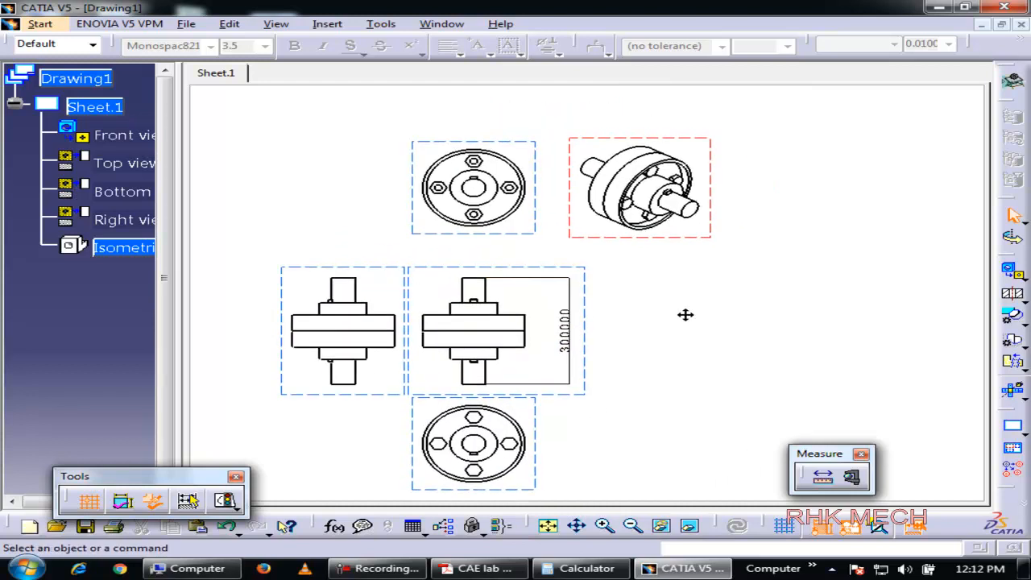
click(572, 296)
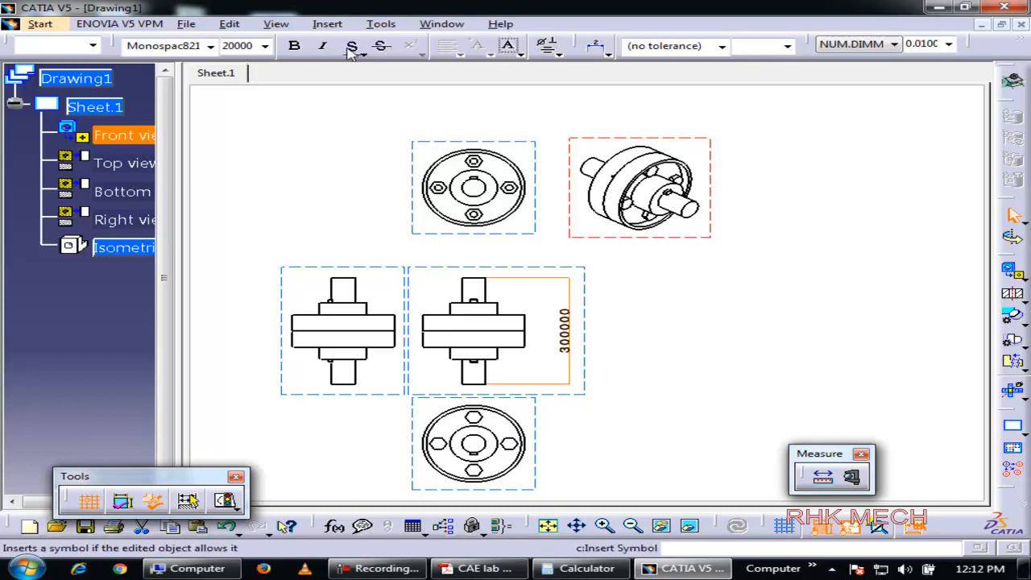
click(286, 207)
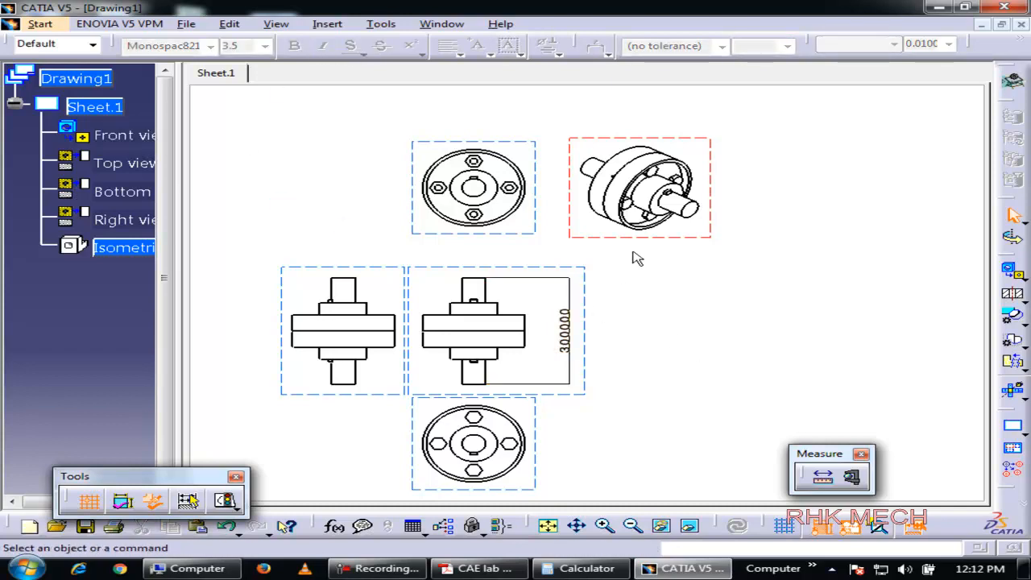
click(490, 303)
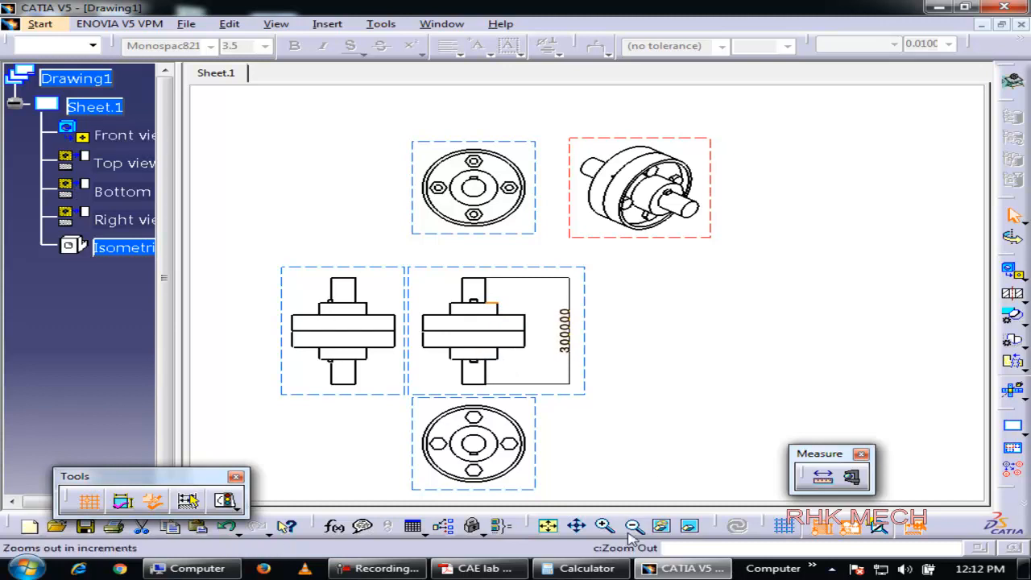
- Switch to the CAE lab manual PDF to check flange 1's hub and outer diameters, and return to the CATIA drawing
click(447, 569)
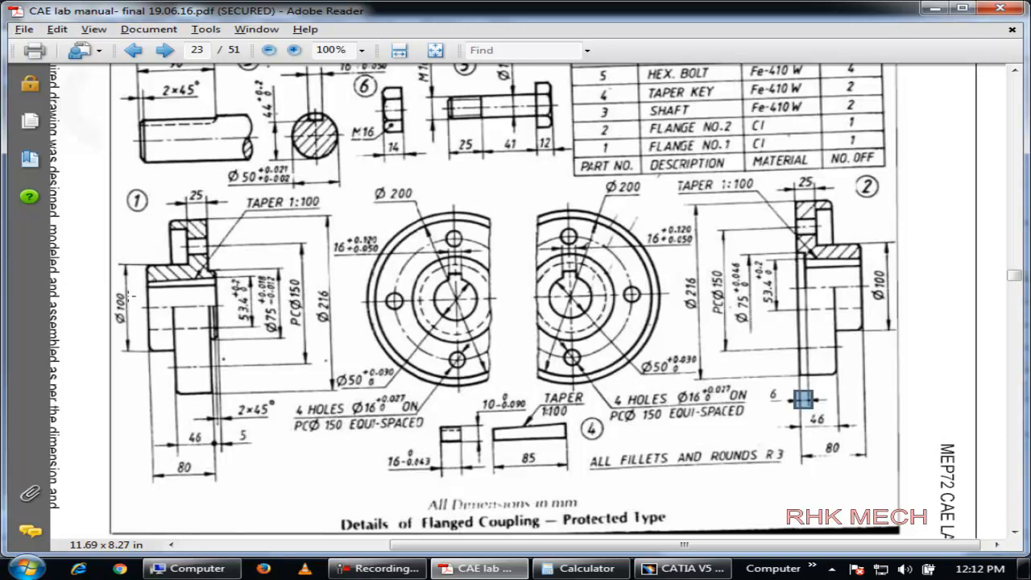
drag(121, 262, 134, 375)
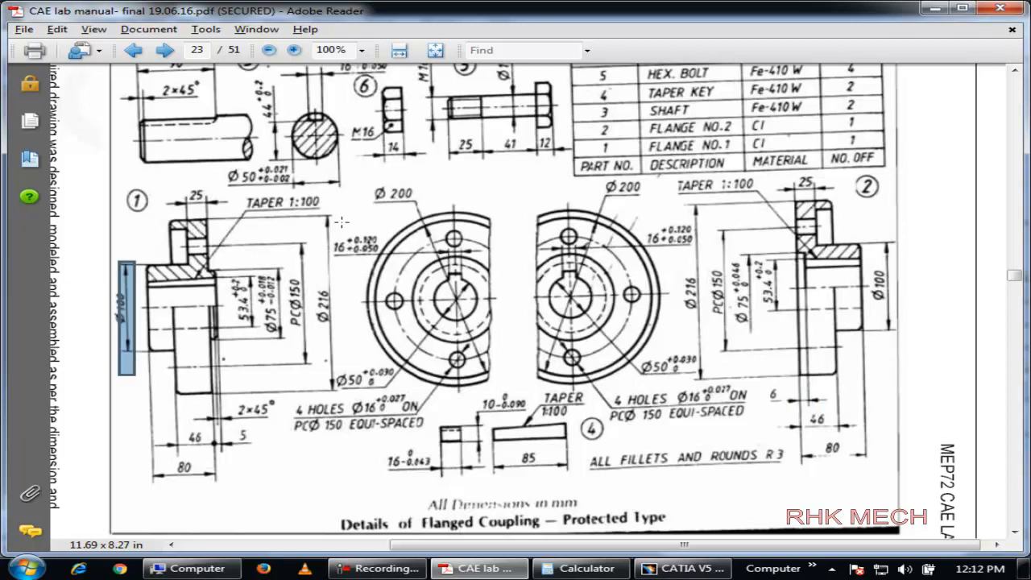
drag(303, 229, 354, 404)
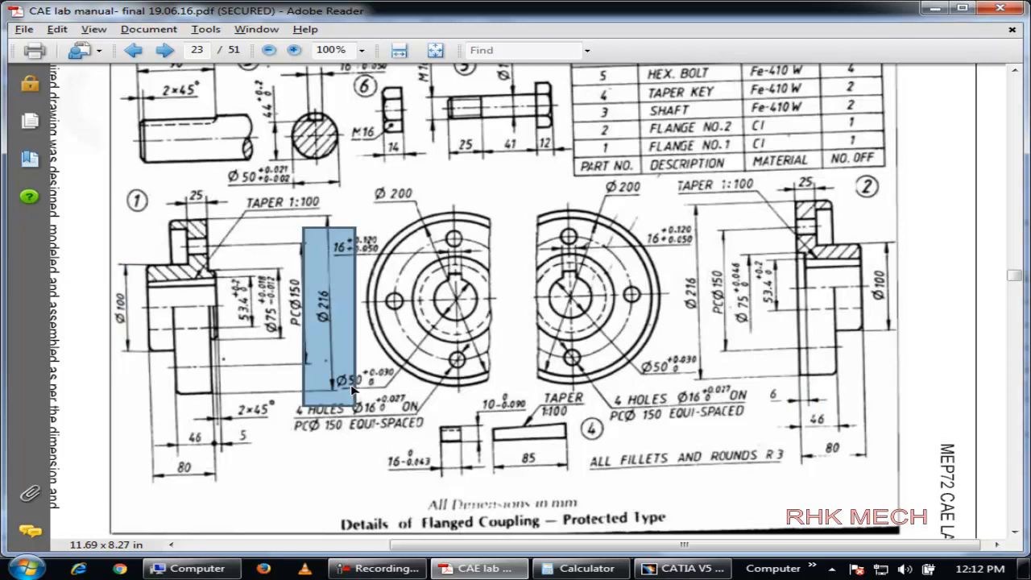
key(alt+Tab)
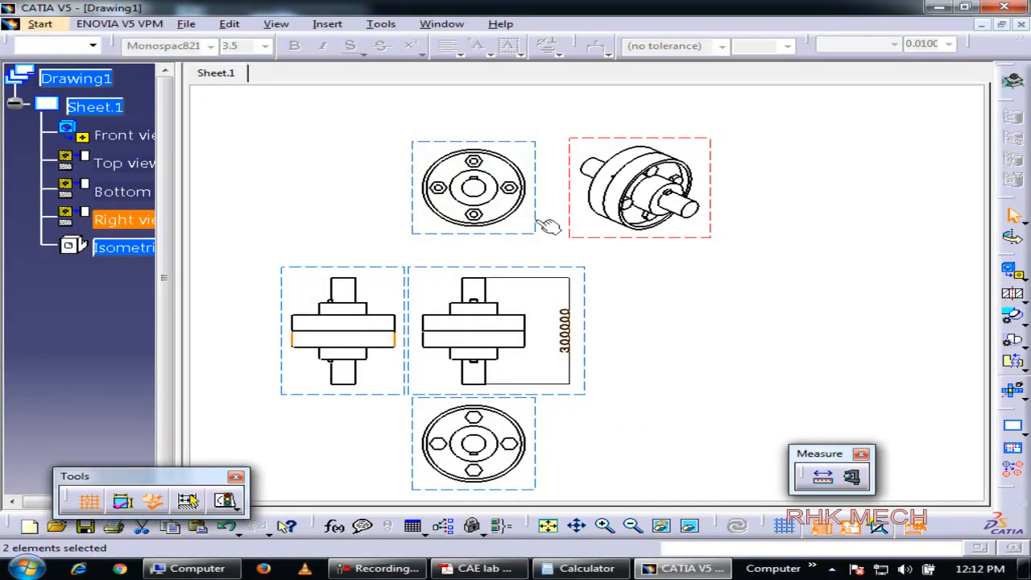
- Add a diameter dimension to the flange's outer circle in the bottom view
click(524, 165)
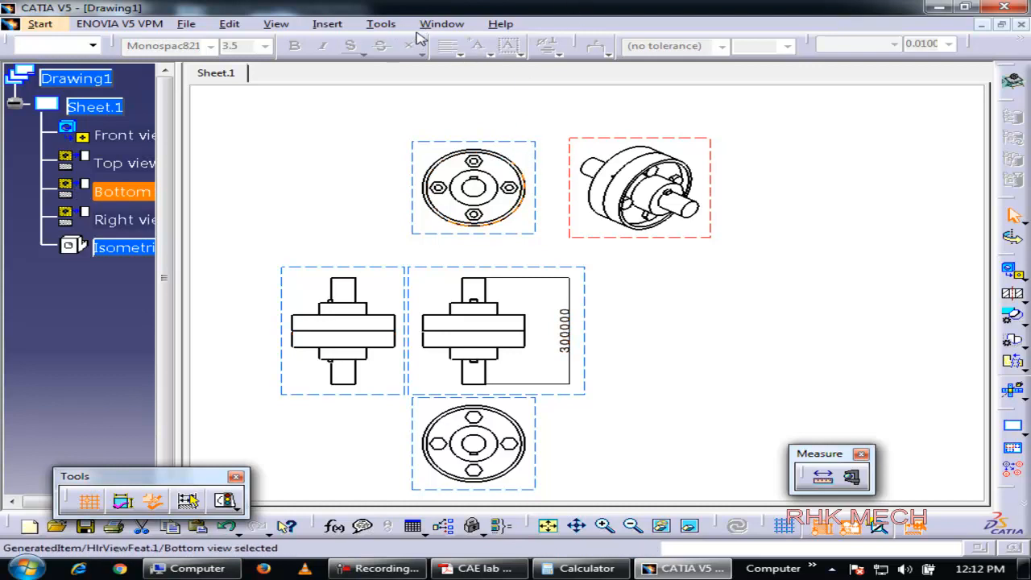
click(327, 23)
mouse_move(373, 108)
mouse_move(603, 103)
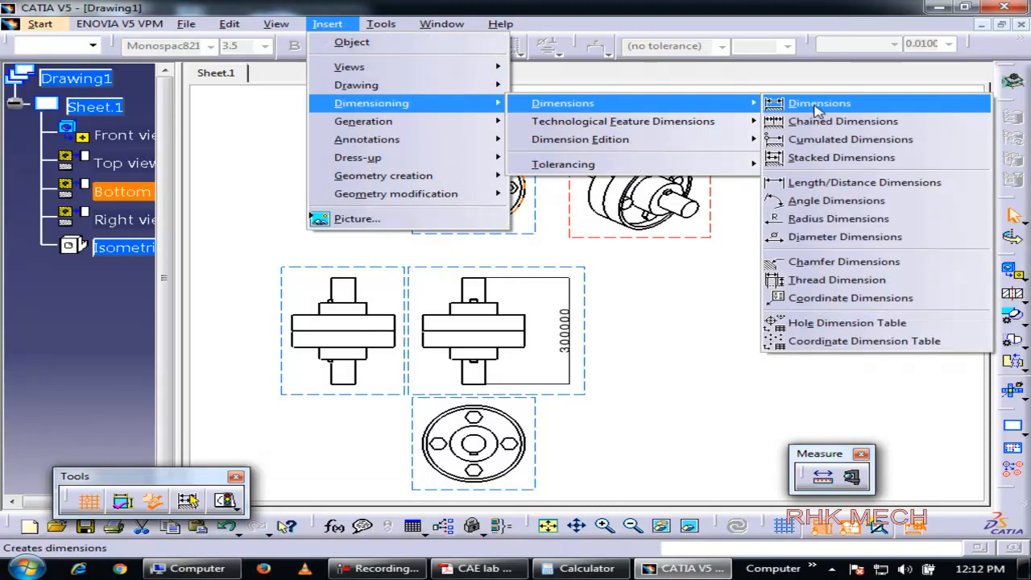
click(818, 105)
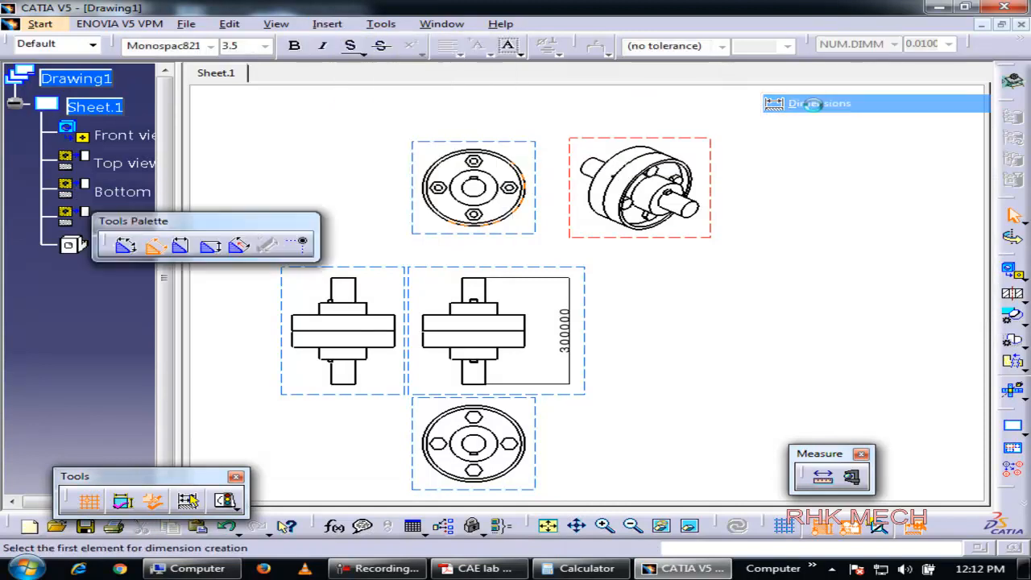
click(515, 161)
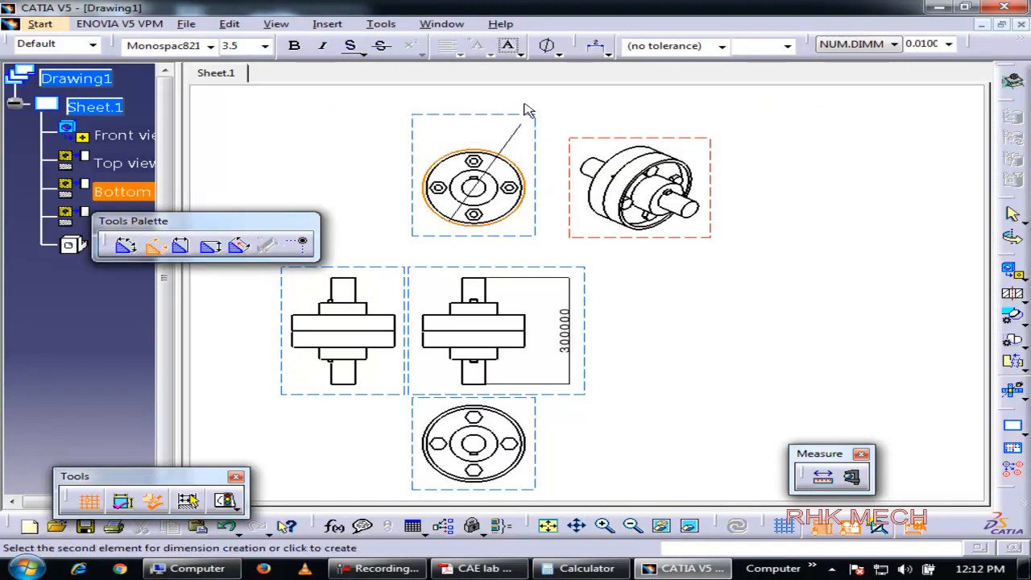
click(503, 149)
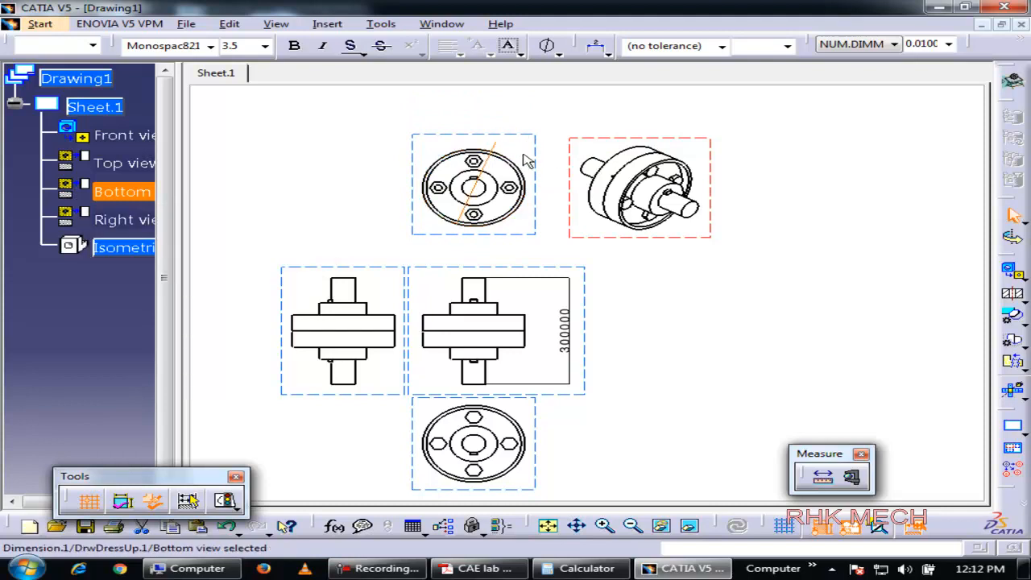
- Set the flange diameter dimension's font size to 20000 and place its value outside the circle, toward the upper right
middle_drag(521, 154, 567, 232)
drag(453, 219, 611, 318)
click(242, 47)
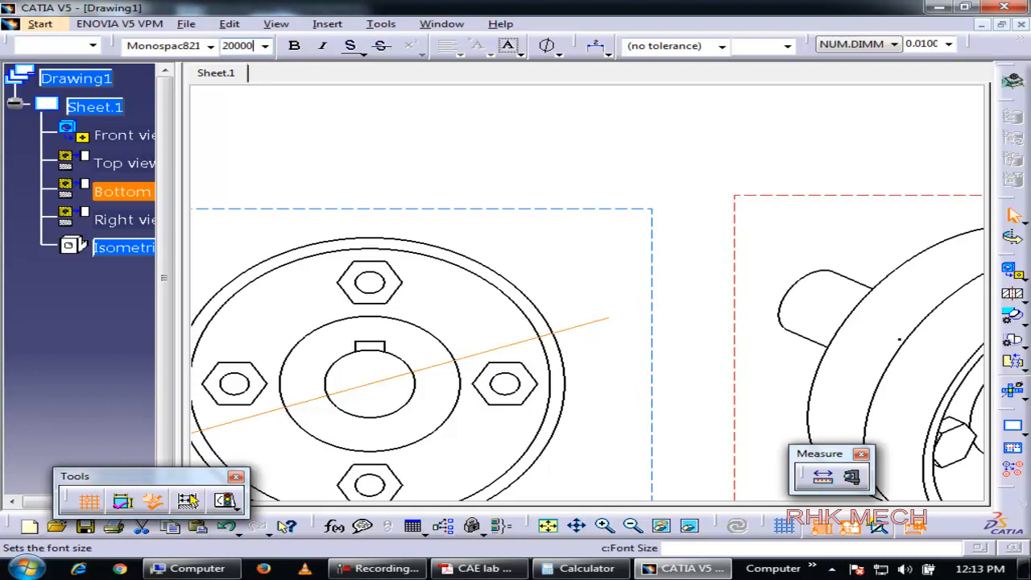
key(Return)
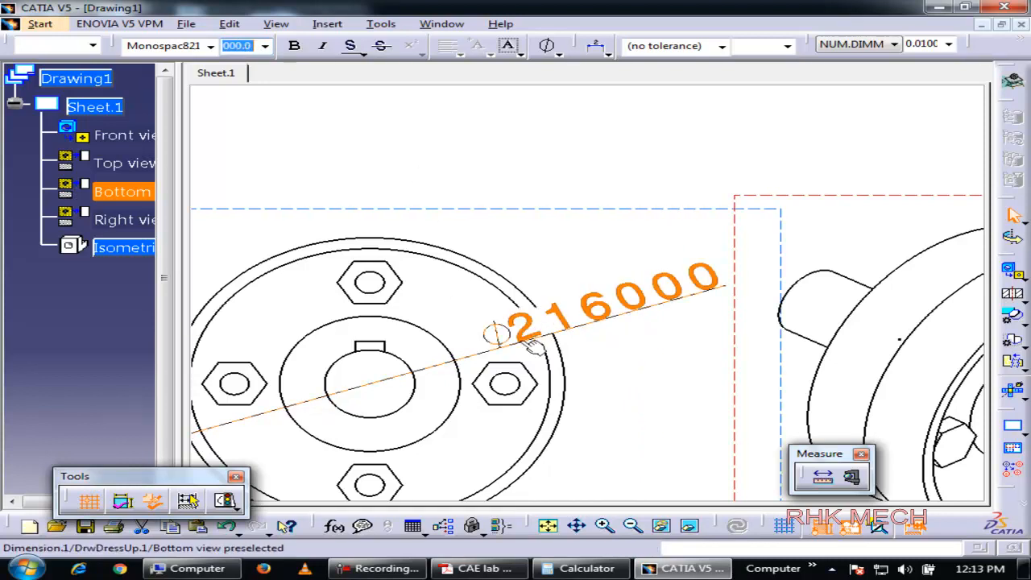
drag(490, 344, 535, 337)
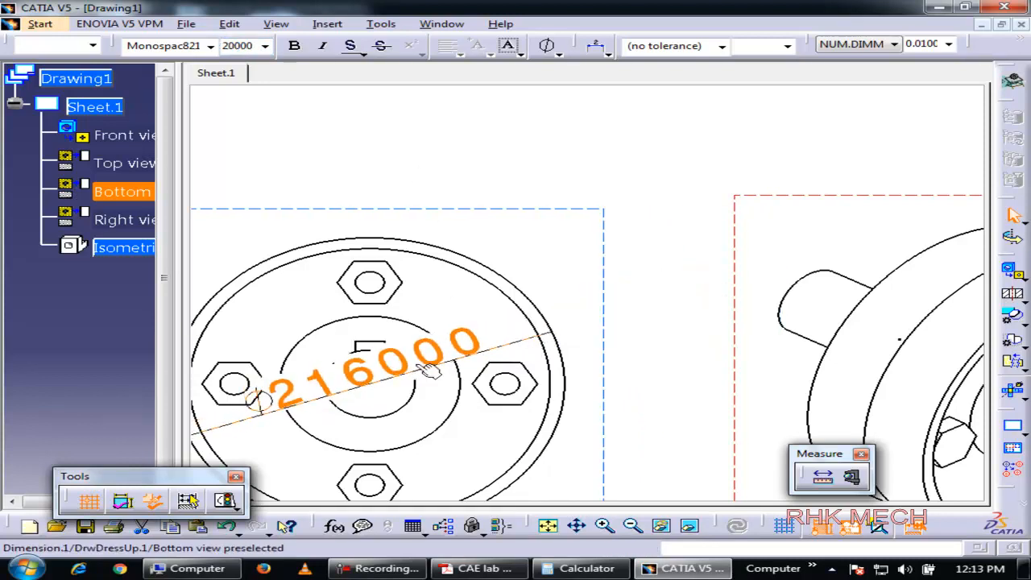
drag(456, 368, 644, 217)
mouse_move(650, 240)
ctrl+middle_down()
mouse_move(643, 322)
mouse_move(654, 357)
mouse_move(663, 299)
mouse_move(677, 345)
ctrl+middle_up()
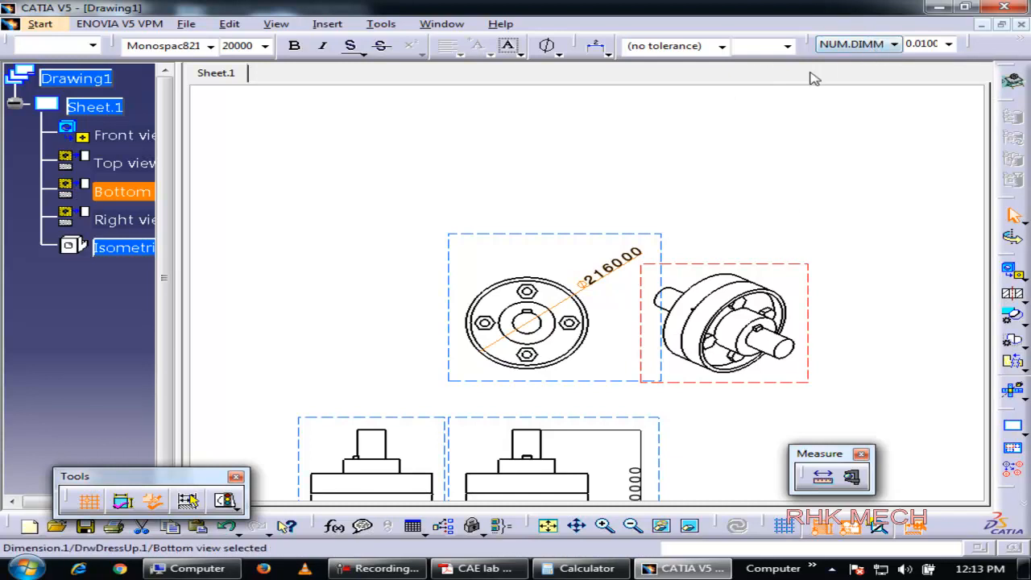
- Set the numerical display of the flange diameter and overall height dimensions to m
click(880, 46)
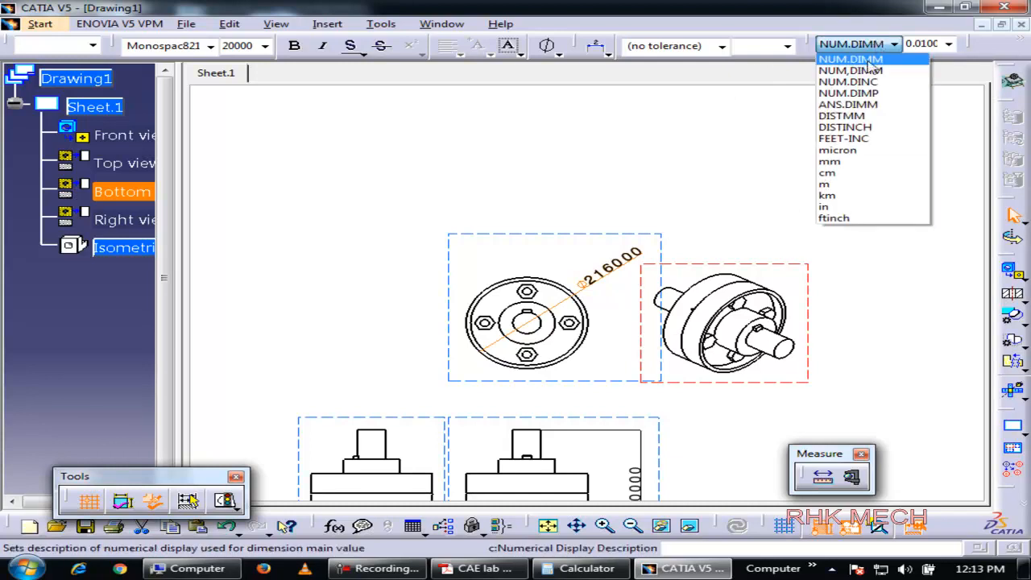
click(842, 185)
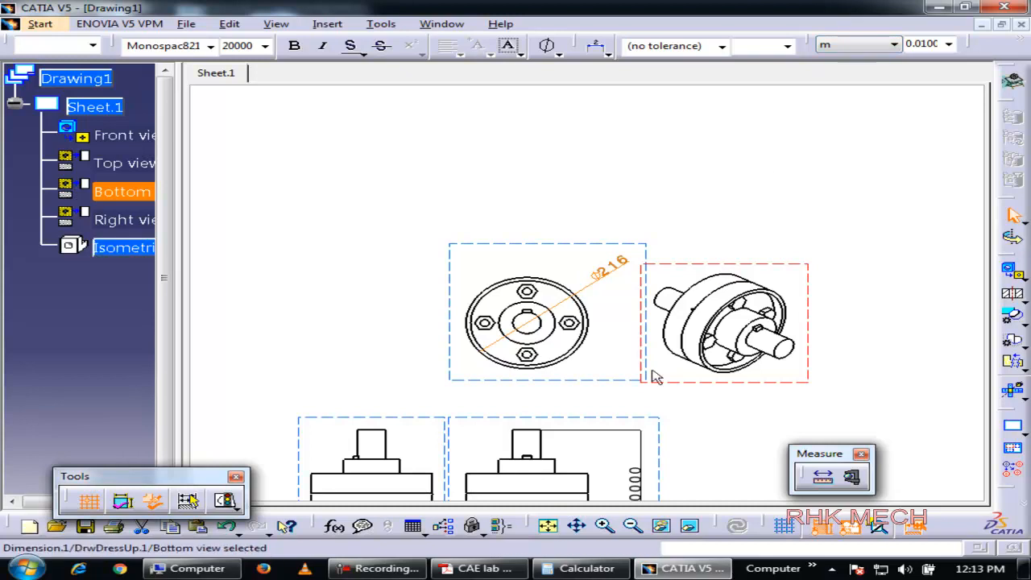
middle_drag(651, 375, 642, 330)
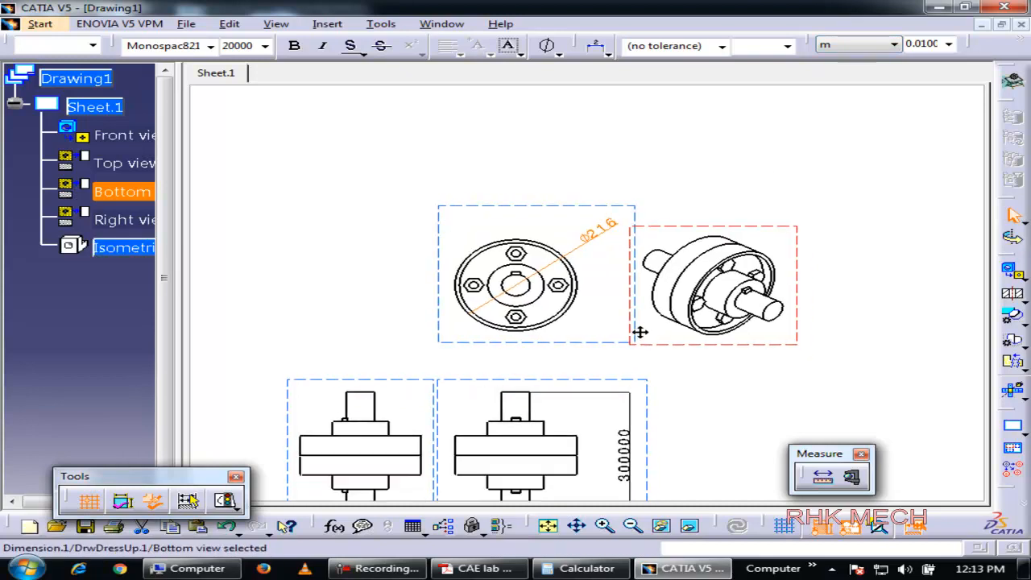
click(640, 424)
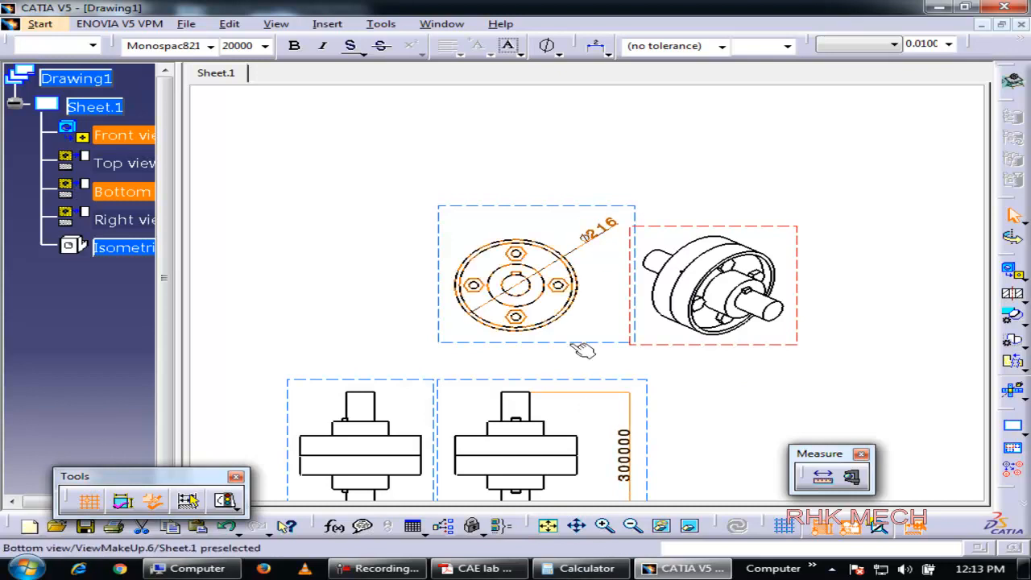
click(731, 401)
click(595, 231)
ctrl+click(637, 461)
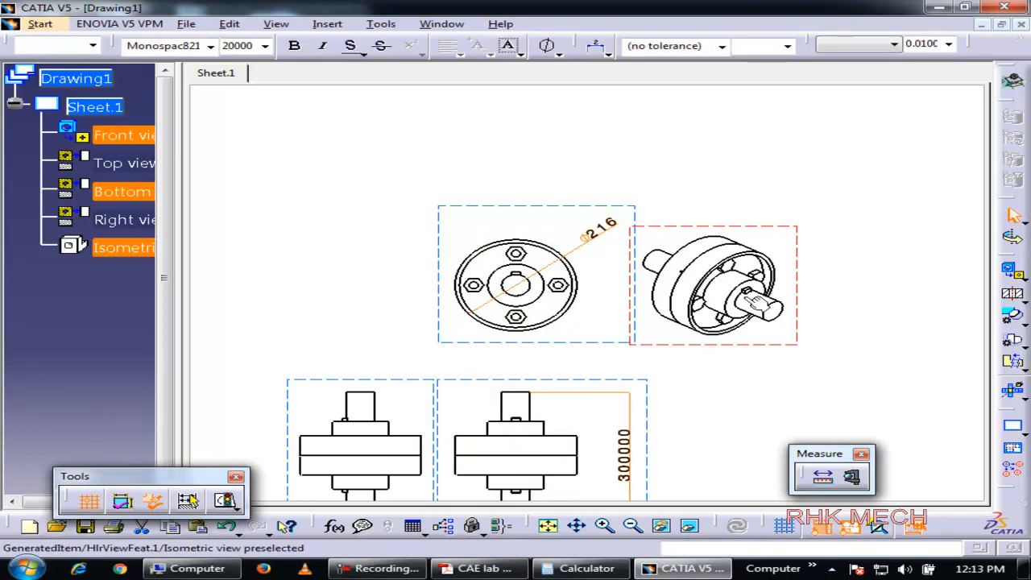
click(864, 46)
click(838, 187)
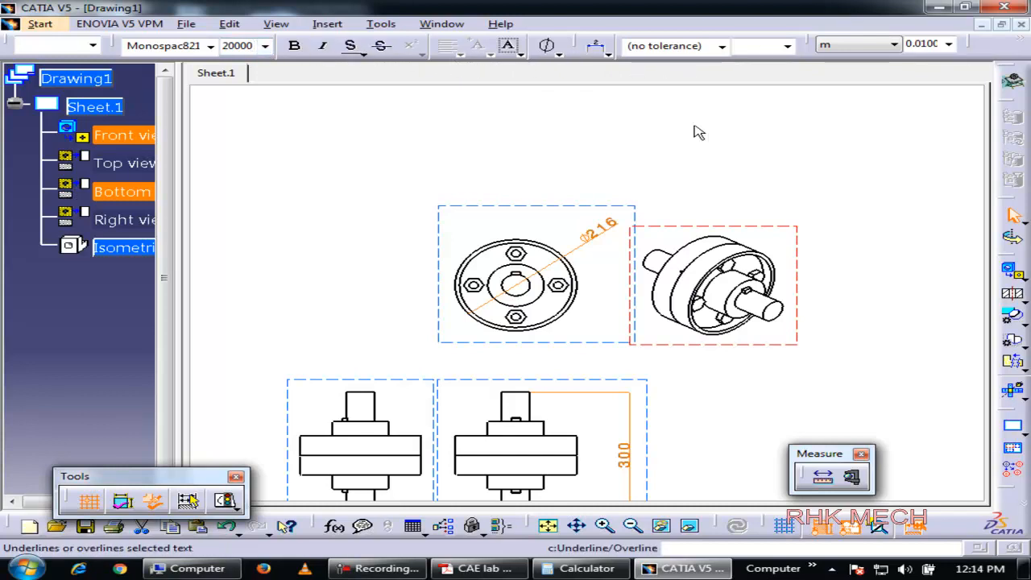
- Open the properties of both selected dimensions and examine their graphic, value, tolerance, dimension line and dimension text settings
right_click(598, 229)
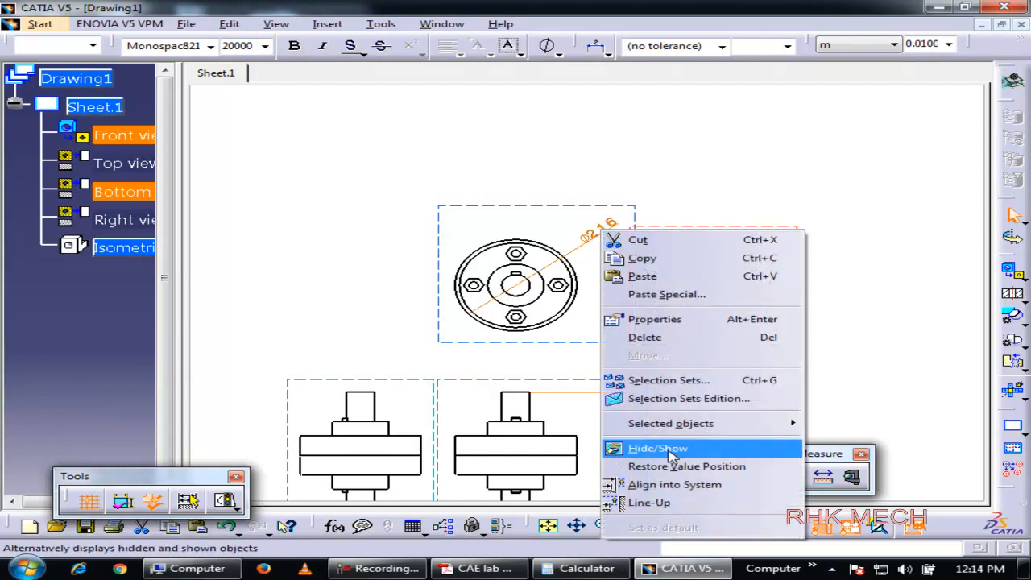
click(657, 320)
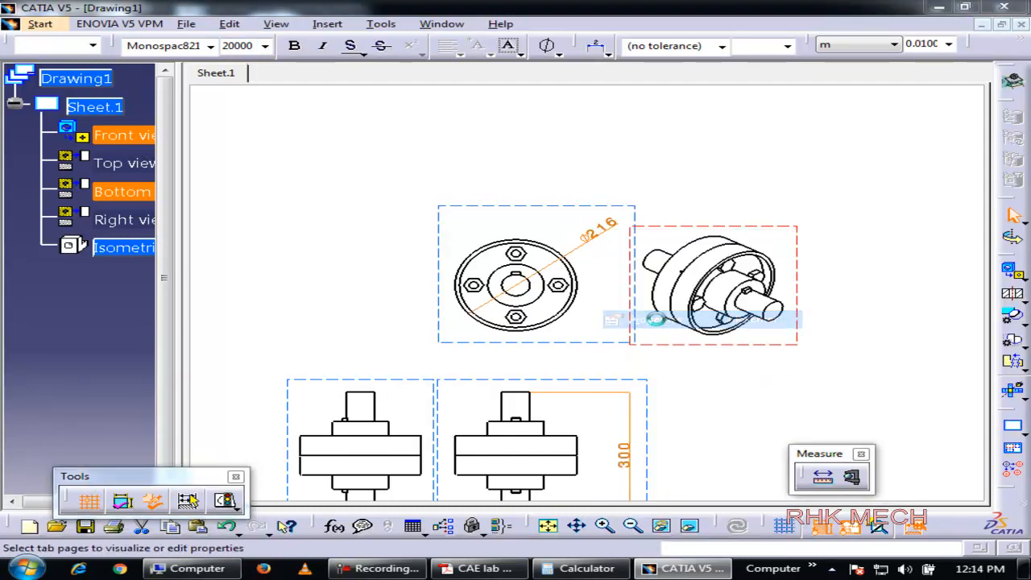
click(697, 147)
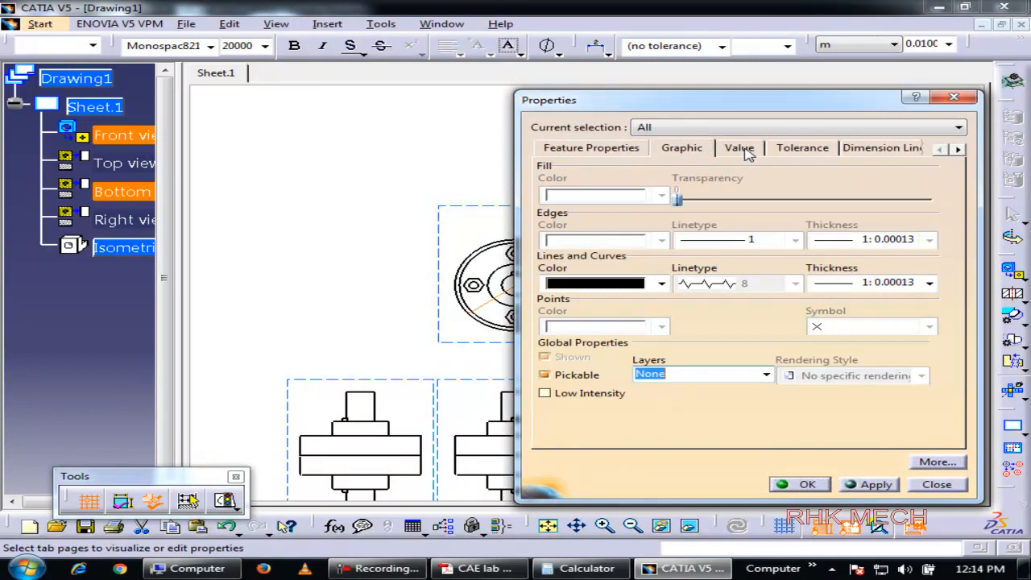
click(740, 148)
click(802, 150)
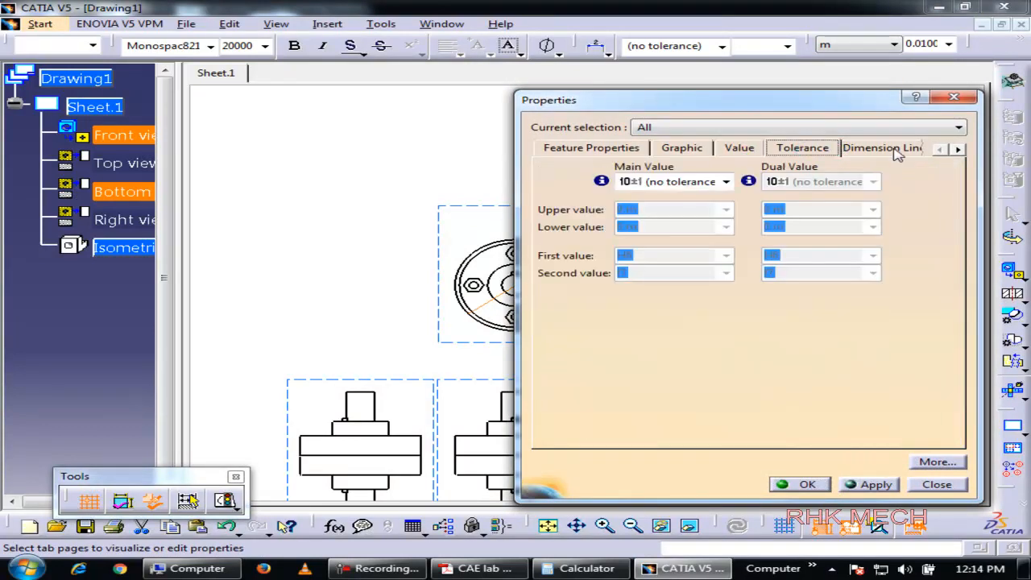
click(896, 148)
drag(797, 103, 612, 77)
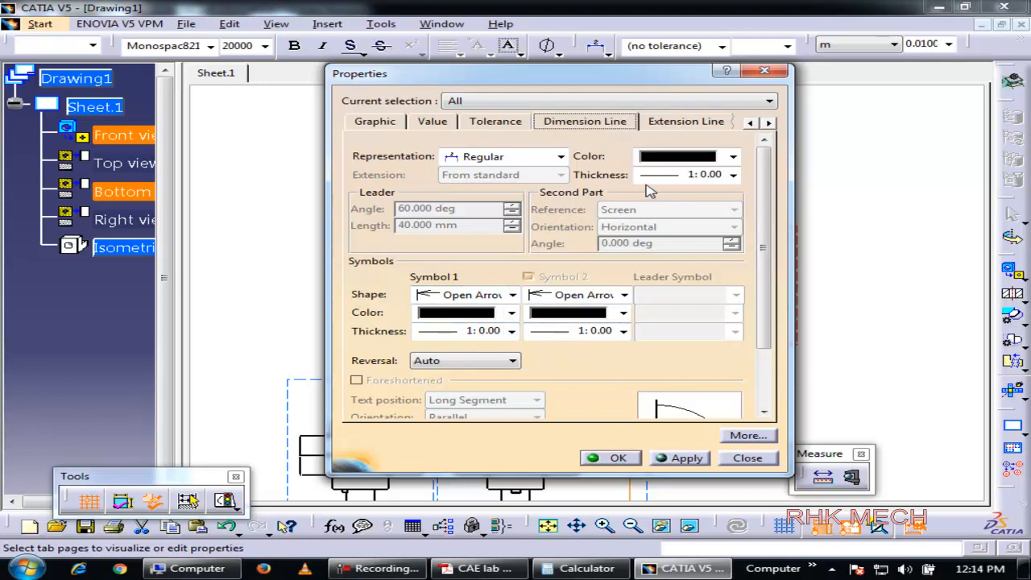
click(685, 122)
click(703, 121)
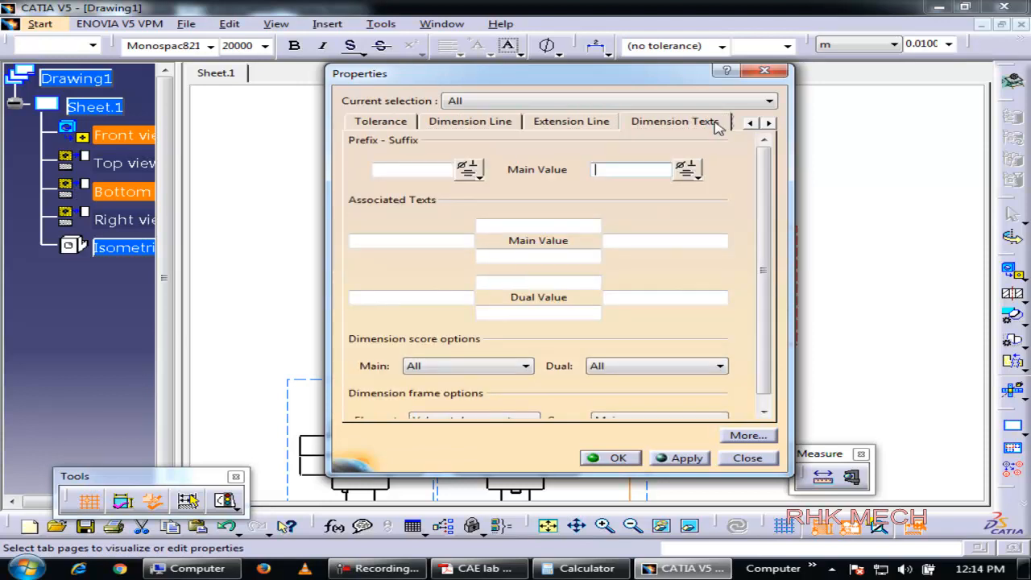
- Examine the font, text, dimension text and extension line settings of both selected dimensions
click(769, 122)
click(770, 122)
click(576, 122)
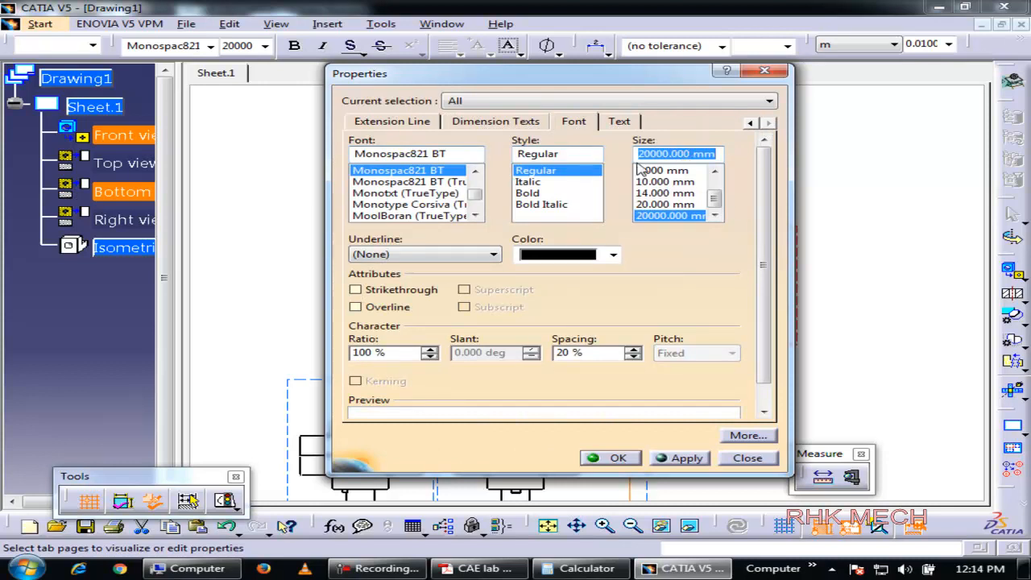
click(620, 123)
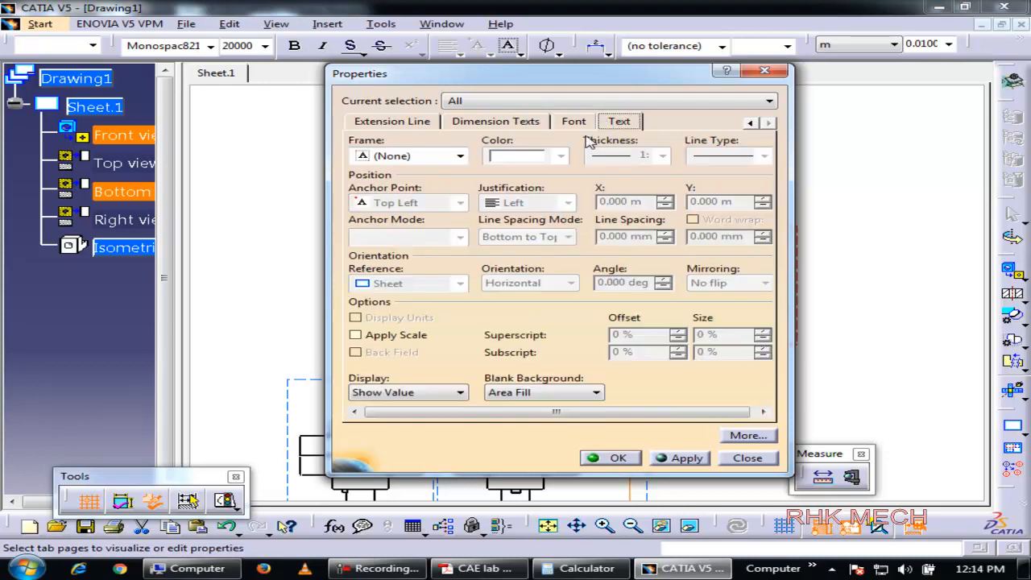
click(508, 123)
click(421, 122)
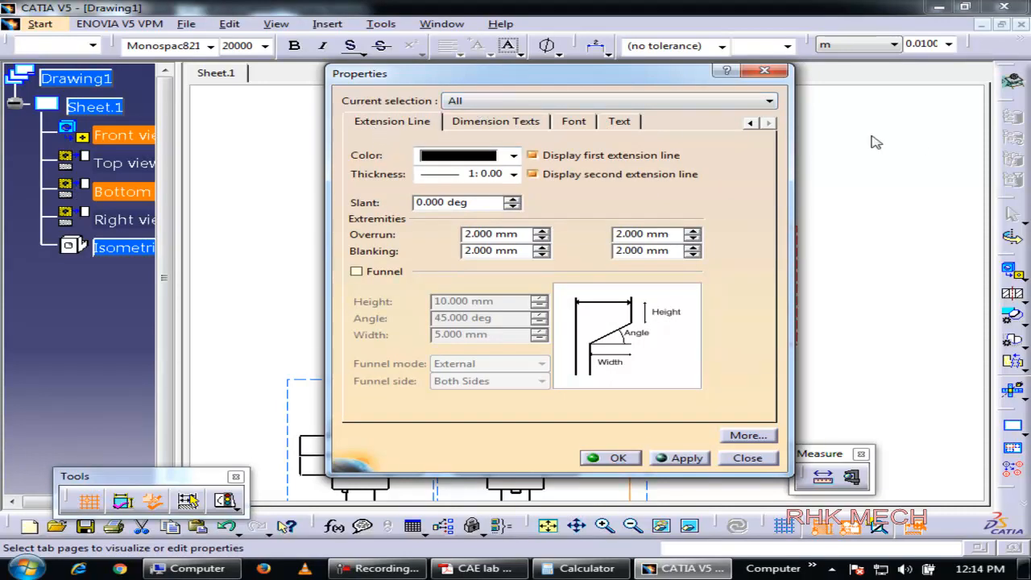
- Review the dimensions' dimension line, tolerance, value, feature and graphic properties, accept the properties and clear the selection
click(750, 124)
click(750, 123)
click(750, 124)
click(531, 121)
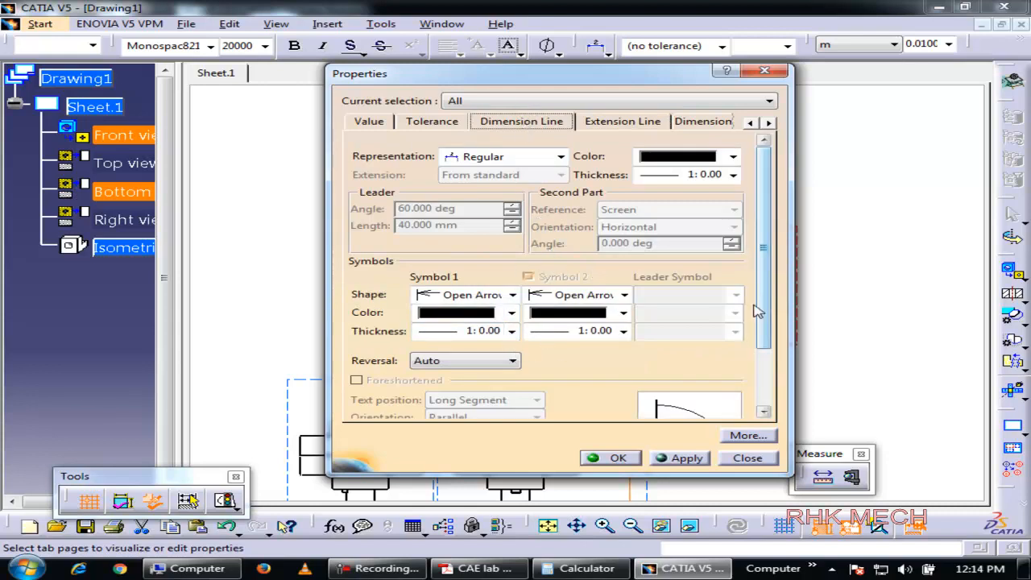
drag(765, 311, 741, 279)
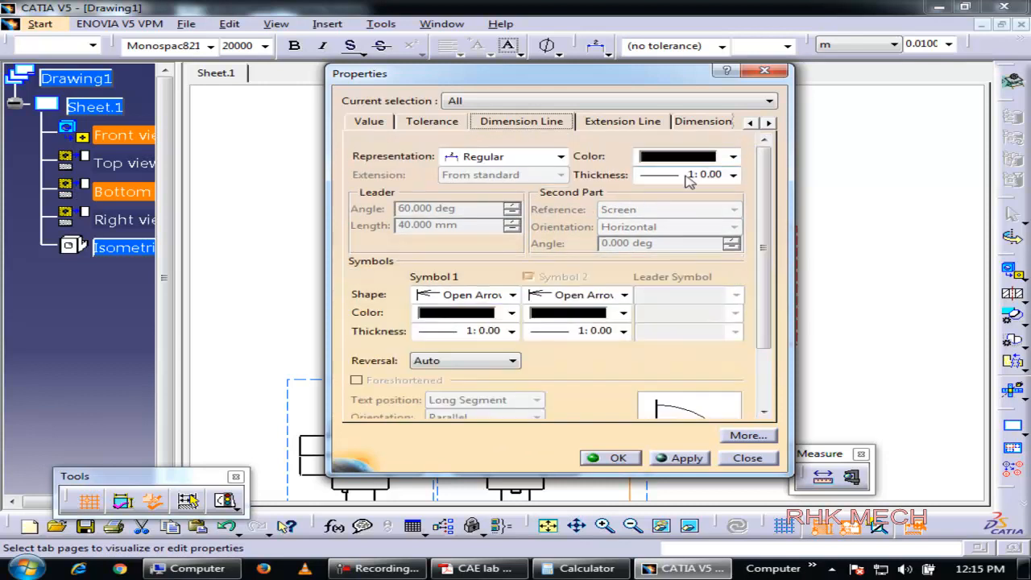
click(407, 126)
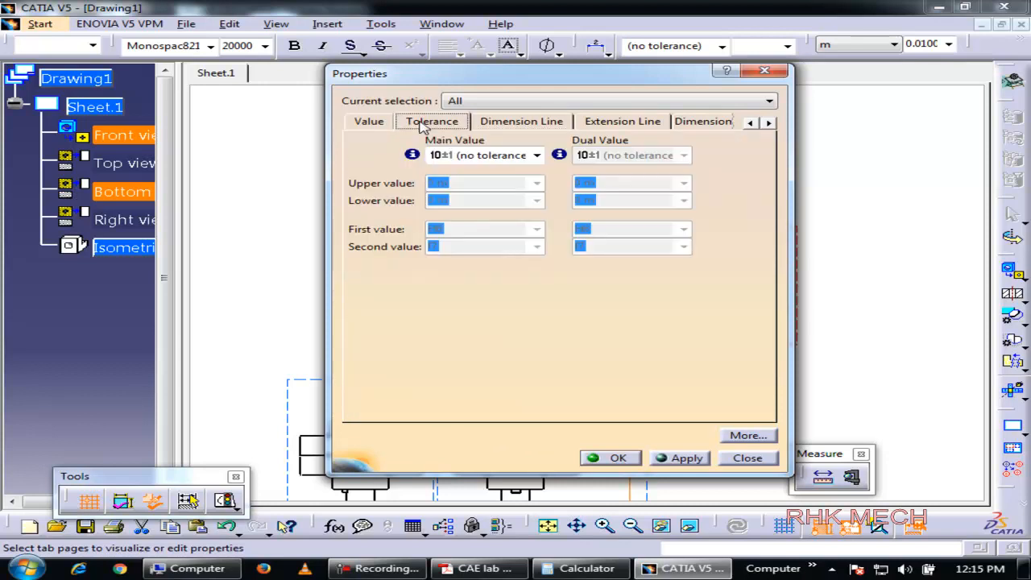
click(372, 121)
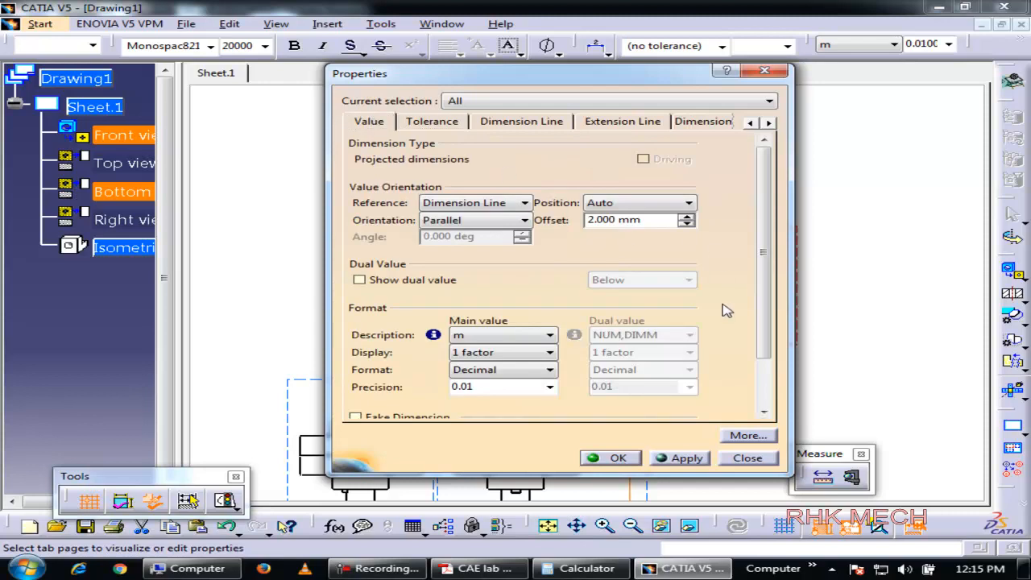
drag(765, 355, 771, 385)
click(750, 122)
click(750, 123)
click(437, 124)
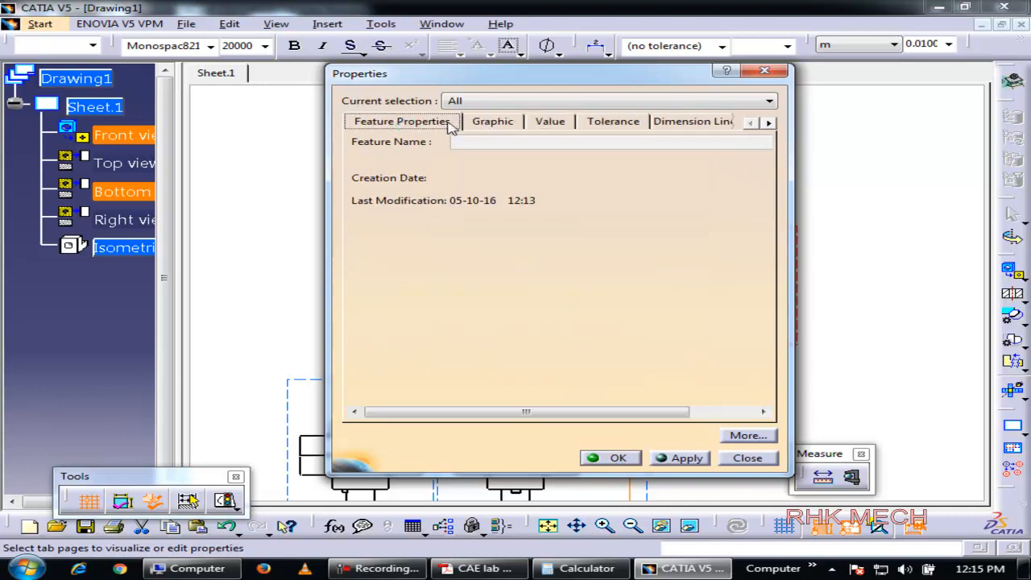
click(487, 125)
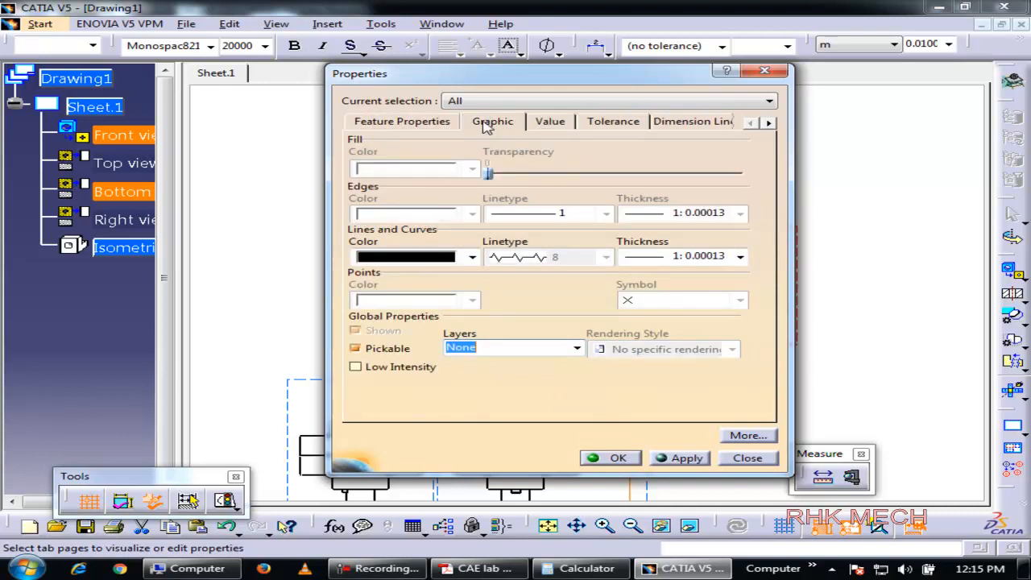
click(619, 459)
click(870, 331)
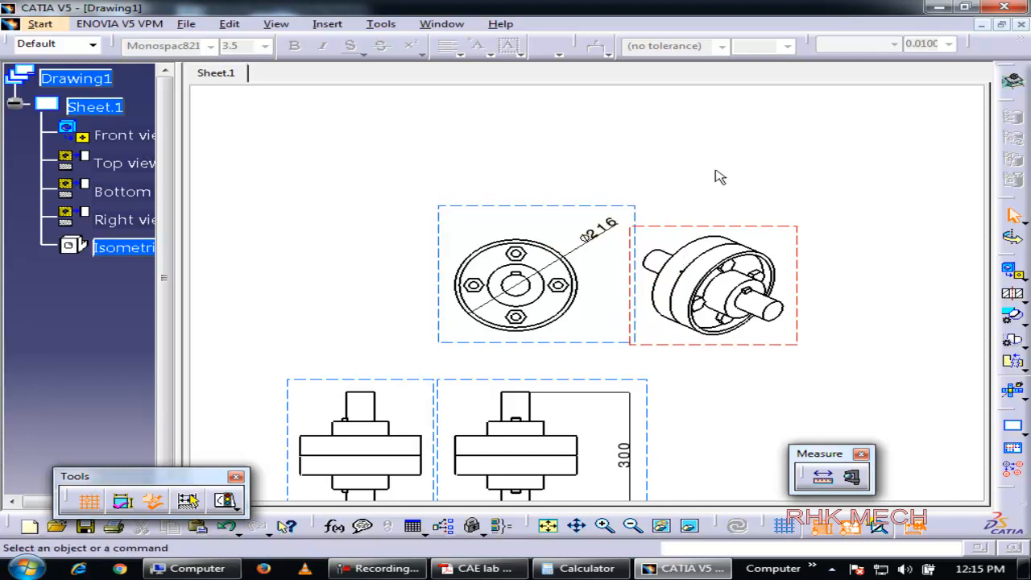
- Bring all five views into sight and turn off the display of their view frames
middle_drag(631, 211, 645, 138)
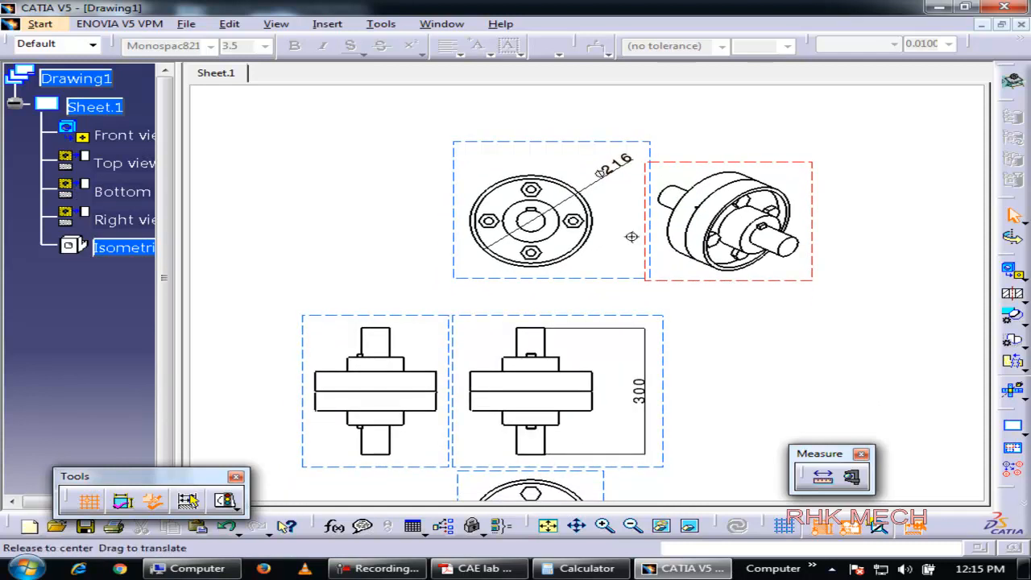
mouse_move(632, 237)
ctrl+middle_down()
mouse_move(640, 319)
mouse_move(615, 286)
ctrl+middle_up()
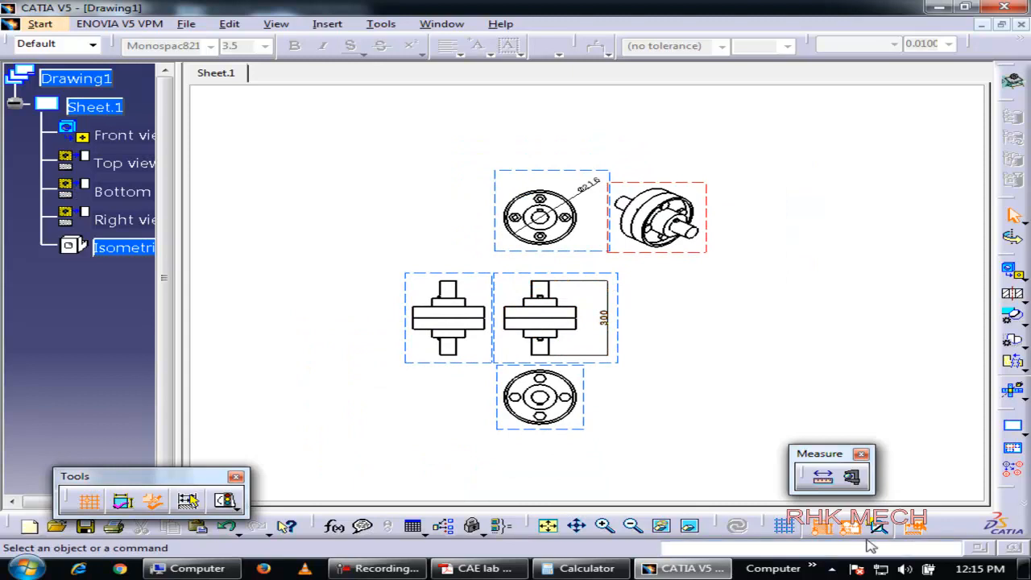
click(190, 500)
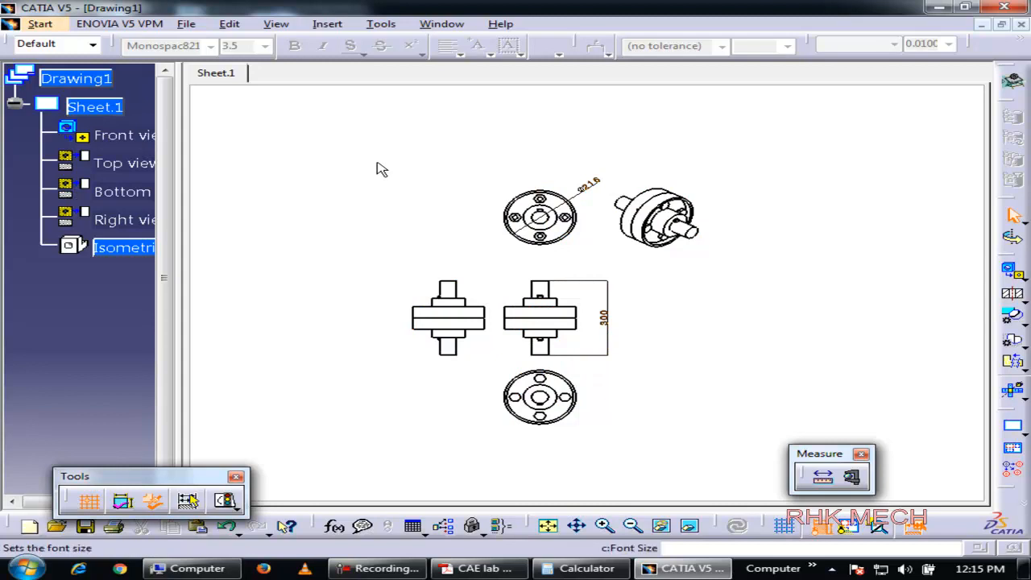
- Print a selected area enclosing all five views to Send To OneNote 2013, fitted in page with Rotation: 90
key(ctrl+p)
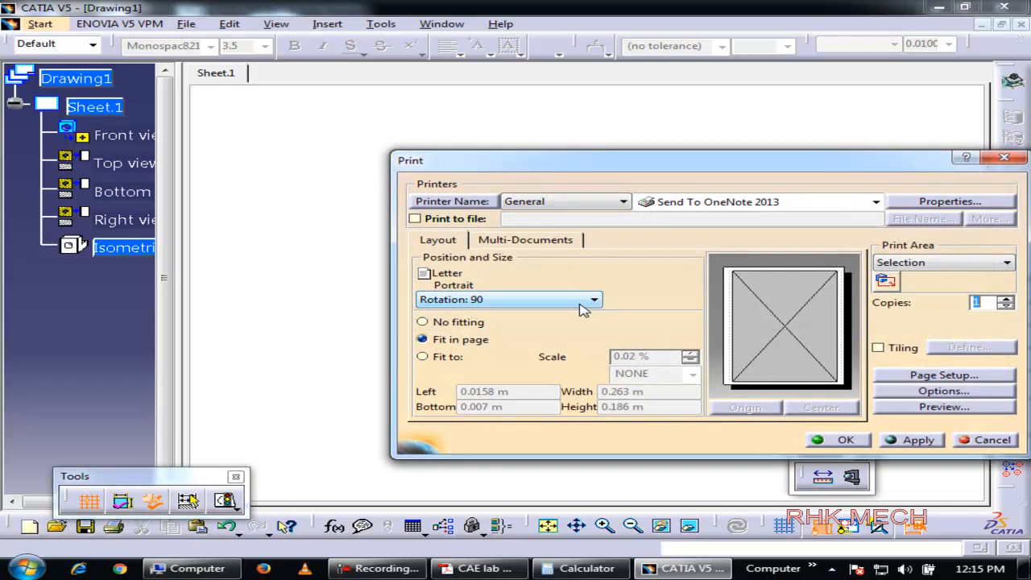
mouse_move(704, 169)
mouse_down()
mouse_move(194, 120)
mouse_move(428, 110)
mouse_up()
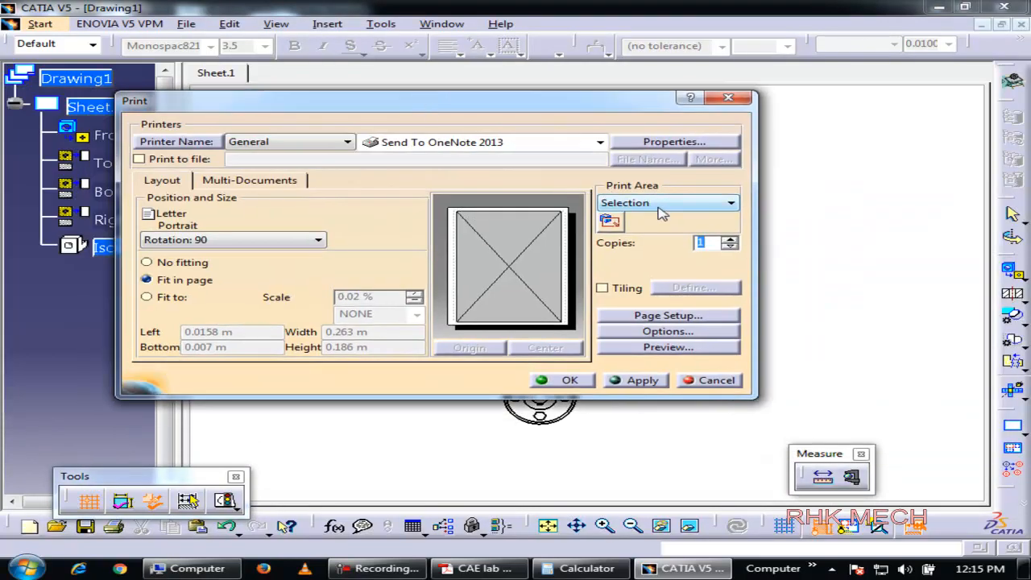
click(611, 224)
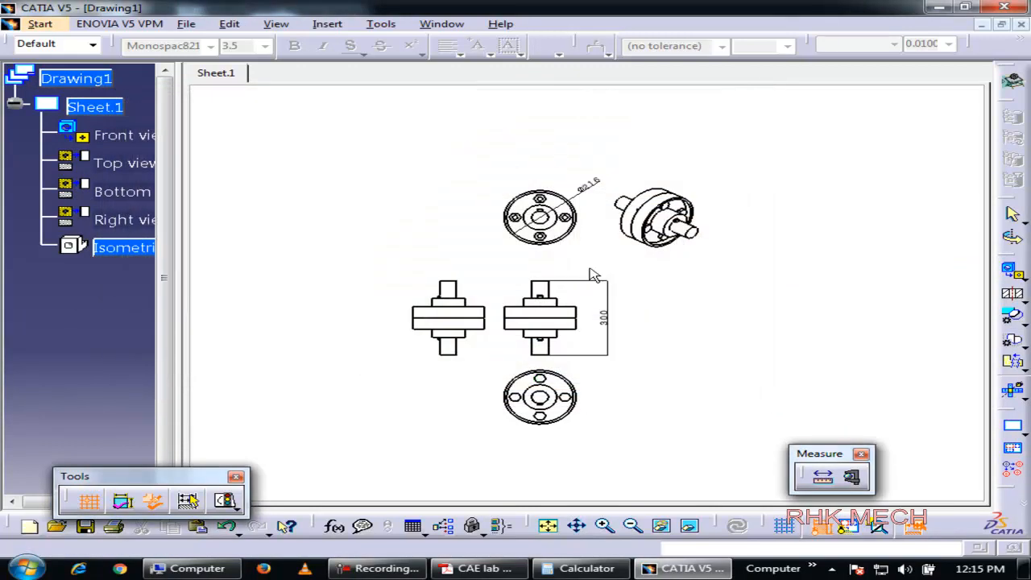
mouse_move(369, 170)
mouse_down()
mouse_move(387, 232)
mouse_move(676, 395)
mouse_move(687, 468)
mouse_move(721, 472)
mouse_move(720, 443)
mouse_up()
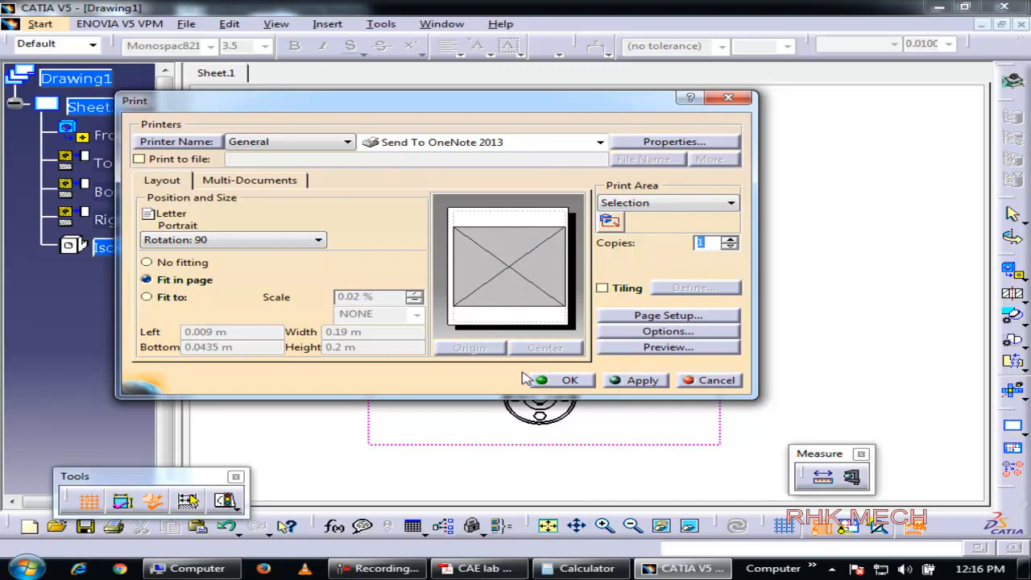
click(591, 380)
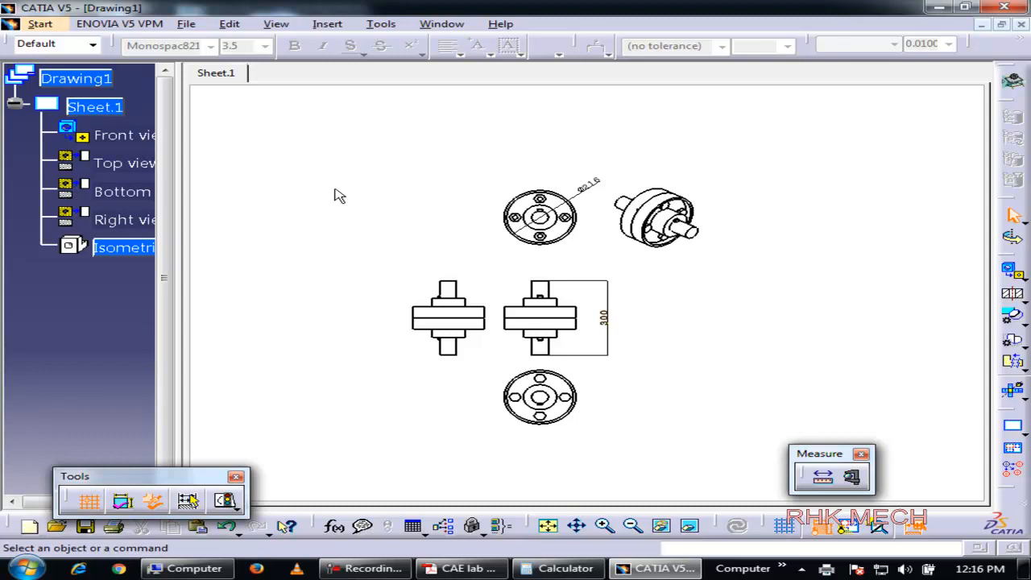
- Start another print of the drawing and choose Nitro PDF Creator (Pro 10) as the printer
key(ctrl+p)
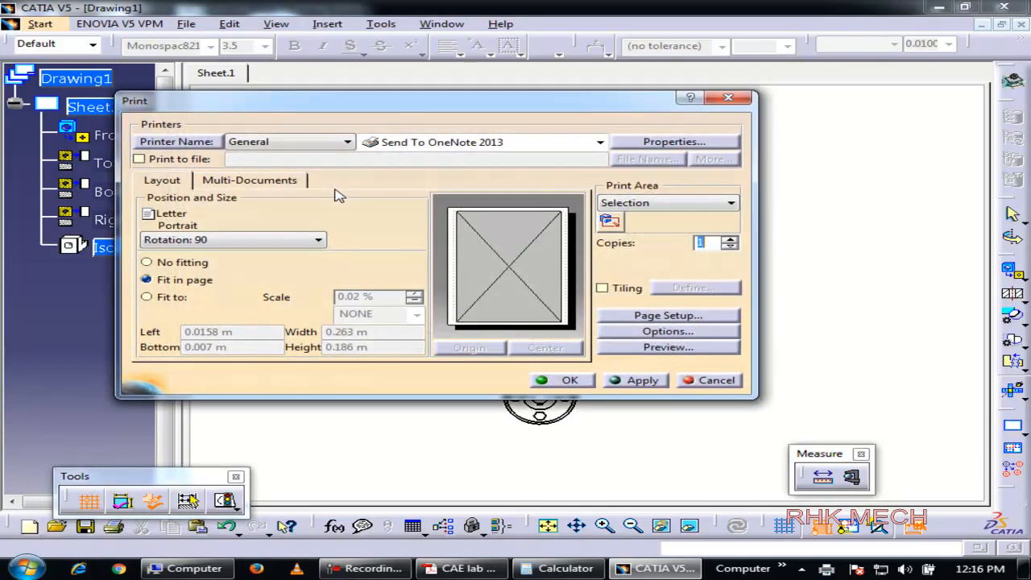
click(599, 143)
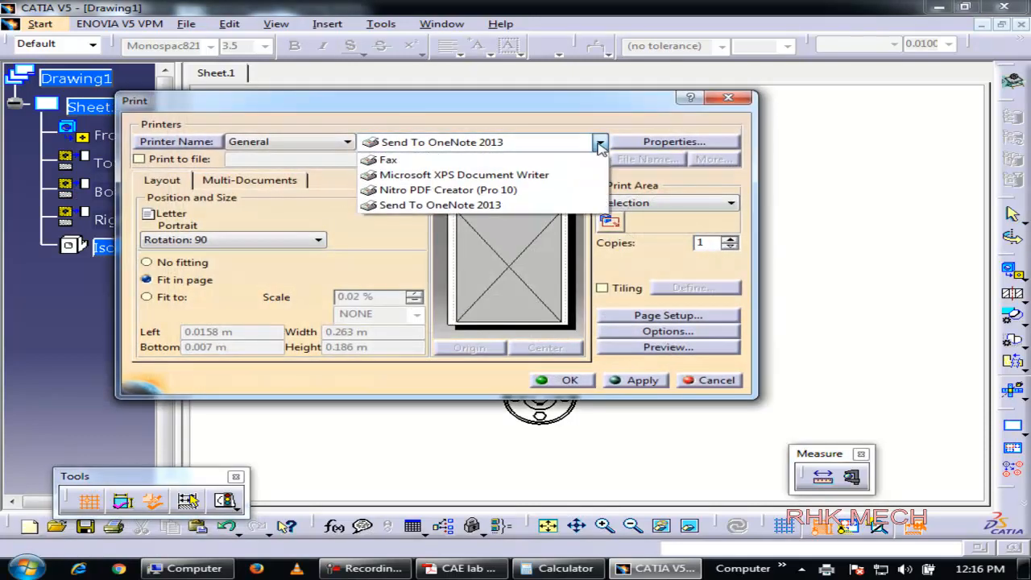
click(509, 191)
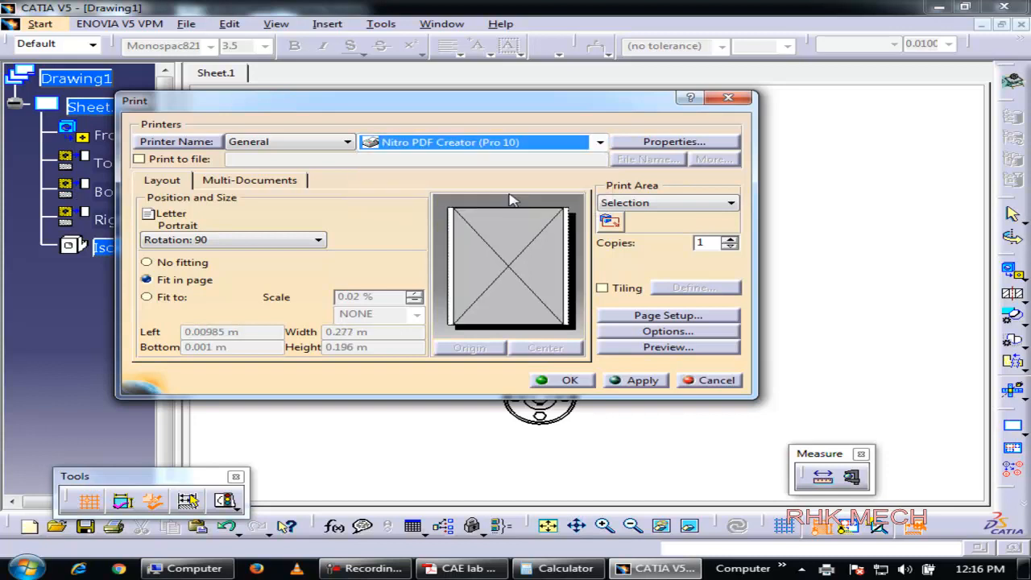
click(313, 144)
click(249, 153)
click(487, 143)
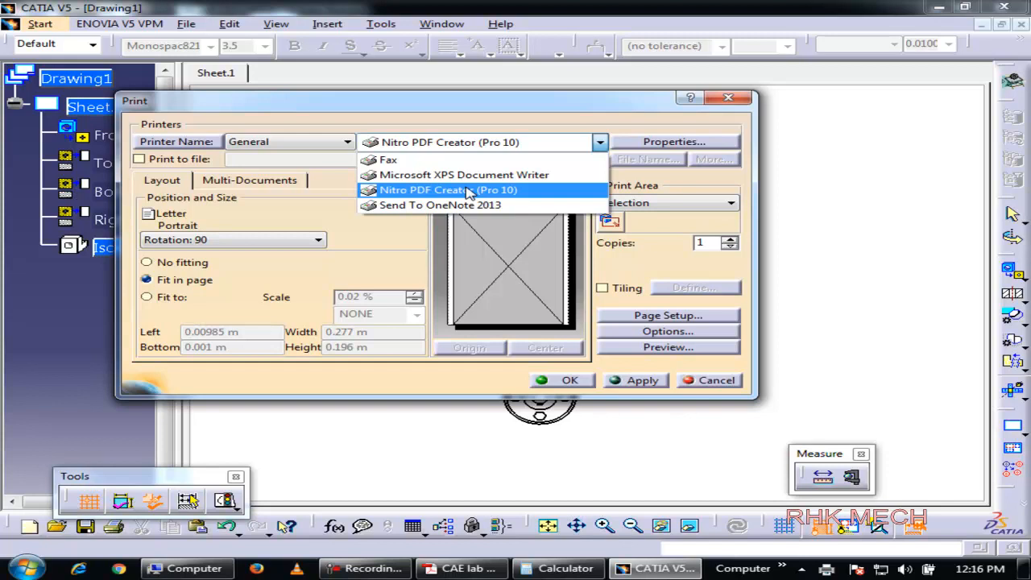
click(374, 239)
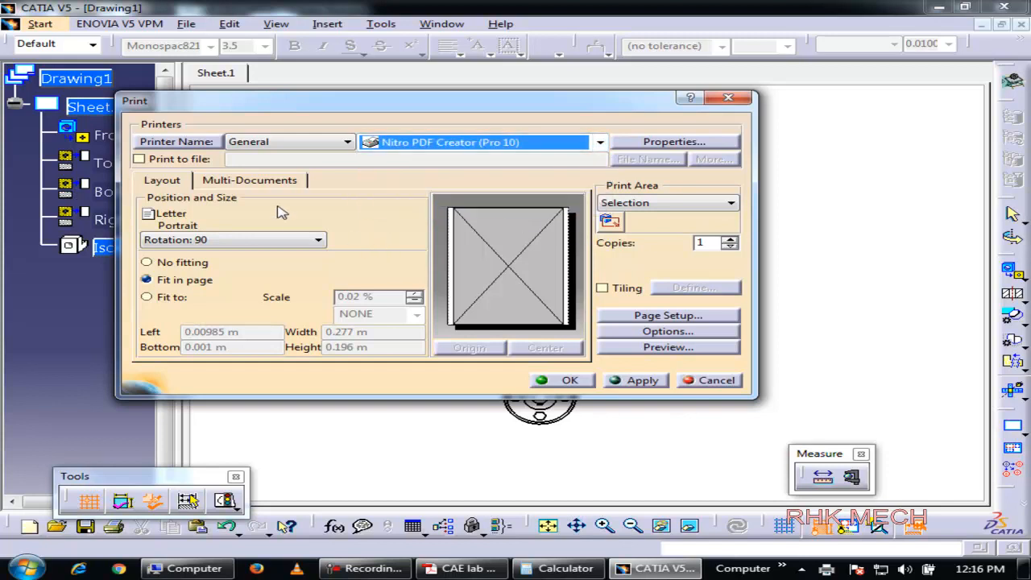
- Examine the print setup's sheet range, printer group, color and banner options, and rotation choices
click(271, 187)
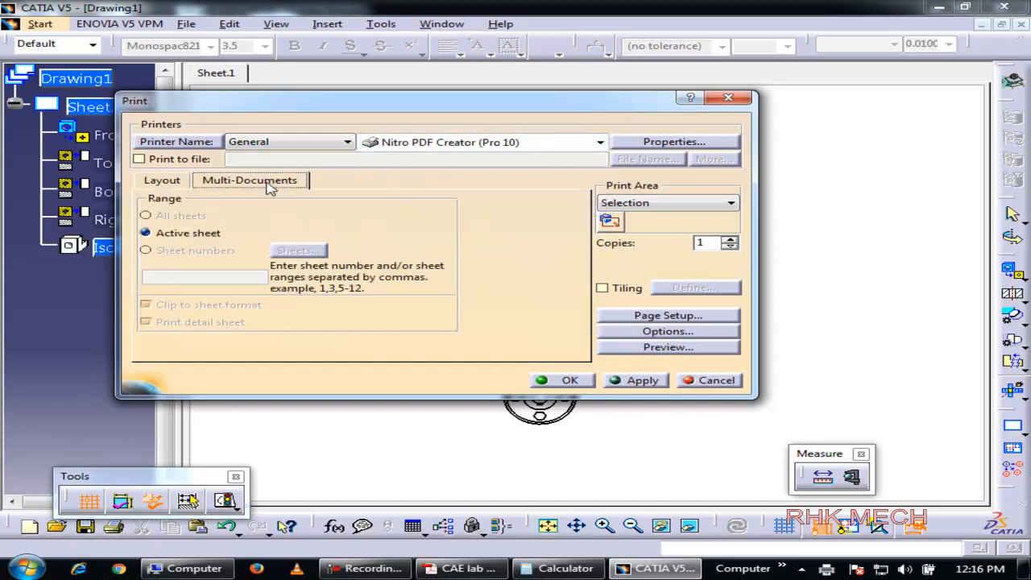
click(164, 183)
click(239, 142)
click(250, 154)
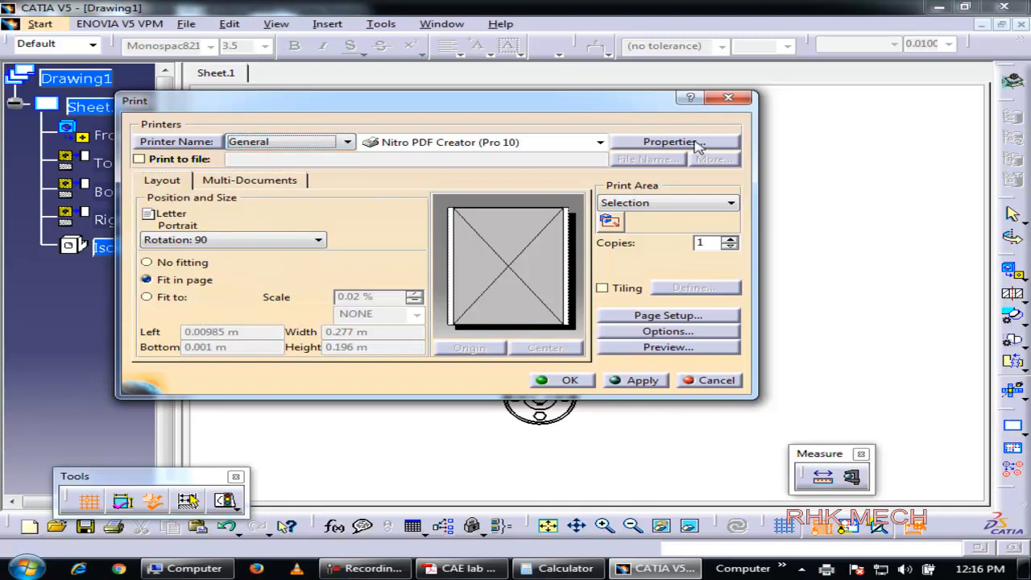
click(667, 331)
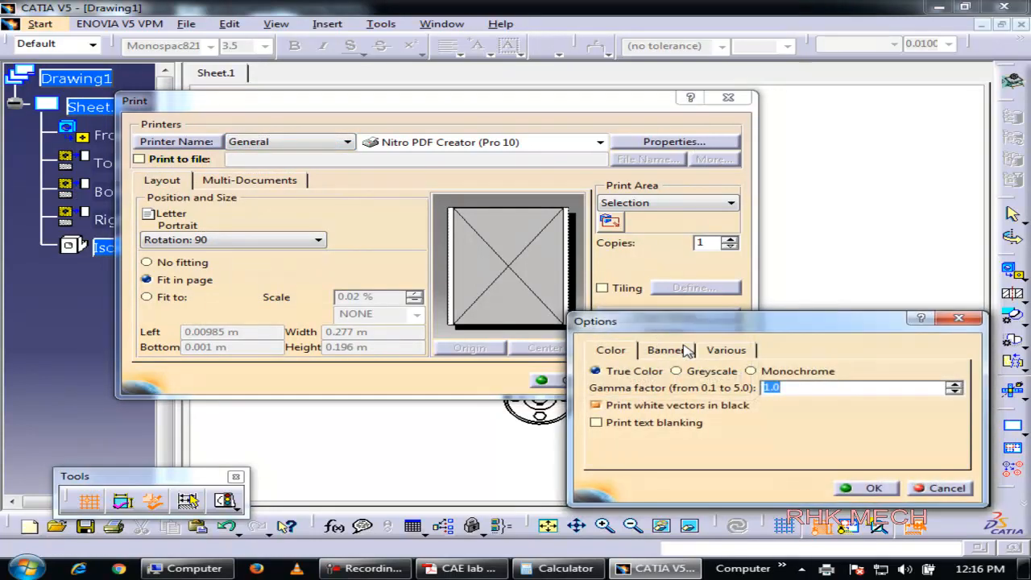
click(683, 350)
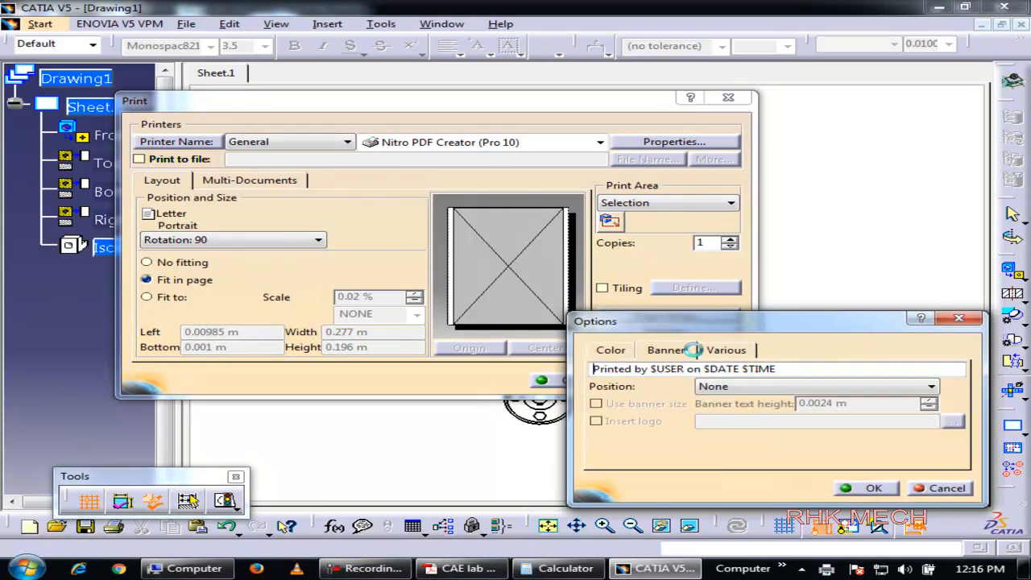
click(959, 318)
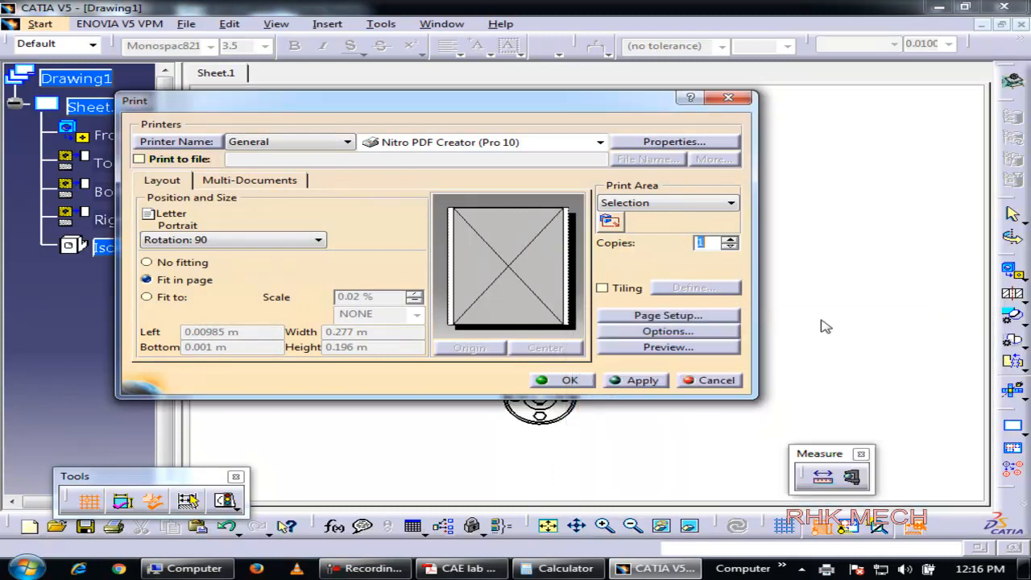
click(678, 330)
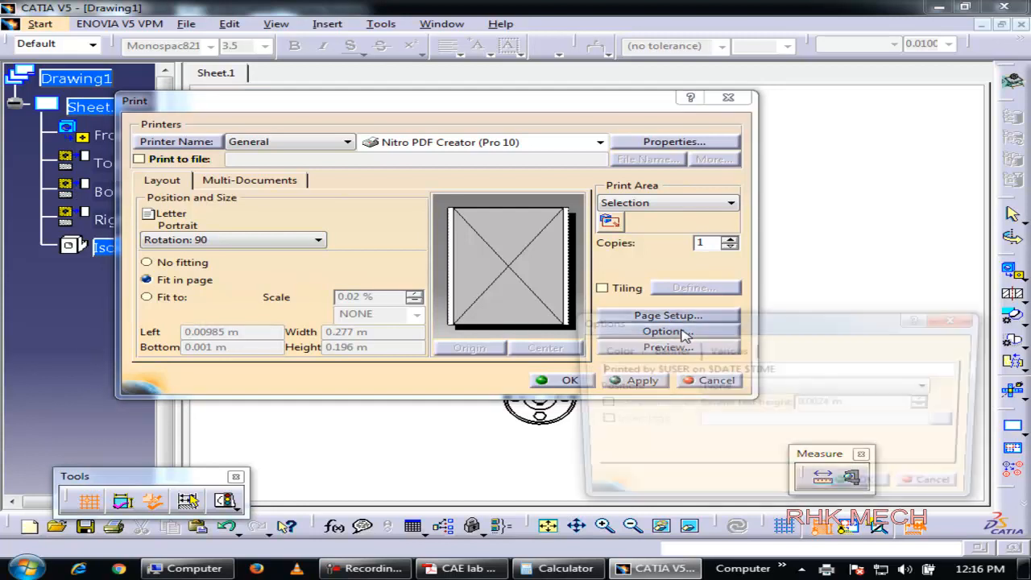
click(960, 316)
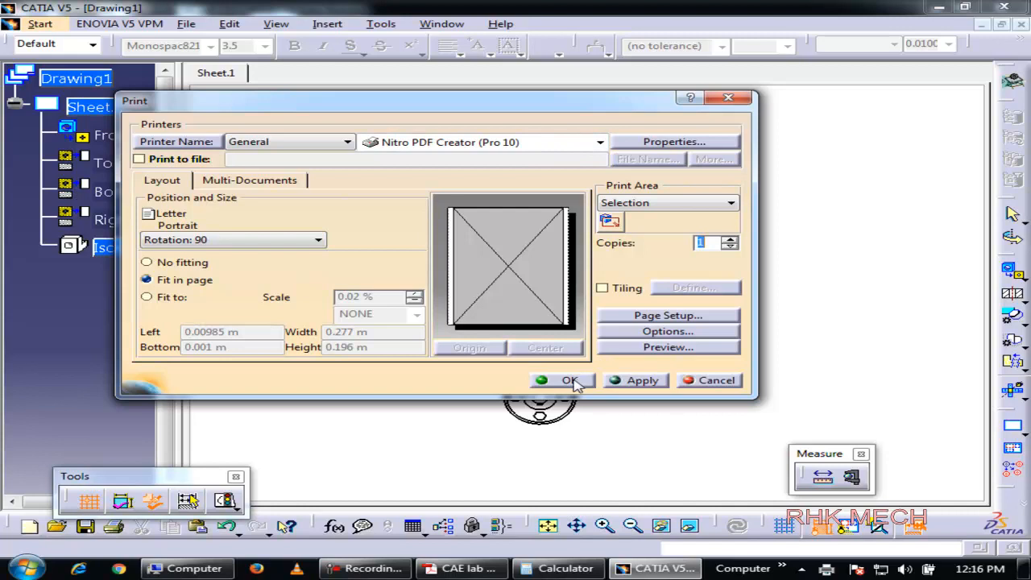
click(261, 240)
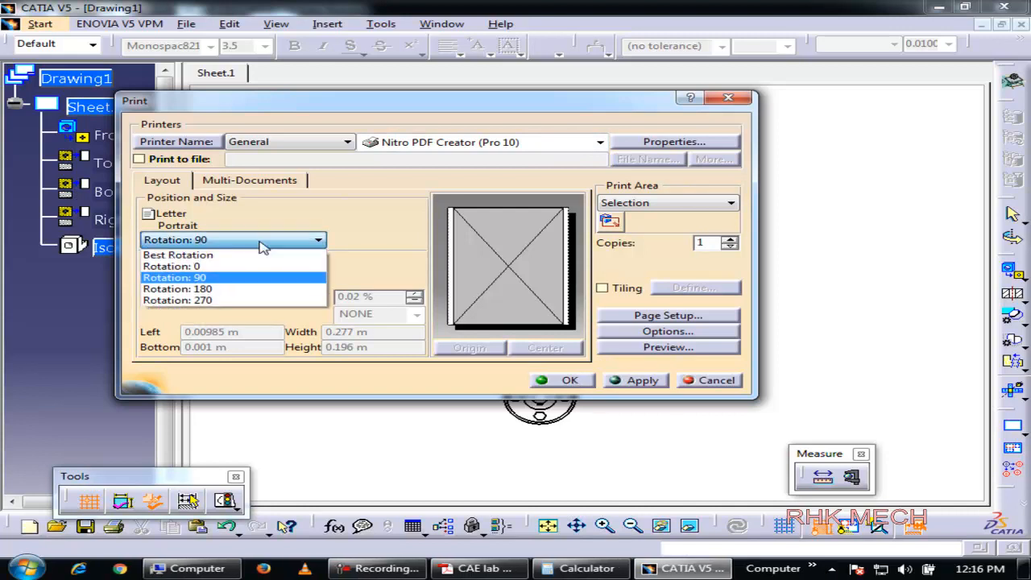
click(261, 241)
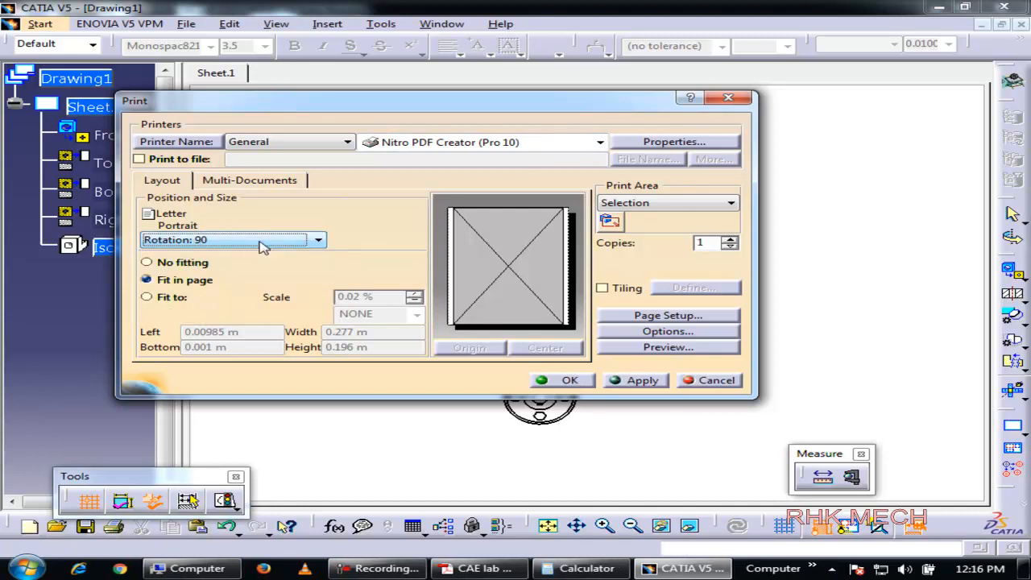
click(269, 182)
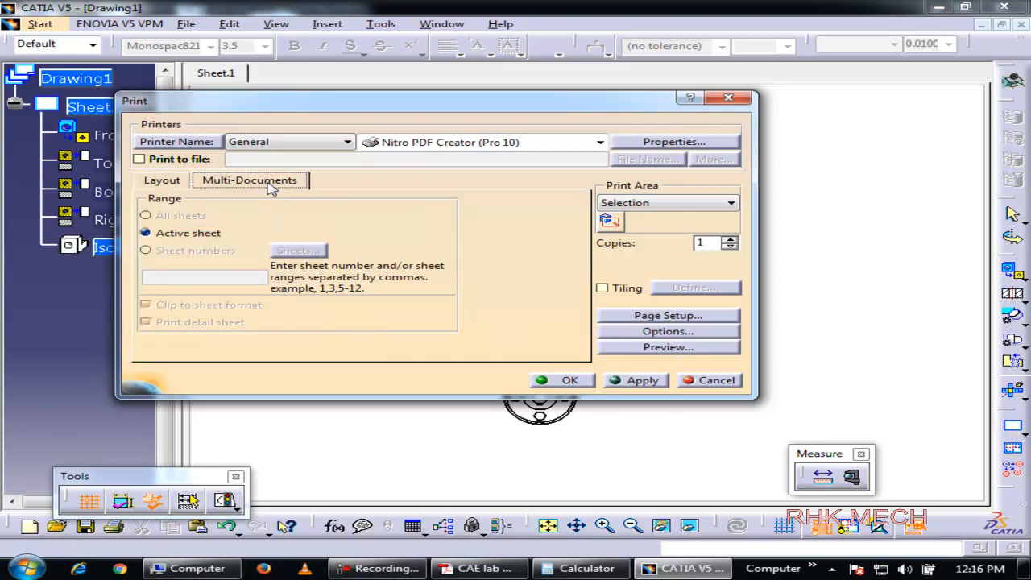
click(161, 180)
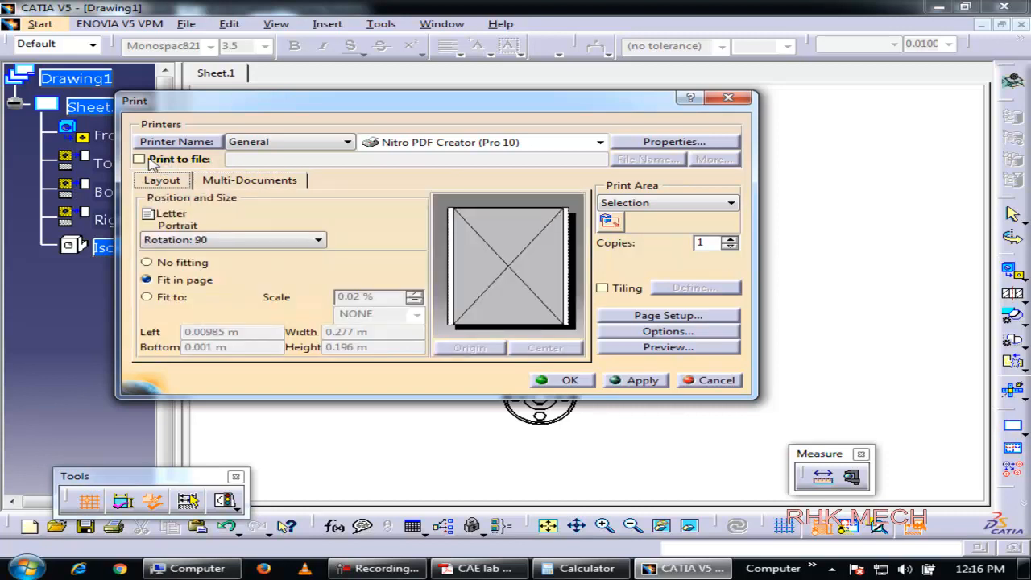
- Turn on printing to file and examine its file type and naming options and the Nitro PDF Creator properties
click(141, 159)
click(640, 160)
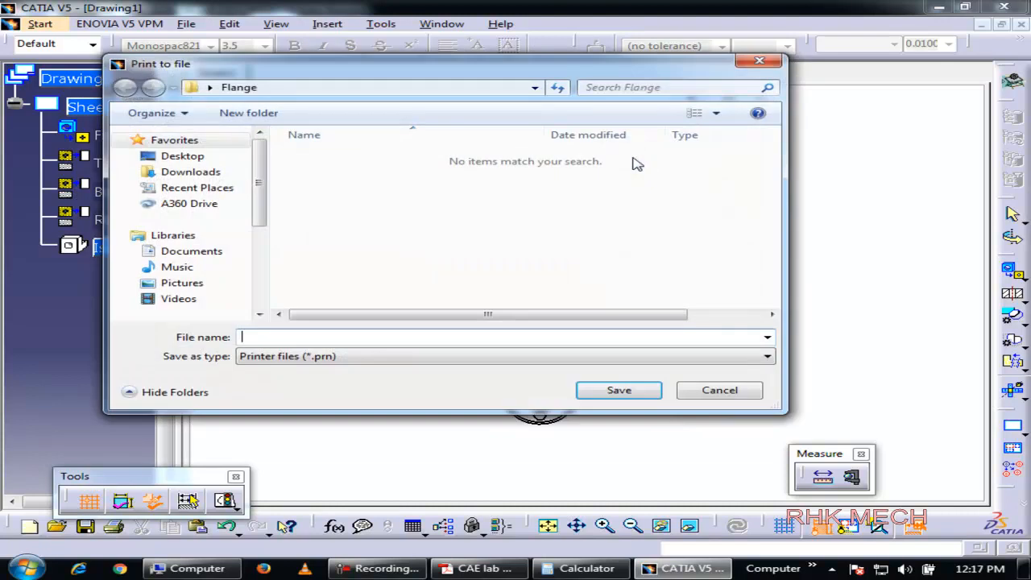
click(421, 358)
click(420, 361)
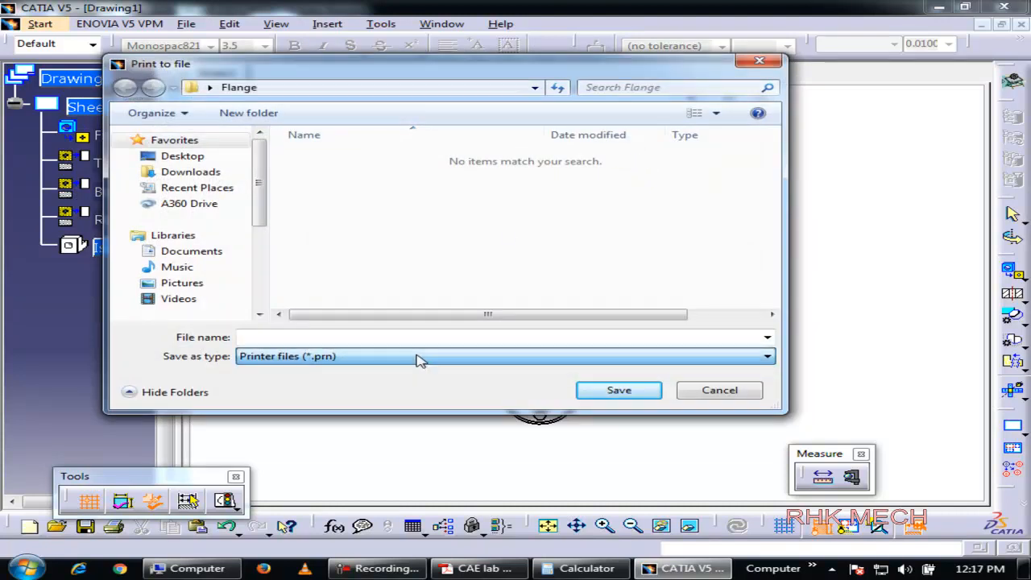
click(719, 391)
click(714, 159)
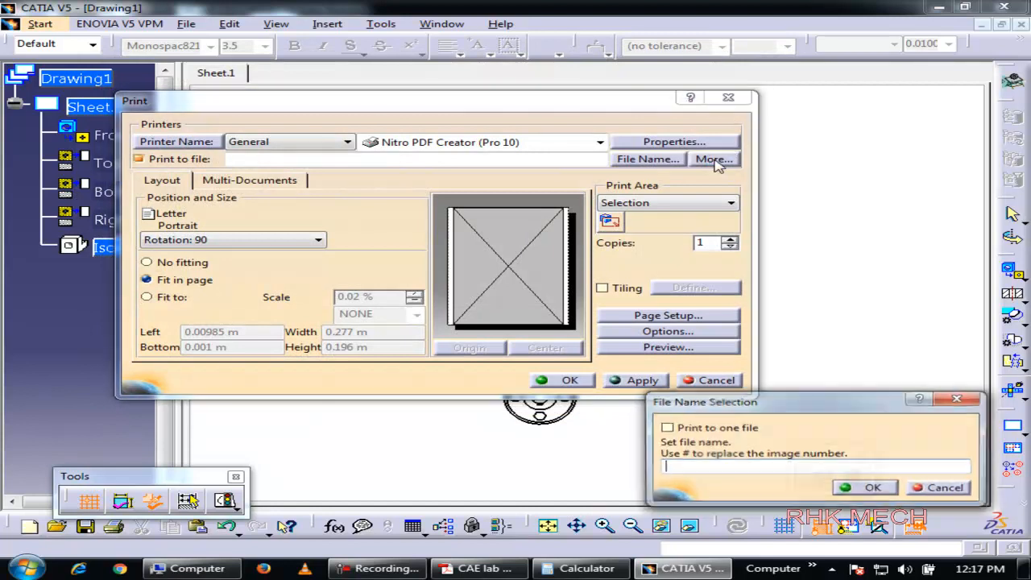
click(956, 401)
click(651, 142)
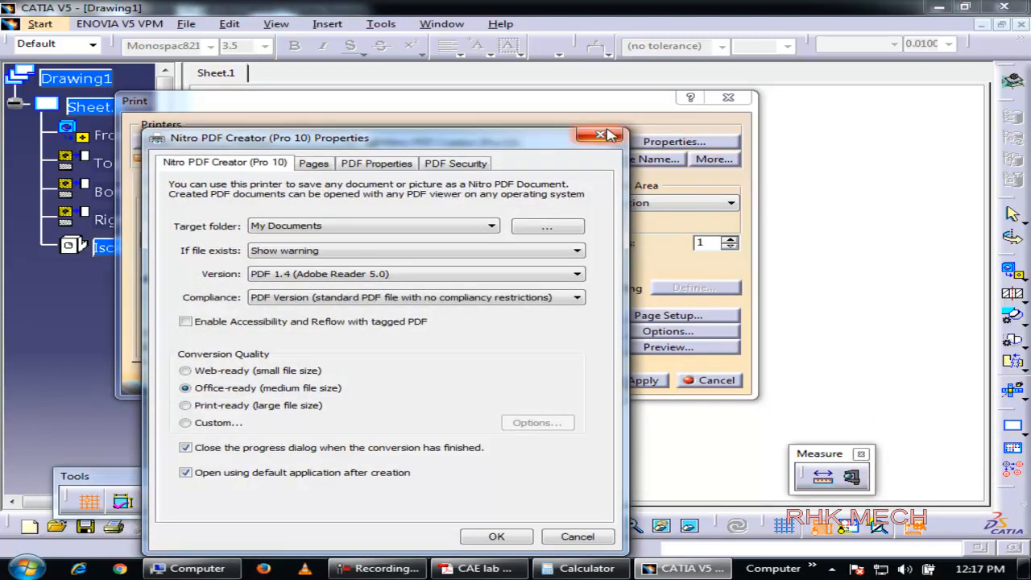
click(606, 134)
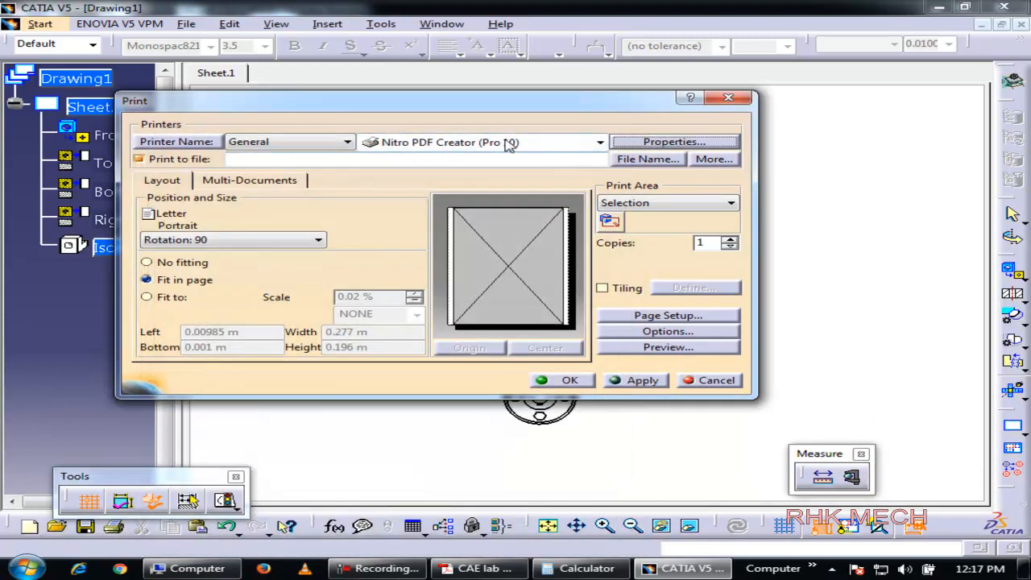
- Choose Microsoft XPS Document Writer as the printer and try to print to file without a file name
click(600, 143)
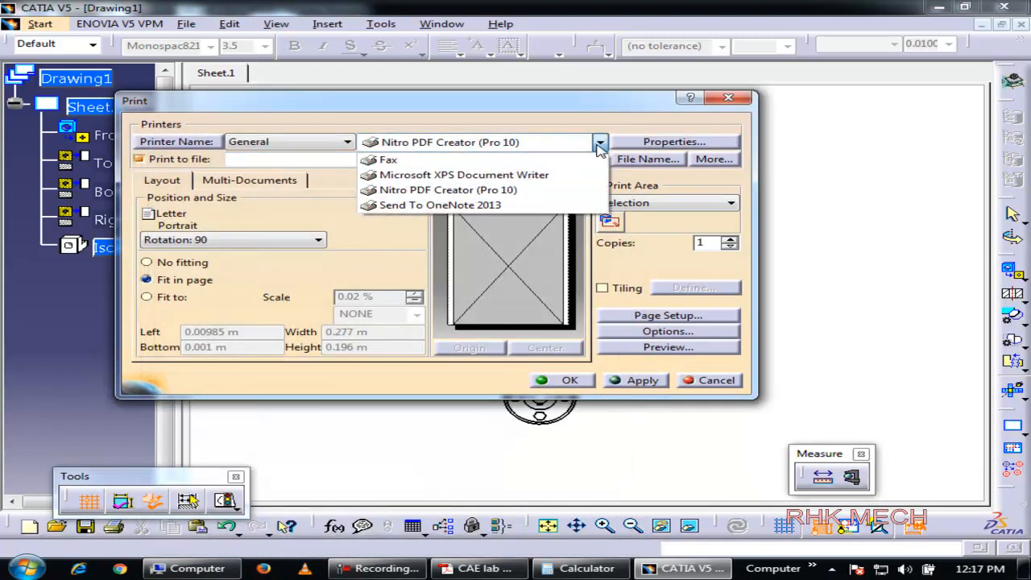
click(534, 177)
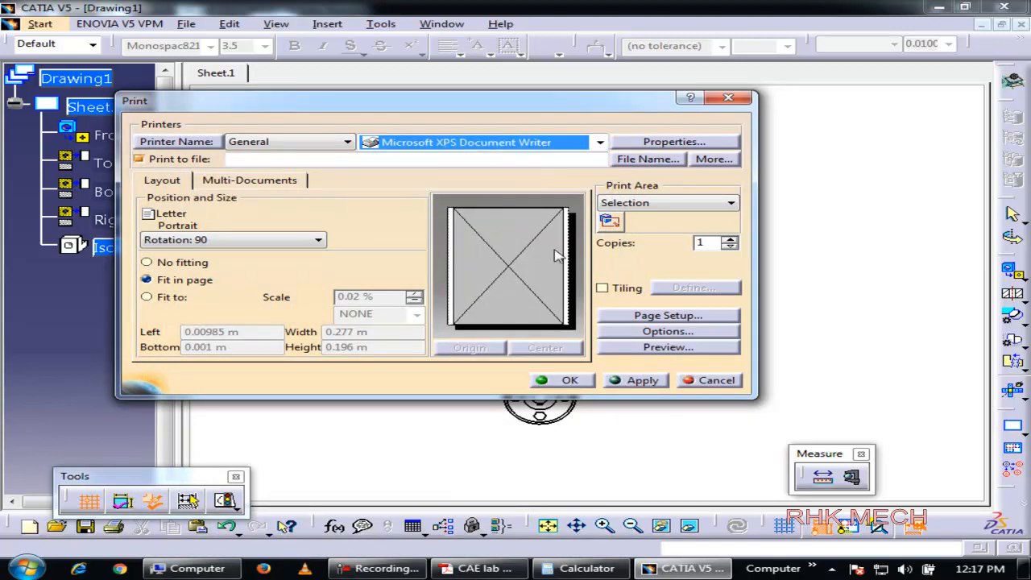
click(572, 382)
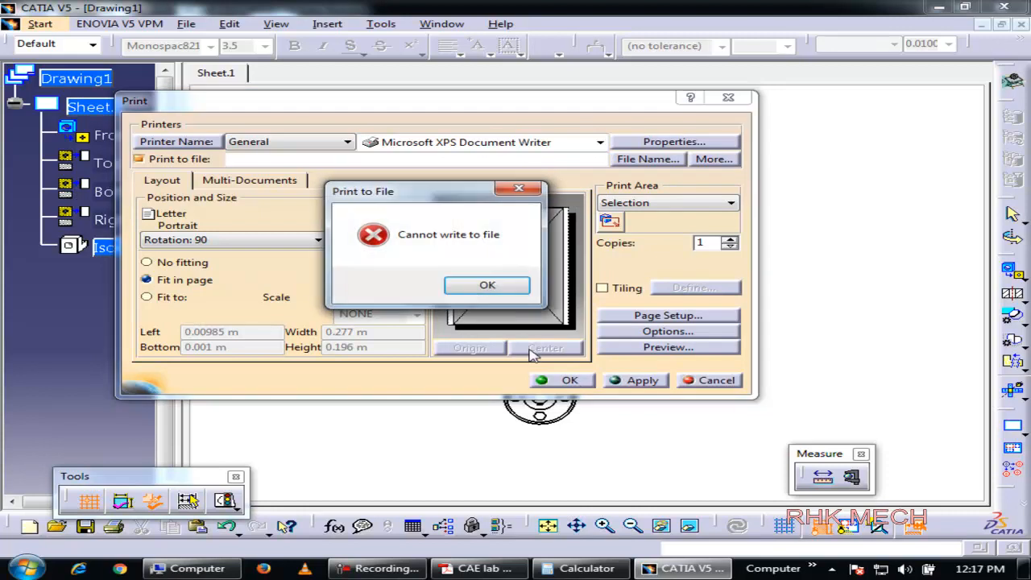
click(499, 284)
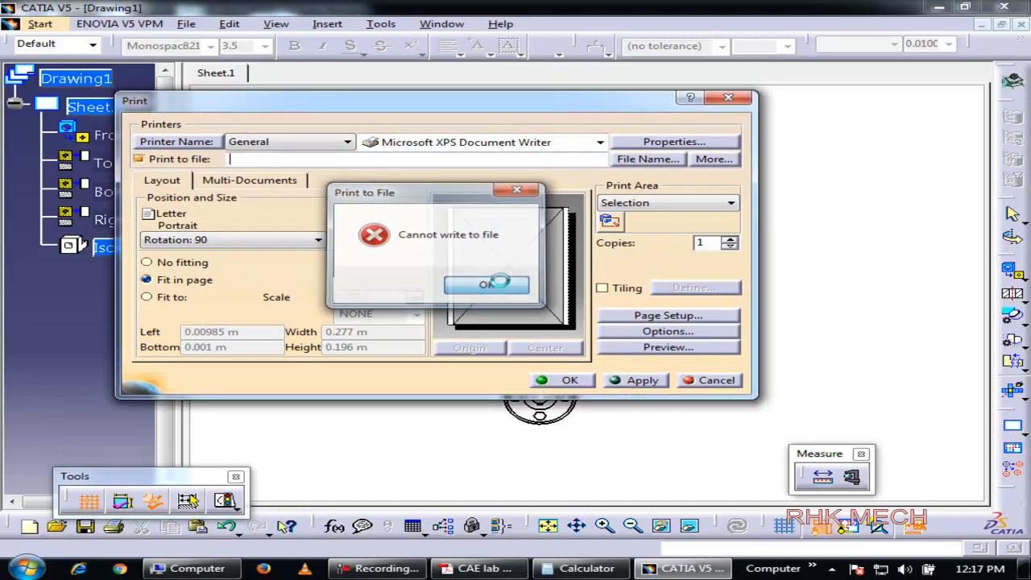
- Turn off printing to file and print the drawing to an XPS document named rhk flange in the Flange folder
click(169, 161)
click(569, 380)
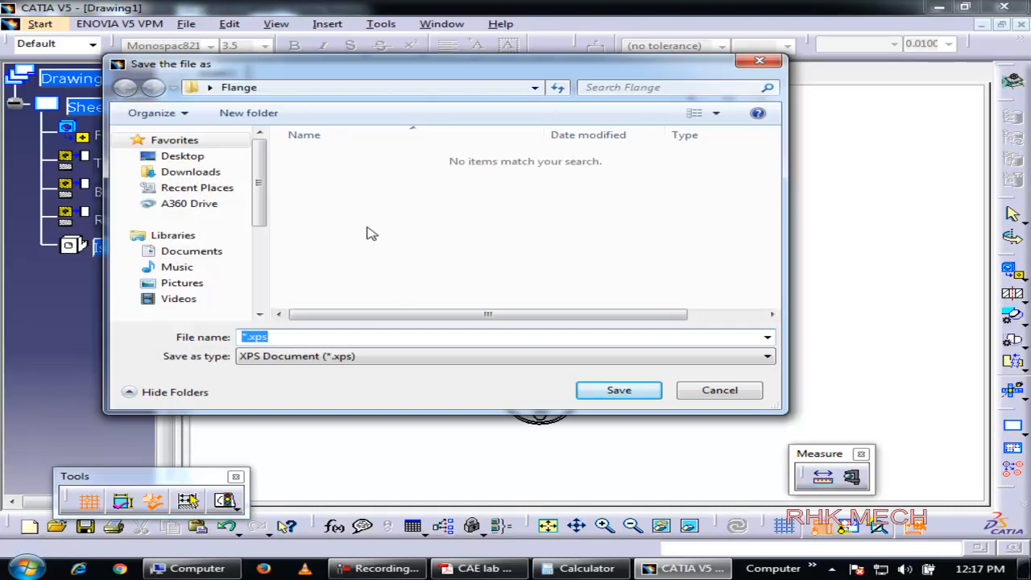
click(650, 392)
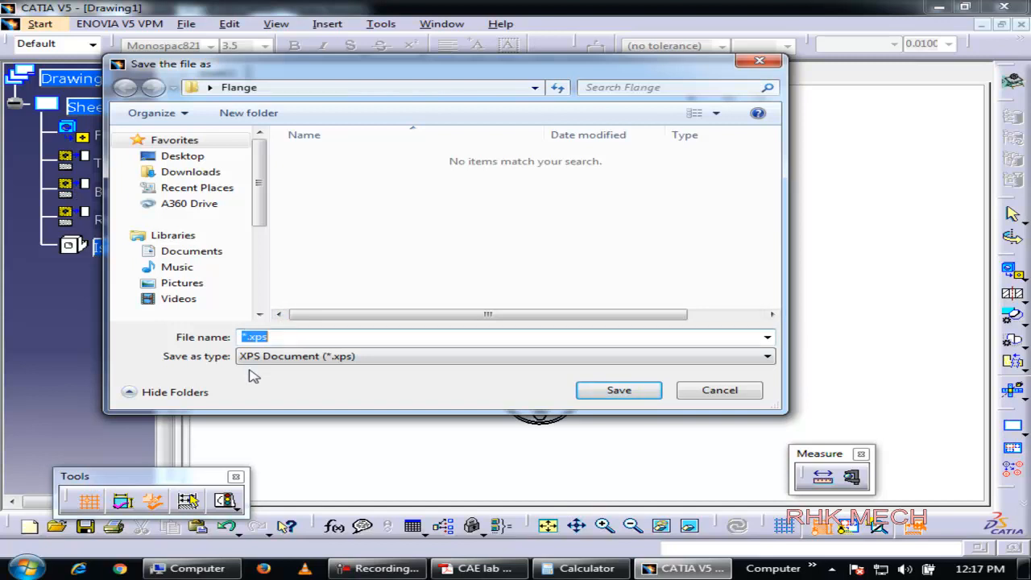
click(275, 338)
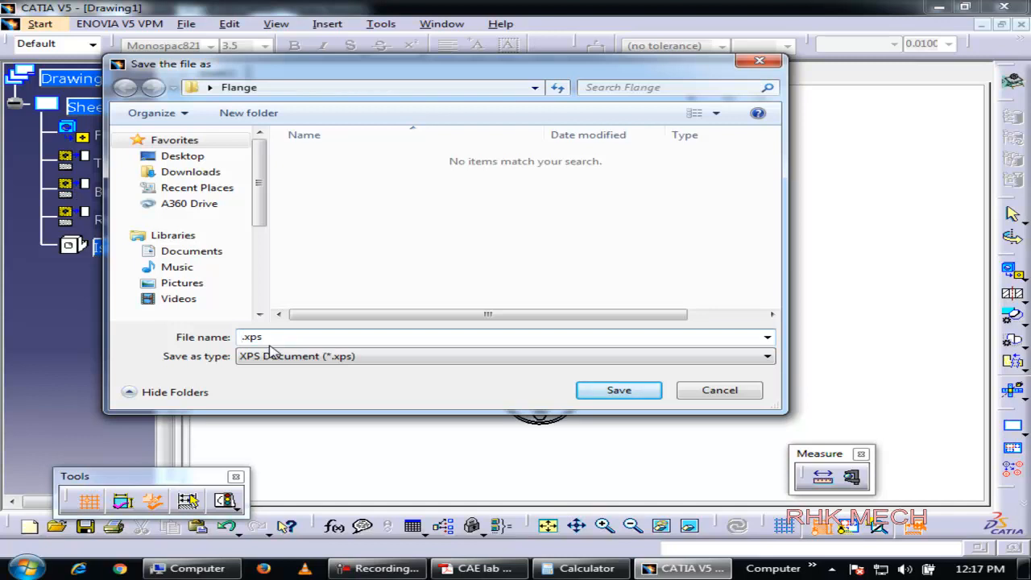
text(hk flange)
click(617, 391)
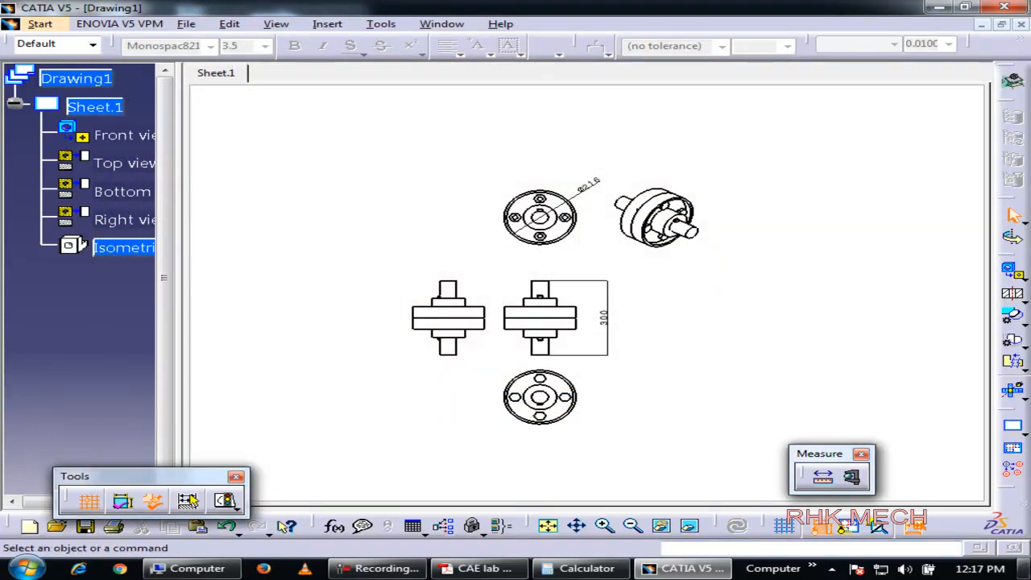
- Open the rhk flange XPS document from the desktop's Flange folder, inspect the printed views, and close it
click(1024, 569)
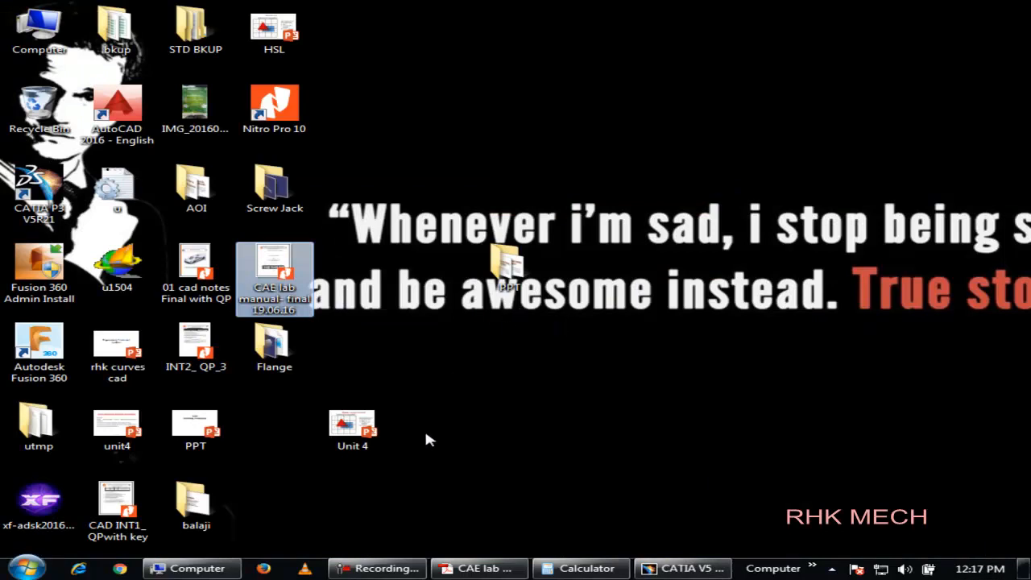
double_click(274, 347)
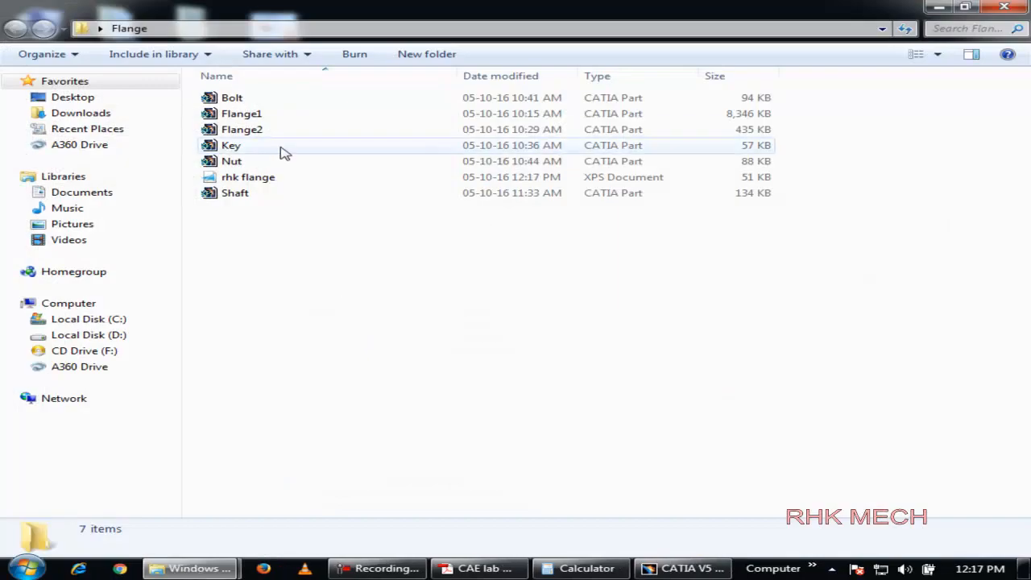
right_click(250, 179)
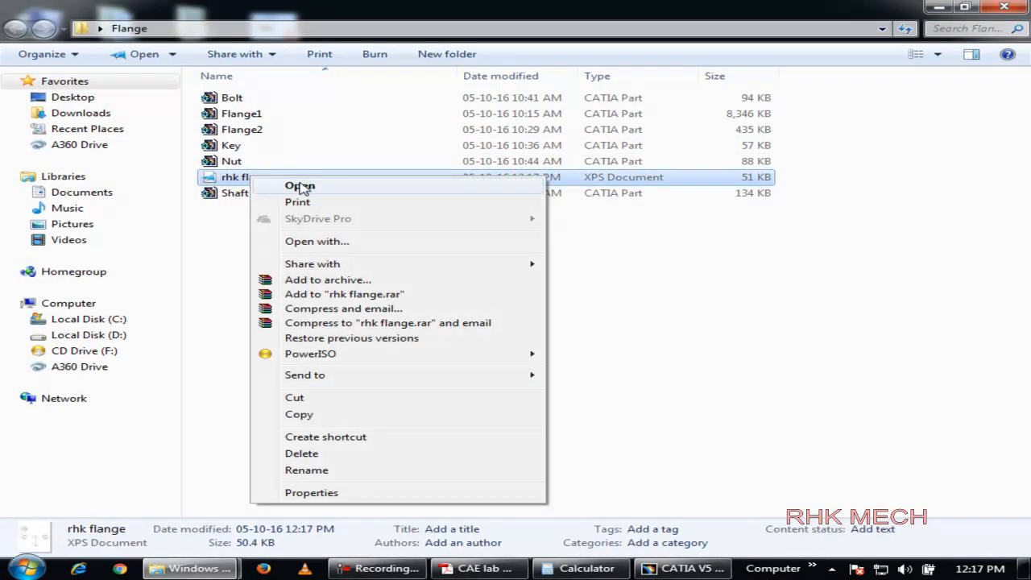
click(300, 186)
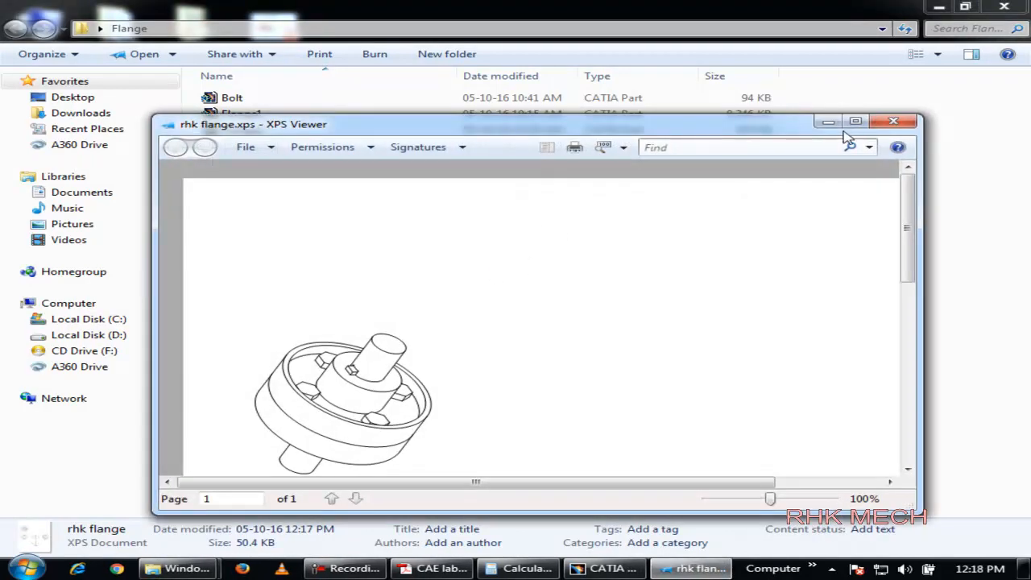
click(855, 123)
scroll(703, 288, down, 10)
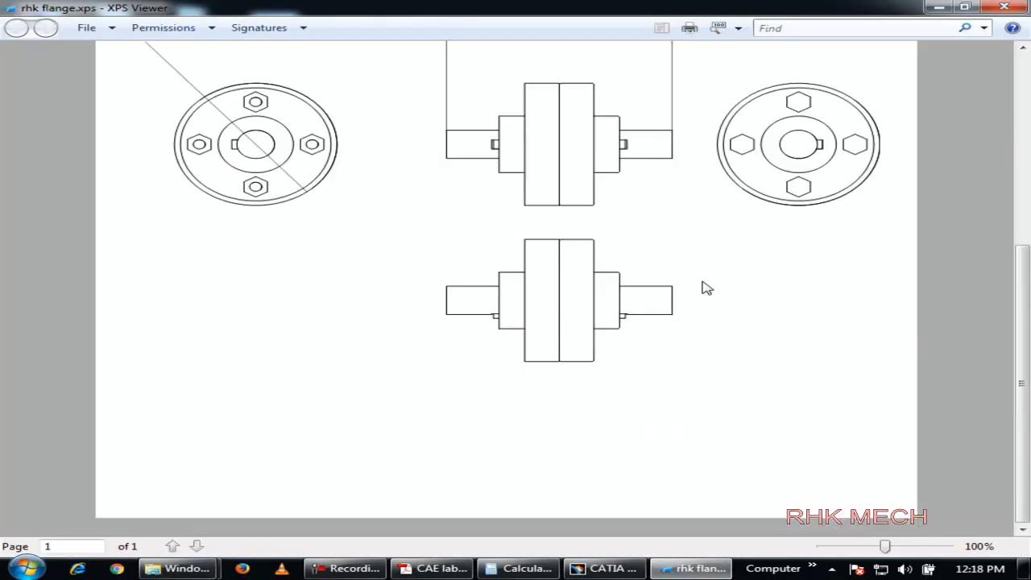
click(1003, 7)
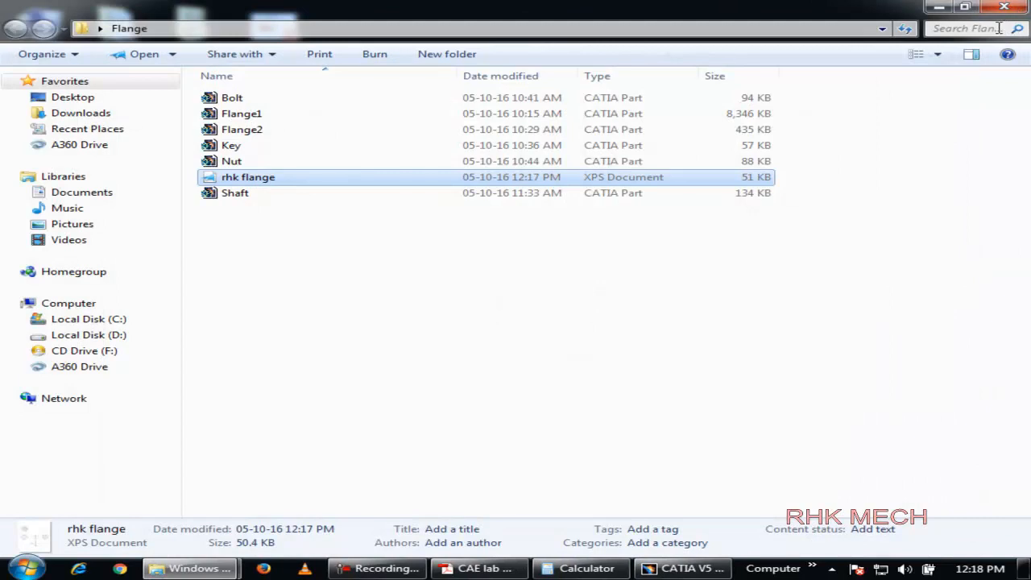
- Switch back to the CATIA drawing and add the text annotation "Top View" beneath the upper circular flange view
click(689, 568)
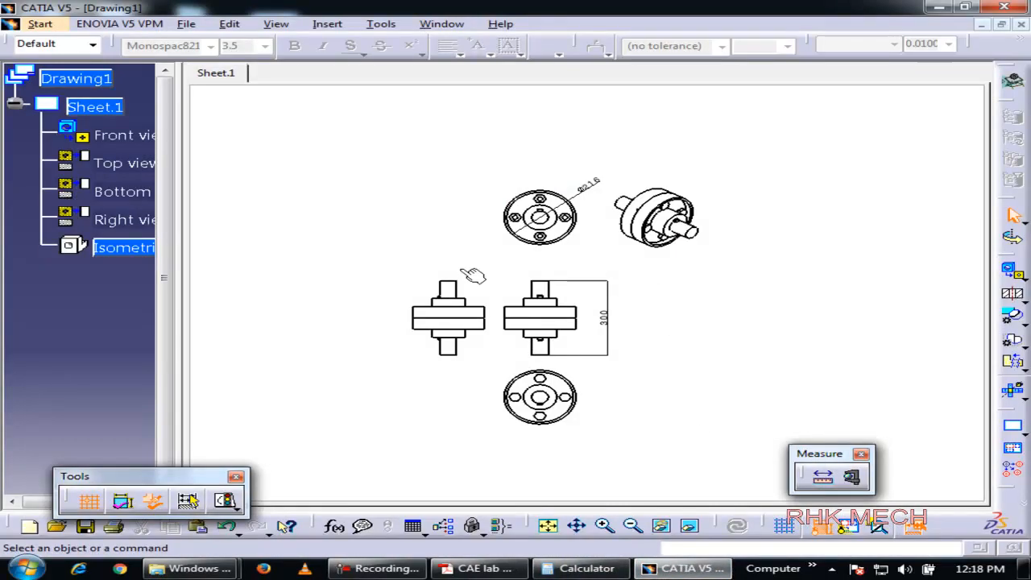
click(278, 24)
mouse_move(326, 24)
mouse_move(392, 161)
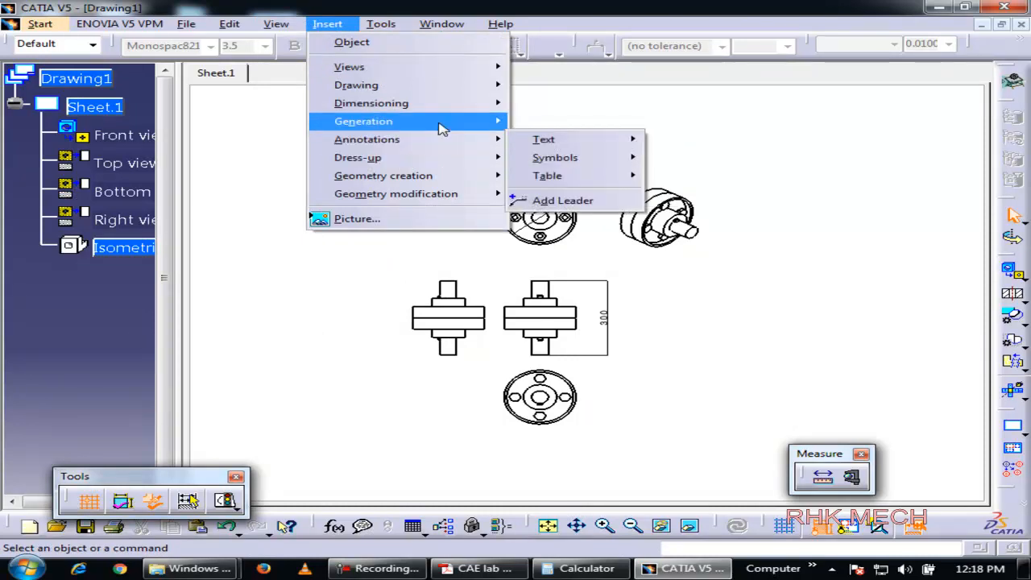
mouse_move(442, 127)
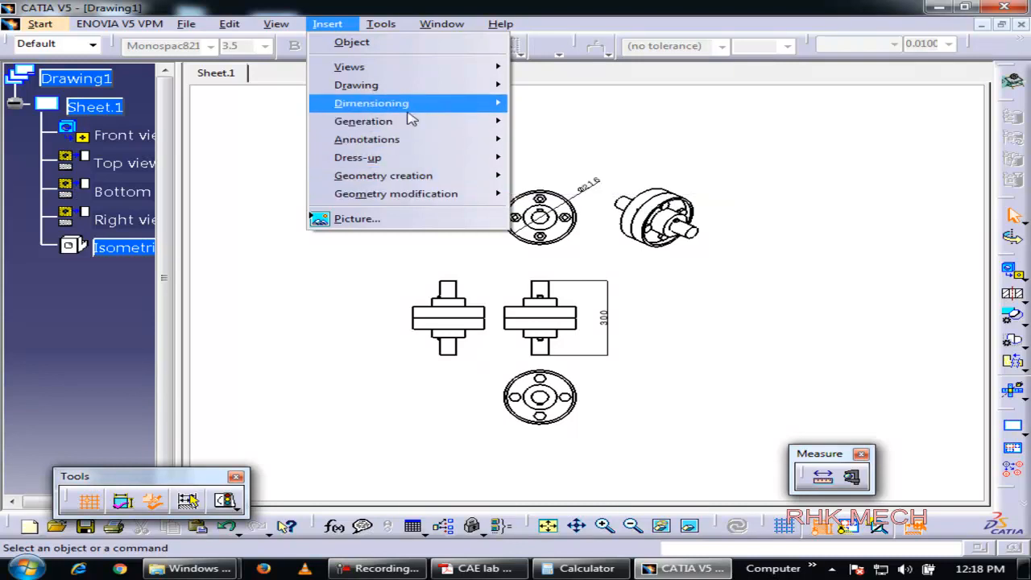
mouse_move(411, 71)
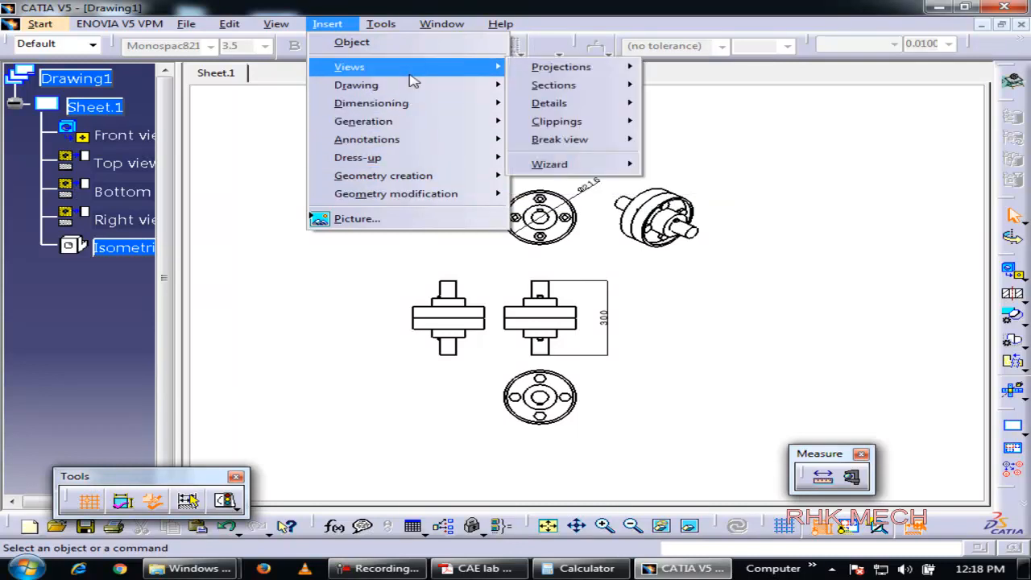
mouse_move(294, 26)
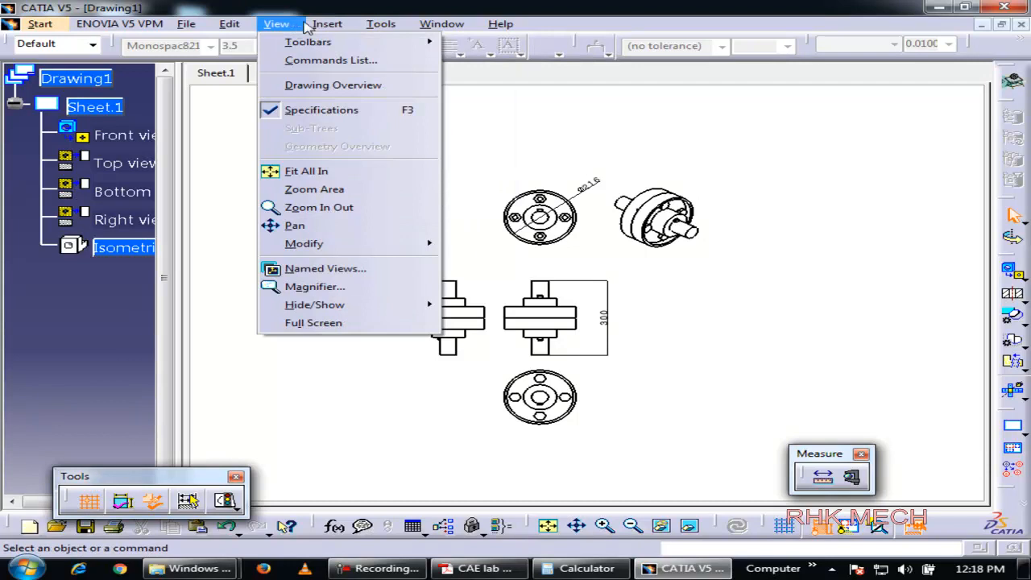
mouse_move(384, 93)
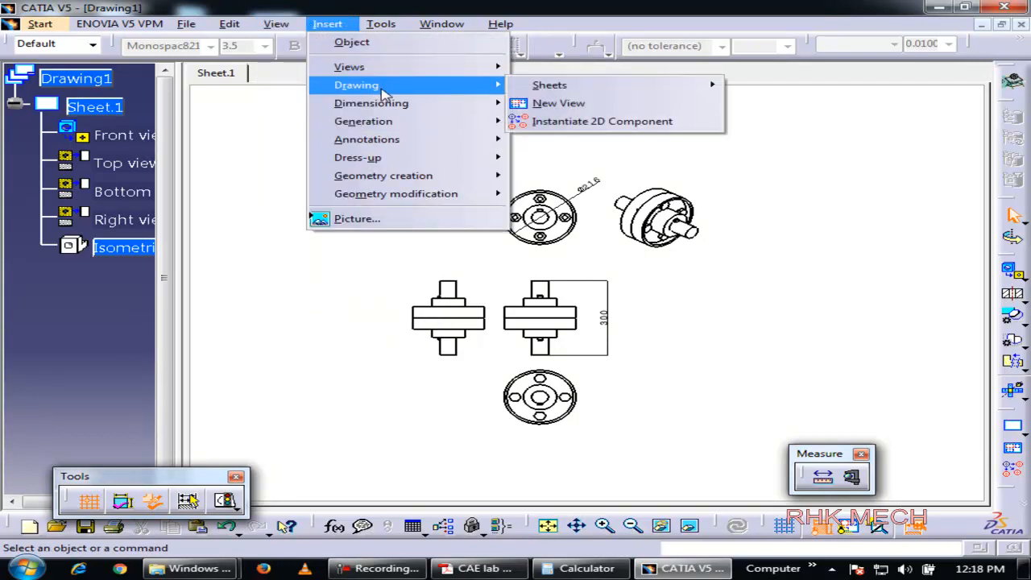
mouse_move(379, 140)
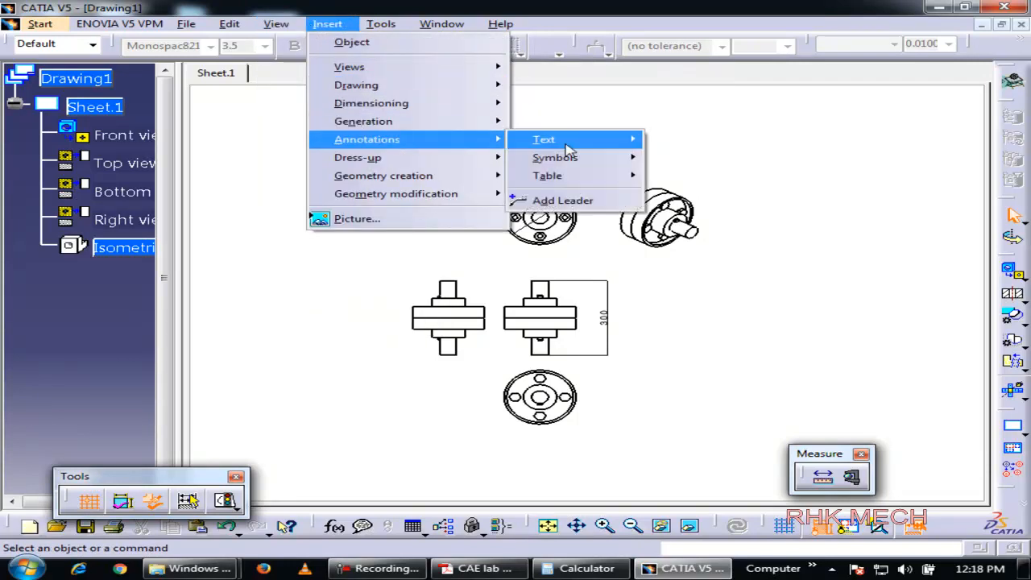
mouse_move(622, 149)
click(679, 142)
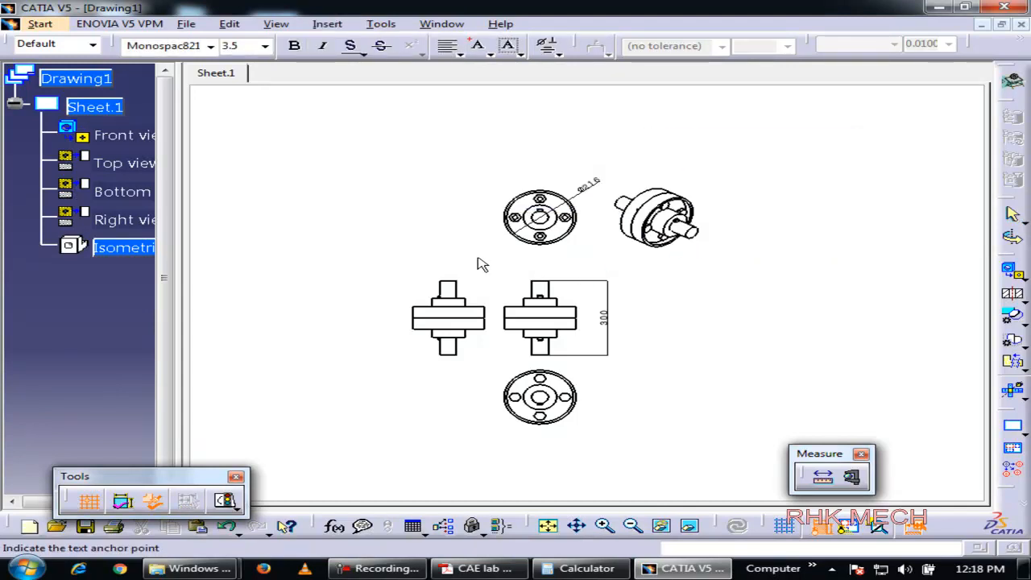
click(496, 256)
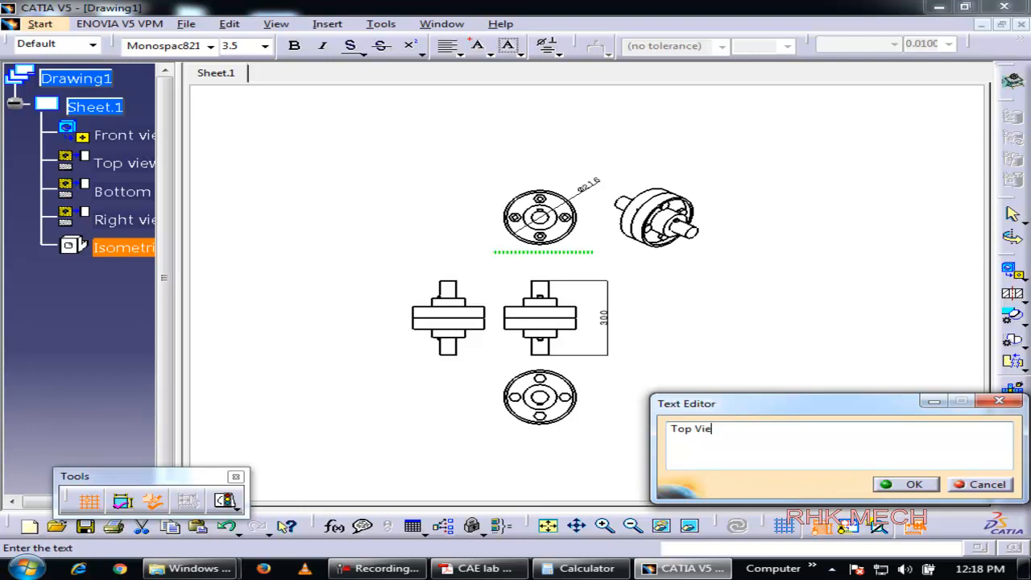
click(915, 484)
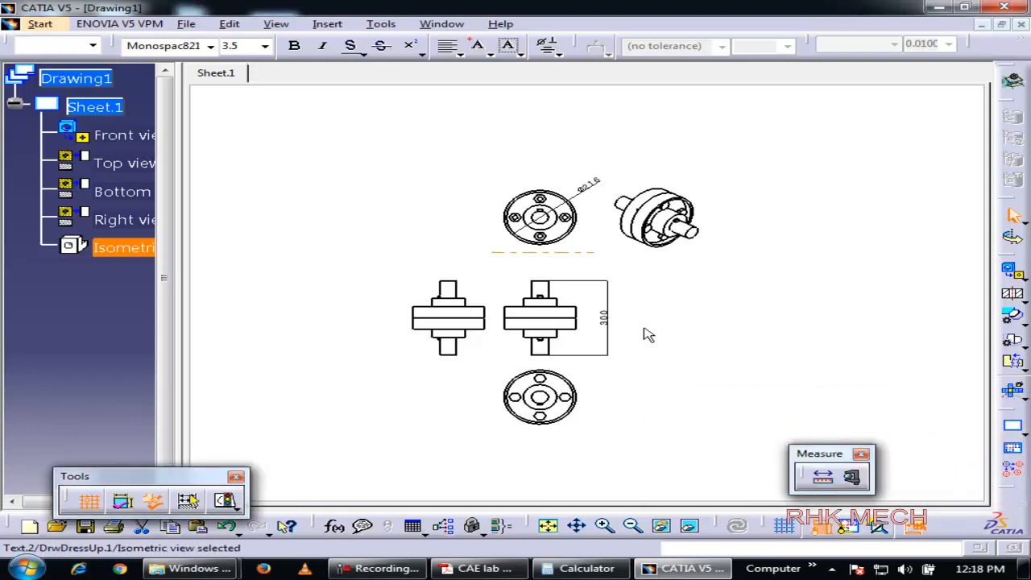
- Set the font size of the new text beneath the upper circular view to 20000
middle_drag(584, 265, 570, 205)
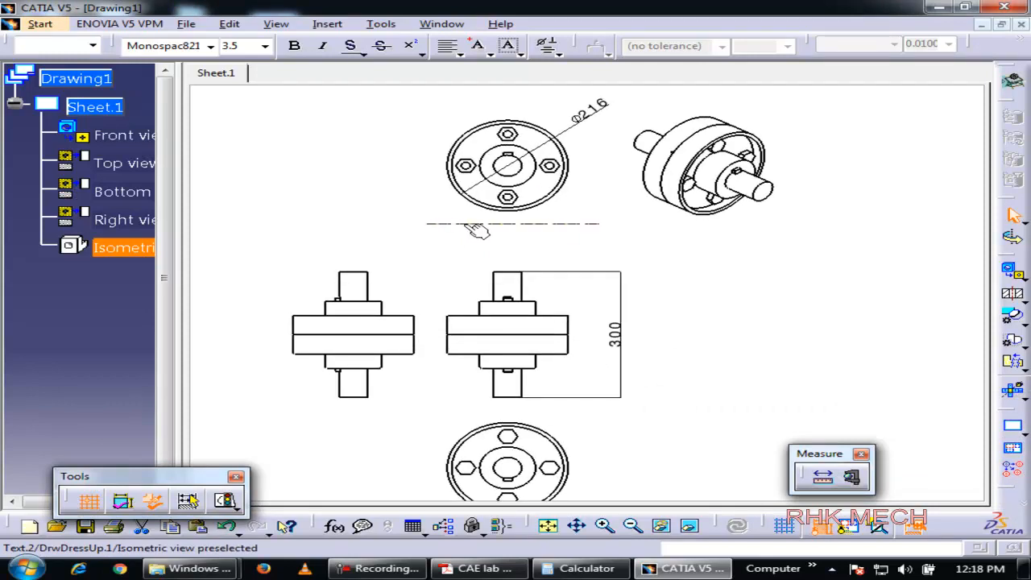
click(234, 46)
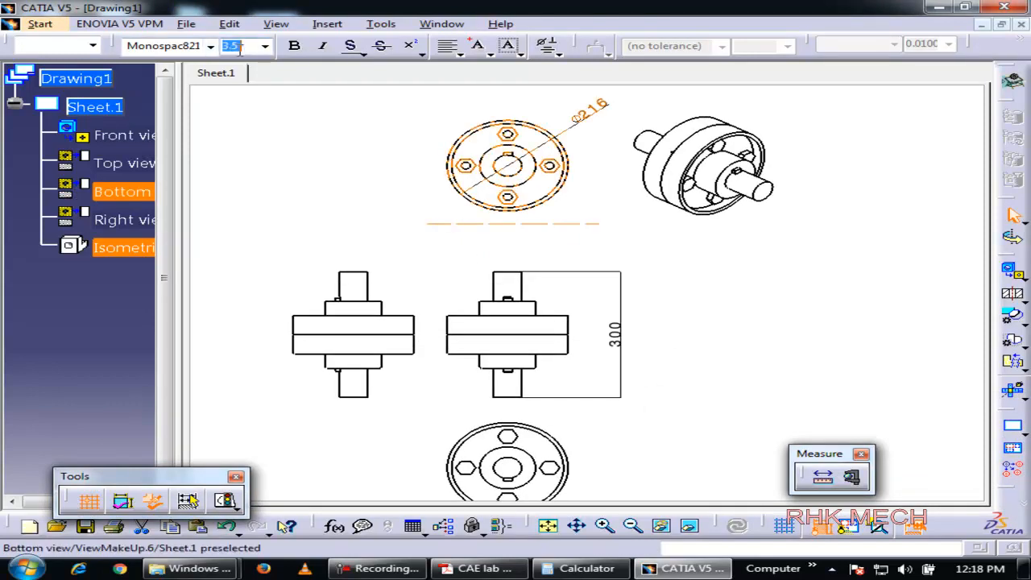
text(20)
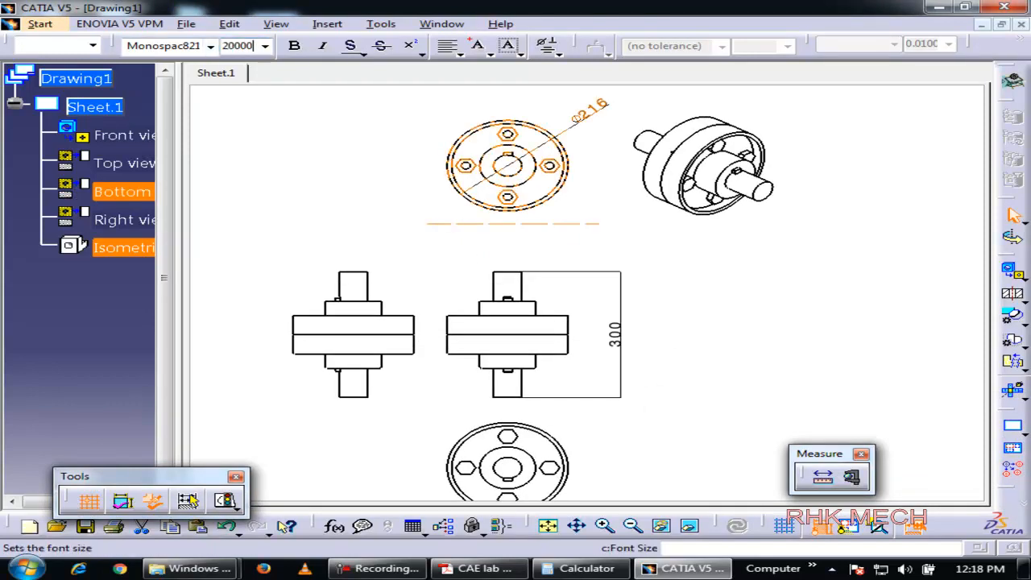
text(000)
key(Return)
click(779, 283)
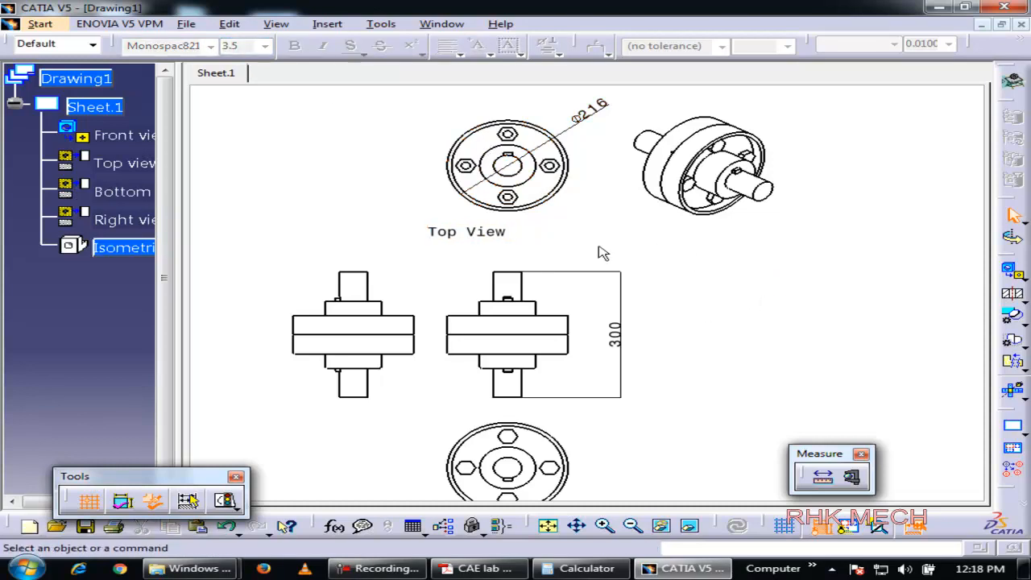
- Move the "Top View" label so it sits centred just below the upper circular view
click(504, 236)
drag(504, 236, 532, 227)
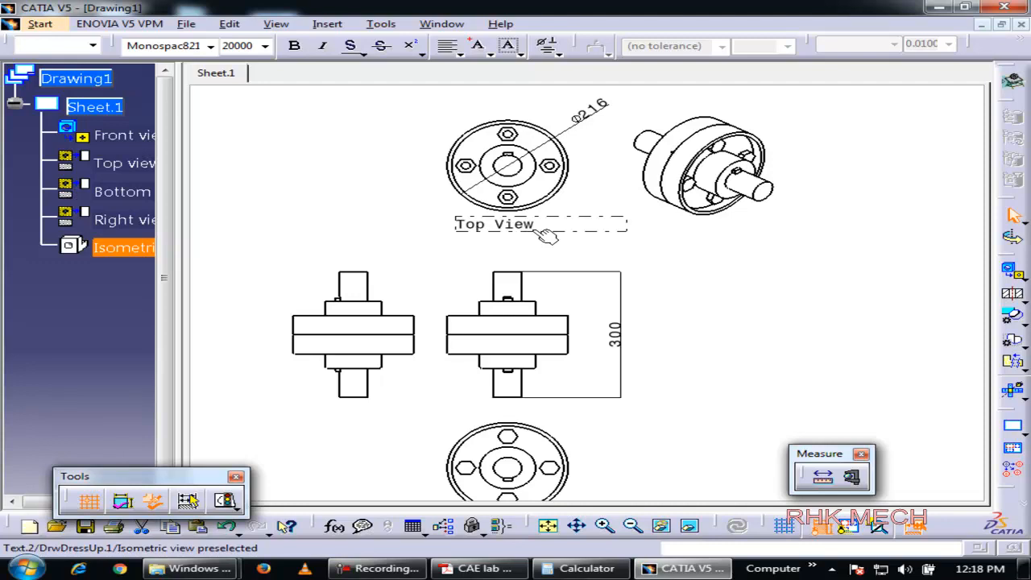
click(701, 270)
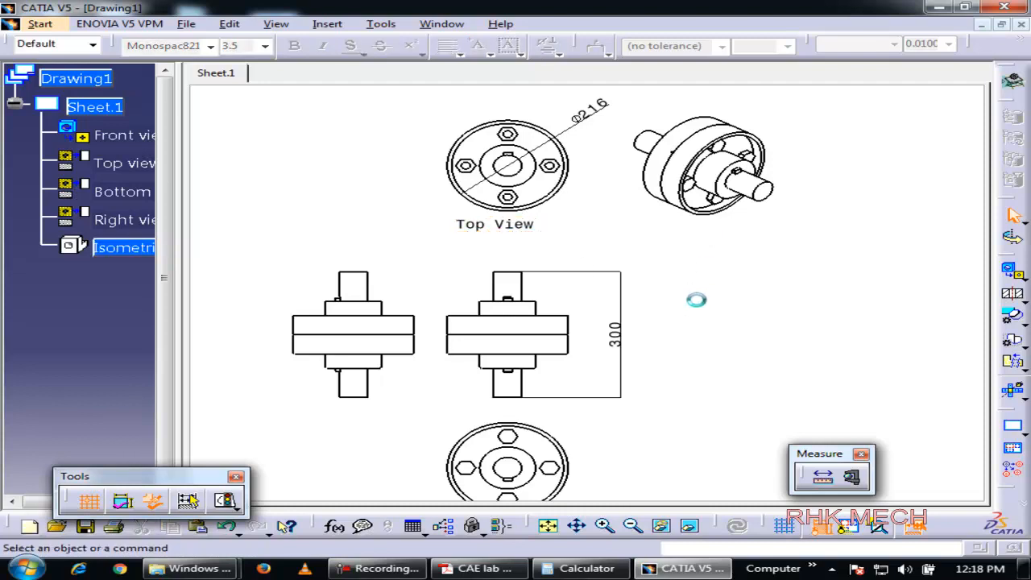
- Close the Drawing1 document without saving its changes
click(1020, 26)
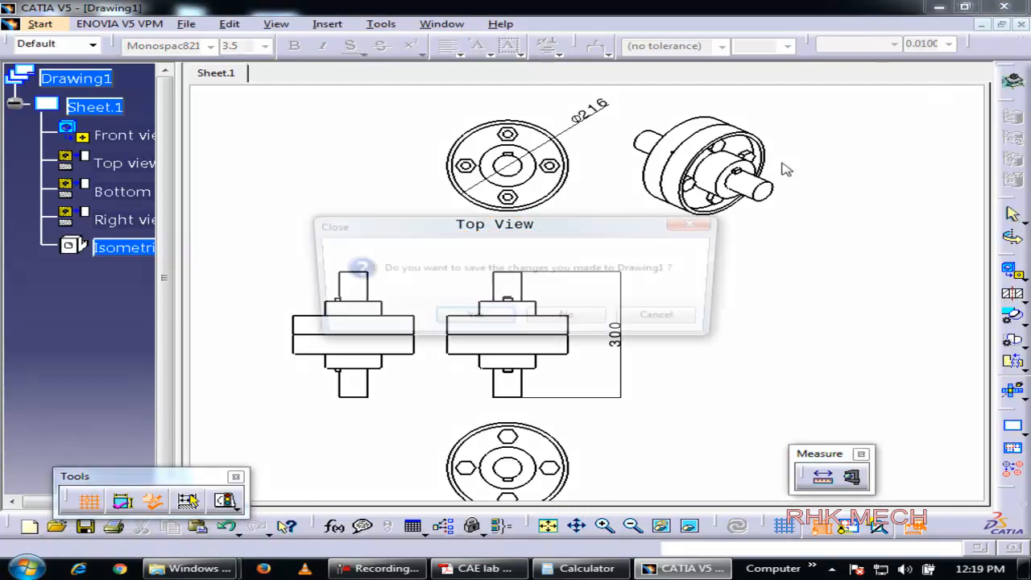
click(556, 322)
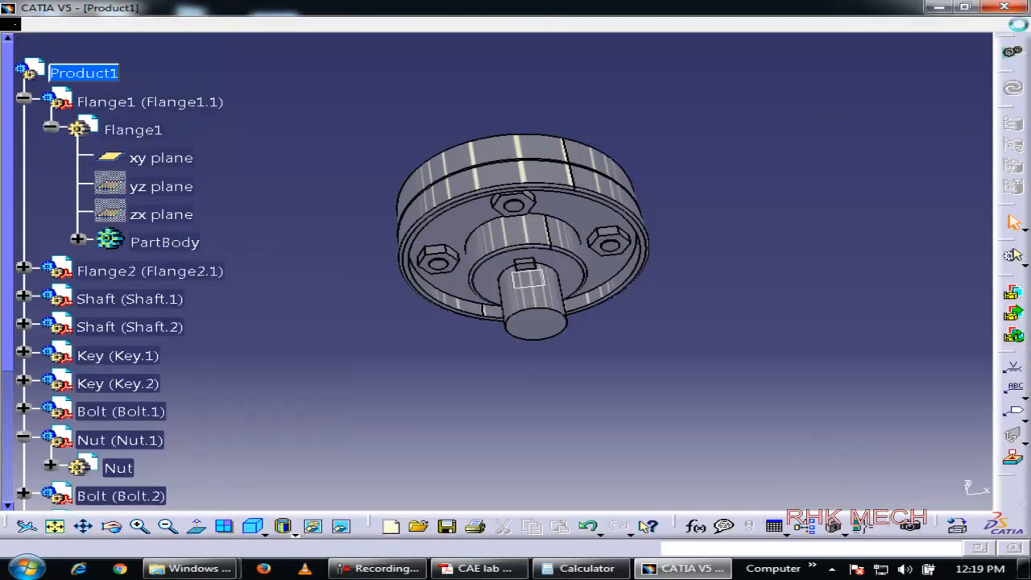
click(1021, 23)
click(472, 318)
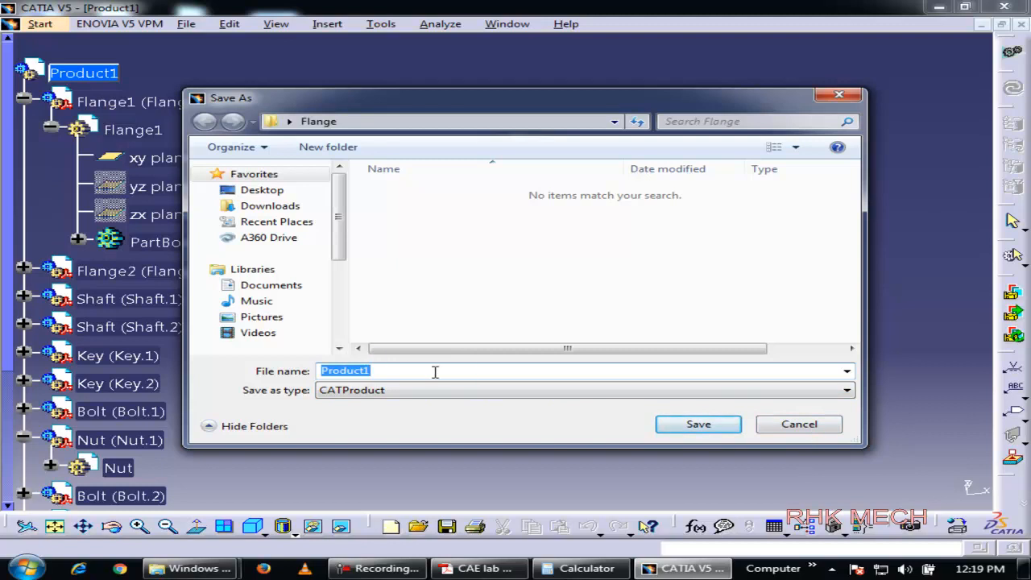
text(Flagne)
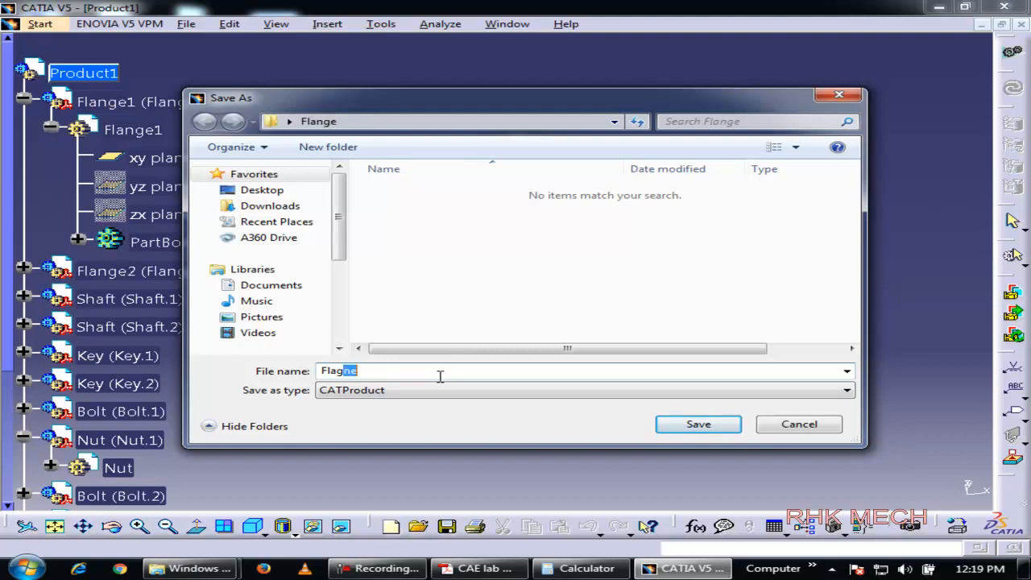
click(799, 424)
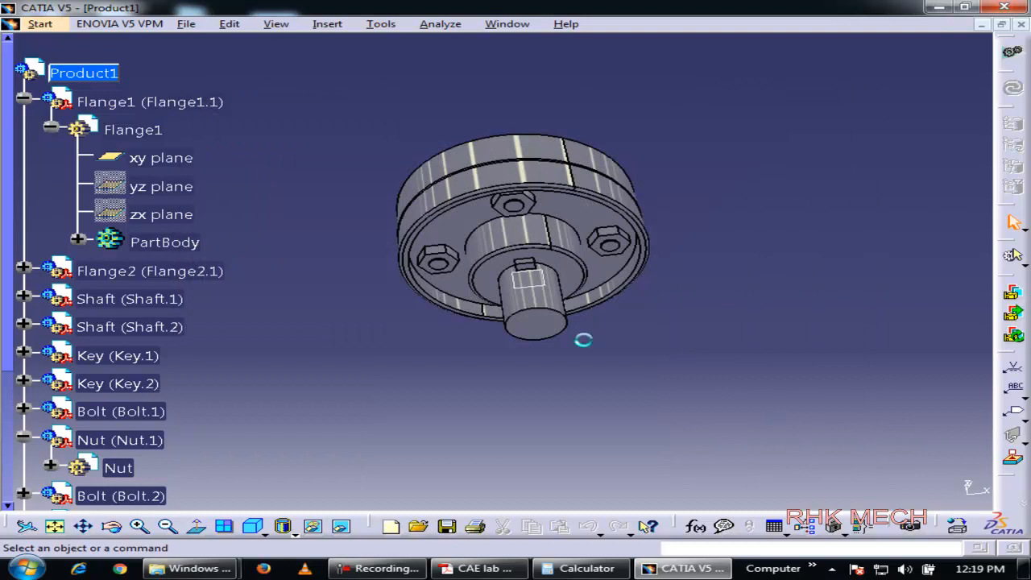
- Close the assembly, saving it as Product1 in the Flange folder together with its part files, and exit CATIA
click(1020, 25)
click(475, 318)
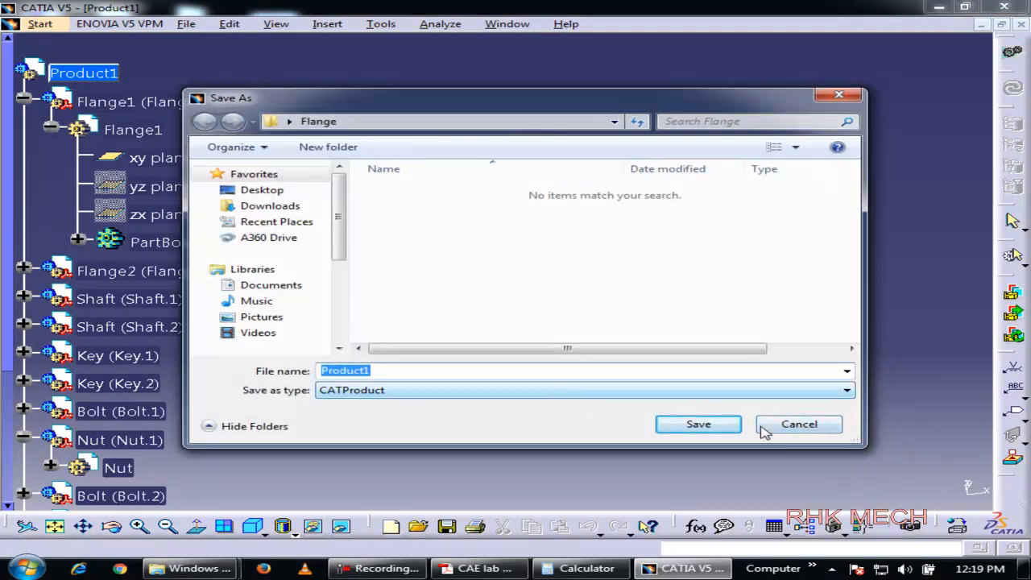
click(706, 424)
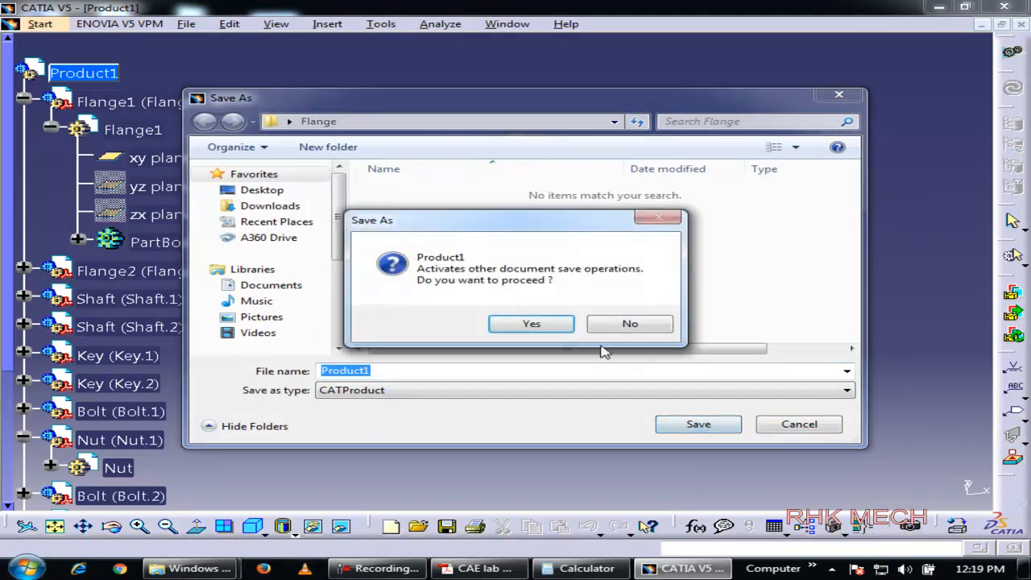
click(538, 326)
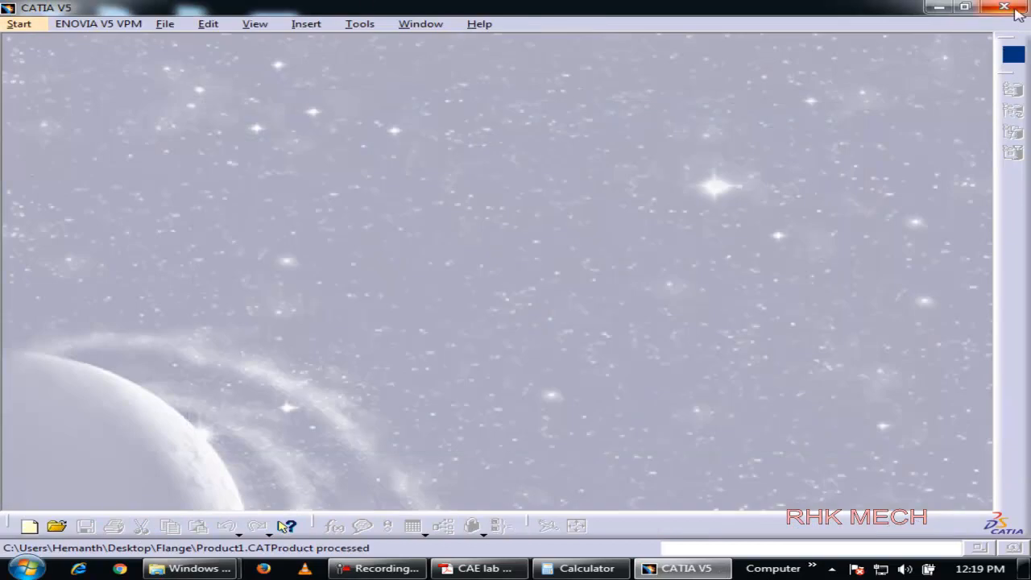
click(1015, 10)
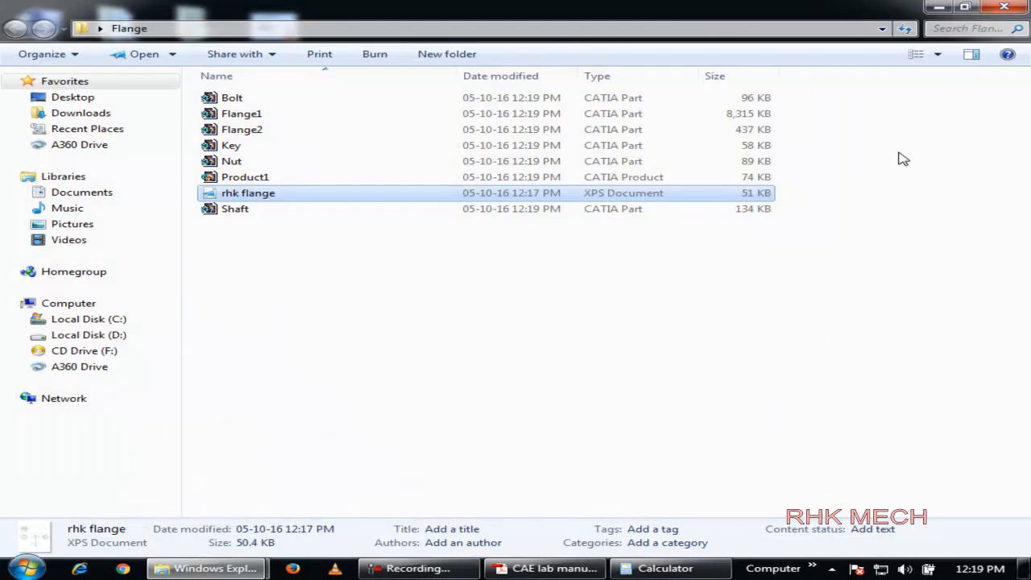
click(370, 323)
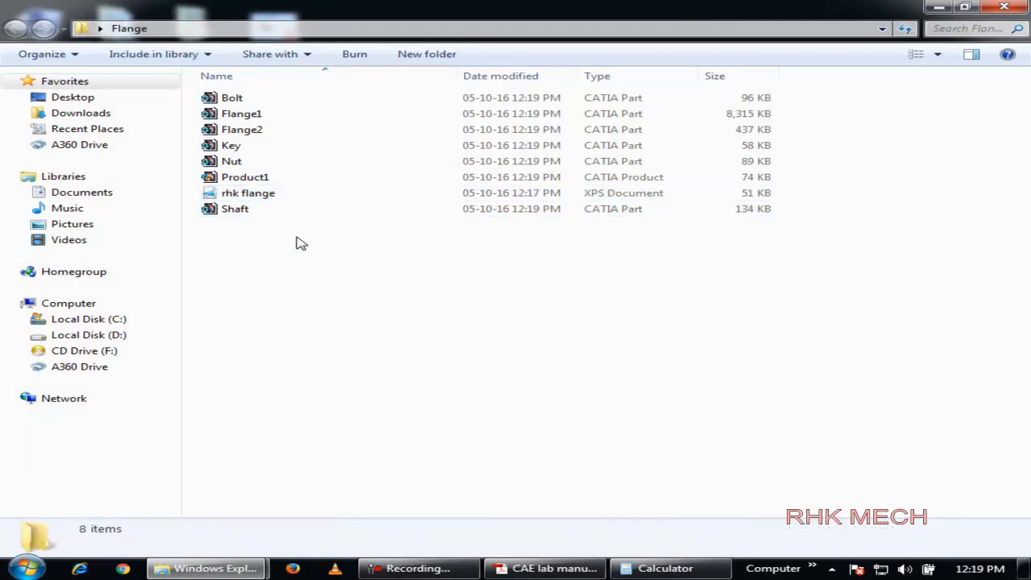
click(465, 569)
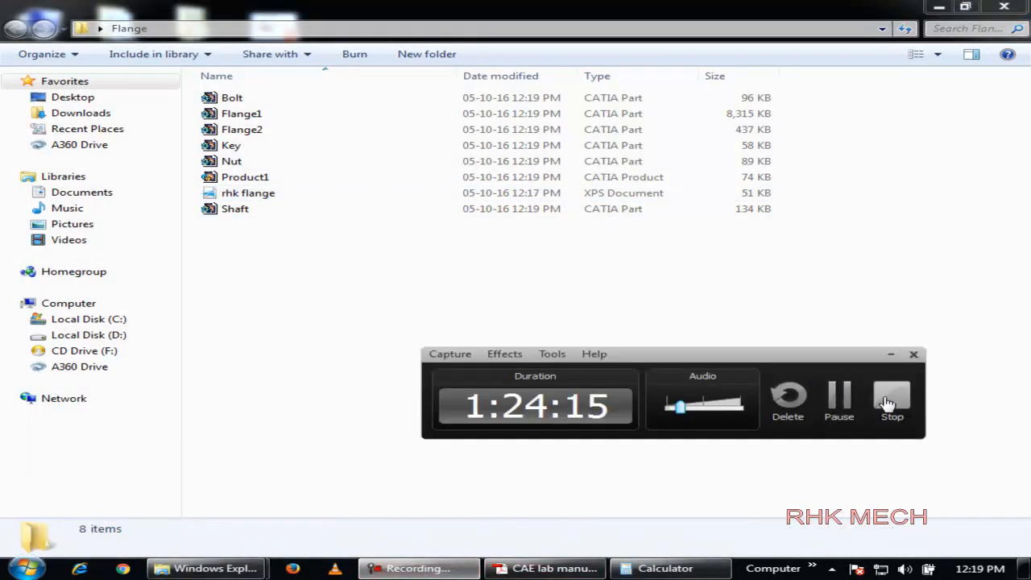